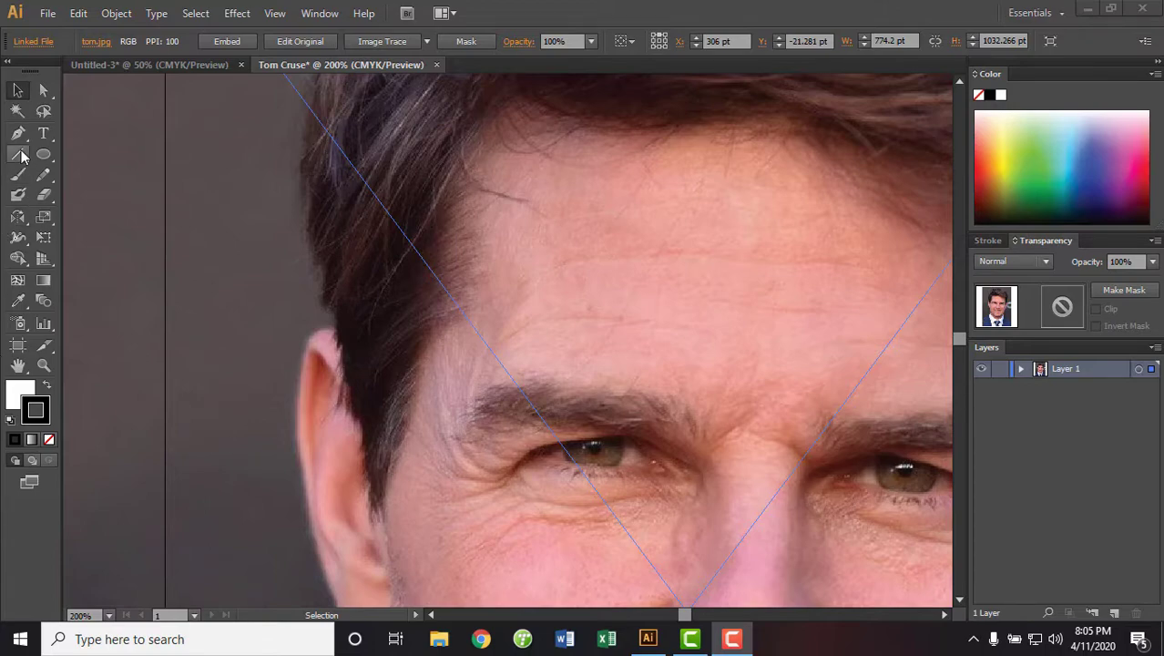
# Create a new layer for the hair and make it the drawing target
pyautogui.click(17, 133)
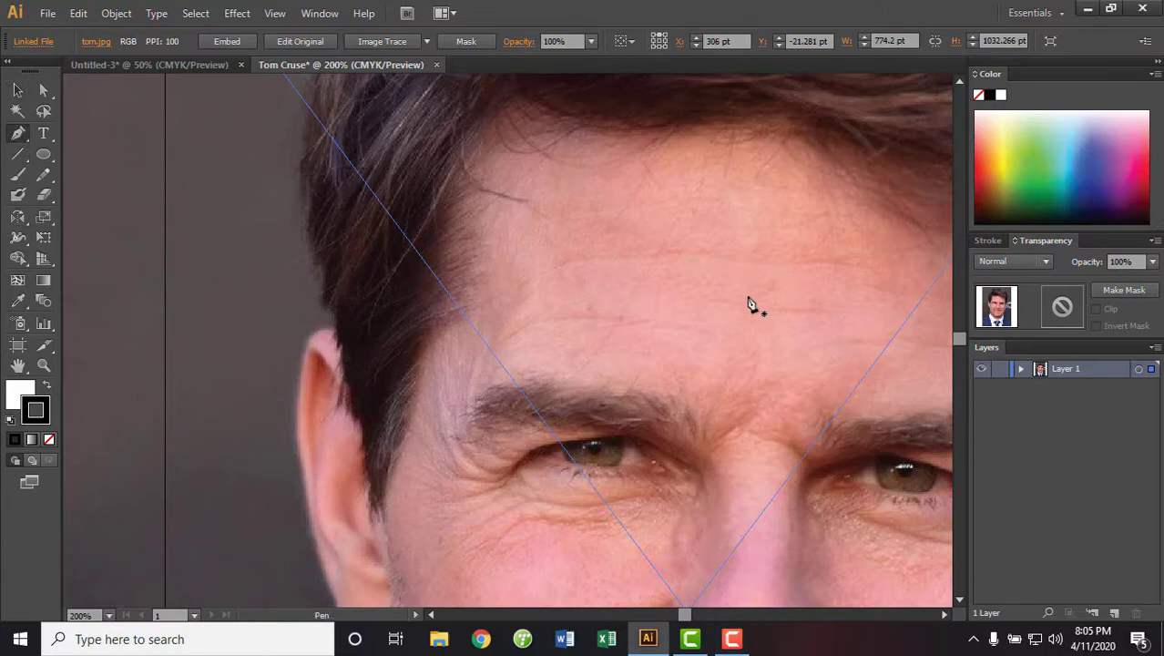
pyautogui.click(1114, 613)
pyautogui.write('Hair')
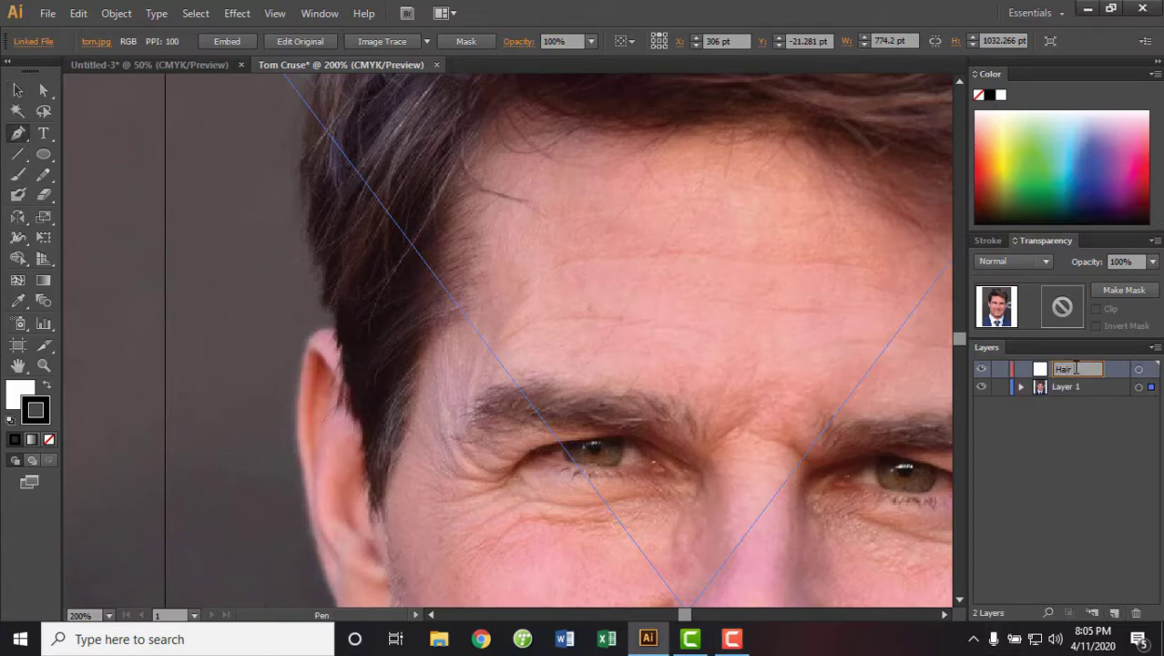
pyautogui.click(1138, 369)
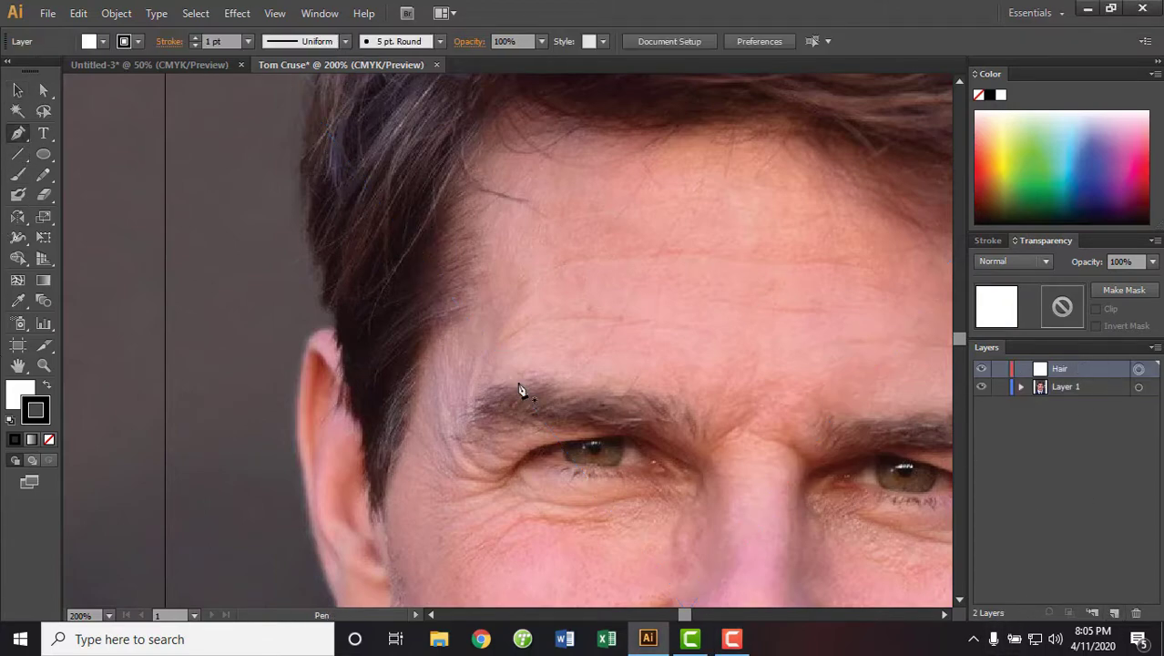
# Start an unfilled pen outline beside the ear, curving up along the temple hairline
pyautogui.click(384, 515)
pyautogui.moveTo(408, 446); pyautogui.dragTo(433, 415)
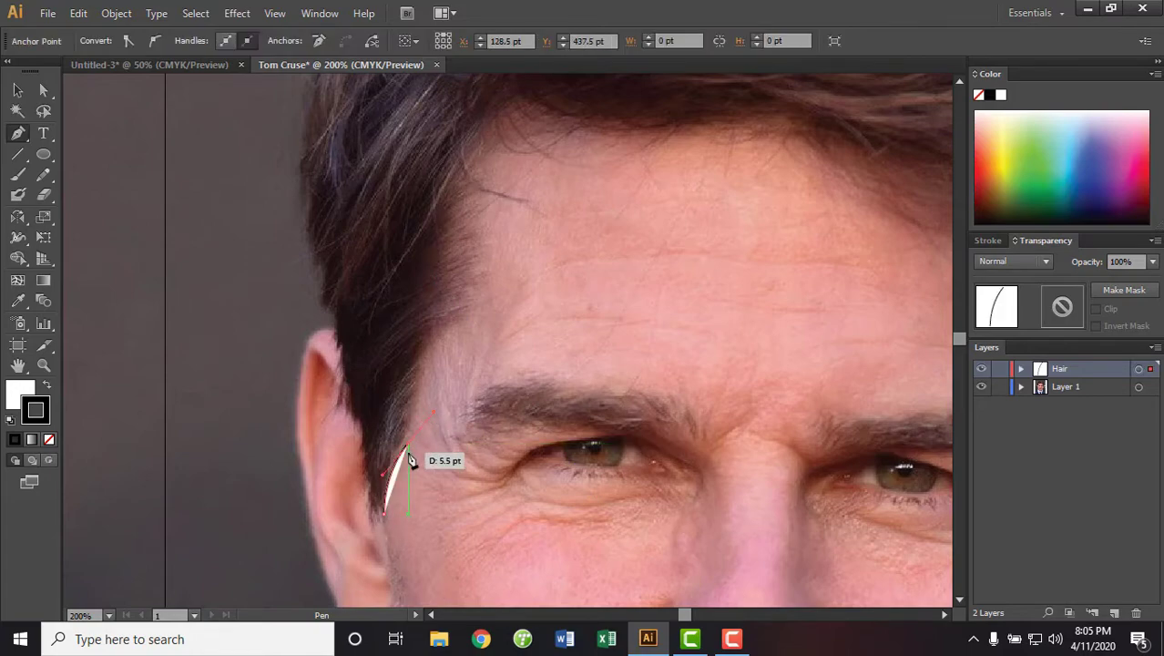
pyautogui.press('/')
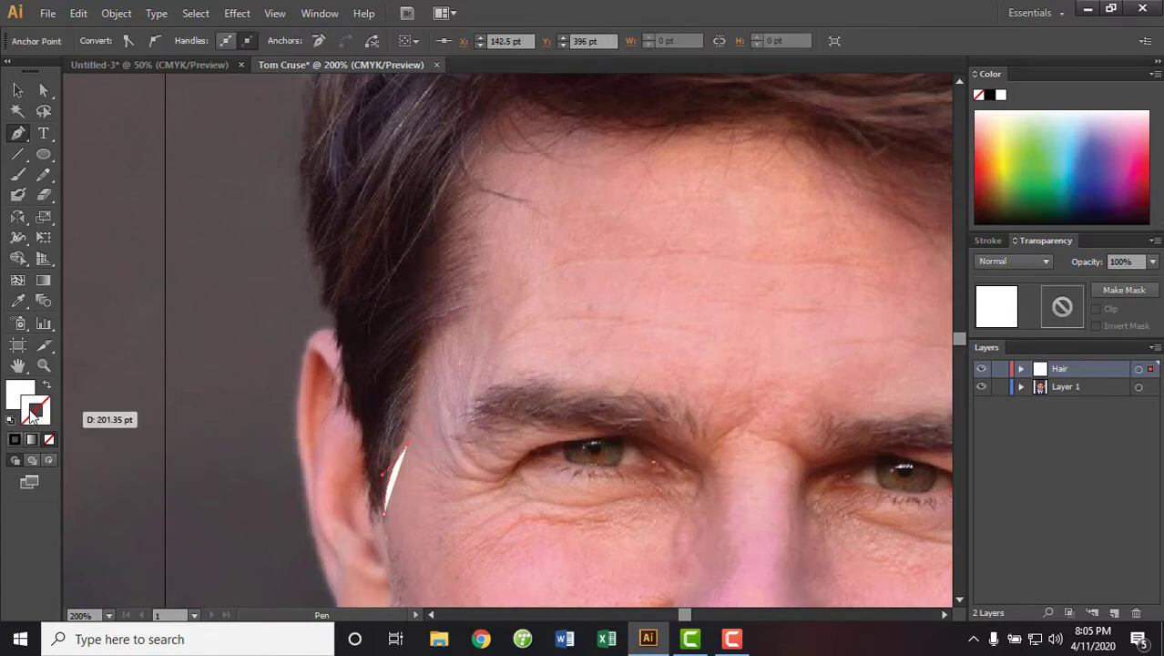
pyautogui.click(49, 439)
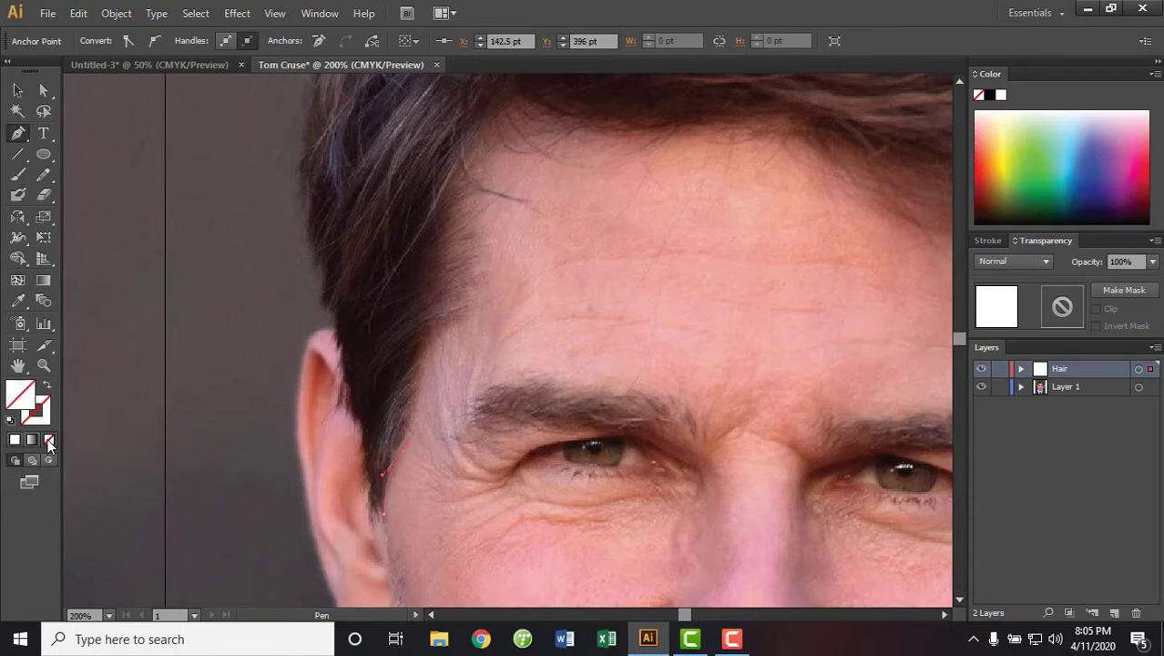
pyautogui.click(419, 394)
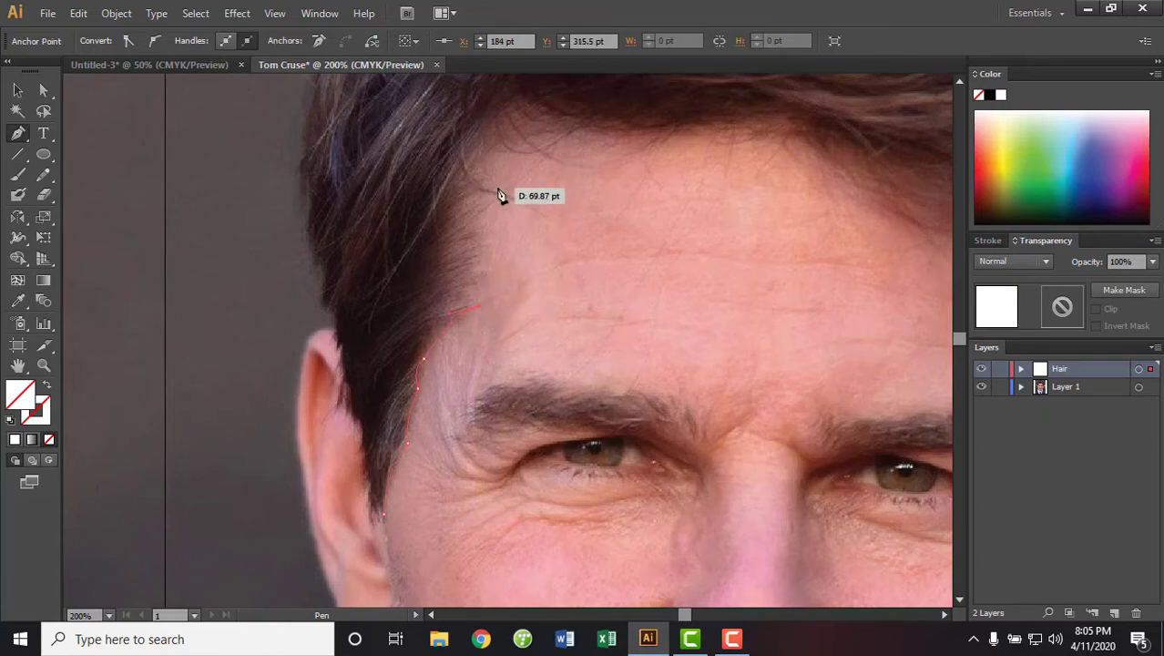
pyautogui.moveTo(502, 190); pyautogui.dragTo(463, 251)
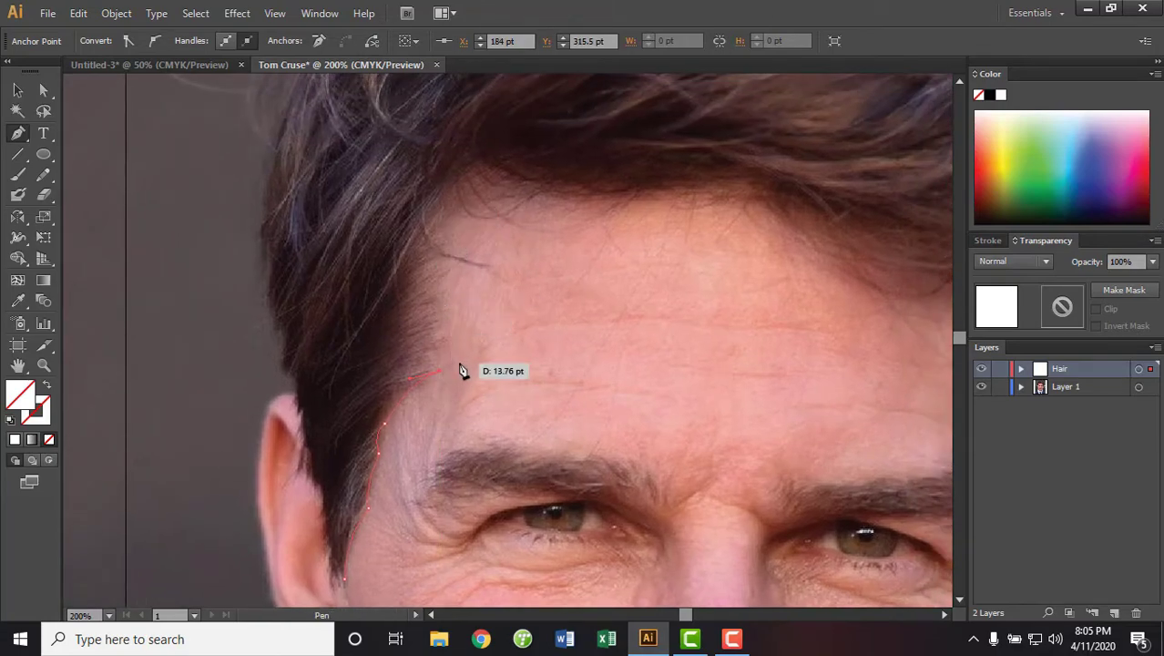
pyautogui.scroll(2, 370, 402)
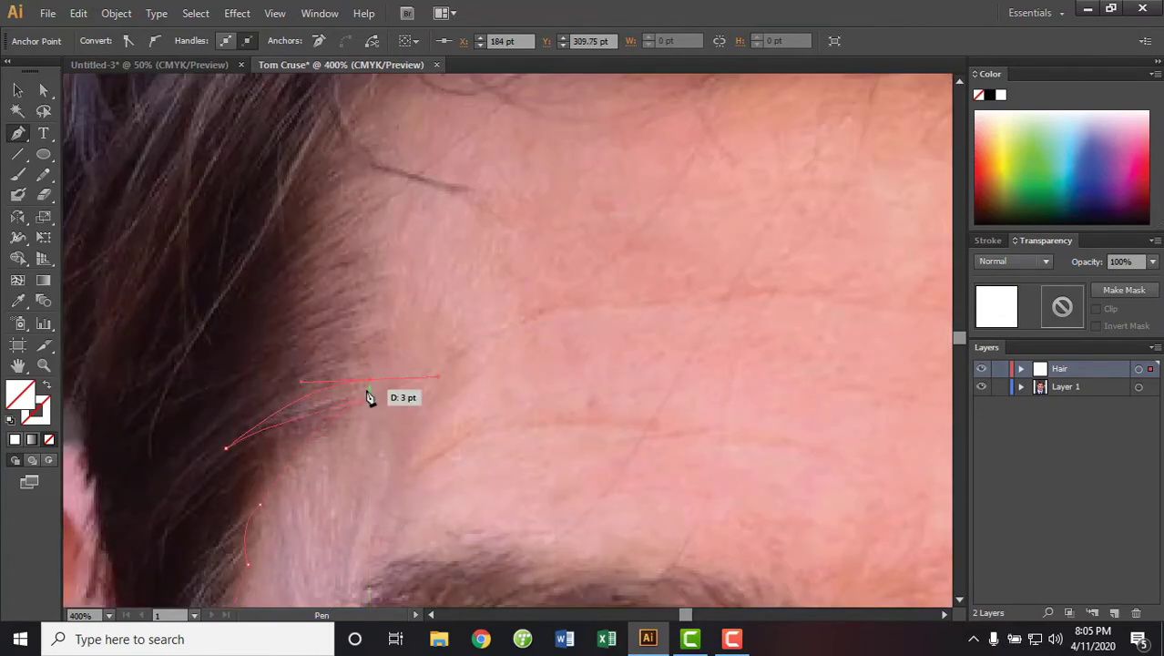
pyautogui.click(988, 240)
# Give the outline a 1 pt stroke and draw the first two pointed, curved strands
pyautogui.click(1070, 262)
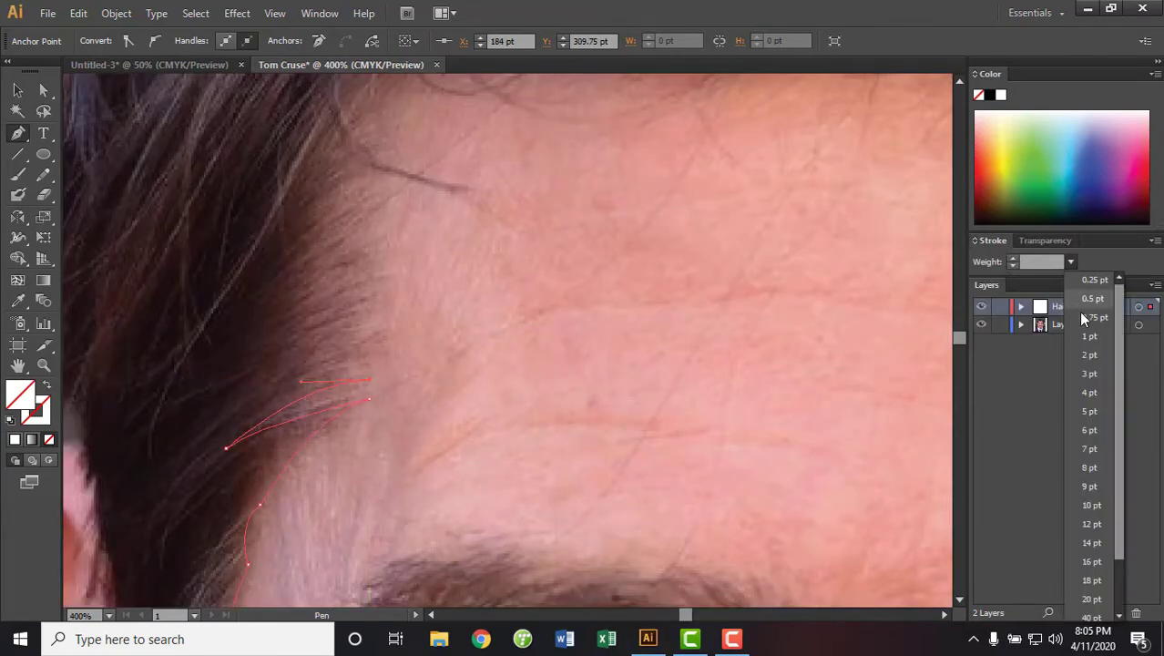
pyautogui.click(1084, 335)
pyautogui.click(275, 397)
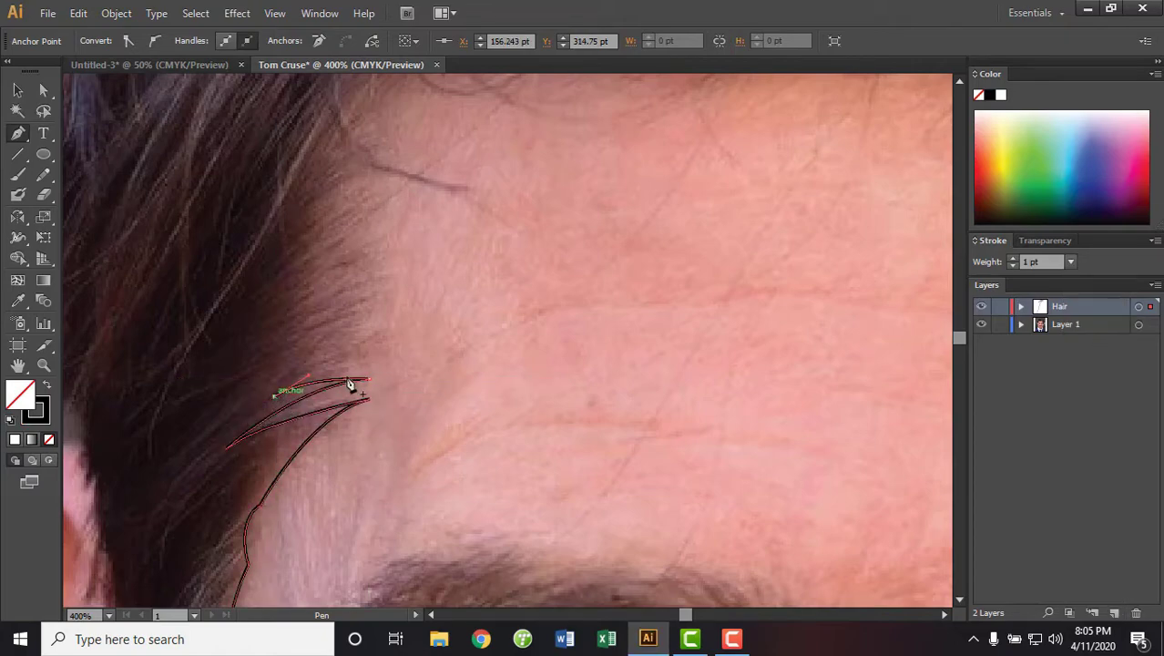
pyautogui.moveTo(374, 346); pyautogui.dragTo(406, 352)
pyautogui.moveTo(226, 405)
pyautogui.mouseDown()
pyautogui.moveTo(188, 445)
pyautogui.moveTo(219, 451)
pyautogui.mouseUp()
pyautogui.moveTo(226, 405); pyautogui.dragTo(376, 318)
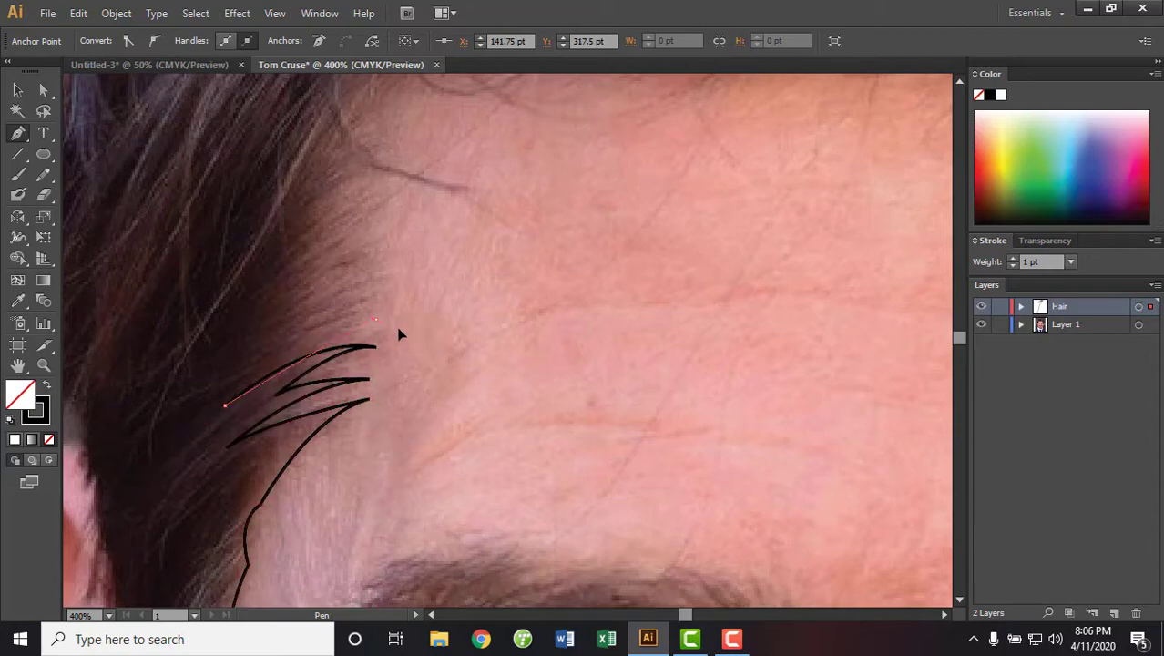
pyautogui.moveTo(278, 353); pyautogui.dragTo(234, 398)
# Add a third tapered strand higher up with sharp corners at base and tip
pyautogui.click(279, 352)
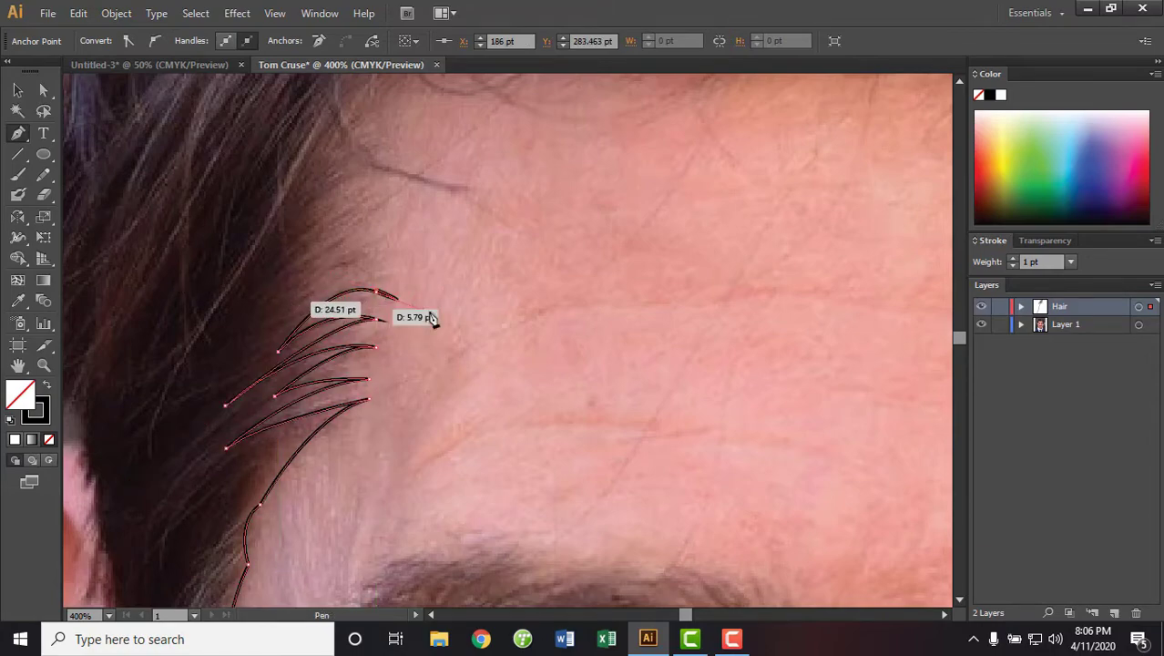
pyautogui.moveTo(425, 315); pyautogui.dragTo(422, 309)
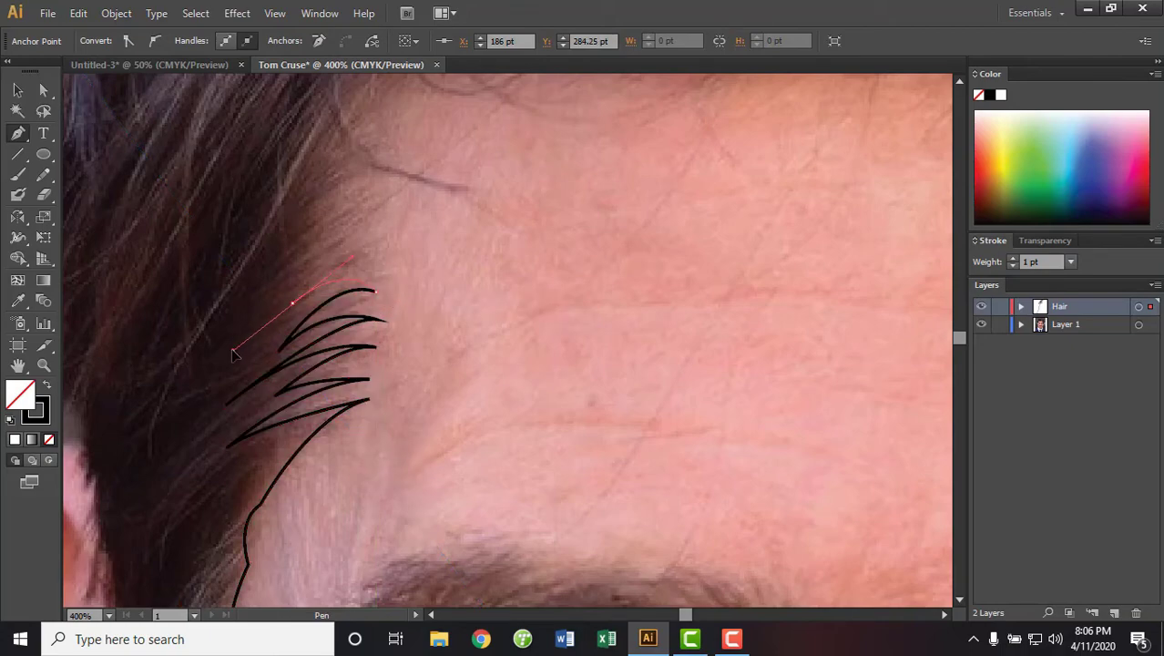
pyautogui.click(291, 302)
pyautogui.moveTo(377, 271)
pyautogui.mouseDown()
pyautogui.moveTo(418, 299)
pyautogui.moveTo(397, 293)
pyautogui.mouseUp()
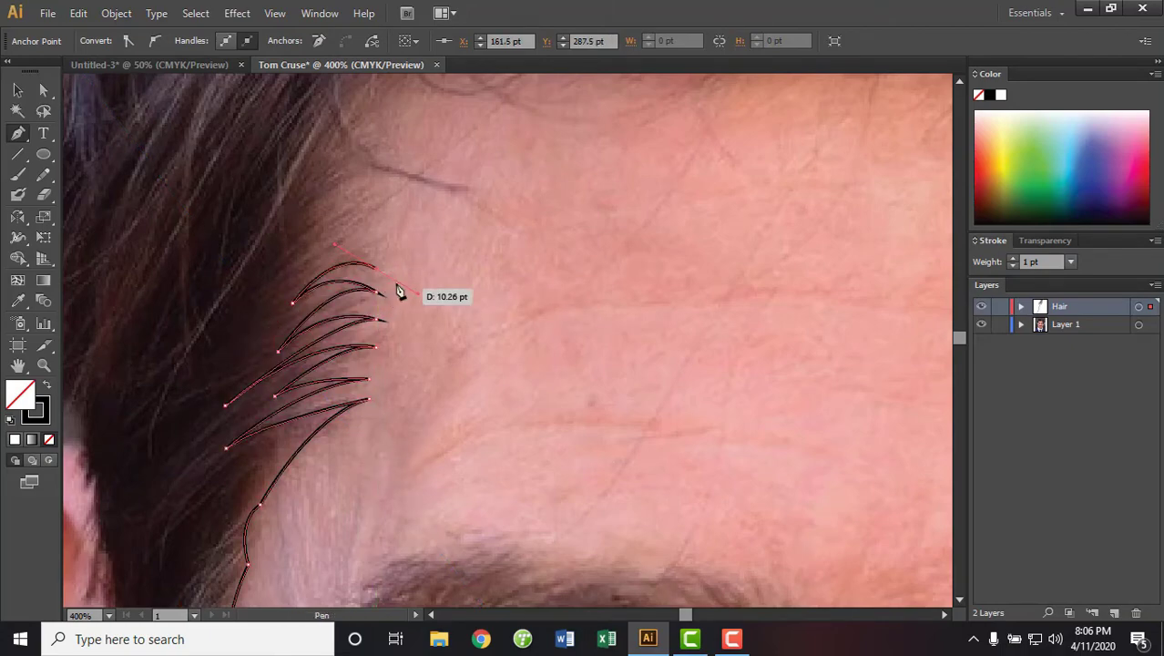
pyautogui.click(376, 269)
pyautogui.moveTo(287, 275)
pyautogui.mouseDown()
pyautogui.moveTo(271, 310)
pyautogui.moveTo(246, 318)
pyautogui.mouseUp()
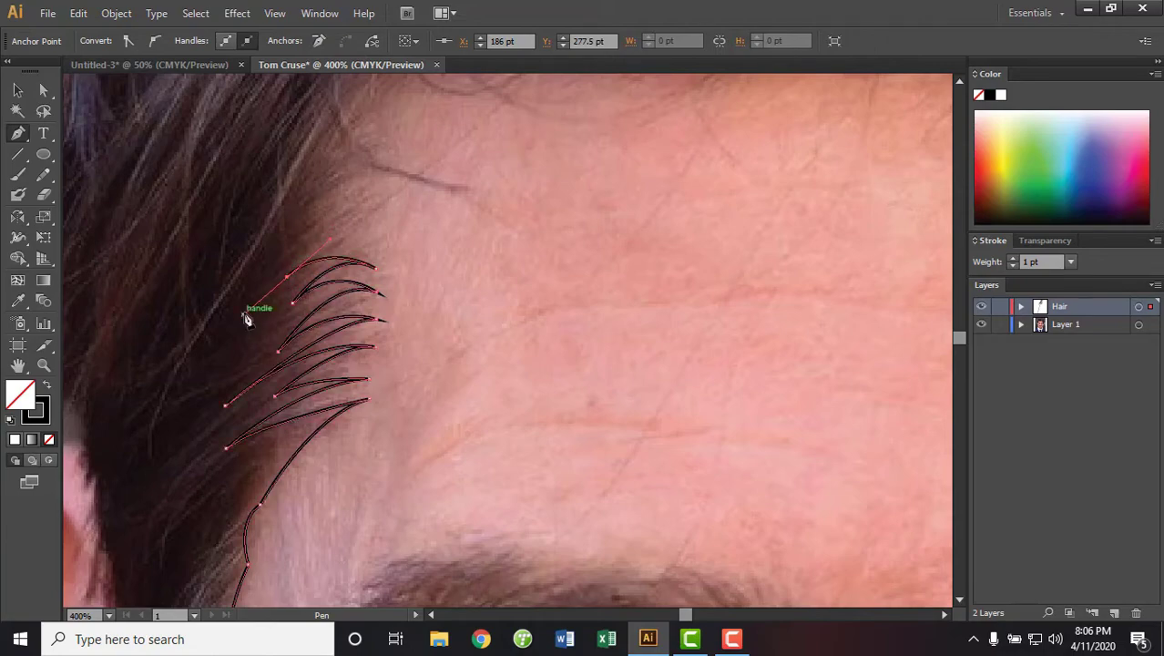
# Draw the remaining upper strands, ending with the topmost strand curving upward
pyautogui.click(287, 276)
pyautogui.moveTo(375, 241); pyautogui.dragTo(375, 251)
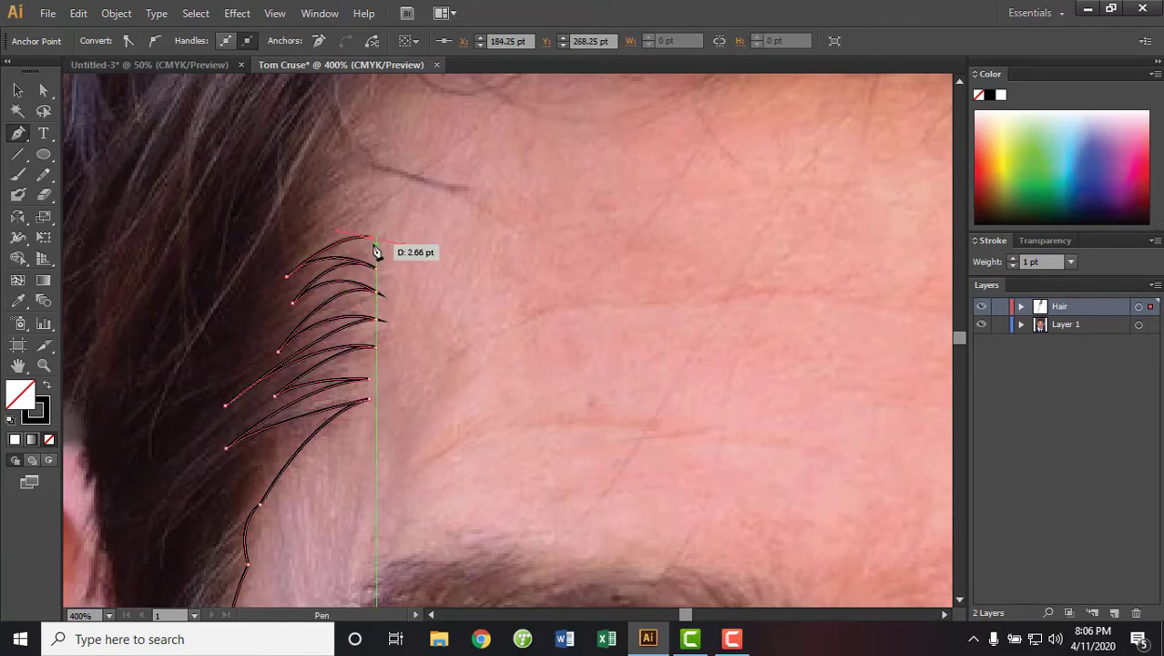
pyautogui.moveTo(298, 236); pyautogui.dragTo(284, 265)
pyautogui.click(299, 237)
pyautogui.moveTo(361, 208); pyautogui.dragTo(370, 220)
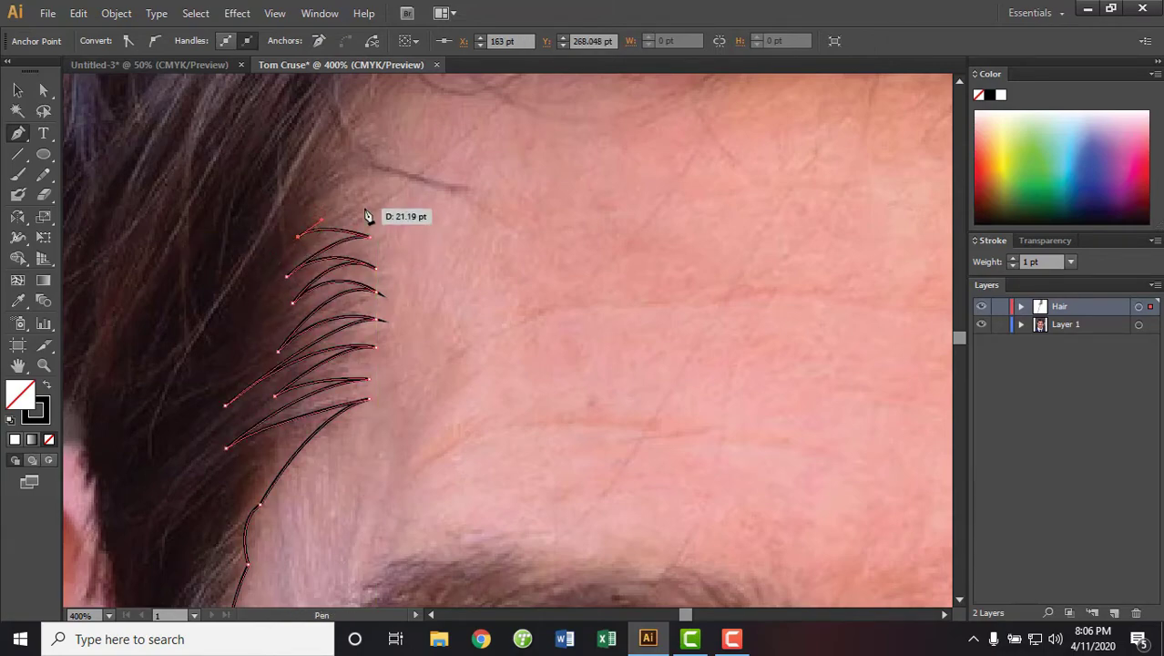
pyautogui.moveTo(301, 215); pyautogui.dragTo(311, 217)
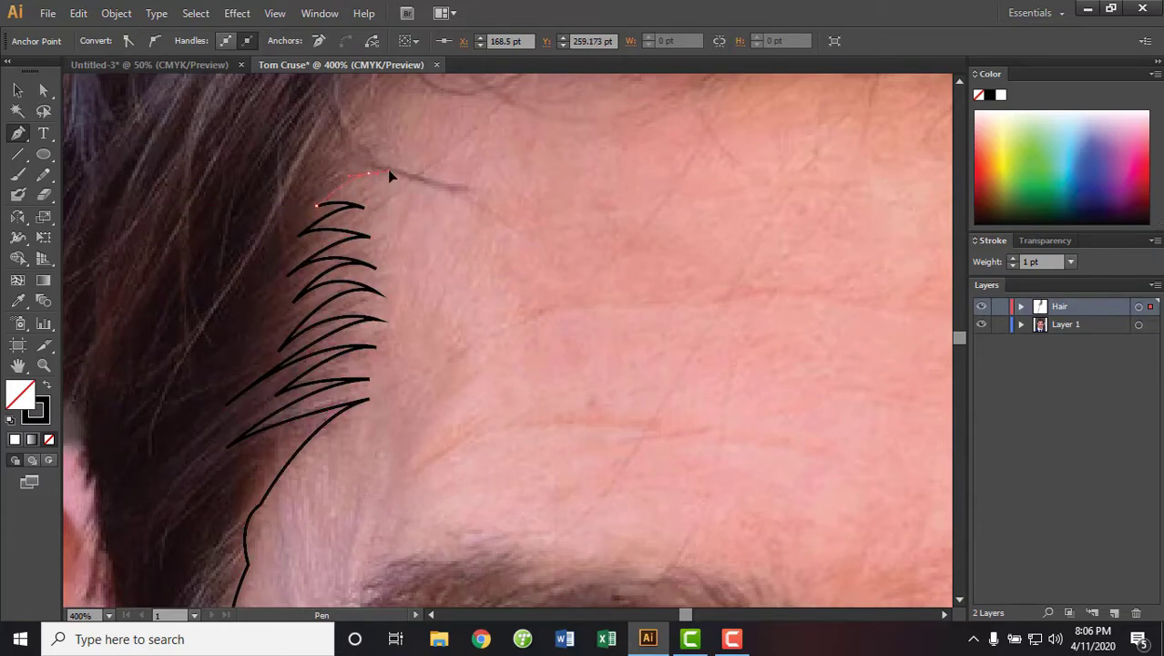
pyautogui.click(358, 173)
pyautogui.moveTo(368, 182); pyautogui.dragTo(263, 377)
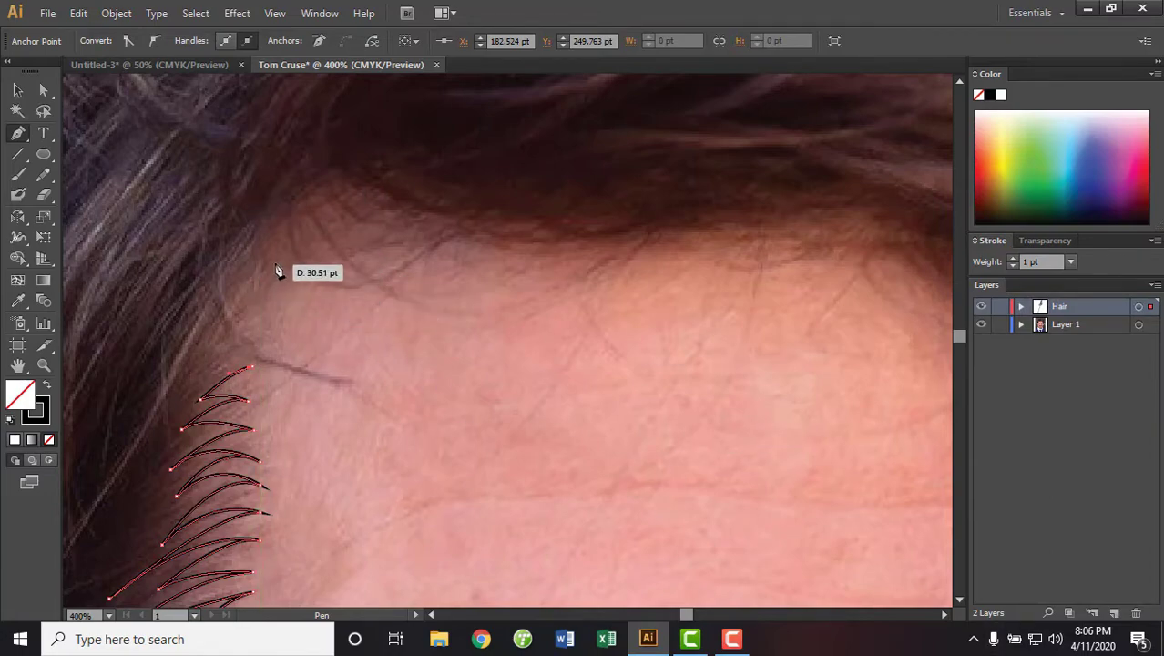
# Resume the outline from its top endpoint, redoing misplaced anchors to follow the hairline
pyautogui.moveTo(264, 267); pyautogui.dragTo(305, 267)
pyautogui.hotkey('ctrl', 'z')
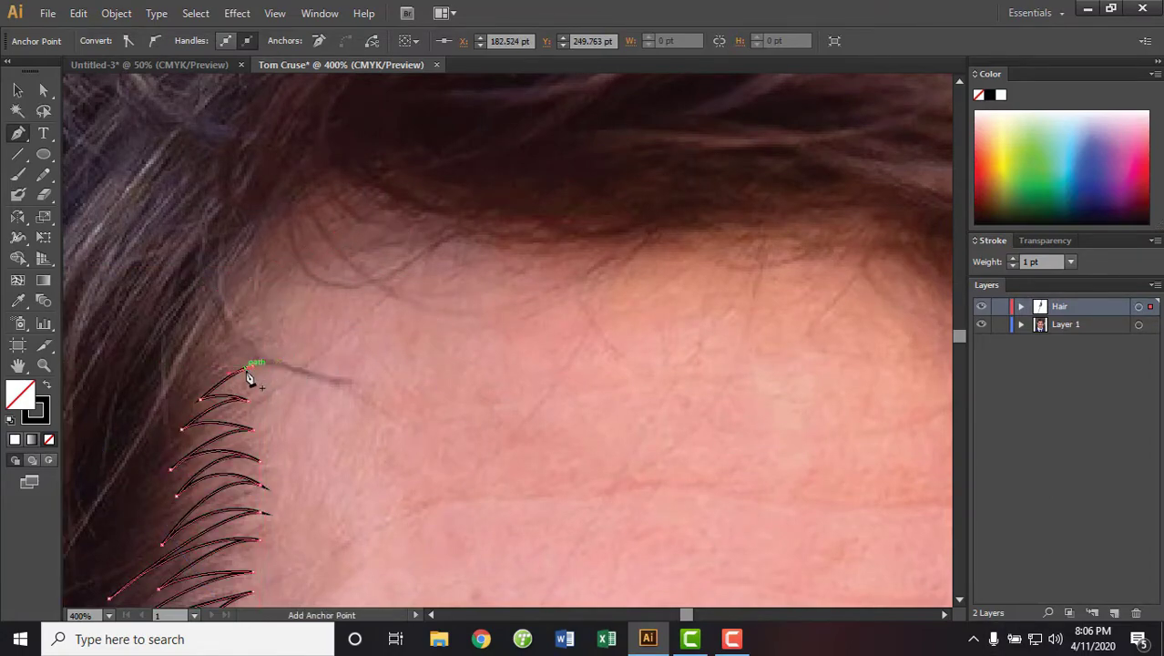
pyautogui.moveTo(260, 367)
pyautogui.mouseDown()
pyautogui.moveTo(264, 255)
pyautogui.moveTo(300, 216)
pyautogui.mouseUp()
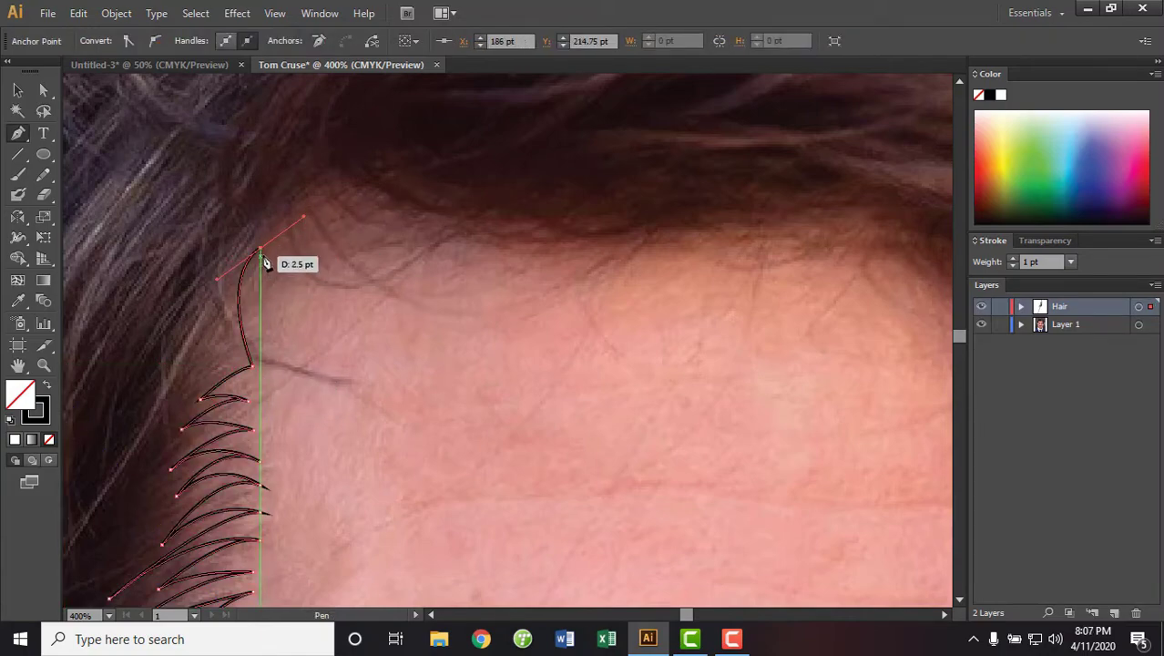
pyautogui.moveTo(410, 205); pyautogui.dragTo(492, 238)
pyautogui.hotkey('ctrl', 'z')
pyautogui.moveTo(262, 247)
pyautogui.mouseDown()
pyautogui.moveTo(490, 236)
pyautogui.moveTo(508, 250)
pyautogui.mouseUp()
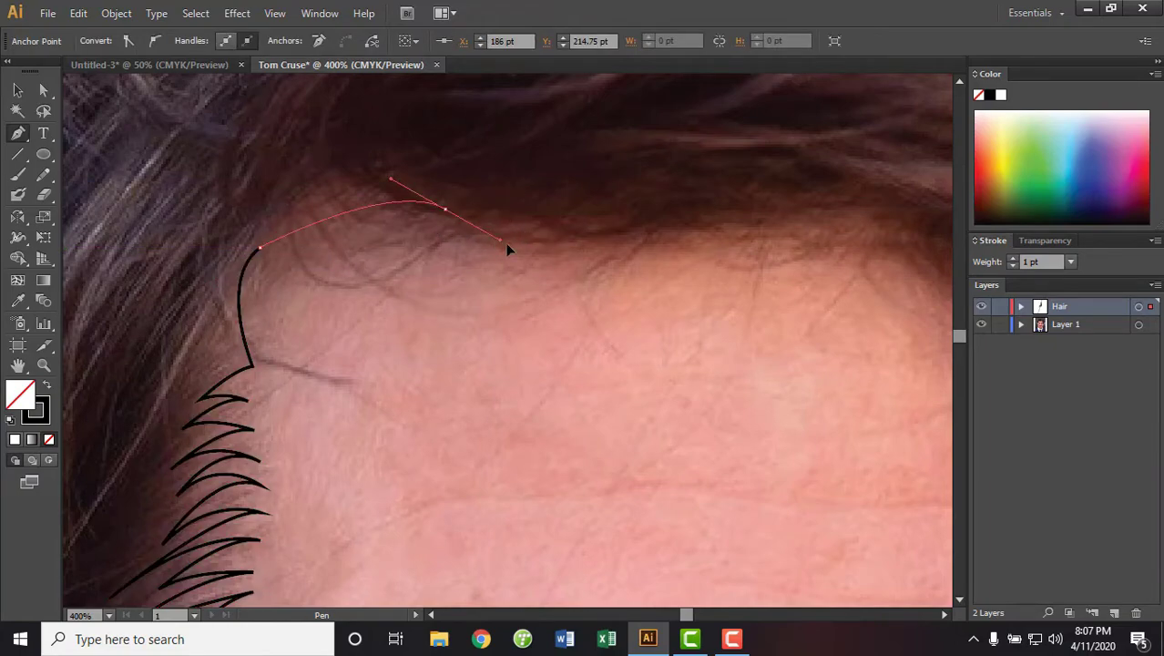
pyautogui.moveTo(586, 295); pyautogui.dragTo(564, 293)
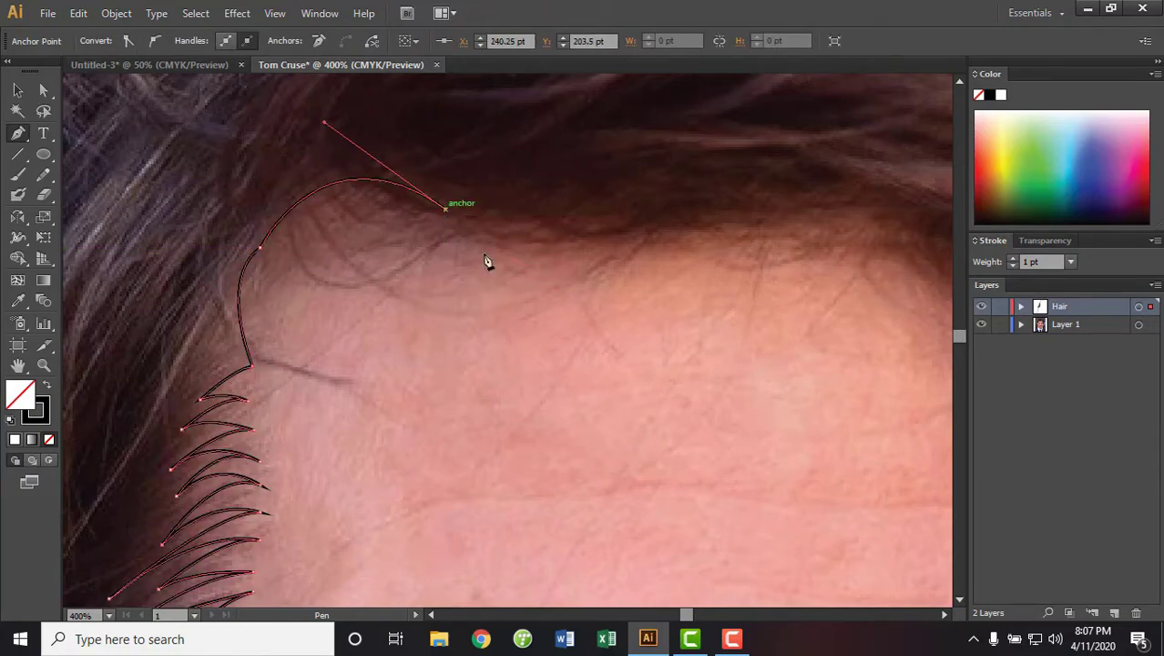
# Extend the outline across the top hairline to the right with corner anchors
pyautogui.moveTo(487, 261); pyautogui.dragTo(298, 322)
pyautogui.moveTo(512, 276); pyautogui.dragTo(709, 201)
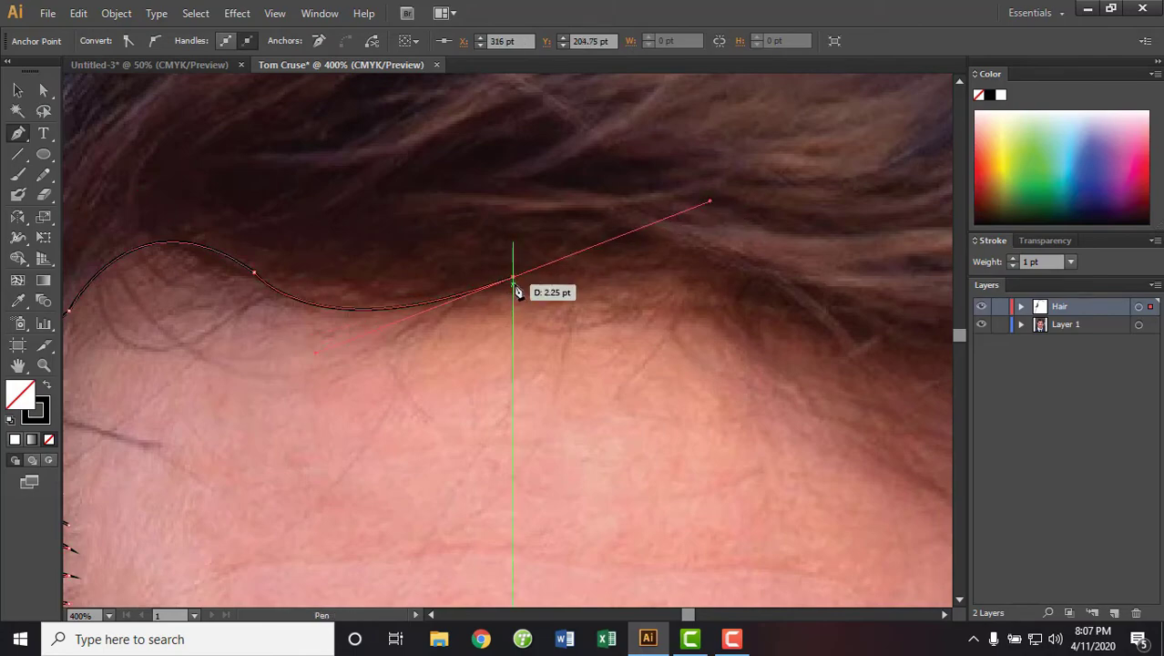
pyautogui.moveTo(696, 301)
pyautogui.mouseDown()
pyautogui.moveTo(511, 319)
pyautogui.moveTo(653, 346)
pyautogui.mouseUp()
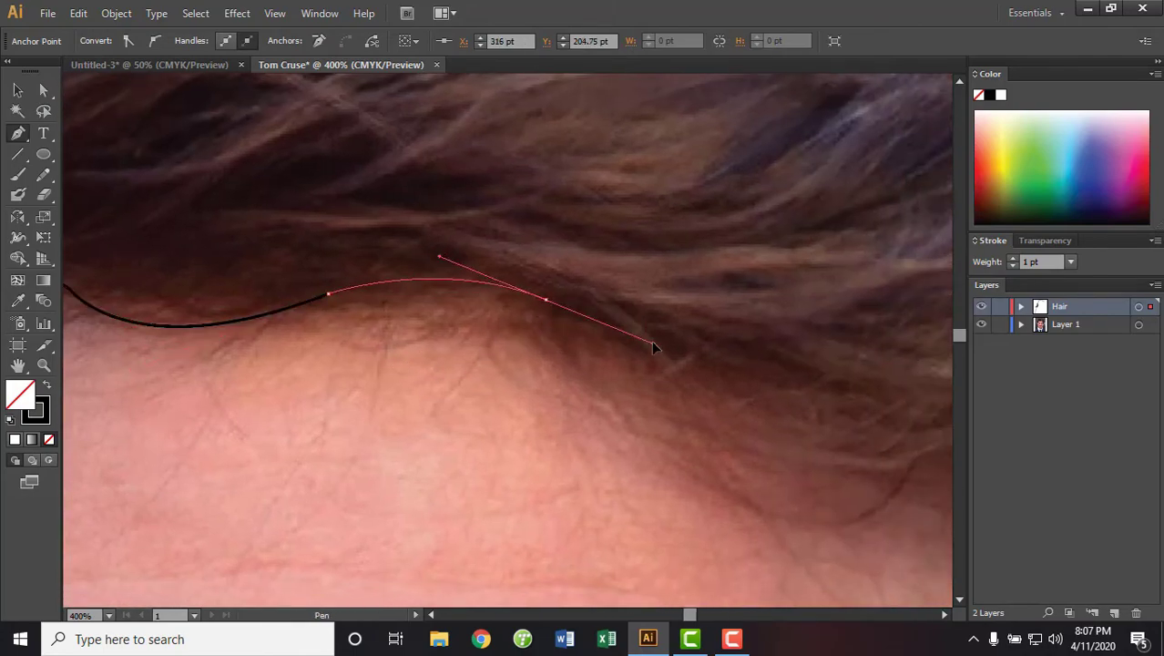
pyautogui.moveTo(530, 395)
pyautogui.mouseDown()
pyautogui.moveTo(475, 392)
pyautogui.moveTo(326, 316)
pyautogui.mouseUp()
pyautogui.click(492, 300)
pyautogui.moveTo(647, 318); pyautogui.dragTo(747, 376)
pyautogui.click(649, 318)
pyautogui.moveTo(812, 478); pyautogui.dragTo(454, 319)
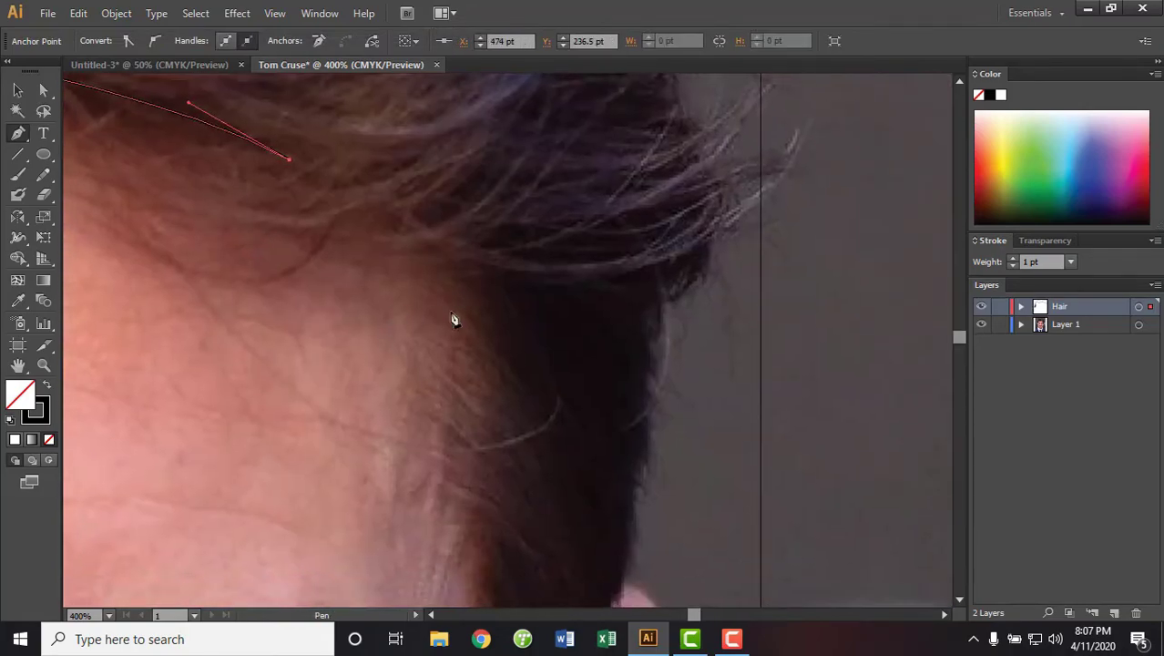
# Curve the outline down the side hair and along the temple hairline
pyautogui.moveTo(472, 263)
pyautogui.mouseDown()
pyautogui.moveTo(490, 342)
pyautogui.moveTo(489, 289)
pyautogui.mouseUp()
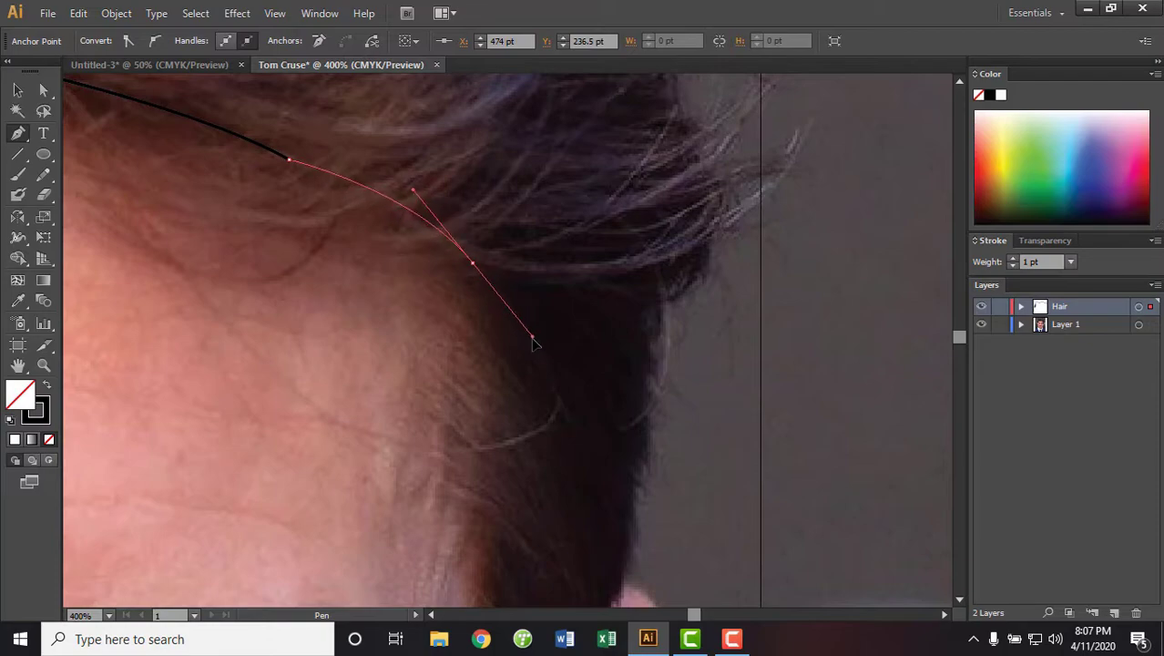
pyautogui.click(471, 263)
pyautogui.moveTo(471, 355)
pyautogui.mouseDown()
pyautogui.moveTo(395, 273)
pyautogui.moveTo(419, 262)
pyautogui.mouseUp()
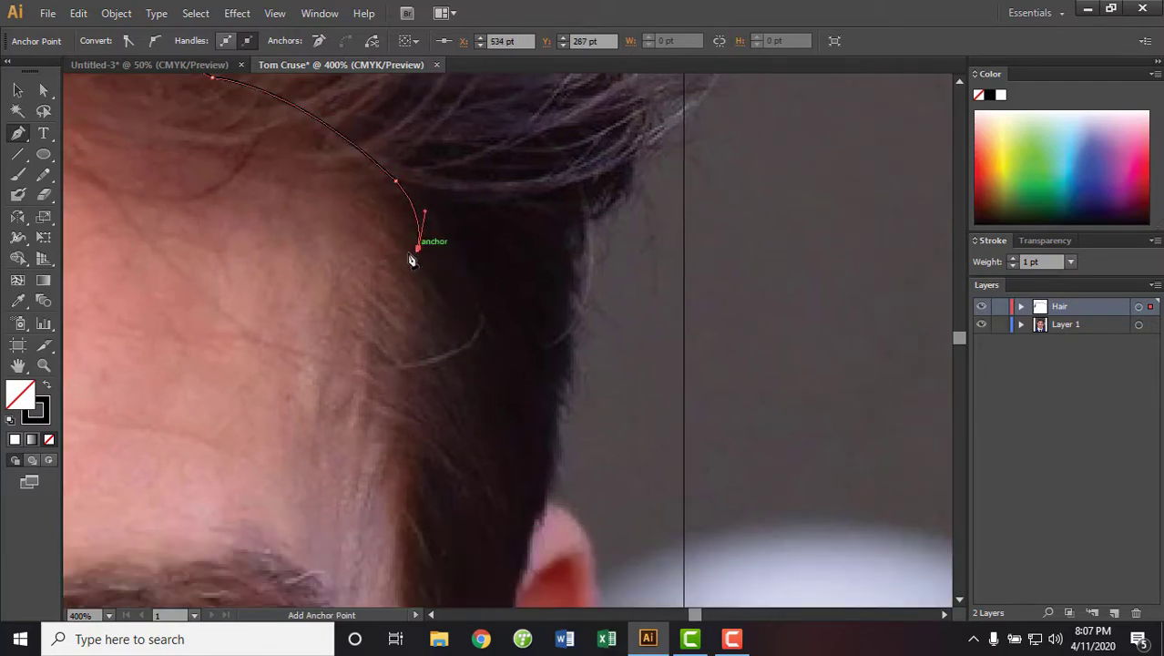
pyautogui.click(418, 248)
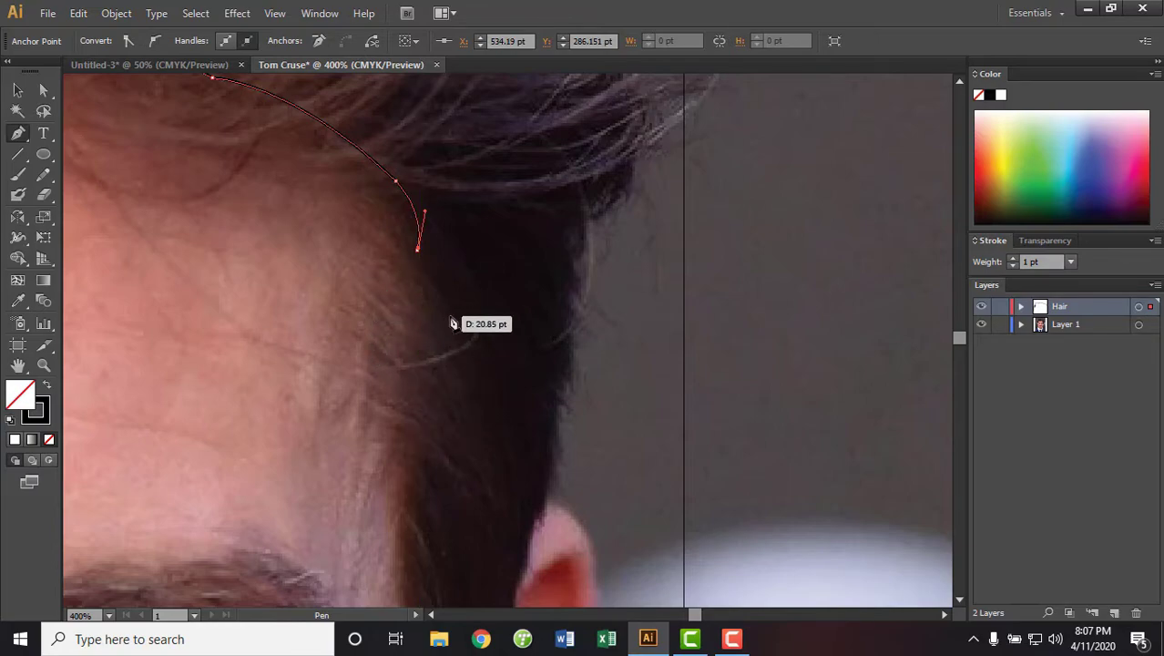
pyautogui.moveTo(449, 314); pyautogui.dragTo(453, 346)
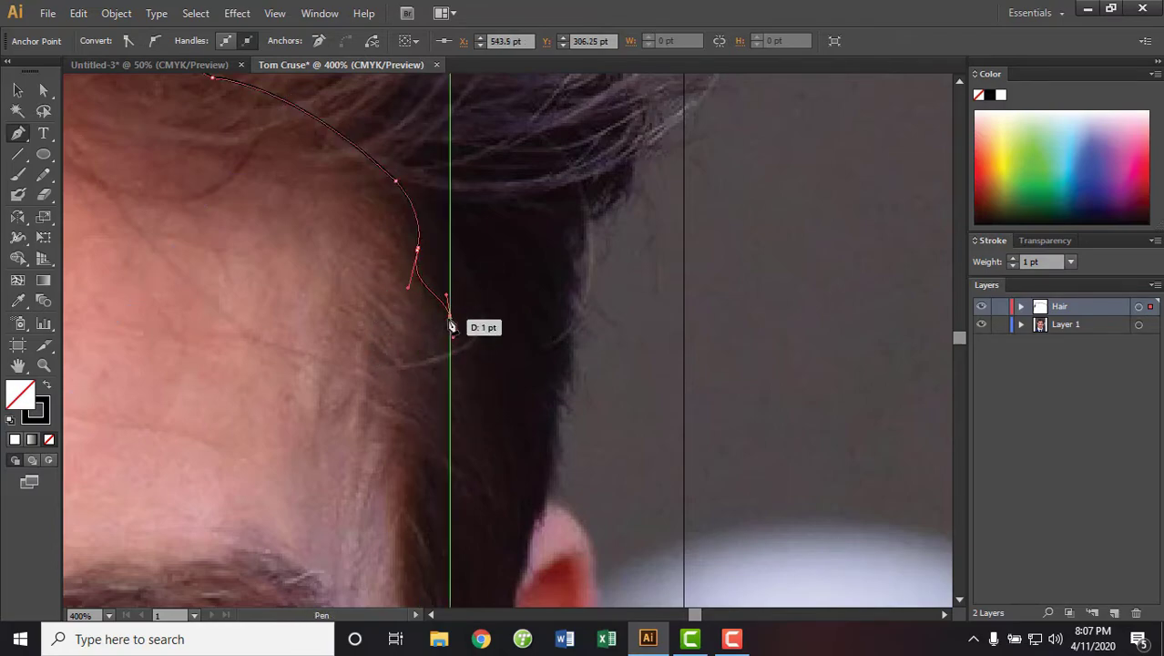
pyautogui.click(449, 314)
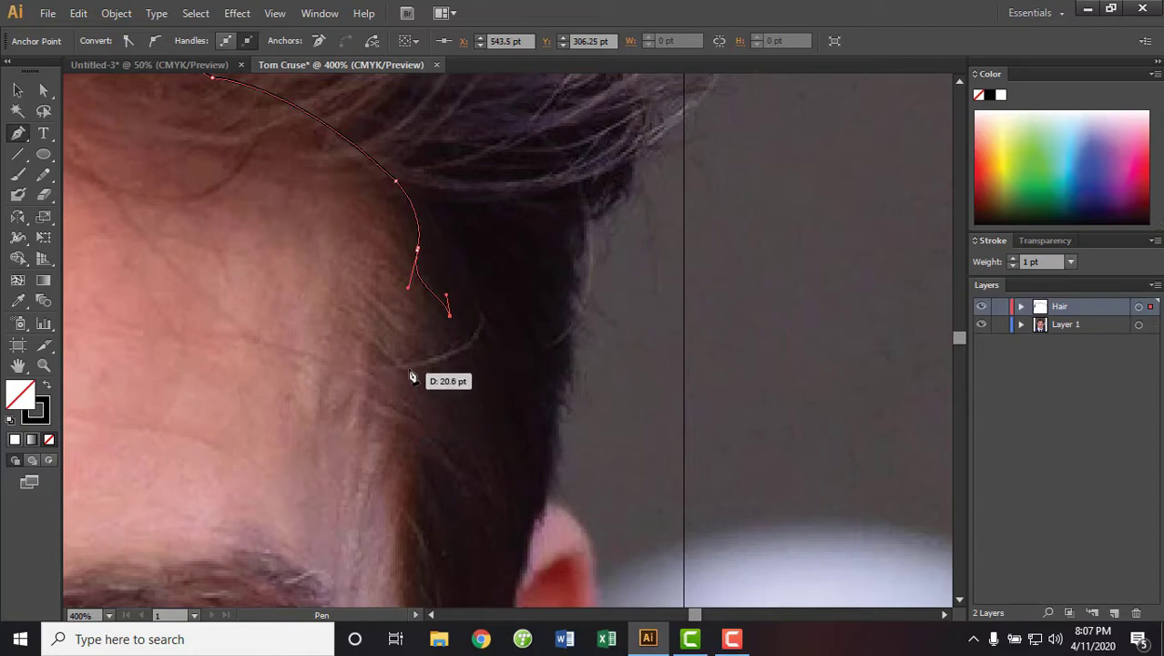
pyautogui.moveTo(407, 356); pyautogui.dragTo(414, 389)
pyautogui.moveTo(394, 428); pyautogui.dragTo(405, 455)
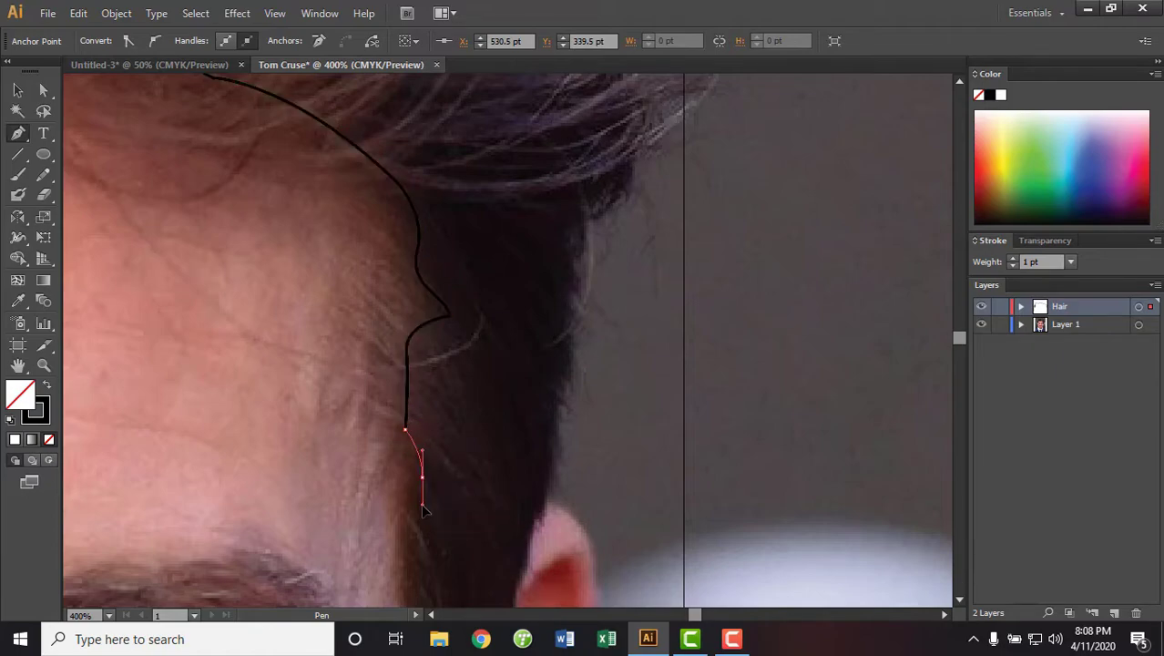
# Extend the outline down the sideburn toward its tip
pyautogui.moveTo(421, 476); pyautogui.dragTo(420, 490)
pyautogui.moveTo(498, 542); pyautogui.dragTo(509, 410)
pyautogui.moveTo(407, 383); pyautogui.dragTo(417, 394)
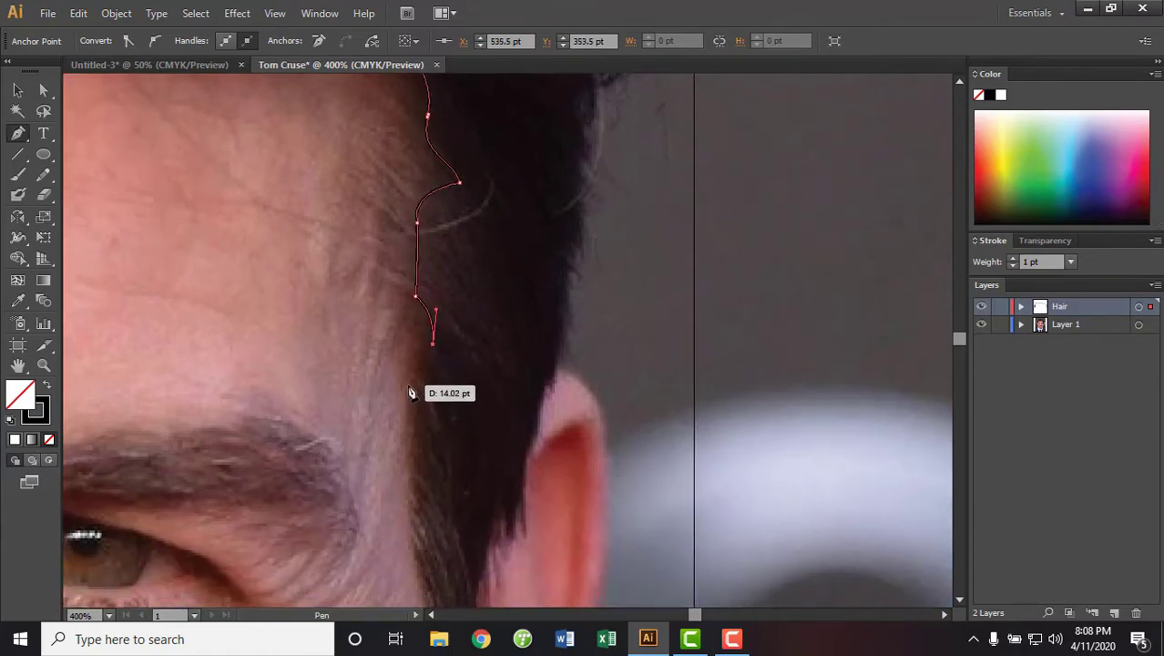
pyautogui.moveTo(413, 547); pyautogui.dragTo(407, 382)
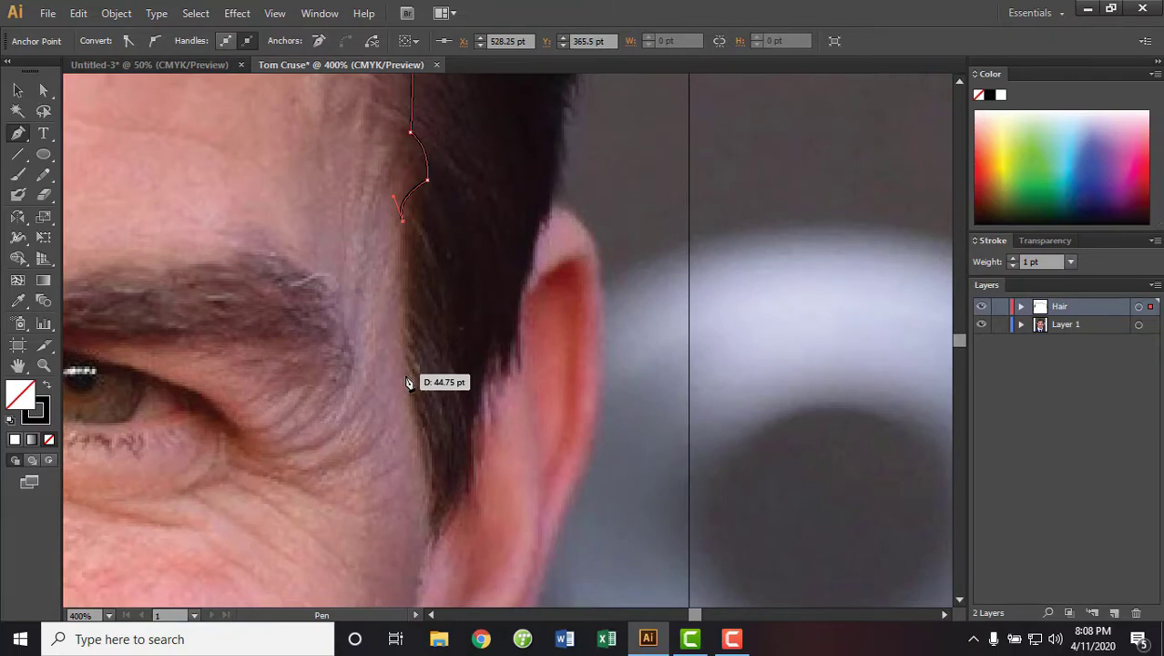
pyautogui.moveTo(429, 535); pyautogui.dragTo(403, 597)
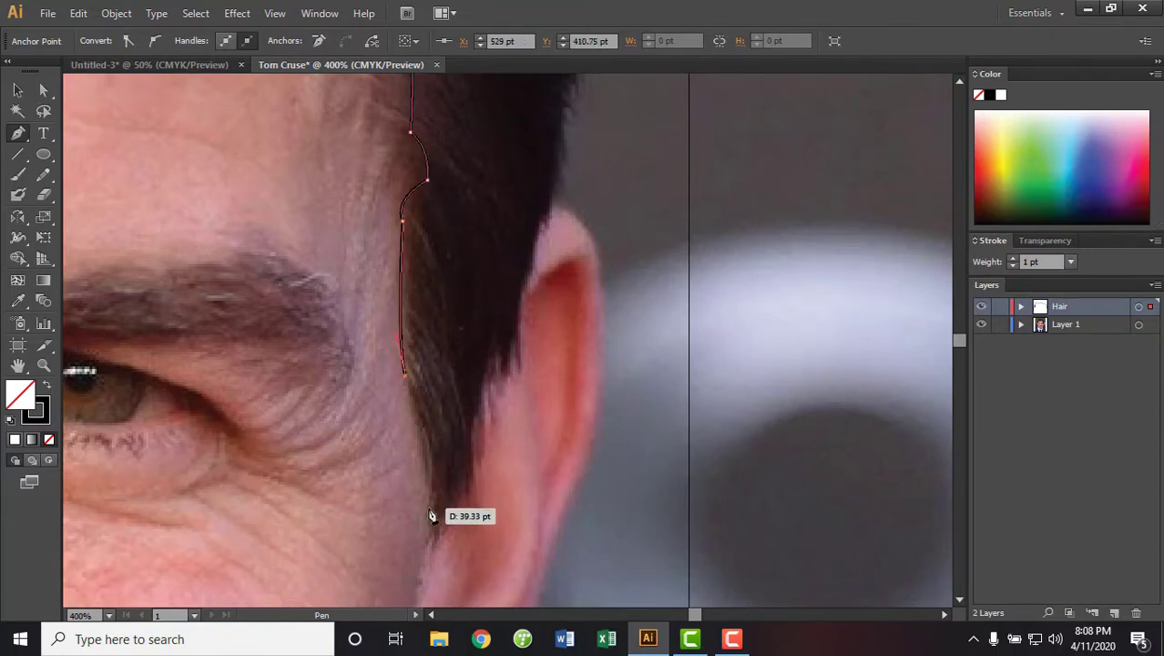
pyautogui.scroll(-5, 428, 510)
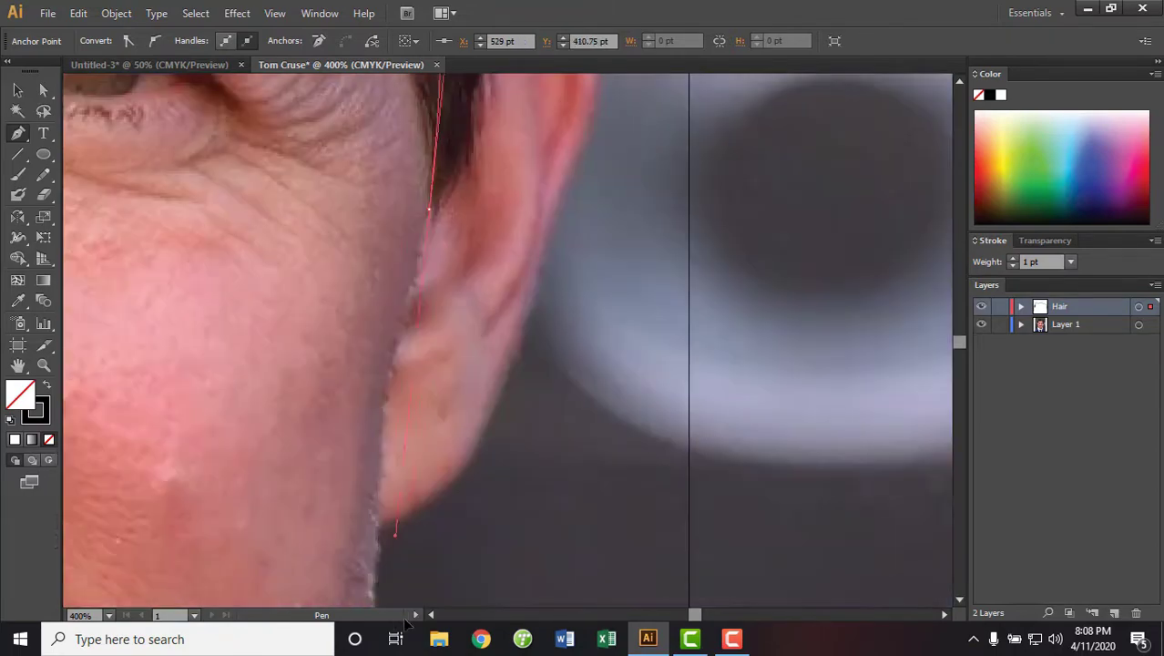
pyautogui.scroll(-5, 451, 428)
pyautogui.hotkey('ctrl', '-')
pyautogui.hotkey('ctrl', '-')
pyautogui.scroll(5, 458, 421)
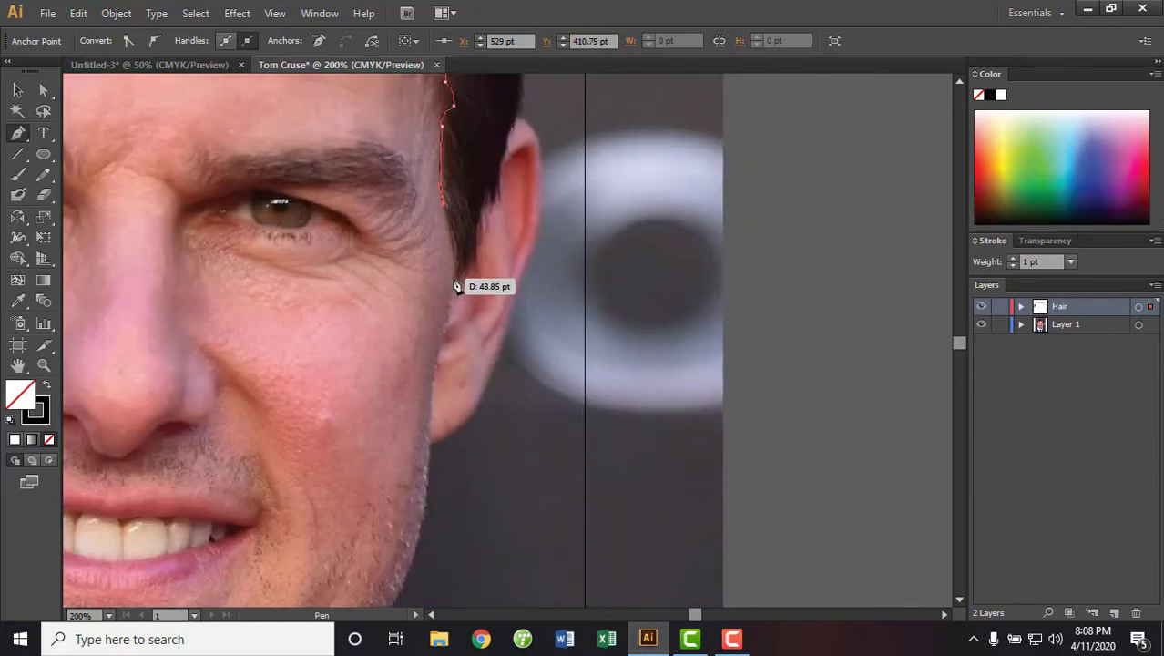
pyautogui.hotkey('ctrl', '+')
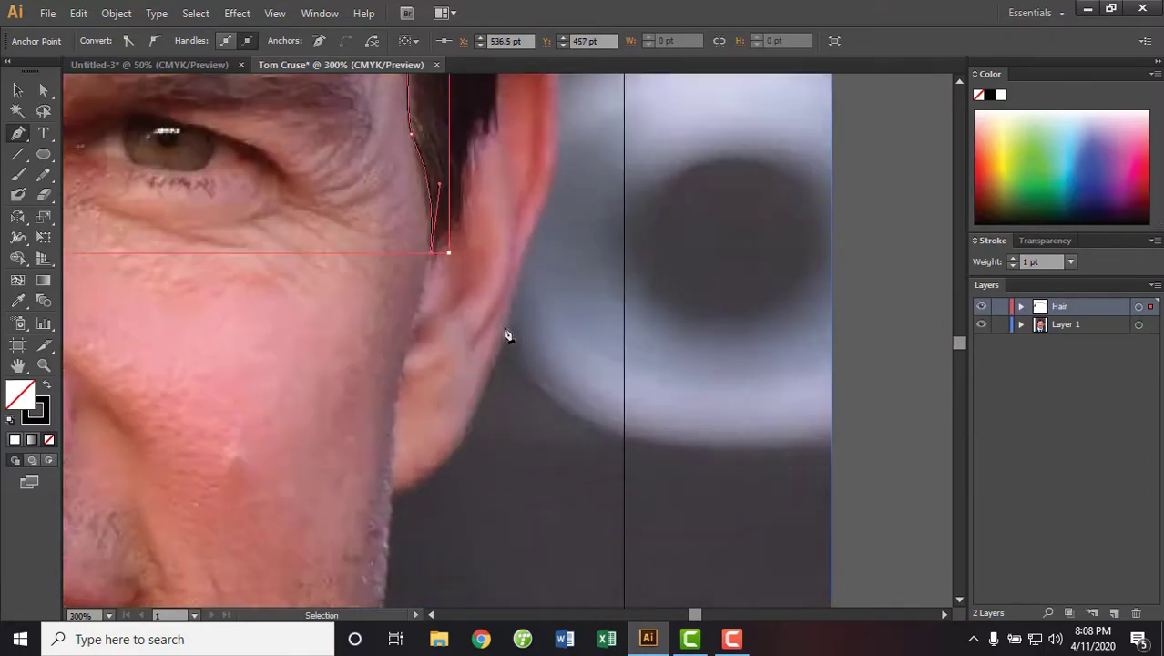
pyautogui.hotkey('ctrl', '+')
pyautogui.moveTo(253, 545); pyautogui.dragTo(248, 558)
# Form a sharp sideburn tip, curve back up, and finish that path
pyautogui.moveTo(170, 468); pyautogui.dragTo(203, 412)
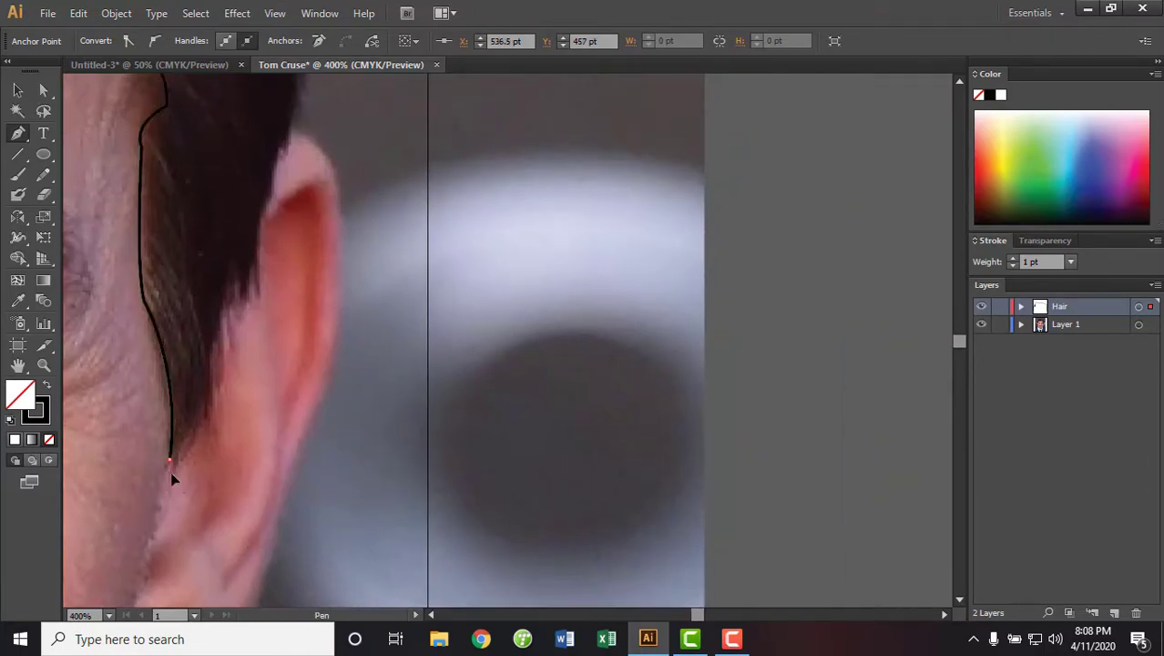
pyautogui.moveTo(202, 413); pyautogui.dragTo(205, 430)
pyautogui.click(193, 426)
pyautogui.moveTo(174, 469); pyautogui.dragTo(191, 474)
pyautogui.click(208, 391)
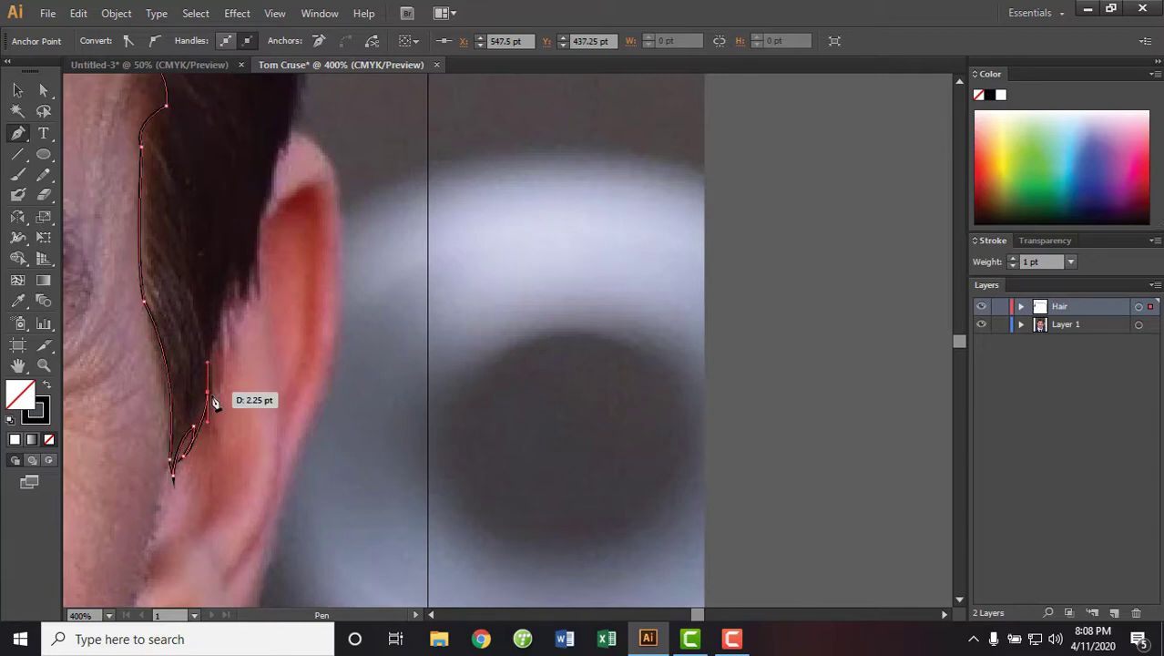
# Draw a jagged, spiky strand shape above the ear that curves over its top
pyautogui.moveTo(228, 295); pyautogui.dragTo(249, 282)
pyautogui.hotkey('ctrl', 'a')
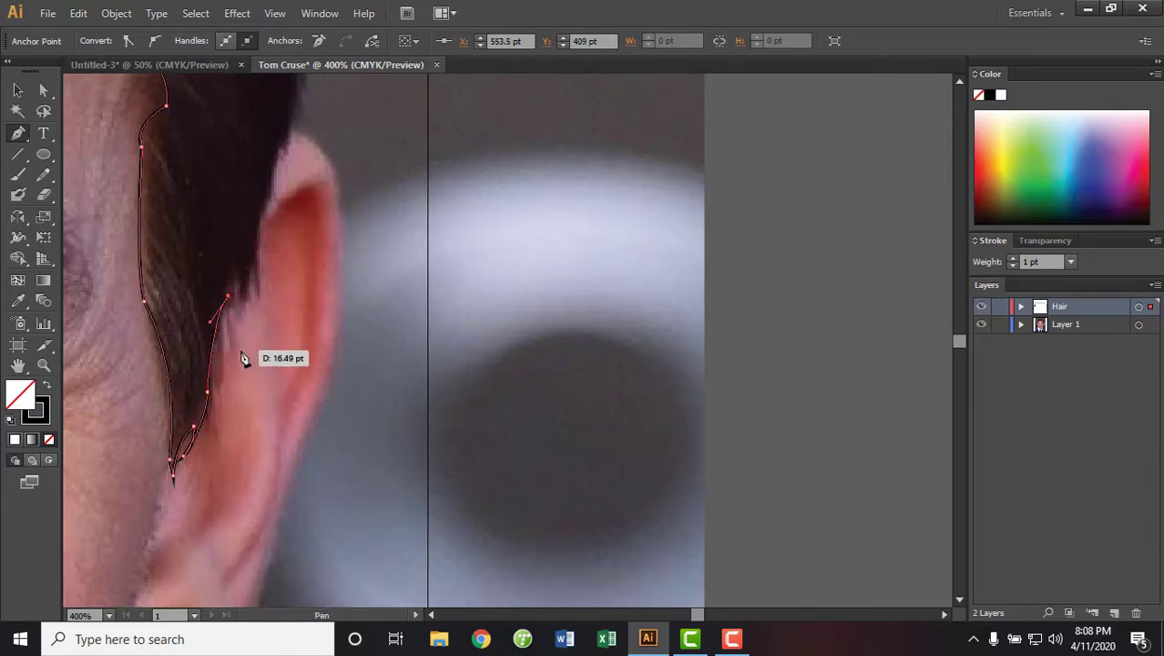
pyautogui.click(227, 348)
pyautogui.click(241, 271)
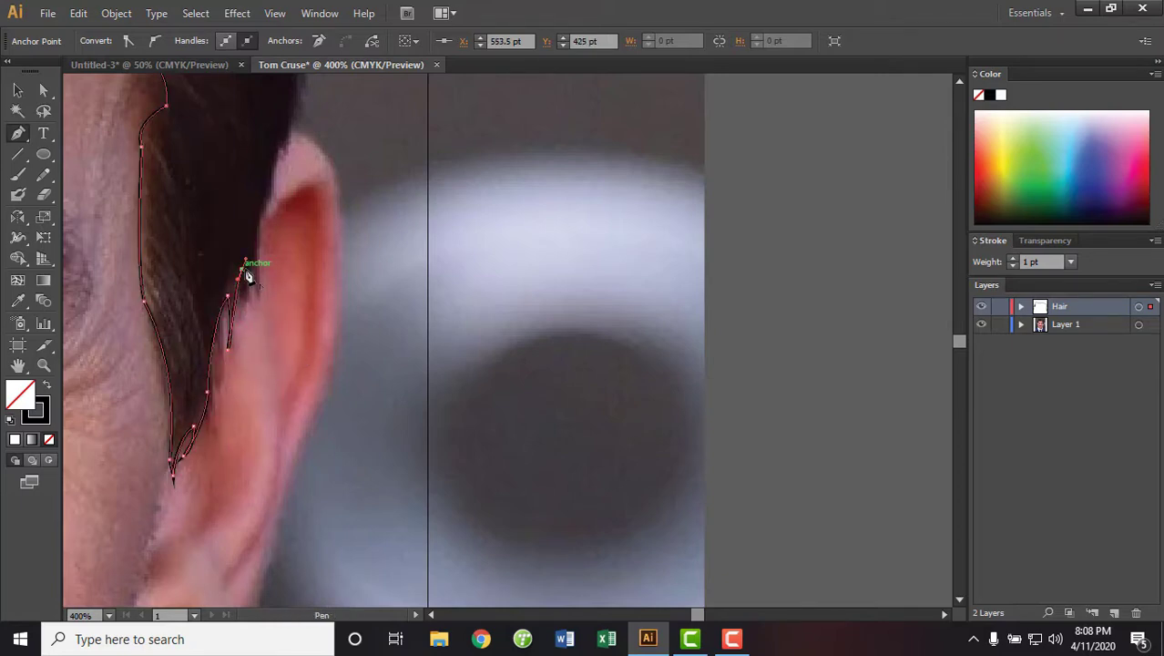
pyautogui.click(242, 308)
pyautogui.click(258, 269)
pyautogui.click(255, 294)
pyautogui.click(273, 194)
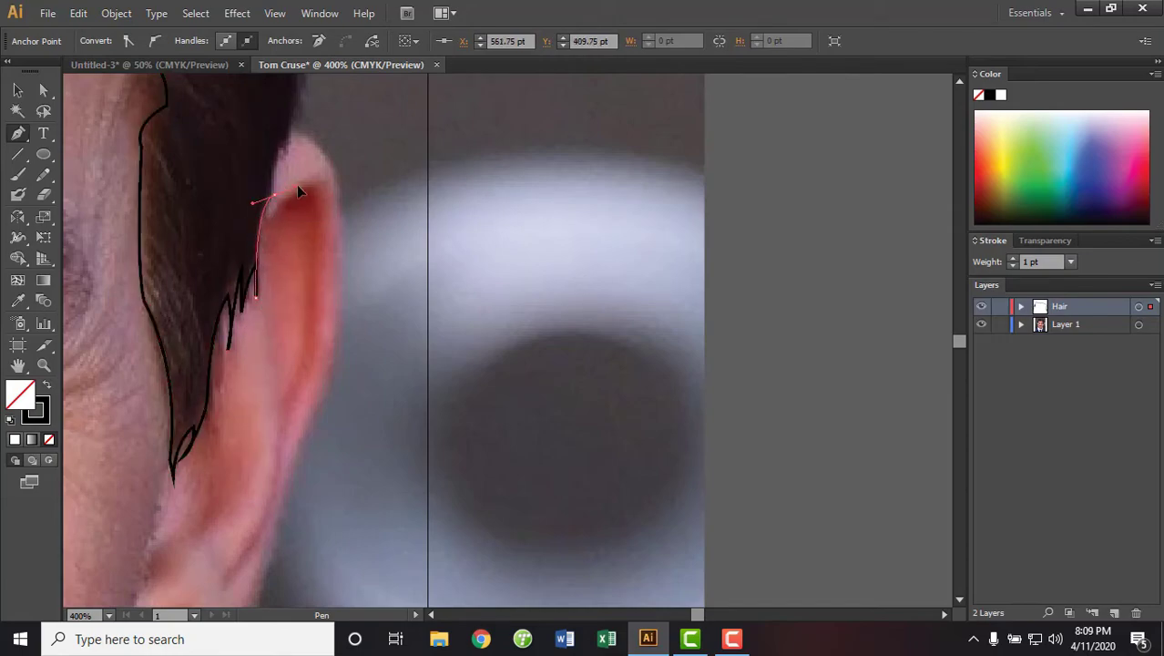
pyautogui.moveTo(288, 155); pyautogui.dragTo(195, 425)
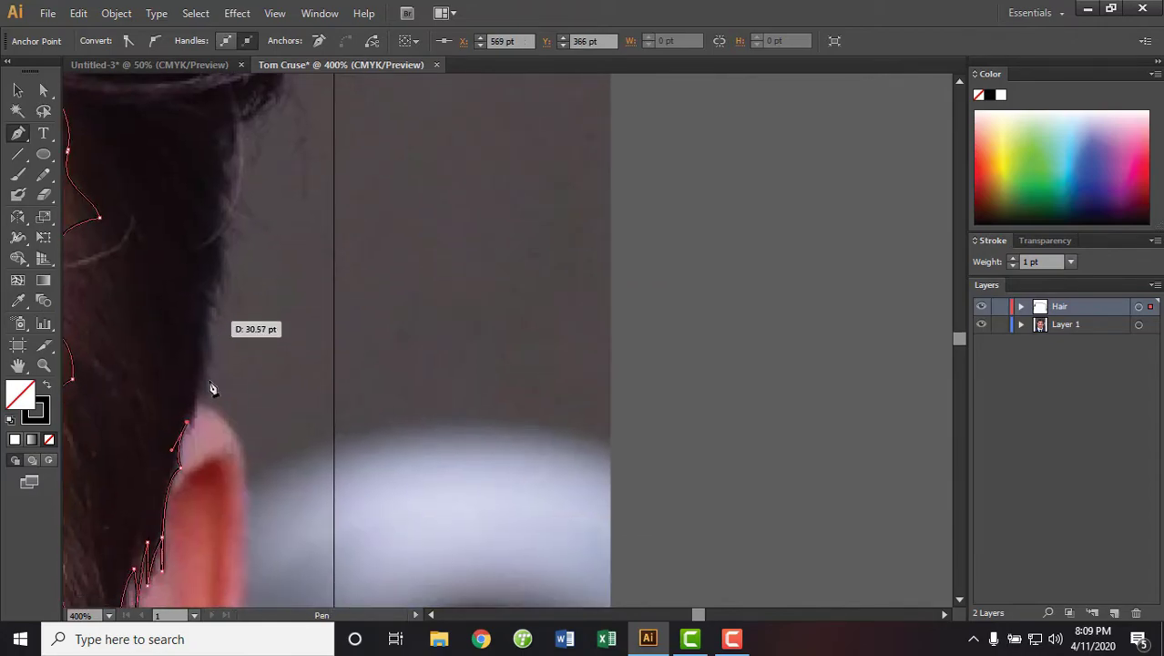
# Trace the outline up behind the ear and along the back of the head
pyautogui.click(203, 362)
pyautogui.moveTo(210, 321); pyautogui.dragTo(225, 354)
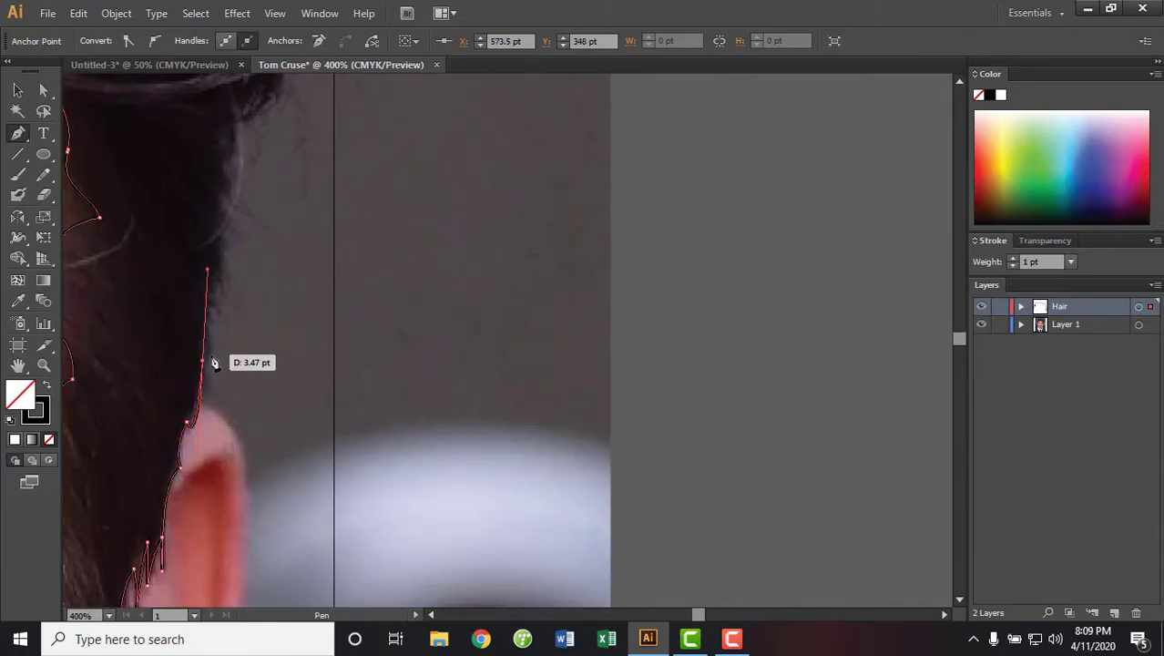
pyautogui.click(211, 321)
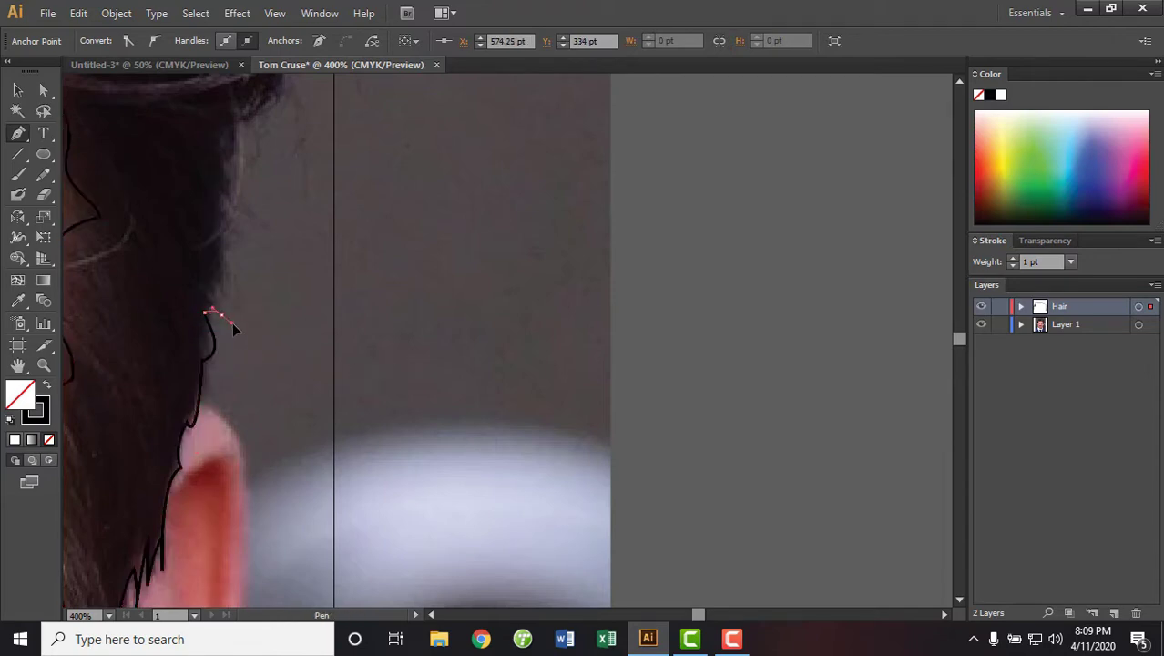
pyautogui.moveTo(221, 286)
pyautogui.mouseDown()
pyautogui.moveTo(242, 310)
pyautogui.moveTo(208, 237)
pyautogui.moveTo(226, 257)
pyautogui.mouseUp()
pyautogui.moveTo(308, 275); pyautogui.dragTo(447, 412)
pyautogui.moveTo(368, 274); pyautogui.dragTo(396, 384)
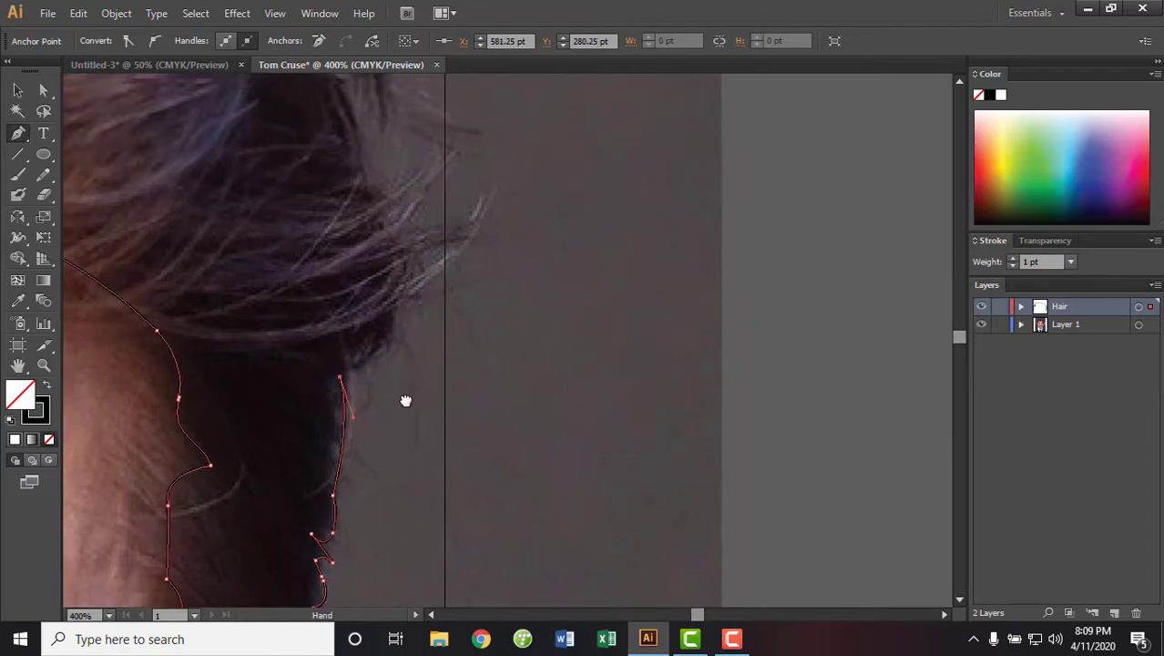
pyautogui.moveTo(395, 325); pyautogui.dragTo(398, 322)
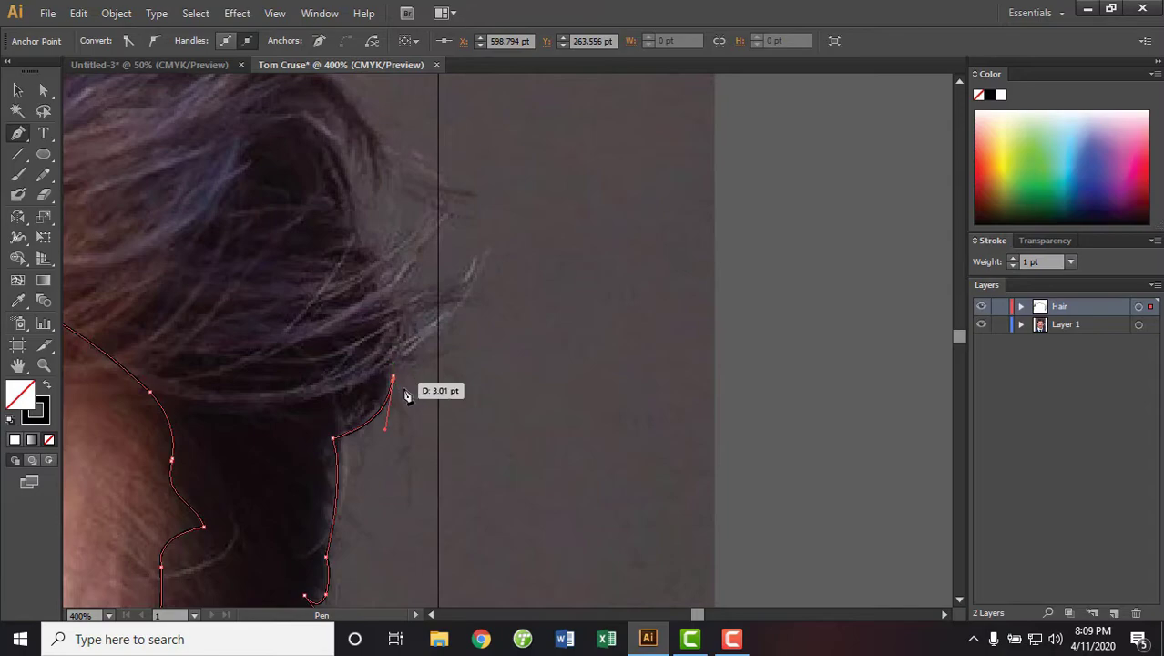
pyautogui.moveTo(393, 376)
pyautogui.mouseDown()
pyautogui.moveTo(427, 343)
pyautogui.moveTo(404, 368)
pyautogui.moveTo(386, 365)
pyautogui.moveTo(444, 298)
pyautogui.moveTo(397, 322)
pyautogui.moveTo(432, 282)
pyautogui.moveTo(373, 306)
pyautogui.moveTo(390, 221)
pyautogui.moveTo(335, 193)
pyautogui.mouseUp()
# Add strand tips at the back and curve the outline toward the crown
pyautogui.moveTo(343, 292); pyautogui.dragTo(389, 406)
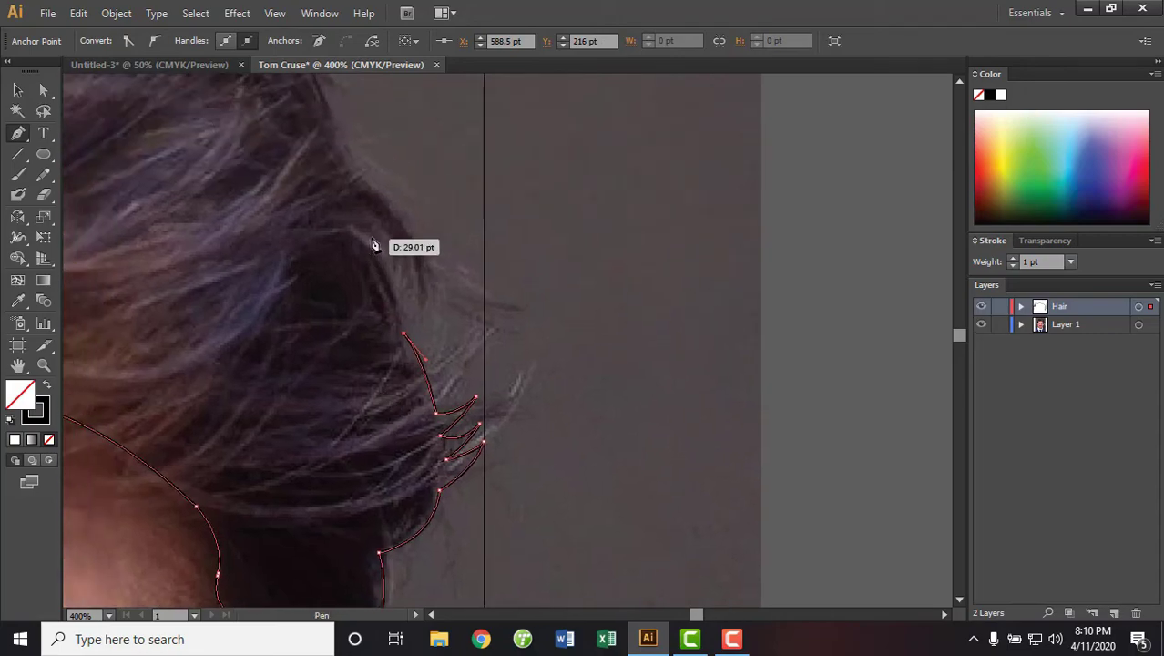
pyautogui.moveTo(367, 237); pyautogui.dragTo(415, 260)
pyautogui.moveTo(383, 204)
pyautogui.mouseDown()
pyautogui.moveTo(340, 185)
pyautogui.moveTo(464, 313)
pyautogui.mouseUp()
pyautogui.moveTo(411, 235)
pyautogui.mouseDown()
pyautogui.moveTo(425, 219)
pyautogui.moveTo(426, 248)
pyautogui.moveTo(494, 351)
pyautogui.moveTo(361, 195)
pyautogui.mouseUp()
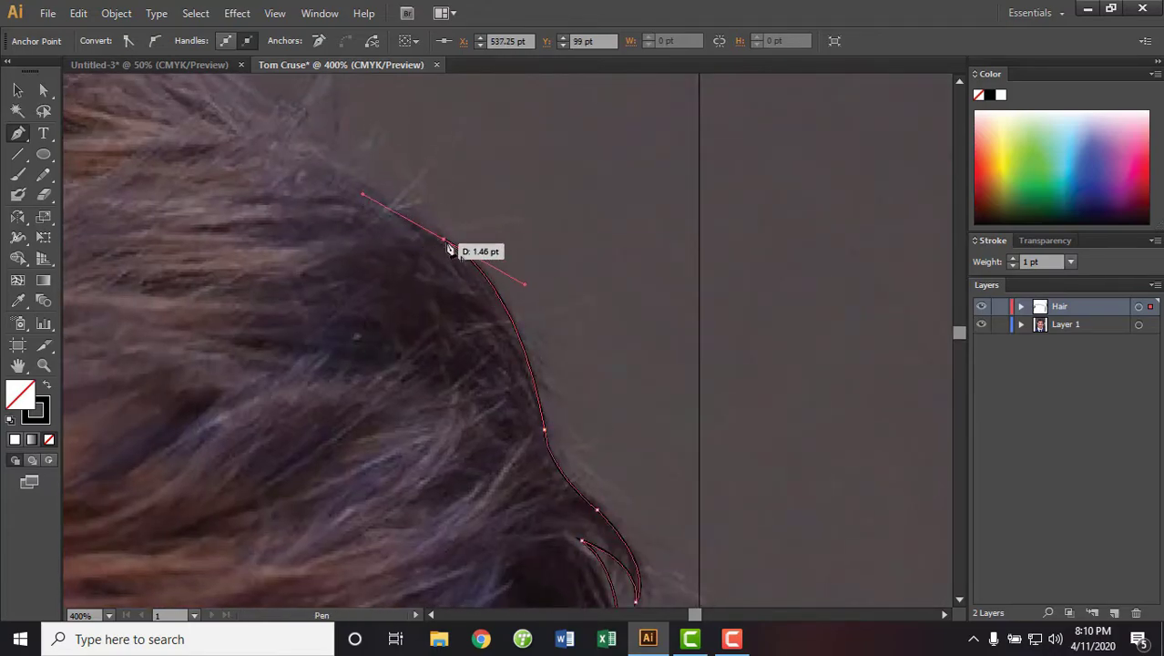
pyautogui.moveTo(468, 345); pyautogui.dragTo(611, 482)
pyautogui.moveTo(438, 263)
pyautogui.mouseDown()
pyautogui.moveTo(392, 234)
pyautogui.moveTo(756, 371)
pyautogui.mouseUp()
pyautogui.moveTo(544, 262); pyautogui.dragTo(473, 255)
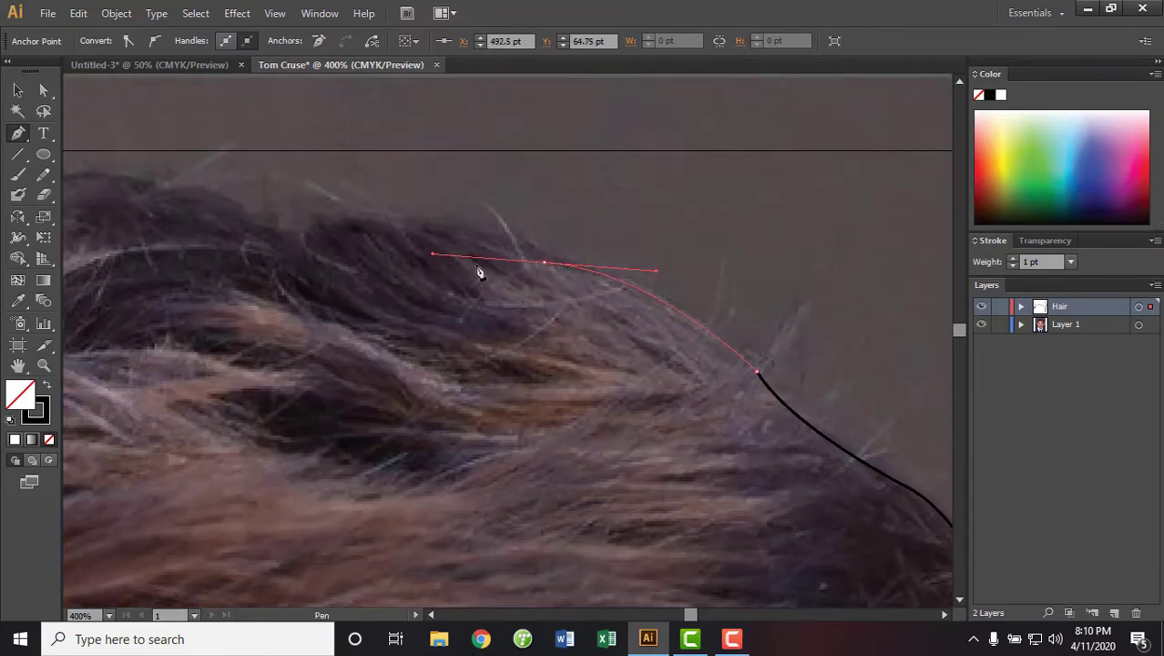
pyautogui.moveTo(551, 276)
pyautogui.mouseDown()
pyautogui.moveTo(740, 296)
pyautogui.moveTo(679, 404)
pyautogui.moveTo(715, 385)
pyautogui.mouseUp()
# Trace the outline over the top hair waves to the front tuft, redoing misplaced anchors
pyautogui.hotkey('ctrl', 'z')
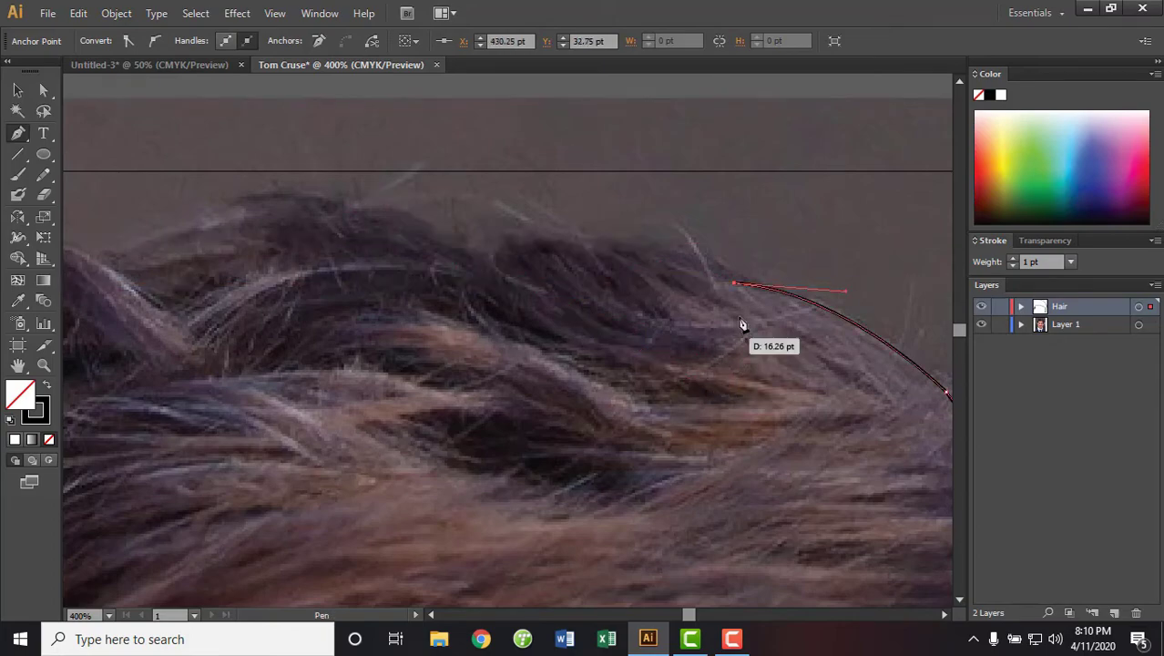
pyautogui.moveTo(601, 244)
pyautogui.mouseDown()
pyautogui.moveTo(531, 261)
pyautogui.moveTo(520, 253)
pyautogui.moveTo(649, 346)
pyautogui.moveTo(553, 291)
pyautogui.mouseUp()
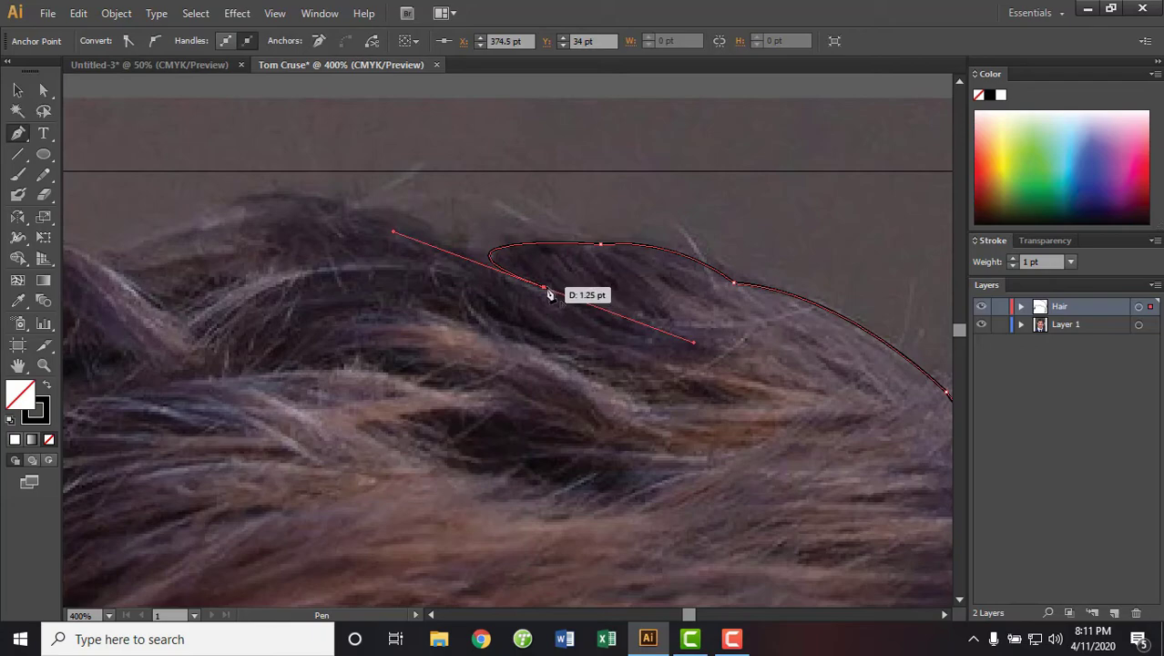
pyautogui.moveTo(526, 352); pyautogui.dragTo(741, 421)
pyautogui.moveTo(554, 277); pyautogui.dragTo(472, 296)
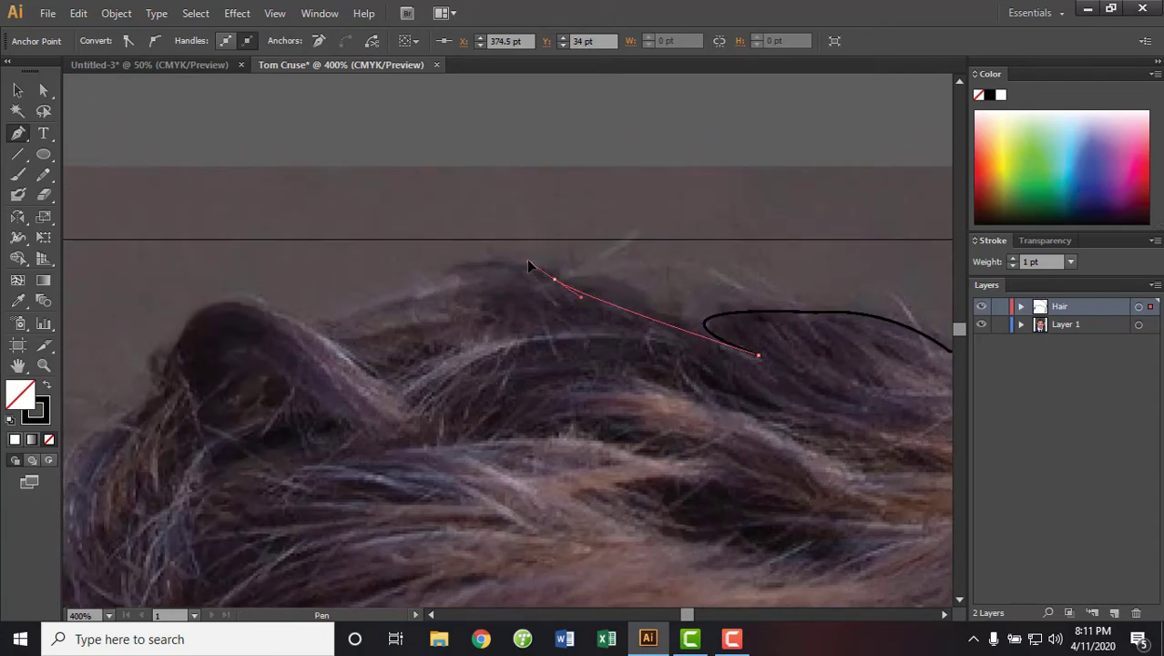
pyautogui.moveTo(627, 316); pyautogui.dragTo(669, 330)
pyautogui.hotkey('ctrl', 'z')
pyautogui.moveTo(583, 296); pyautogui.dragTo(517, 292)
pyautogui.click(568, 279)
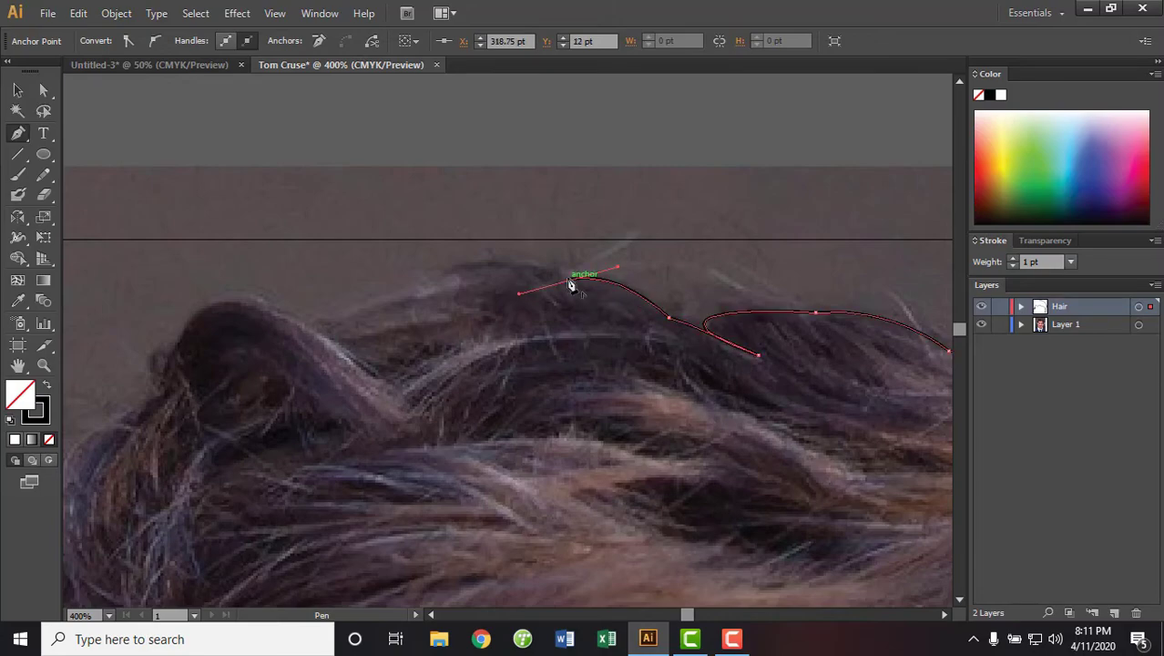
pyautogui.moveTo(432, 283)
pyautogui.mouseDown()
pyautogui.moveTo(382, 335)
pyautogui.moveTo(332, 324)
pyautogui.moveTo(568, 337)
pyautogui.mouseUp()
pyautogui.moveTo(480, 339); pyautogui.dragTo(462, 434)
pyautogui.hotkey('ctrl', 'z')
pyautogui.moveTo(474, 354); pyautogui.dragTo(436, 516)
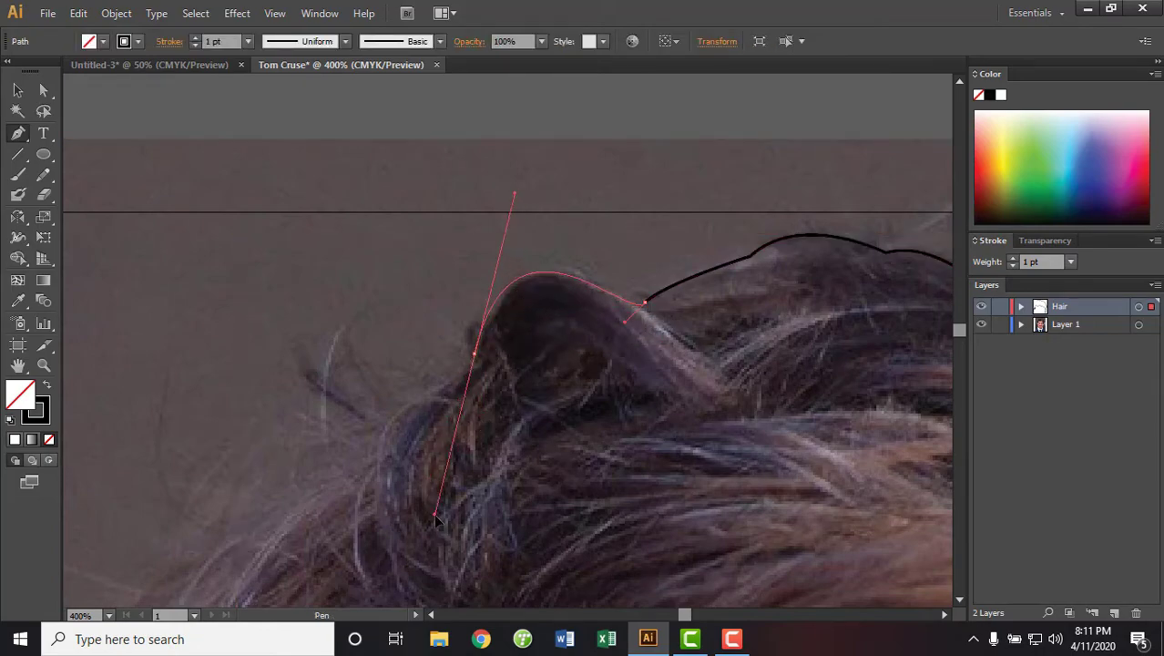
# Curve the outline down the front crown and hair edge, ending in a sharp corner
pyautogui.moveTo(477, 362); pyautogui.dragTo(652, 293)
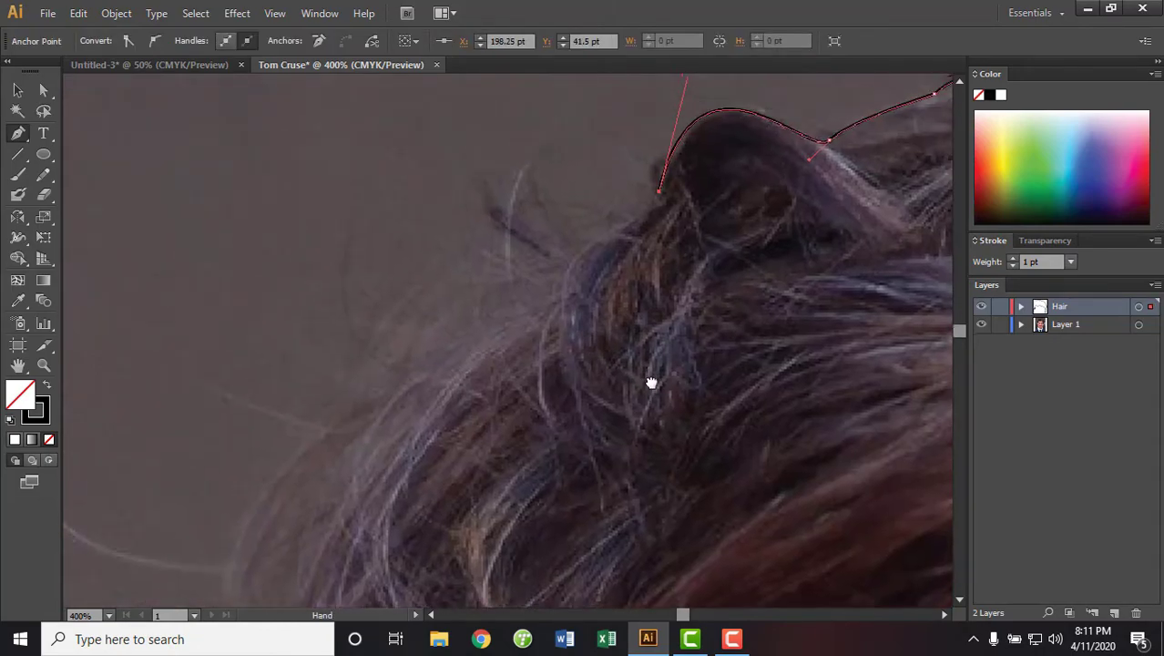
pyautogui.moveTo(572, 325); pyautogui.dragTo(592, 387)
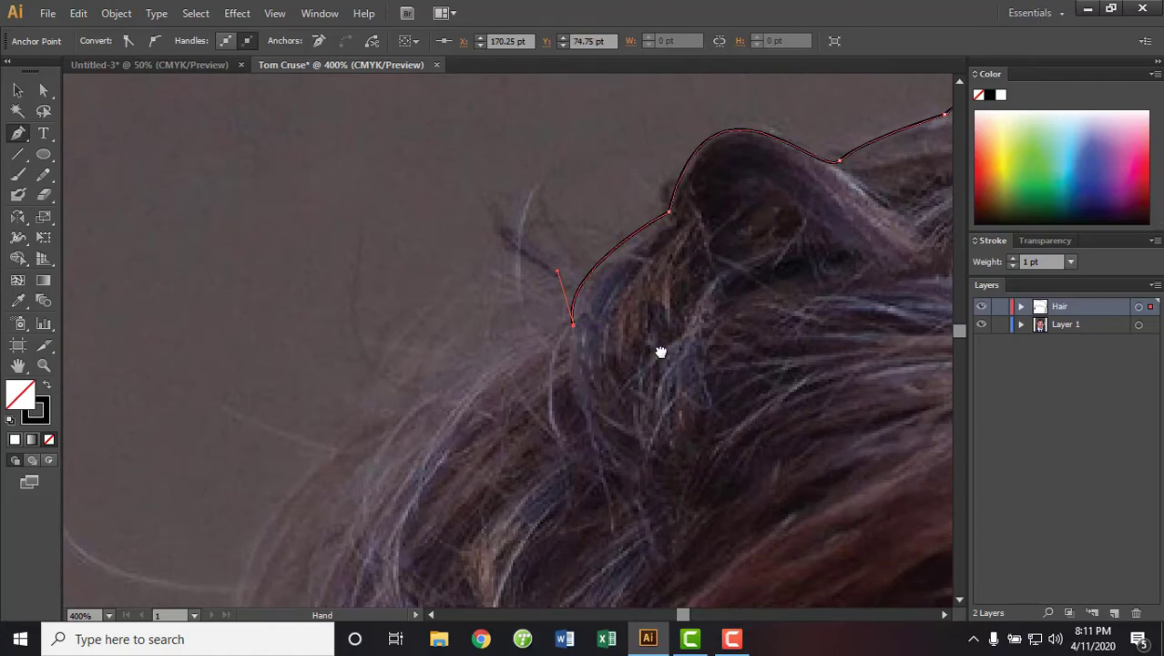
pyautogui.moveTo(660, 353); pyautogui.dragTo(764, 270)
pyautogui.moveTo(528, 369); pyautogui.dragTo(532, 423)
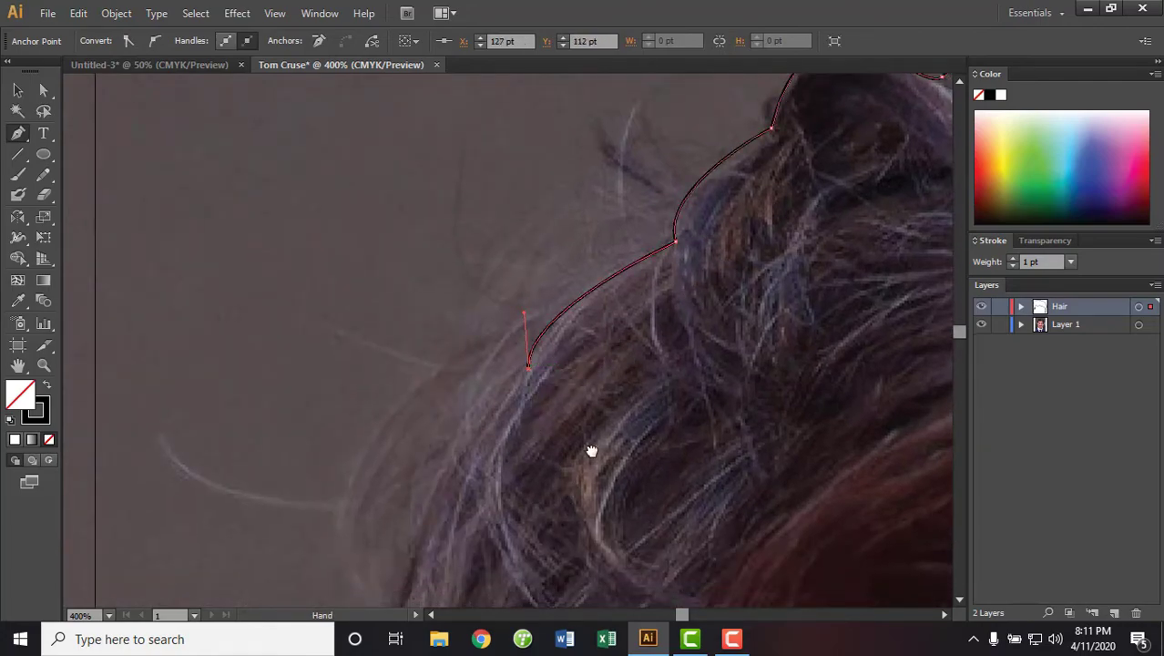
pyautogui.moveTo(591, 450); pyautogui.dragTo(755, 170)
pyautogui.moveTo(558, 325); pyautogui.dragTo(535, 505)
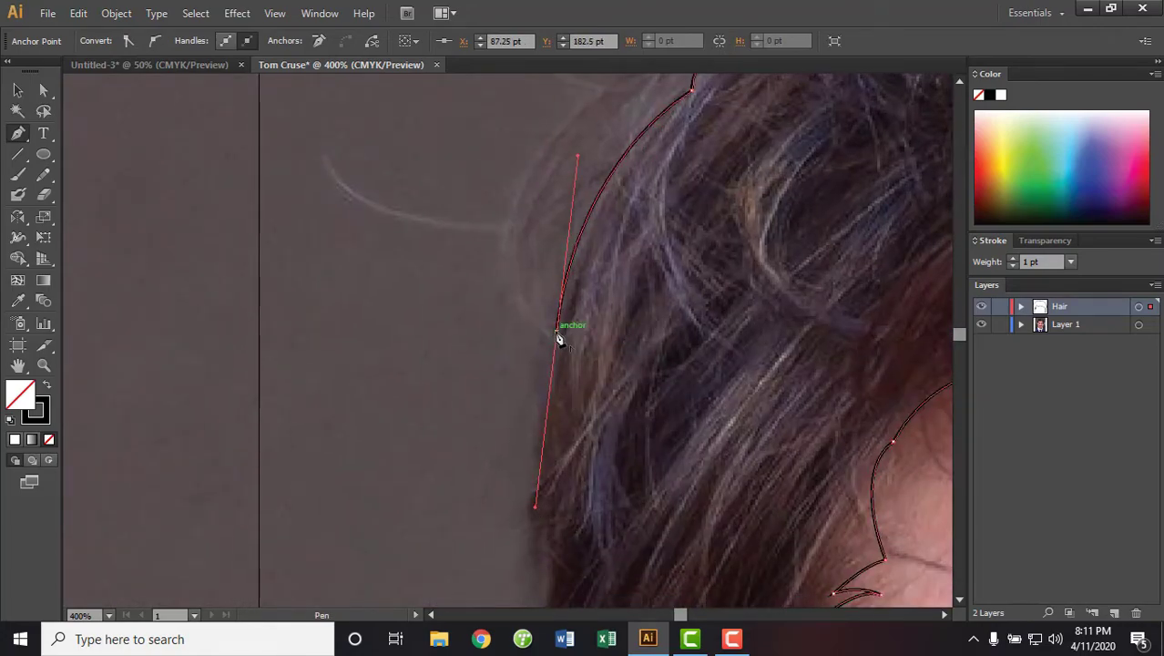
pyautogui.moveTo(558, 339); pyautogui.dragTo(582, 241)
pyautogui.moveTo(539, 334)
pyautogui.mouseDown()
pyautogui.moveTo(562, 403)
pyautogui.moveTo(502, 501)
pyautogui.mouseUp()
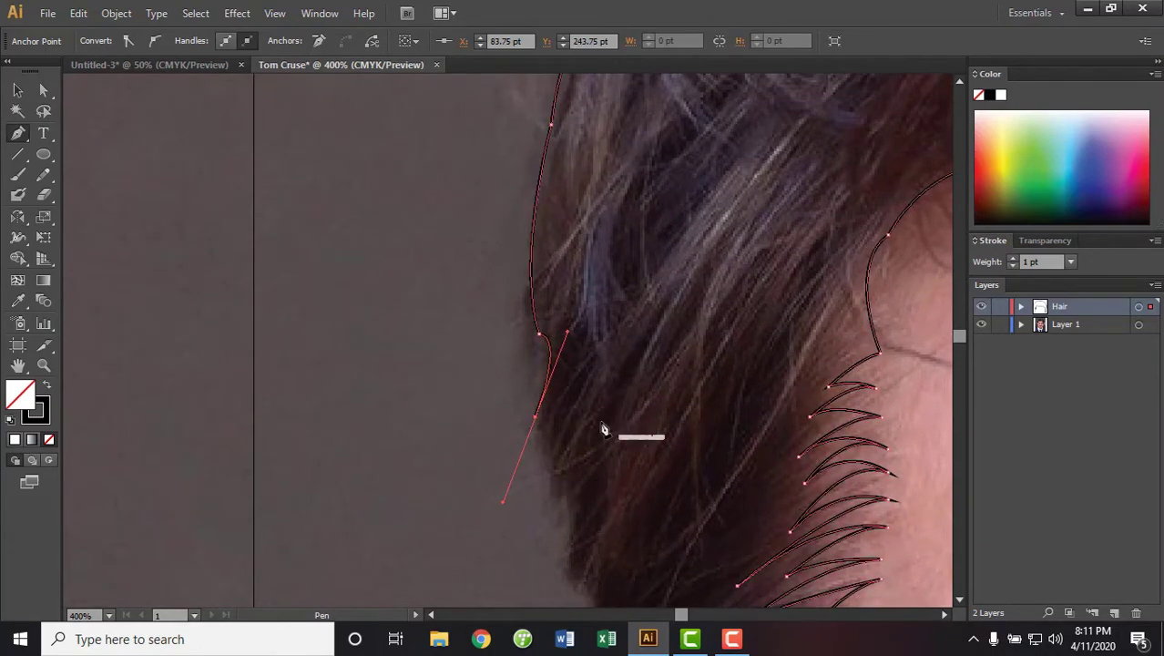
pyautogui.click(534, 417)
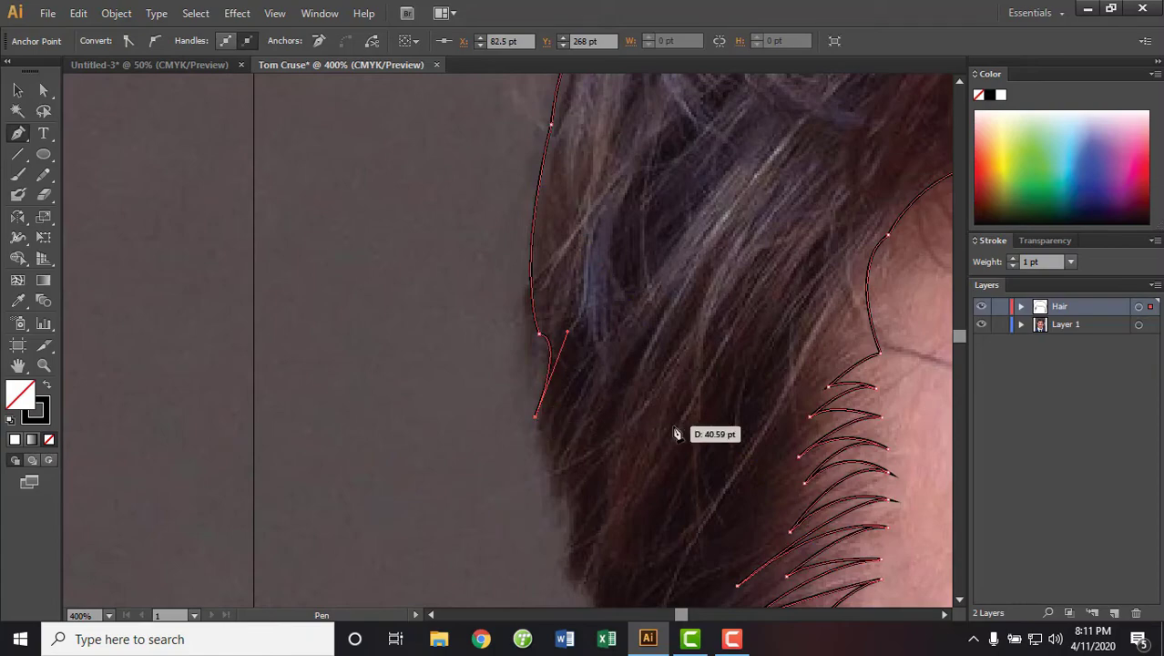
# Add points along the sideburn edge down to the top of the ear
pyautogui.scroll(-3, 676, 434)
pyautogui.click(547, 272)
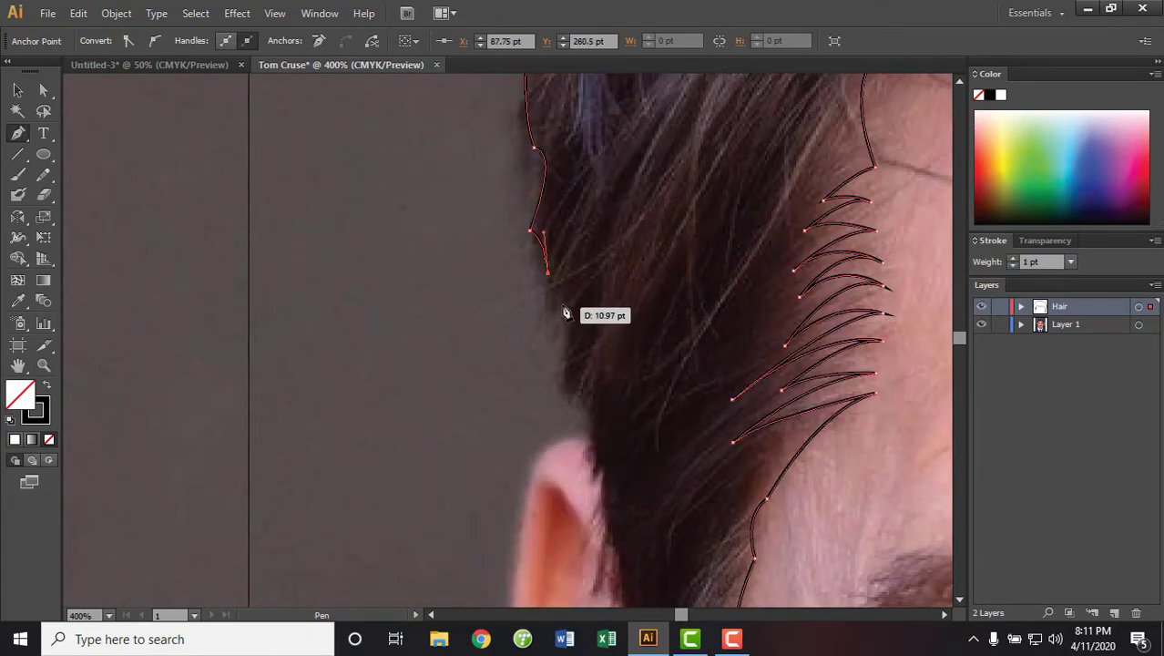
pyautogui.moveTo(561, 304); pyautogui.dragTo(592, 219)
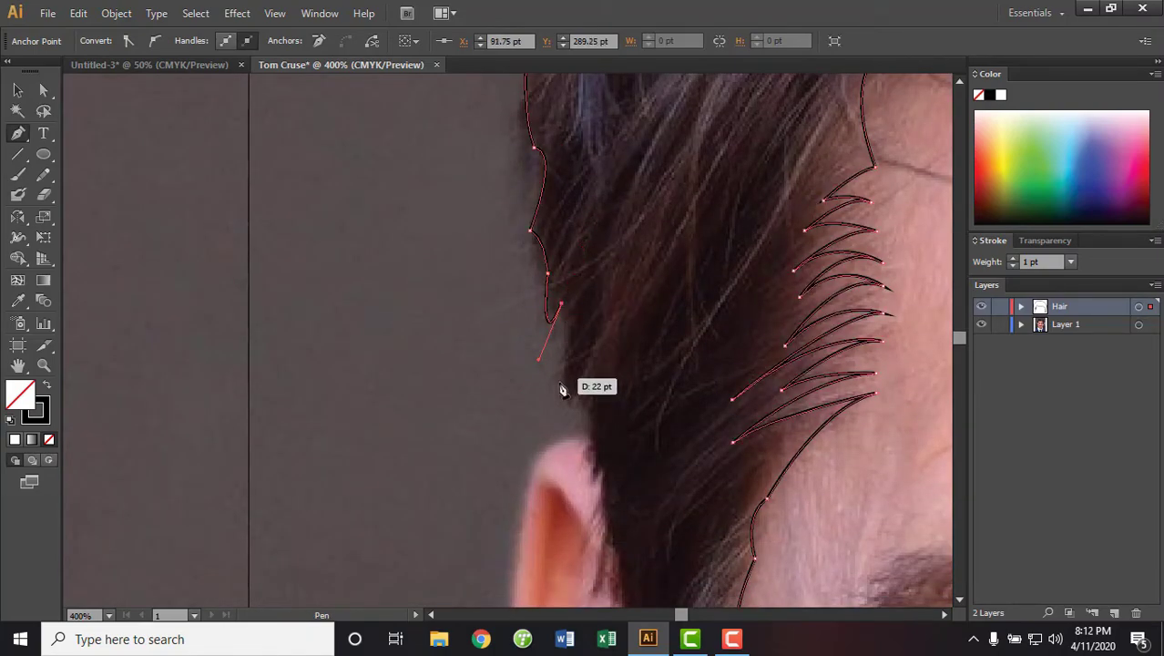
pyautogui.click(580, 327)
pyautogui.click(559, 381)
pyautogui.scroll(-2, 583, 365)
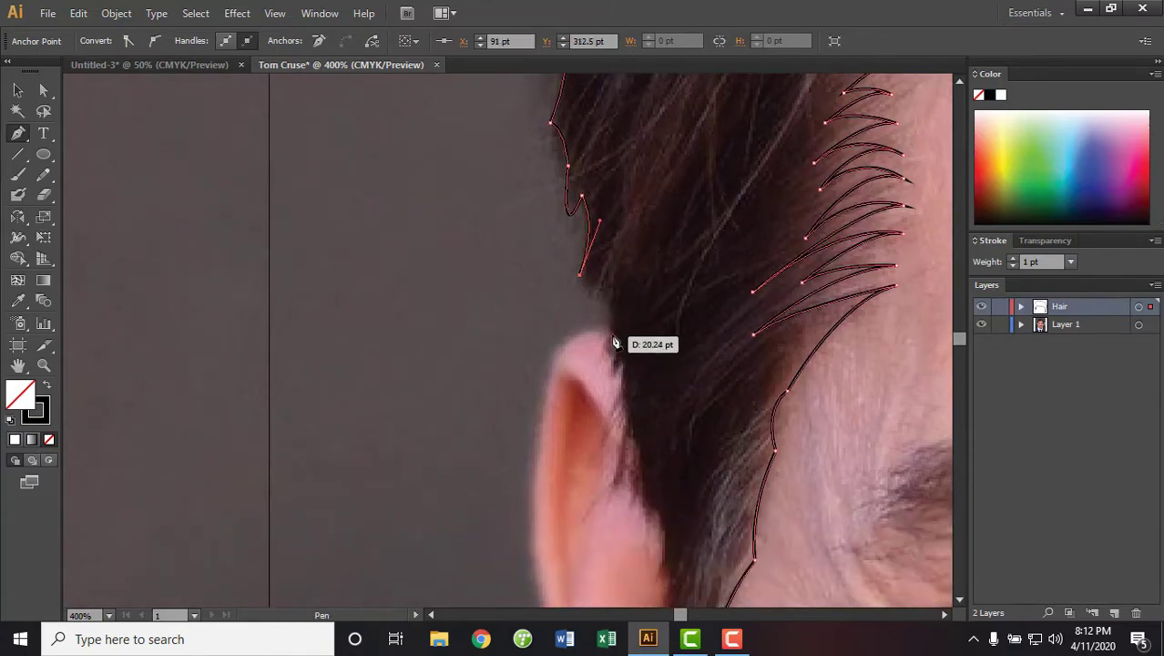
pyautogui.click(614, 334)
pyautogui.moveTo(669, 439); pyautogui.dragTo(694, 312)
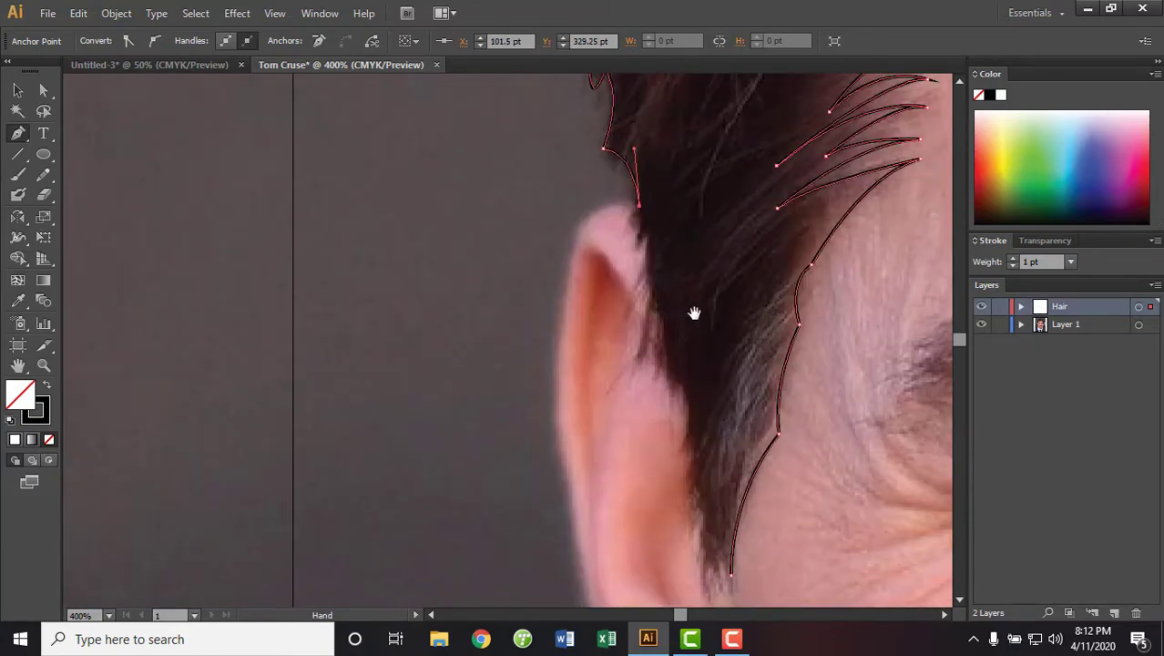
pyautogui.moveTo(693, 442); pyautogui.dragTo(664, 292)
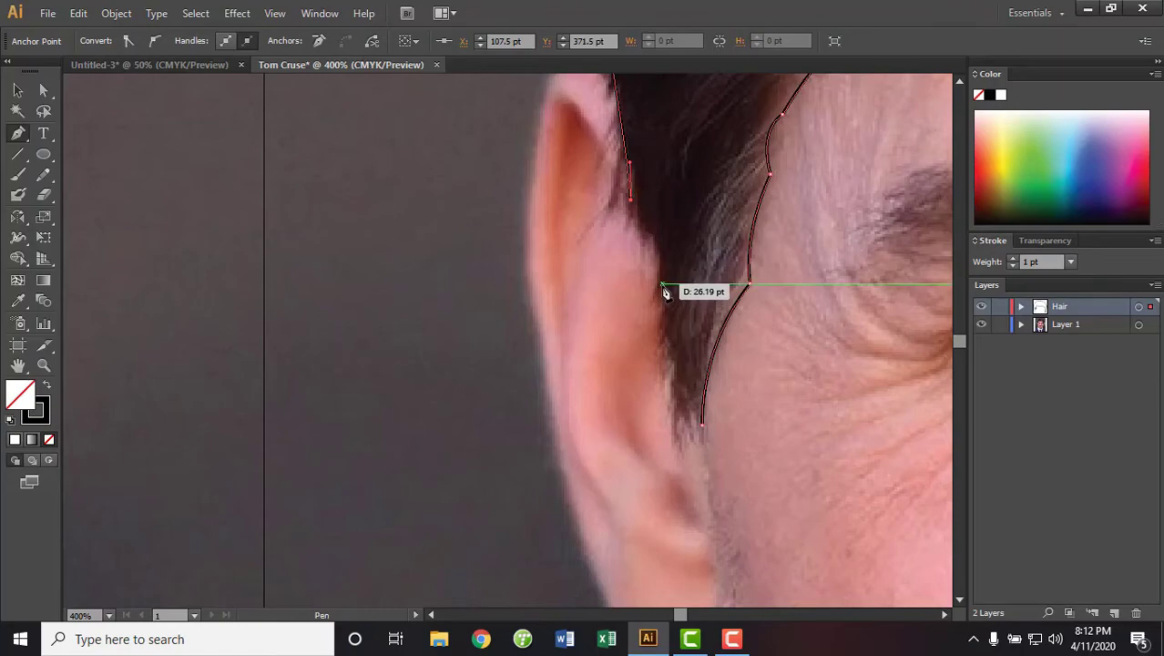
# Run the outline down the ear edge, join it at the sideburn tip, and switch to selection
pyautogui.click(663, 286)
pyautogui.click(672, 343)
pyautogui.scroll(-2, 696, 307)
pyautogui.click(672, 281)
pyautogui.click(671, 342)
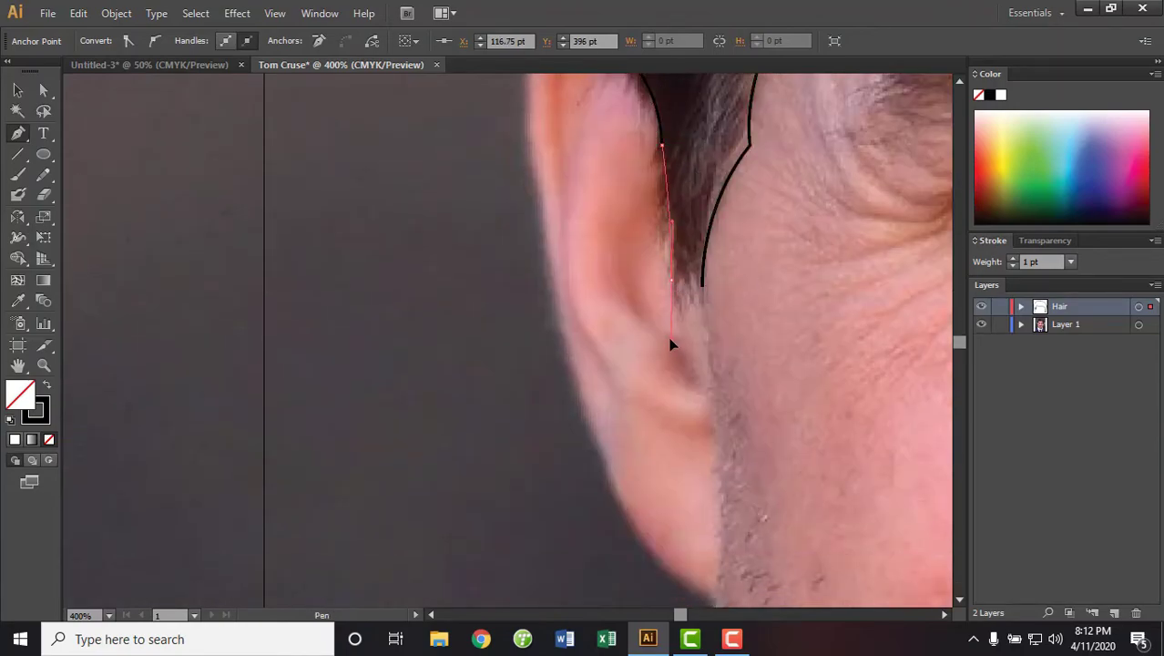
pyautogui.moveTo(707, 303); pyautogui.dragTo(714, 262)
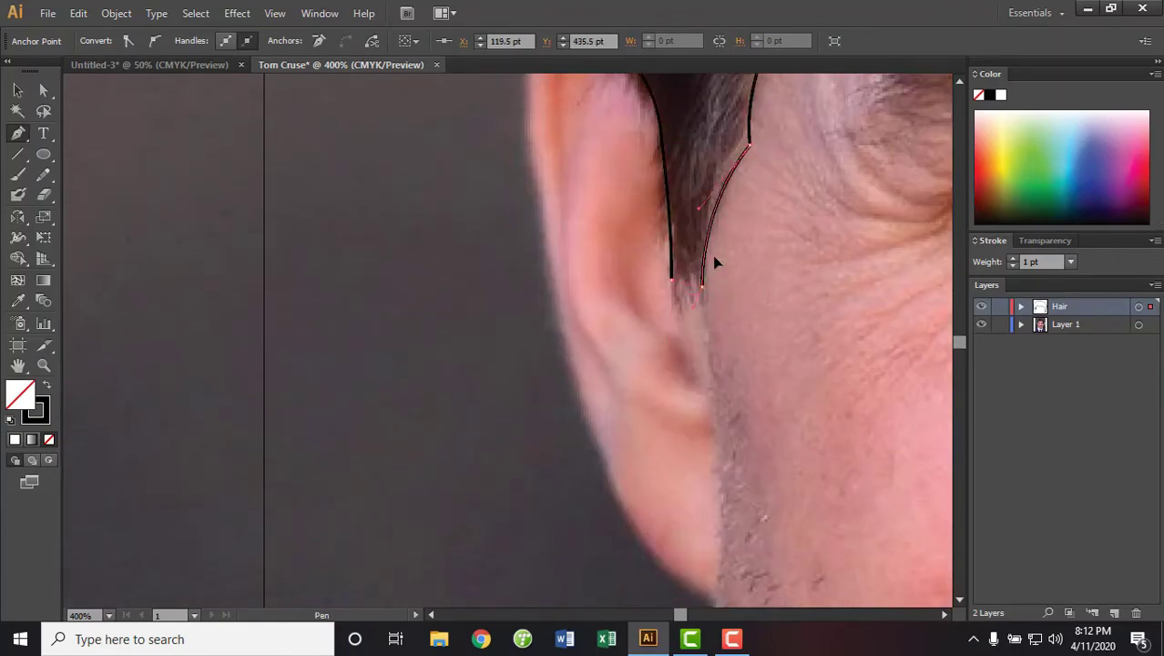
pyautogui.click(20, 91)
pyautogui.hotkey('ctrl', '-')
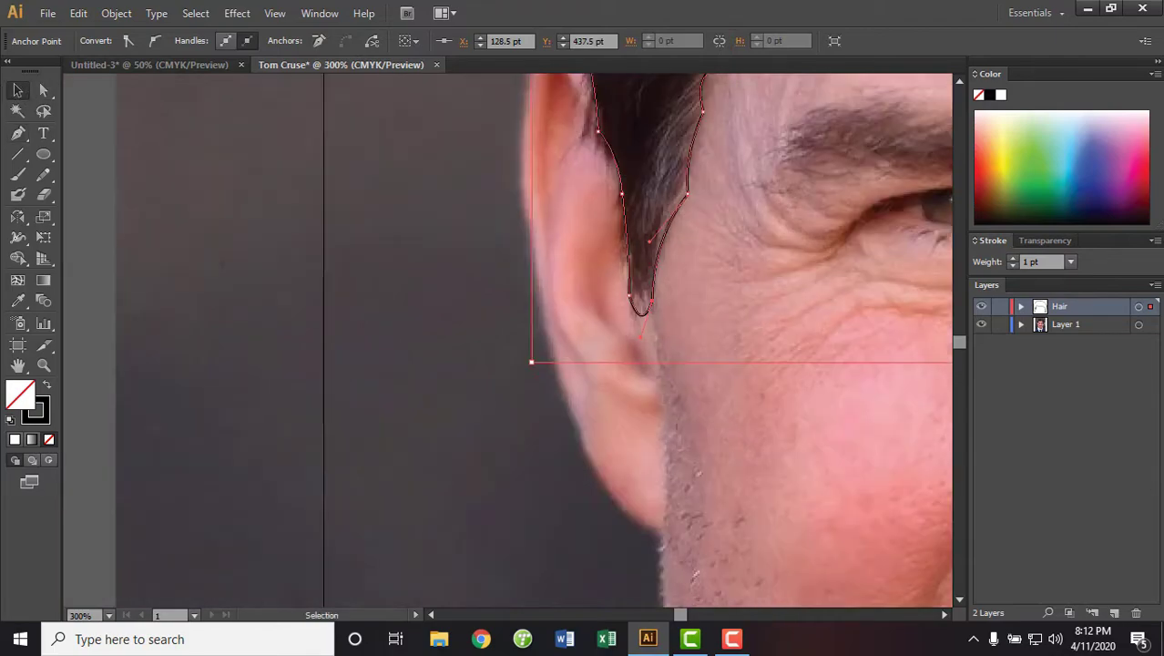
# Swap the hair outline's stroke to a fill and pick a swatch colour for the hair shape
pyautogui.scroll(5, 533, 359)
pyautogui.scroll(3, 530, 546)
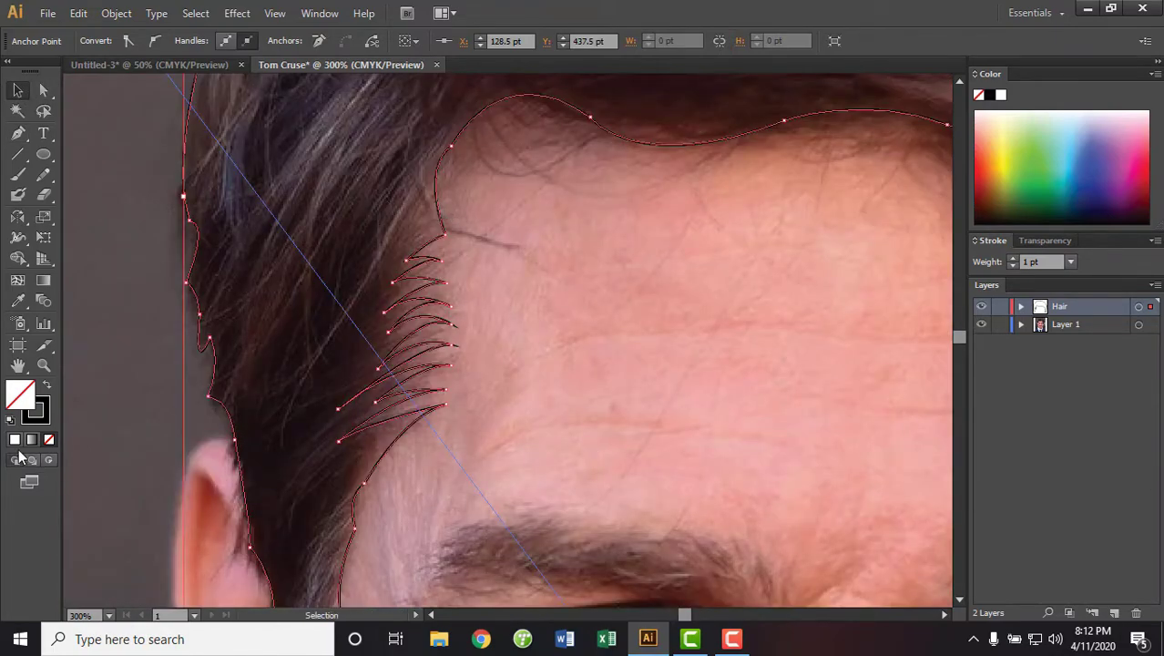
pyautogui.click(46, 387)
pyautogui.click(570, 318)
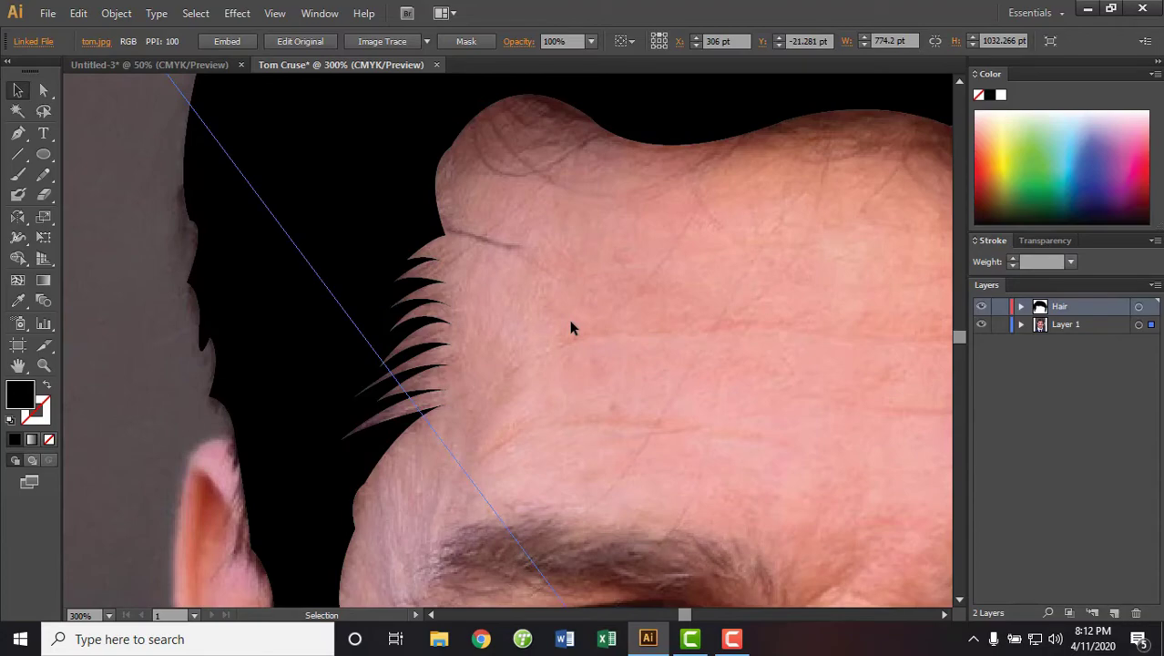
pyautogui.scroll(-4, 569, 319)
pyautogui.scroll(2, 571, 328)
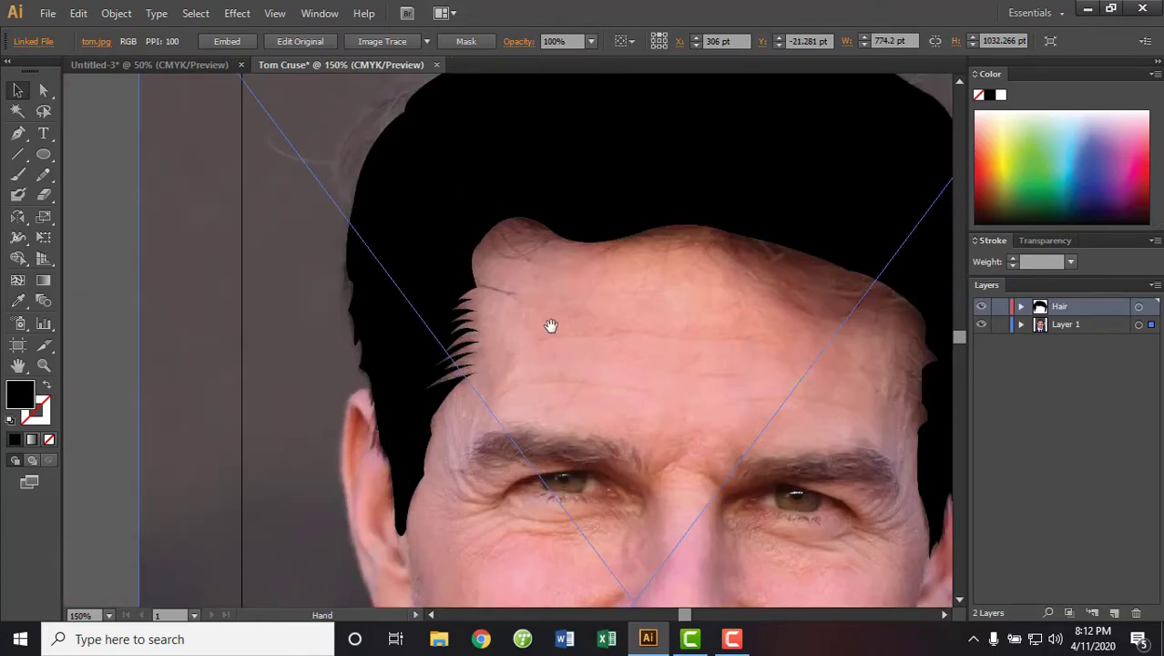
pyautogui.scroll(3, 551, 325)
pyautogui.scroll(2, 541, 418)
pyautogui.click(546, 401)
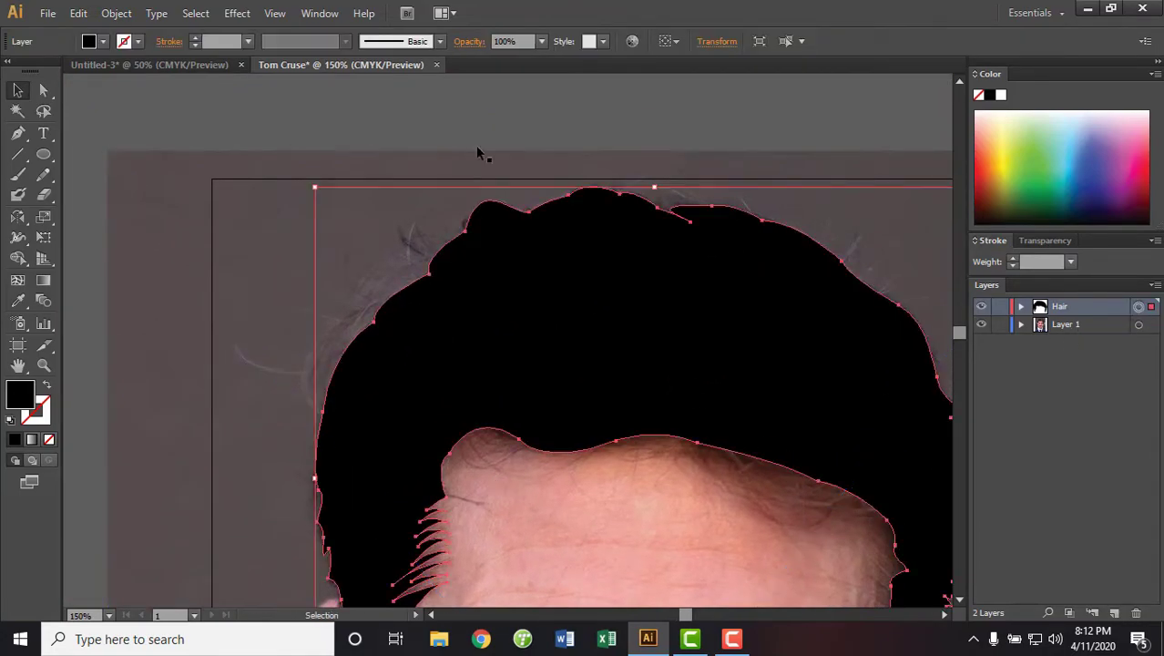
pyautogui.click(19, 176)
pyautogui.click(103, 41)
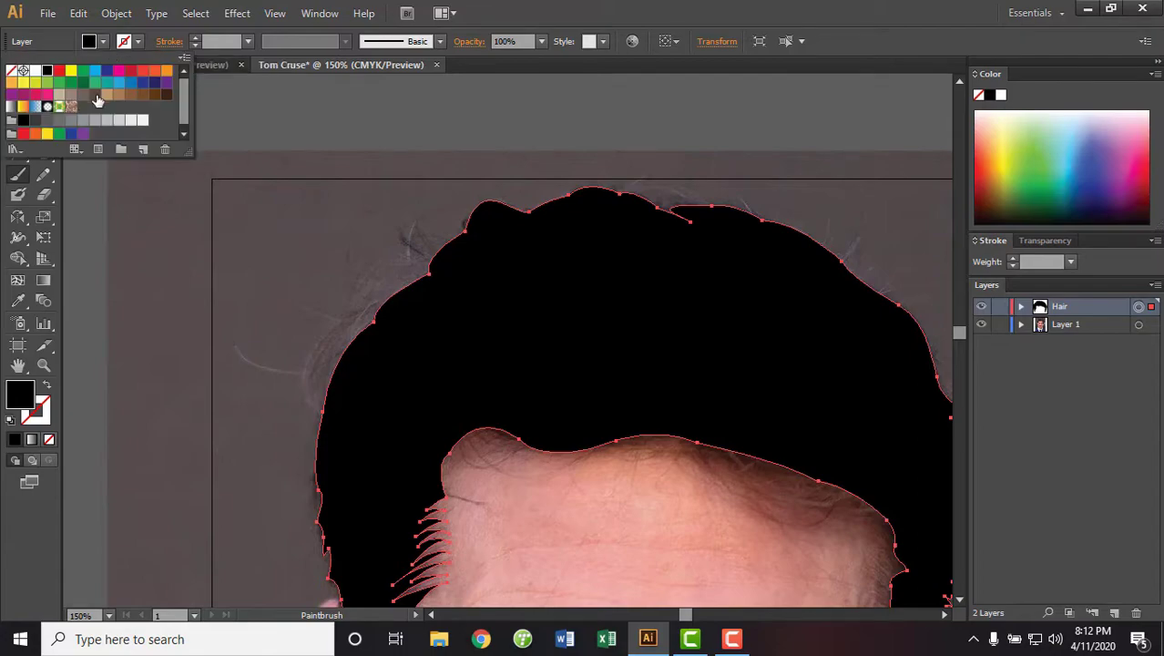
pyautogui.click(59, 95)
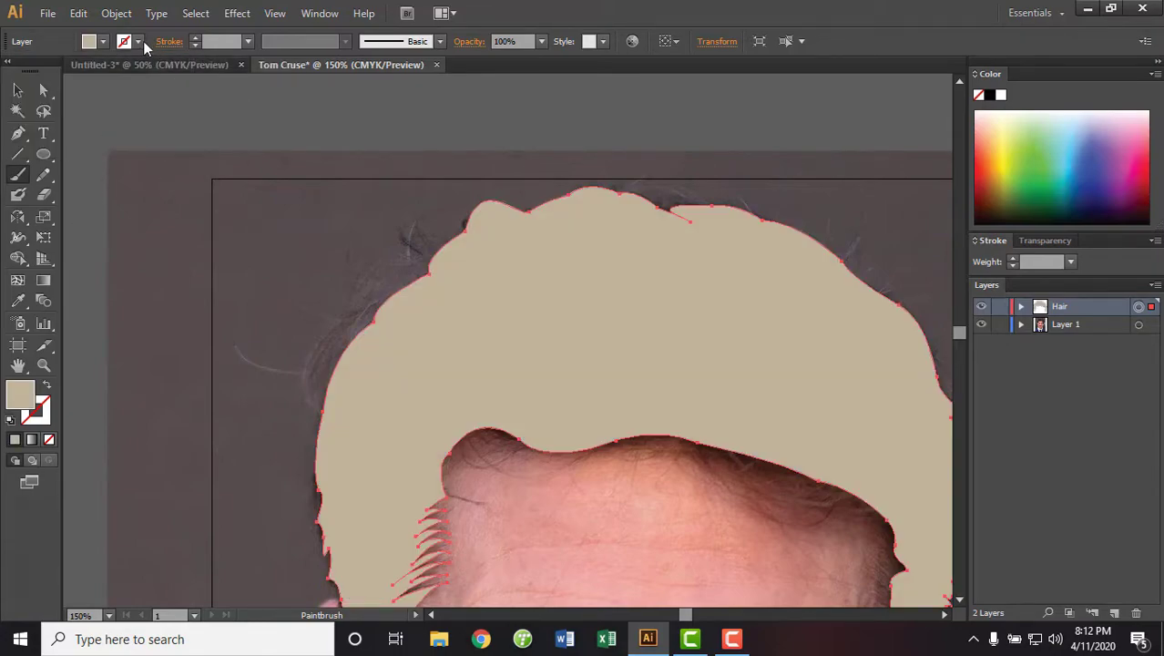
# Add a new layer named 'hair shading' above the Hair layer
pyautogui.click(1114, 610)
pyautogui.write('hair shading')
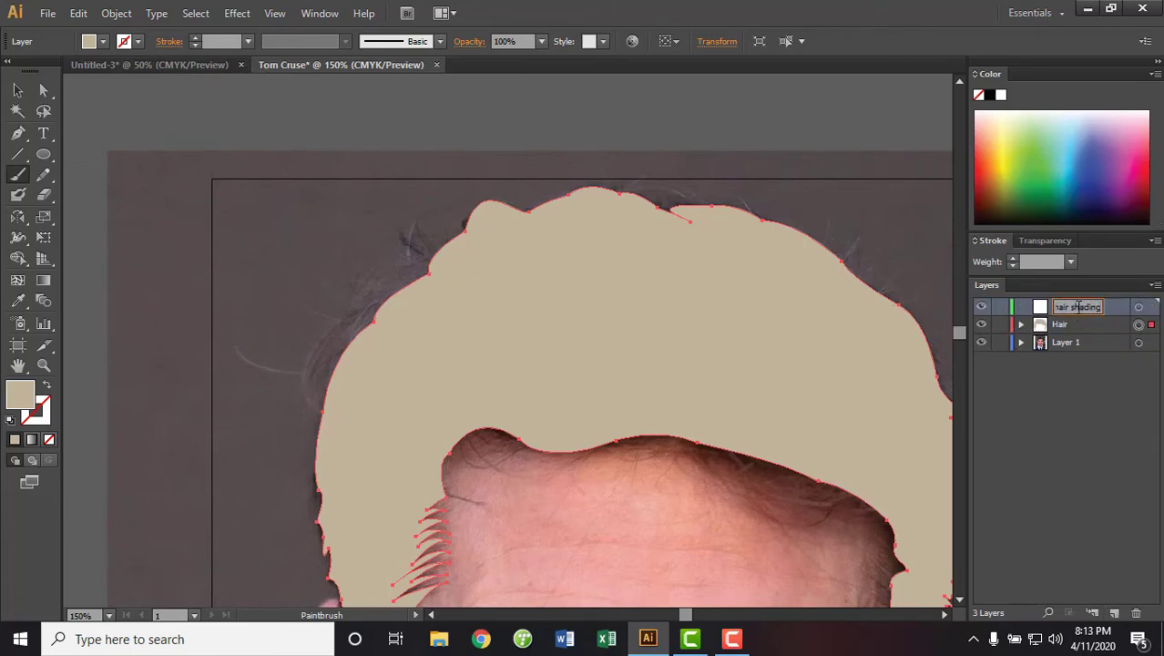
pyautogui.click(1138, 307)
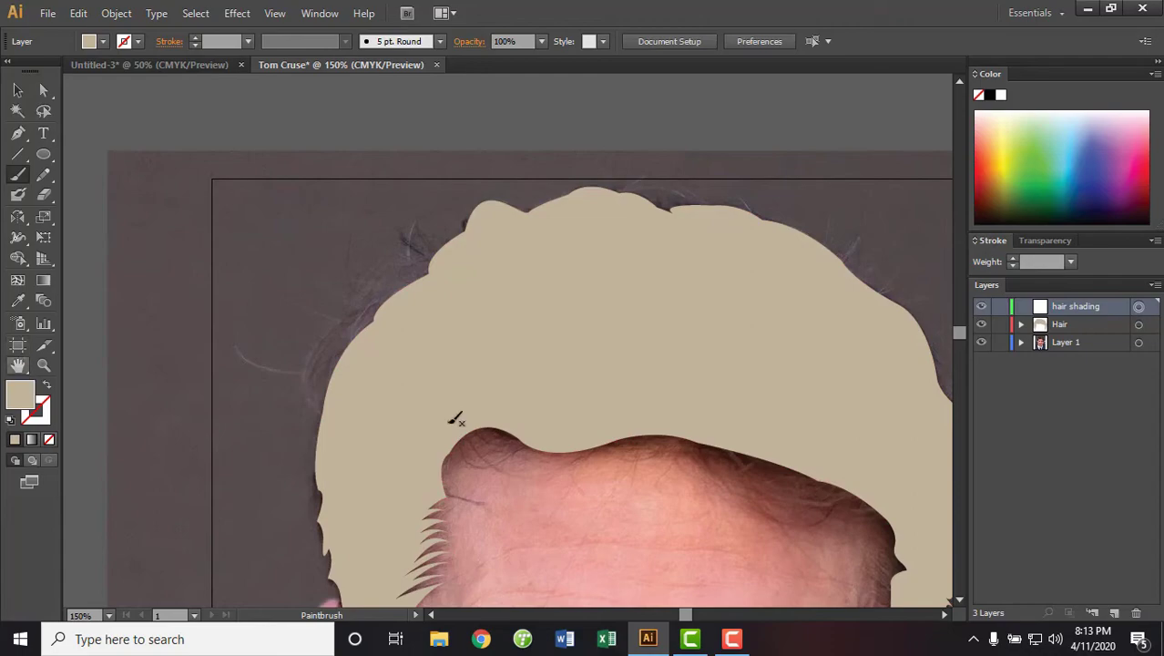
pyautogui.click(1138, 324)
# Fill the hair shape solid black via the Color Picker, then hide the Hair layer
pyautogui.doubleClick(20, 393)
pyautogui.click(697, 366)
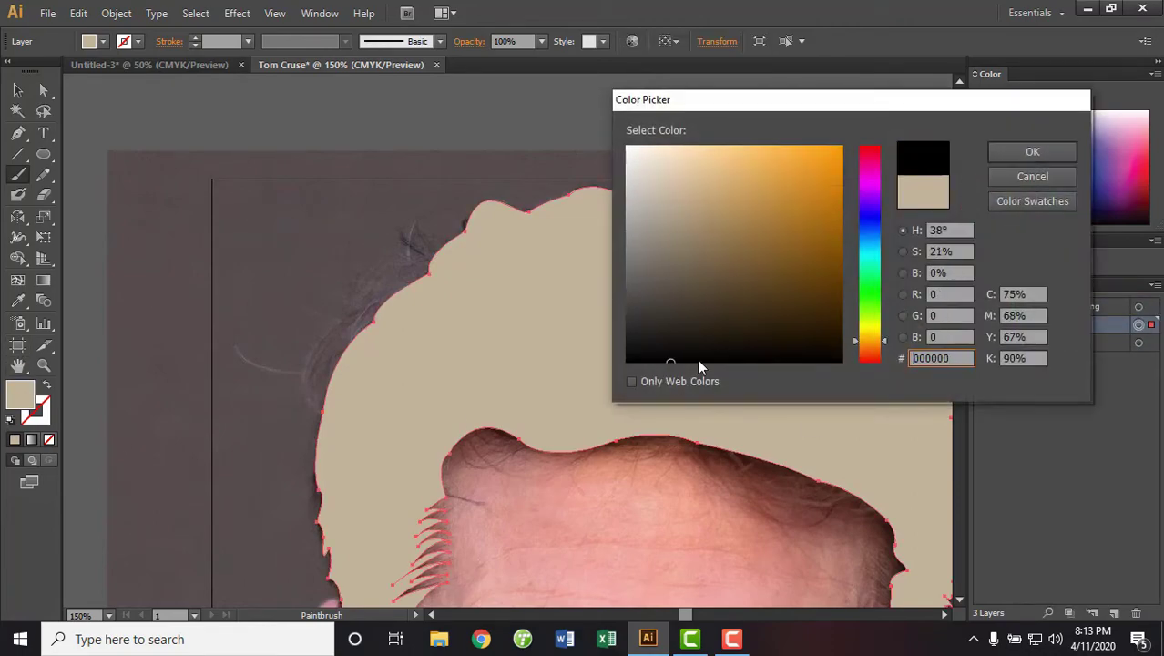
pyautogui.click(1037, 150)
pyautogui.click(981, 324)
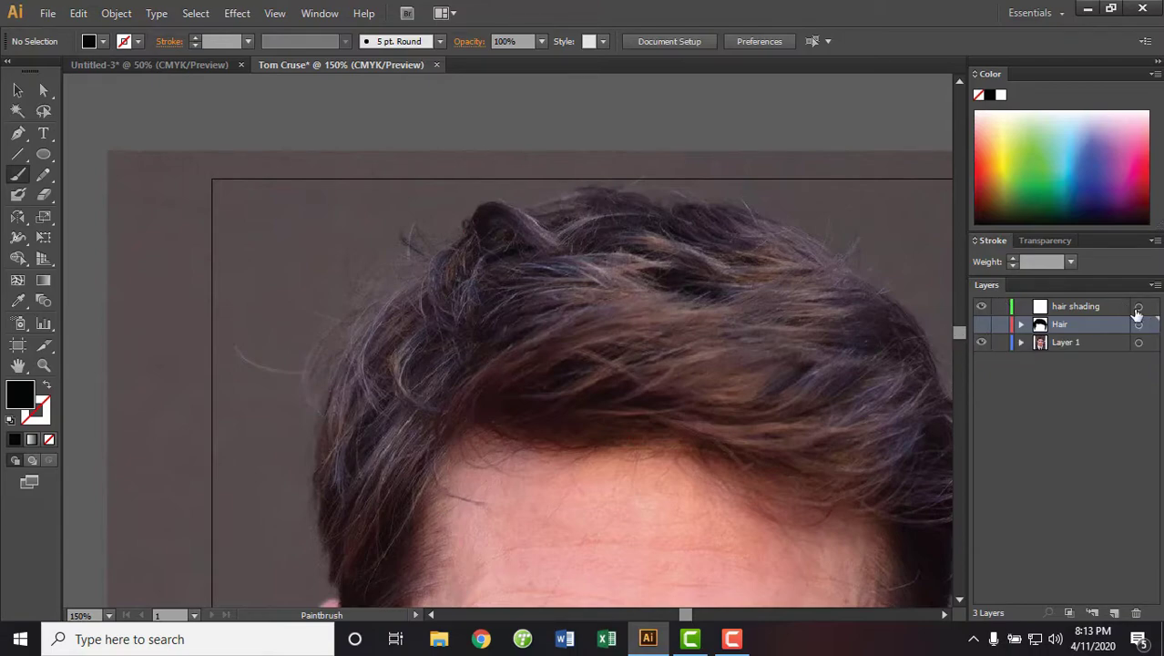
# Show the Hair layer again and lower the hair shape's opacity to 10%
pyautogui.scroll(-5, 326, 399)
pyautogui.scroll(2, 286, 241)
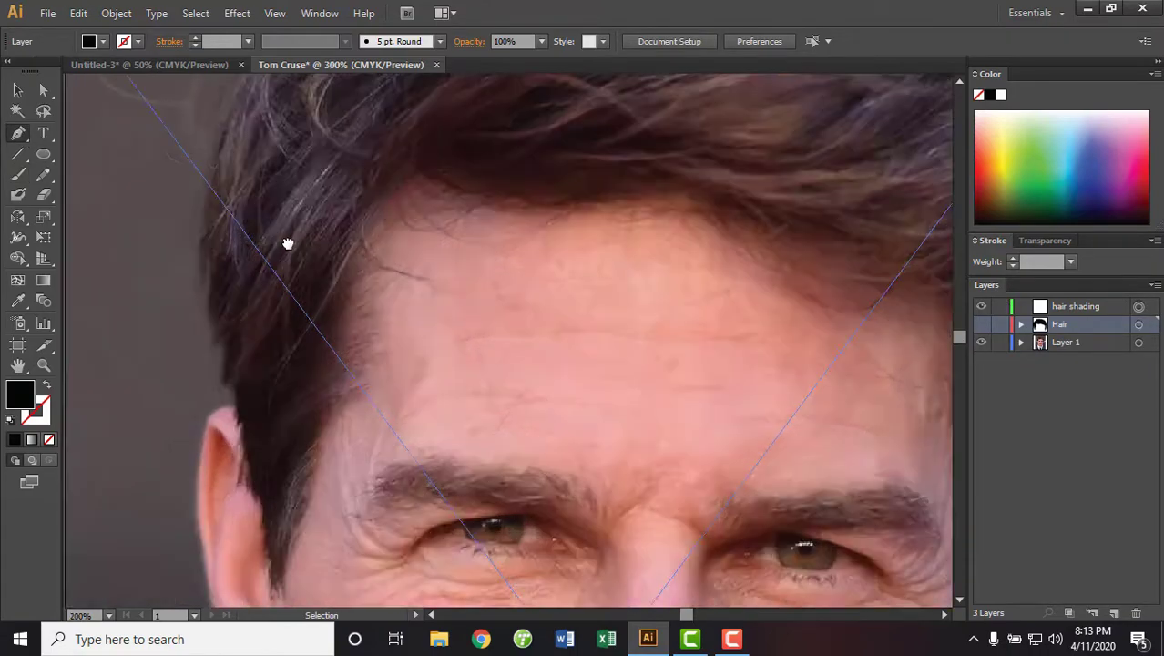
pyautogui.scroll(2, 649, 220)
pyautogui.click(981, 324)
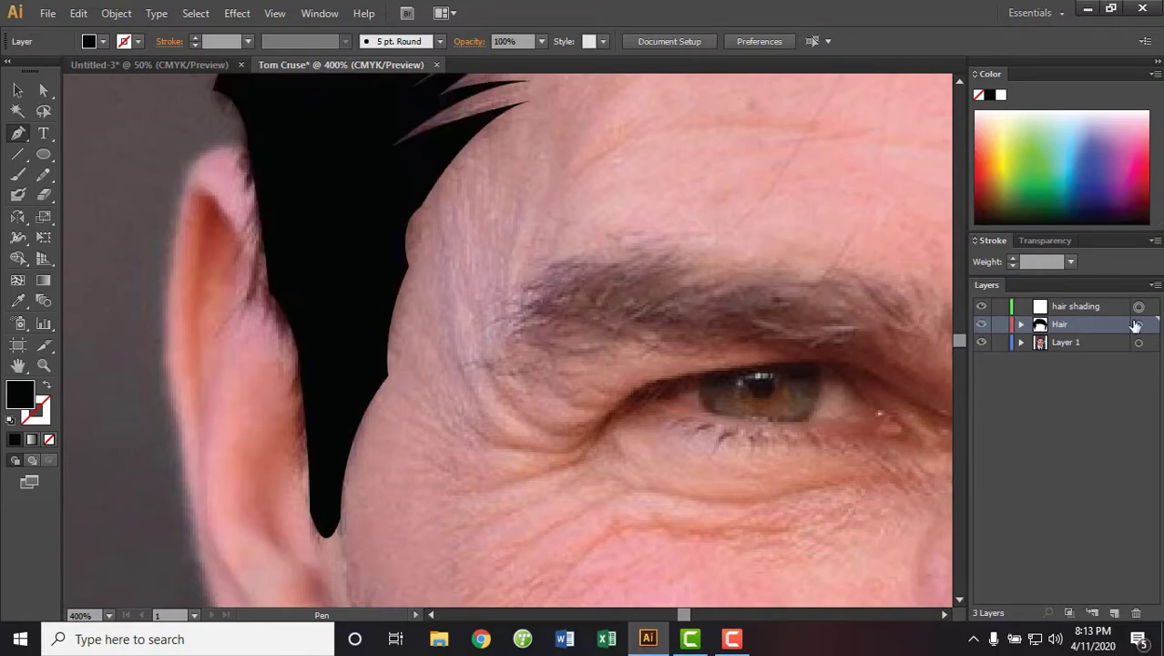
pyautogui.click(1138, 325)
pyautogui.click(1045, 241)
pyautogui.click(1152, 261)
pyautogui.click(1141, 291)
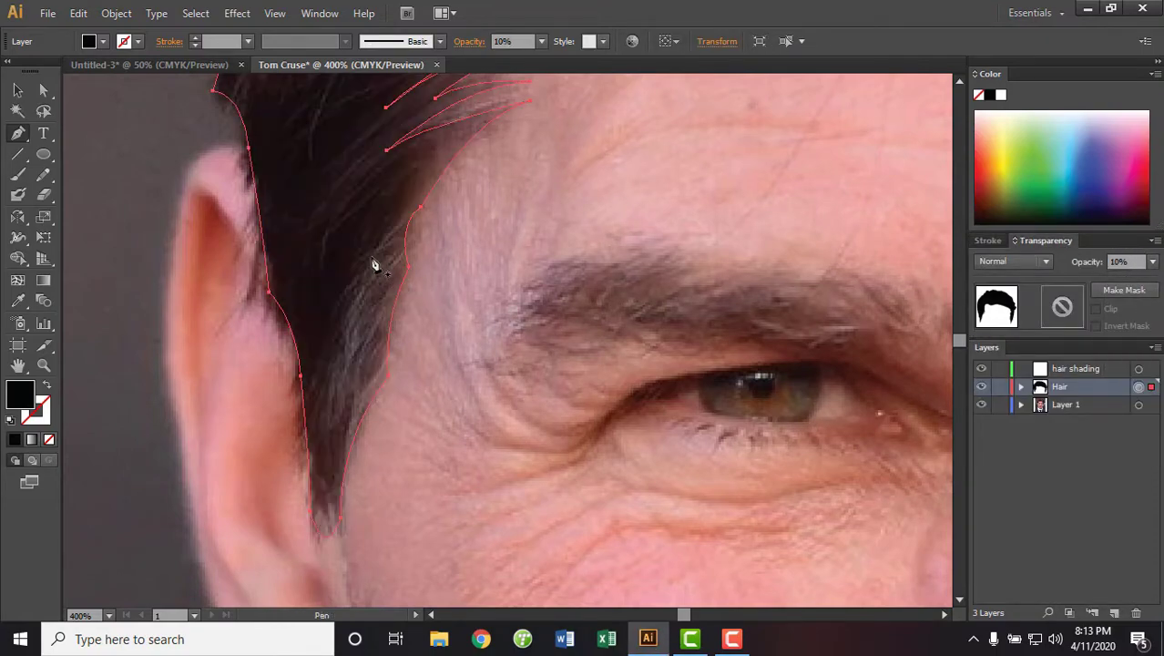
pyautogui.hotkey('ctrl', 'shift', 'a')
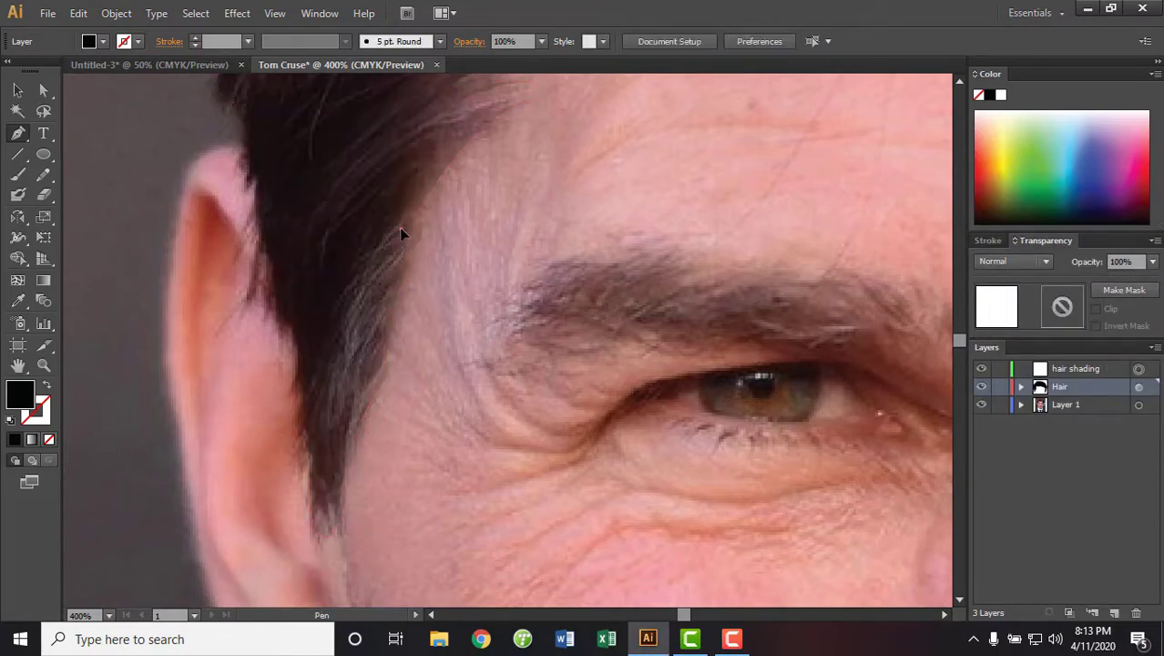
# Start a temple strand, set a 1 pt stroke, and make hair shading the active layer
pyautogui.click(400, 228)
pyautogui.moveTo(340, 313); pyautogui.dragTo(344, 273)
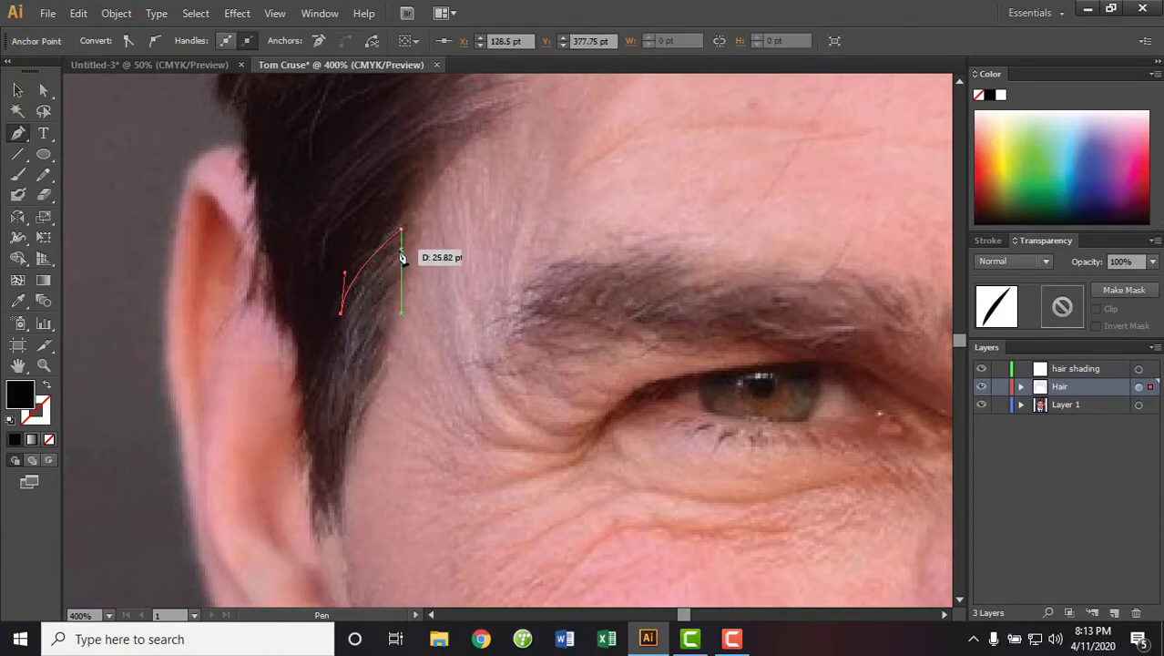
pyautogui.click(985, 242)
pyautogui.click(1070, 261)
pyautogui.click(1103, 330)
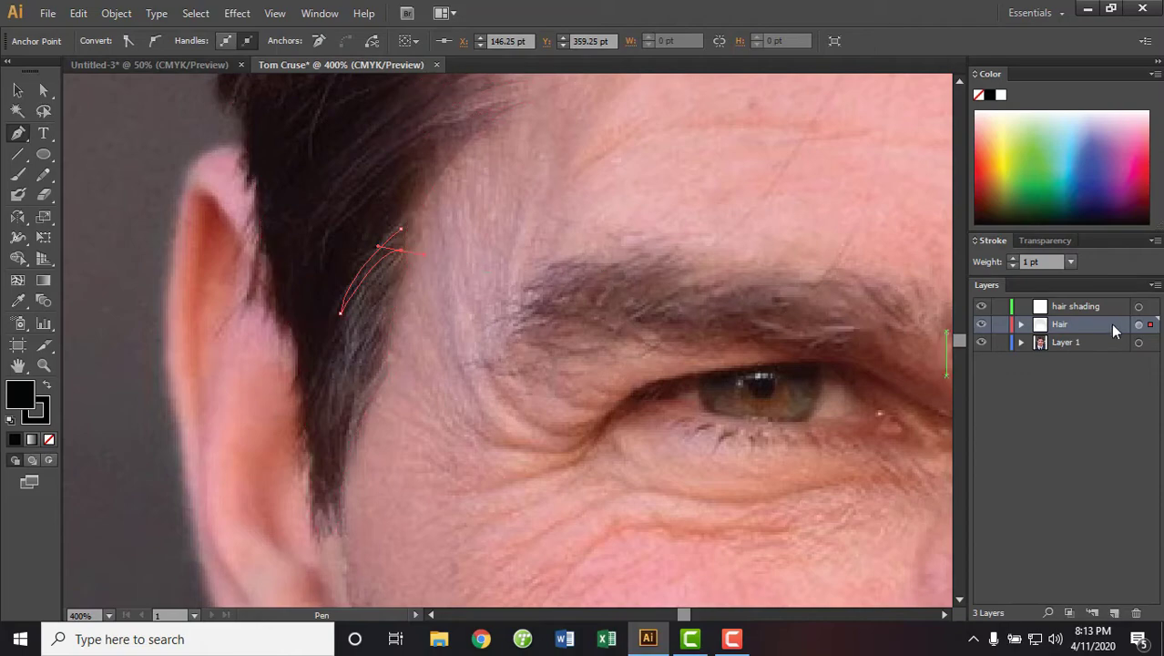
pyautogui.click(1139, 308)
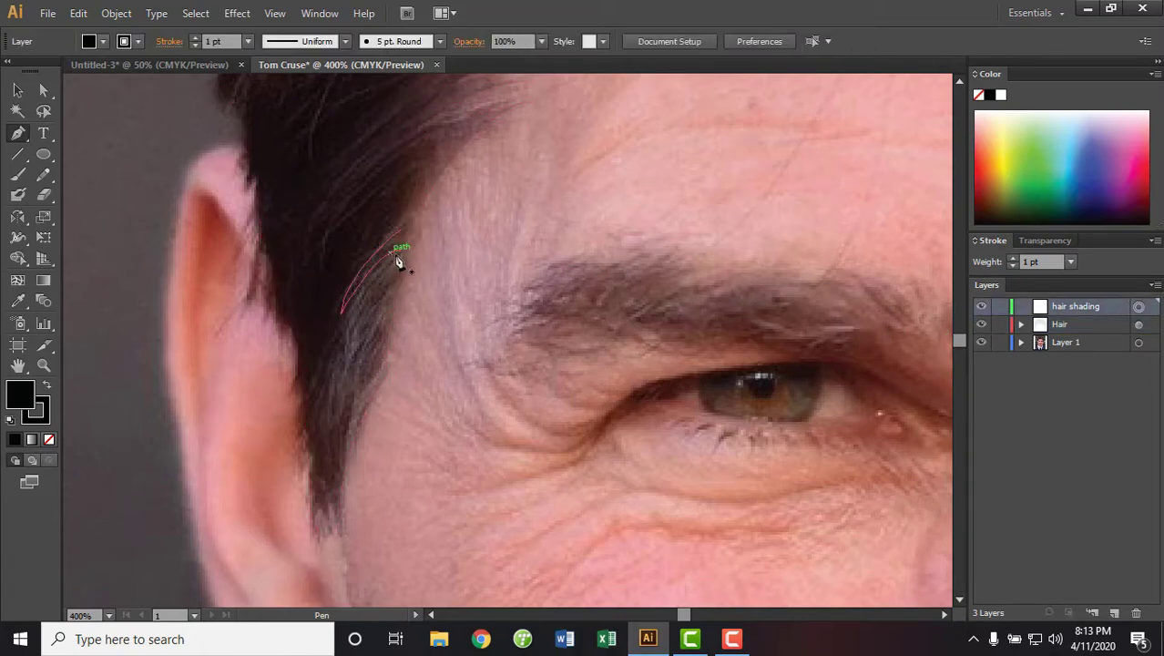
pyautogui.keyDown('ctrl'); pyautogui.click(401, 239); pyautogui.keyUp('ctrl')
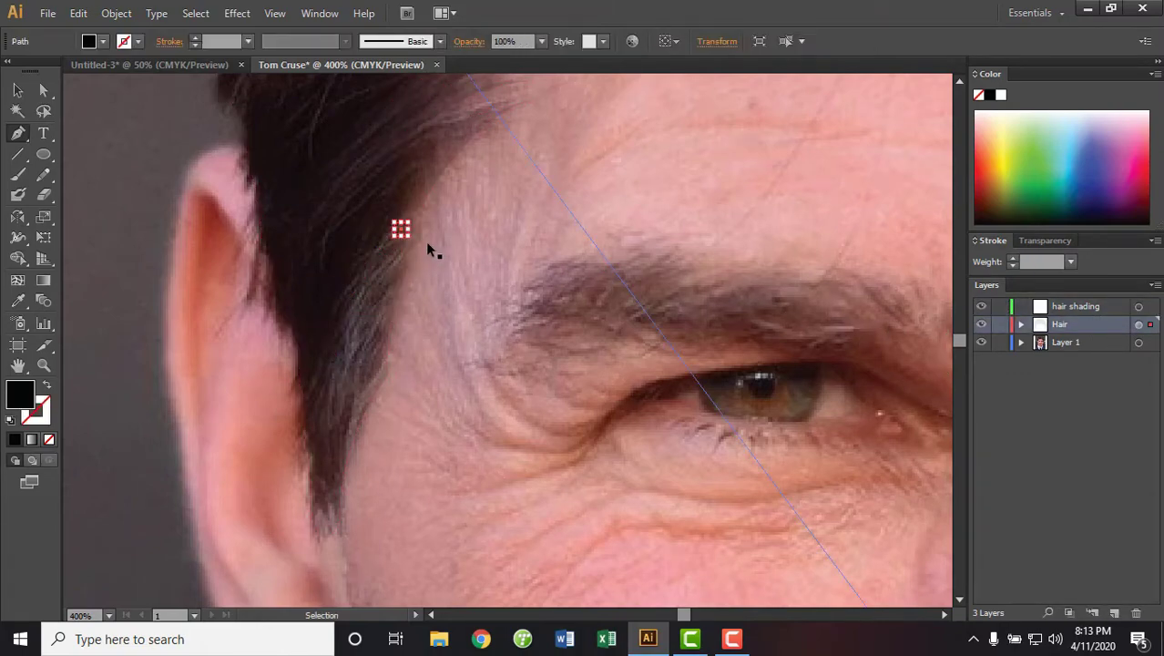
pyautogui.keyDown('ctrl'); pyautogui.click(428, 251); pyautogui.keyUp('ctrl')
pyautogui.click(1085, 308)
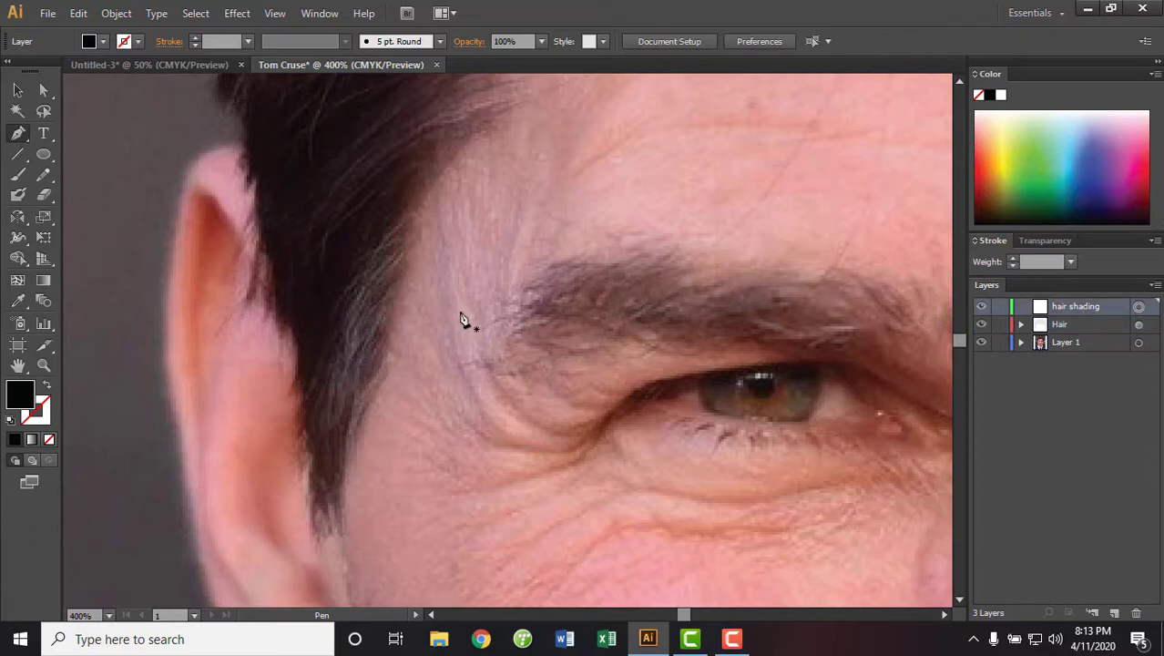
# Draw a thin crescent strand down the temple with black stroke and no fill
pyautogui.click(397, 233)
pyautogui.moveTo(347, 332); pyautogui.dragTo(354, 399)
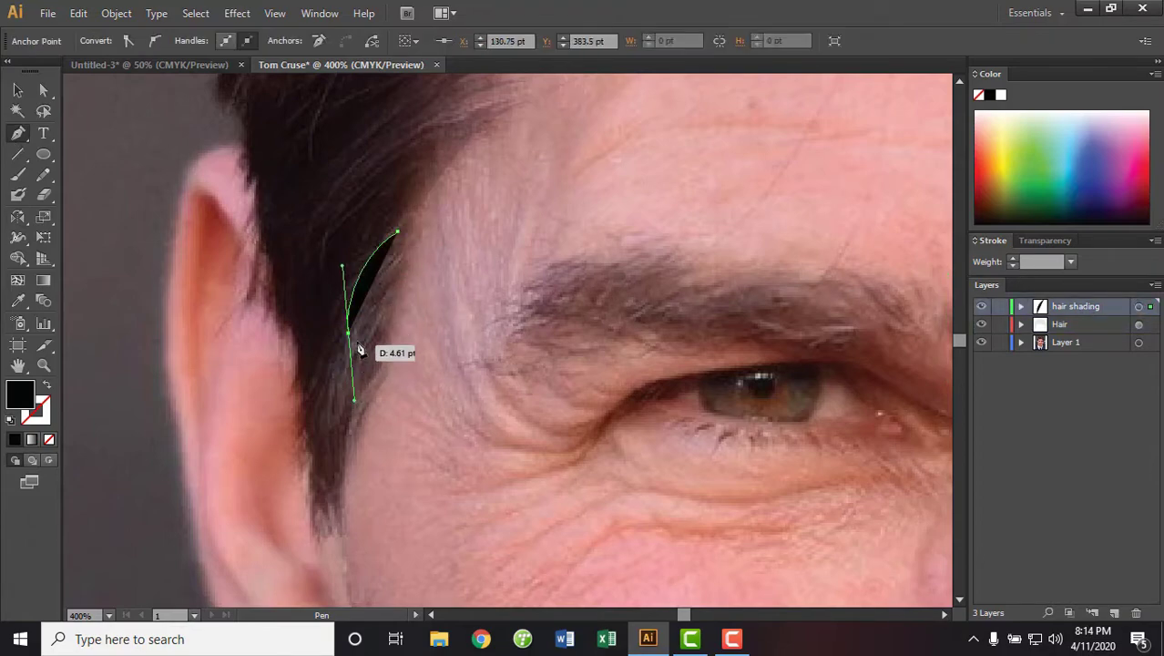
pyautogui.click(47, 386)
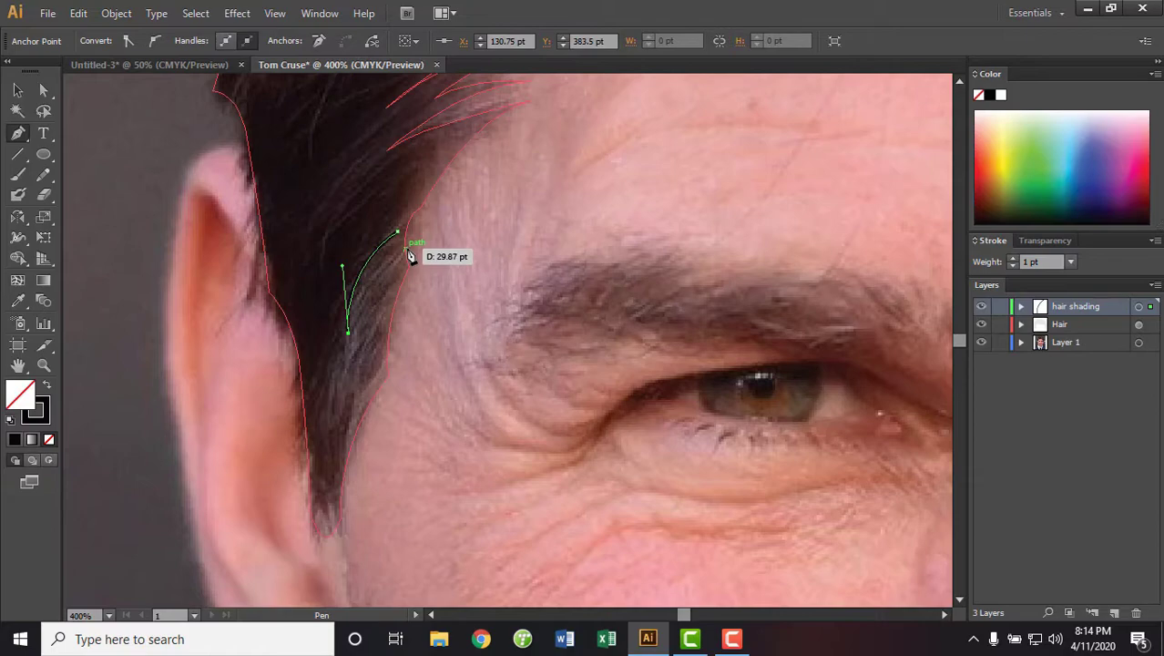
pyautogui.moveTo(404, 243)
pyautogui.mouseDown()
pyautogui.moveTo(443, 254)
pyautogui.moveTo(404, 241)
pyautogui.moveTo(351, 369)
pyautogui.moveTo(372, 353)
pyautogui.moveTo(365, 401)
pyautogui.moveTo(350, 408)
pyautogui.mouseUp()
pyautogui.click(403, 245)
pyautogui.click(344, 326)
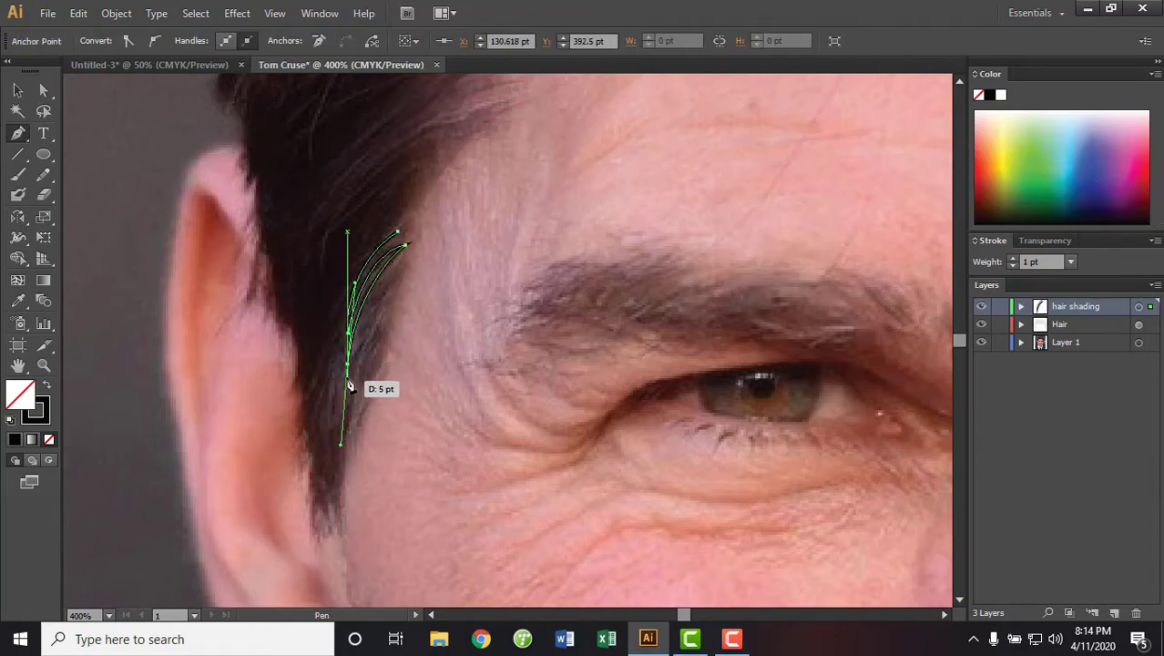
pyautogui.moveTo(403, 244)
pyautogui.mouseDown()
pyautogui.moveTo(410, 274)
pyautogui.moveTo(420, 246)
pyautogui.mouseUp()
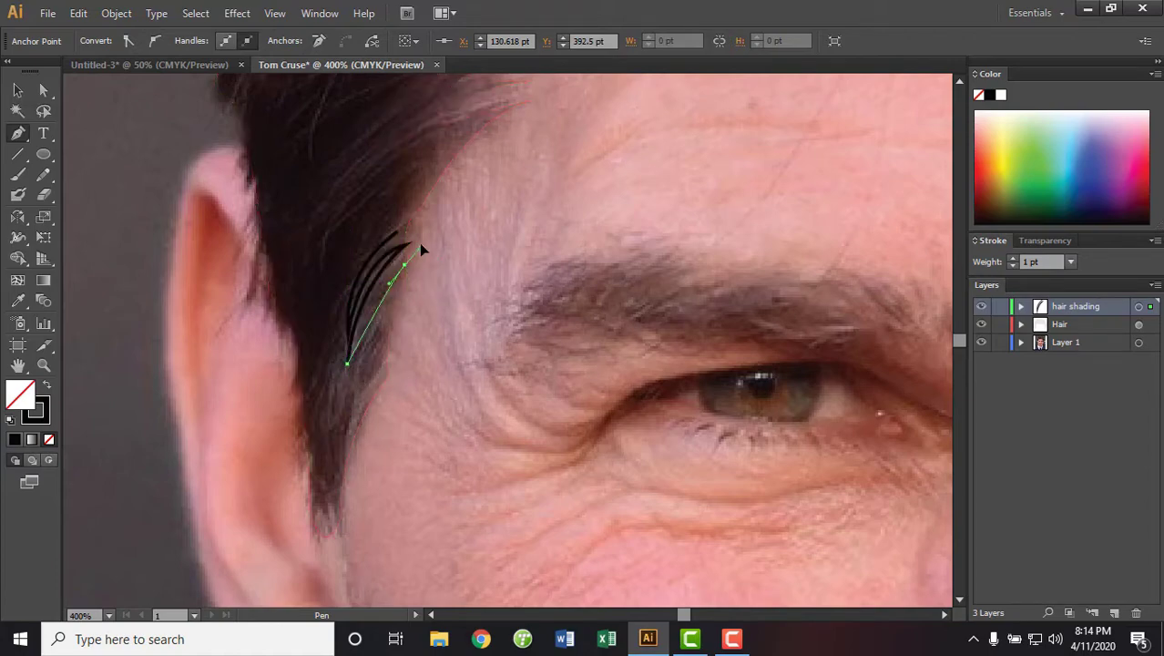
pyautogui.hotkey('ctrl', 'z')
# Draw more curved, pointed strands to build out the temple cluster
pyautogui.moveTo(350, 306); pyautogui.dragTo(358, 385)
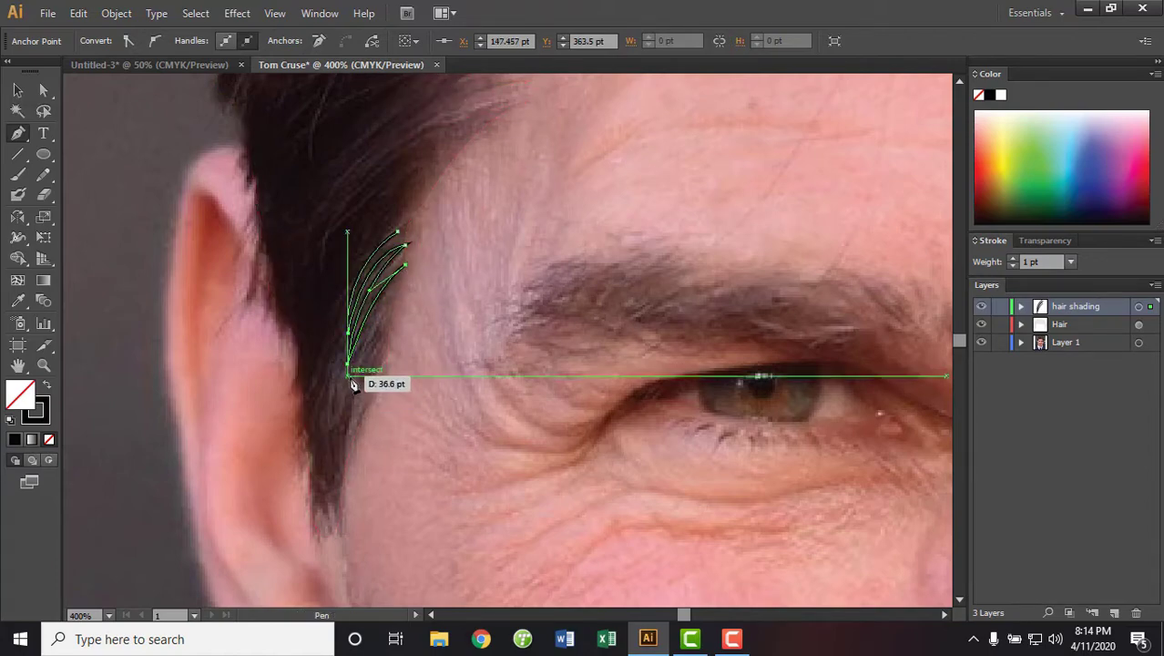
pyautogui.moveTo(376, 305)
pyautogui.mouseDown()
pyautogui.moveTo(381, 359)
pyautogui.moveTo(396, 320)
pyautogui.moveTo(342, 409)
pyautogui.mouseUp()
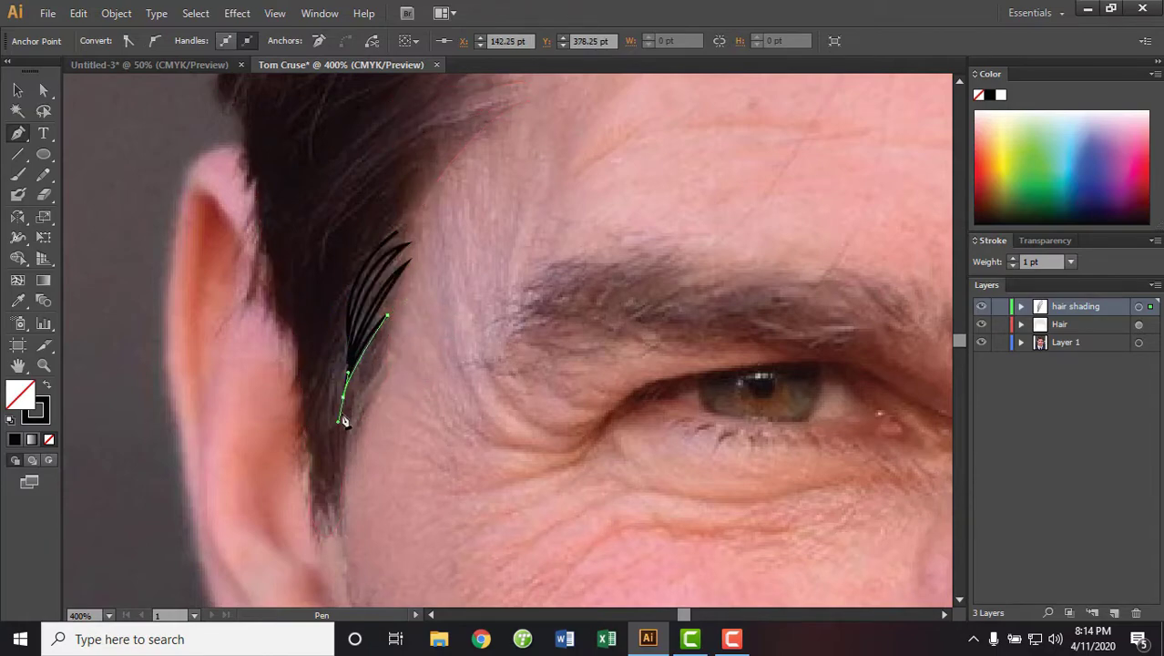
pyautogui.click(342, 396)
pyautogui.moveTo(383, 353); pyautogui.dragTo(394, 340)
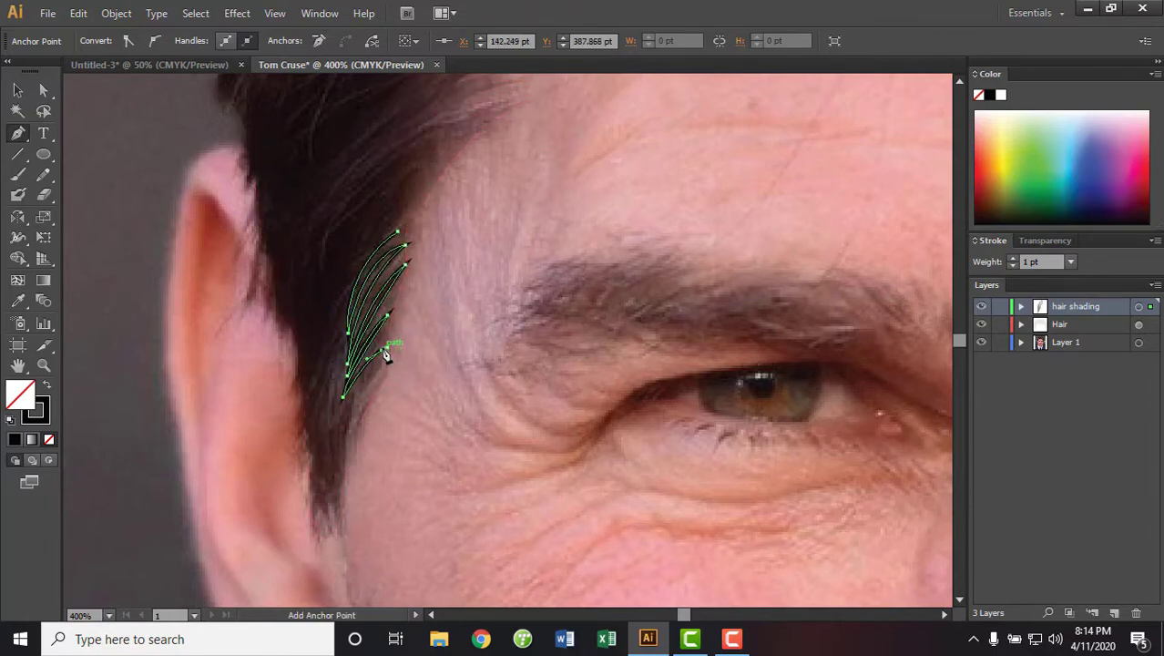
pyautogui.keyDown('ctrl'); pyautogui.click(383, 364); pyautogui.keyUp('ctrl')
pyautogui.moveTo(343, 396)
pyautogui.mouseDown()
pyautogui.moveTo(347, 455)
pyautogui.moveTo(389, 382)
pyautogui.mouseUp()
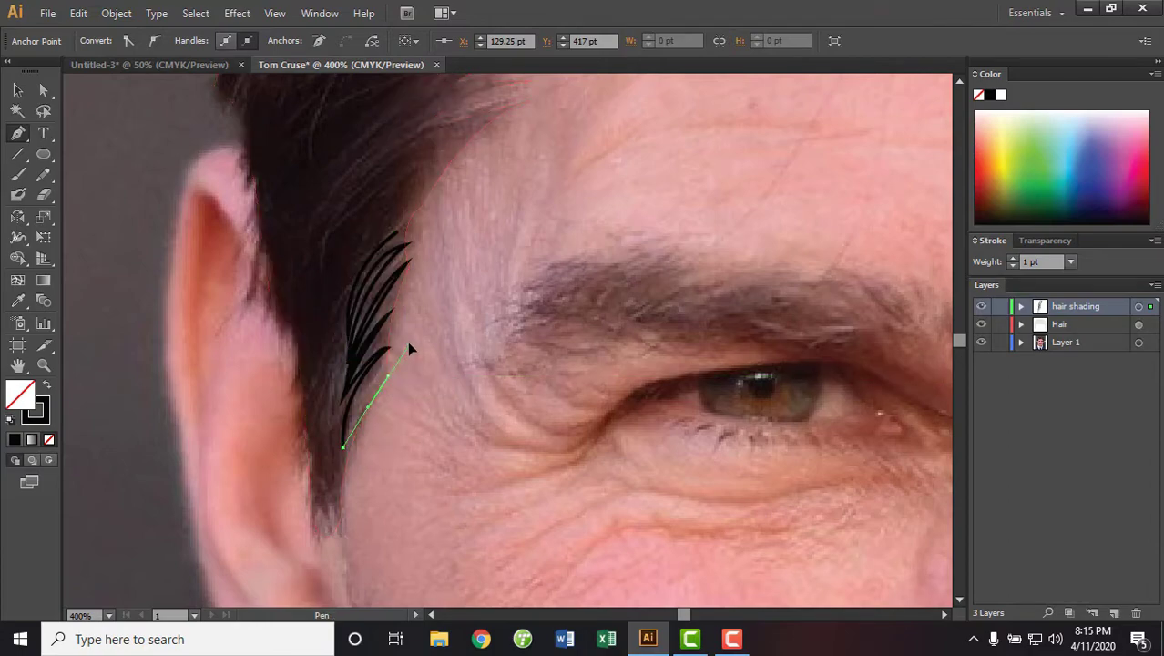
pyautogui.moveTo(388, 377); pyautogui.dragTo(411, 278)
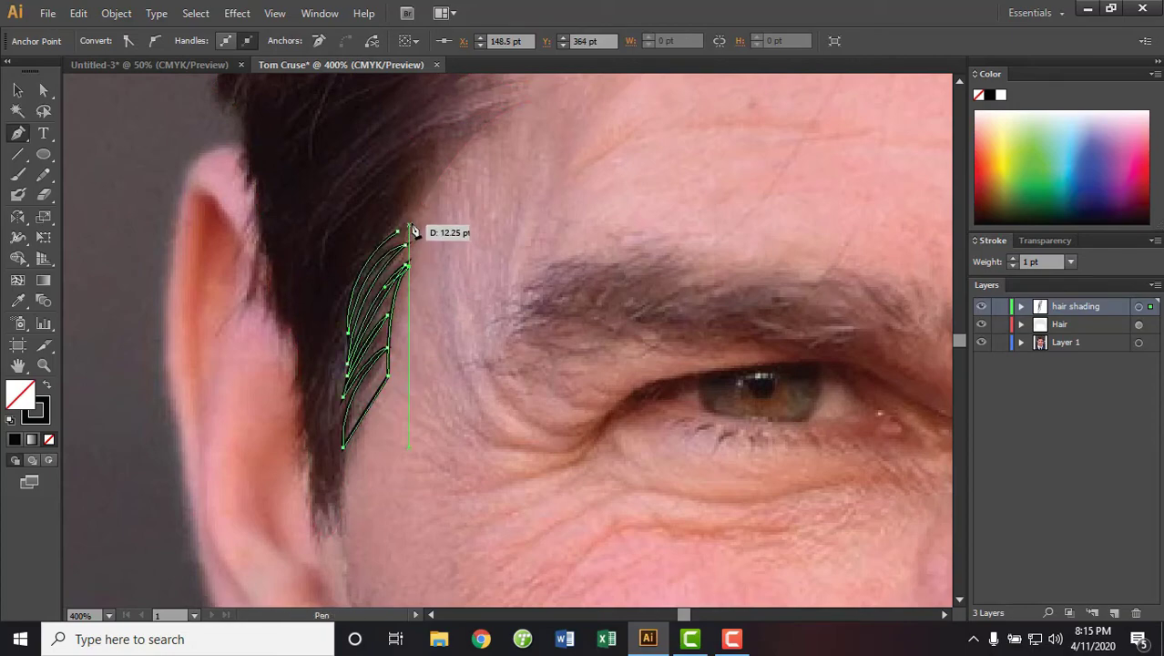
pyautogui.keyDown('ctrl'); pyautogui.click(409, 224); pyautogui.keyUp('ctrl')
pyautogui.moveTo(411, 231); pyautogui.dragTo(404, 238)
# Select the hair outline, make hair shading the active layer, and switch to the Pen tool
pyautogui.click(18, 90)
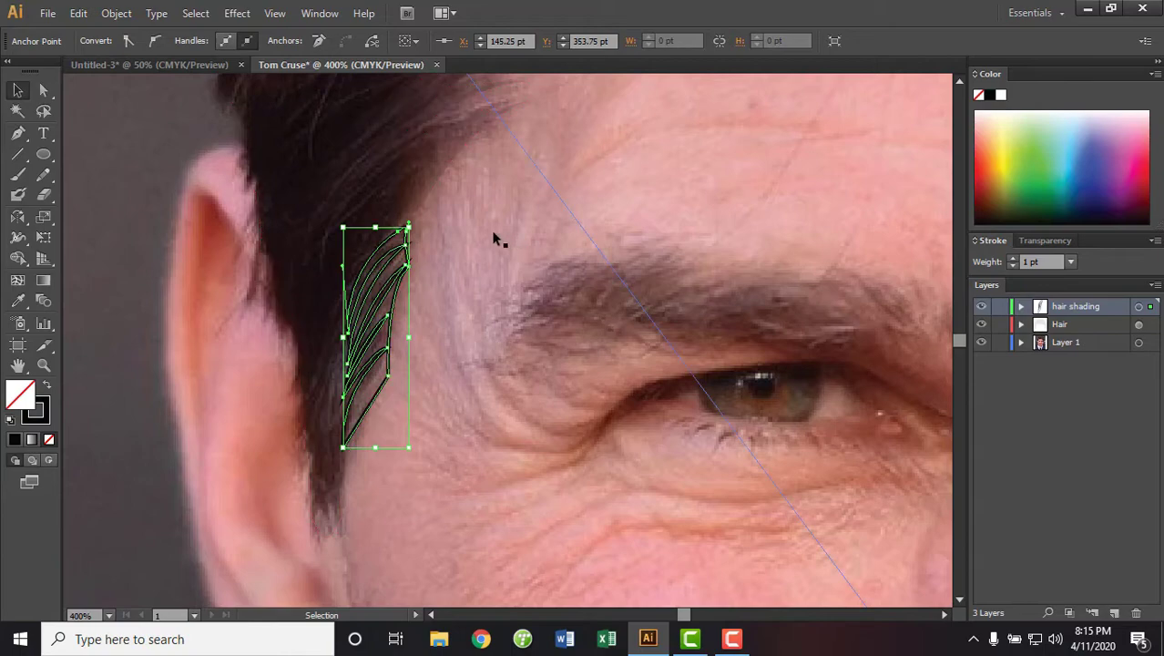
pyautogui.scroll(5, 502, 282)
pyautogui.hscroll(5, 503, 282)
pyautogui.hscroll(-3, 488, 330)
pyautogui.scroll(5, 576, 281)
pyautogui.hscroll(-3, 576, 281)
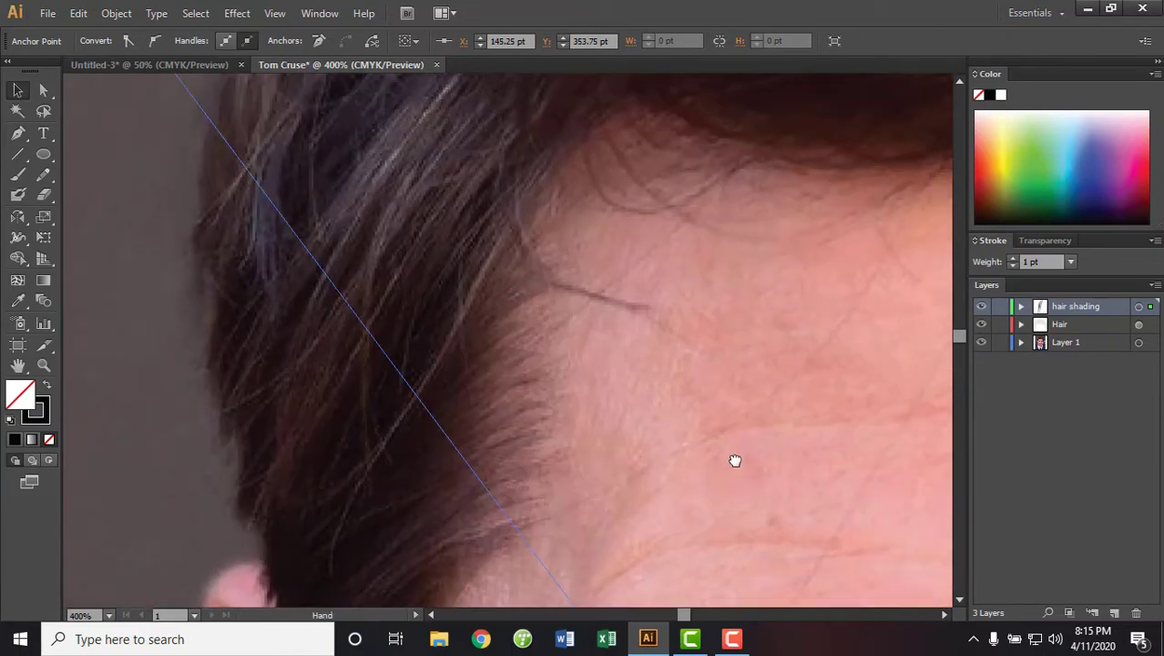
pyautogui.click(536, 216)
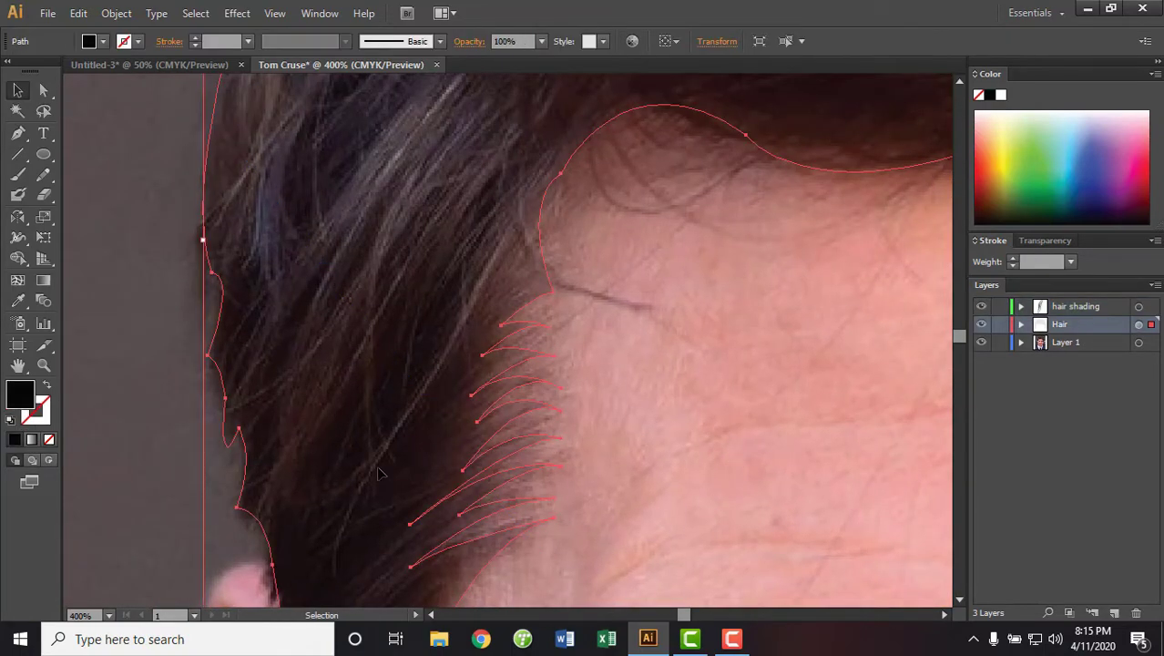
pyautogui.click(1098, 306)
pyautogui.click(19, 136)
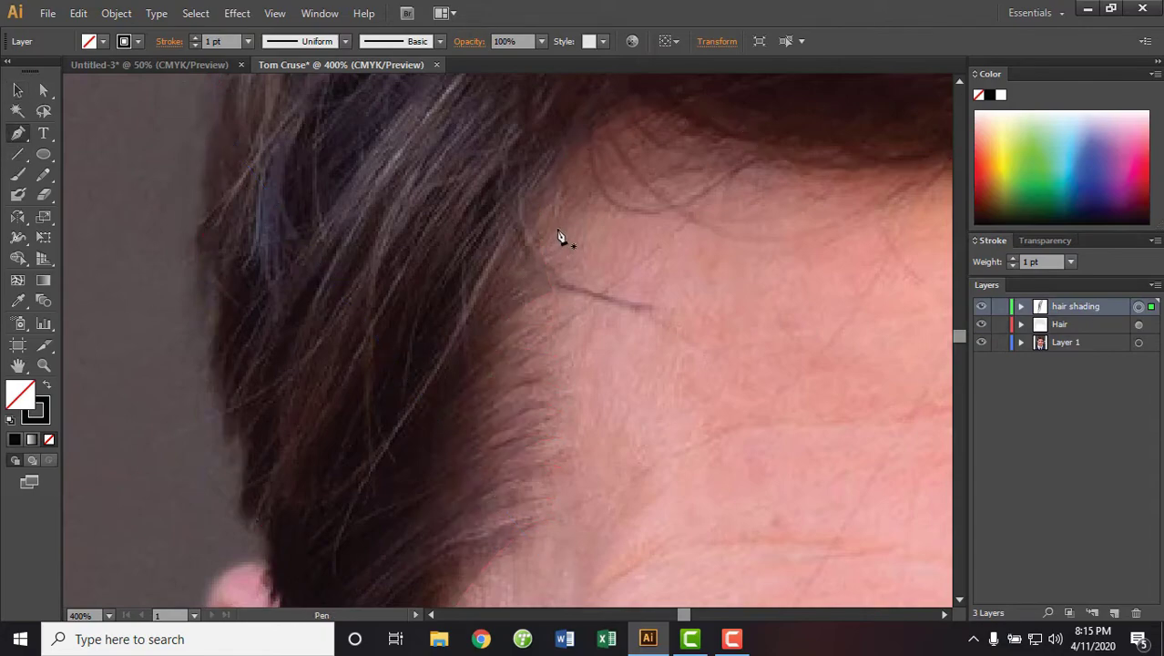
# Draw a long tapered strand from the hairline top down toward the ear
pyautogui.click(533, 219)
pyautogui.moveTo(434, 382); pyautogui.dragTo(429, 420)
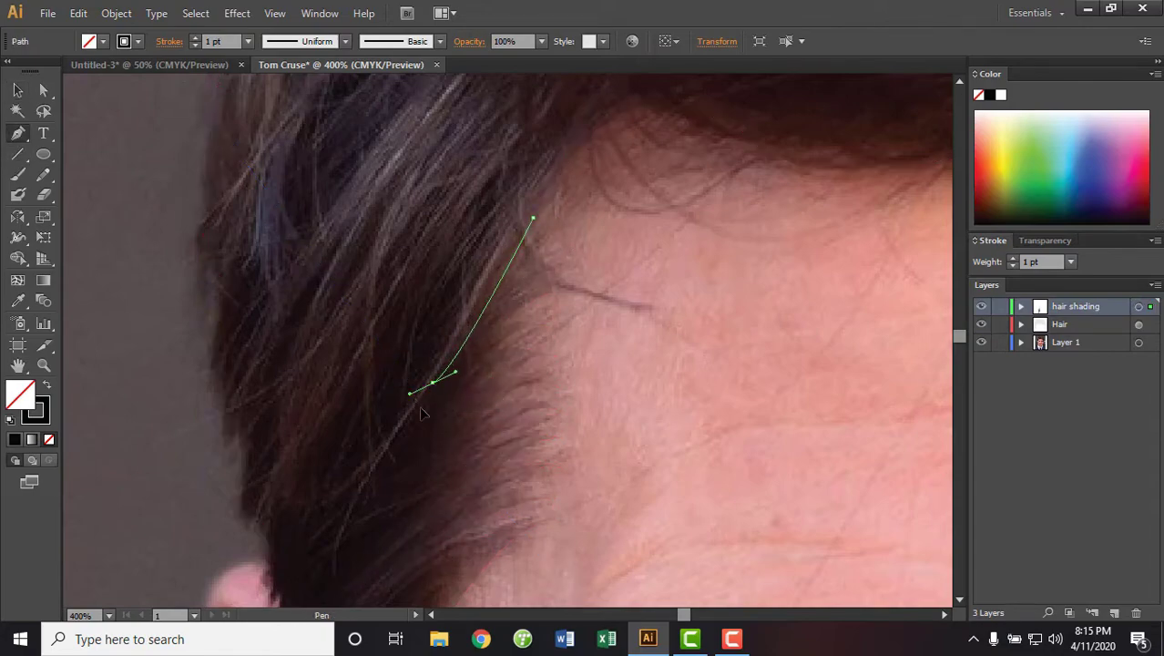
pyautogui.click(340, 572)
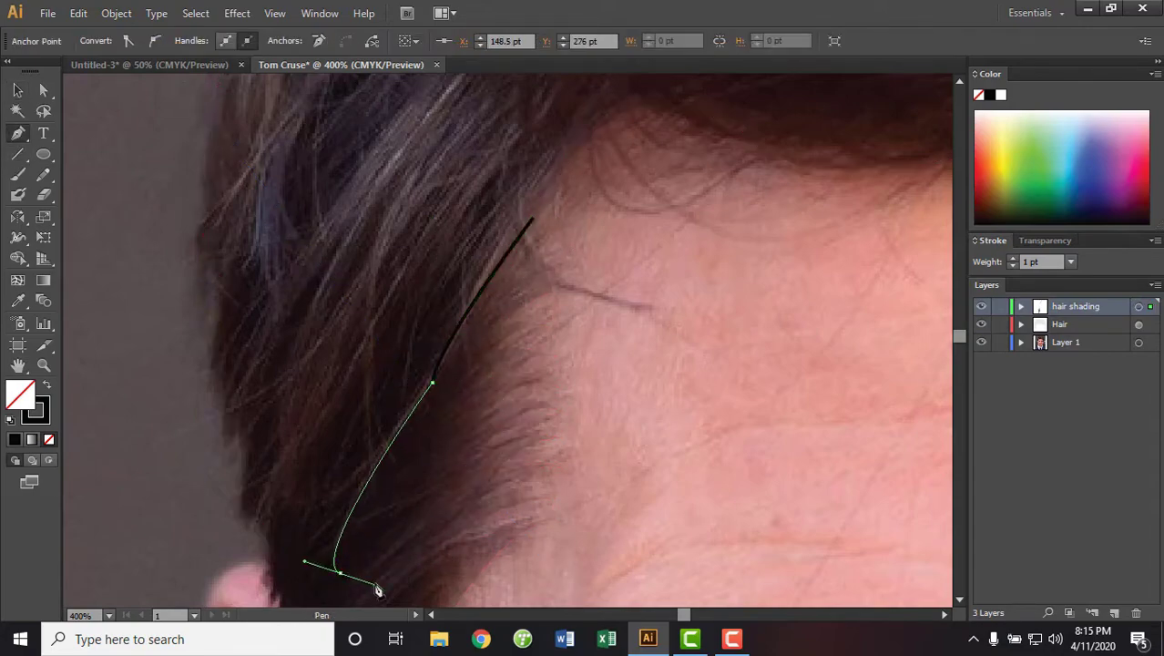
pyautogui.moveTo(387, 474)
pyautogui.mouseDown()
pyautogui.moveTo(384, 541)
pyautogui.moveTo(350, 568)
pyautogui.mouseUp()
pyautogui.moveTo(424, 383)
pyautogui.mouseDown()
pyautogui.moveTo(511, 292)
pyautogui.moveTo(550, 206)
pyautogui.mouseUp()
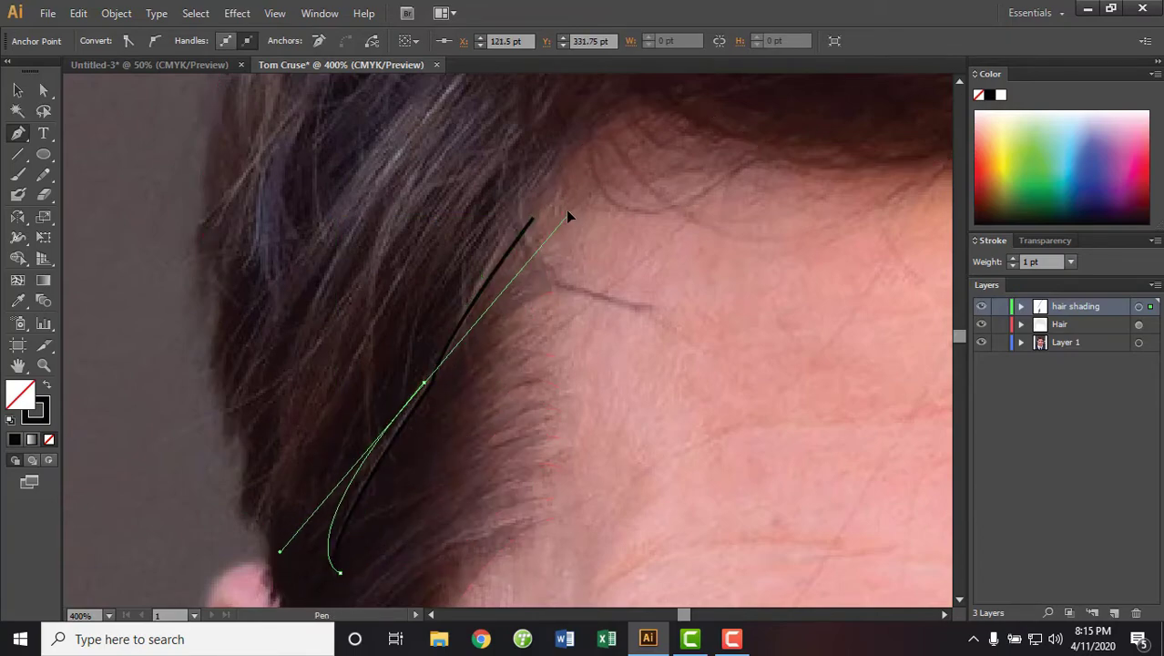
pyautogui.click(425, 389)
pyautogui.moveTo(465, 298)
pyautogui.mouseDown()
pyautogui.moveTo(507, 235)
pyautogui.moveTo(487, 244)
pyautogui.mouseUp()
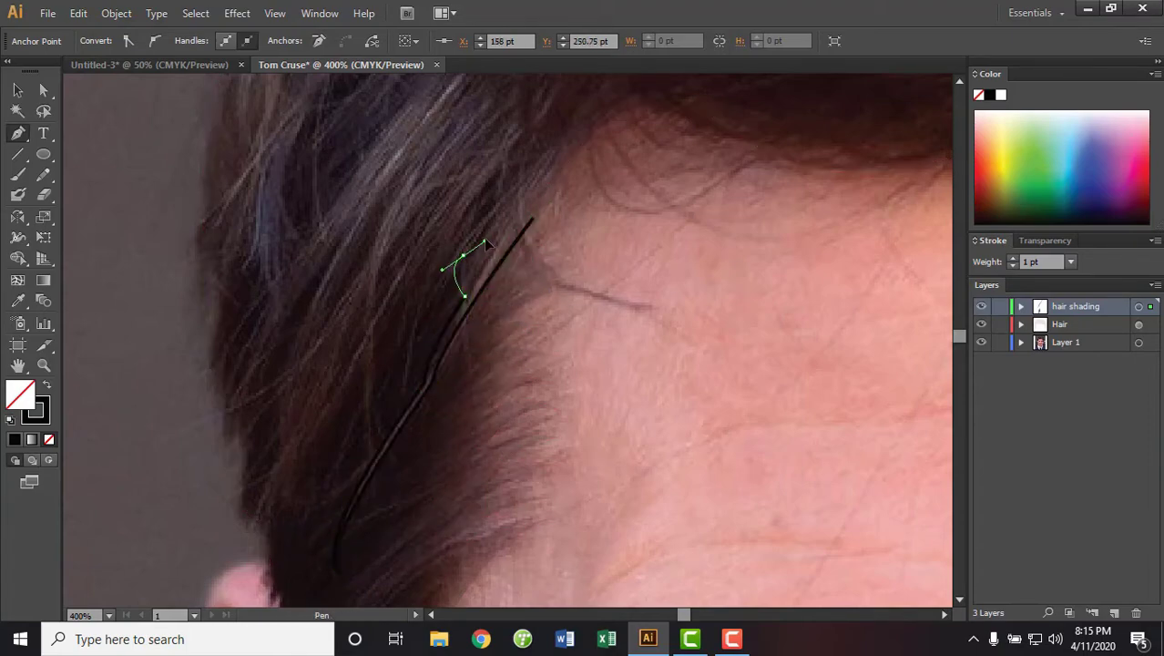
pyautogui.moveTo(408, 357); pyautogui.dragTo(410, 301)
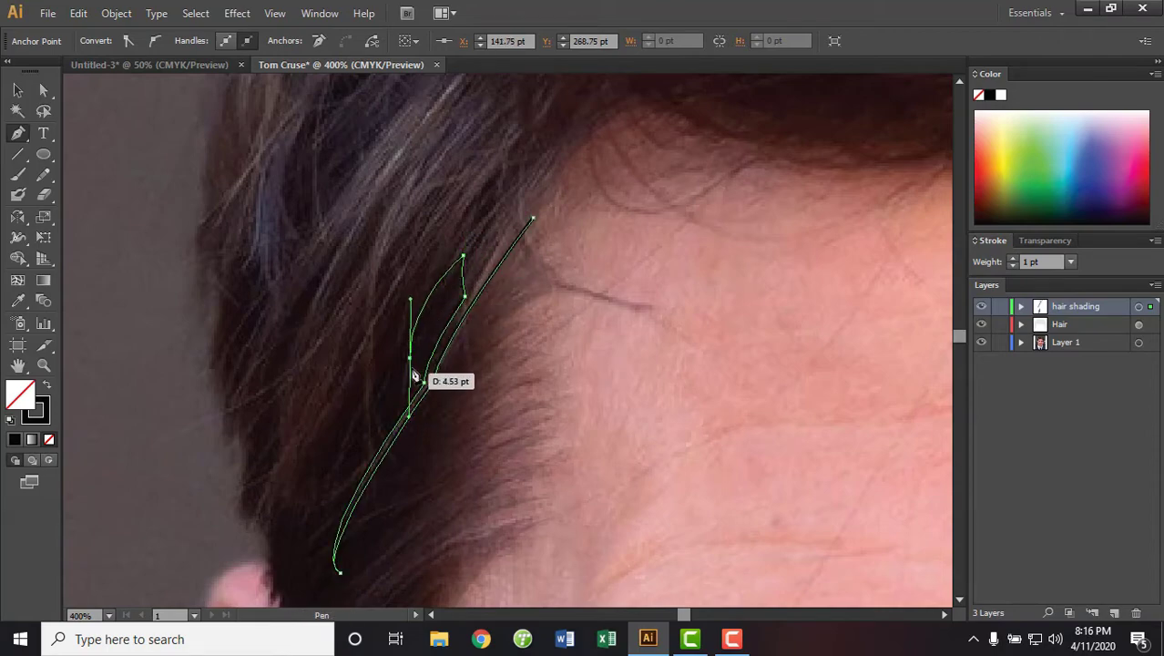
pyautogui.moveTo(440, 259); pyautogui.dragTo(484, 226)
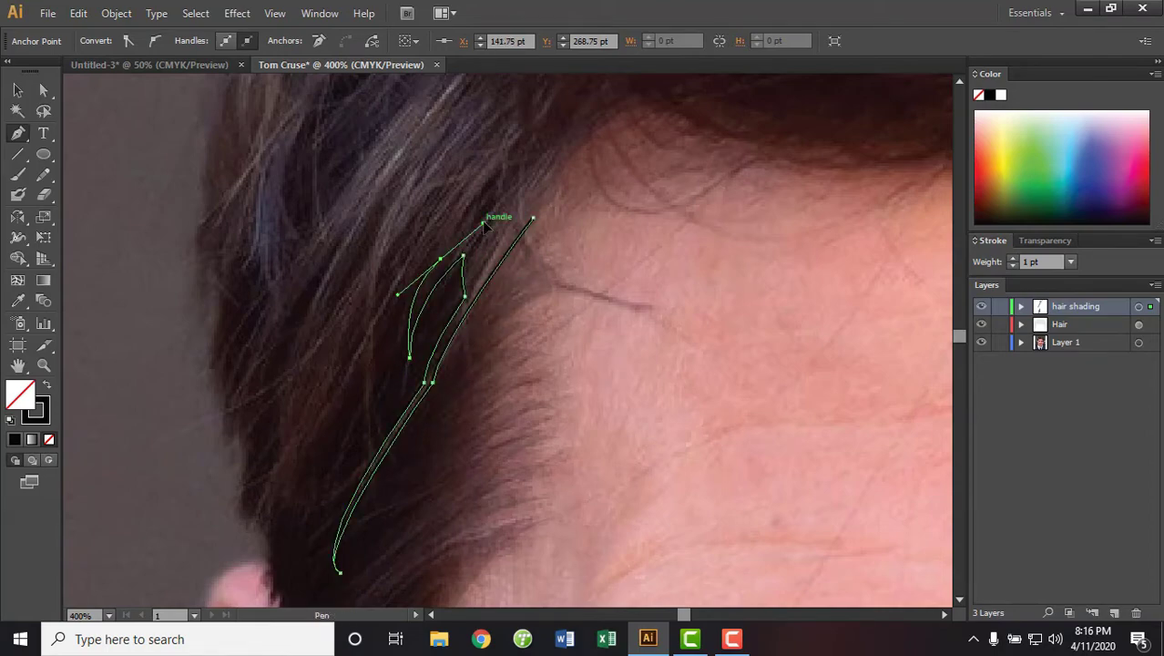
pyautogui.moveTo(394, 349)
pyautogui.mouseDown()
pyautogui.moveTo(412, 270)
pyautogui.moveTo(436, 231)
pyautogui.mouseUp()
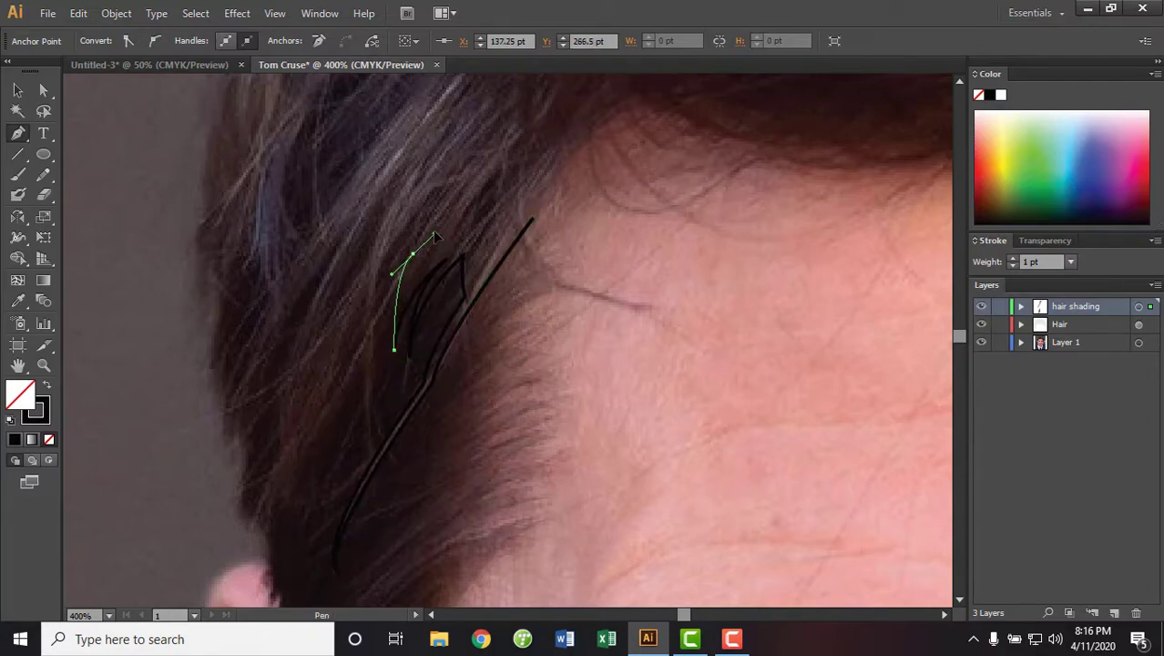
# Draw a pointed strand farther left, curving up into the hair
pyautogui.click(311, 467)
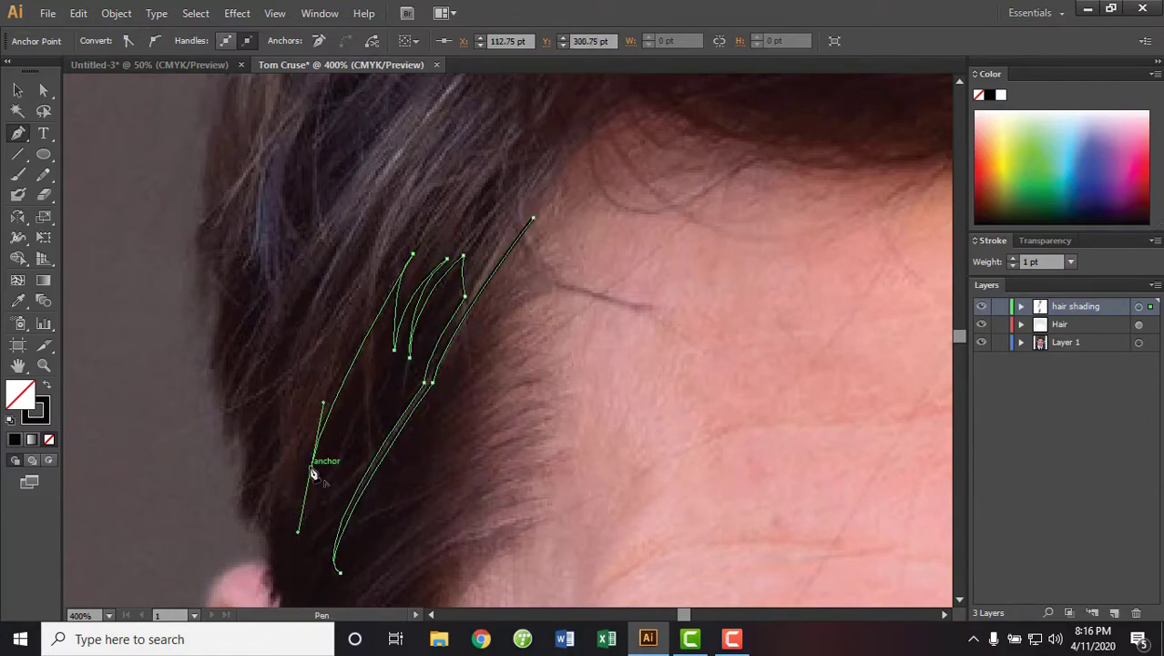
pyautogui.moveTo(398, 251); pyautogui.dragTo(432, 215)
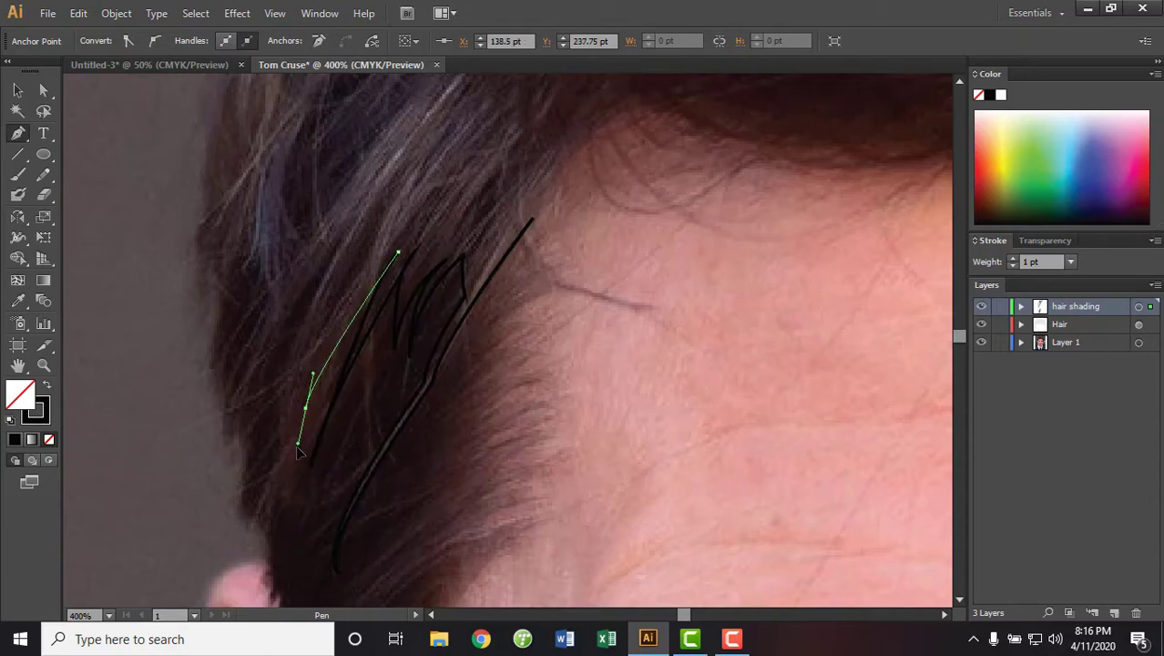
pyautogui.moveTo(305, 407)
pyautogui.mouseDown()
pyautogui.moveTo(379, 259)
pyautogui.moveTo(338, 292)
pyautogui.mouseUp()
pyautogui.moveTo(300, 364); pyautogui.dragTo(348, 311)
pyautogui.click(302, 364)
pyautogui.click(346, 248)
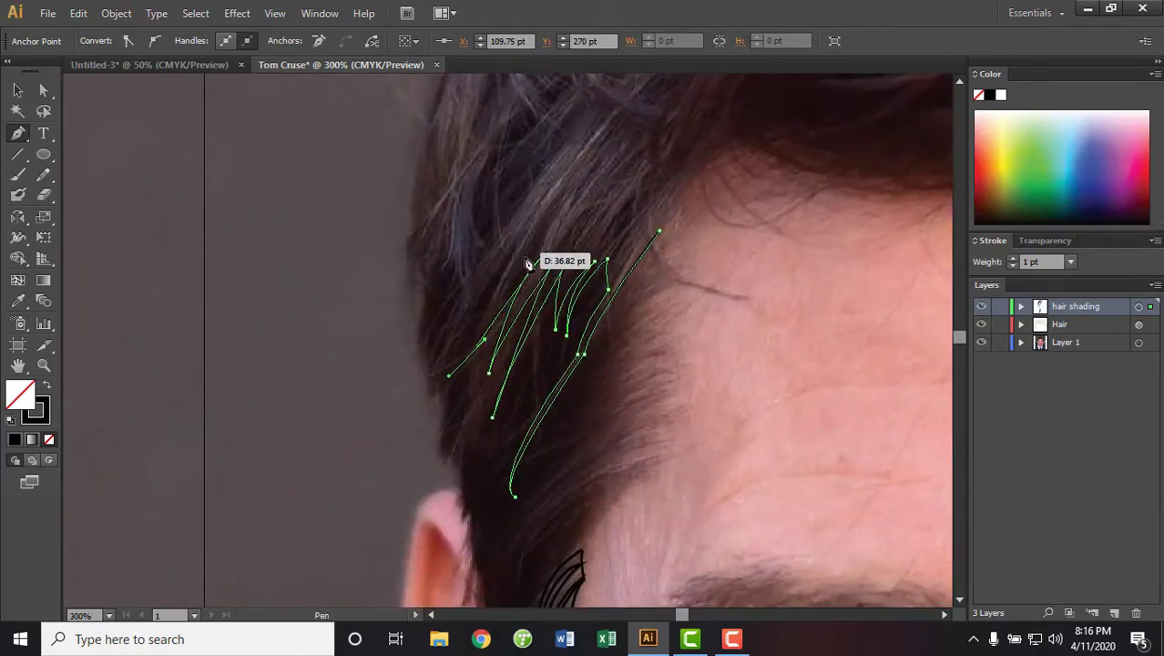
# Add another sharp-pointed strand beside it near the hairline
pyautogui.moveTo(526, 263); pyautogui.dragTo(603, 126)
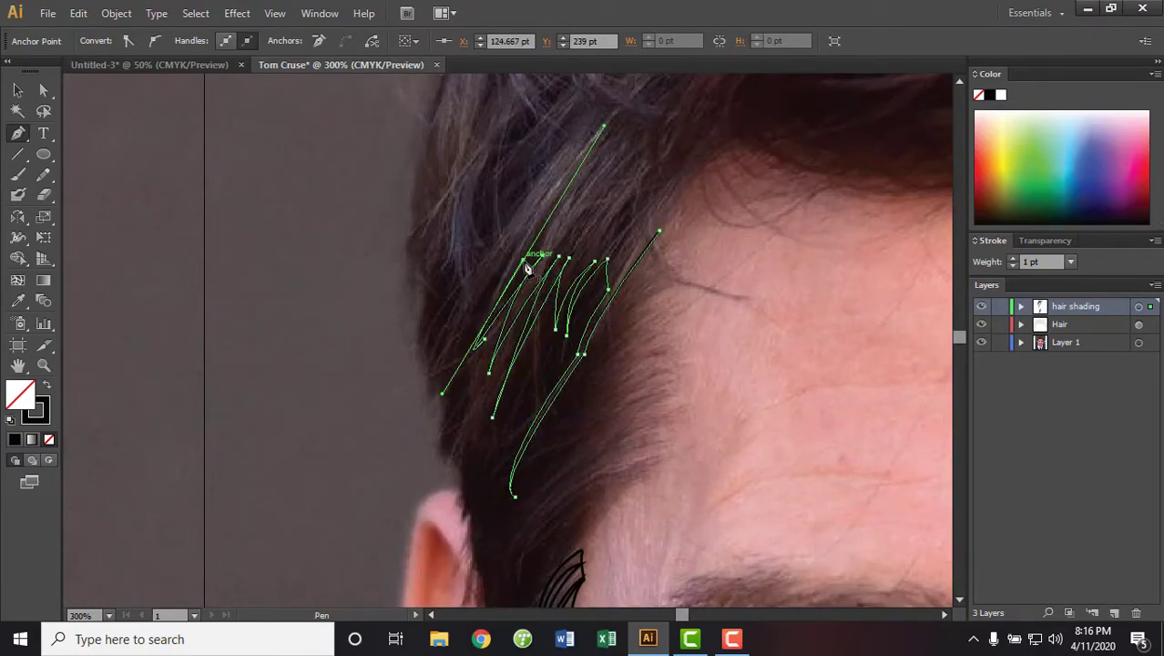
pyautogui.click(484, 319)
pyautogui.moveTo(507, 264); pyautogui.dragTo(514, 248)
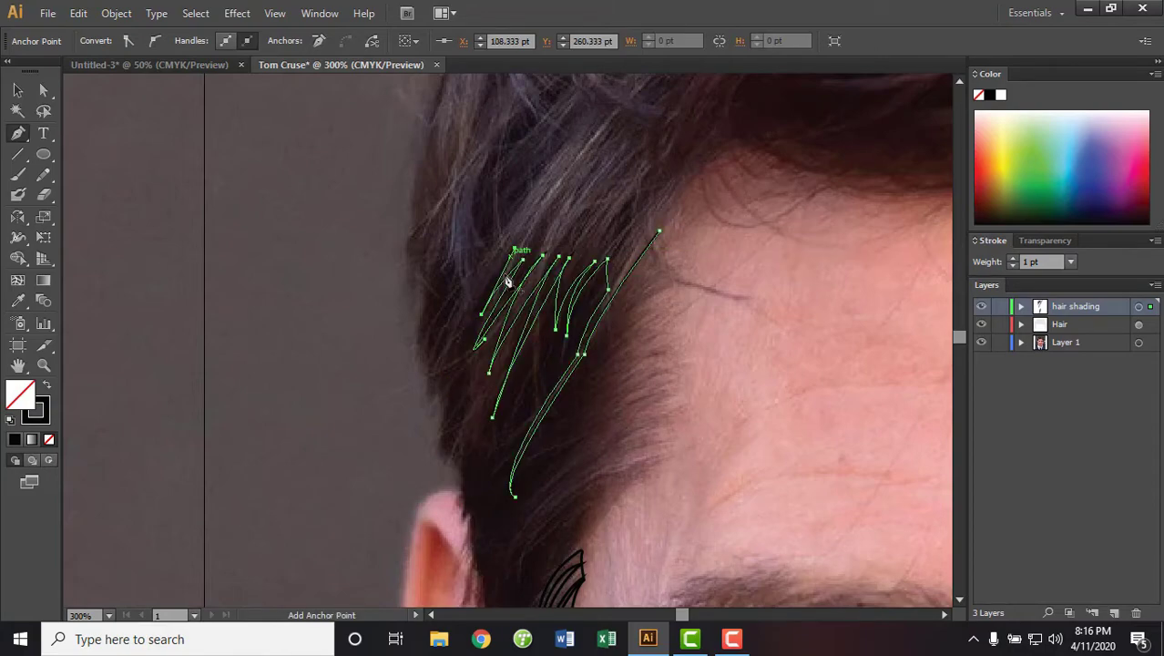
pyautogui.moveTo(449, 354); pyautogui.dragTo(455, 364)
# Draw a strand higher in the hair, closing it at its top point
pyautogui.click(461, 291)
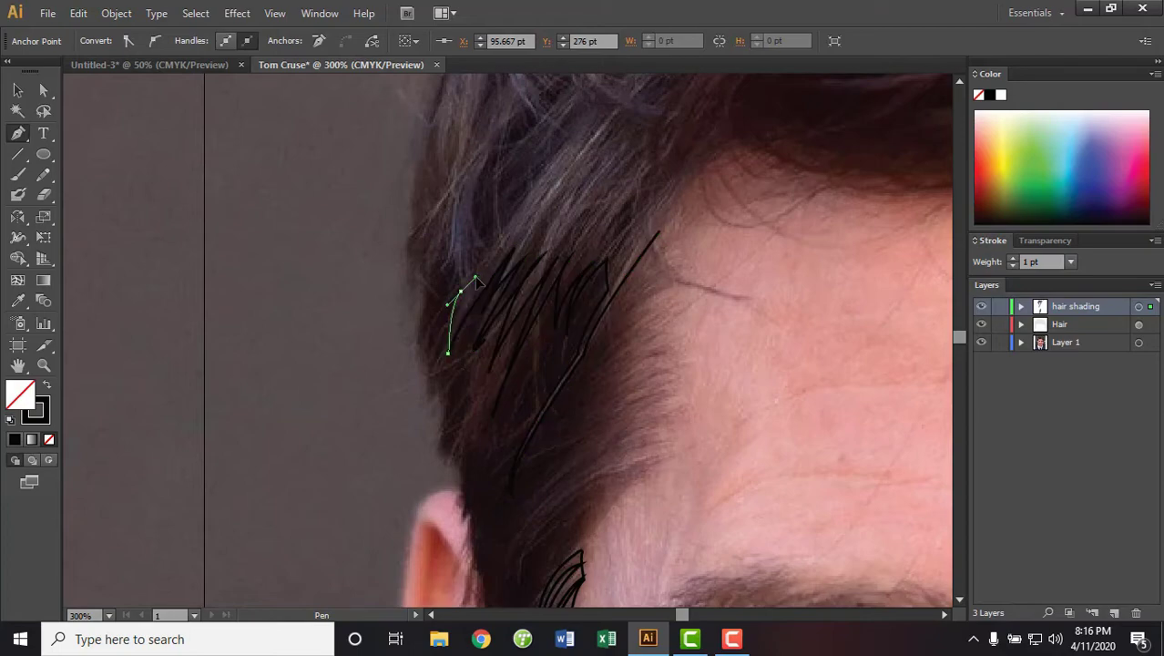
pyautogui.click(453, 159)
pyautogui.moveTo(444, 234)
pyautogui.mouseDown()
pyautogui.moveTo(448, 198)
pyautogui.moveTo(442, 331)
pyautogui.mouseUp()
pyautogui.moveTo(445, 261); pyautogui.dragTo(469, 261)
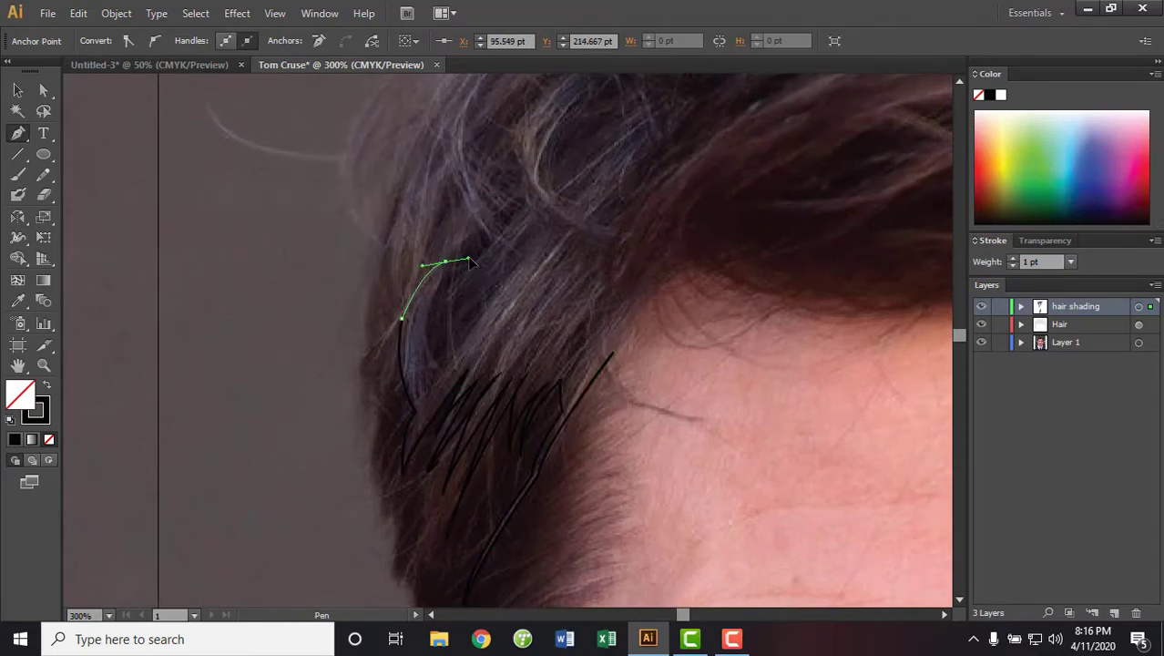
pyautogui.click(445, 262)
pyautogui.moveTo(438, 360)
pyautogui.mouseDown()
pyautogui.moveTo(467, 372)
pyautogui.moveTo(425, 298)
pyautogui.mouseUp()
pyautogui.moveTo(426, 197)
pyautogui.mouseDown()
pyautogui.moveTo(501, 210)
pyautogui.moveTo(550, 168)
pyautogui.mouseUp()
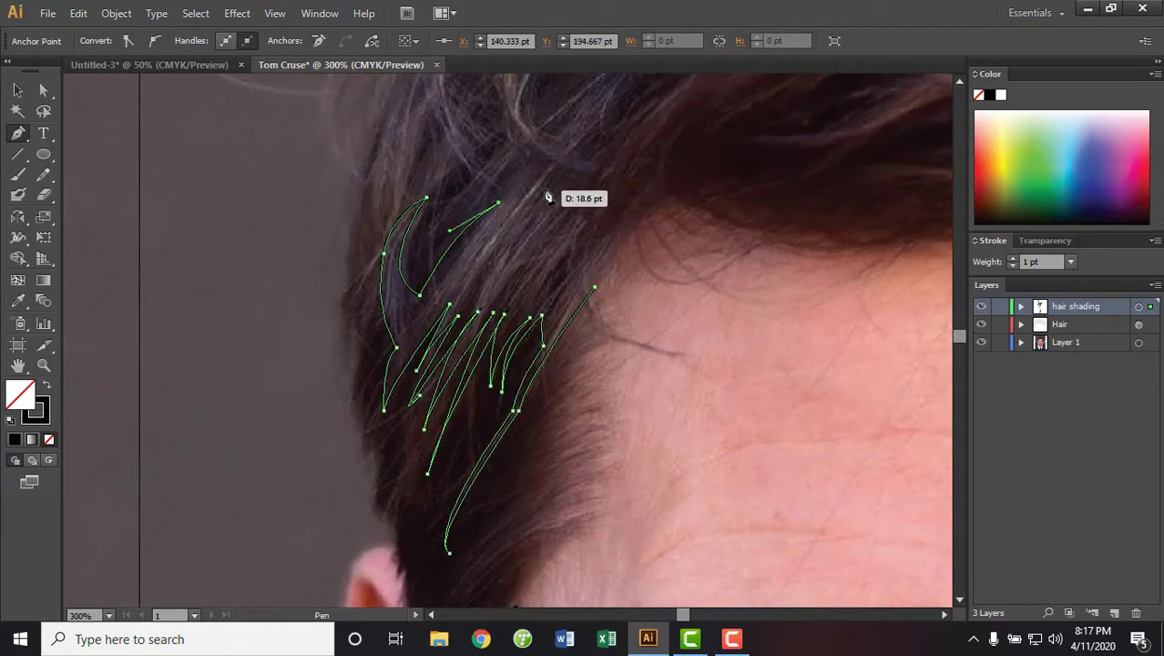
# Add a sharp-cornered strand curving up toward the crown
pyautogui.moveTo(469, 289); pyautogui.dragTo(472, 293)
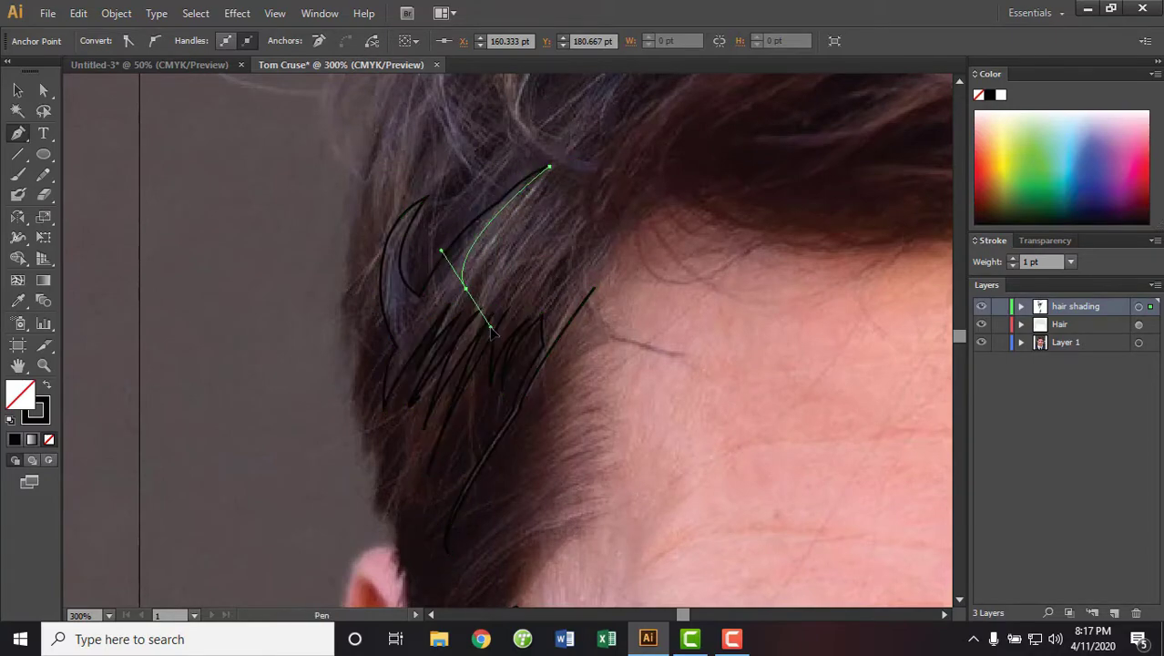
pyautogui.moveTo(548, 181); pyautogui.dragTo(524, 276)
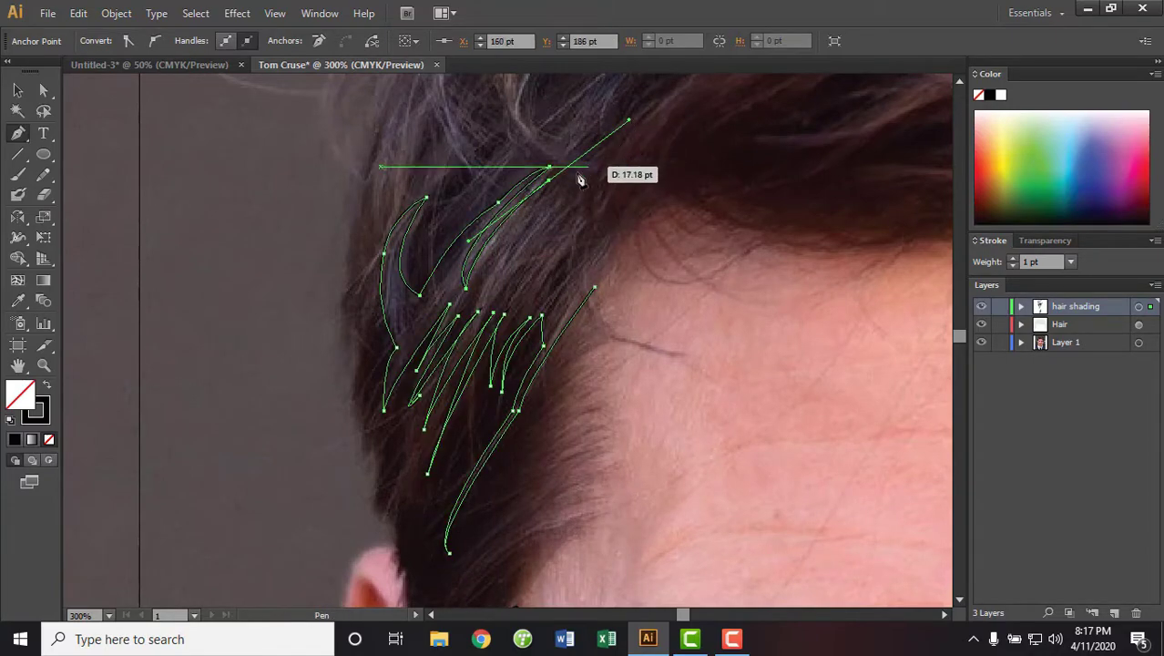
pyautogui.click(493, 314)
pyautogui.moveTo(563, 209); pyautogui.dragTo(592, 196)
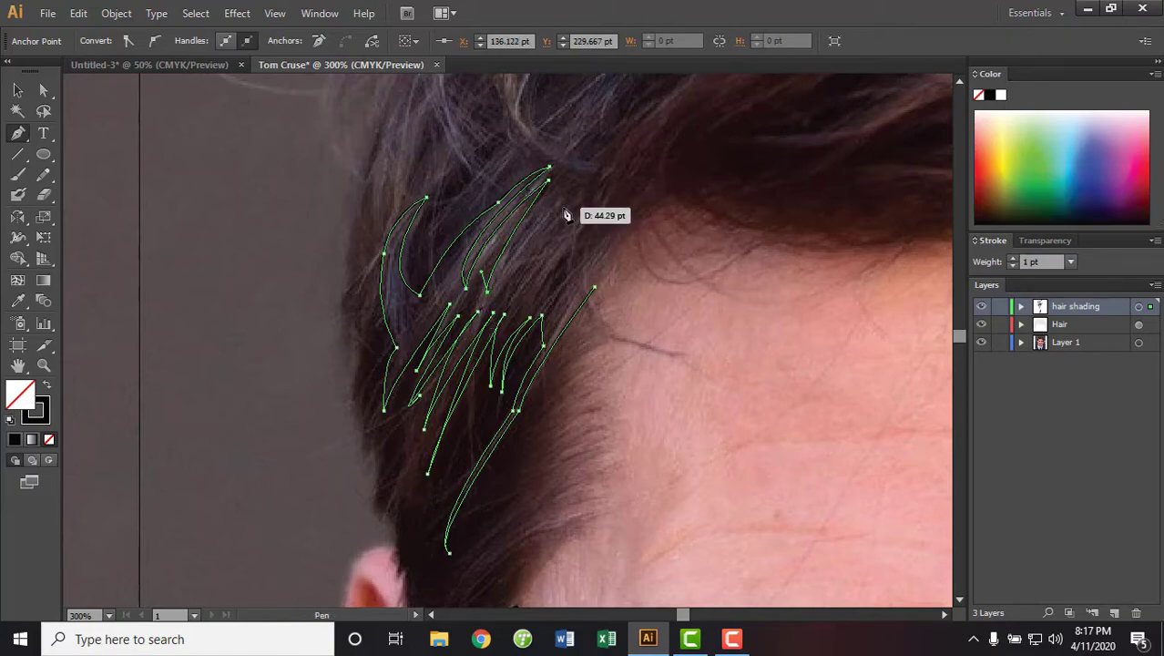
pyautogui.moveTo(511, 291); pyautogui.dragTo(518, 319)
# Begin another strand curving out from the crown toward the forehead
pyautogui.hotkey('ctrl', 'a')
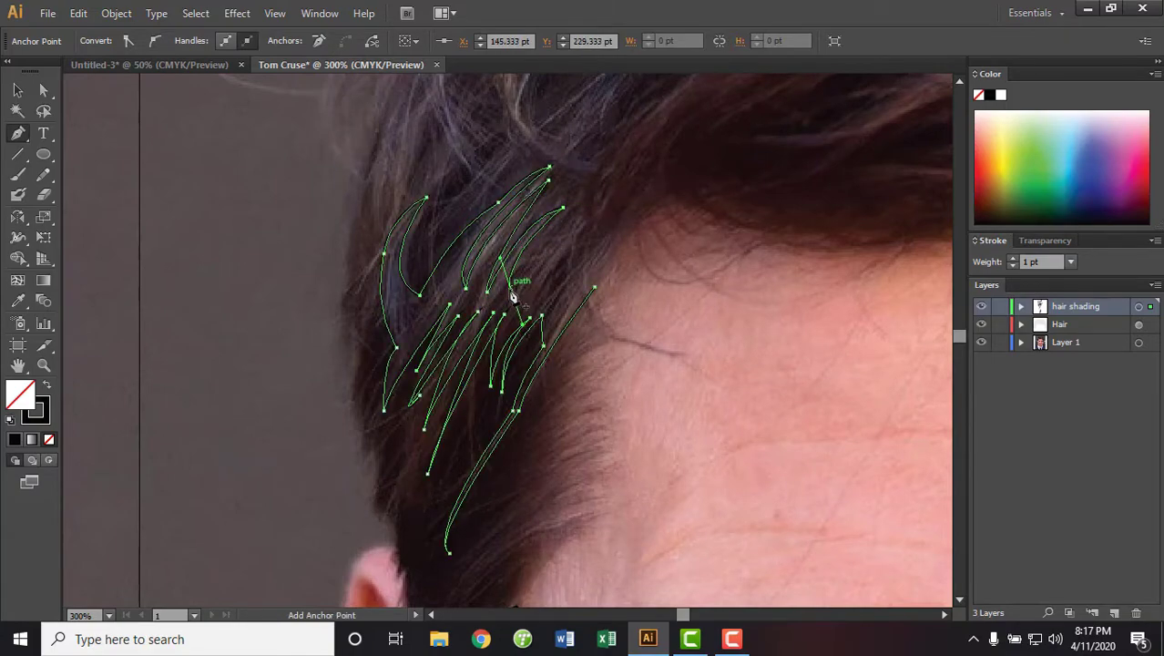
pyautogui.moveTo(569, 235); pyautogui.dragTo(570, 218)
pyautogui.moveTo(524, 296)
pyautogui.mouseDown()
pyautogui.moveTo(528, 348)
pyautogui.moveTo(585, 239)
pyautogui.mouseUp()
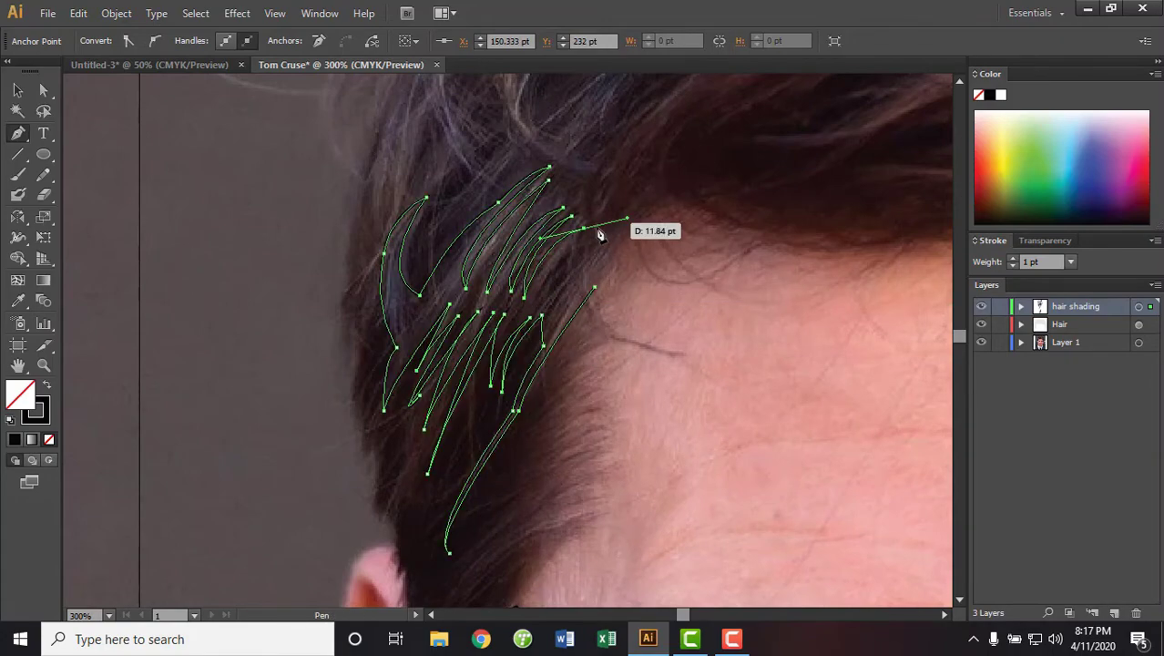
pyautogui.moveTo(547, 300); pyautogui.dragTo(558, 313)
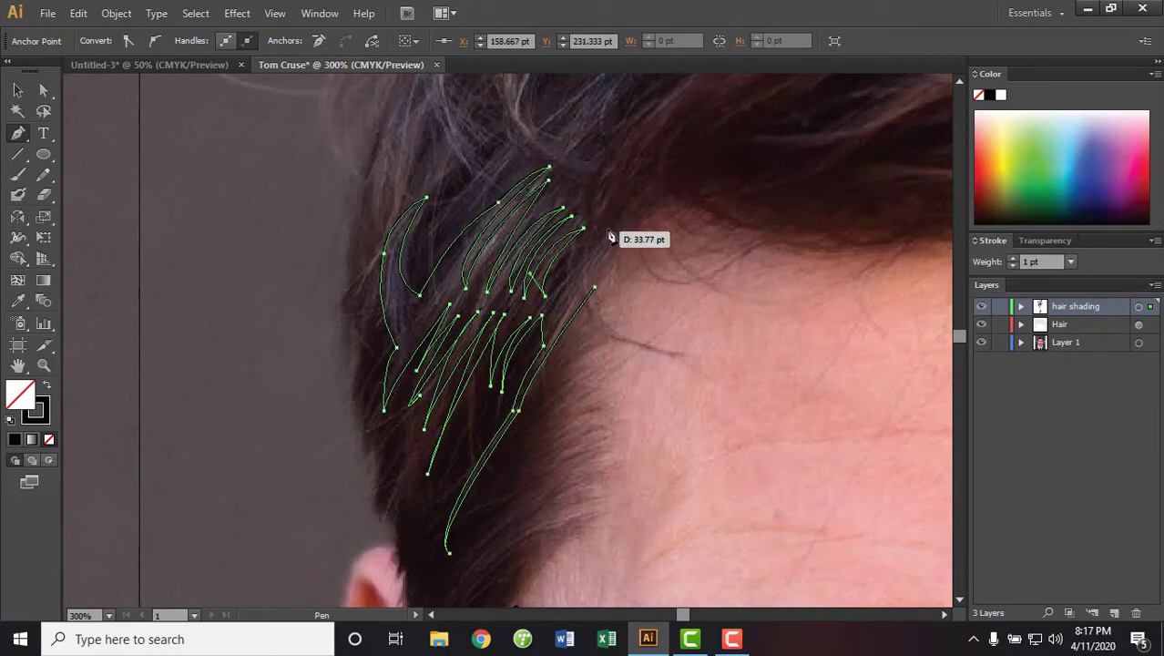
pyautogui.moveTo(610, 236); pyautogui.dragTo(646, 236)
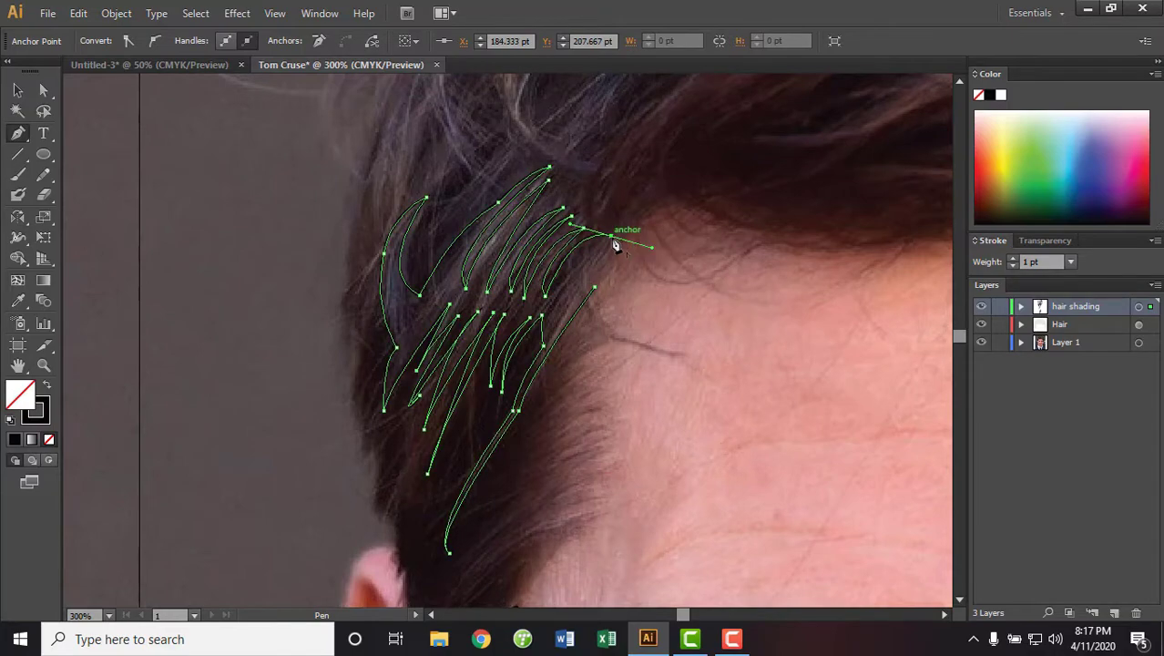
pyautogui.moveTo(592, 286); pyautogui.dragTo(624, 295)
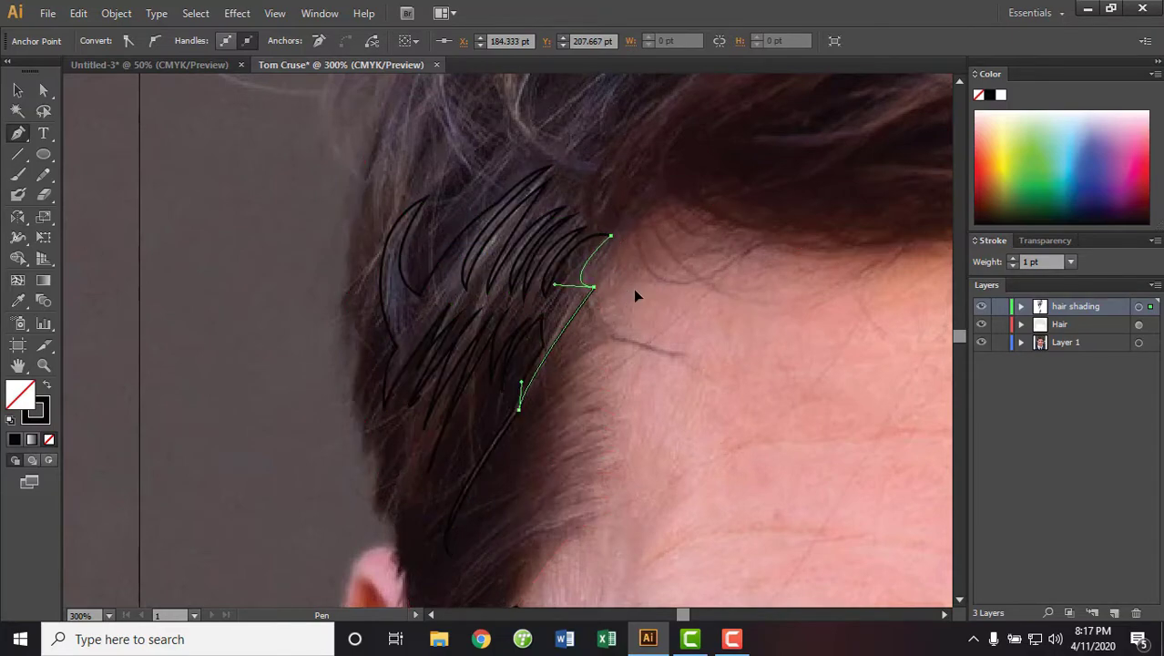
# Draw and close a new strand outline higher on the head
pyautogui.scroll(5, 494, 416)
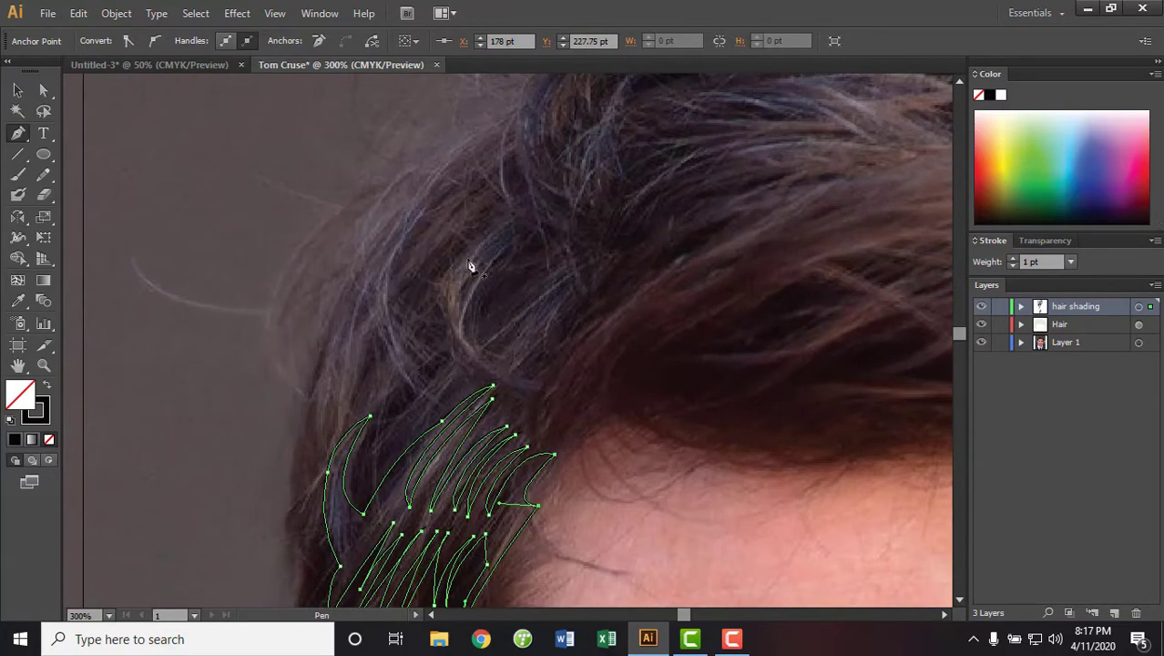
pyautogui.moveTo(443, 399)
pyautogui.mouseDown()
pyautogui.moveTo(429, 239)
pyautogui.moveTo(533, 130)
pyautogui.moveTo(507, 171)
pyautogui.mouseUp()
pyautogui.click(432, 215)
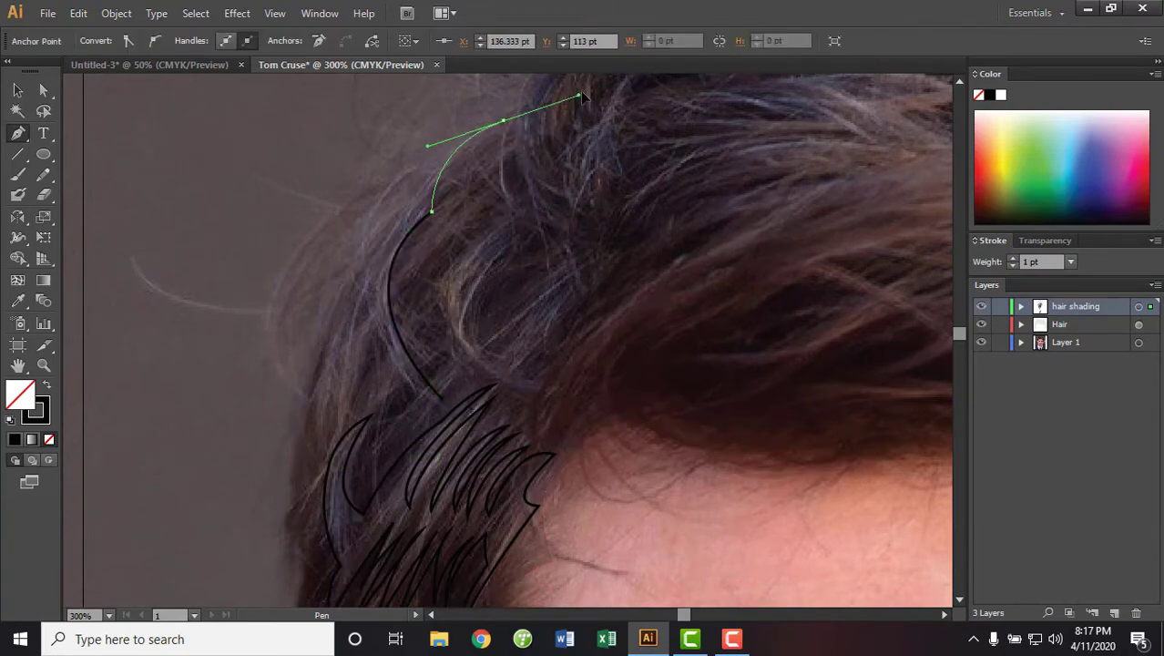
pyautogui.scroll(1, 507, 127)
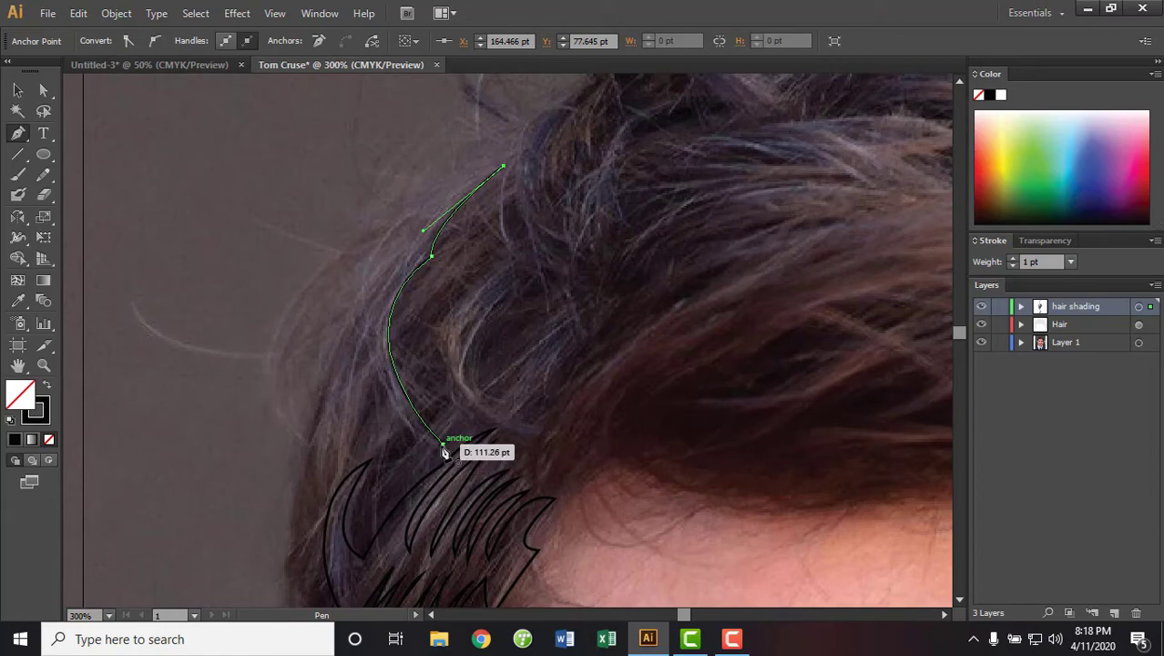
pyautogui.moveTo(443, 444)
pyautogui.mouseDown()
pyautogui.moveTo(662, 565)
pyautogui.moveTo(629, 569)
pyautogui.mouseUp()
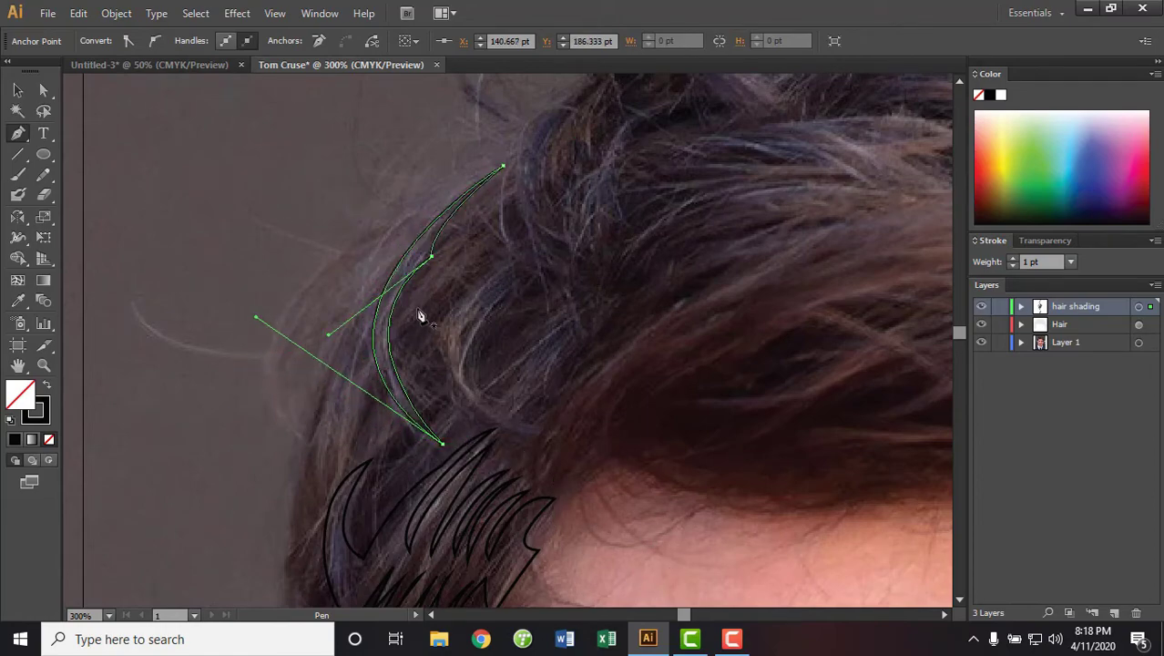
pyautogui.click(345, 438)
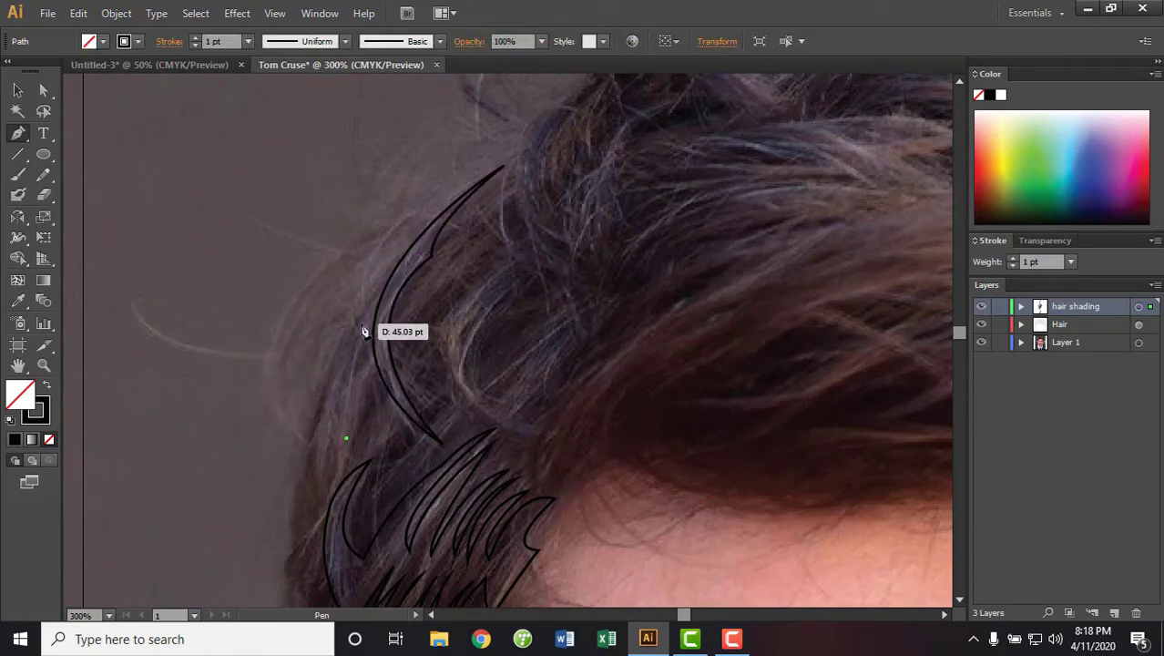
# Draw a small curved strand along the left hair edge
pyautogui.moveTo(362, 323); pyautogui.dragTo(424, 283)
pyautogui.keyDown('alt'); pyautogui.click(361, 323); pyautogui.keyUp('alt')
pyautogui.moveTo(349, 386)
pyautogui.mouseDown()
pyautogui.moveTo(365, 407)
pyautogui.moveTo(374, 316)
pyautogui.mouseUp()
pyautogui.keyDown('ctrl'); pyautogui.click(355, 394); pyautogui.keyUp('ctrl')
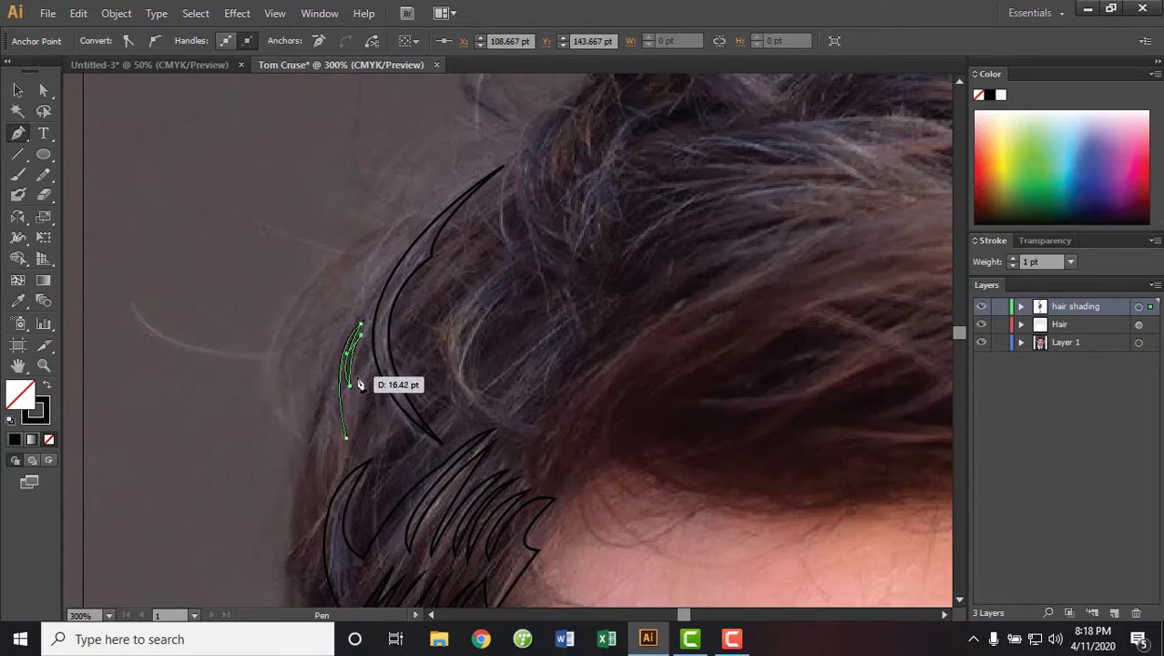
pyautogui.moveTo(367, 409); pyautogui.dragTo(369, 364)
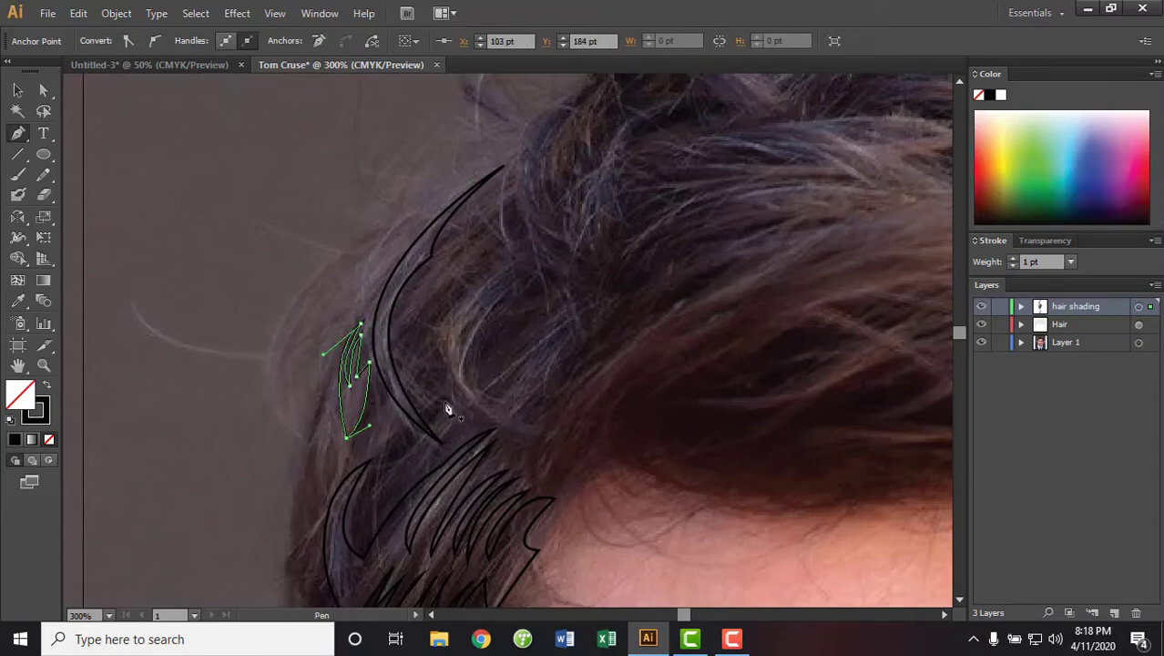
pyautogui.moveTo(442, 401); pyautogui.dragTo(225, 426)
# Outline a closed crescent strand with smooth inner and outer curves
pyautogui.click(311, 309)
pyautogui.moveTo(325, 458); pyautogui.dragTo(475, 498)
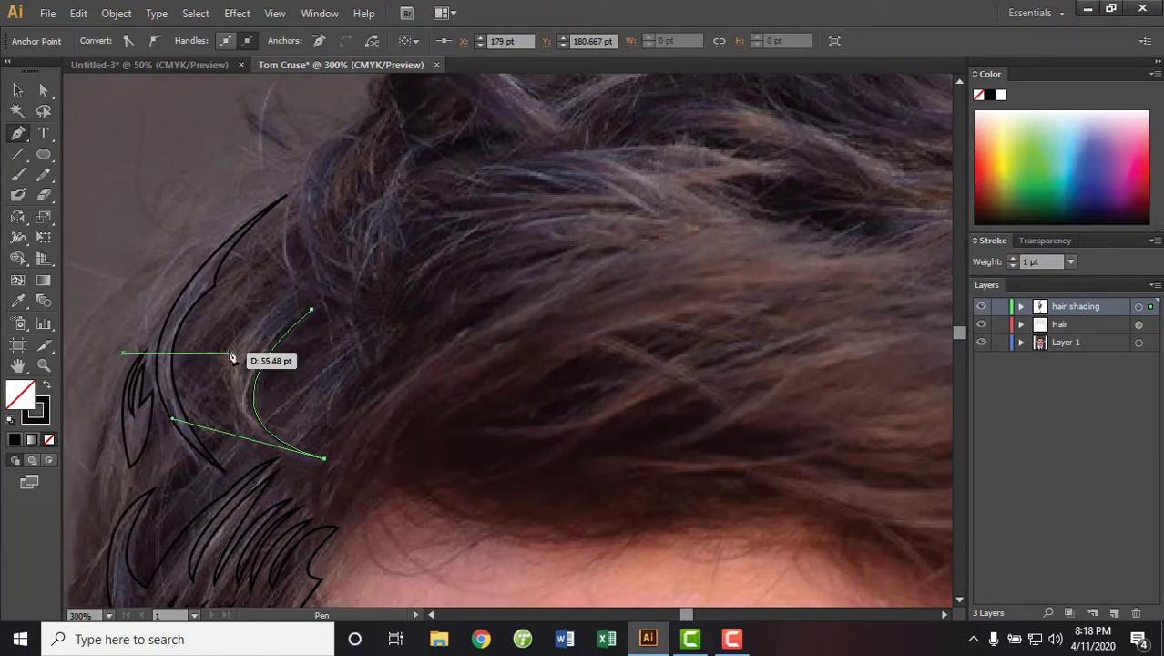
pyautogui.moveTo(229, 363); pyautogui.dragTo(231, 263)
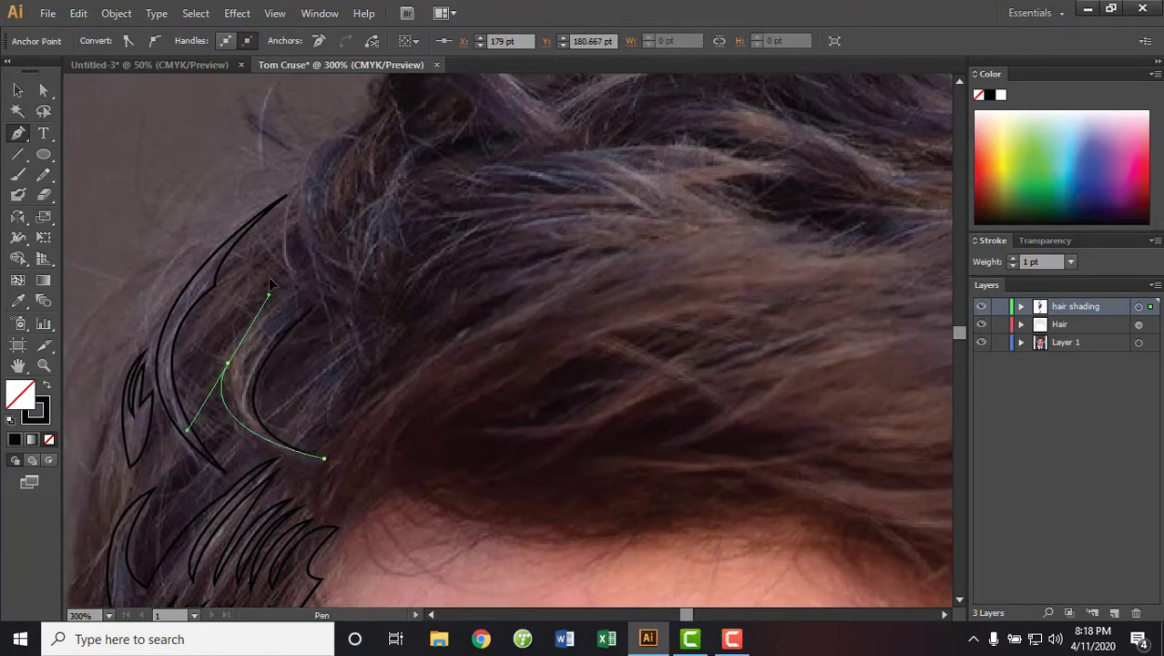
pyautogui.moveTo(291, 291); pyautogui.dragTo(359, 290)
pyautogui.click(312, 309)
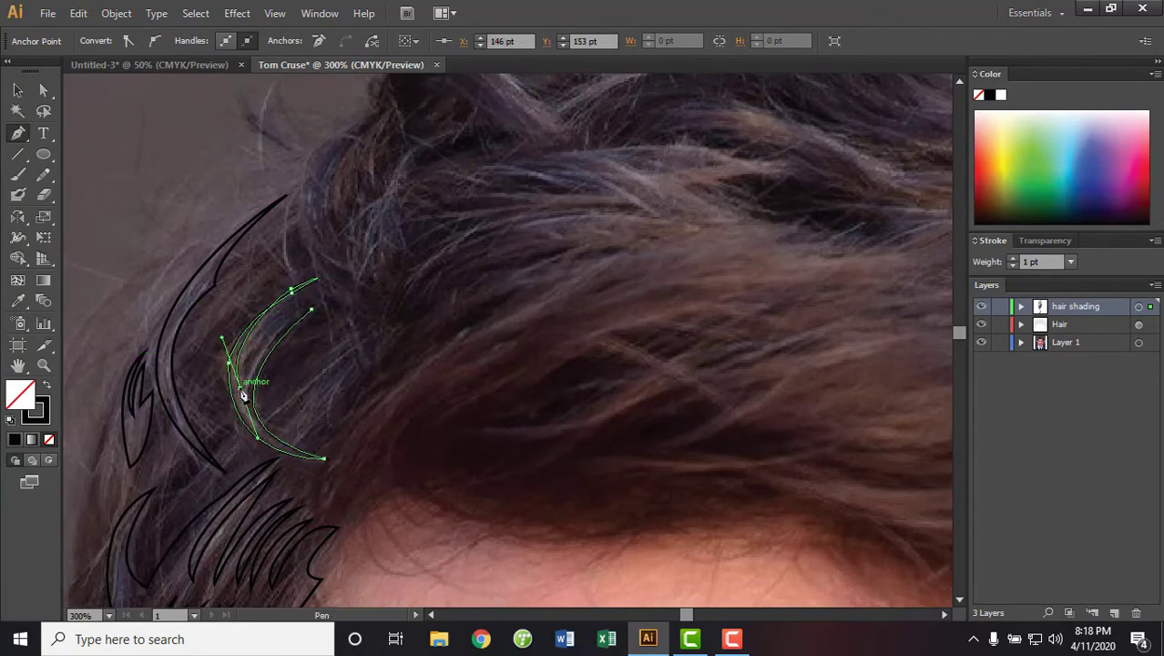
pyautogui.moveTo(305, 314); pyautogui.dragTo(327, 315)
# Draw a forked-tip strand near the crown, closing it with a smooth top point
pyautogui.moveTo(440, 260); pyautogui.dragTo(399, 337)
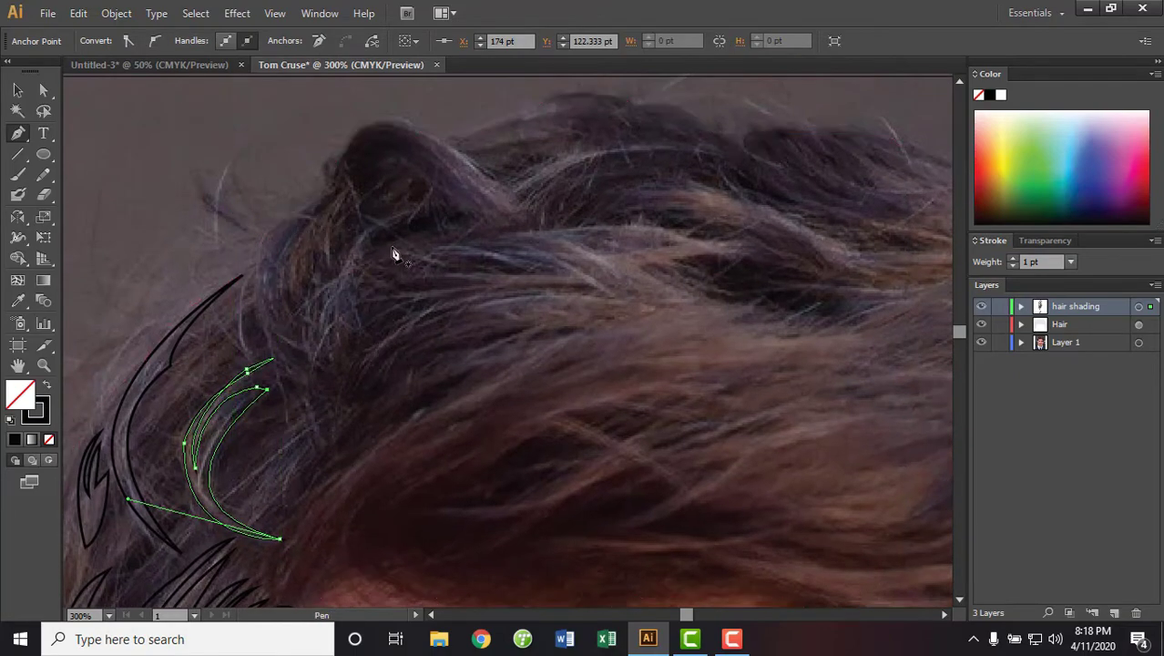
pyautogui.click(403, 219)
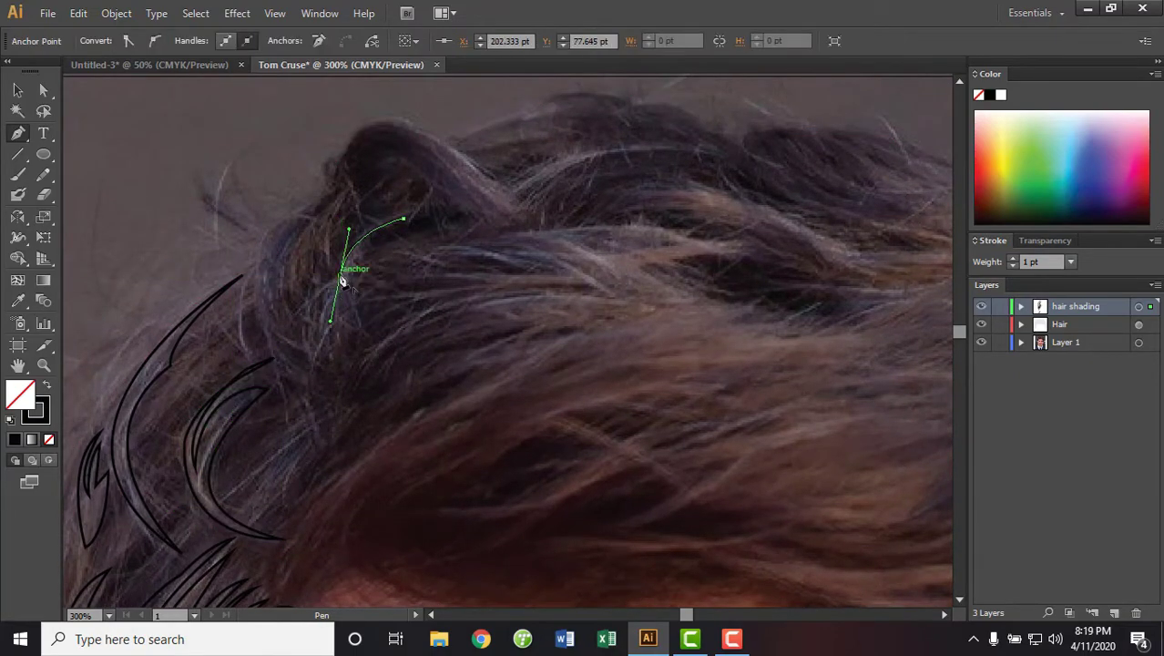
pyautogui.moveTo(293, 314); pyautogui.dragTo(301, 334)
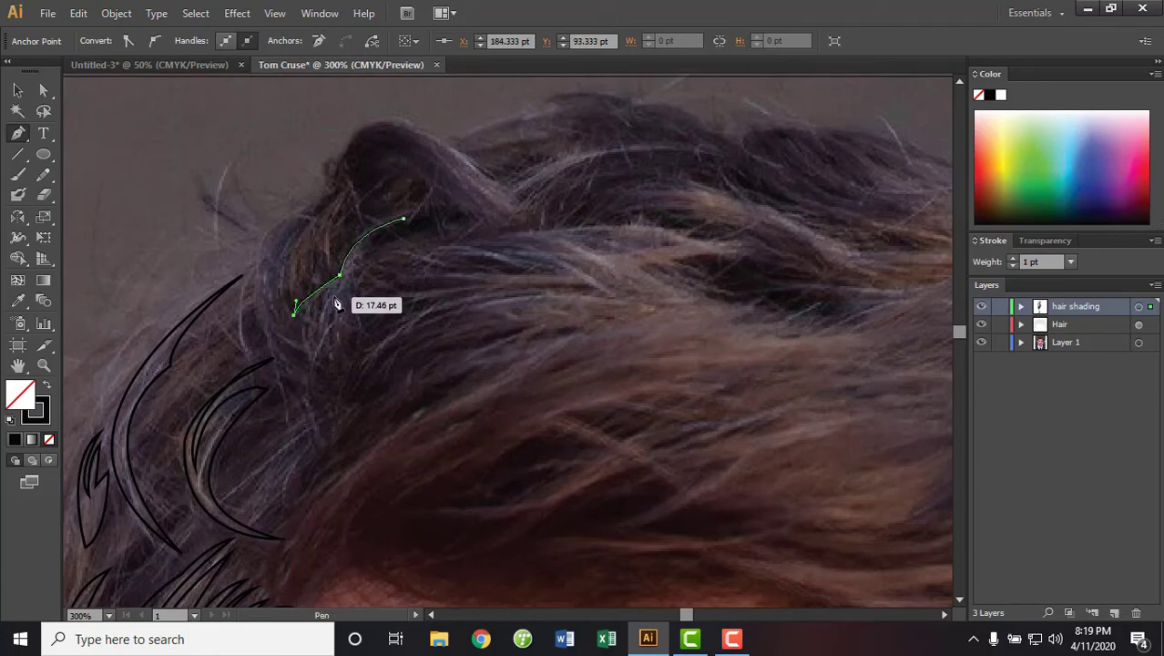
pyautogui.moveTo(321, 326); pyautogui.dragTo(323, 313)
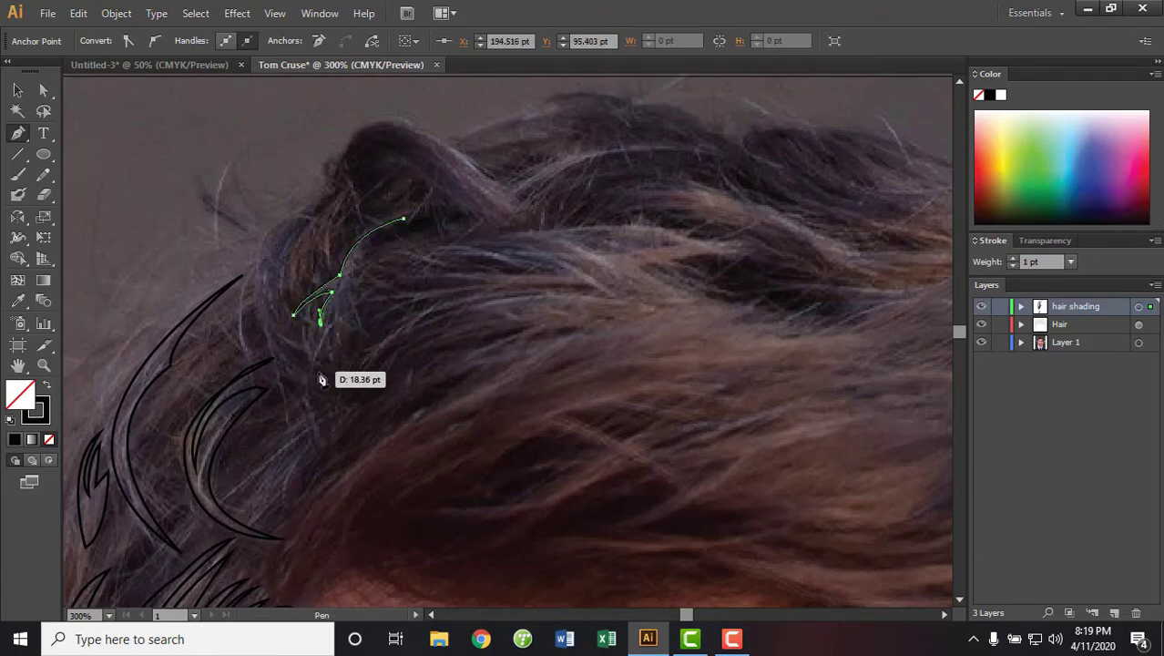
pyautogui.moveTo(310, 370); pyautogui.dragTo(317, 377)
pyautogui.moveTo(355, 312); pyautogui.dragTo(374, 307)
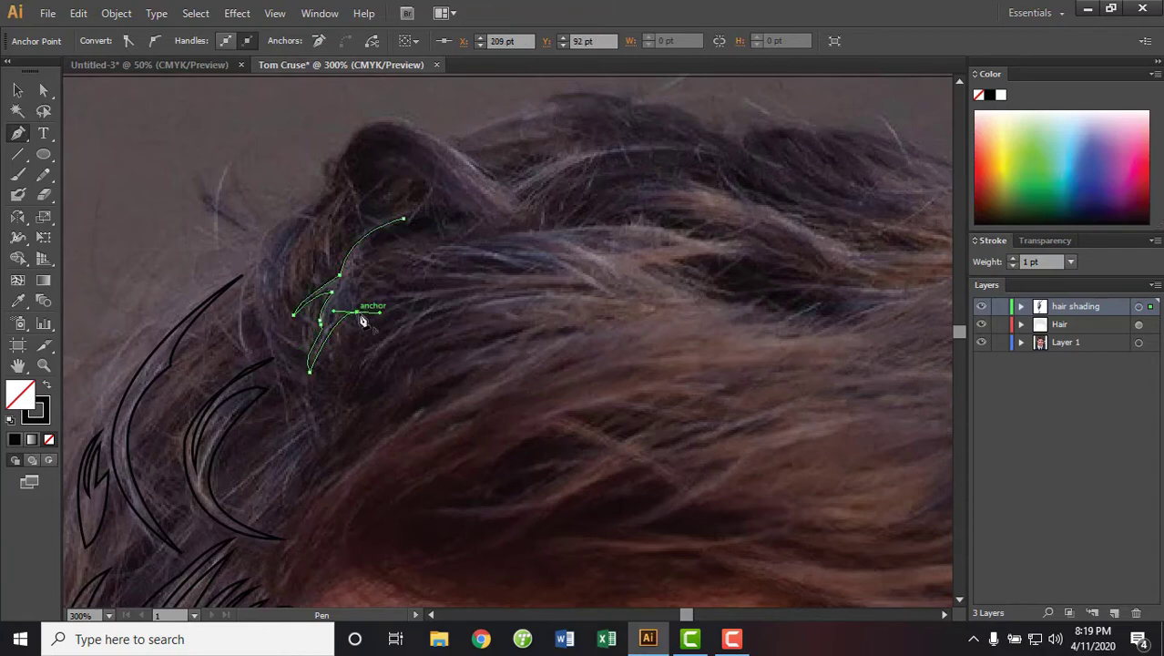
pyautogui.moveTo(404, 222); pyautogui.dragTo(475, 210)
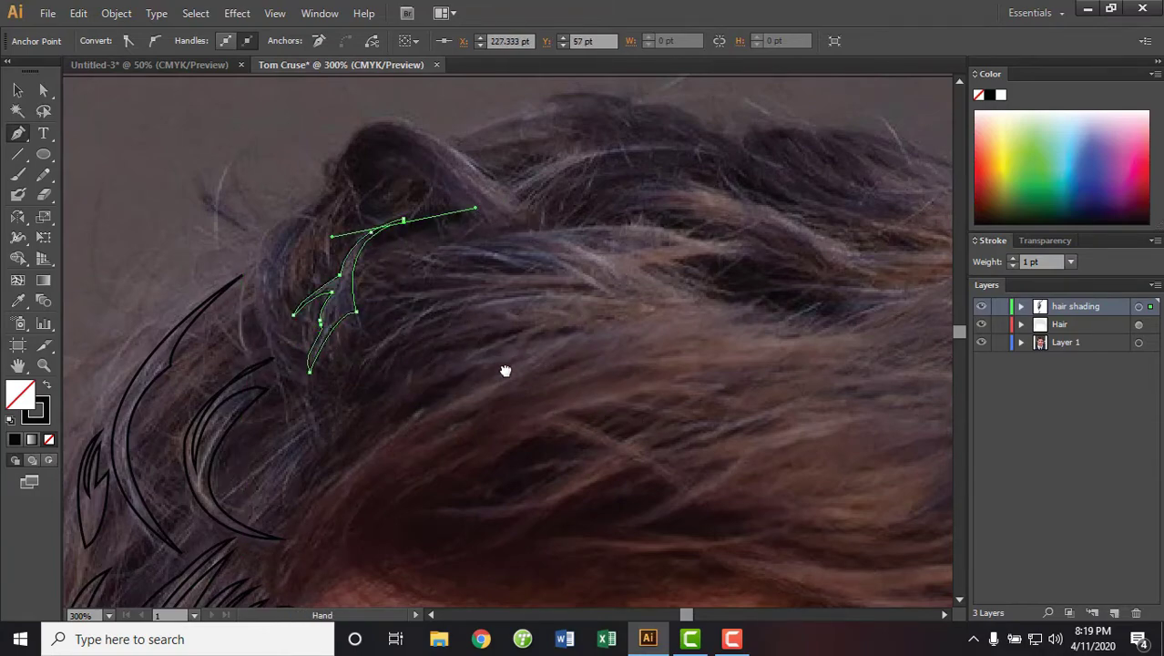
# Adjust the crown strand's end point and reshape its lower curve
pyautogui.scroll(-3, 507, 369)
pyautogui.scroll(3, 271, 433)
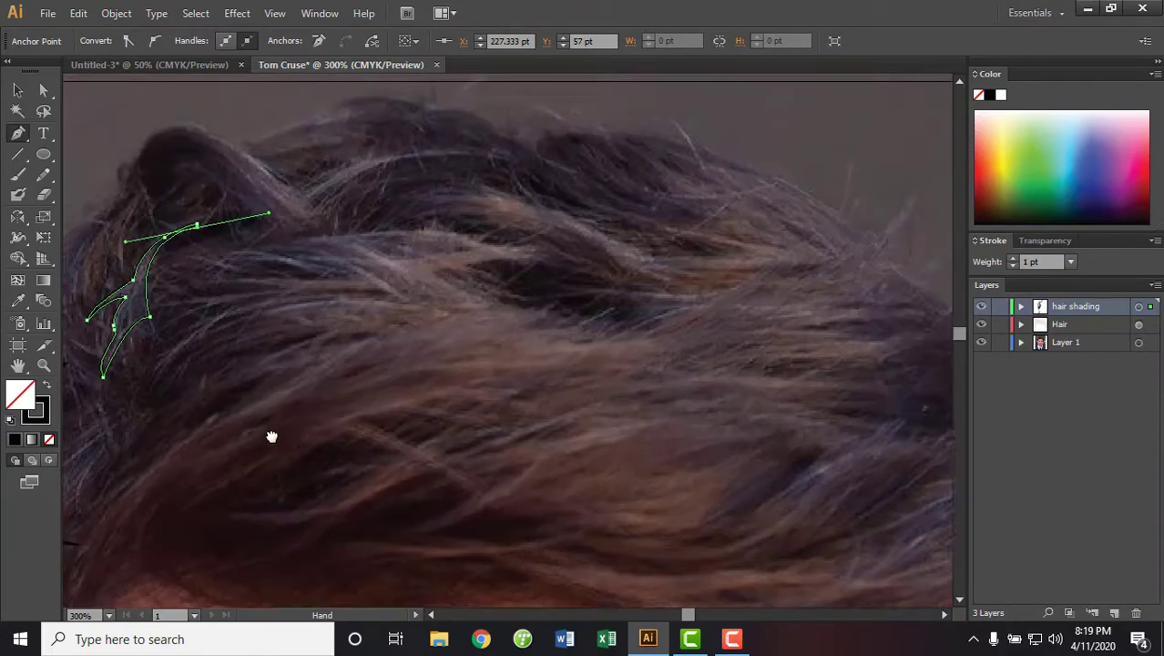
pyautogui.hscroll(1, 265, 390)
pyautogui.scroll(2, 317, 325)
pyautogui.hscroll(-2, 317, 325)
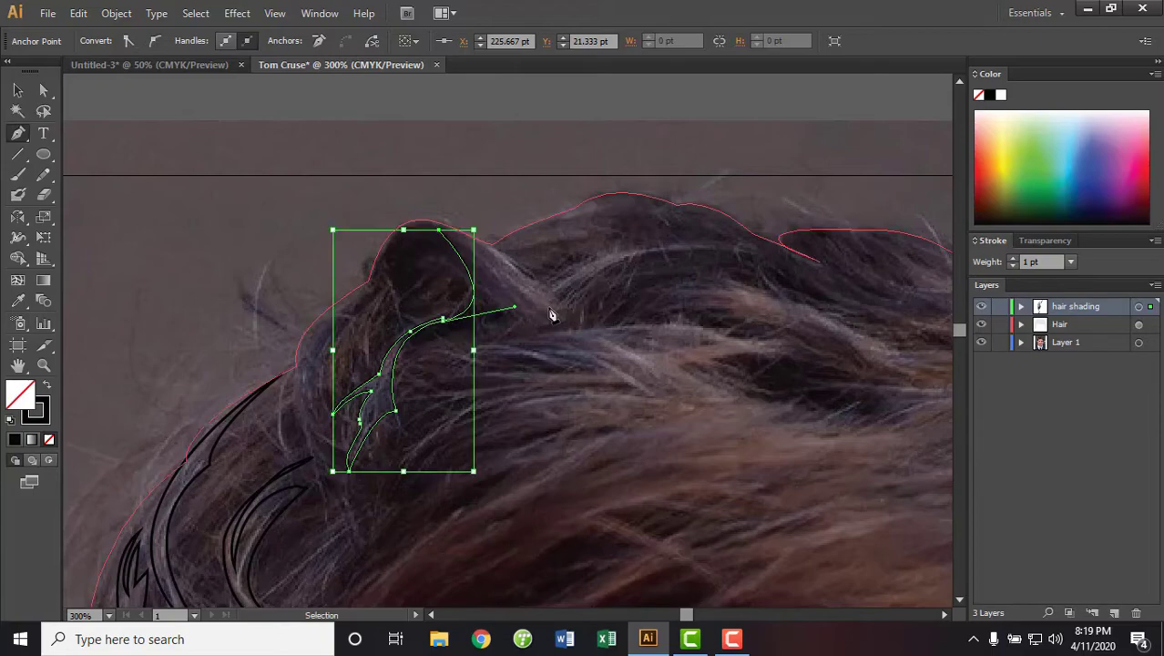
pyautogui.moveTo(443, 324); pyautogui.dragTo(510, 322)
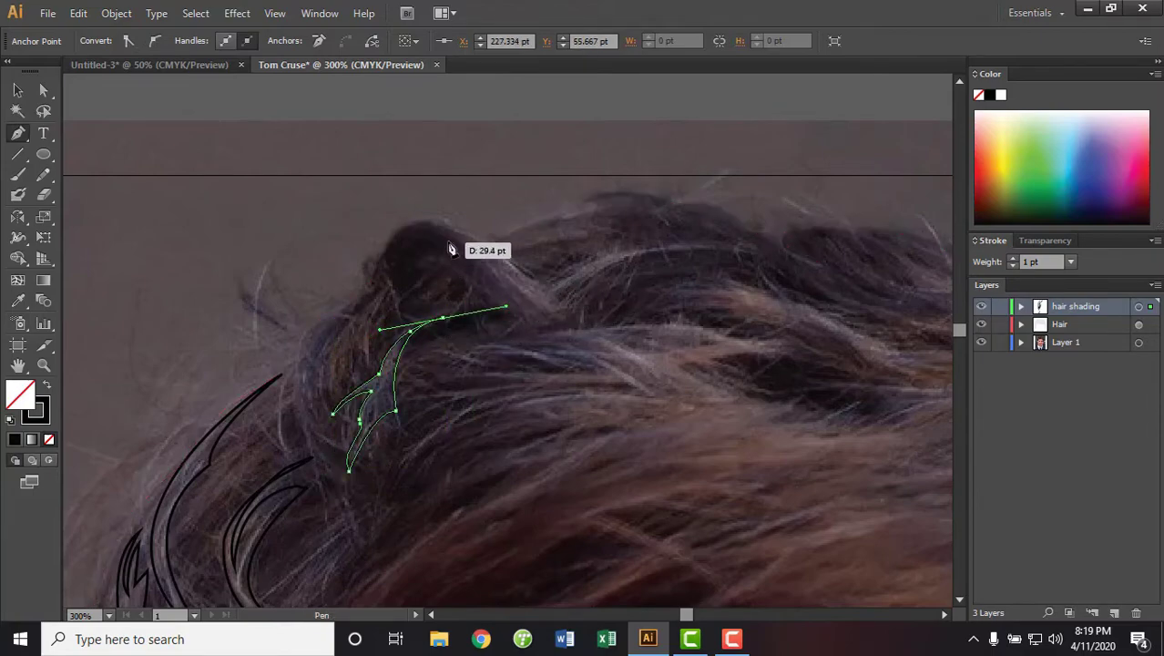
pyautogui.moveTo(458, 342); pyautogui.dragTo(446, 325)
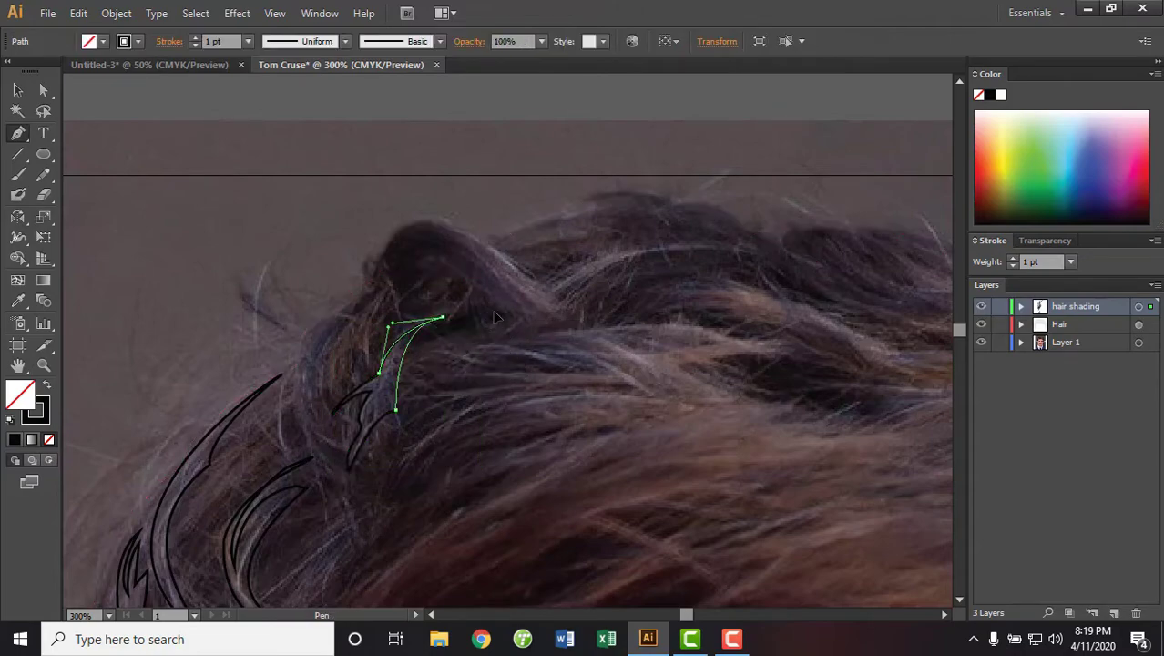
# Draw a wavy strand running rightward across the top of the crown
pyautogui.click(450, 258)
pyautogui.moveTo(446, 319); pyautogui.dragTo(593, 333)
pyautogui.moveTo(725, 256); pyautogui.dragTo(786, 261)
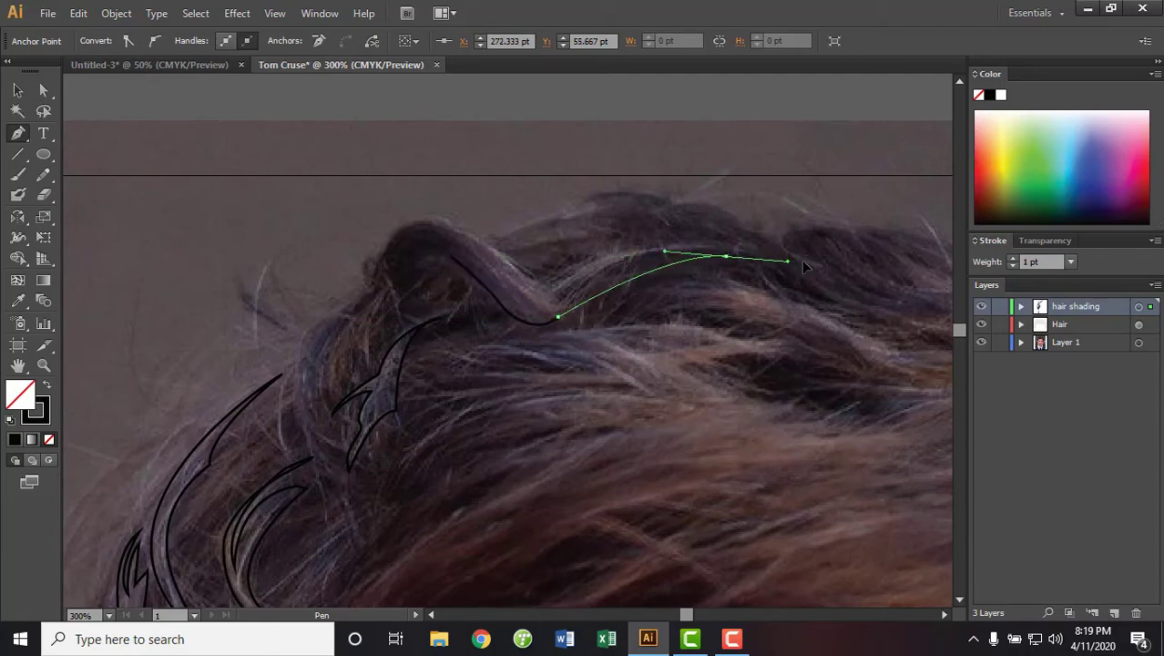
pyautogui.moveTo(567, 276); pyautogui.dragTo(494, 327)
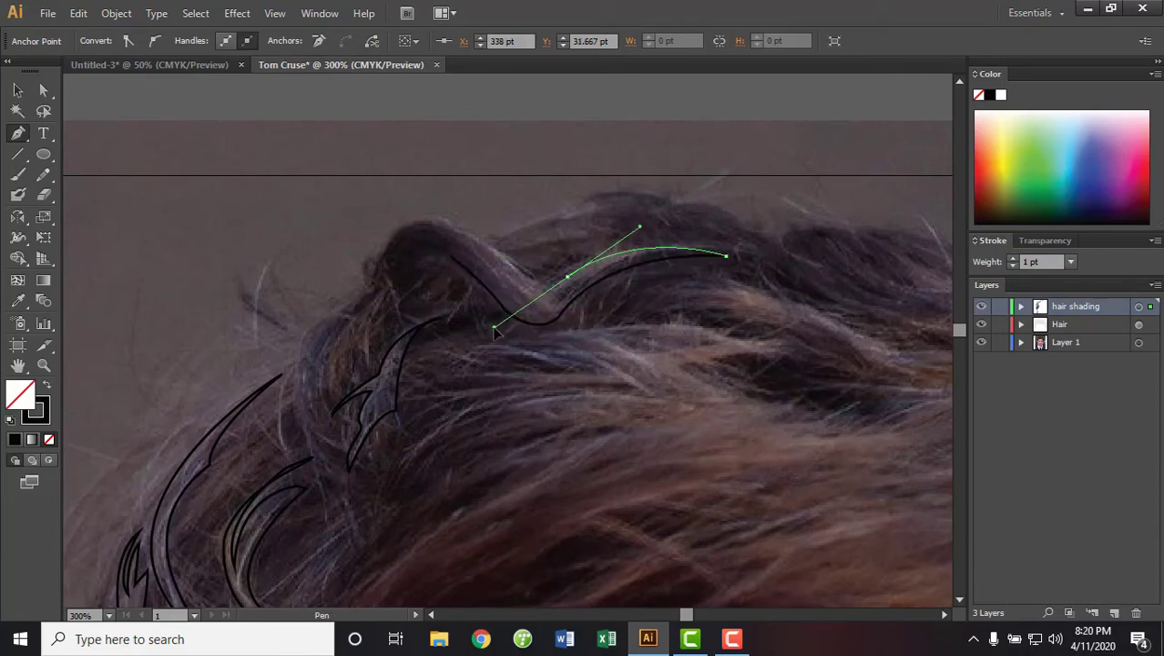
pyautogui.moveTo(567, 276); pyautogui.dragTo(512, 270)
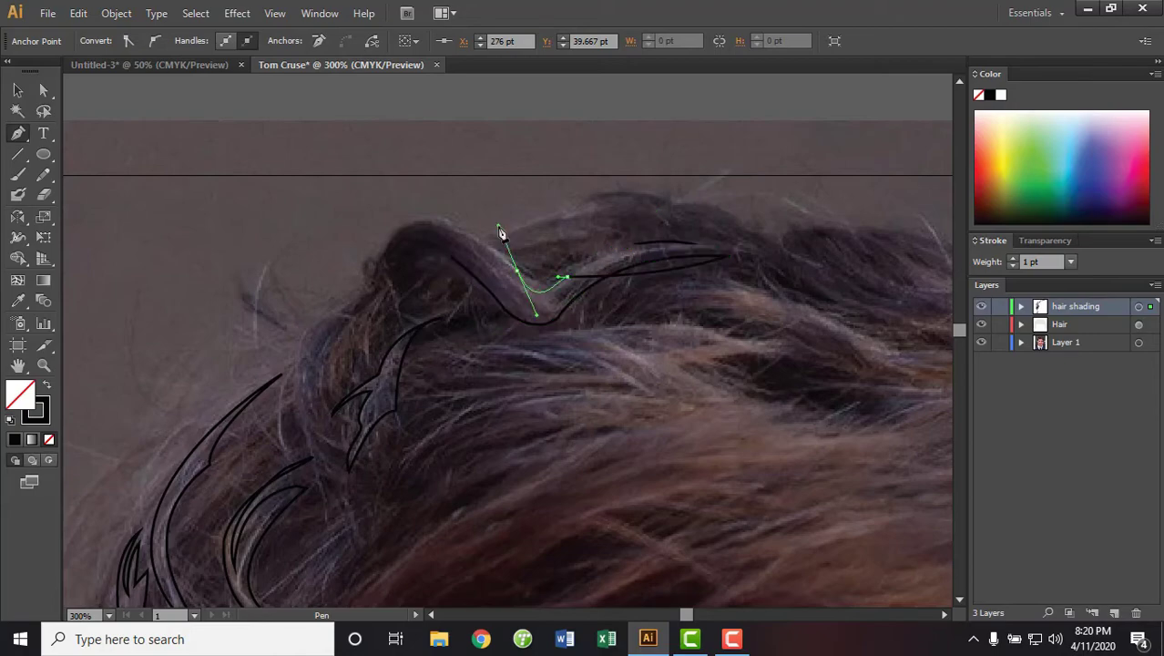
pyautogui.hotkey('ctrl', '-')
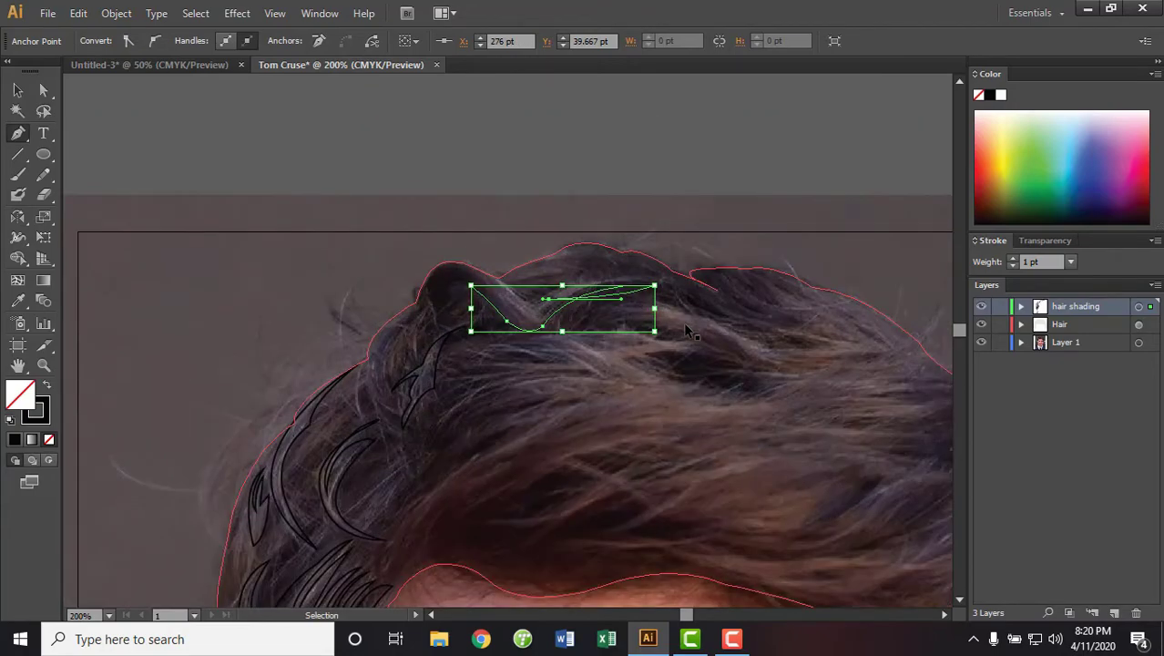
# Zoom in and extend the wavy crown strand's return curve up-left along the hair edge
pyautogui.hotkey('ctrl', '+')
pyautogui.moveTo(733, 307)
pyautogui.mouseDown()
pyautogui.moveTo(622, 286)
pyautogui.moveTo(483, 182)
pyautogui.mouseUp()
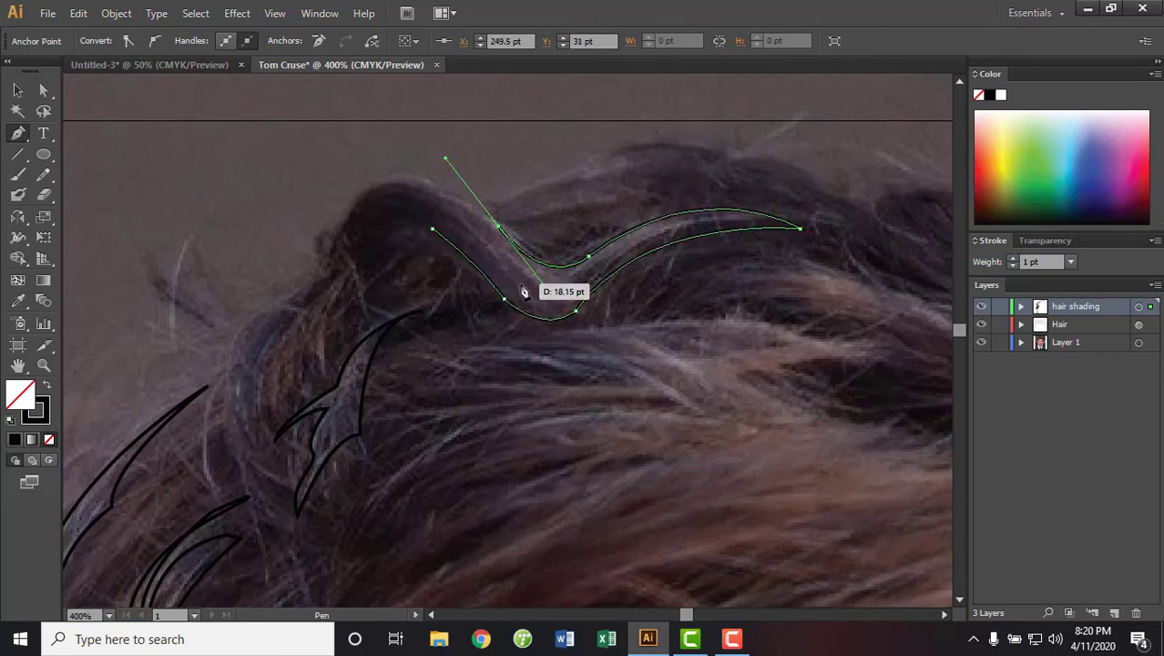
pyautogui.moveTo(394, 182)
pyautogui.mouseDown()
pyautogui.moveTo(446, 189)
pyautogui.moveTo(421, 195)
pyautogui.moveTo(428, 228)
pyautogui.moveTo(179, 257)
pyautogui.mouseUp()
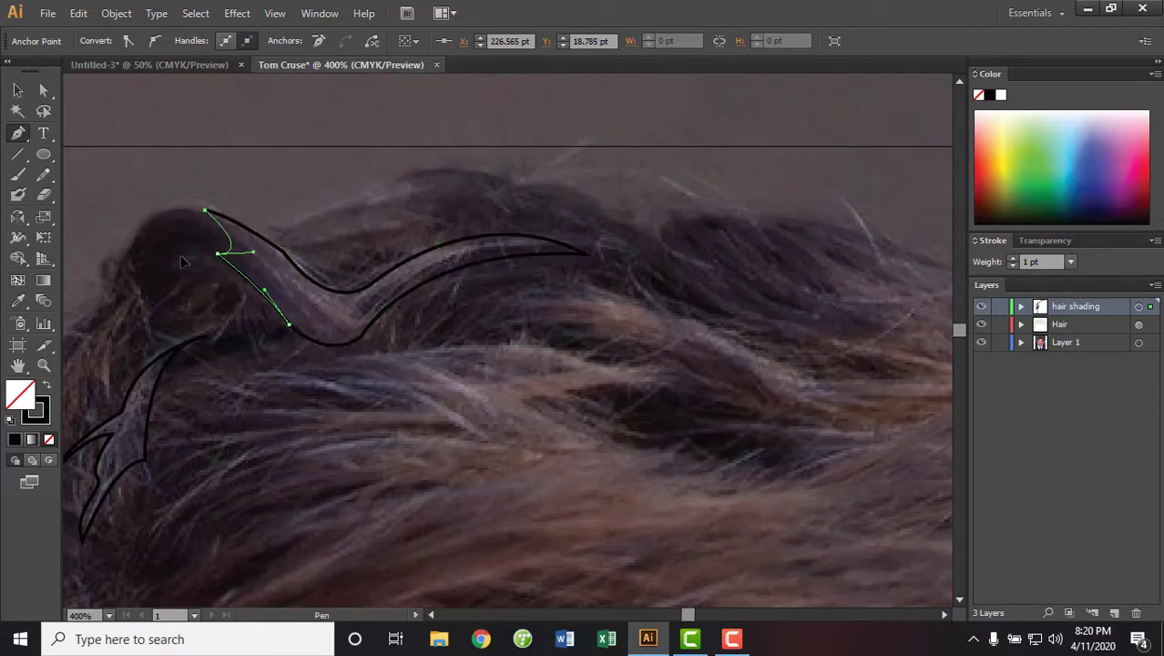
pyautogui.moveTo(565, 361); pyautogui.dragTo(411, 366)
pyautogui.moveTo(554, 370); pyautogui.dragTo(475, 270)
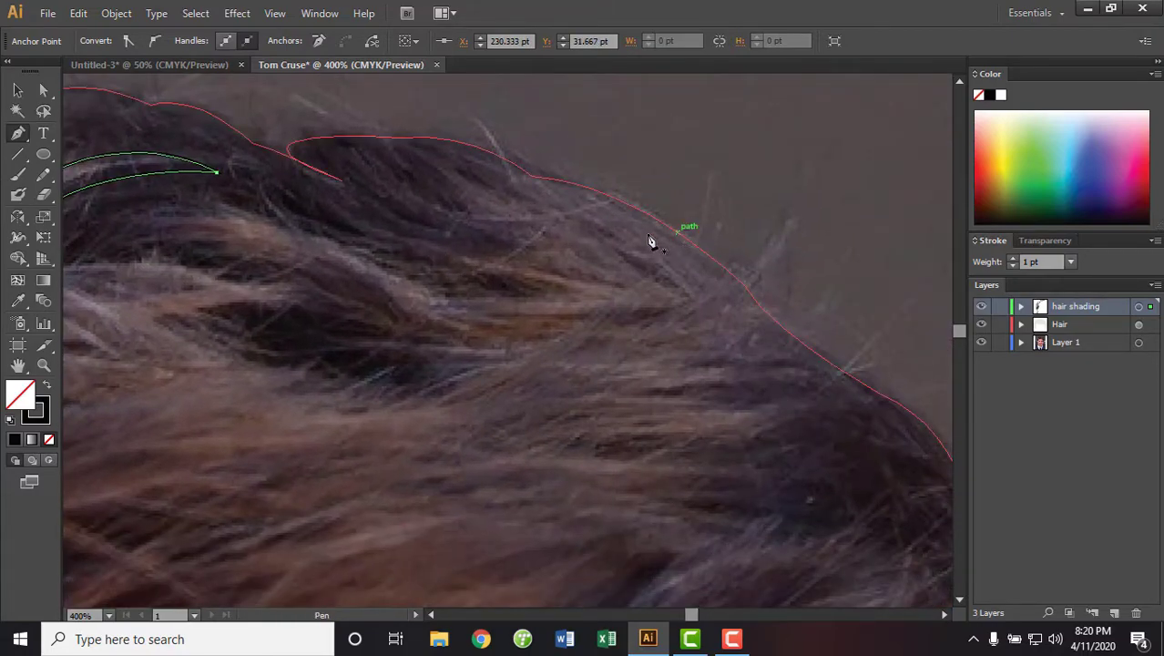
pyautogui.moveTo(623, 290); pyautogui.dragTo(776, 303)
# Draw a thin closed pointed strand below the crown strand, then pan to the right-side hair
pyautogui.click(119, 256)
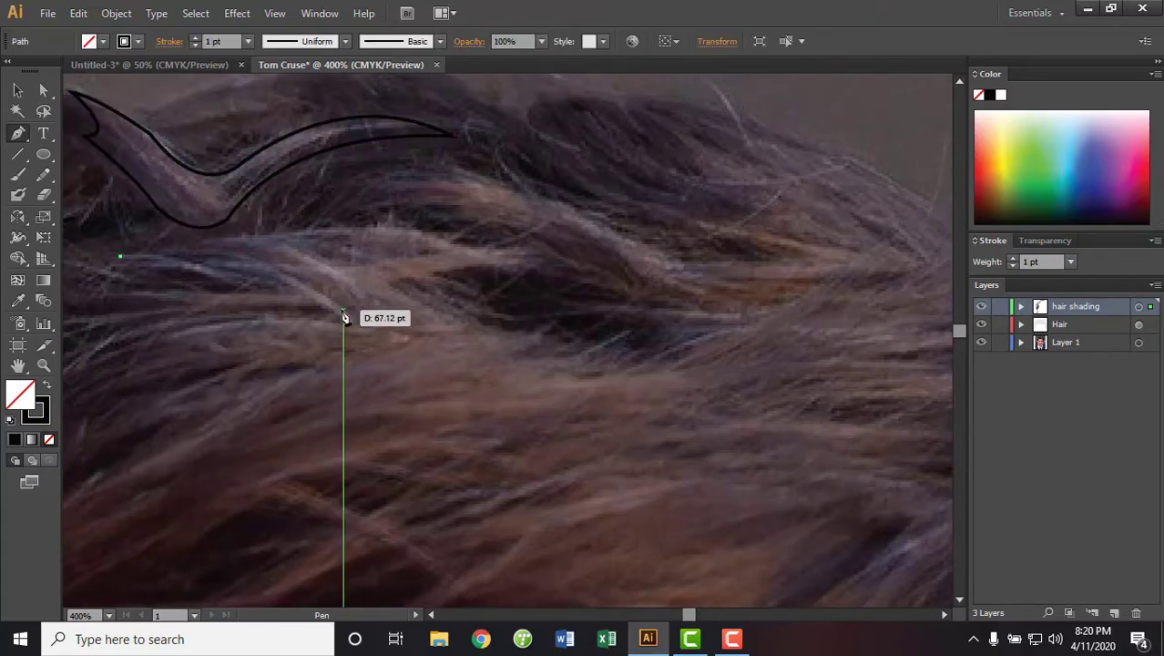
pyautogui.click(343, 311)
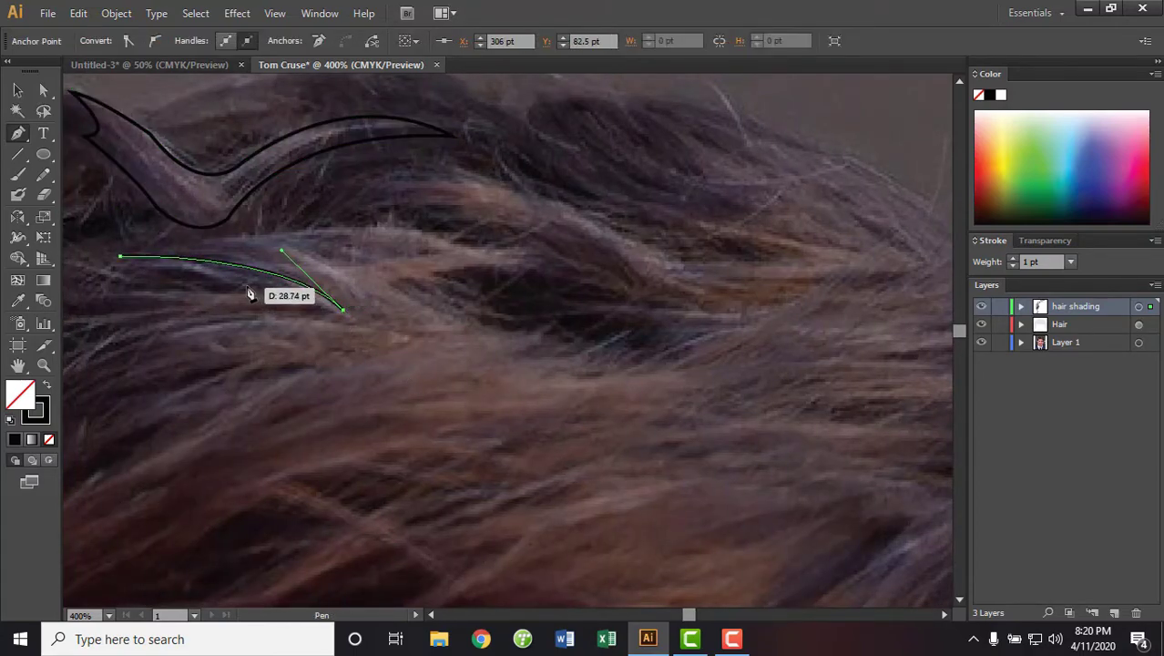
pyautogui.click(120, 256)
pyautogui.hscroll(-10, 278, 273)
pyautogui.scroll(-1, 278, 273)
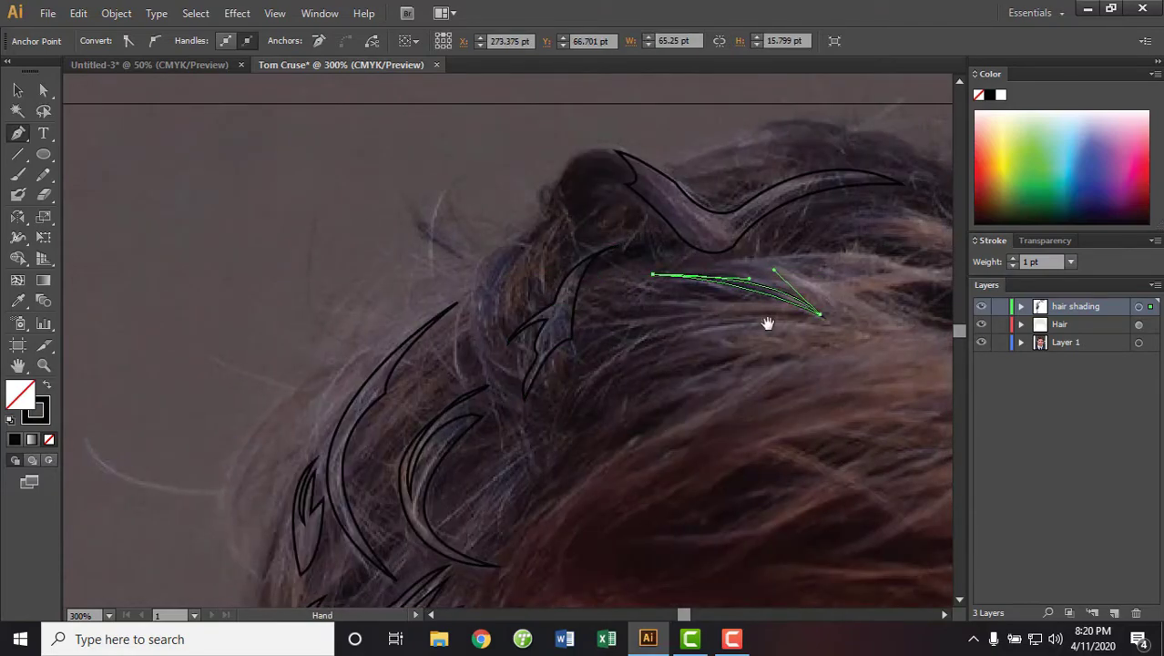
pyautogui.moveTo(900, 286); pyautogui.dragTo(544, 260)
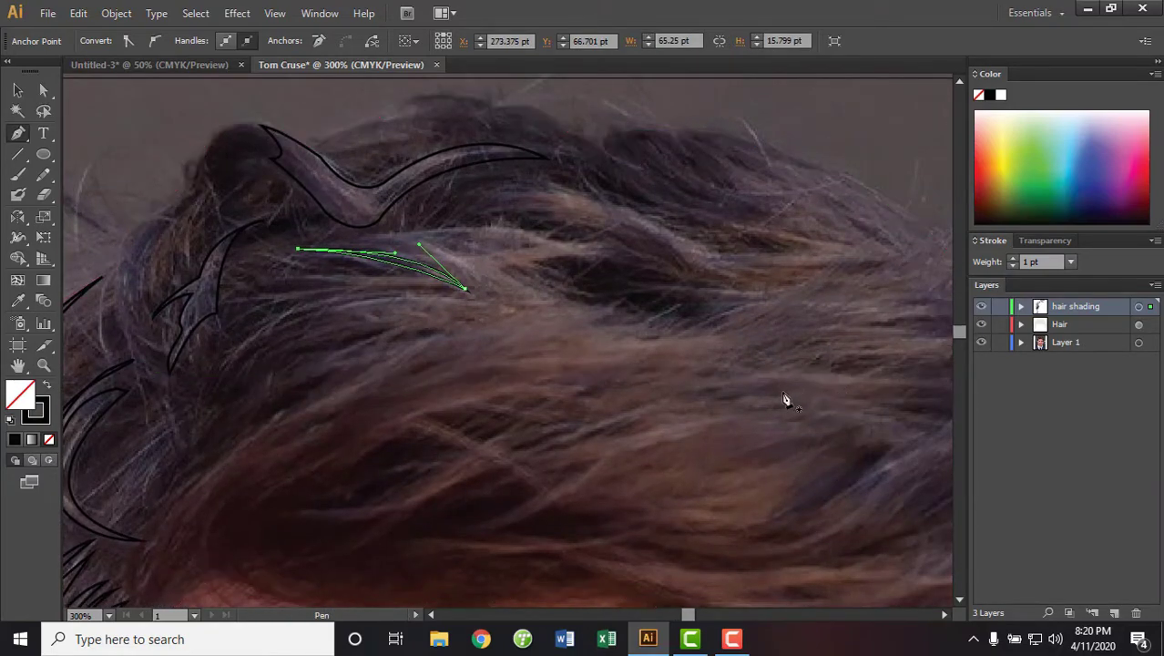
pyautogui.moveTo(786, 398); pyautogui.dragTo(382, 278)
pyautogui.moveTo(656, 516)
pyautogui.mouseDown()
pyautogui.moveTo(629, 424)
pyautogui.moveTo(530, 365)
pyautogui.mouseUp()
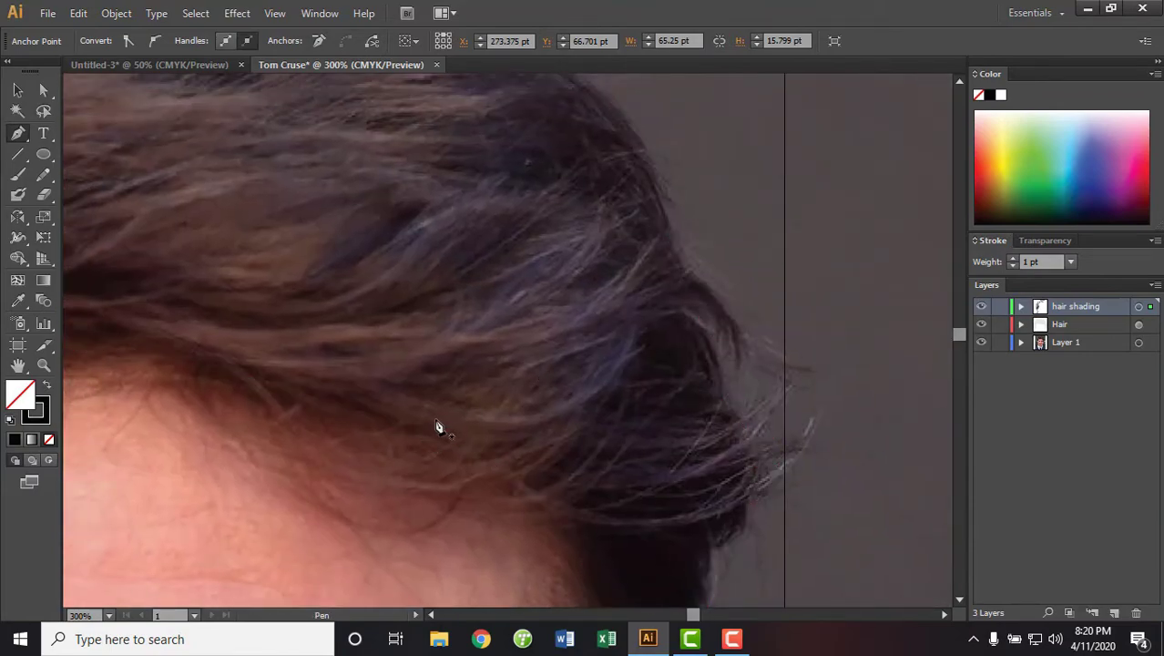
# Draw a closed crescent strand on the right-side front hair
pyautogui.click(418, 400)
pyautogui.moveTo(625, 343); pyautogui.dragTo(717, 241)
pyautogui.click(625, 343)
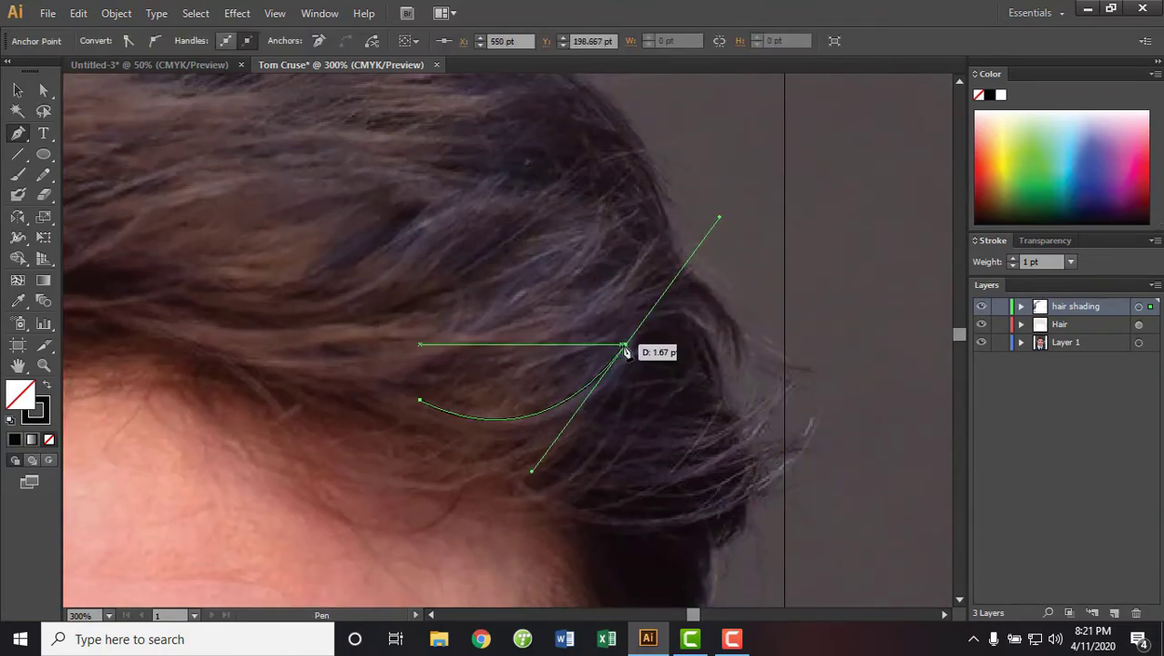
pyautogui.moveTo(645, 347); pyautogui.dragTo(647, 355)
pyautogui.moveTo(550, 420); pyautogui.dragTo(587, 446)
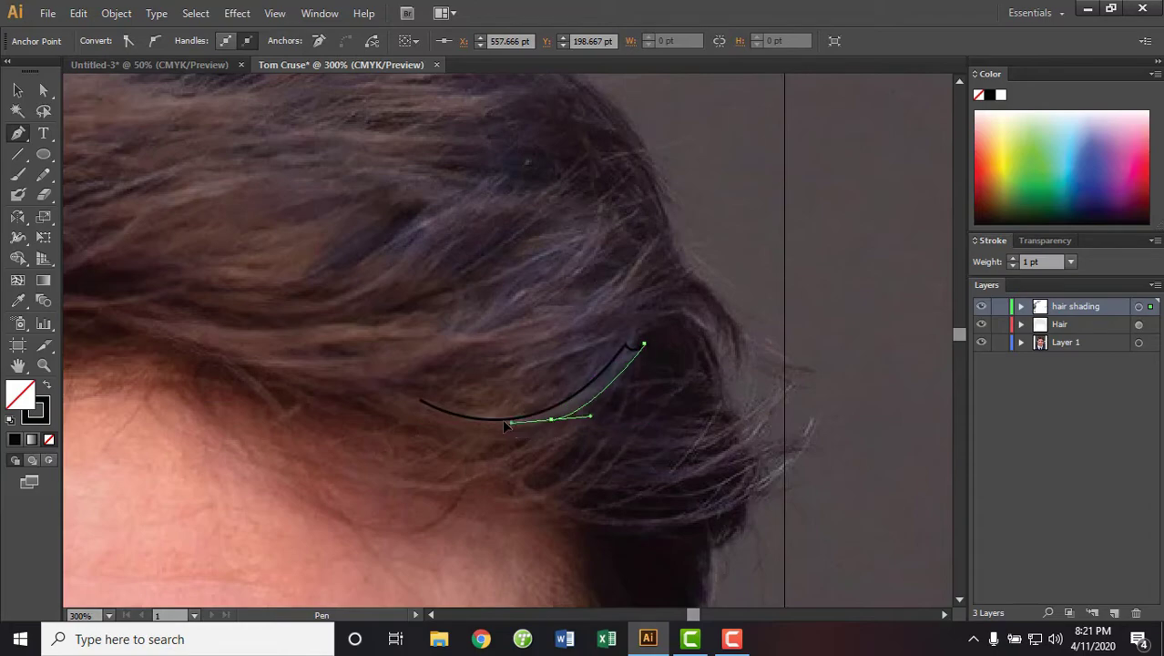
pyautogui.moveTo(419, 401); pyautogui.dragTo(455, 441)
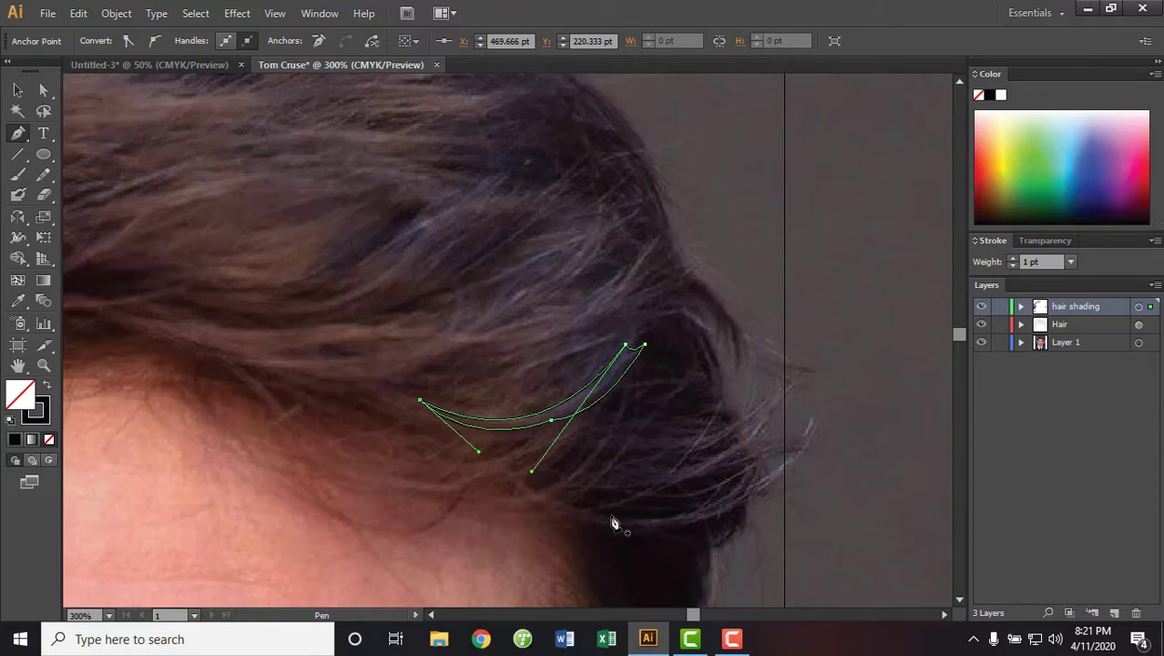
# Add a second crescent near the lower hair edge and a narrow pointed strand between them
pyautogui.moveTo(644, 515)
pyautogui.mouseDown()
pyautogui.moveTo(729, 518)
pyautogui.moveTo(772, 494)
pyautogui.mouseUp()
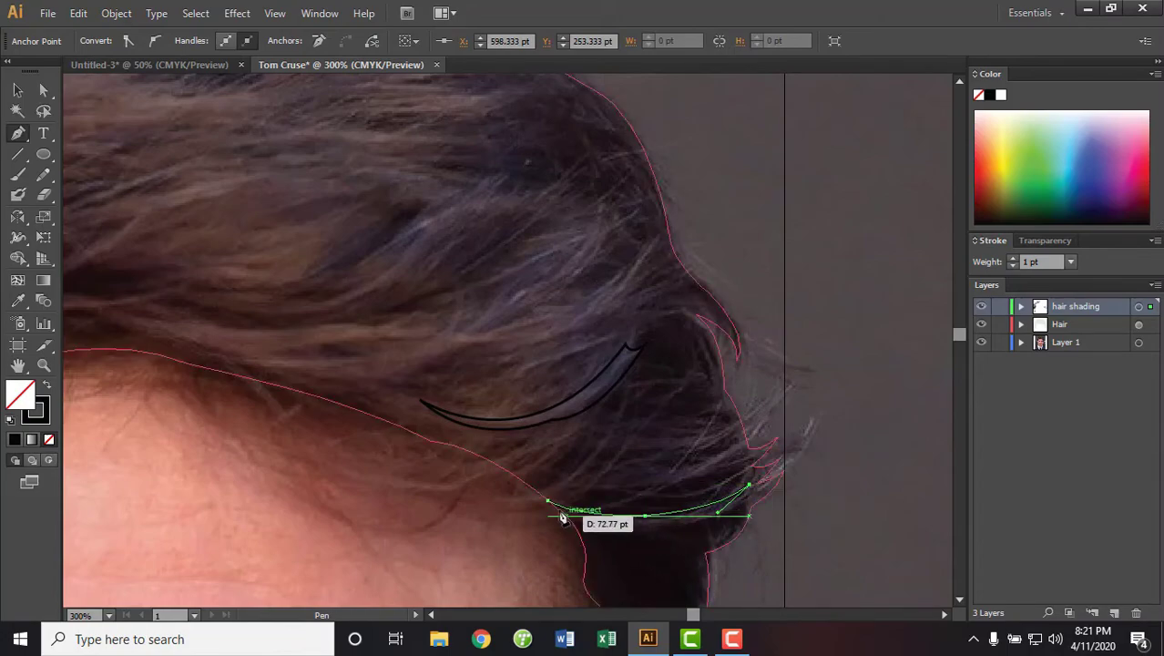
pyautogui.moveTo(547, 501)
pyautogui.mouseDown()
pyautogui.moveTo(400, 435)
pyautogui.moveTo(412, 419)
pyautogui.mouseUp()
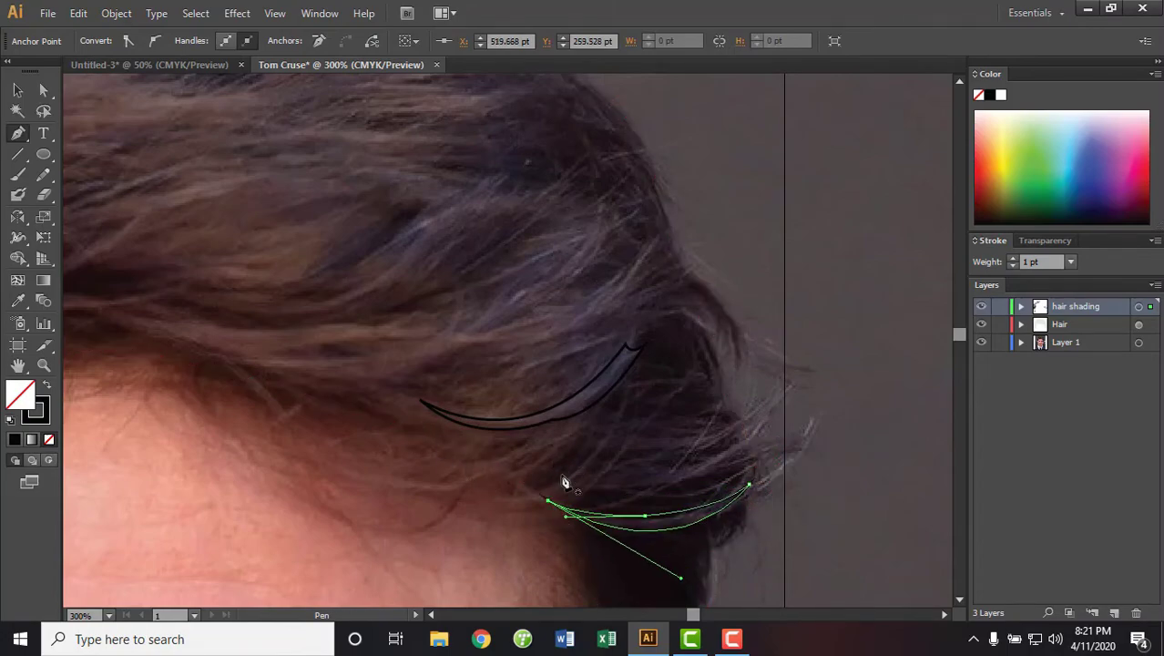
pyautogui.moveTo(562, 477)
pyautogui.mouseDown()
pyautogui.moveTo(631, 399)
pyautogui.moveTo(625, 390)
pyautogui.mouseUp()
pyautogui.moveTo(532, 387); pyautogui.dragTo(629, 394)
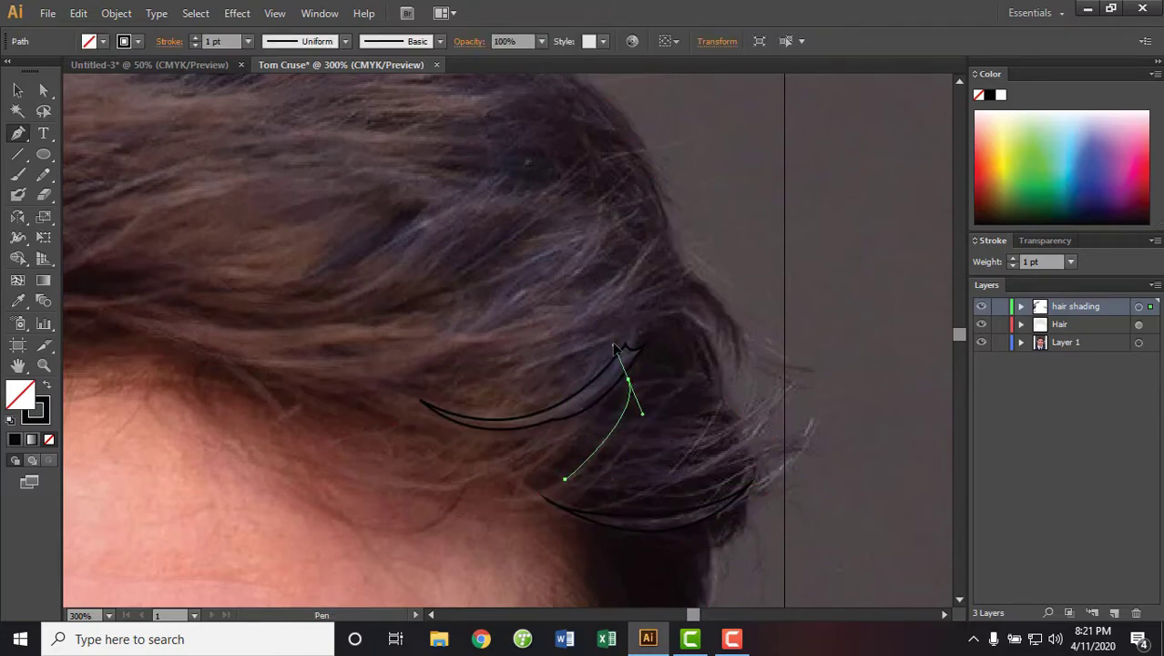
pyautogui.moveTo(616, 347); pyautogui.dragTo(638, 356)
pyautogui.moveTo(565, 478); pyautogui.dragTo(550, 476)
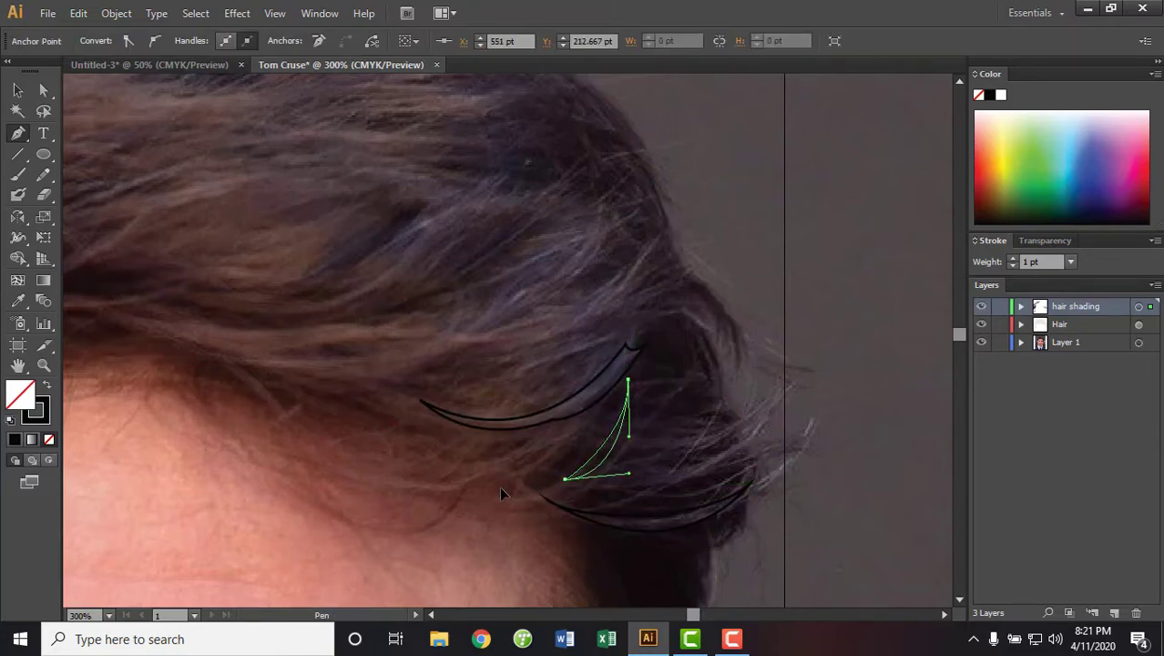
pyautogui.moveTo(627, 383); pyautogui.dragTo(632, 510)
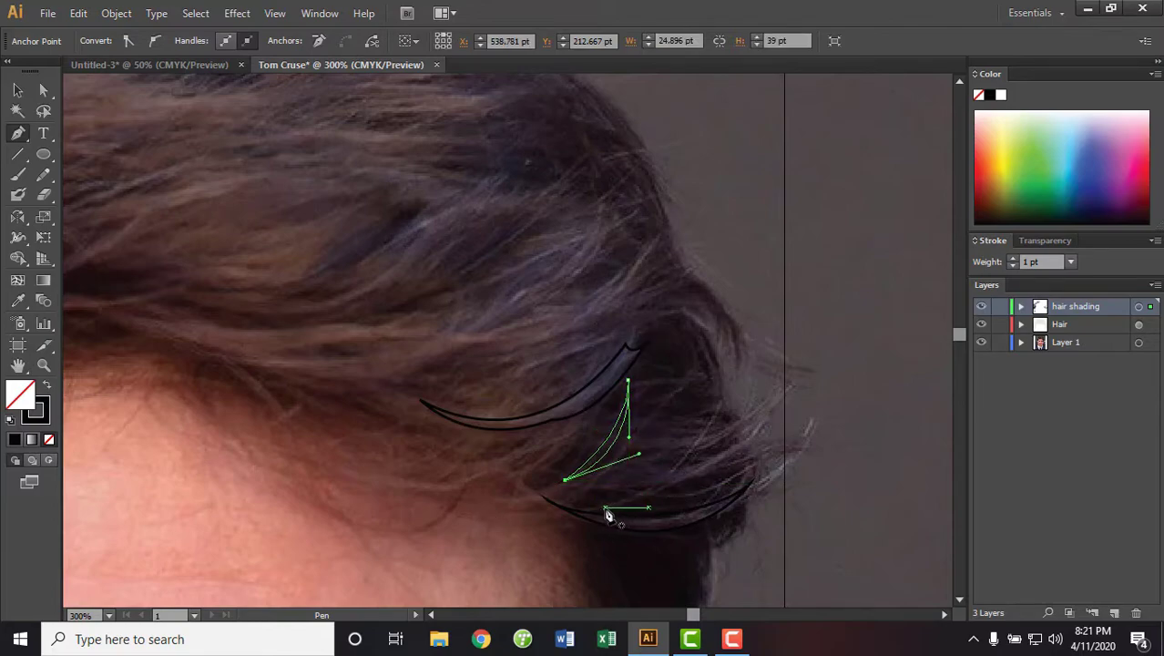
# Draw a closed zigzag strand at the front tip of the crown, then pan to mid-hair
pyautogui.moveTo(612, 485)
pyautogui.mouseDown()
pyautogui.moveTo(579, 485)
pyautogui.moveTo(600, 493)
pyautogui.mouseUp()
pyautogui.moveTo(677, 390); pyautogui.dragTo(690, 369)
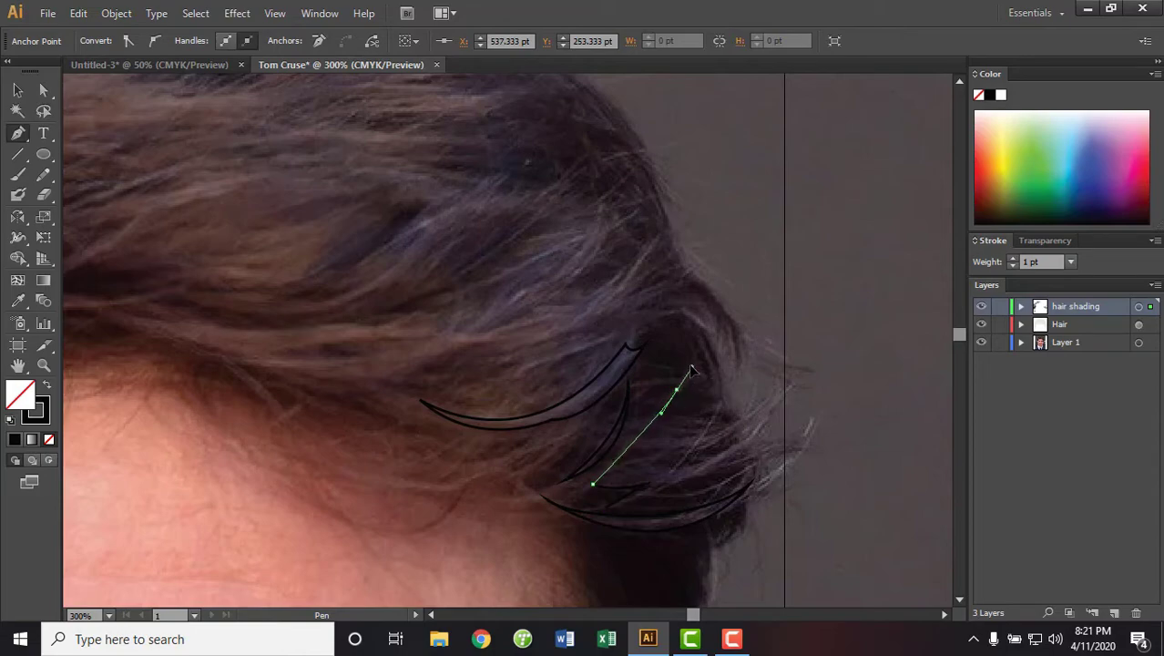
pyautogui.moveTo(685, 421); pyautogui.dragTo(733, 430)
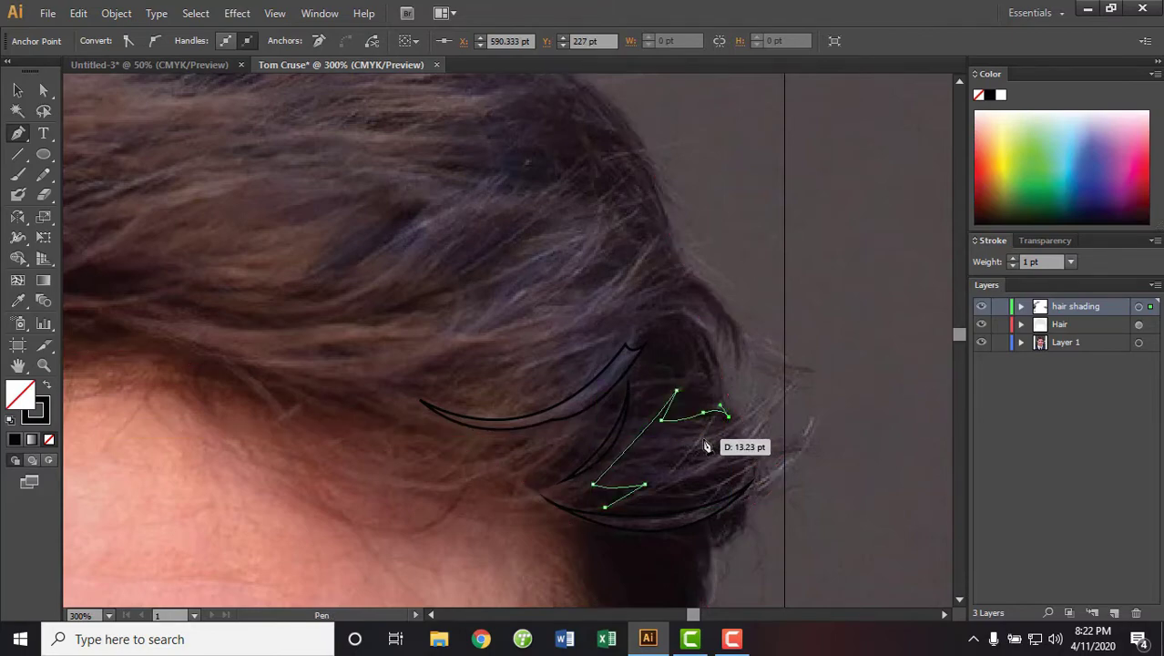
pyautogui.moveTo(702, 439); pyautogui.dragTo(714, 440)
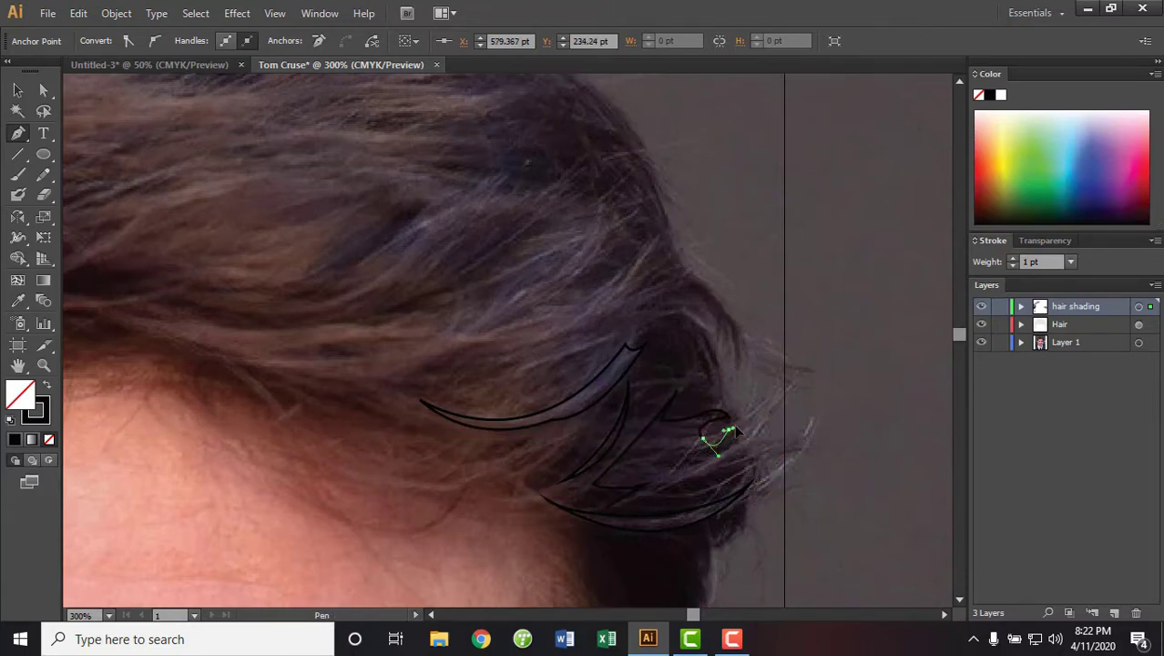
pyautogui.press('ctrl')
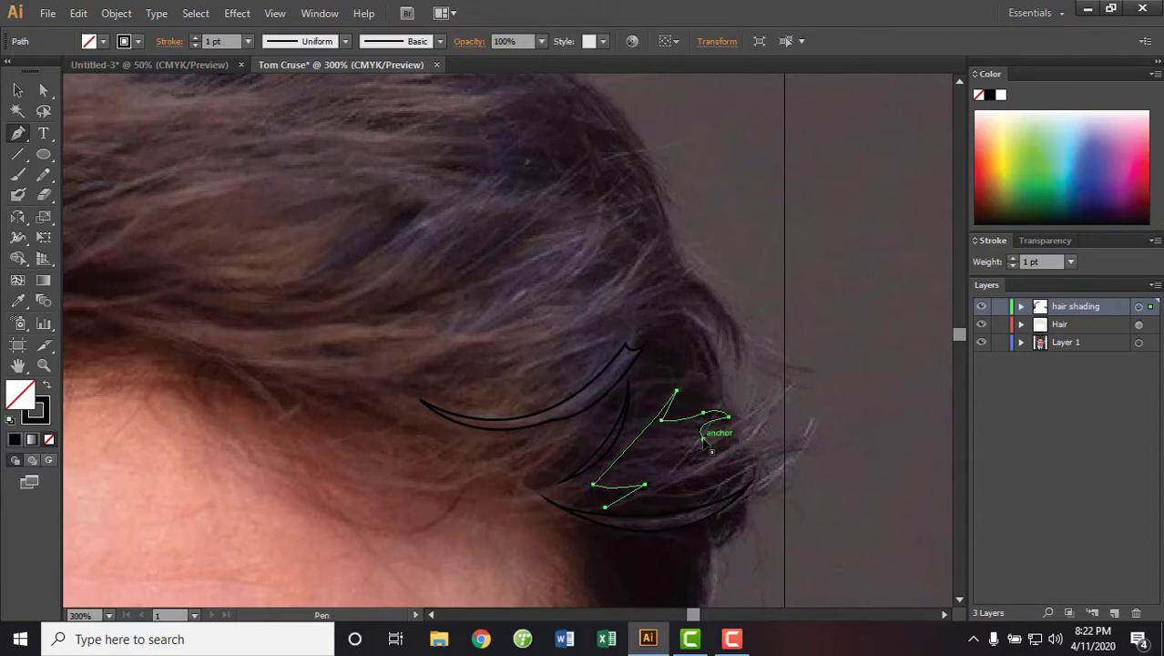
pyautogui.moveTo(704, 445)
pyautogui.mouseDown()
pyautogui.moveTo(740, 446)
pyautogui.moveTo(694, 458)
pyautogui.moveTo(729, 458)
pyautogui.moveTo(692, 497)
pyautogui.moveTo(575, 515)
pyautogui.mouseUp()
pyautogui.moveTo(581, 327)
pyautogui.mouseDown()
pyautogui.moveTo(595, 403)
pyautogui.moveTo(757, 286)
pyautogui.moveTo(579, 358)
pyautogui.mouseUp()
# Draw a large strand outline in the middle hair with sharp corner anchors
pyautogui.moveTo(319, 367); pyautogui.dragTo(411, 324)
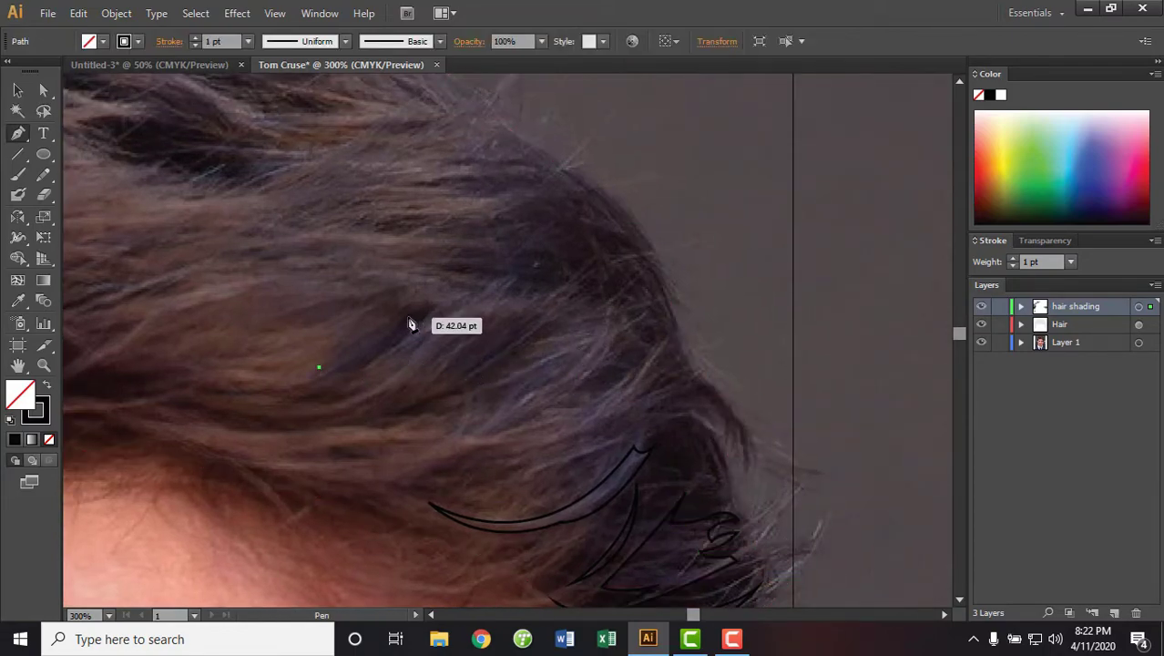
pyautogui.click(466, 281)
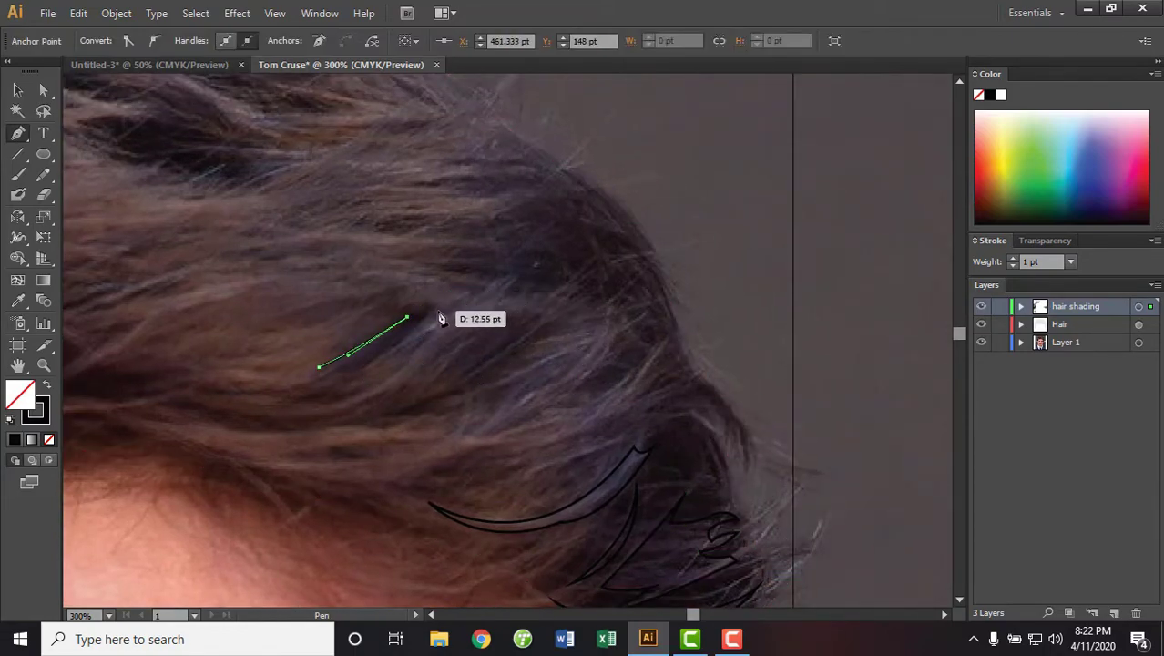
pyautogui.moveTo(429, 318); pyautogui.dragTo(436, 352)
pyautogui.click(428, 318)
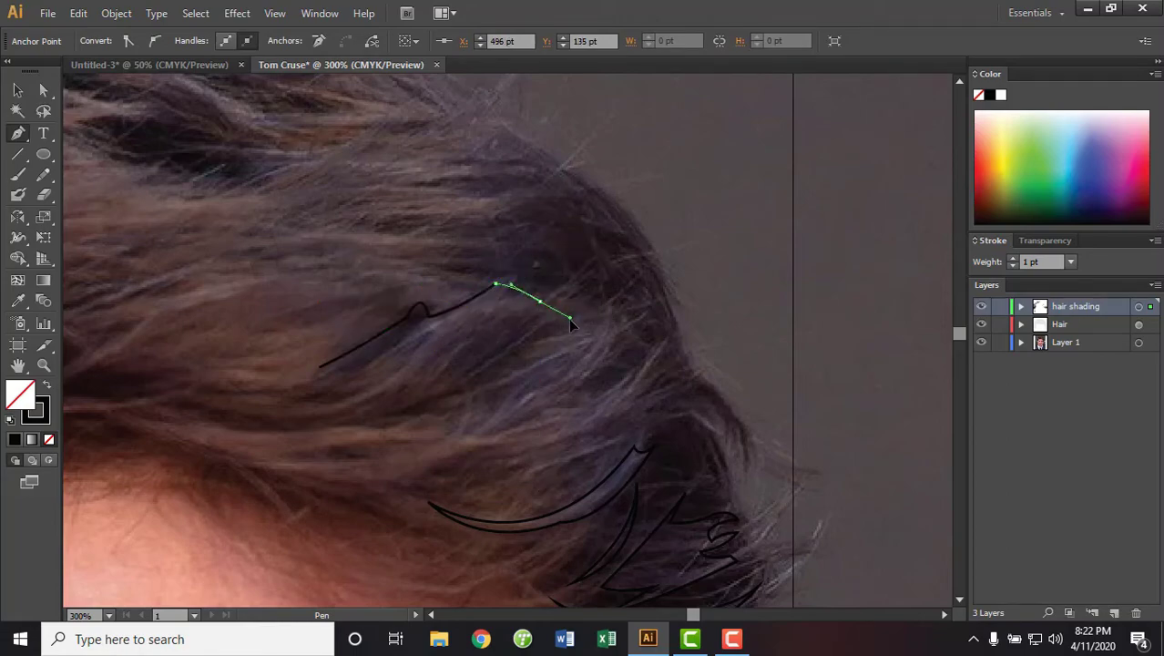
pyautogui.moveTo(570, 319)
pyautogui.mouseDown()
pyautogui.moveTo(558, 325)
pyautogui.moveTo(613, 317)
pyautogui.moveTo(606, 373)
pyautogui.moveTo(577, 398)
pyautogui.mouseUp()
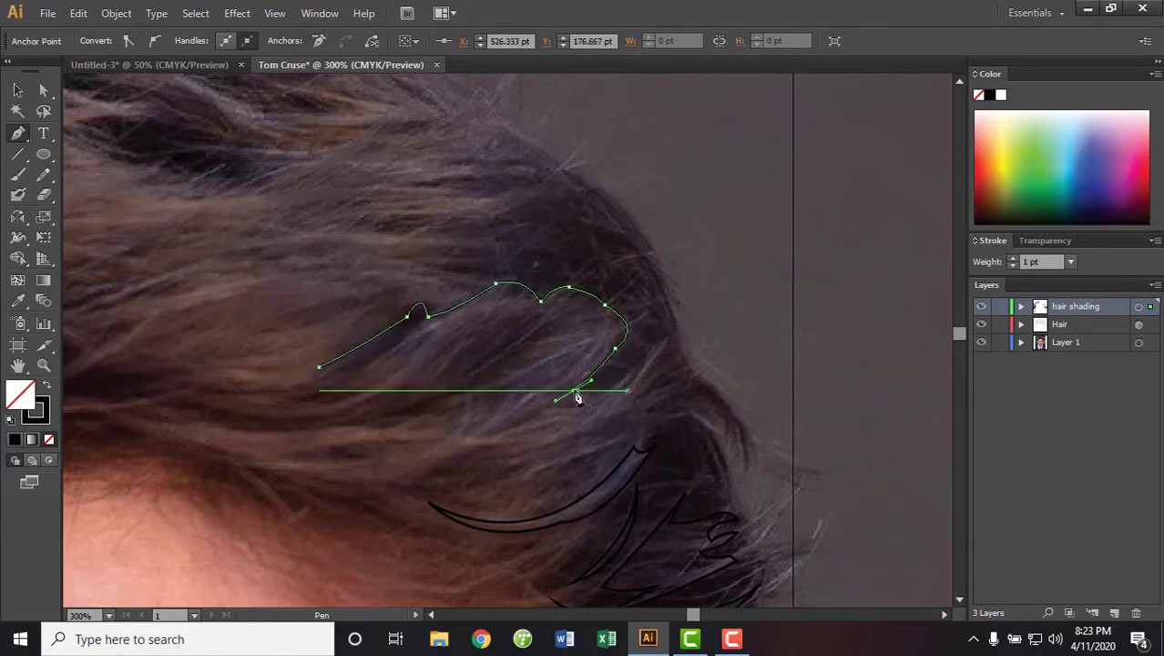
pyautogui.moveTo(500, 430)
pyautogui.mouseDown()
pyautogui.moveTo(440, 424)
pyautogui.moveTo(438, 412)
pyautogui.mouseUp()
pyautogui.keyDown('ctrl'); pyautogui.click(573, 383); pyautogui.keyUp('ctrl')
# Add several small curved inner strands and a long closed strand inside the cluster
pyautogui.click(564, 375)
pyautogui.moveTo(565, 375); pyautogui.dragTo(580, 357)
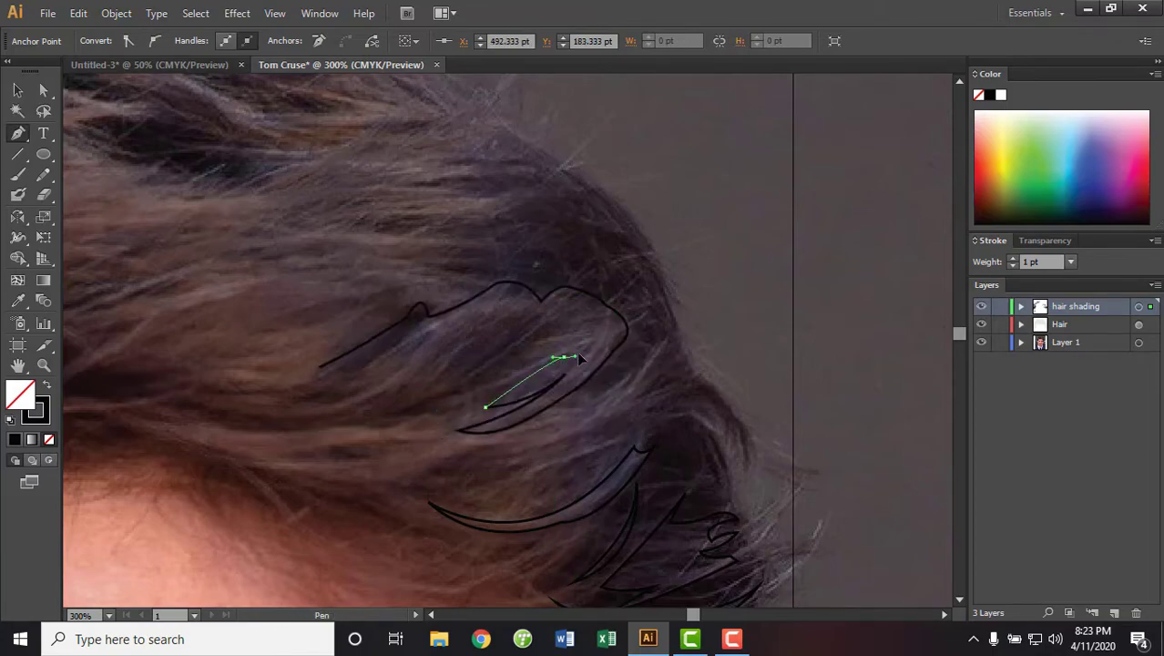
pyautogui.keyDown('ctrl'); pyautogui.click(564, 351); pyautogui.keyUp('ctrl')
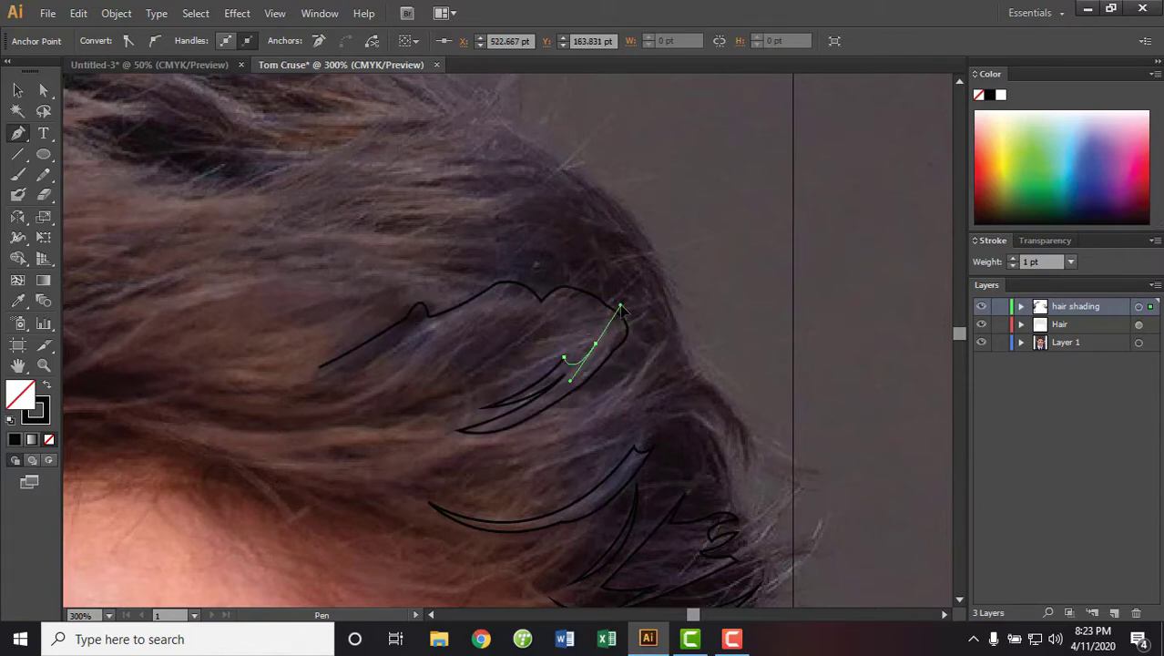
pyautogui.moveTo(541, 319)
pyautogui.mouseDown()
pyautogui.moveTo(541, 330)
pyautogui.moveTo(555, 323)
pyautogui.mouseUp()
pyautogui.click(499, 312)
pyautogui.moveTo(483, 366); pyautogui.dragTo(484, 376)
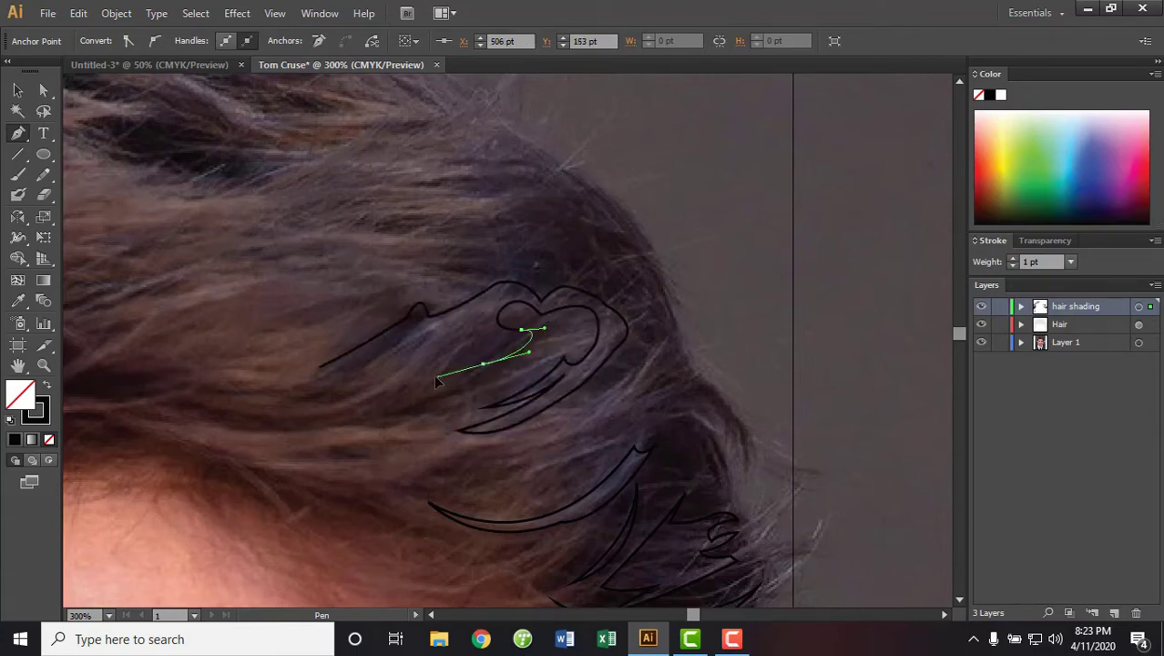
pyautogui.moveTo(483, 318)
pyautogui.mouseDown()
pyautogui.moveTo(450, 315)
pyautogui.moveTo(416, 290)
pyautogui.moveTo(440, 328)
pyautogui.moveTo(405, 368)
pyautogui.moveTo(412, 350)
pyautogui.mouseUp()
pyautogui.keyDown('ctrl'); pyautogui.click(442, 332); pyautogui.keyUp('ctrl')
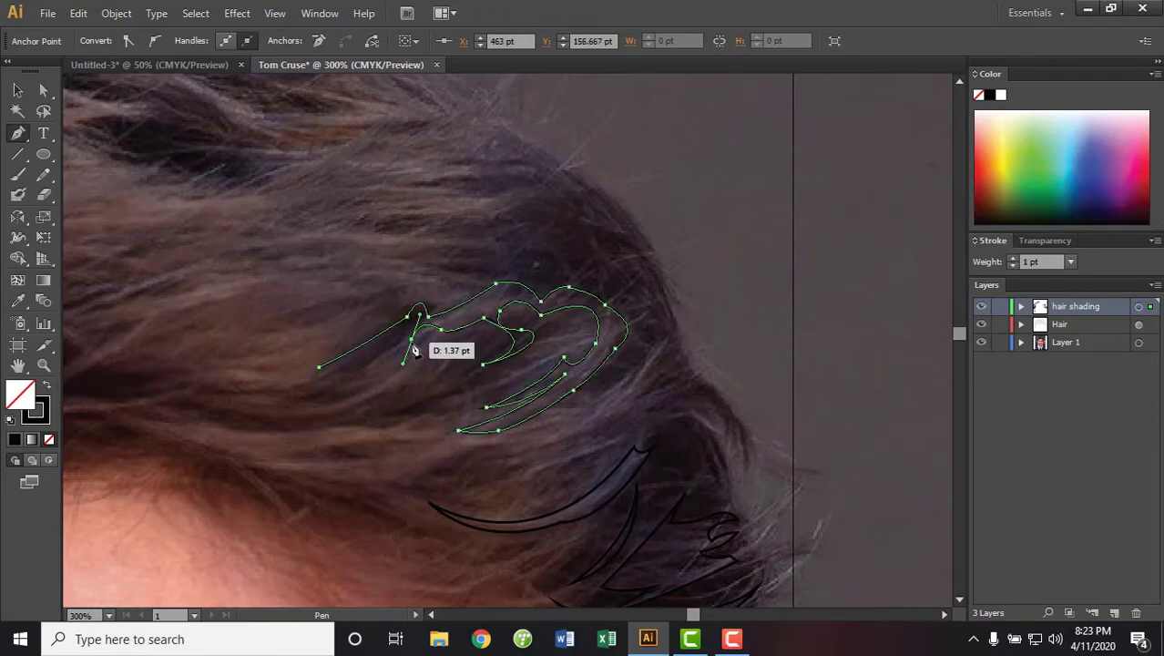
pyautogui.click(319, 368)
pyautogui.moveTo(601, 441); pyautogui.dragTo(603, 391)
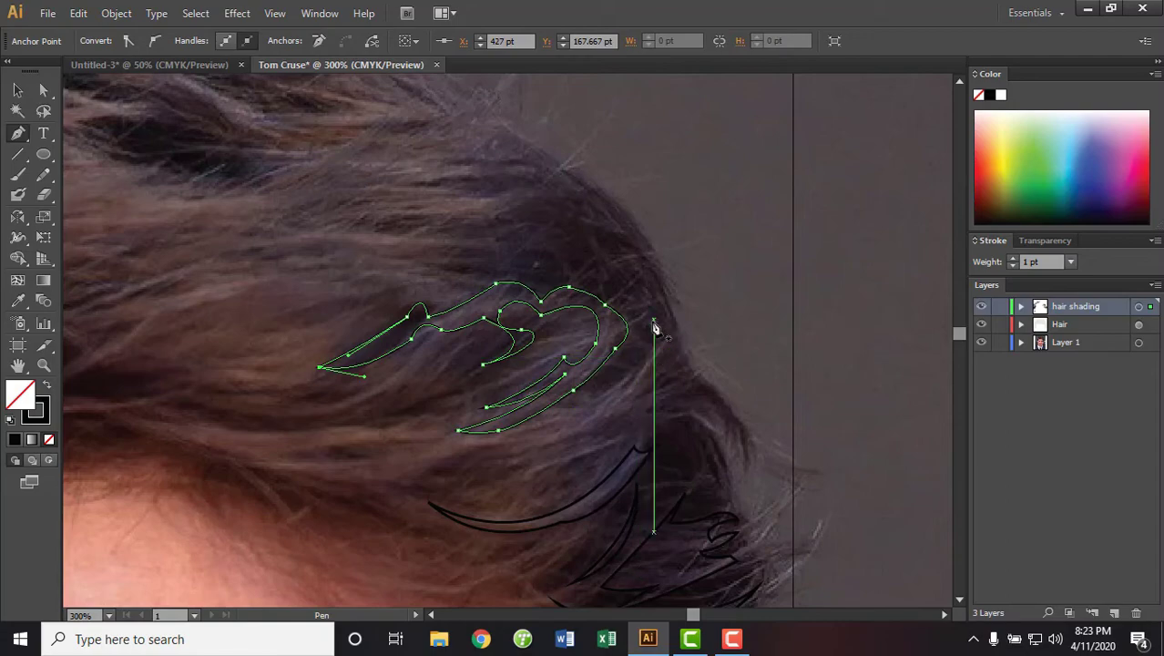
# Draw a closed zigzag strand higher up on the hair
pyautogui.scroll(3, 654, 327)
pyautogui.hscroll(-5, 654, 328)
pyautogui.moveTo(343, 271); pyautogui.dragTo(526, 287)
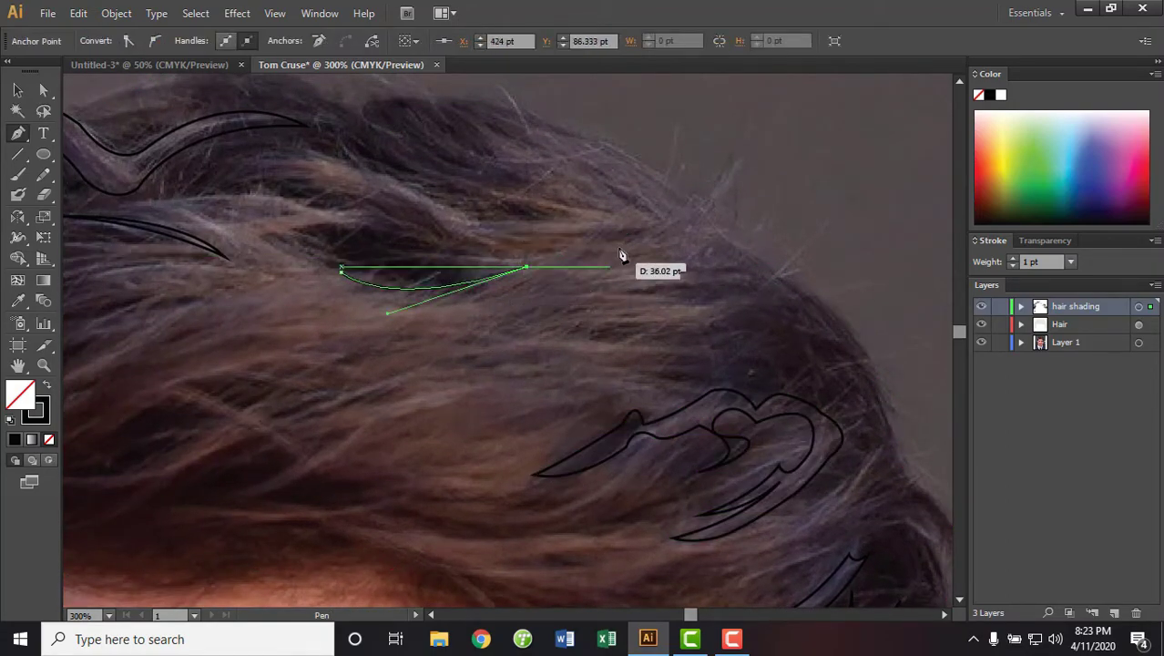
pyautogui.moveTo(665, 222); pyautogui.dragTo(623, 260)
pyautogui.moveTo(613, 216); pyautogui.dragTo(642, 190)
pyautogui.click(569, 280)
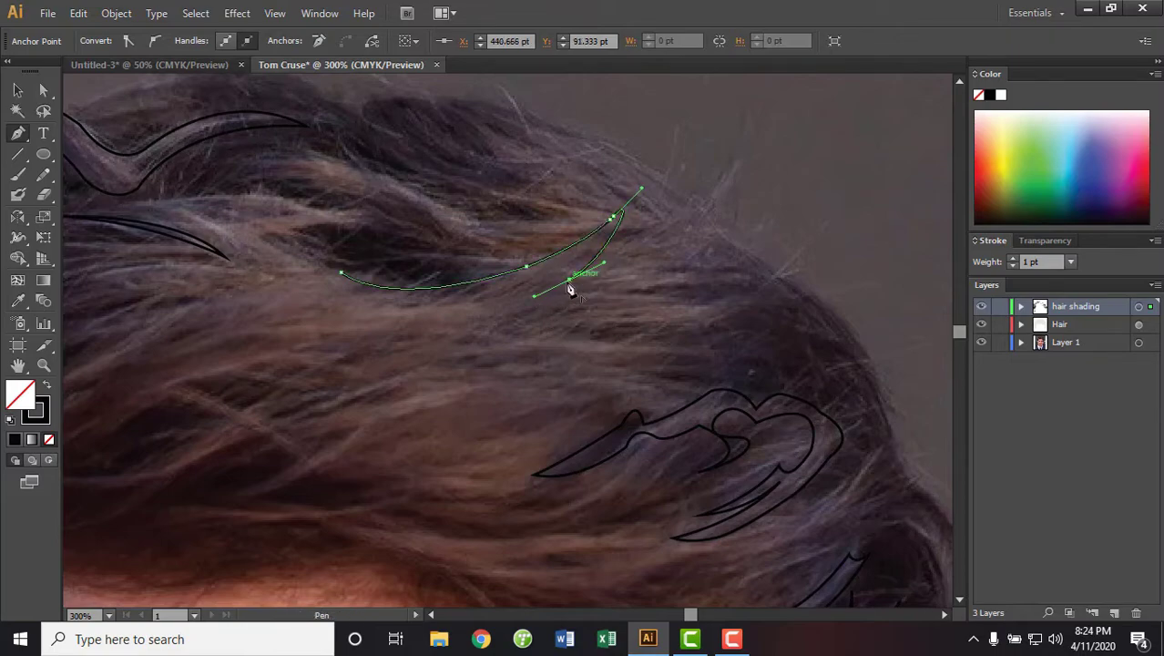
pyautogui.moveTo(642, 271); pyautogui.dragTo(698, 262)
pyautogui.moveTo(598, 302)
pyautogui.mouseDown()
pyautogui.moveTo(593, 318)
pyautogui.moveTo(430, 306)
pyautogui.mouseUp()
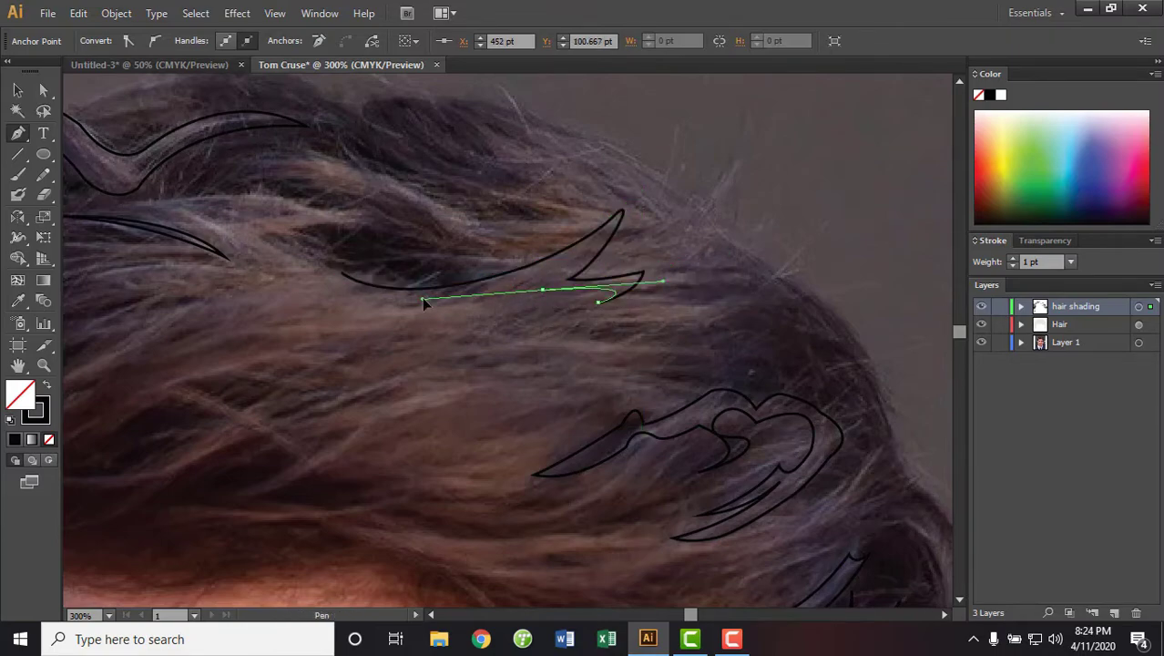
pyautogui.moveTo(547, 270)
pyautogui.mouseDown()
pyautogui.moveTo(493, 299)
pyautogui.moveTo(548, 283)
pyautogui.mouseUp()
pyautogui.moveTo(344, 280); pyautogui.dragTo(209, 224)
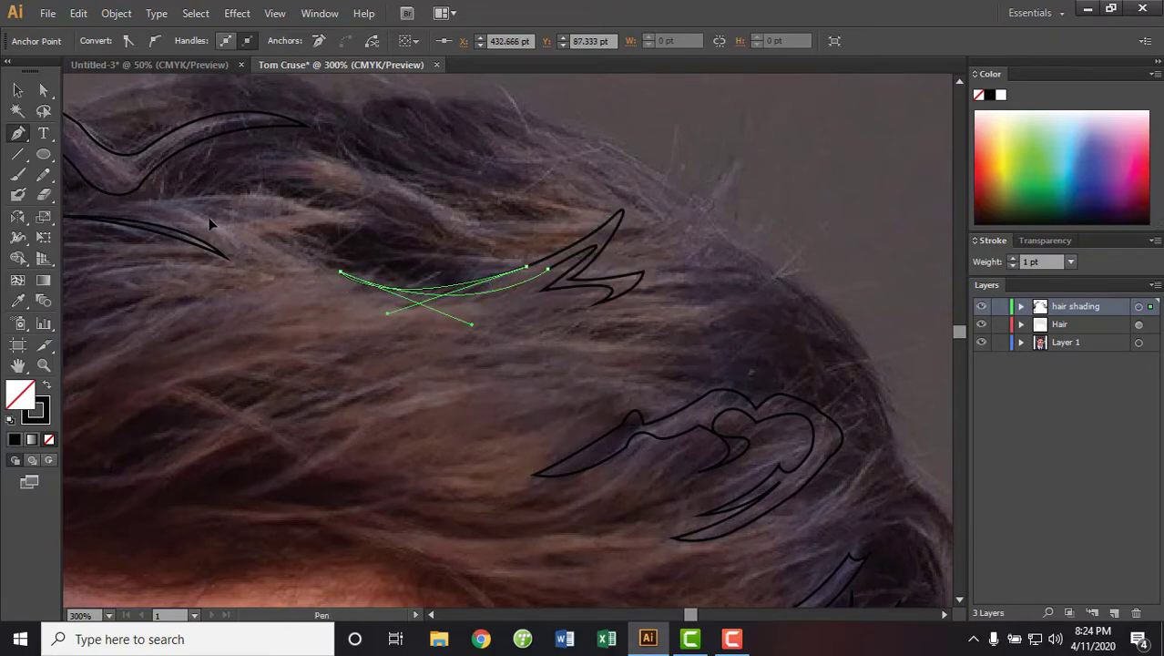
# Draw a closed hooked strand curling along the crown's upper right edge
pyautogui.moveTo(464, 396)
pyautogui.mouseDown()
pyautogui.moveTo(614, 467)
pyautogui.moveTo(492, 505)
pyautogui.mouseUp()
pyautogui.click(526, 303)
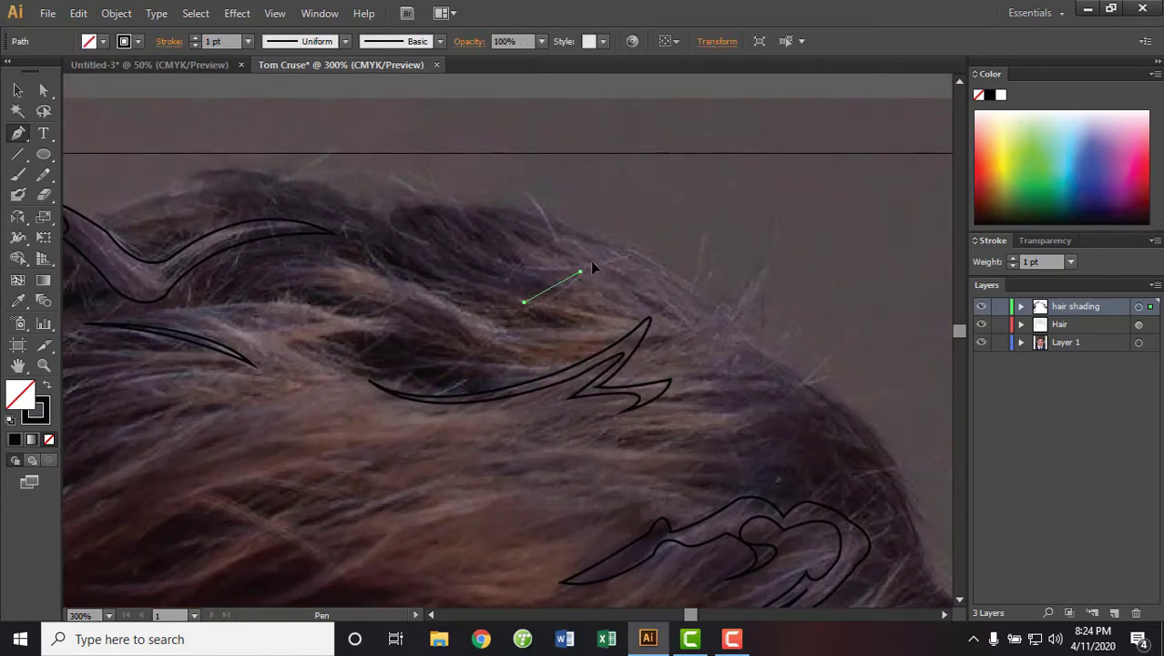
pyautogui.moveTo(581, 271)
pyautogui.mouseDown()
pyautogui.moveTo(586, 285)
pyautogui.moveTo(638, 281)
pyautogui.moveTo(518, 282)
pyautogui.mouseUp()
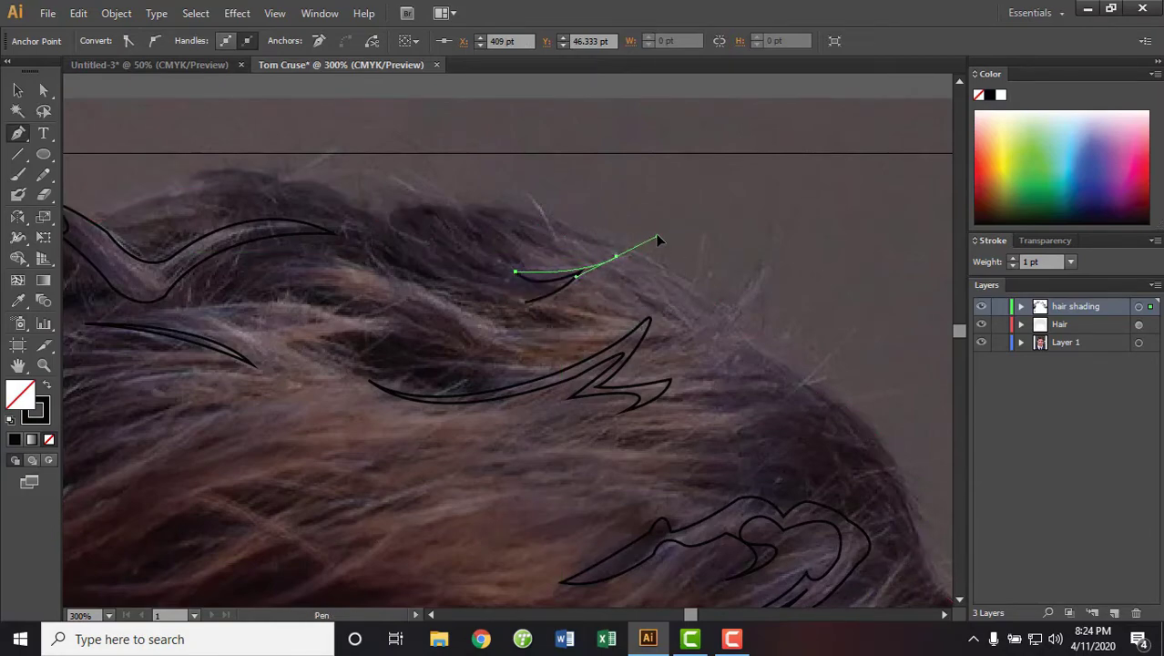
pyautogui.moveTo(659, 240); pyautogui.dragTo(692, 293)
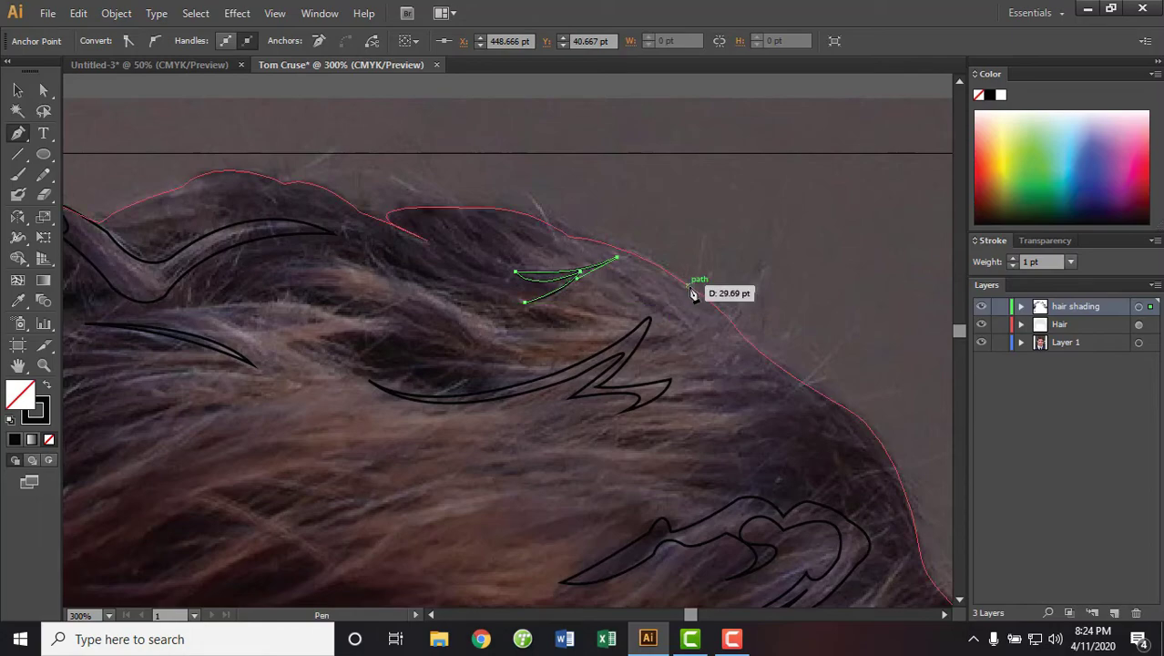
pyautogui.click(689, 287)
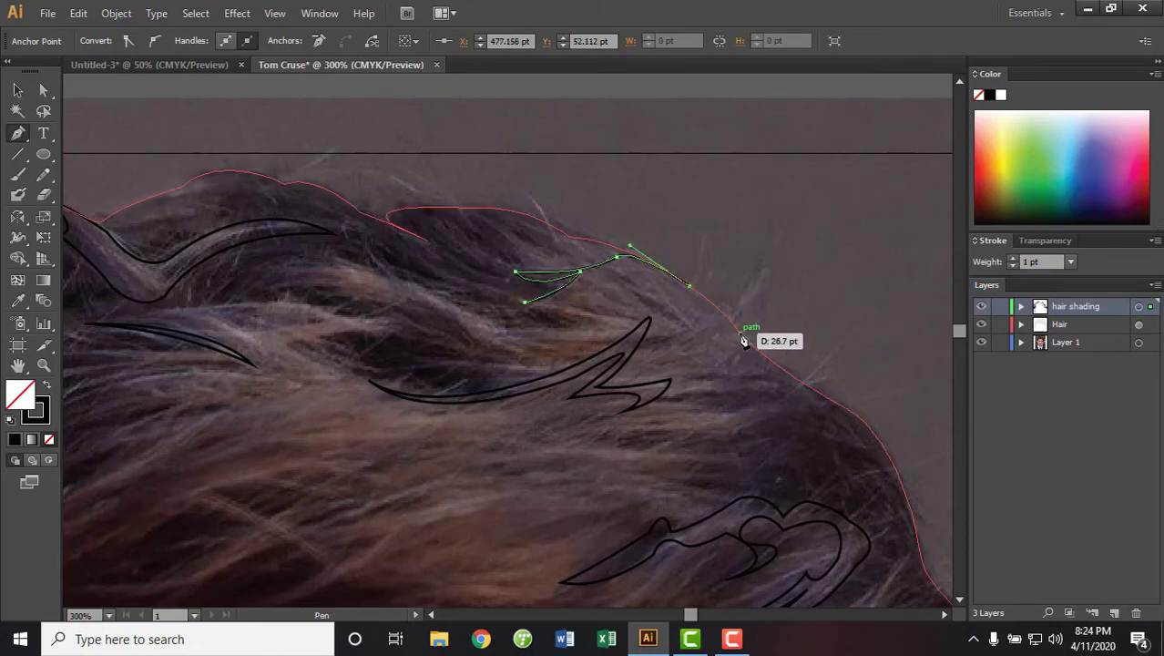
pyautogui.moveTo(740, 334)
pyautogui.mouseDown()
pyautogui.moveTo(720, 369)
pyautogui.moveTo(620, 354)
pyautogui.mouseUp()
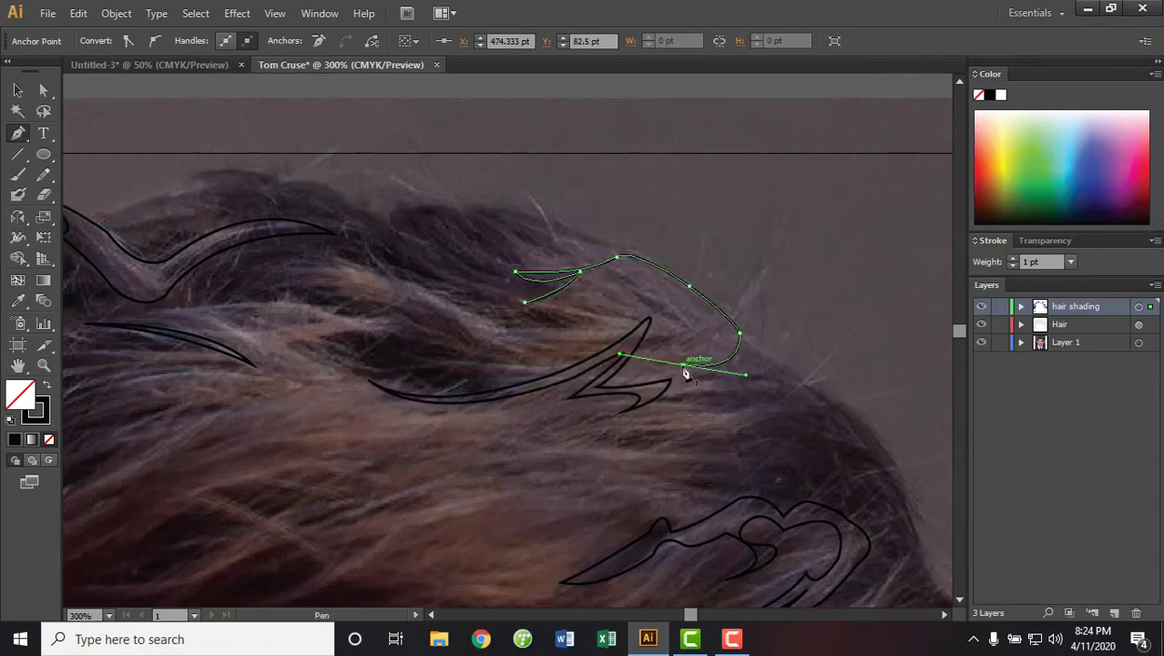
pyautogui.moveTo(660, 316); pyautogui.dragTo(601, 270)
pyautogui.moveTo(671, 322); pyautogui.dragTo(662, 321)
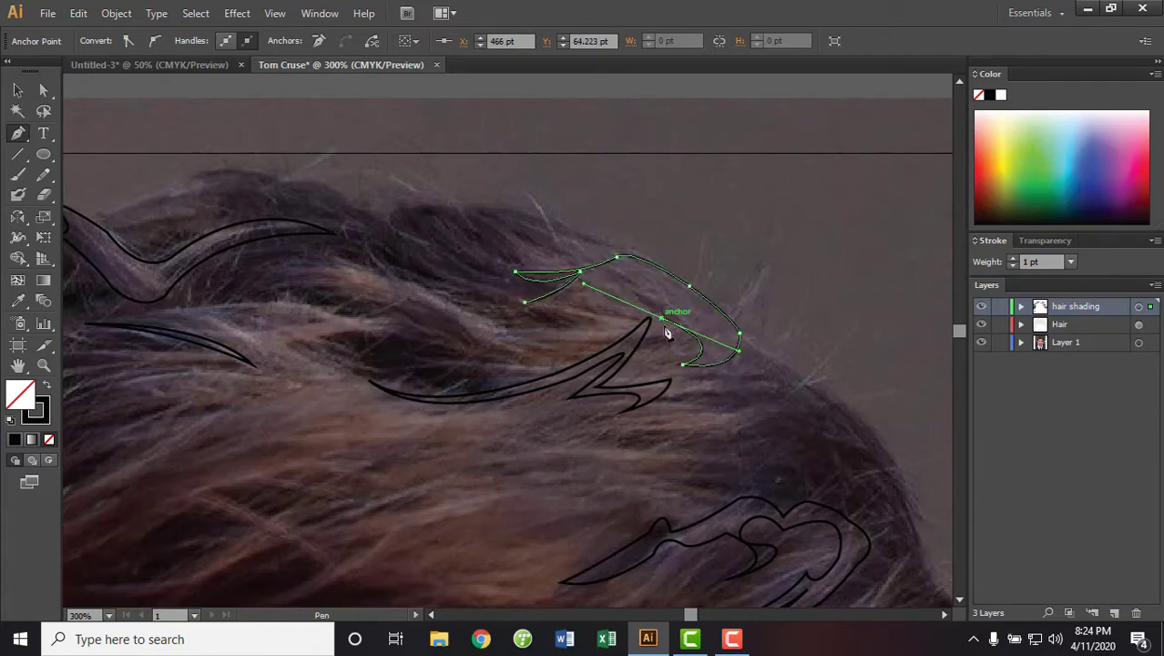
pyautogui.moveTo(587, 317); pyautogui.dragTo(606, 354)
pyautogui.click(587, 319)
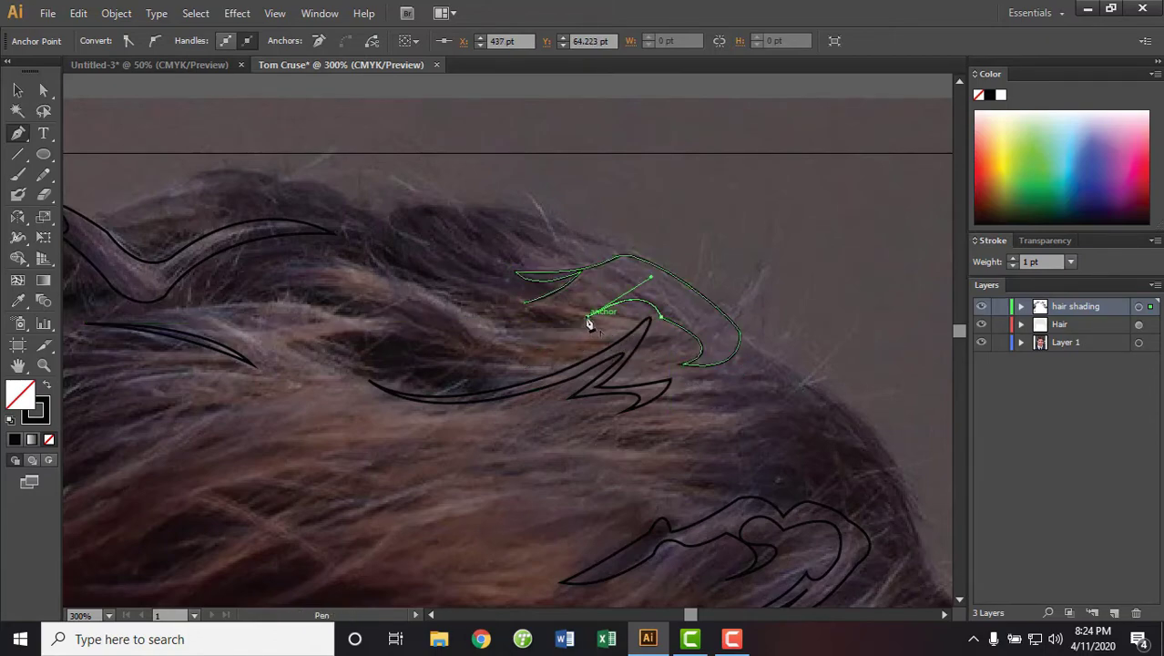
pyautogui.moveTo(524, 302); pyautogui.dragTo(532, 312)
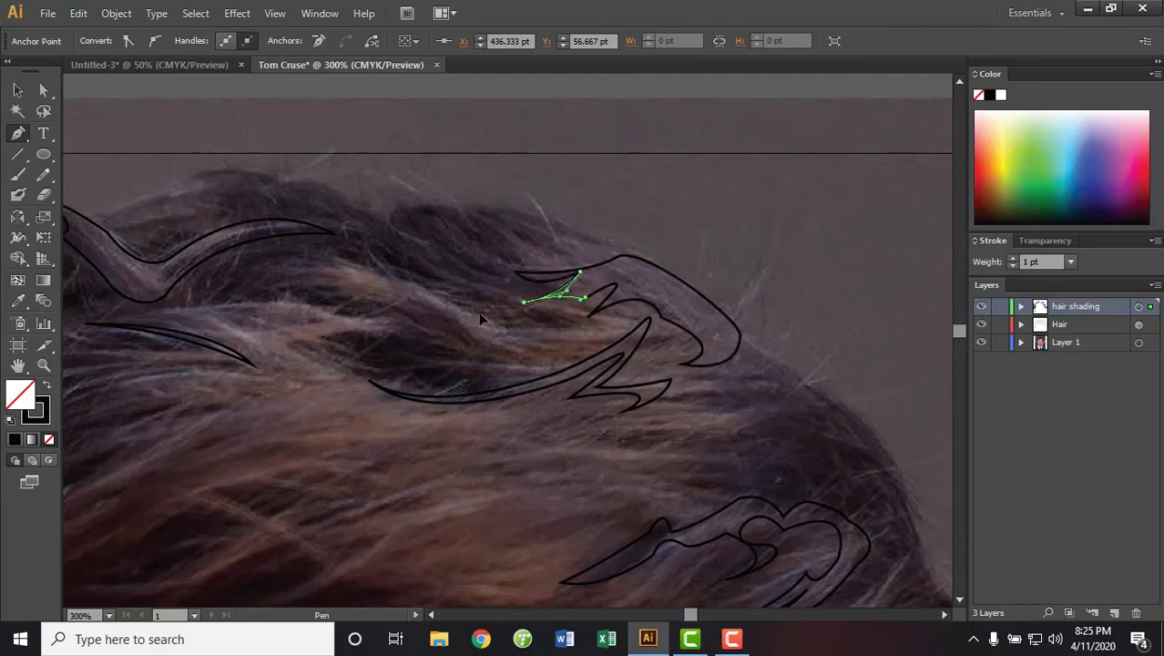
pyautogui.moveTo(592, 381)
pyautogui.mouseDown()
pyautogui.moveTo(626, 244)
pyautogui.moveTo(663, 248)
pyautogui.moveTo(787, 307)
pyautogui.moveTo(680, 268)
pyautogui.mouseUp()
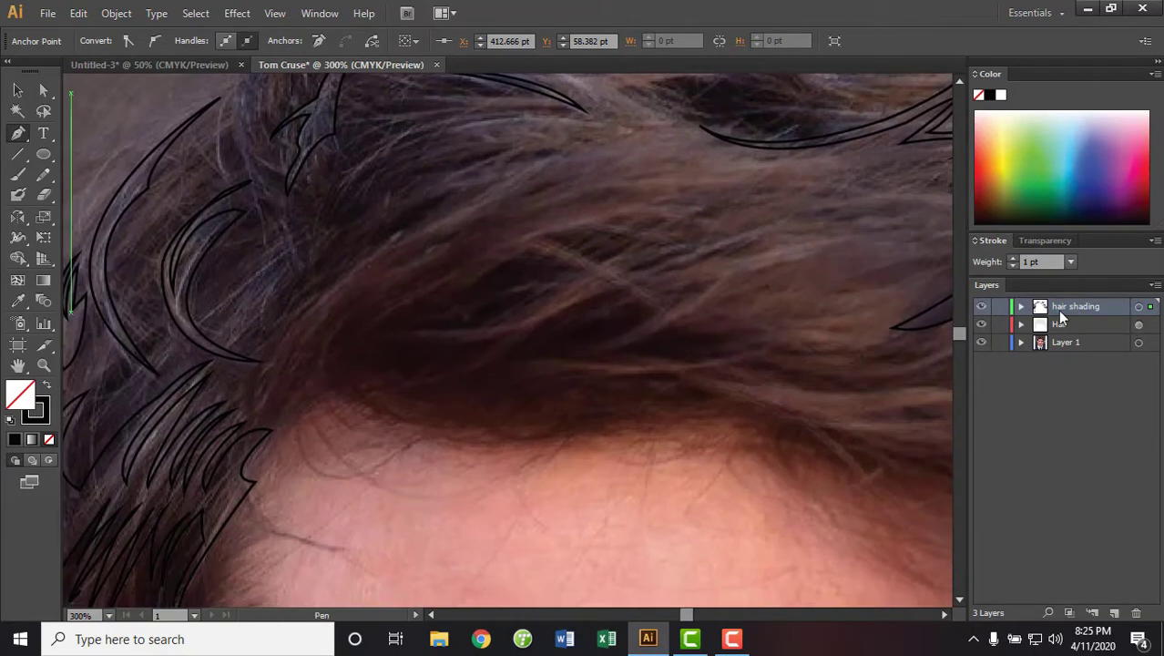
# Rename the hair shading layer to '1st hair shading'
pyautogui.doubleClick(1068, 307)
pyautogui.click(1056, 307)
pyautogui.write('1st')
pyautogui.press('Return')
pyautogui.hotkey('ctrl', '-')
pyautogui.hotkey('ctrl', '-')
pyautogui.hotkey('ctrl', '-')
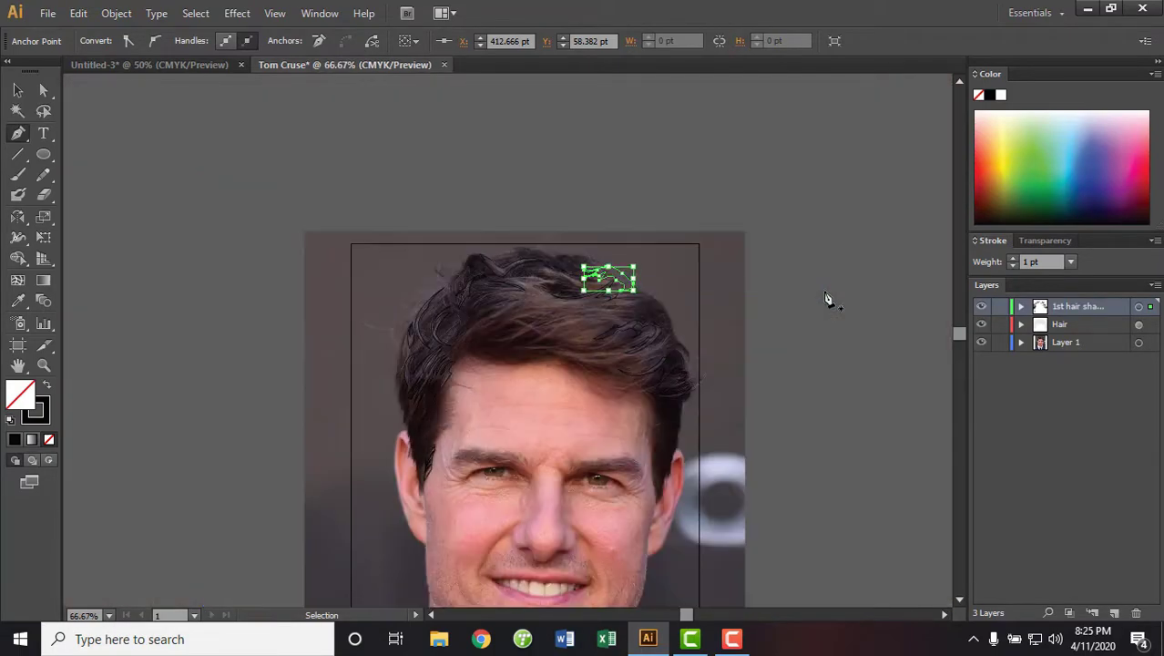
# Hide the reference photo layer and set the hair silhouette to 100% opacity
pyautogui.click(981, 342)
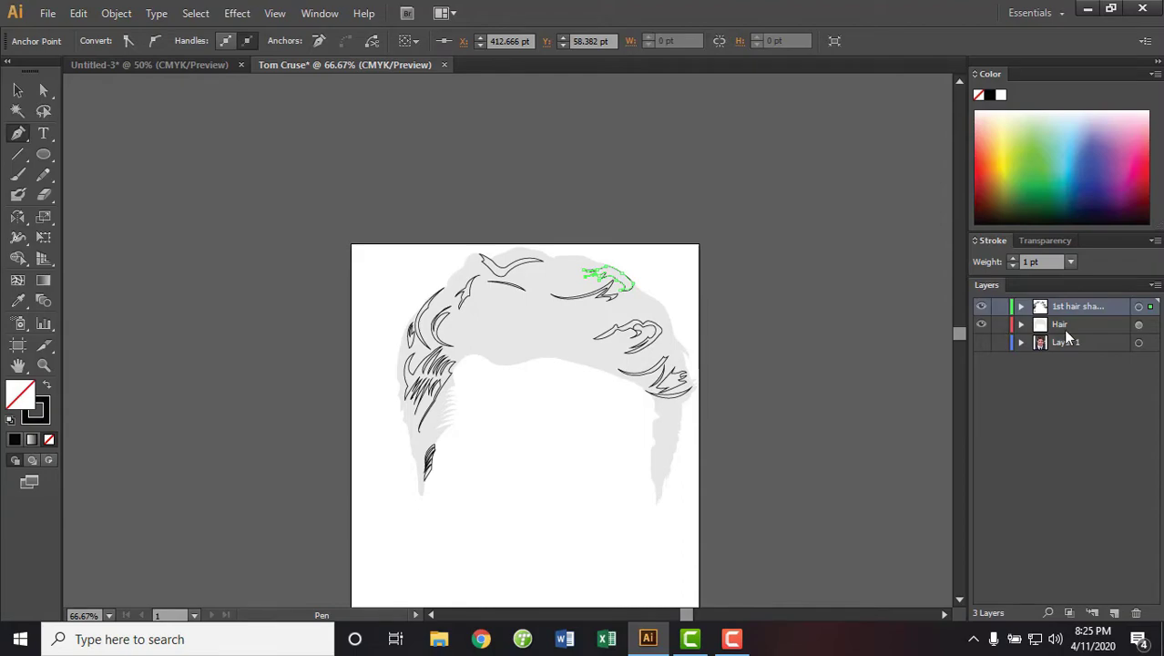
pyautogui.click(1147, 326)
pyautogui.click(1048, 240)
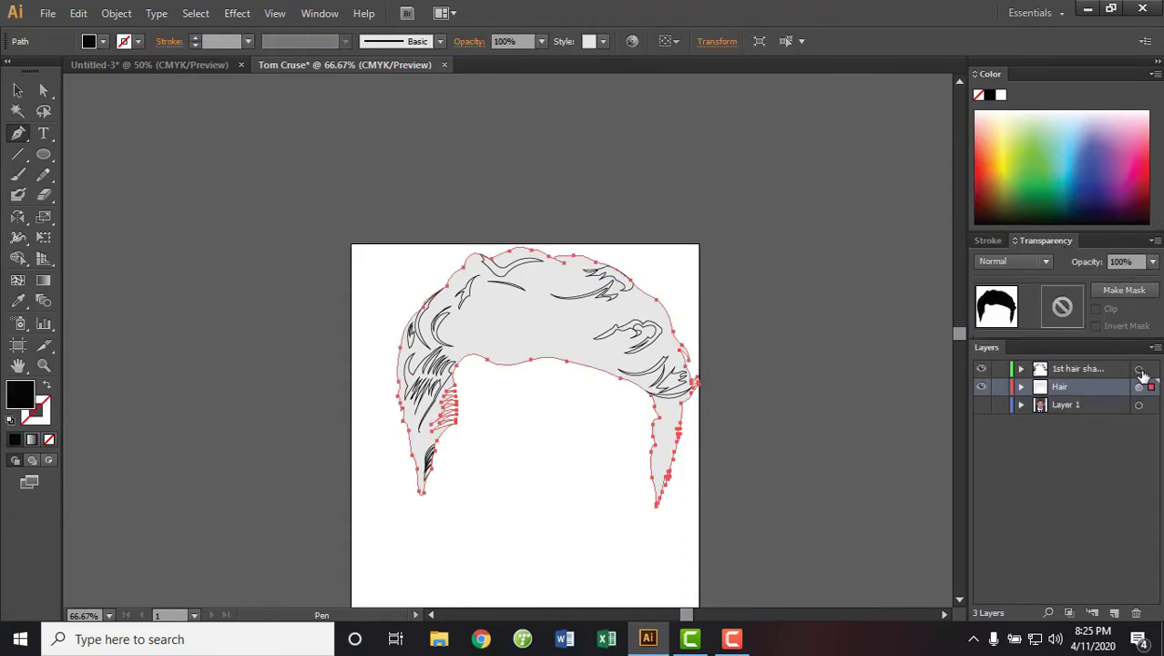
pyautogui.click(1152, 261)
pyautogui.click(1136, 468)
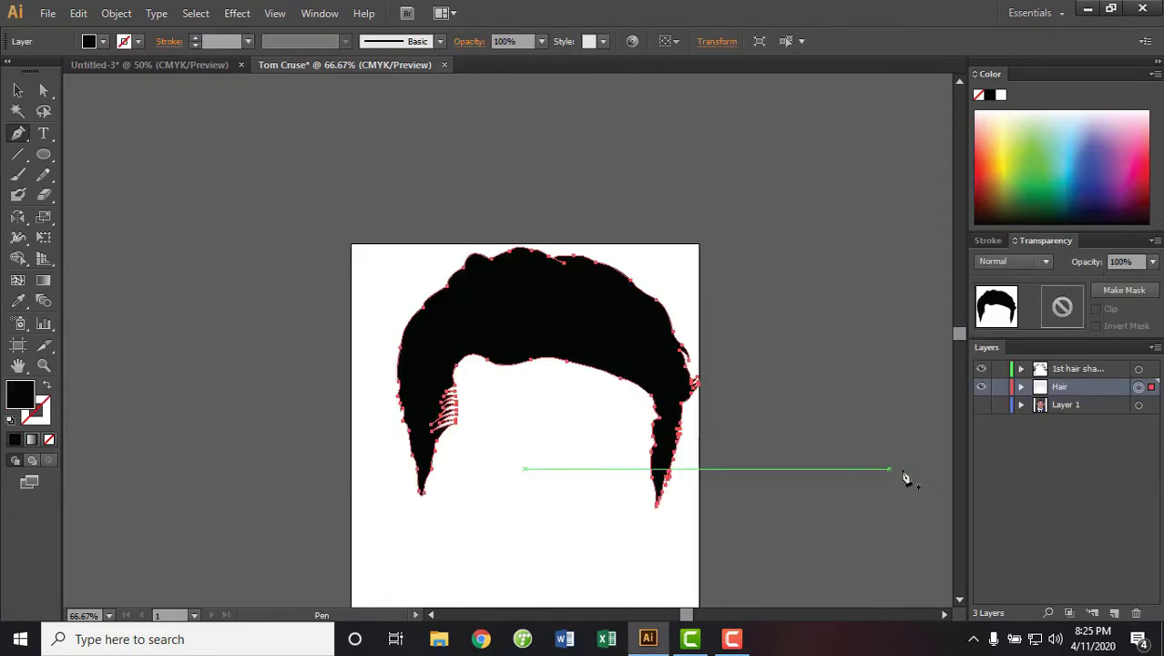
# Fill the 1st hair shading strands with grey #848280, then deselect
pyautogui.click(1139, 369)
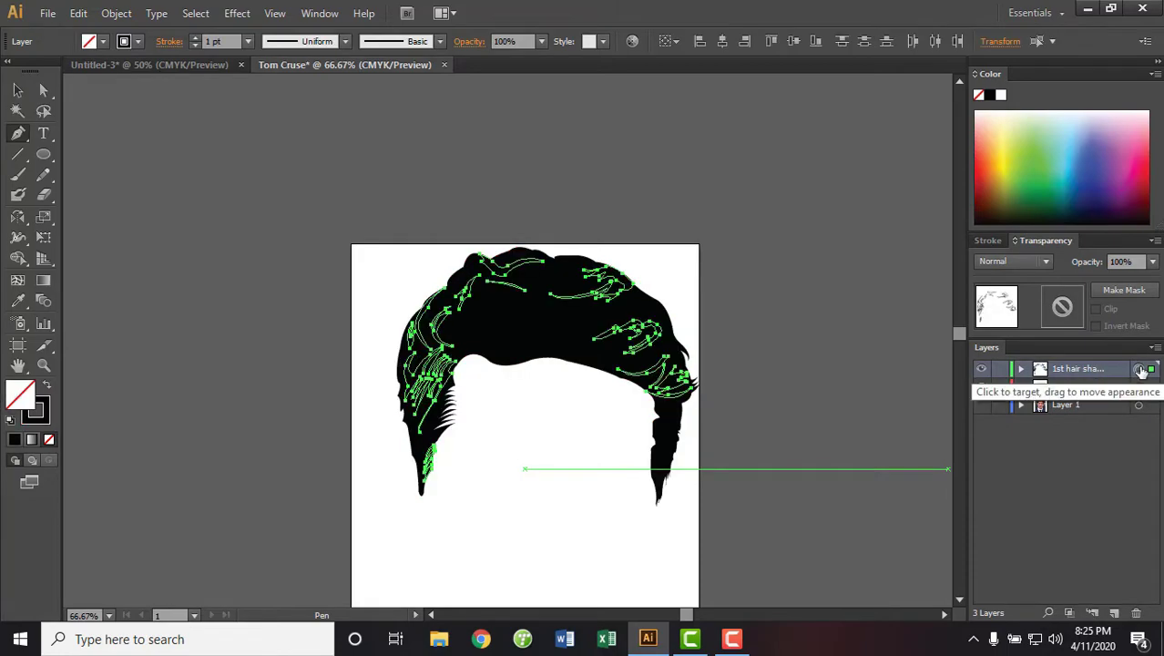
pyautogui.click(14, 439)
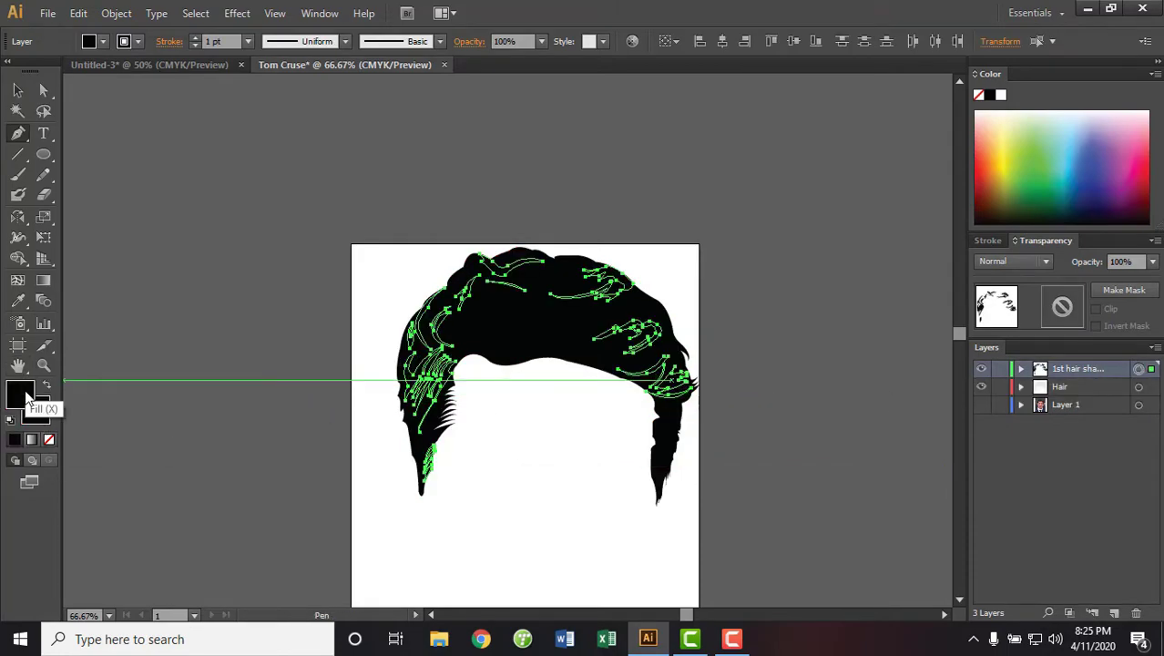
pyautogui.doubleClick(20, 394)
pyautogui.moveTo(683, 270); pyautogui.dragTo(632, 248)
pyautogui.click(1032, 152)
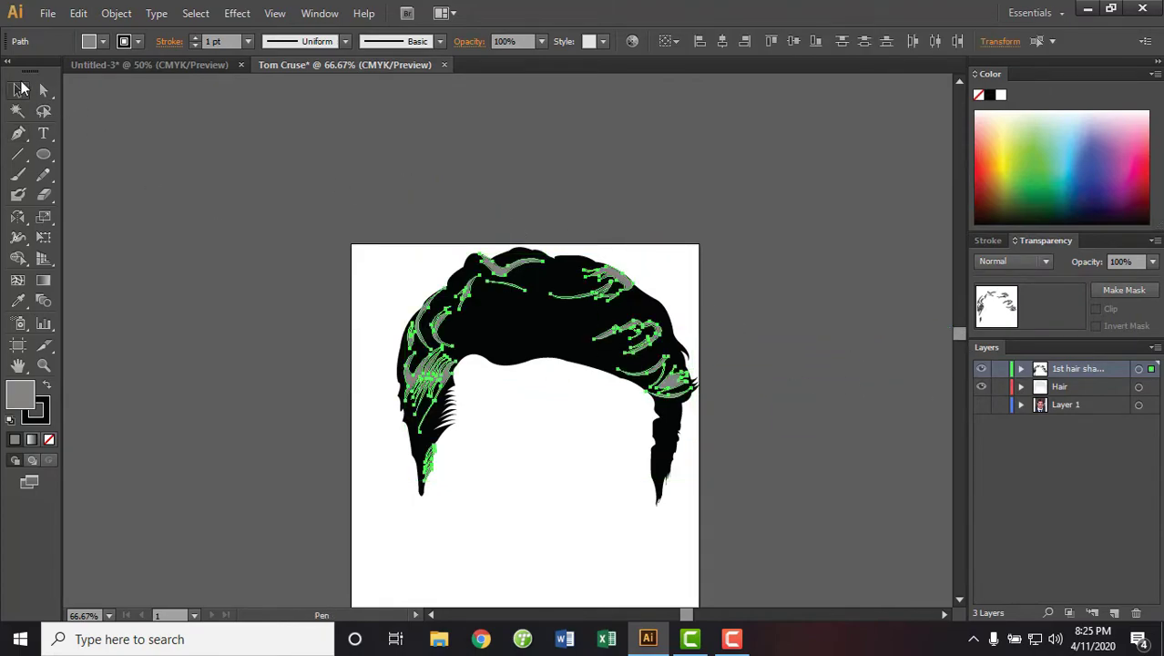
pyautogui.click(20, 89)
pyautogui.click(819, 524)
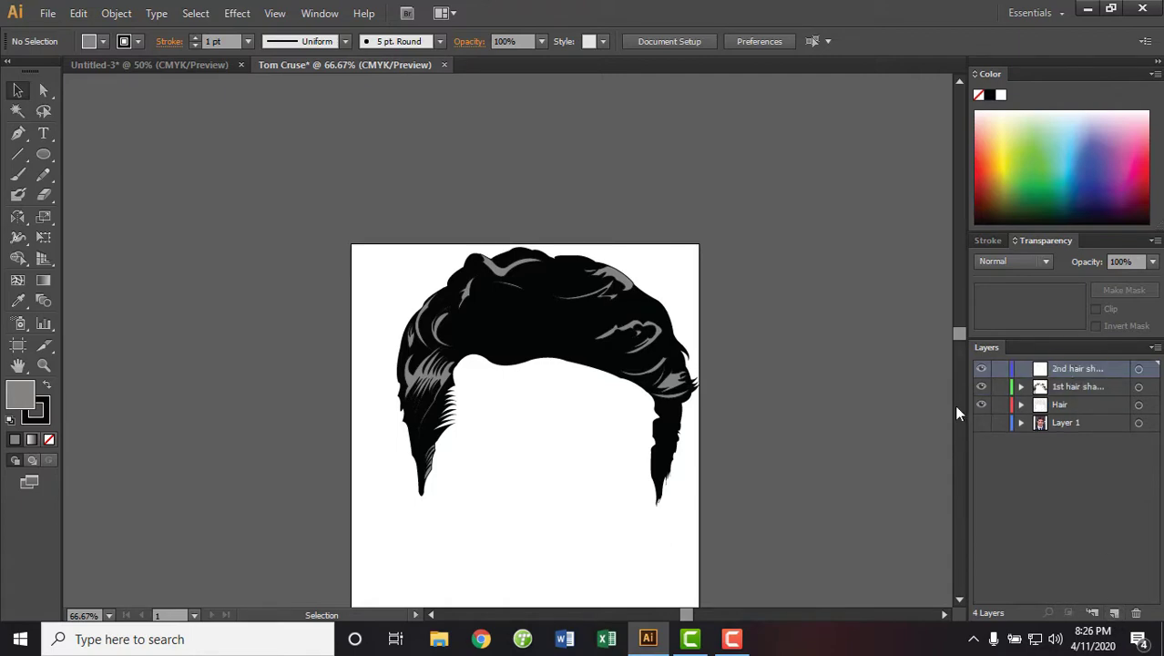
# Set the Hair layer to 20% opacity, show Layer 1, zoom to the hairline, target 2nd hair shading
pyautogui.click(1138, 405)
pyautogui.click(1152, 261)
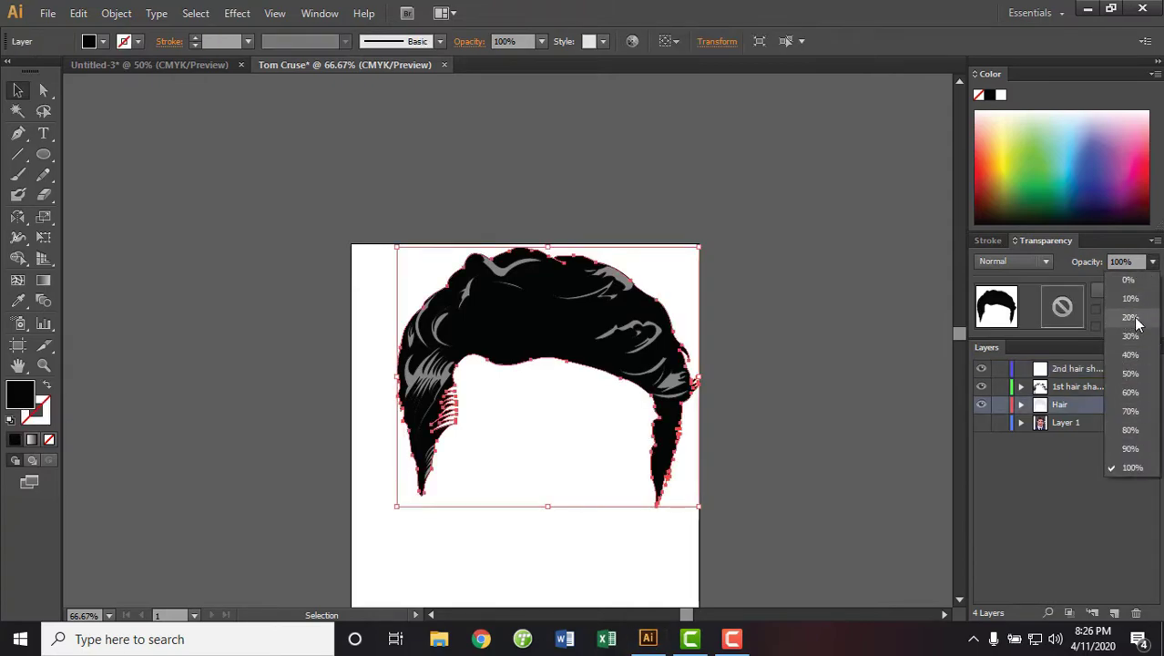
pyautogui.click(1132, 320)
pyautogui.click(981, 422)
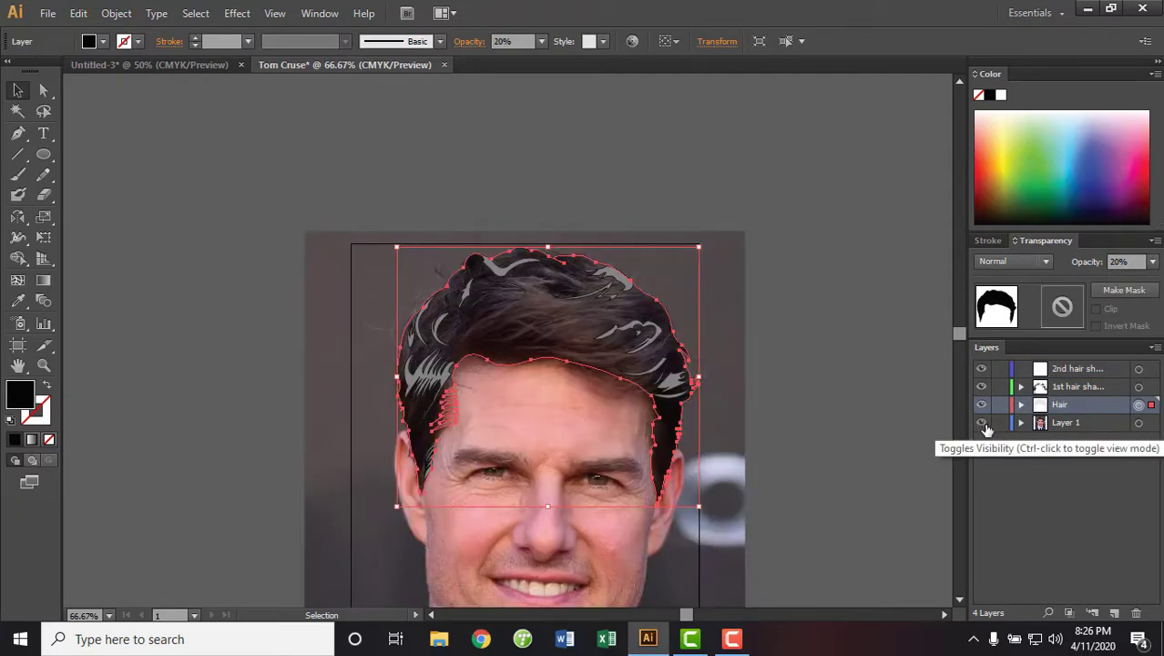
pyautogui.hotkey('ctrl', '=')
pyautogui.hotkey('ctrl', '=')
pyautogui.hotkey('ctrl', '=')
pyautogui.moveTo(556, 343); pyautogui.dragTo(584, 416)
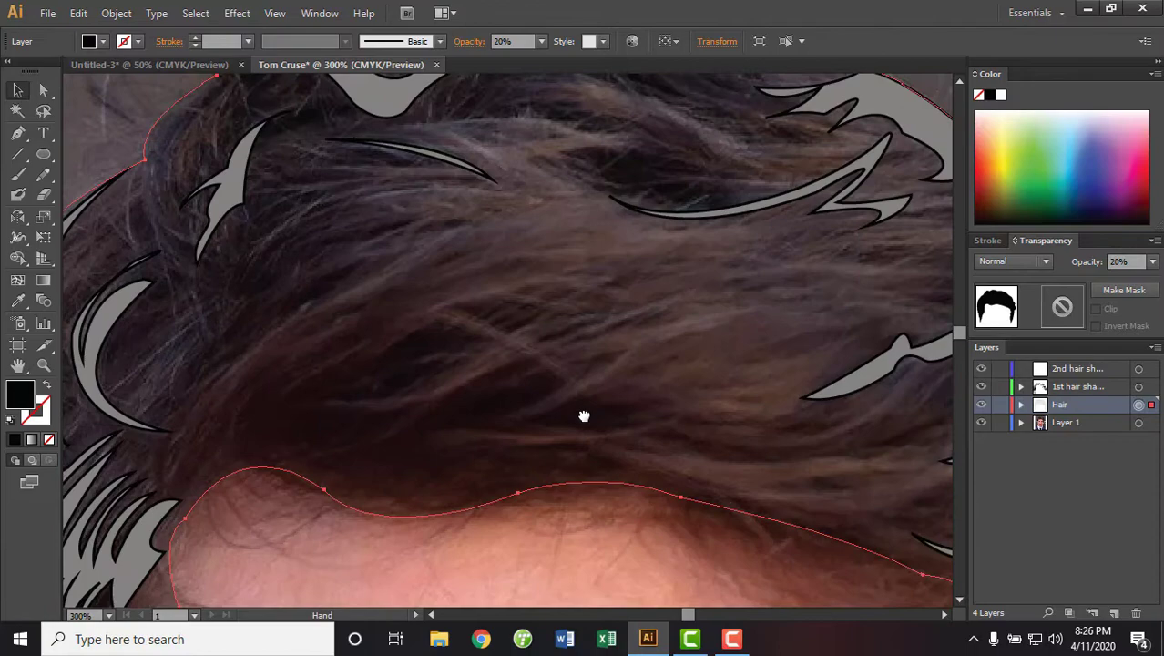
pyautogui.click(1138, 369)
pyautogui.click(1074, 369)
# With the Pen, swap to stroke-only and trace a long curved strand across the forehead hair
pyautogui.click(17, 134)
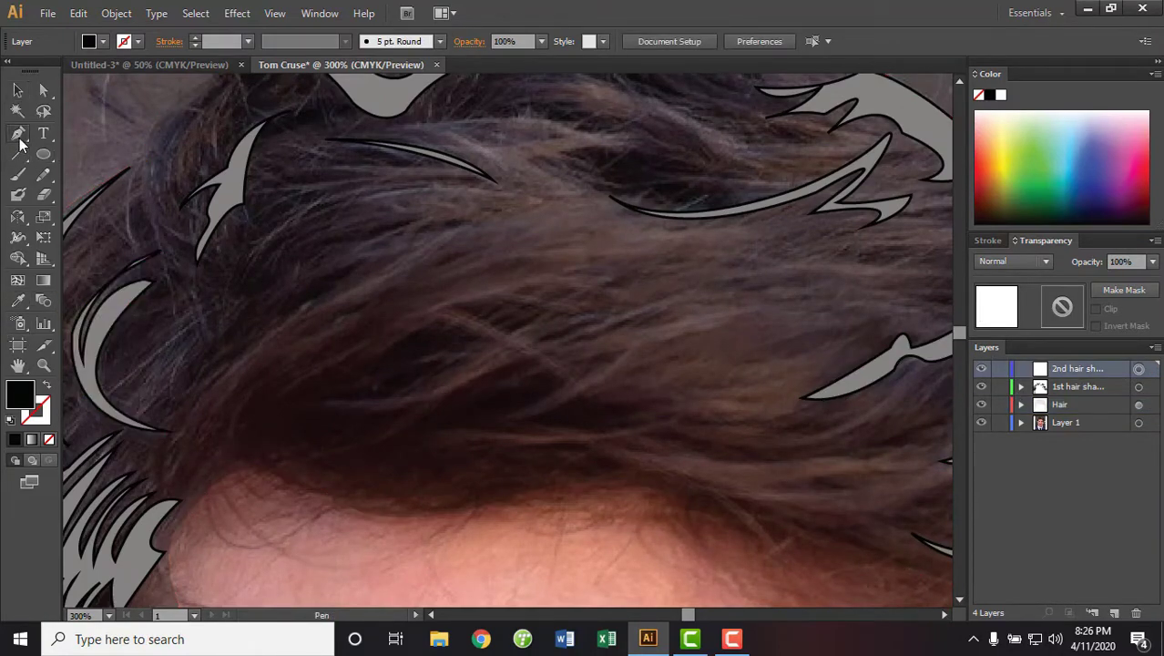
pyautogui.click(217, 387)
pyautogui.moveTo(352, 308); pyautogui.dragTo(437, 314)
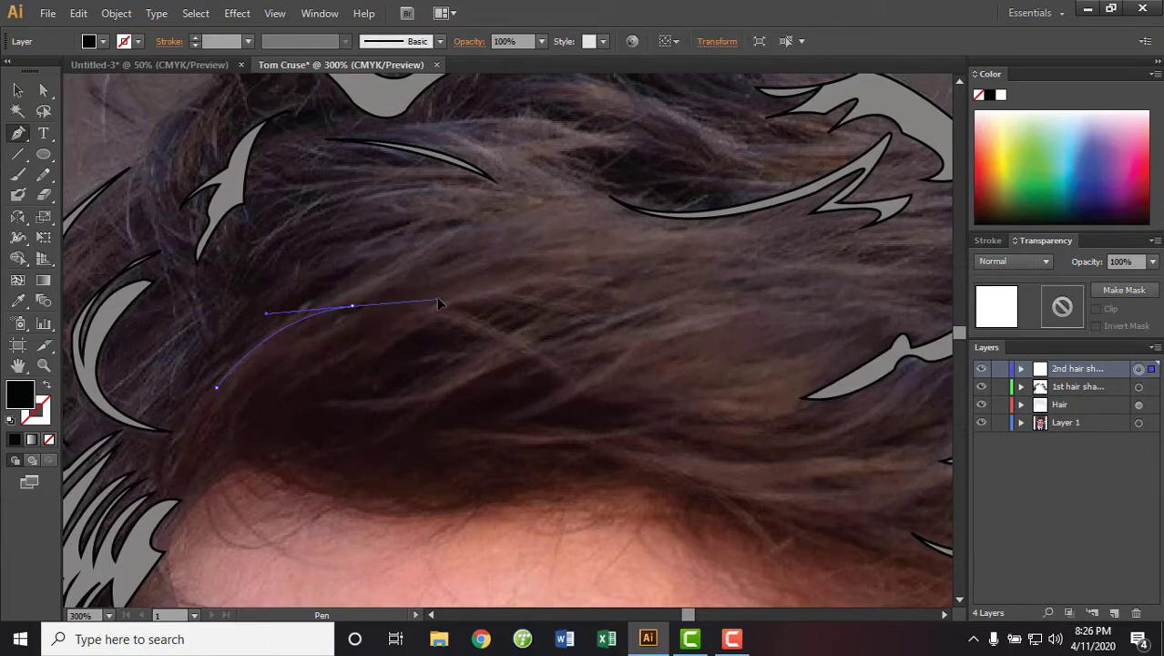
pyautogui.hotkey('shift', 'x')
pyautogui.moveTo(483, 242); pyautogui.dragTo(597, 229)
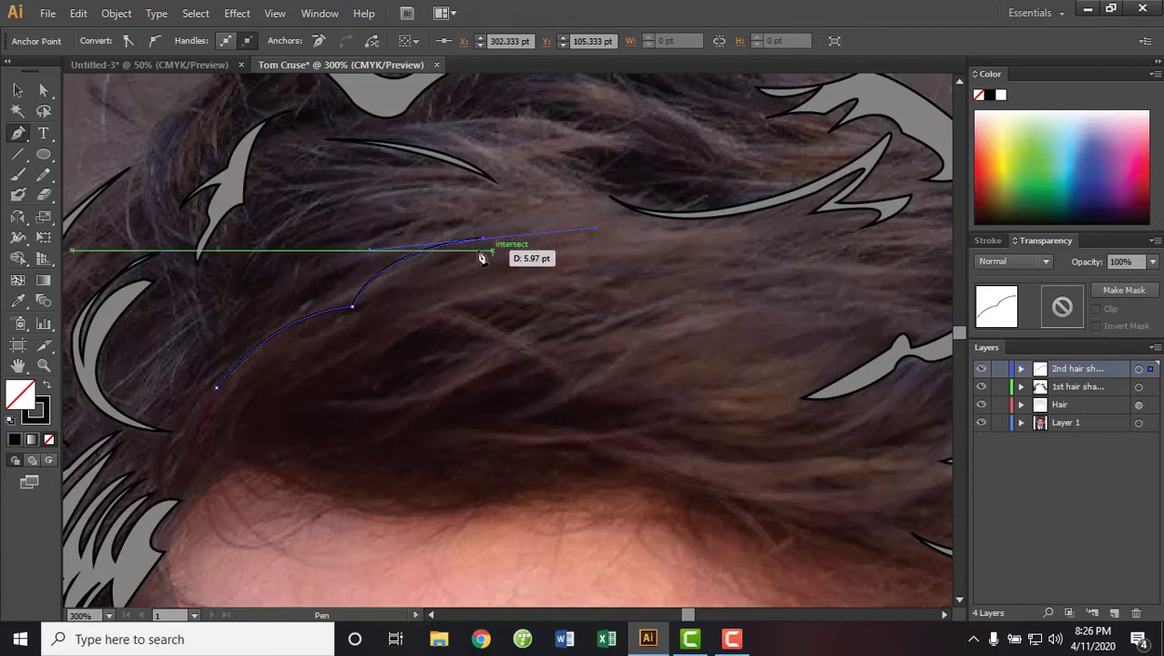
pyautogui.moveTo(487, 248); pyautogui.dragTo(484, 248)
pyautogui.moveTo(626, 226); pyautogui.dragTo(720, 278)
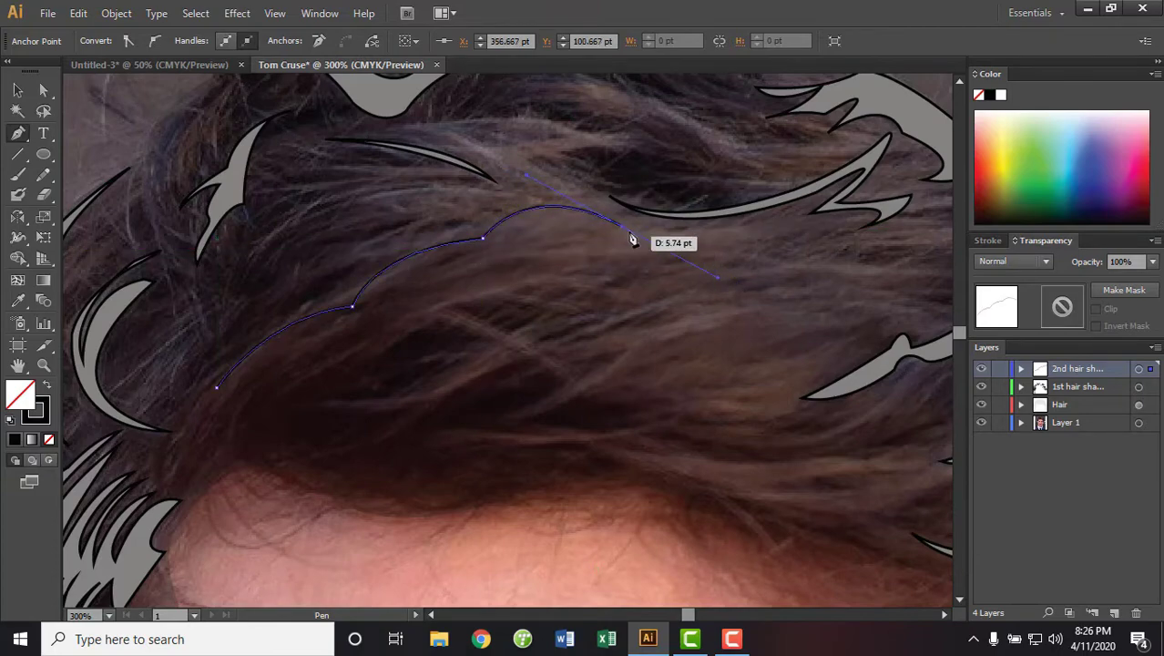
pyautogui.moveTo(747, 227); pyautogui.dragTo(906, 284)
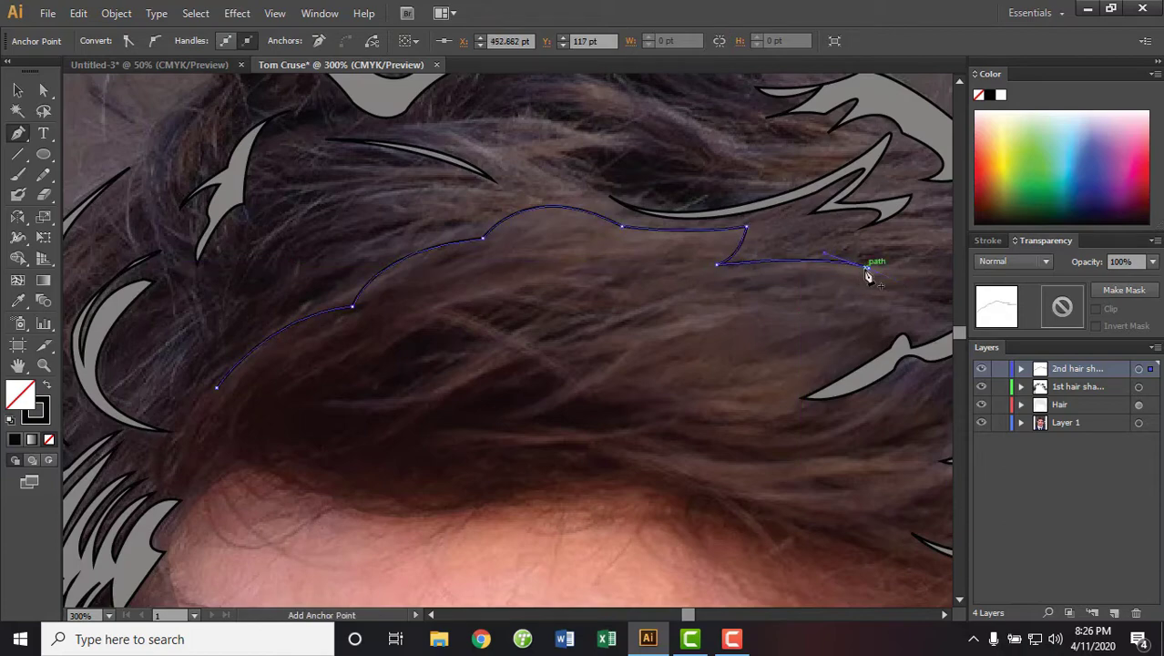
pyautogui.moveTo(740, 296); pyautogui.dragTo(667, 309)
pyautogui.hotkey('ctrl', 'z')
# Trace the strand's lower edge back toward the left hairline, adding an inner curved strand
pyautogui.keyDown('ctrl'); pyautogui.click(880, 289); pyautogui.keyUp('ctrl')
pyautogui.click(868, 267)
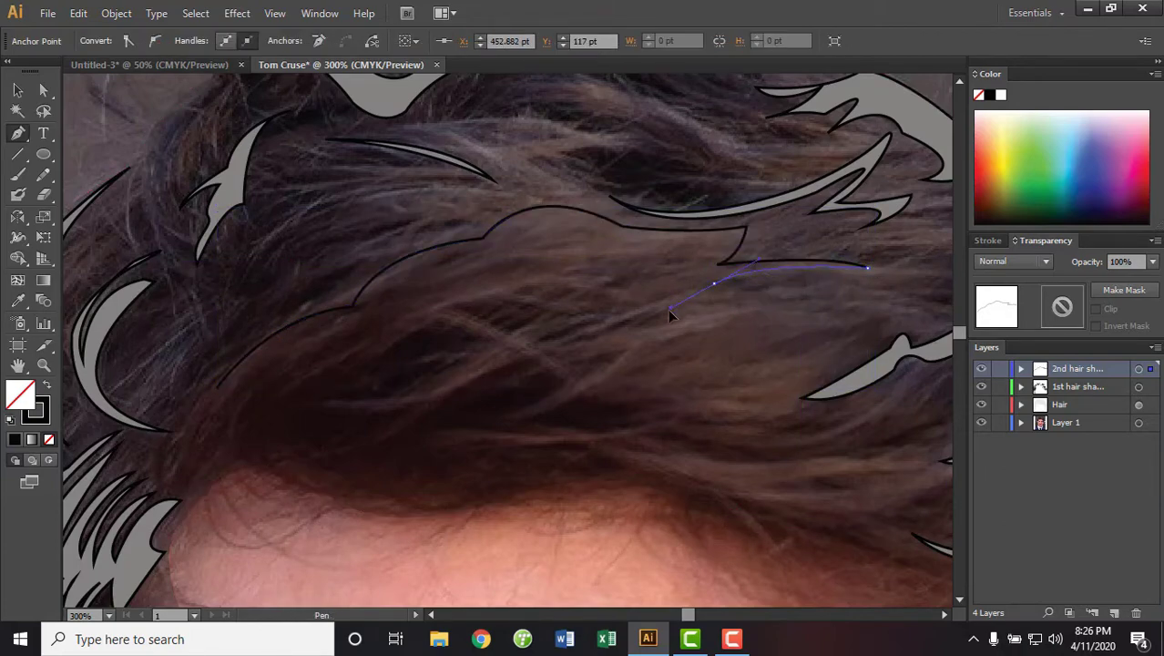
pyautogui.click(608, 322)
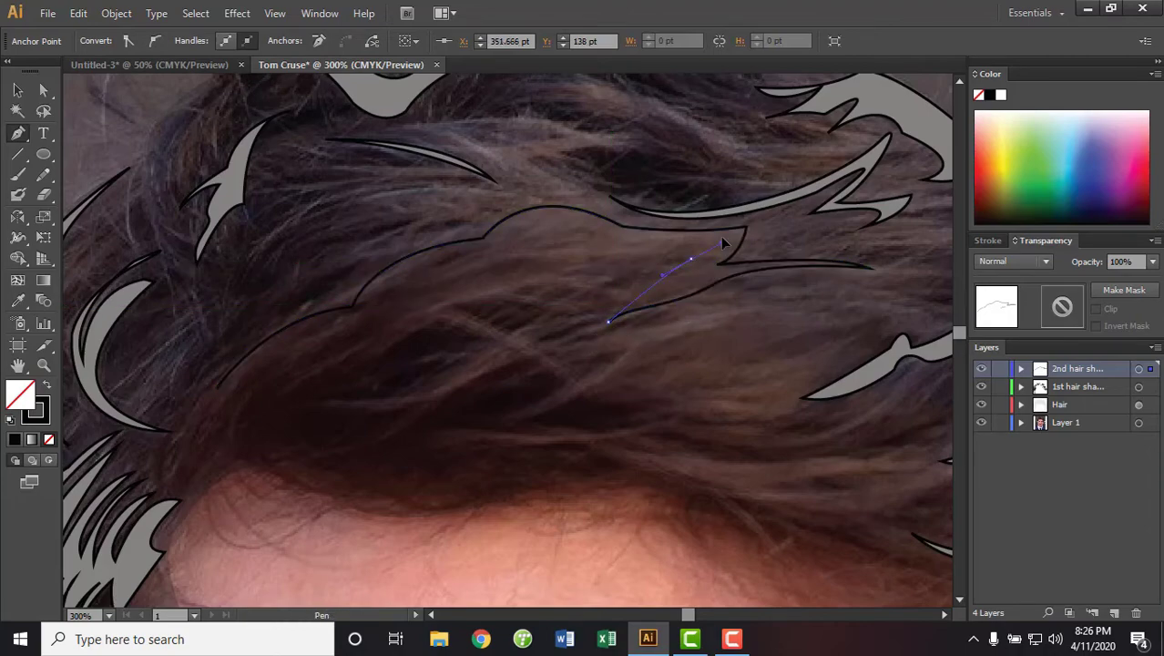
pyautogui.moveTo(692, 259)
pyautogui.mouseDown()
pyautogui.moveTo(697, 273)
pyautogui.moveTo(597, 271)
pyautogui.mouseUp()
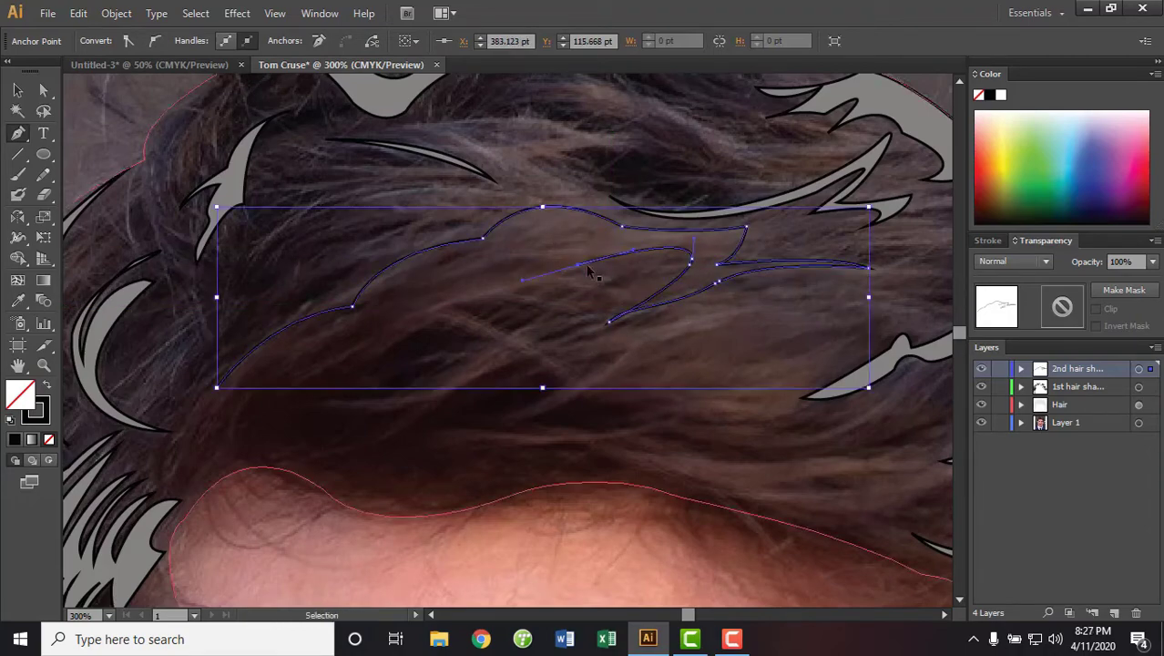
pyautogui.moveTo(516, 270); pyautogui.dragTo(477, 300)
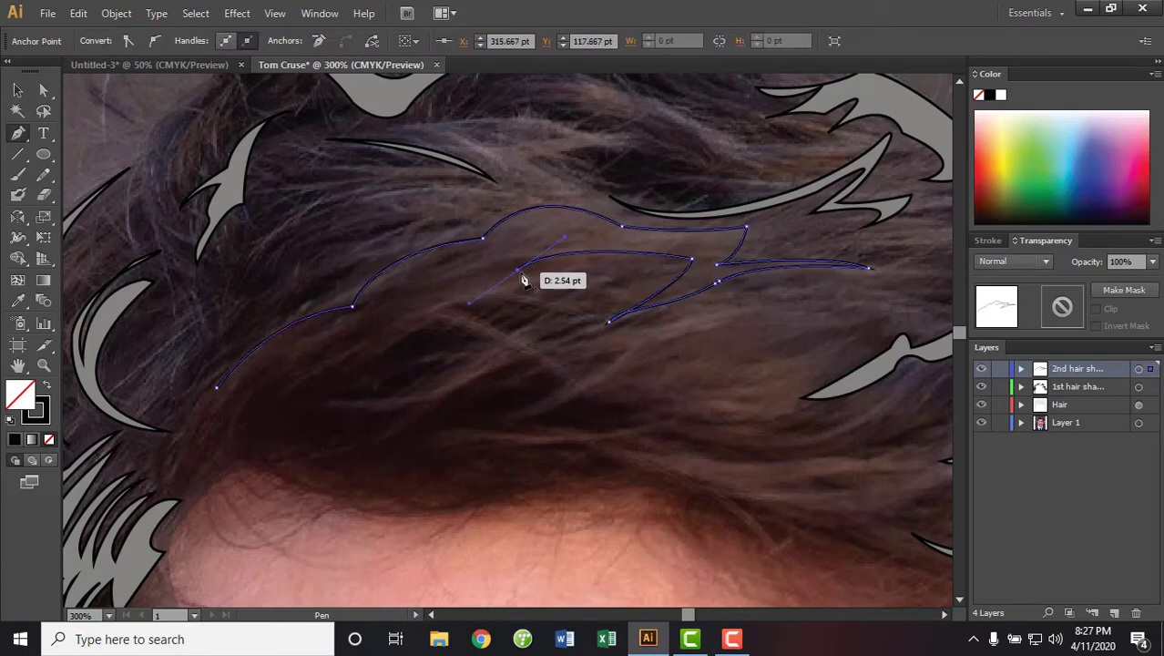
pyautogui.moveTo(377, 332); pyautogui.dragTo(367, 360)
pyautogui.click(376, 333)
pyautogui.moveTo(270, 398)
pyautogui.mouseDown()
pyautogui.moveTo(280, 433)
pyautogui.moveTo(205, 461)
pyautogui.mouseUp()
pyautogui.keyDown('alt'); pyautogui.click(270, 398); pyautogui.keyUp('alt')
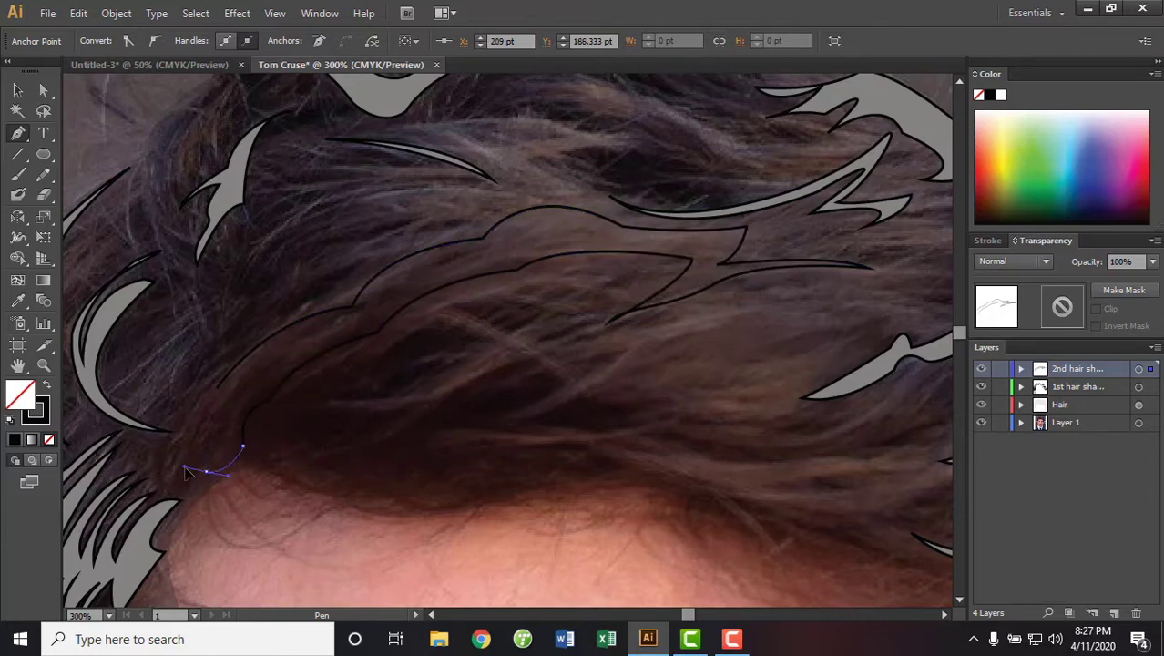
# Draw more crescent strands curving up from the hairline and start another on the left
pyautogui.moveTo(216, 389); pyautogui.dragTo(264, 359)
pyautogui.moveTo(352, 305); pyautogui.dragTo(322, 291)
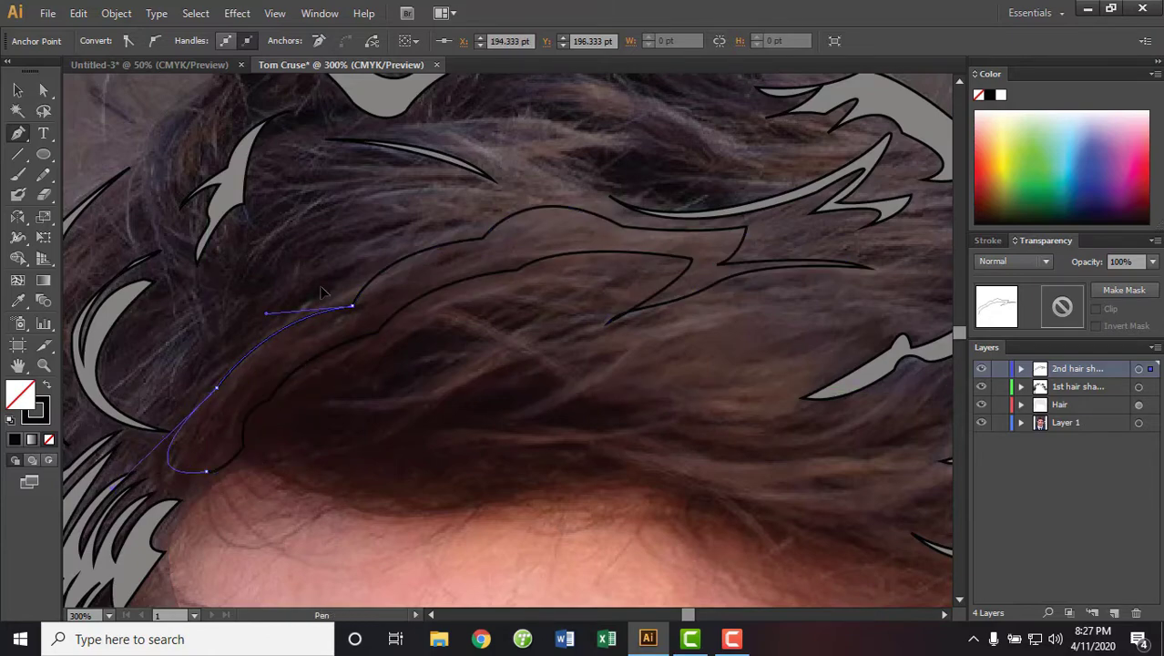
pyautogui.moveTo(507, 390)
pyautogui.mouseDown()
pyautogui.moveTo(325, 229)
pyautogui.moveTo(433, 284)
pyautogui.mouseUp()
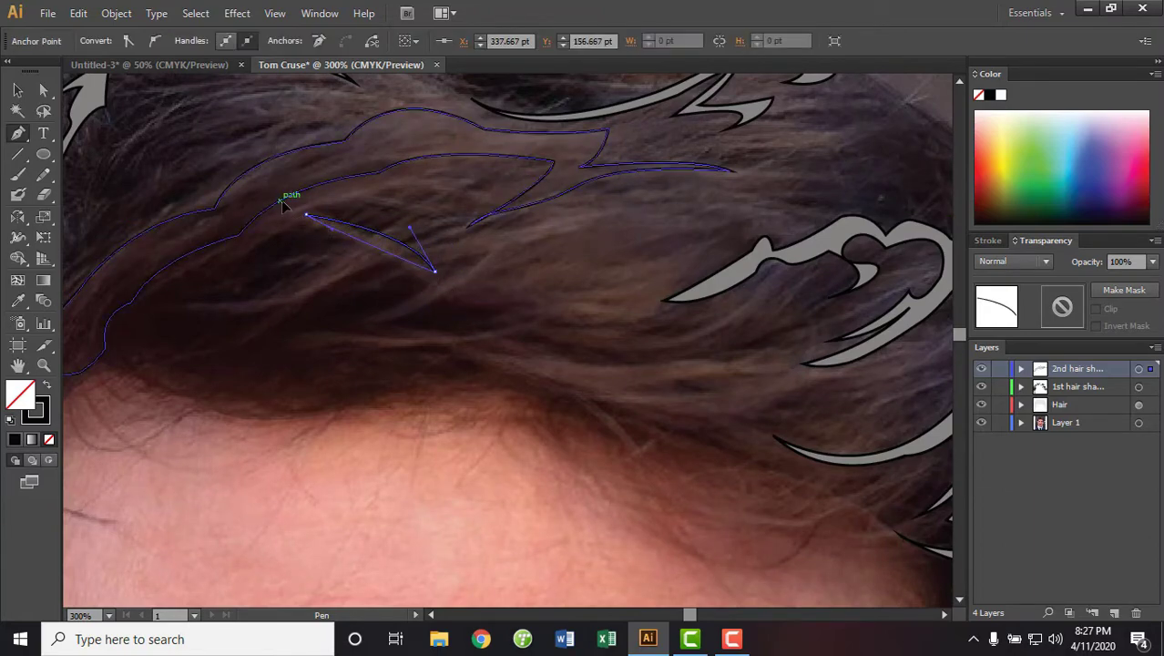
pyautogui.moveTo(306, 216); pyautogui.dragTo(188, 221)
pyautogui.moveTo(187, 303)
pyautogui.mouseDown()
pyautogui.moveTo(345, 286)
pyautogui.moveTo(78, 283)
pyautogui.mouseUp()
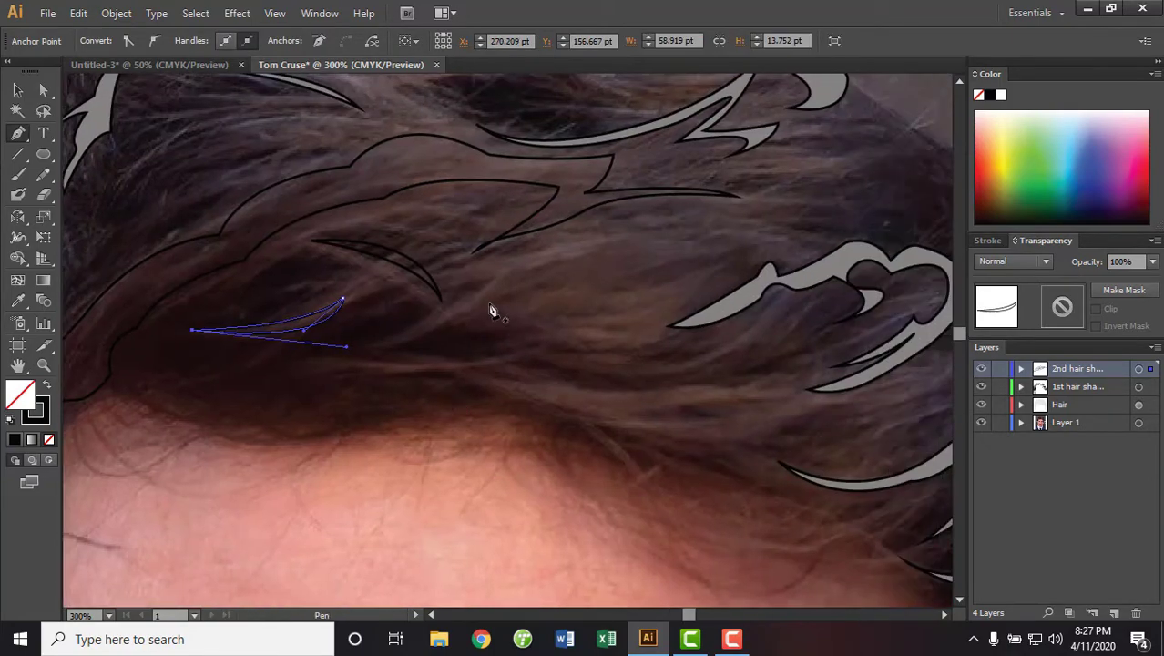
# Draw a closed thin strand with two sharp corner points above the forehead
pyautogui.moveTo(483, 296); pyautogui.dragTo(678, 235)
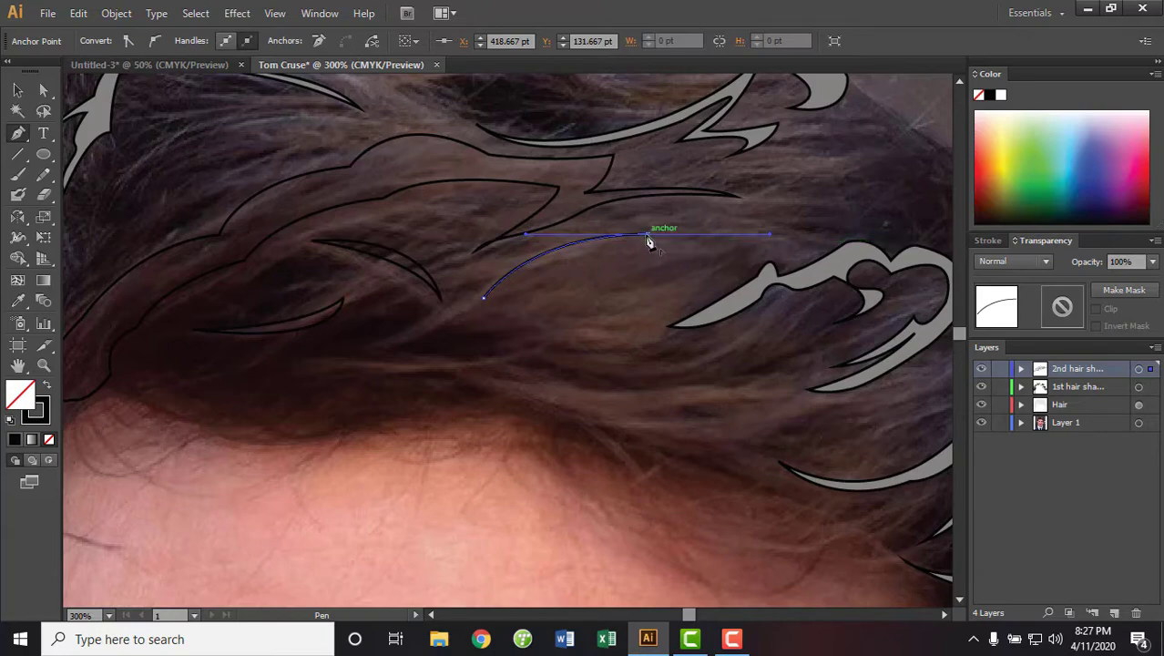
pyautogui.click(647, 234)
pyautogui.moveTo(538, 274); pyautogui.dragTo(684, 264)
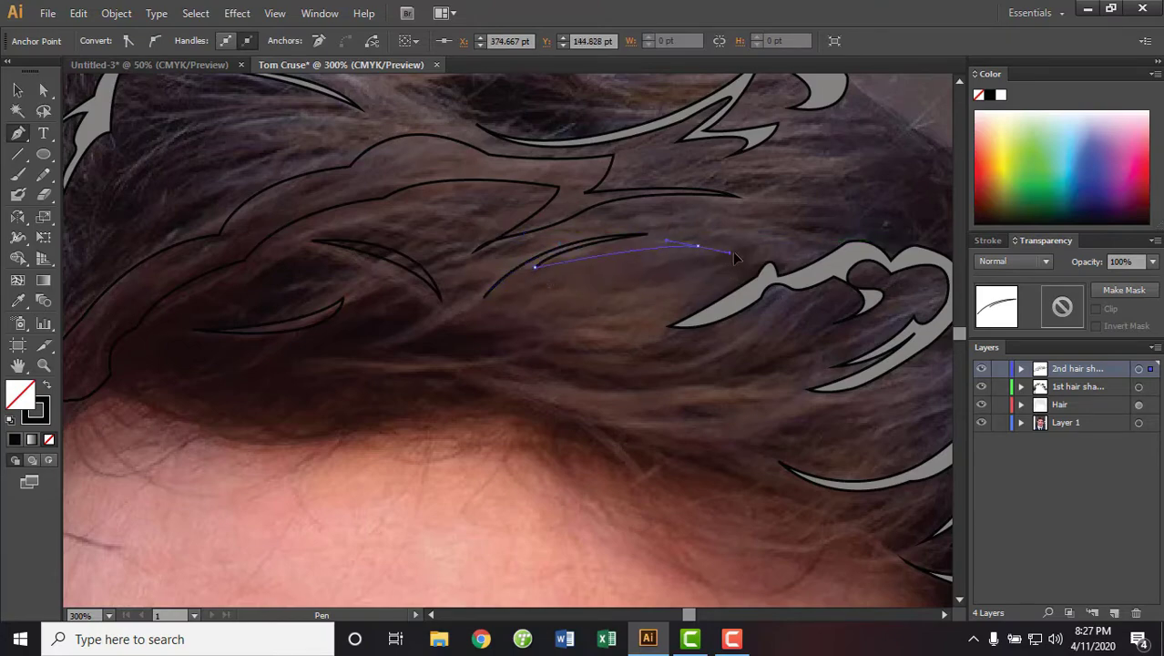
pyautogui.click(699, 248)
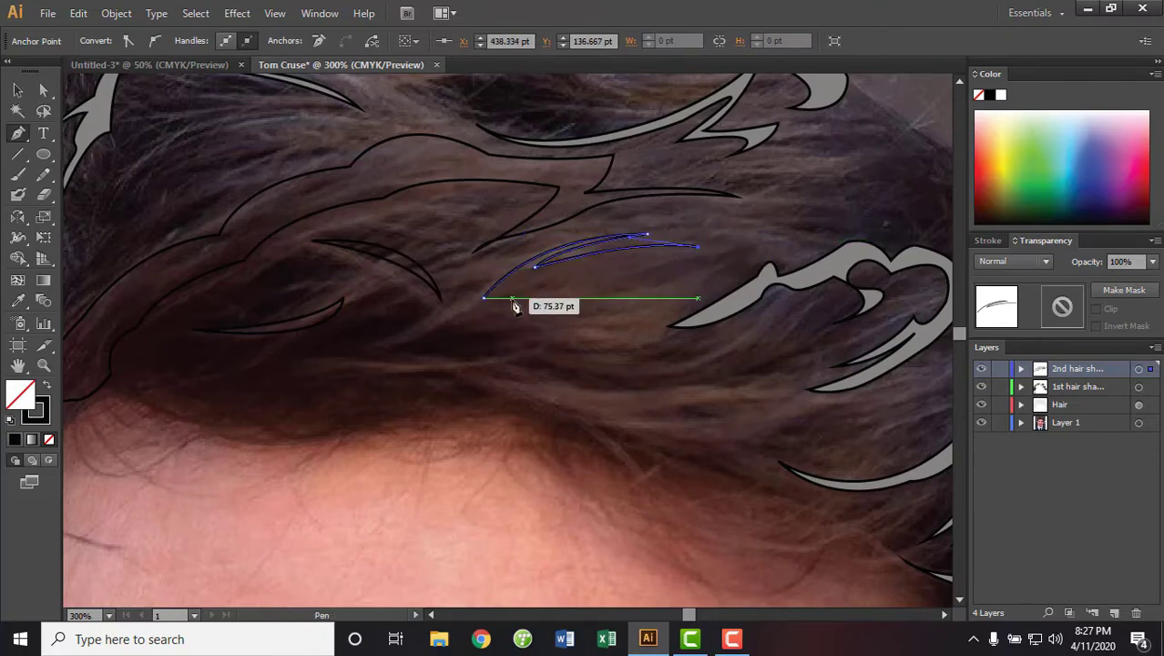
pyautogui.moveTo(482, 297); pyautogui.dragTo(510, 305)
# Draw a looping strand in the middle hair, redoing its lower end as a curve
pyautogui.click(667, 266)
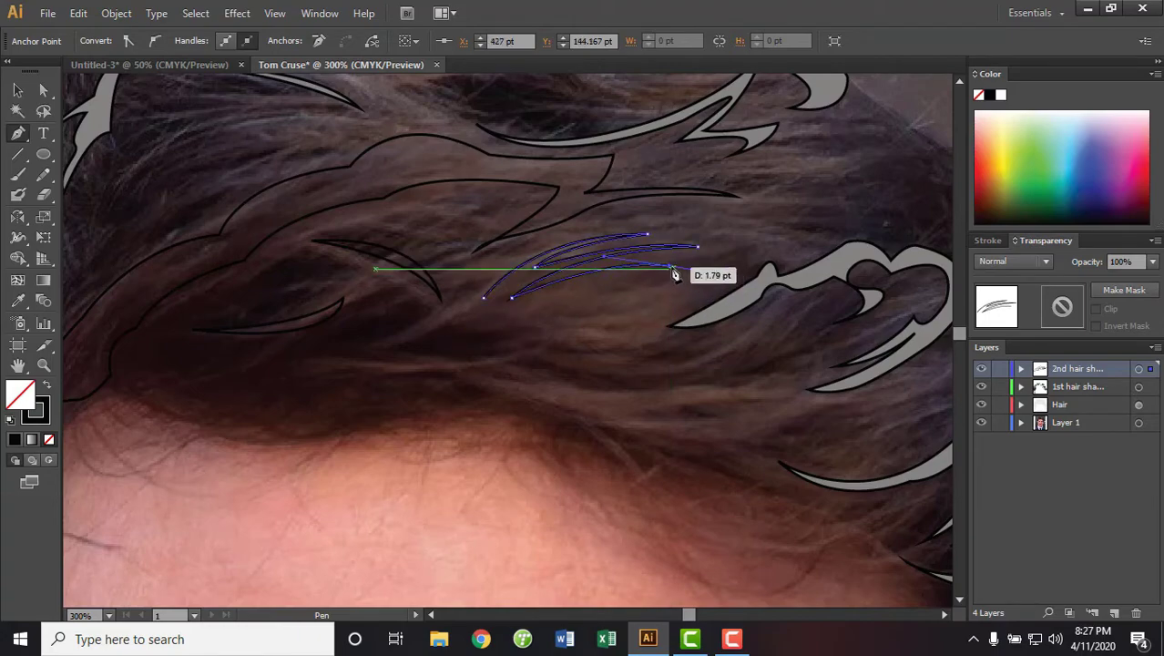
pyautogui.moveTo(713, 269); pyautogui.dragTo(674, 303)
pyautogui.click(709, 268)
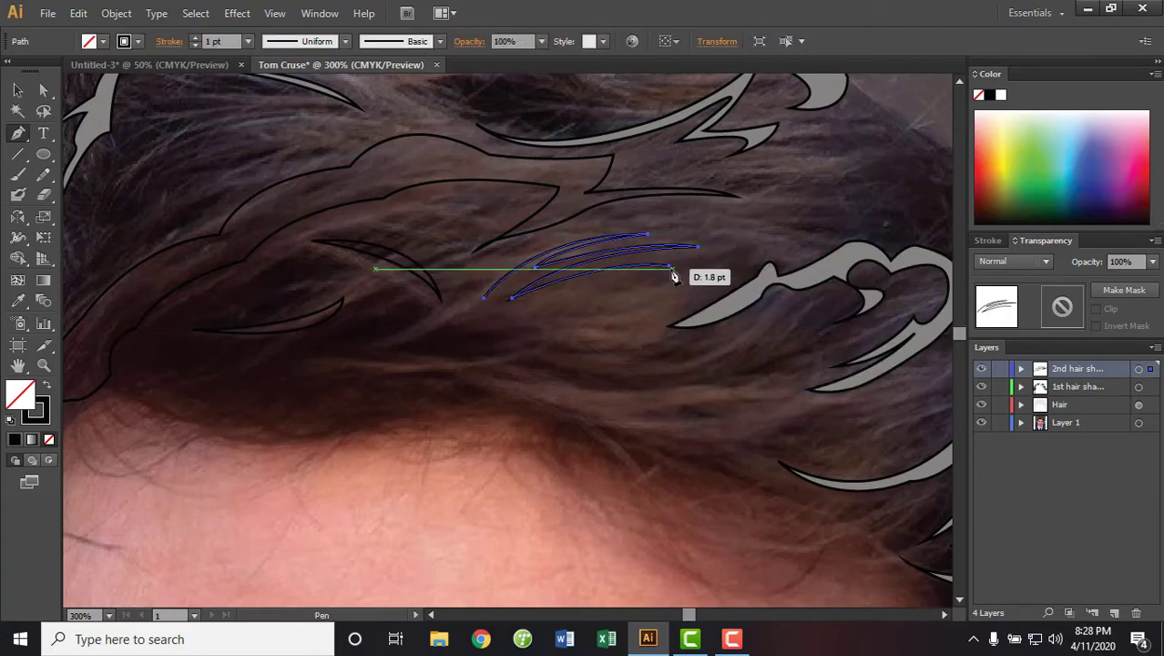
pyautogui.moveTo(573, 302)
pyautogui.mouseDown()
pyautogui.moveTo(625, 324)
pyautogui.moveTo(692, 327)
pyautogui.moveTo(710, 290)
pyautogui.mouseUp()
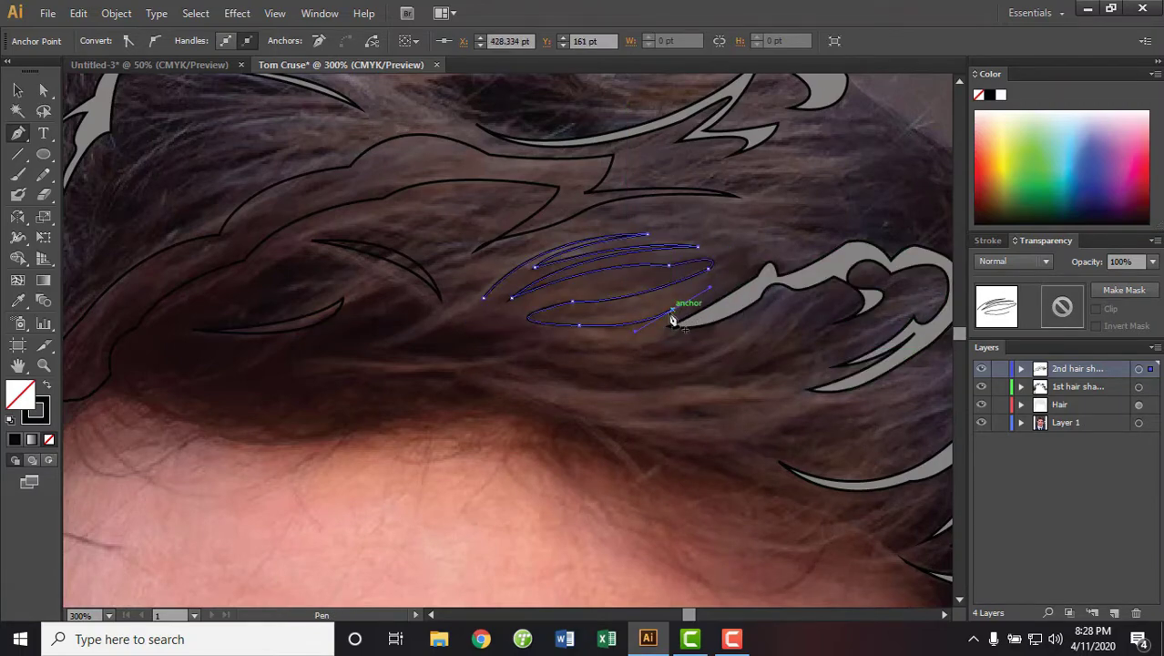
pyautogui.moveTo(646, 348)
pyautogui.mouseDown()
pyautogui.moveTo(558, 358)
pyautogui.moveTo(475, 328)
pyautogui.mouseUp()
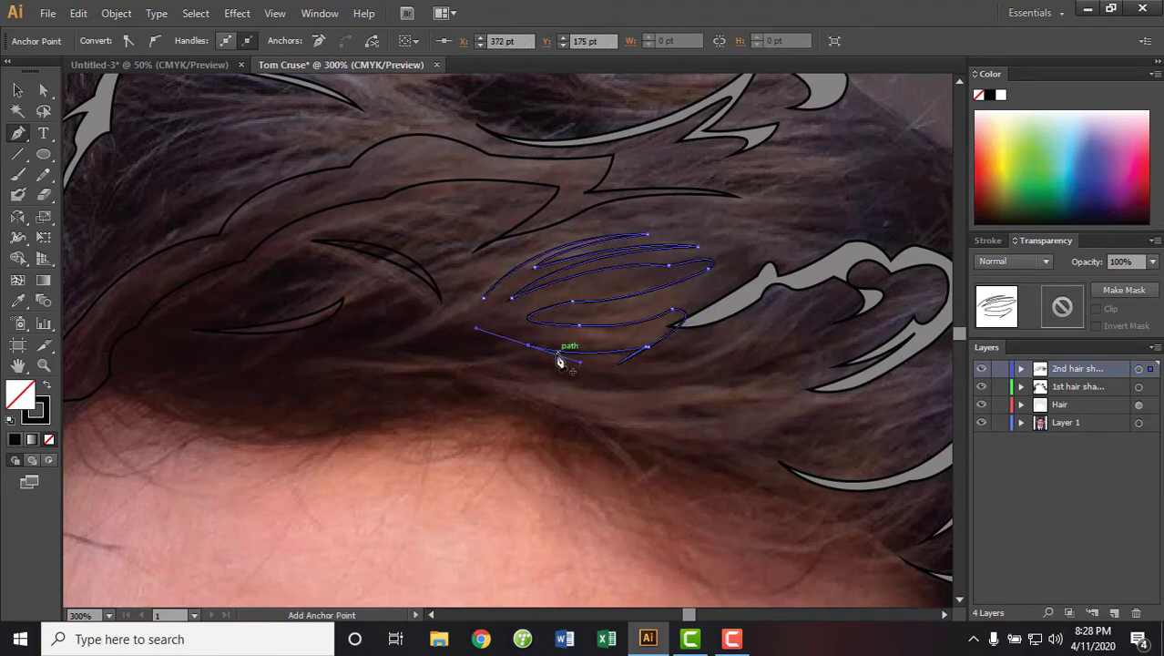
pyautogui.moveTo(559, 362)
pyautogui.mouseDown()
pyautogui.moveTo(481, 351)
pyautogui.moveTo(546, 338)
pyautogui.moveTo(497, 342)
pyautogui.moveTo(480, 361)
pyautogui.mouseUp()
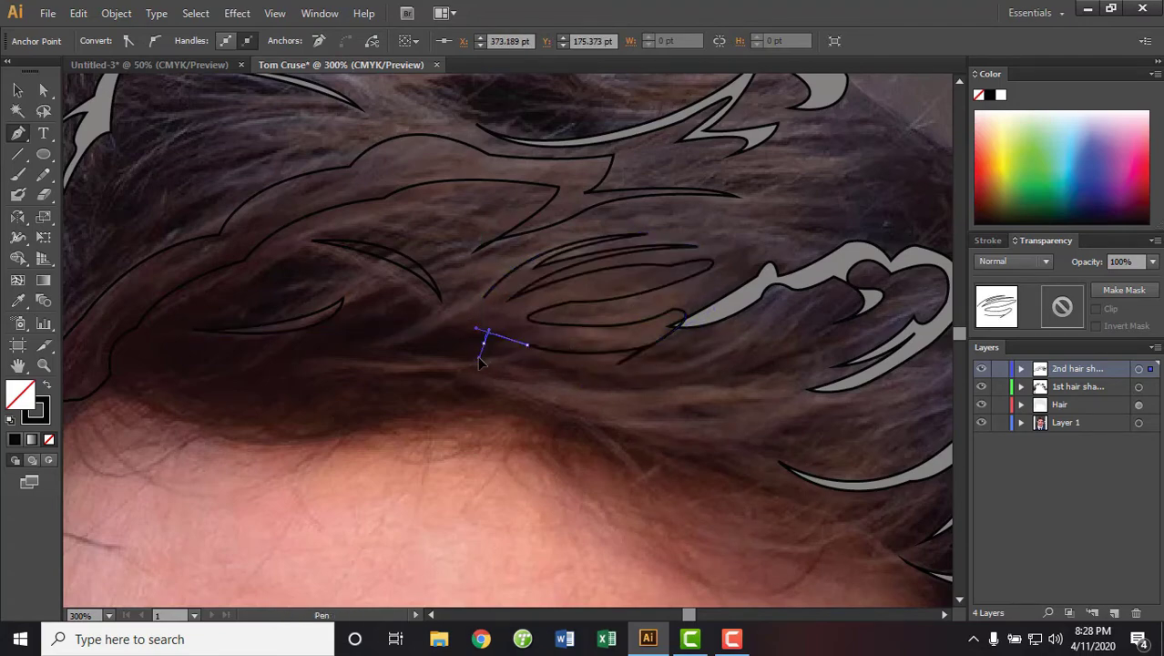
pyautogui.hotkey('ctrl', 'z')
pyautogui.click(461, 366)
pyautogui.moveTo(532, 345); pyautogui.dragTo(543, 346)
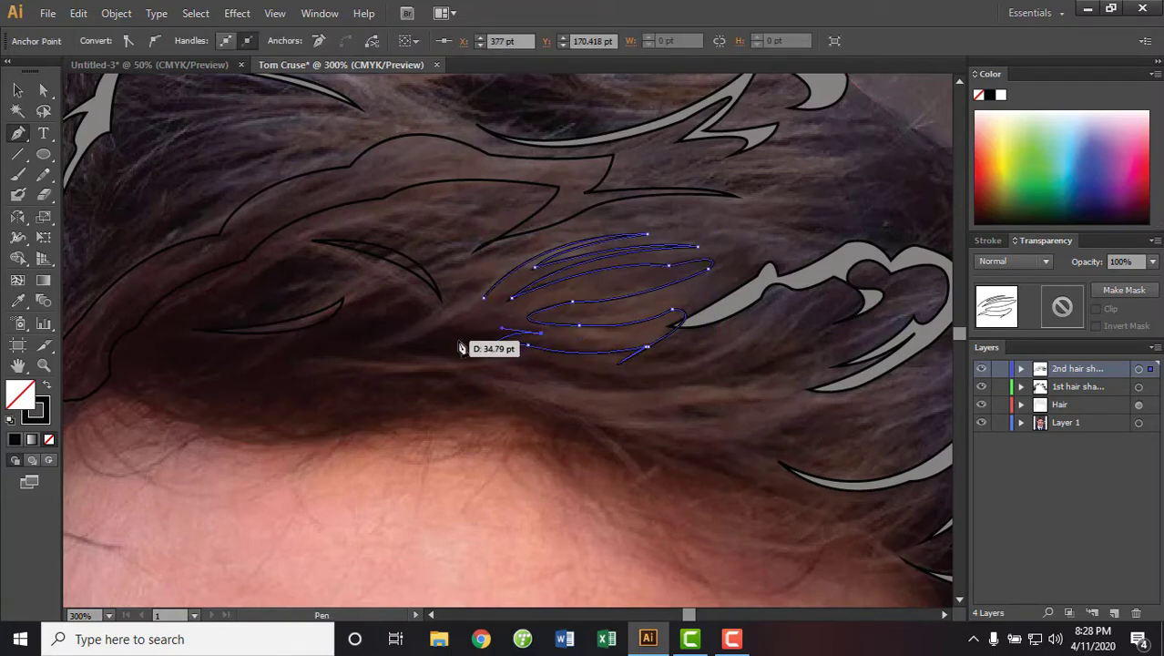
pyautogui.moveTo(462, 348)
pyautogui.mouseDown()
pyautogui.moveTo(481, 333)
pyautogui.moveTo(466, 341)
pyautogui.moveTo(485, 305)
pyautogui.mouseUp()
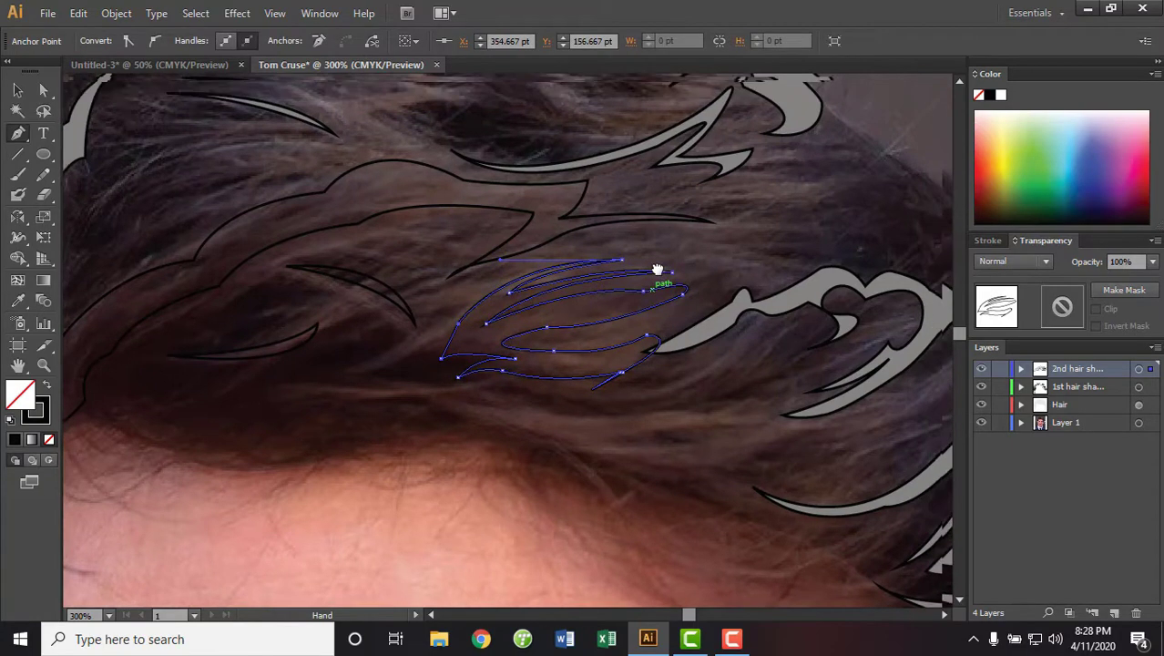
# Pen-draw a closed, tapered strand shape near the crown
pyautogui.scroll(5, 490, 300)
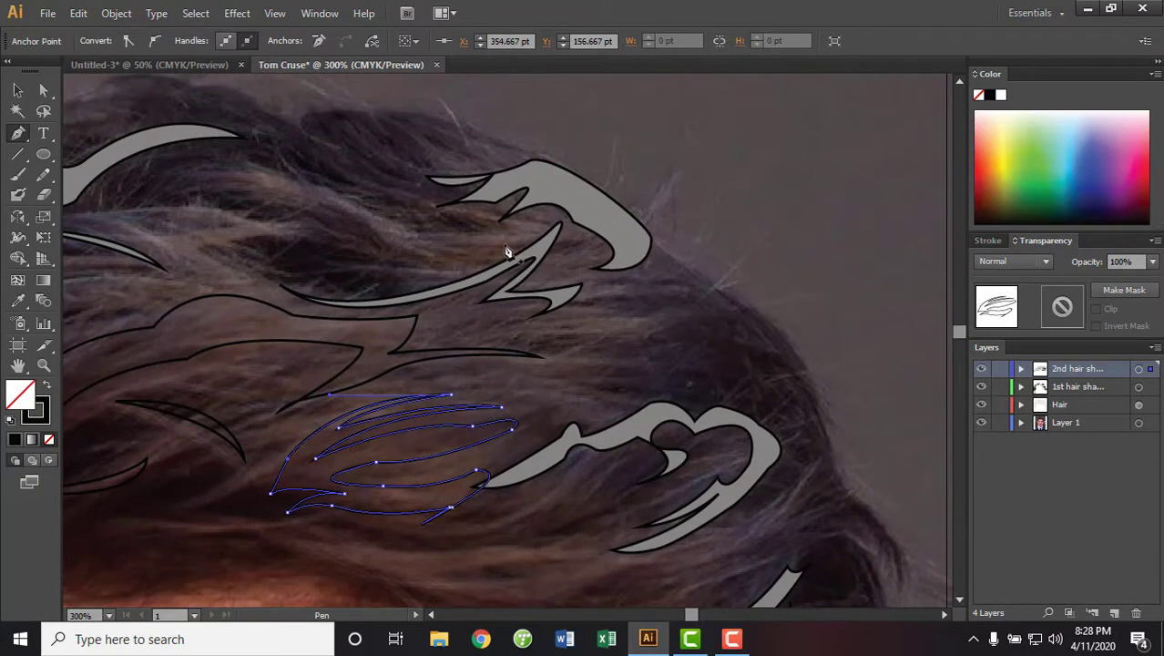
pyautogui.keyDown('ctrl'); pyautogui.click(507, 247); pyautogui.keyUp('ctrl')
pyautogui.moveTo(419, 235)
pyautogui.mouseDown()
pyautogui.moveTo(434, 262)
pyautogui.moveTo(415, 235)
pyautogui.mouseUp()
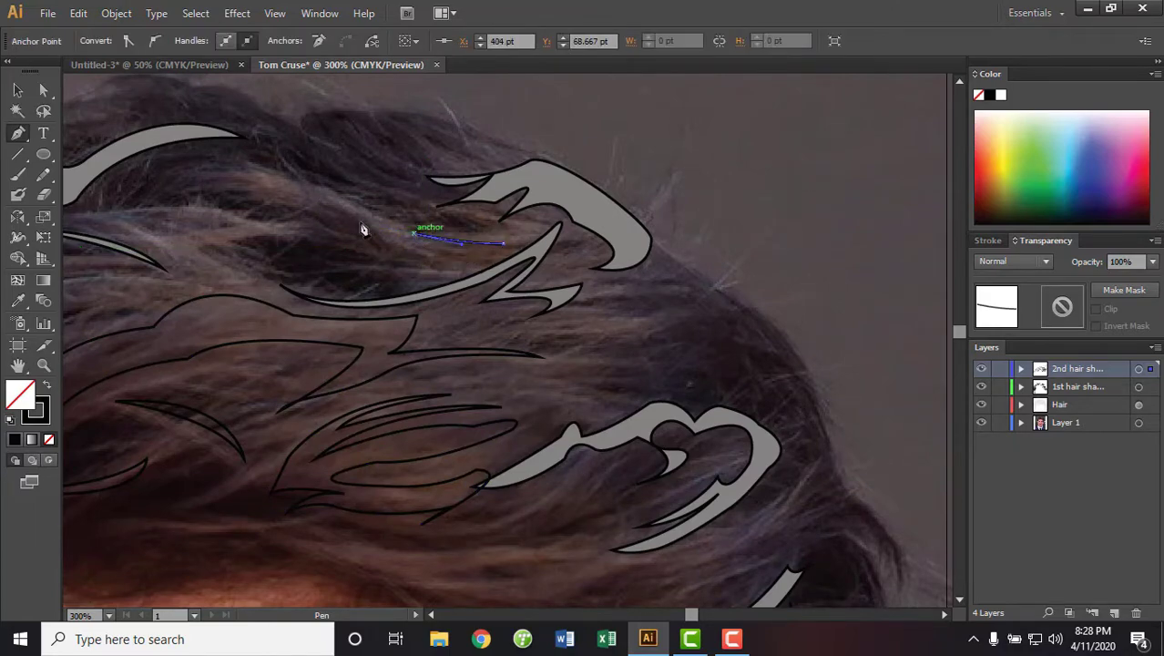
pyautogui.moveTo(157, 209); pyautogui.dragTo(304, 214)
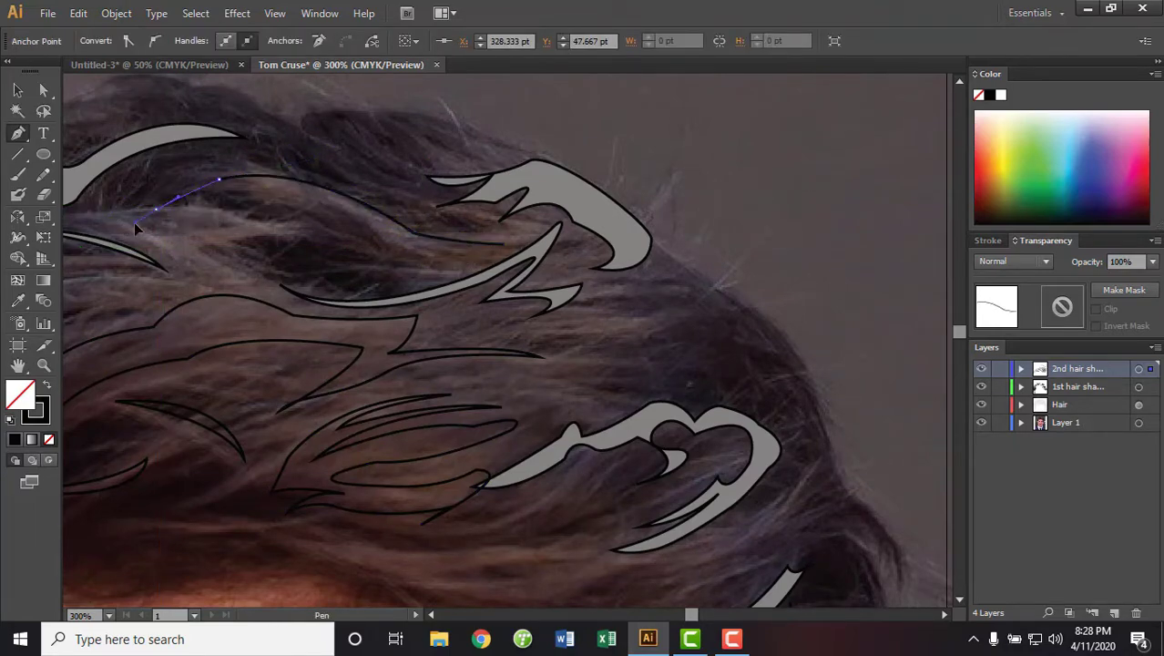
pyautogui.keyDown('ctrl'); pyautogui.click(327, 239); pyautogui.keyUp('ctrl')
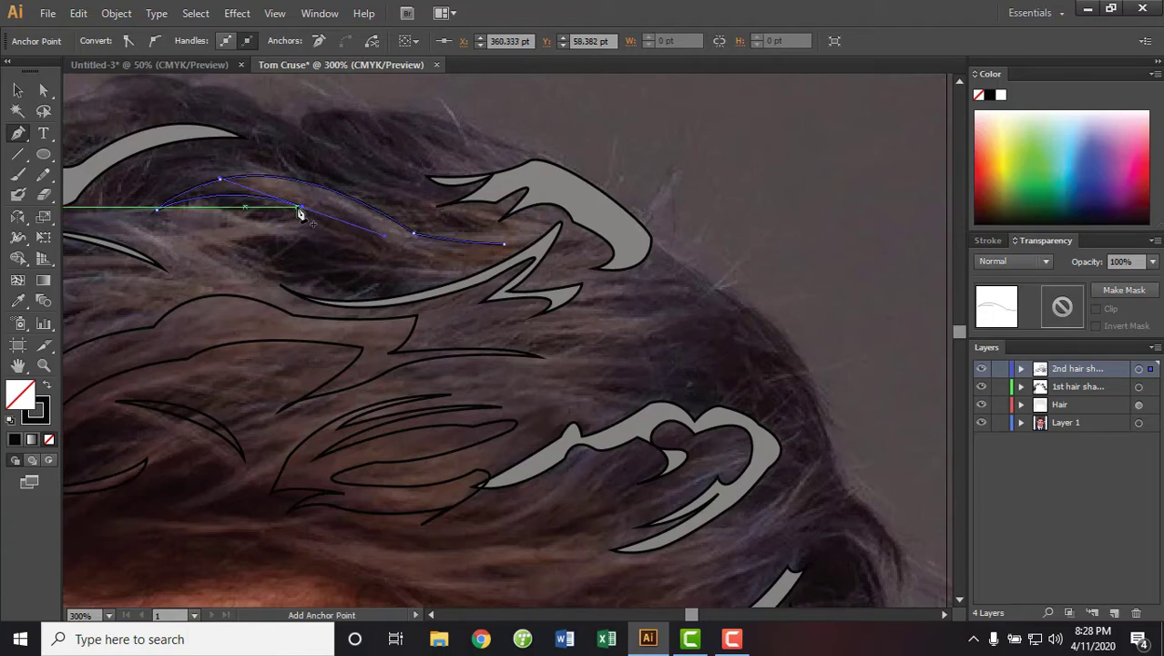
pyautogui.click(301, 207)
pyautogui.moveTo(383, 238)
pyautogui.mouseDown()
pyautogui.moveTo(407, 259)
pyautogui.moveTo(324, 243)
pyautogui.moveTo(384, 272)
pyautogui.mouseUp()
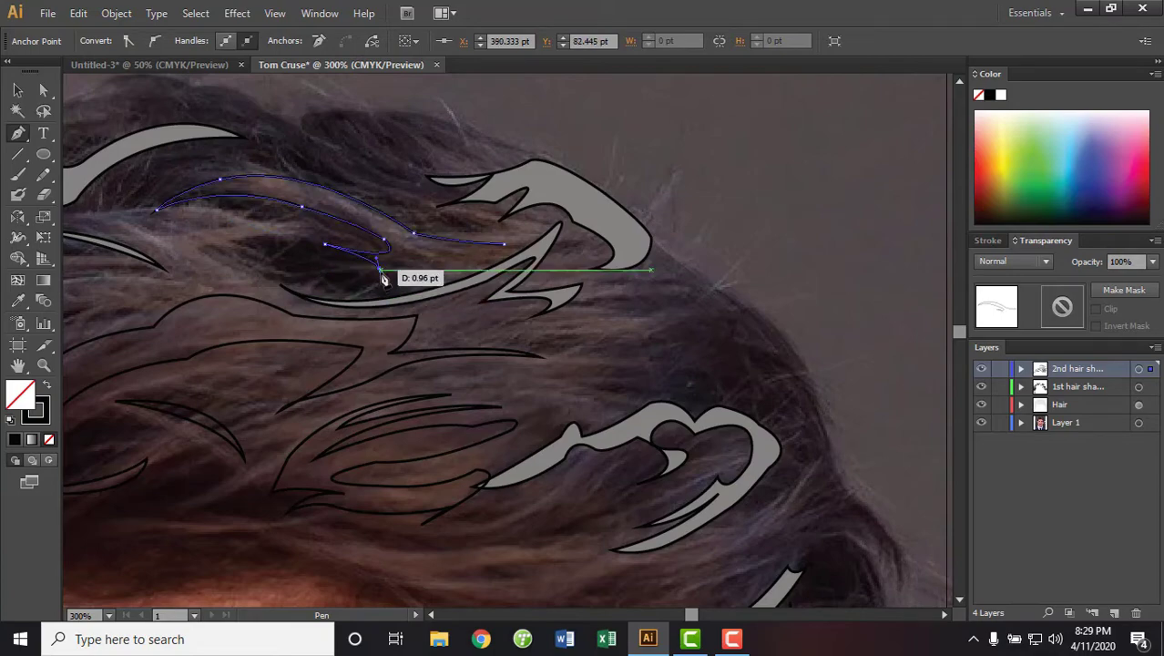
pyautogui.moveTo(473, 270); pyautogui.dragTo(462, 276)
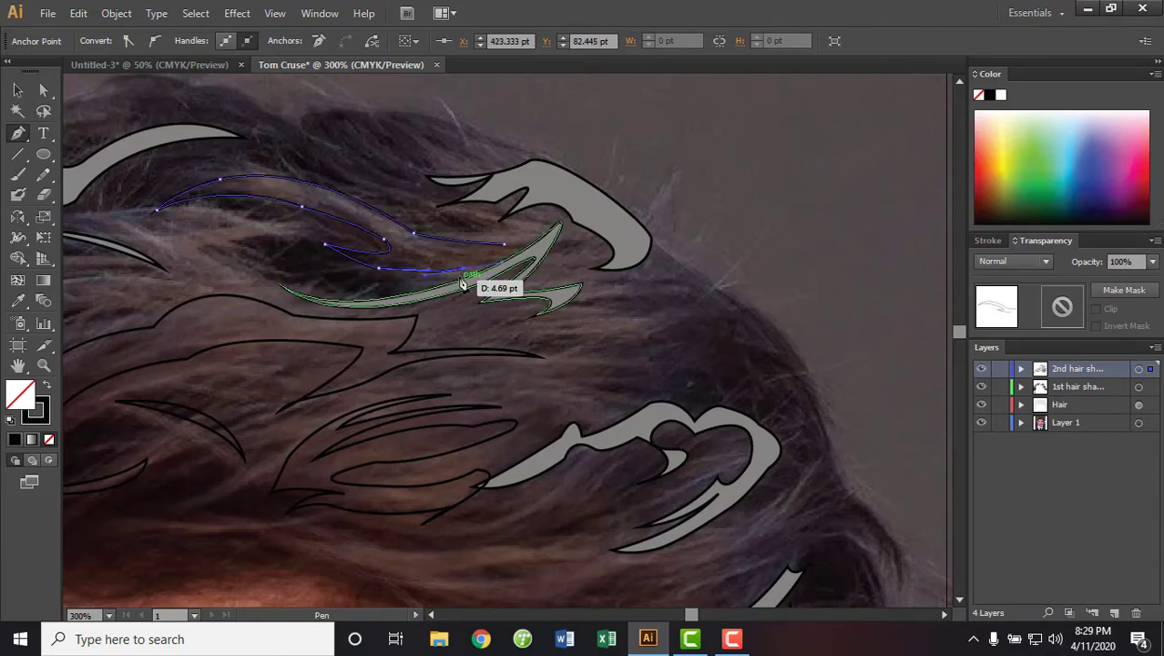
pyautogui.click(504, 244)
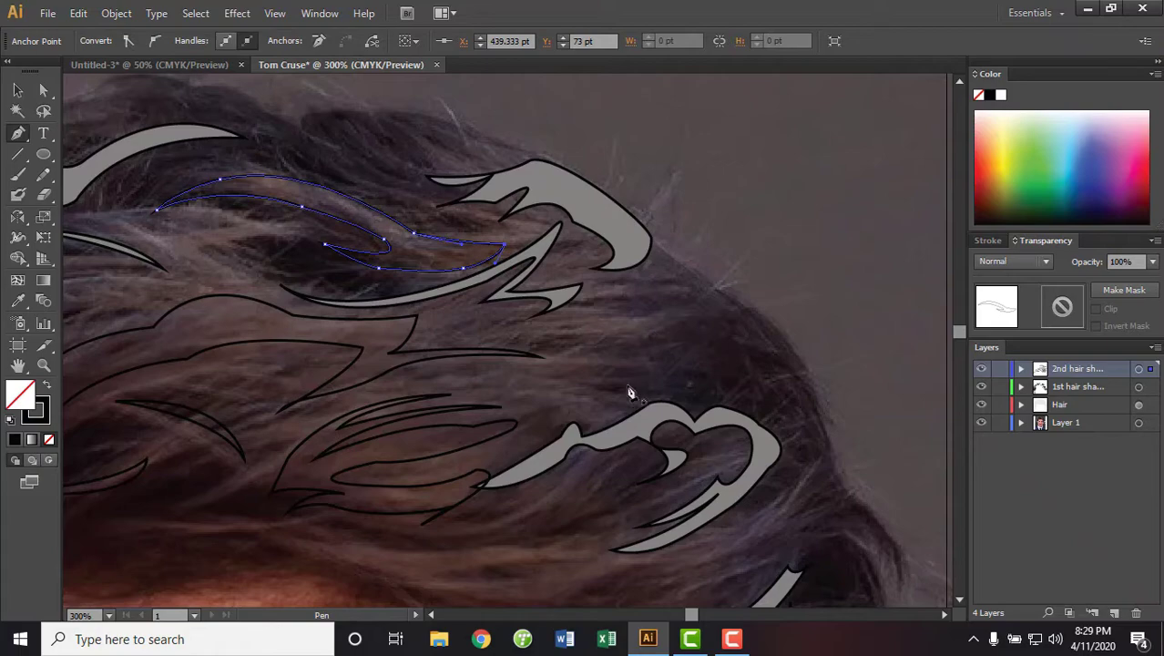
# Pen-draw a wavy strand along the forehead hairline ending in a curled flick
pyautogui.scroll(-5, 630, 393)
pyautogui.hscroll(-3, 685, 400)
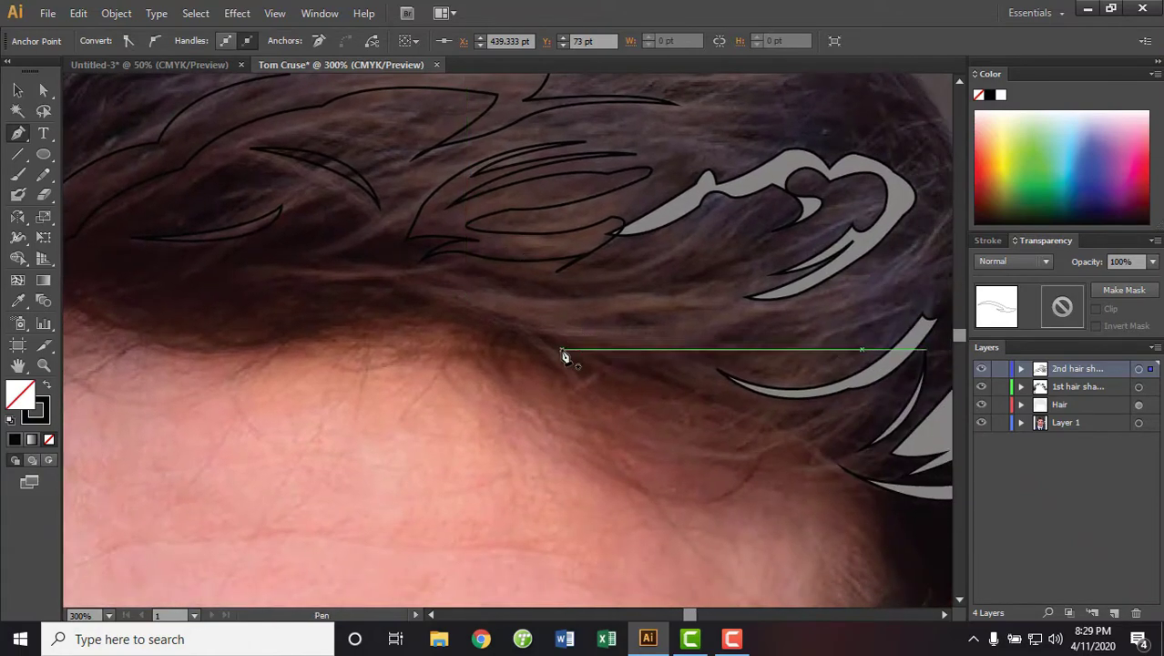
pyautogui.click(267, 275)
pyautogui.moveTo(388, 271); pyautogui.dragTo(460, 289)
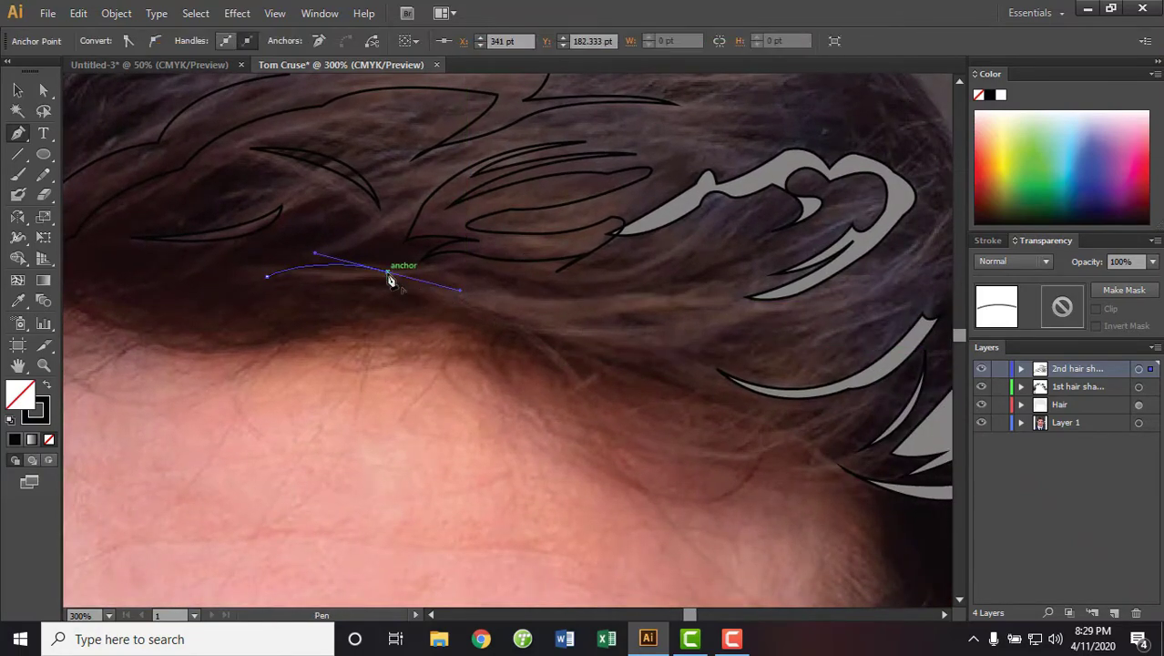
pyautogui.moveTo(580, 299); pyautogui.dragTo(646, 295)
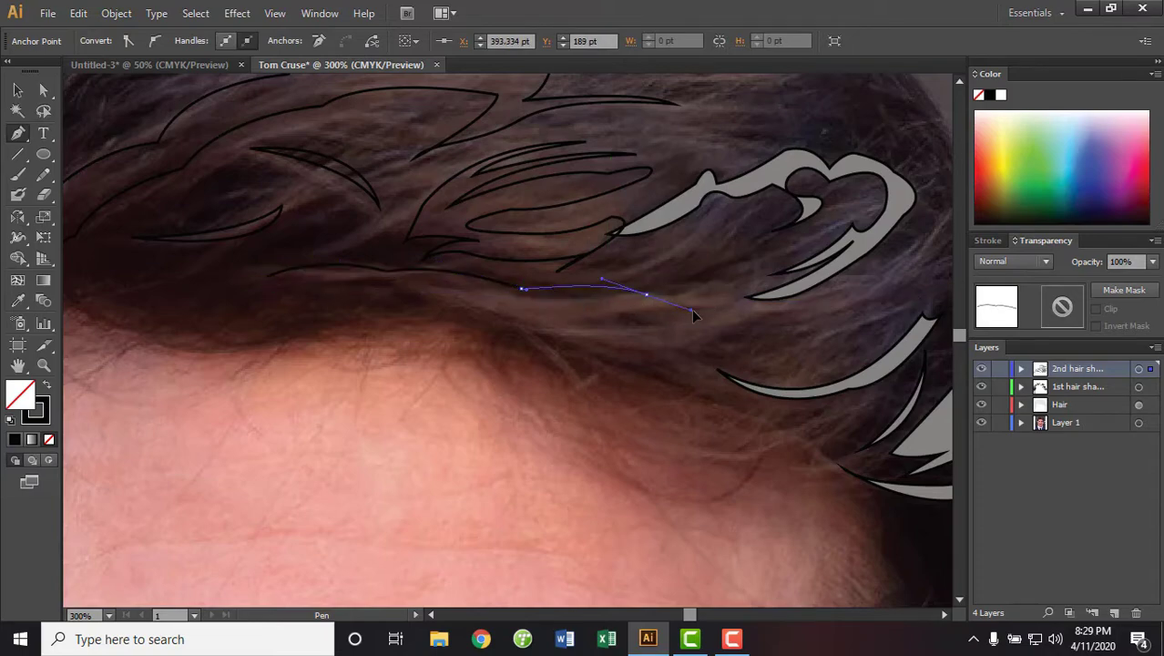
pyautogui.moveTo(754, 289); pyautogui.dragTo(643, 312)
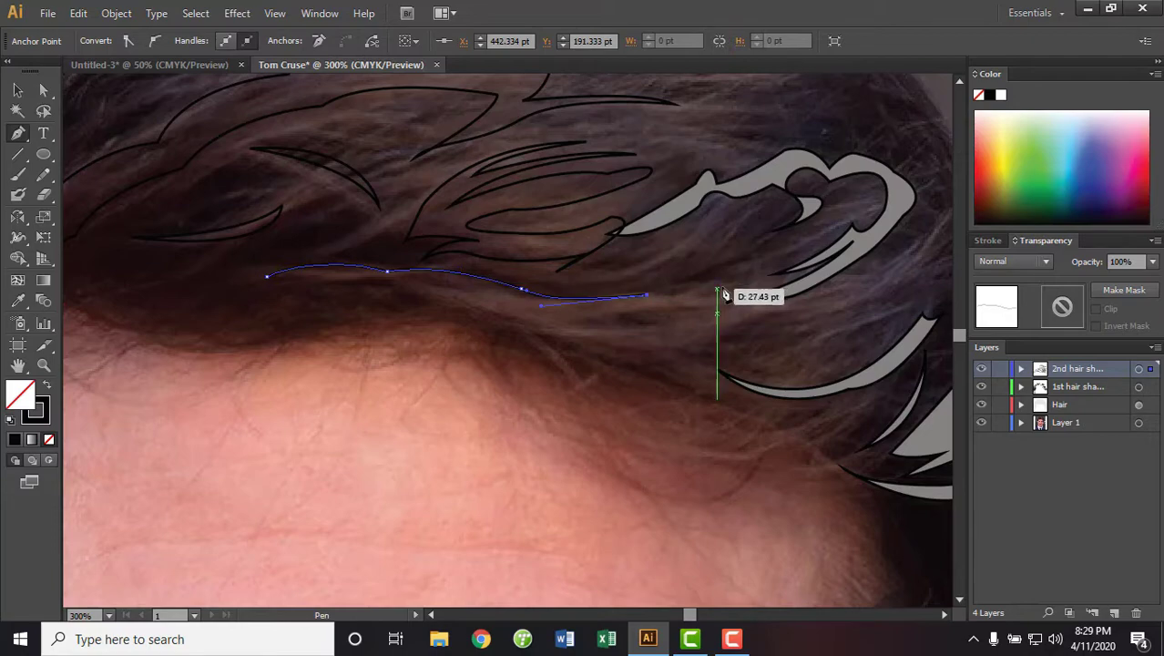
pyautogui.moveTo(718, 294)
pyautogui.mouseDown()
pyautogui.moveTo(627, 332)
pyautogui.moveTo(768, 326)
pyautogui.mouseUp()
pyautogui.moveTo(841, 350); pyautogui.dragTo(774, 317)
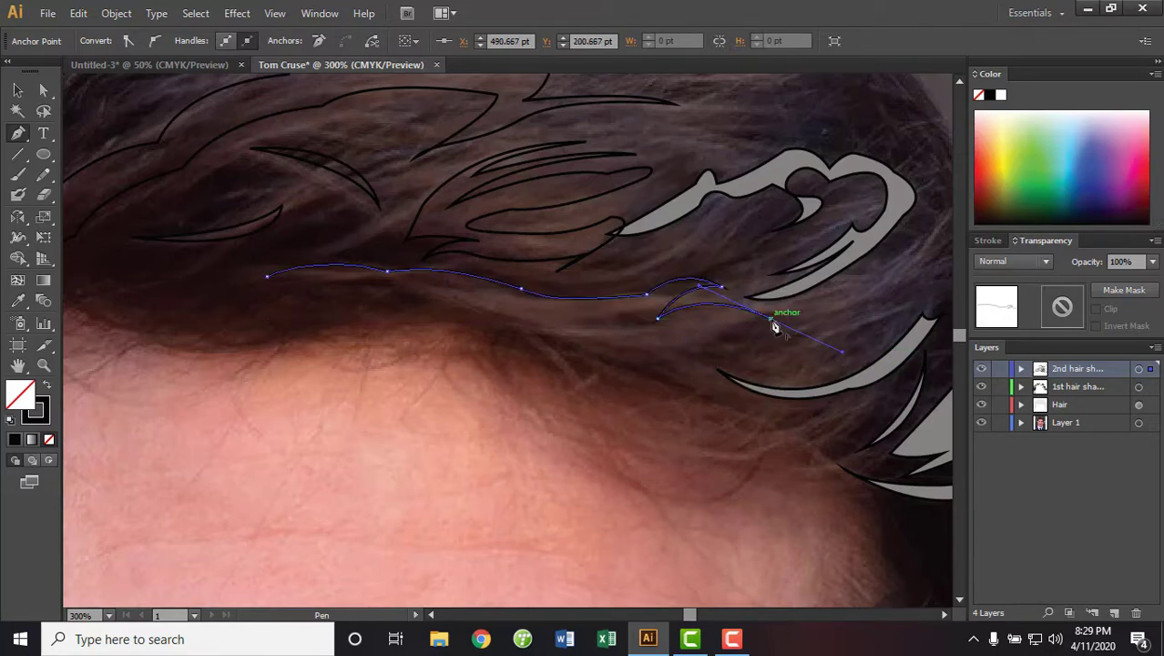
pyautogui.moveTo(644, 347); pyautogui.dragTo(612, 408)
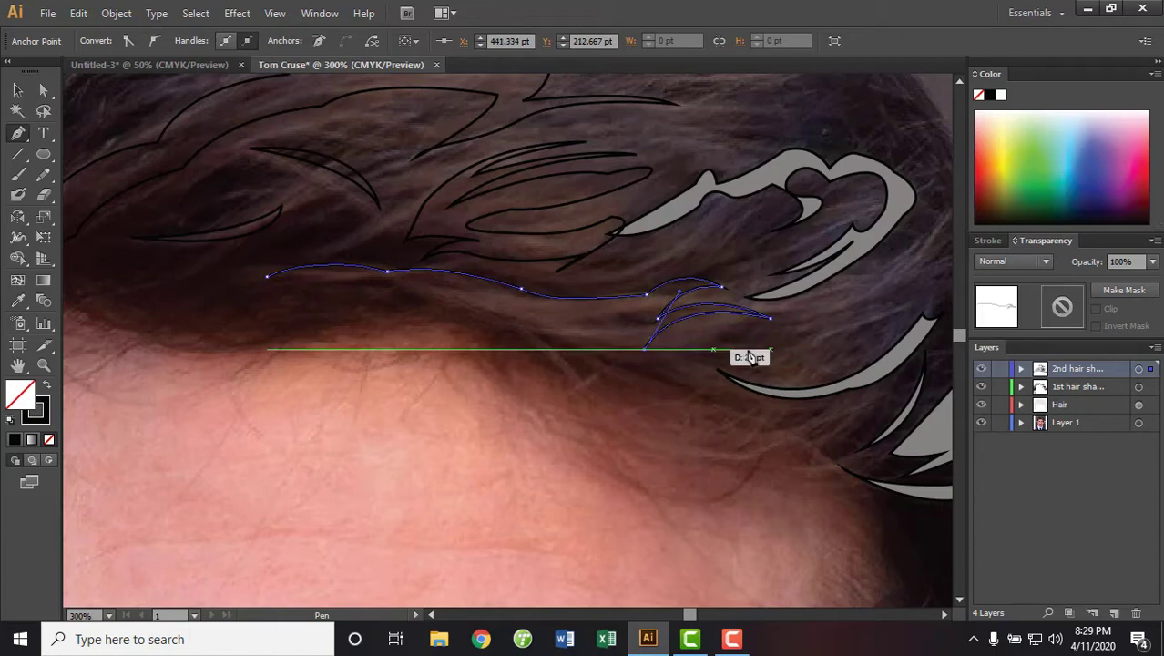
# Add more curled flicks below the hairline strand, undoing a stray segment and reshaping its left end
pyautogui.moveTo(748, 349)
pyautogui.mouseDown()
pyautogui.moveTo(676, 381)
pyautogui.moveTo(829, 371)
pyautogui.mouseUp()
pyautogui.moveTo(659, 368); pyautogui.dragTo(629, 390)
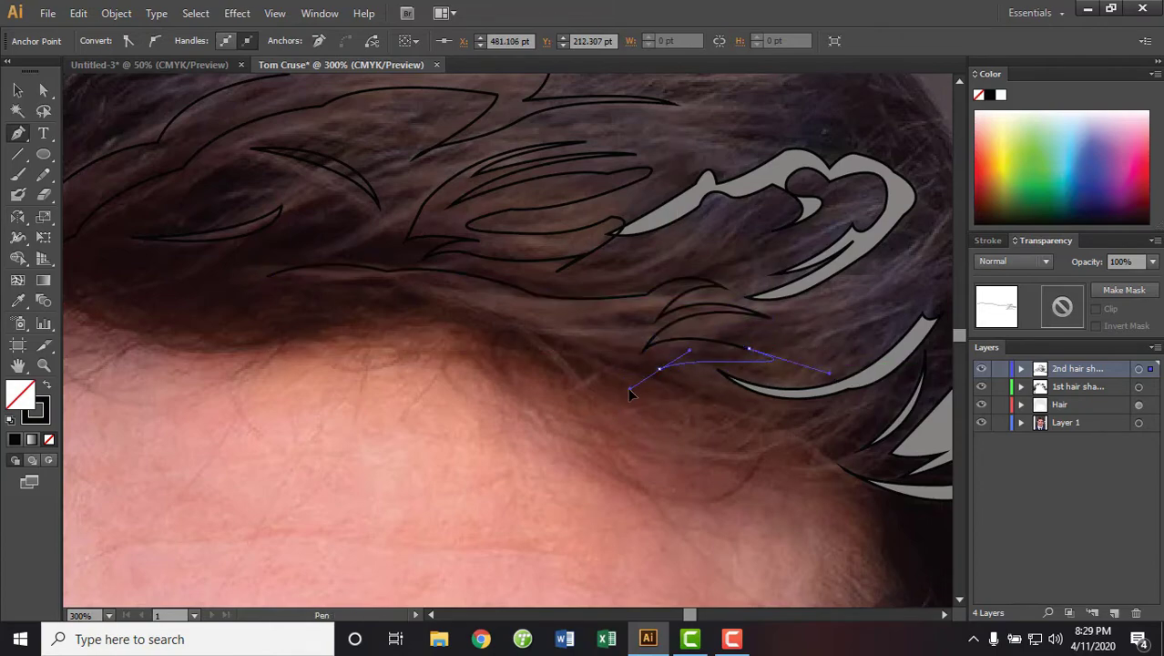
pyautogui.hotkey('ctrl', 'z')
pyautogui.hotkey('ctrl', 'z')
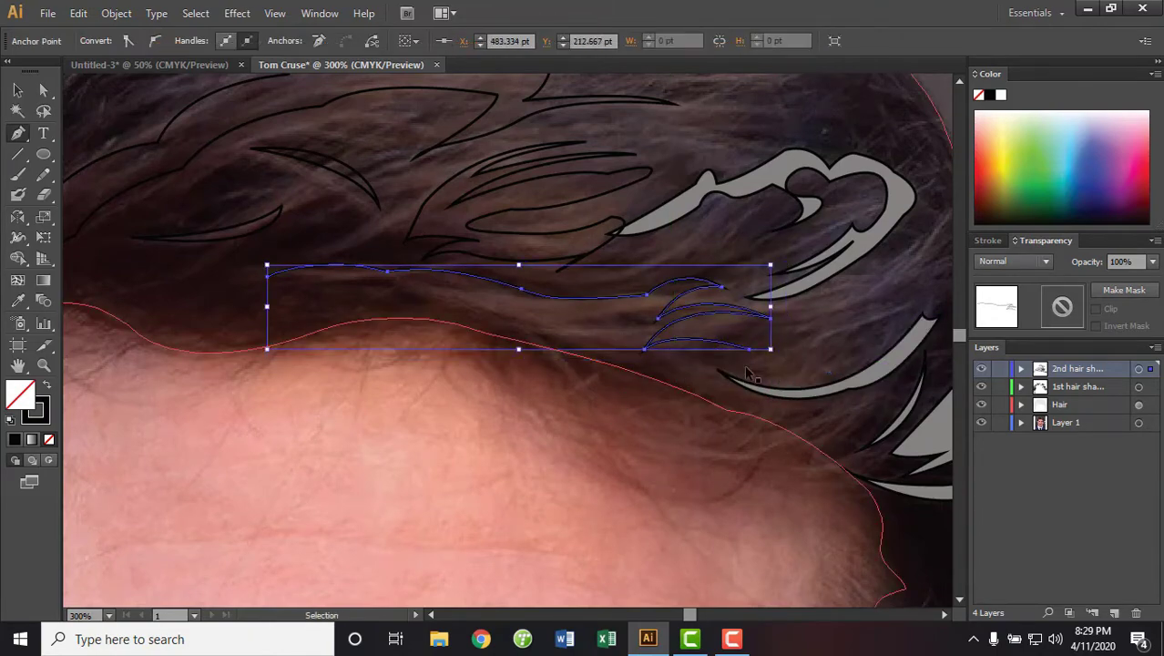
pyautogui.moveTo(748, 349)
pyautogui.mouseDown()
pyautogui.moveTo(679, 372)
pyautogui.moveTo(559, 348)
pyautogui.moveTo(492, 351)
pyautogui.moveTo(471, 348)
pyautogui.moveTo(460, 326)
pyautogui.moveTo(389, 306)
pyautogui.moveTo(384, 280)
pyautogui.moveTo(392, 293)
pyautogui.mouseUp()
pyautogui.keyDown('ctrl'); pyautogui.click(384, 281); pyautogui.keyUp('ctrl')
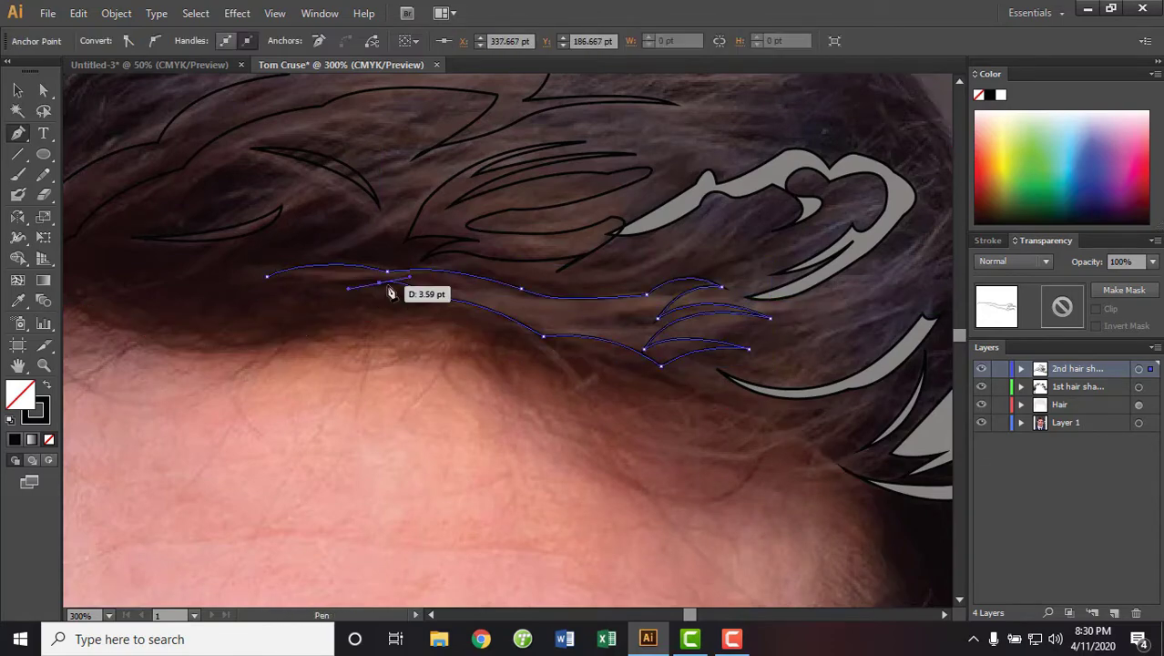
pyautogui.moveTo(298, 295); pyautogui.dragTo(238, 286)
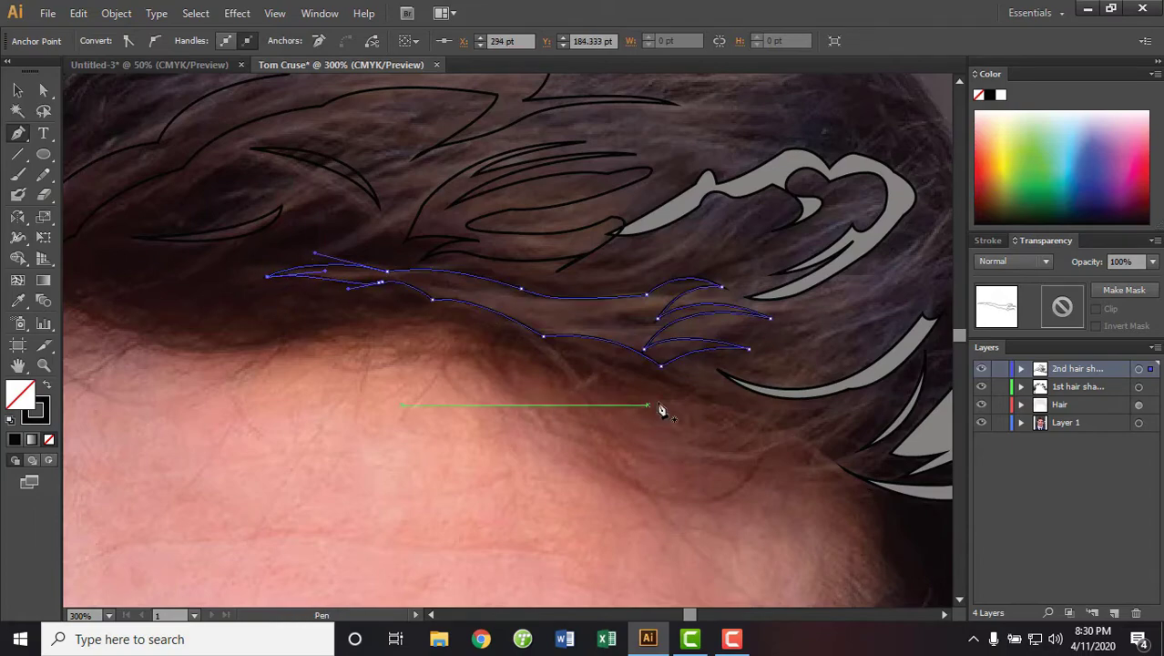
pyautogui.hscroll(5, 447, 333)
# Pen-draw a jagged, multi-point spiky strand at the hair's right side
pyautogui.scroll(1, 457, 380)
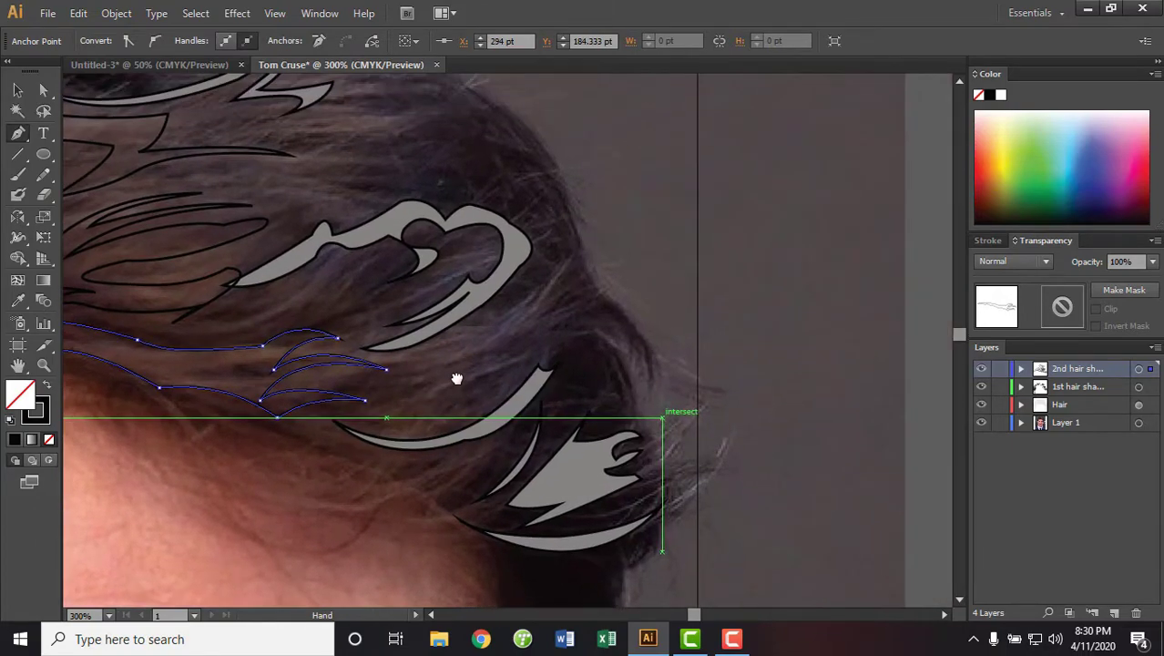
pyautogui.click(556, 270)
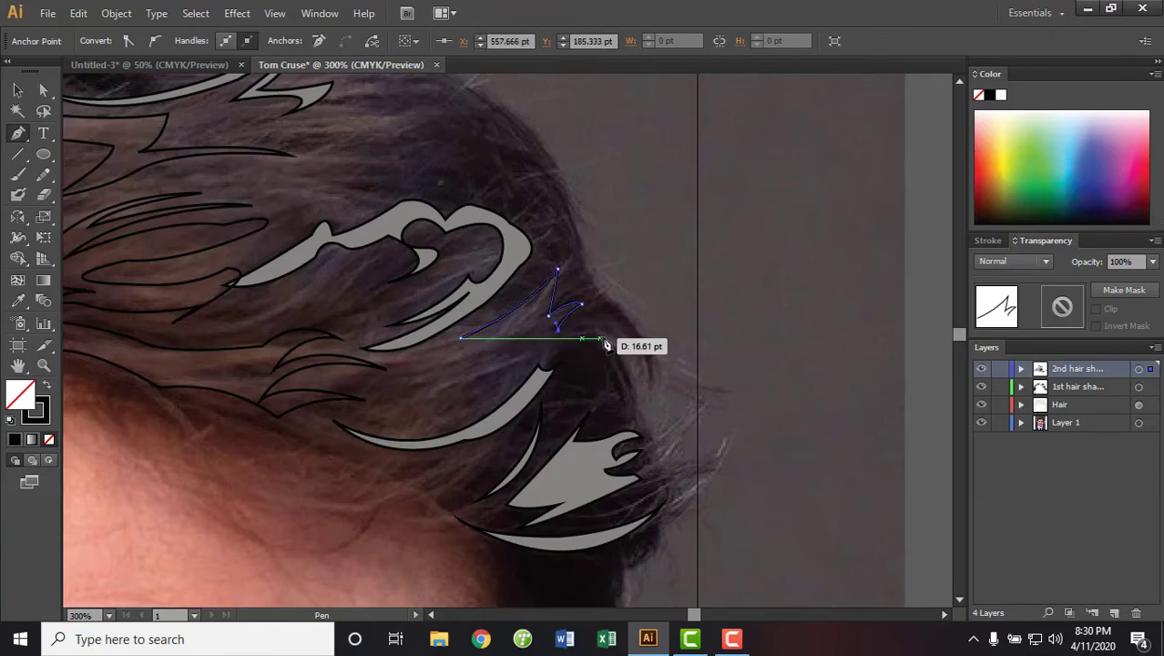
pyautogui.click(603, 339)
pyautogui.click(546, 363)
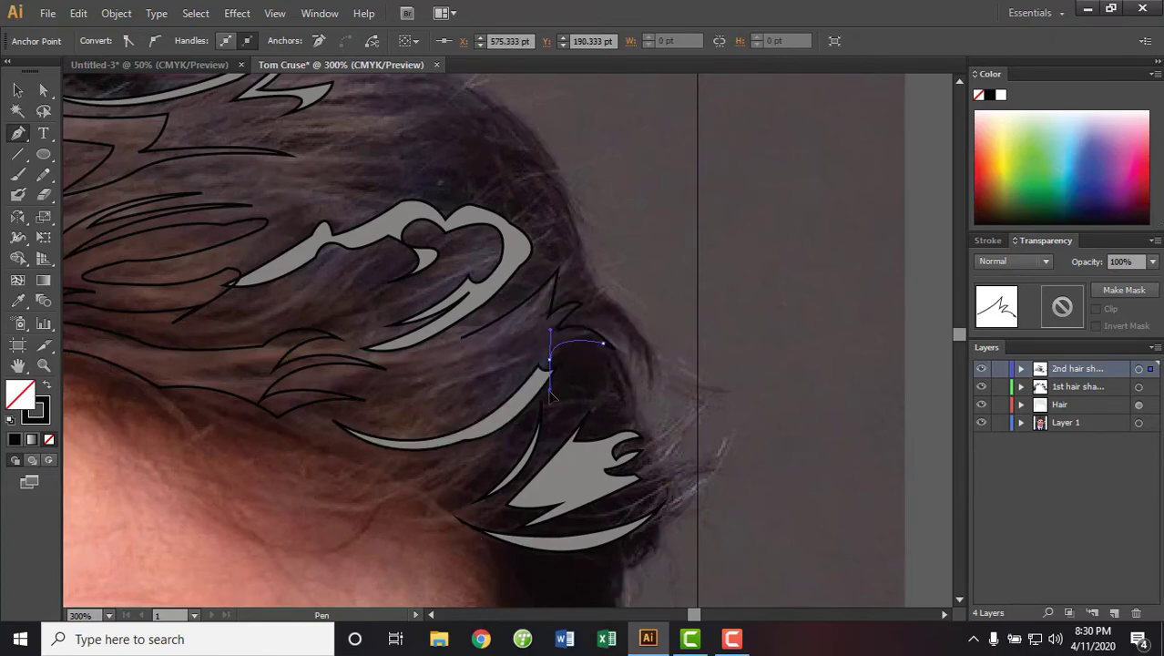
pyautogui.keyDown('ctrl'); pyautogui.click(462, 387); pyautogui.keyUp('ctrl')
pyautogui.click(454, 384)
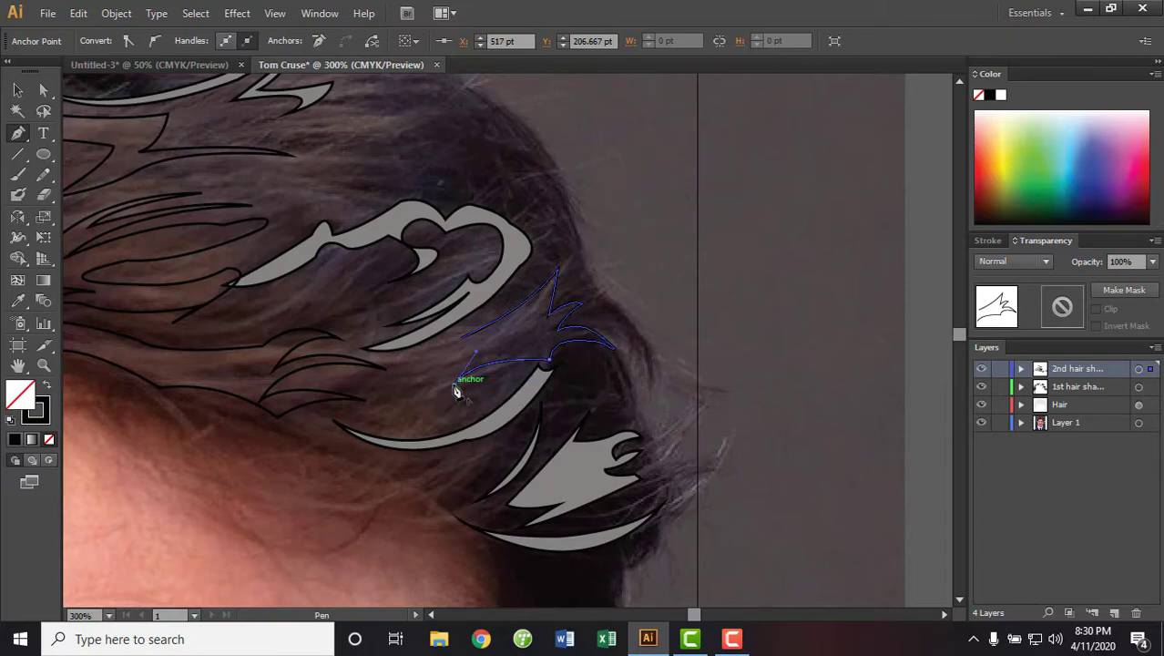
pyautogui.click(536, 350)
pyautogui.moveTo(598, 364); pyautogui.dragTo(598, 360)
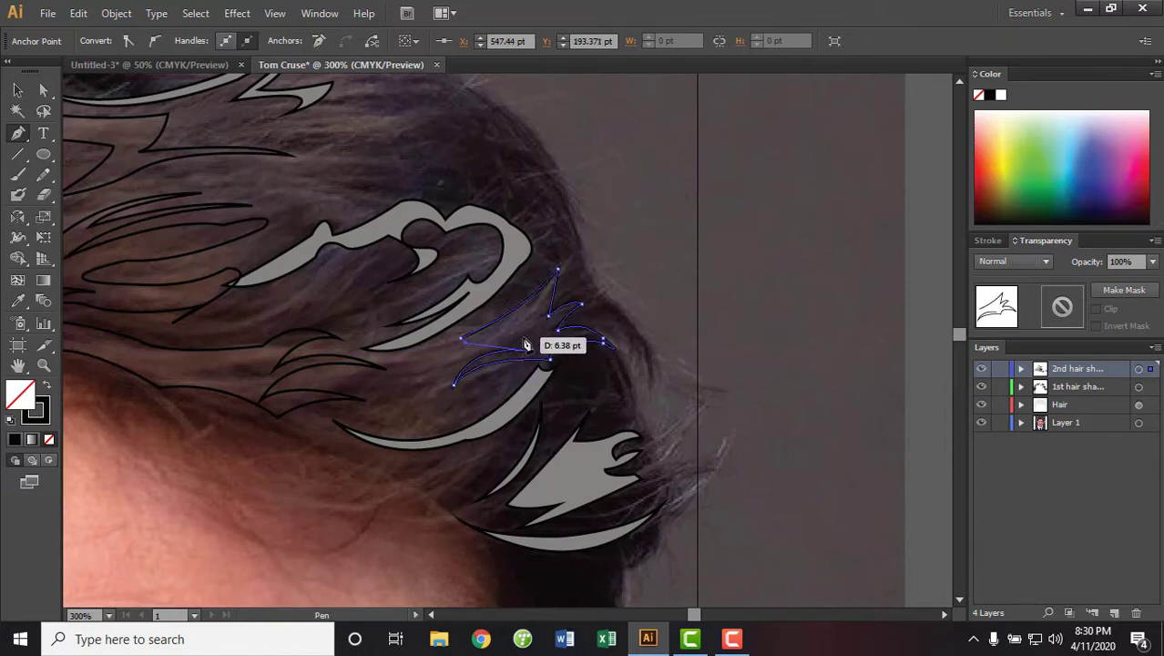
pyautogui.keyDown('ctrl'); pyautogui.click(524, 342); pyautogui.keyUp('ctrl')
pyautogui.click(524, 337)
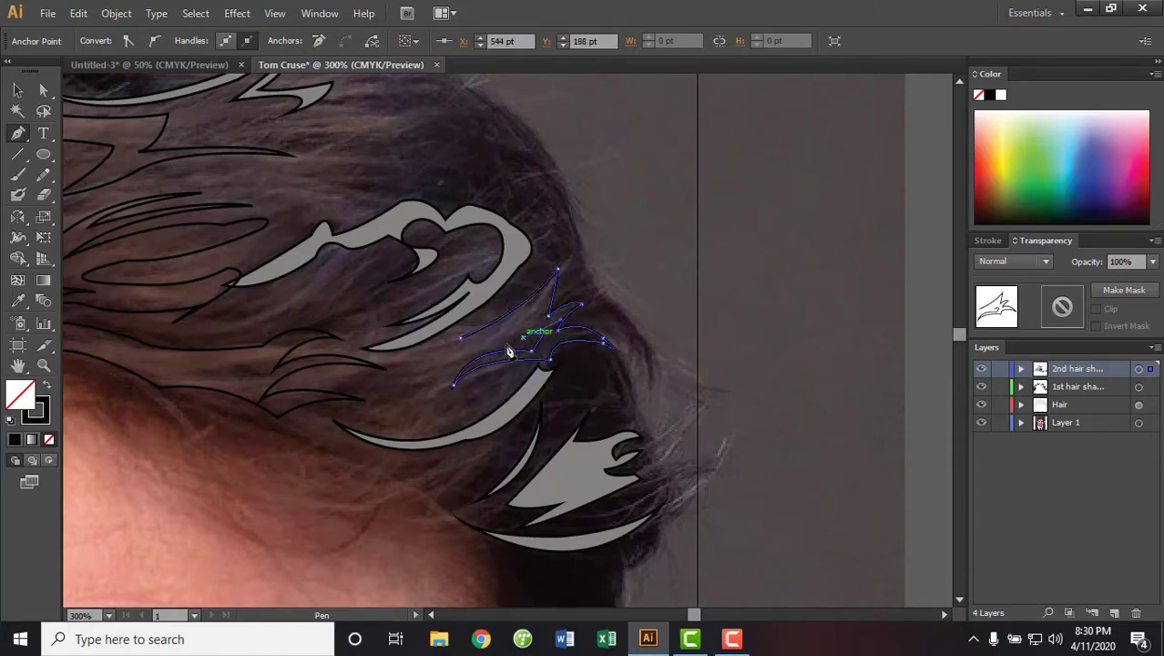
pyautogui.moveTo(489, 352); pyautogui.dragTo(481, 350)
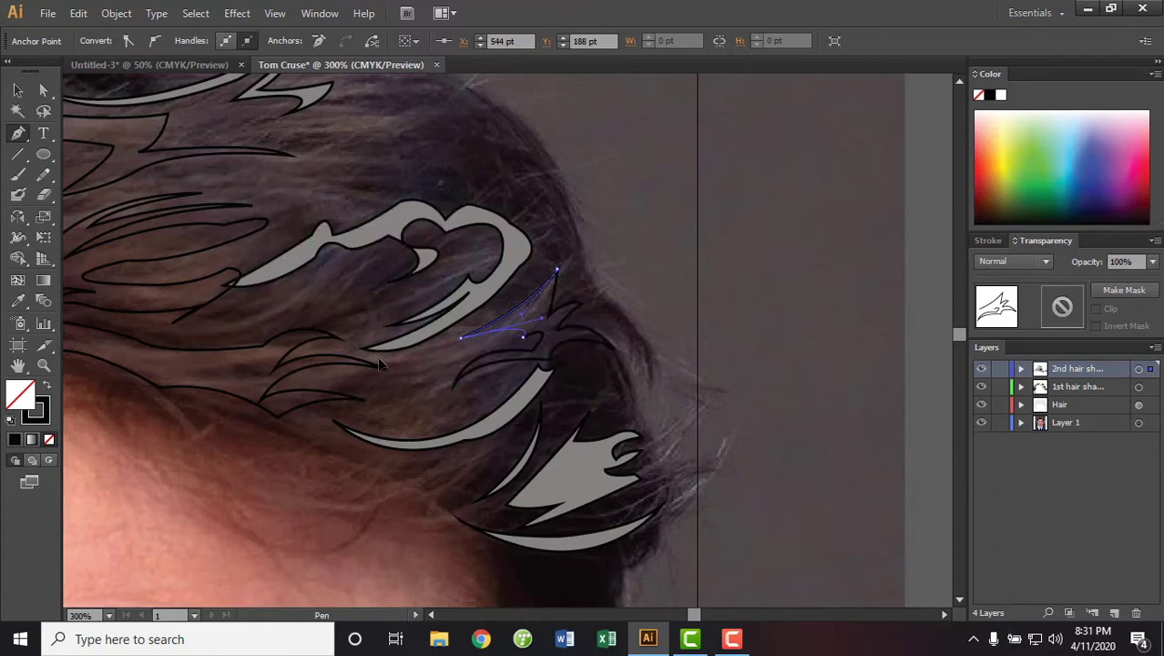
# Draw a closed fan of curled strands on the upper-left hair edge, then hide the reference photo
pyautogui.press('space')
pyautogui.moveTo(439, 192); pyautogui.dragTo(914, 385)
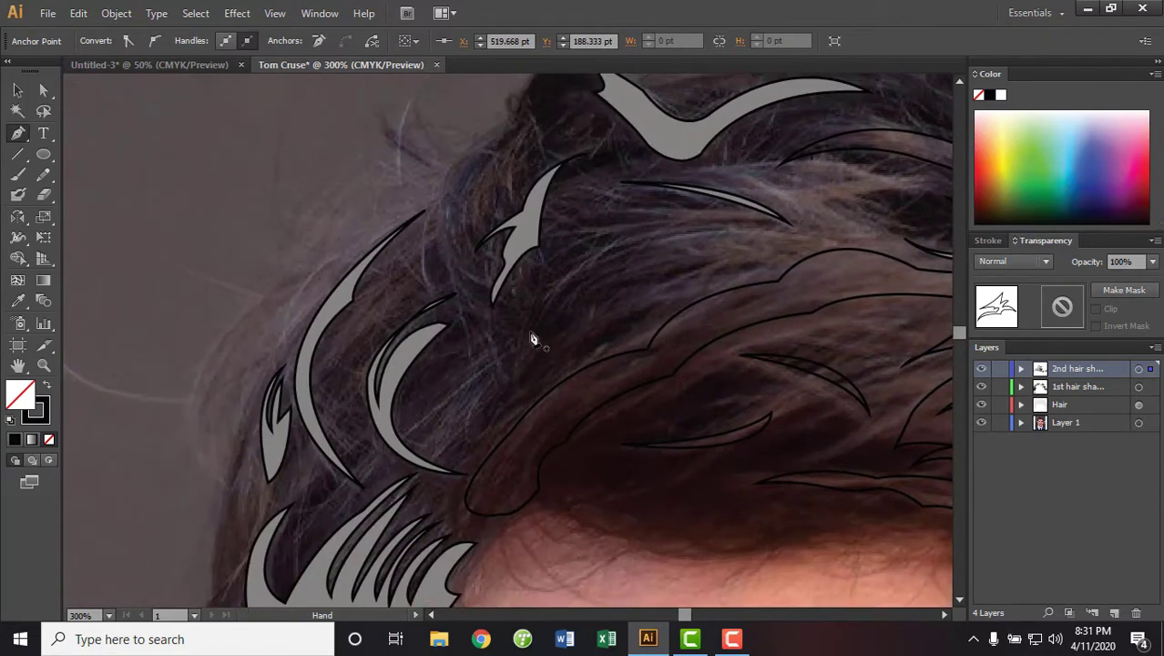
pyautogui.click(469, 227)
pyautogui.moveTo(485, 150); pyautogui.dragTo(522, 138)
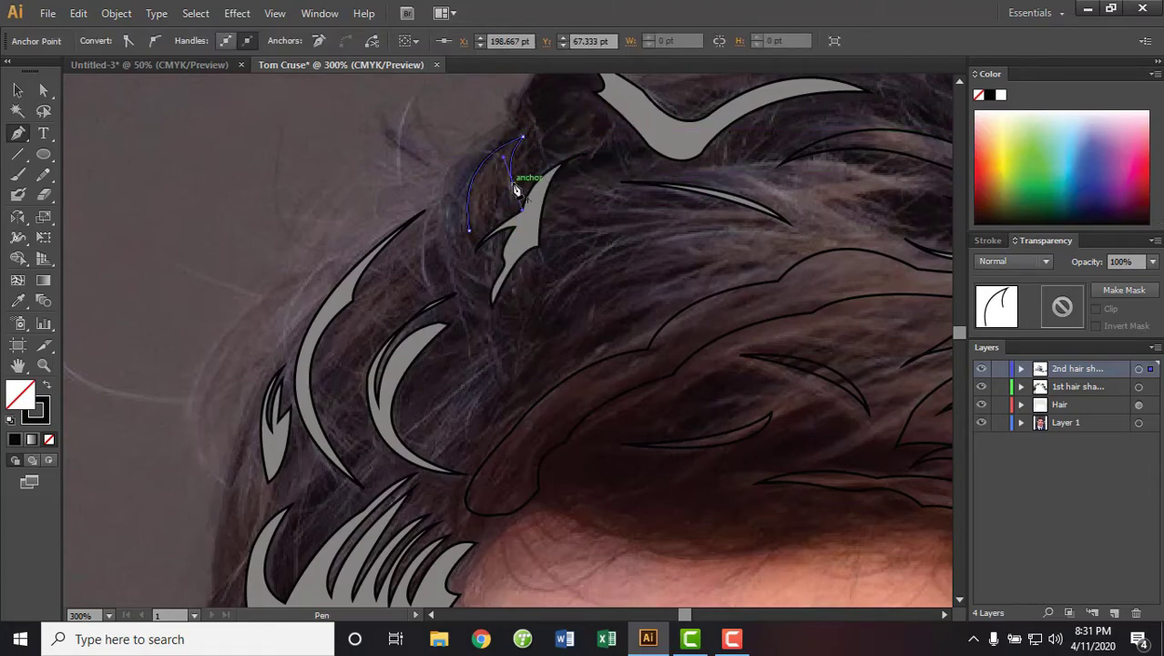
pyautogui.click(498, 195)
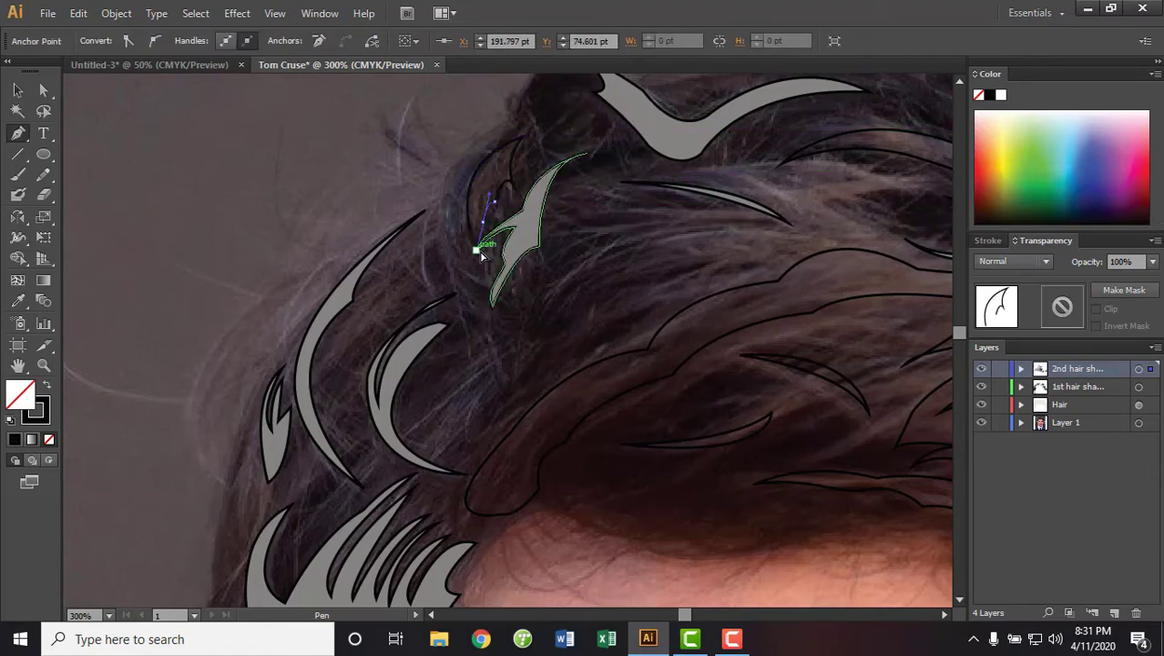
pyautogui.moveTo(468, 230); pyautogui.dragTo(465, 259)
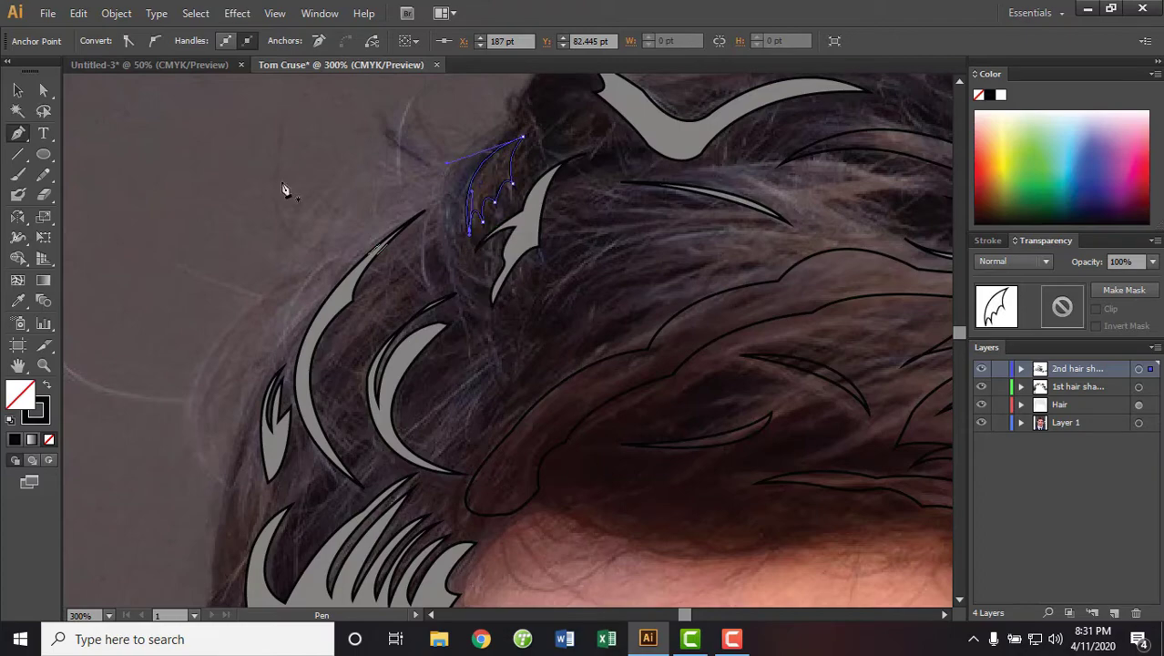
pyautogui.click(19, 91)
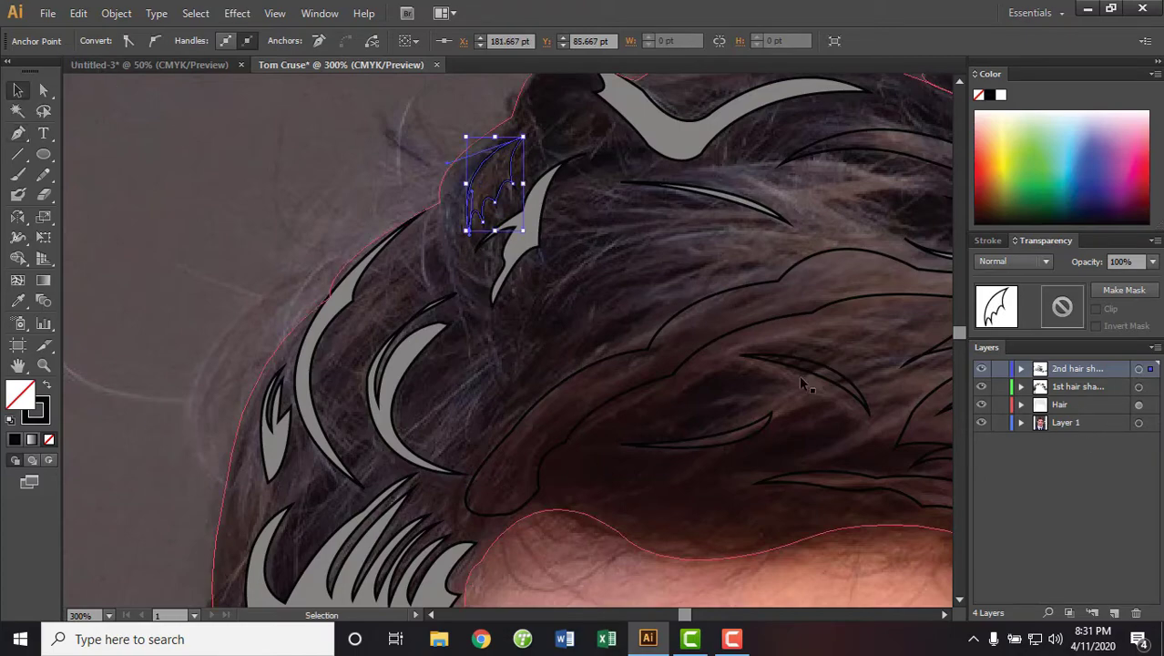
pyautogui.click(982, 424)
# Fill the 2nd hair shape layer's strands with a near-black dark brown
pyautogui.hotkey('ctrl', '0')
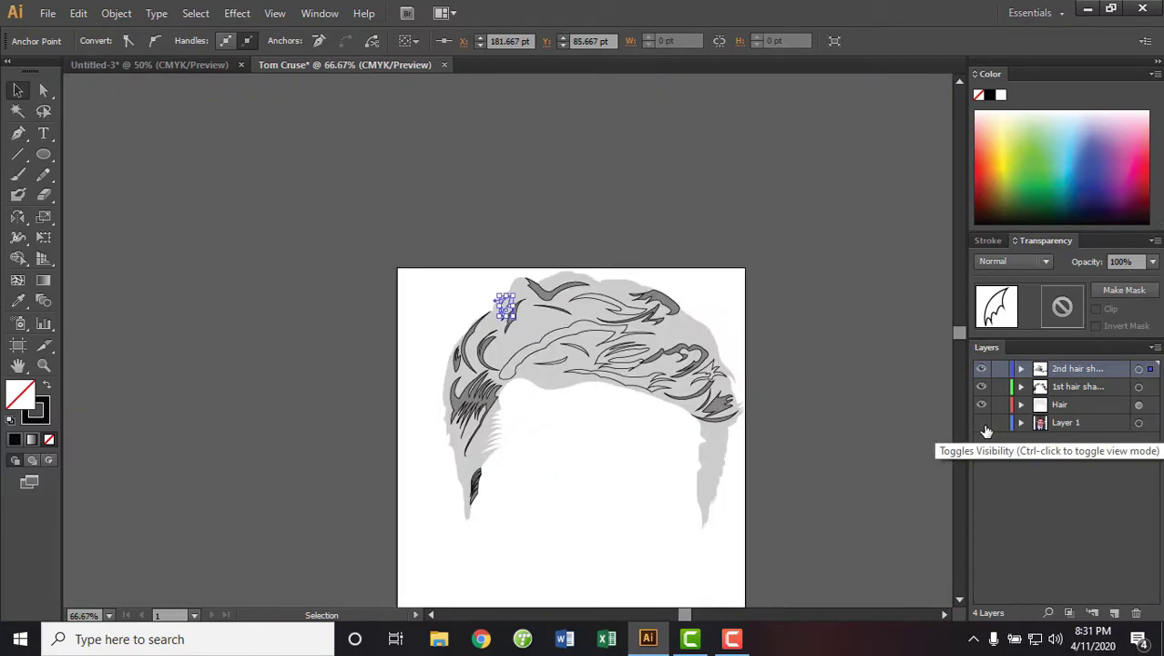
pyautogui.click(840, 458)
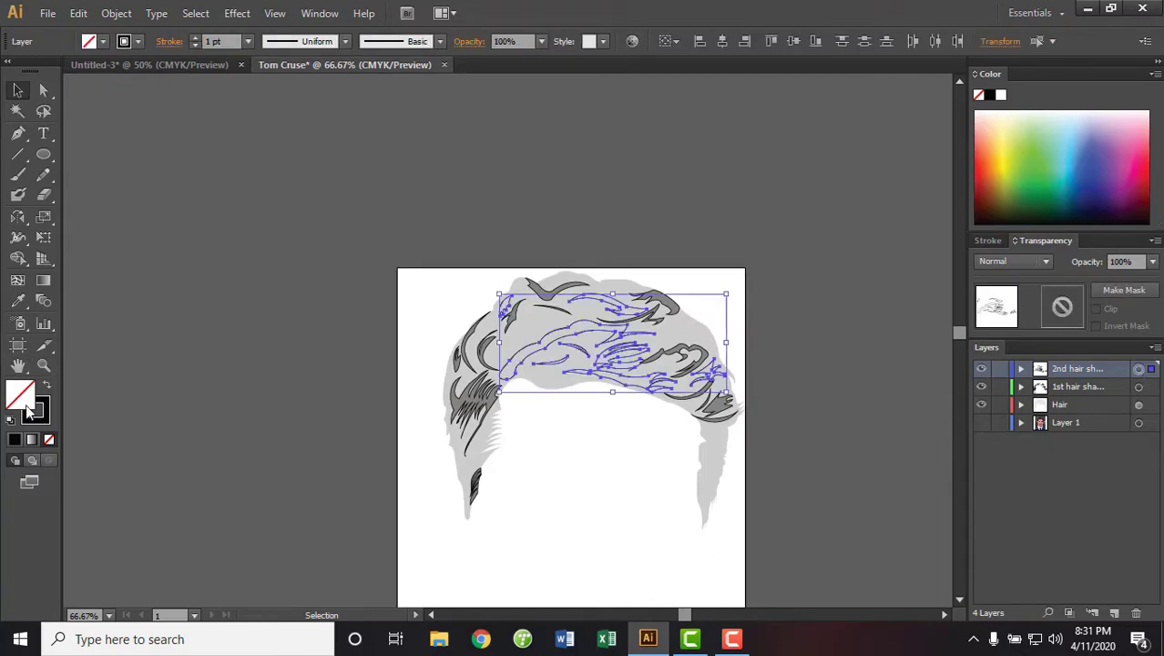
pyautogui.click(47, 385)
pyautogui.doubleClick(18, 394)
pyautogui.moveTo(775, 241)
pyautogui.mouseDown()
pyautogui.moveTo(834, 329)
pyautogui.moveTo(888, 353)
pyautogui.mouseUp()
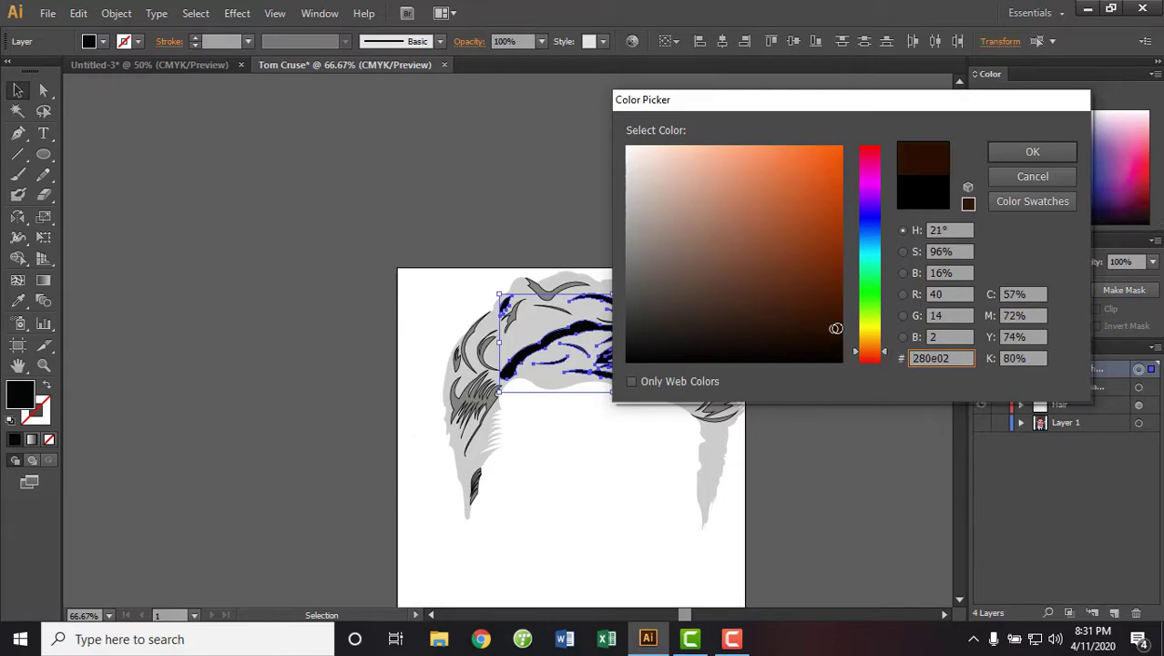
pyautogui.moveTo(832, 328); pyautogui.dragTo(825, 307)
pyautogui.click(1047, 152)
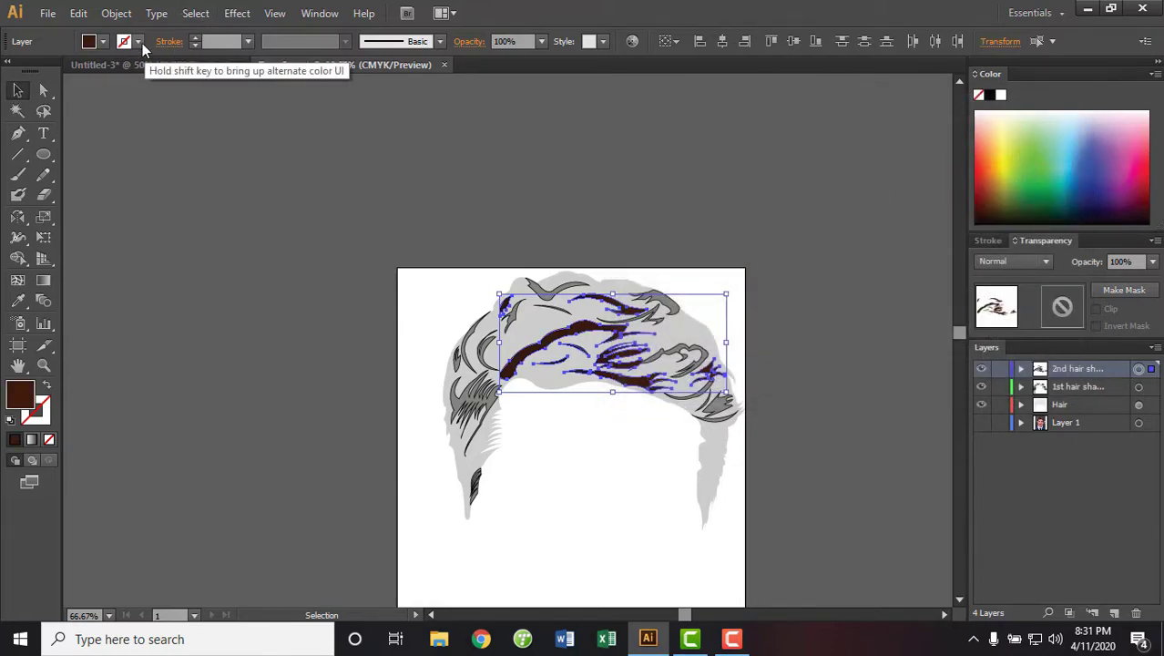
# Set the Hair silhouette layer to 100% opacity and deselect everything
pyautogui.click(1139, 386)
pyautogui.click(137, 41)
pyautogui.click(11, 70)
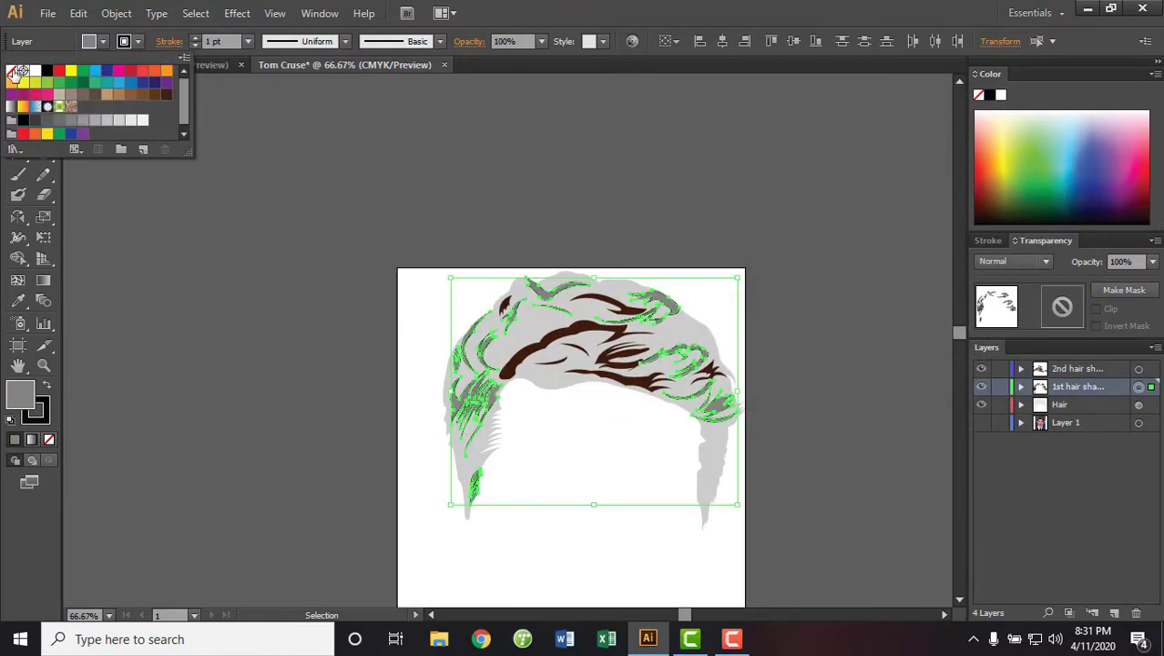
pyautogui.press('Escape')
pyautogui.click(719, 456)
pyautogui.click(1152, 262)
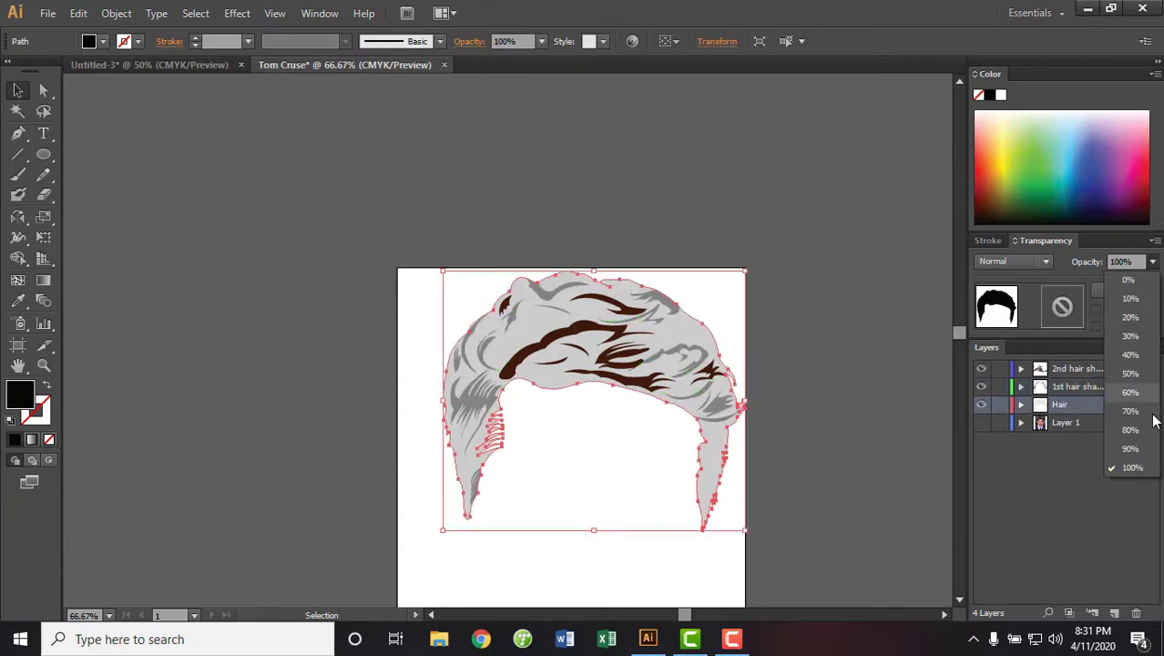
pyautogui.click(1138, 404)
pyautogui.click(1152, 261)
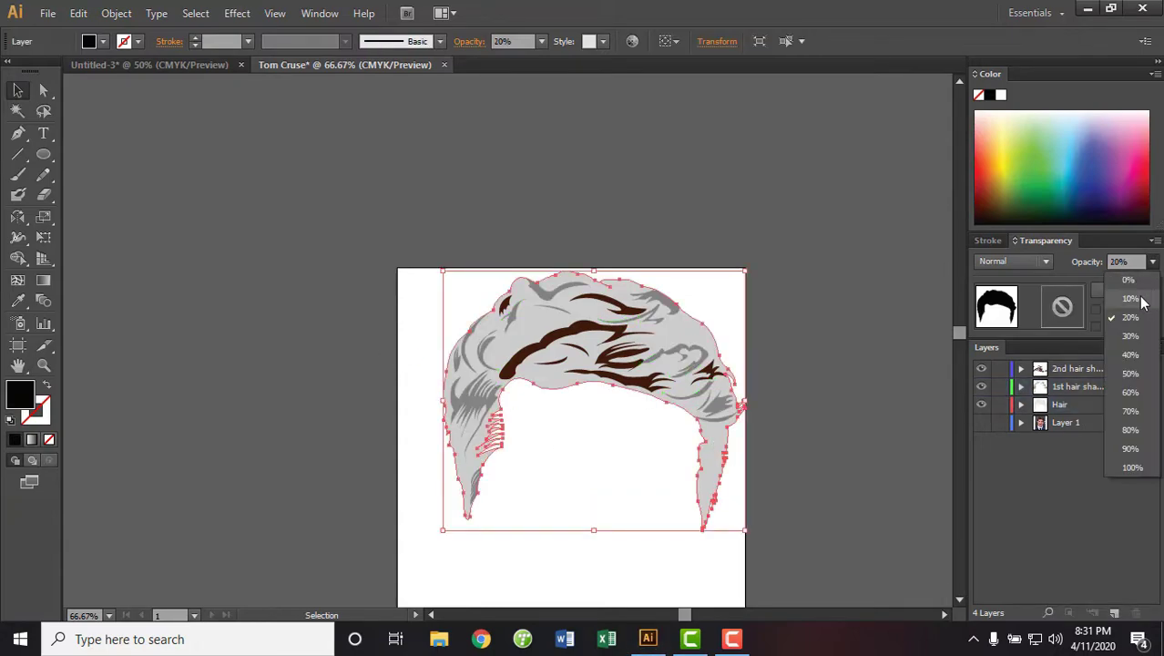
pyautogui.click(1132, 467)
pyautogui.hotkey('ctrl', 'shift', 'a')
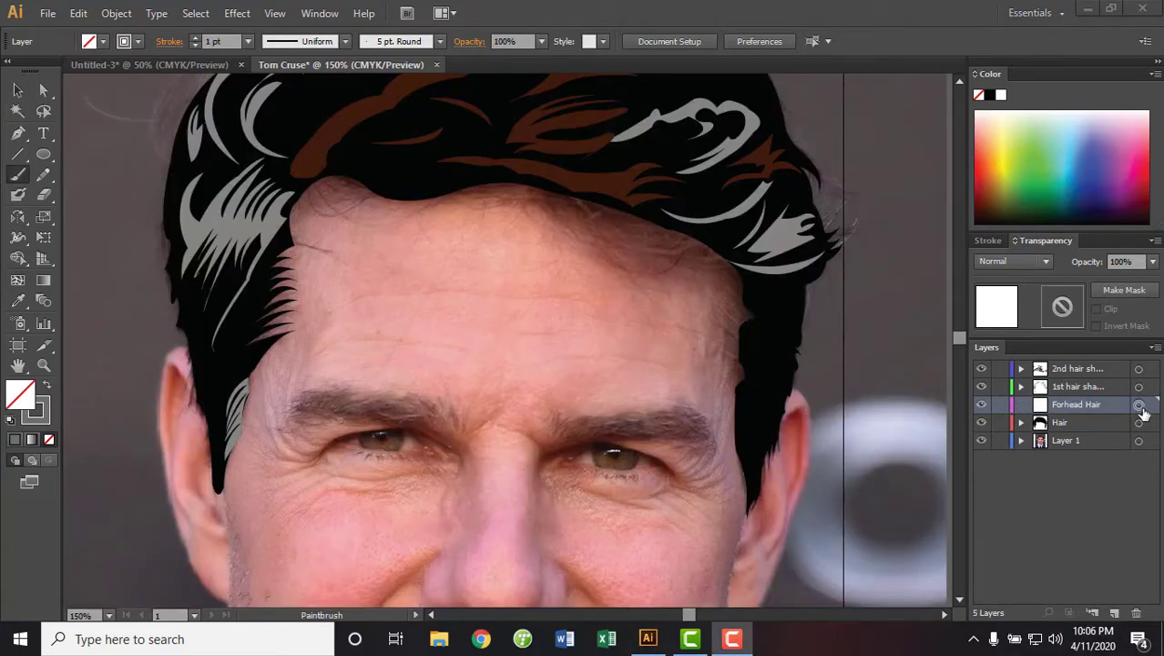
# Paintbrush thin grey strands along the left and centre forehead hairline, undoing stray strokes
pyautogui.moveTo(383, 266); pyautogui.dragTo(522, 259)
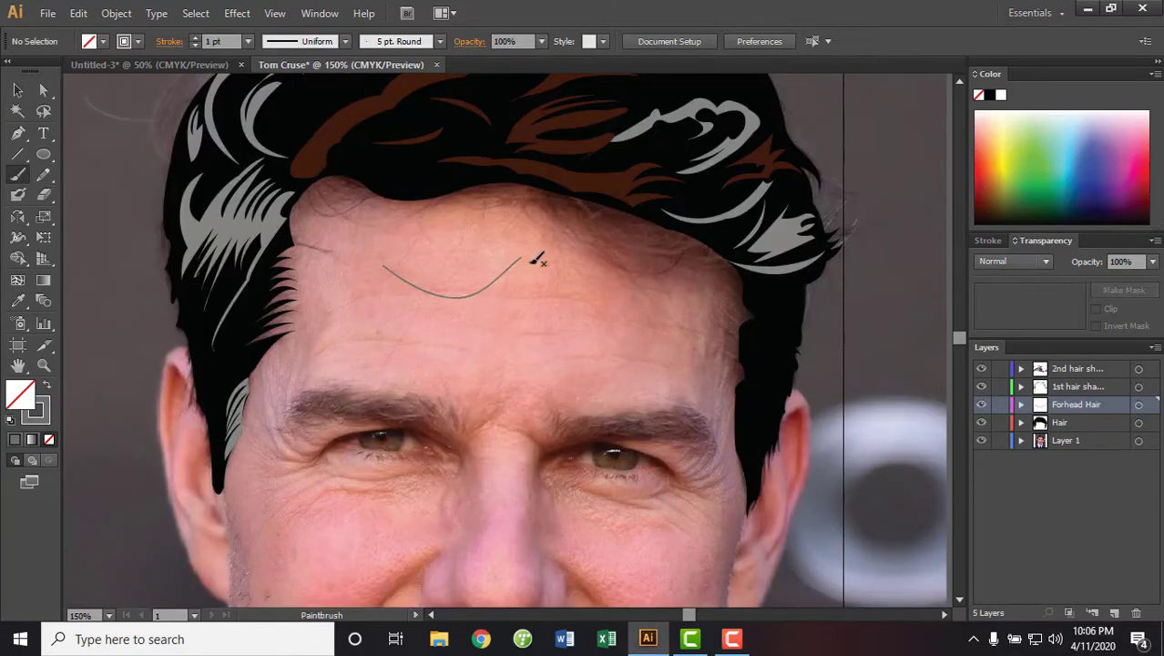
pyautogui.hotkey('ctrl', 'z')
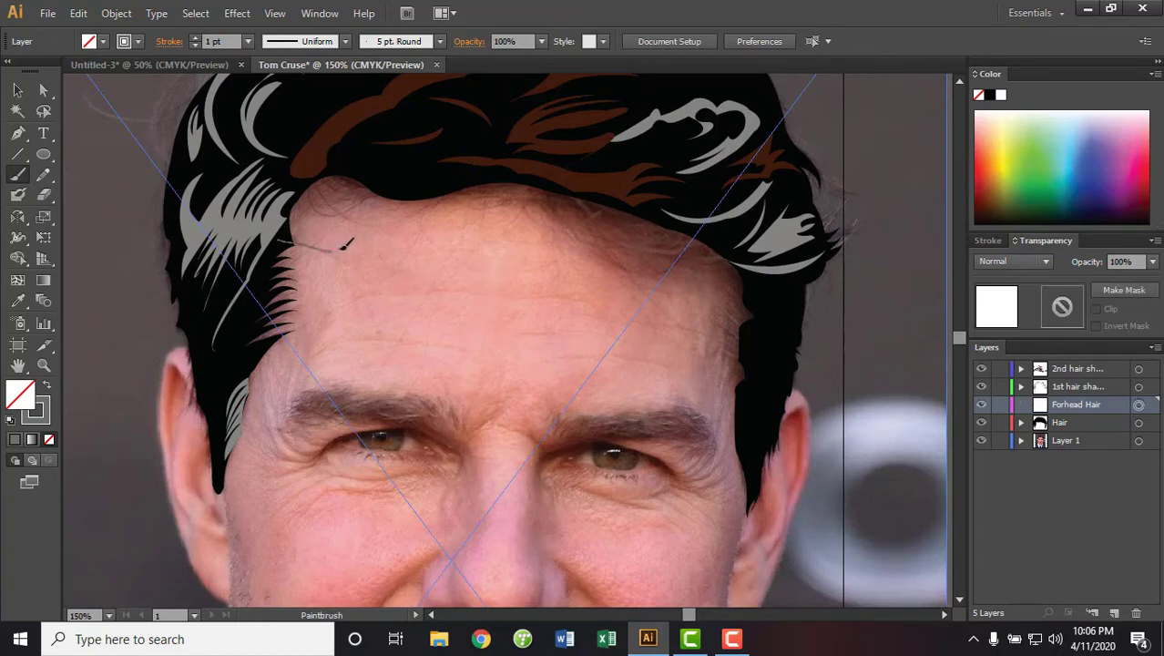
pyautogui.moveTo(343, 245); pyautogui.dragTo(338, 246)
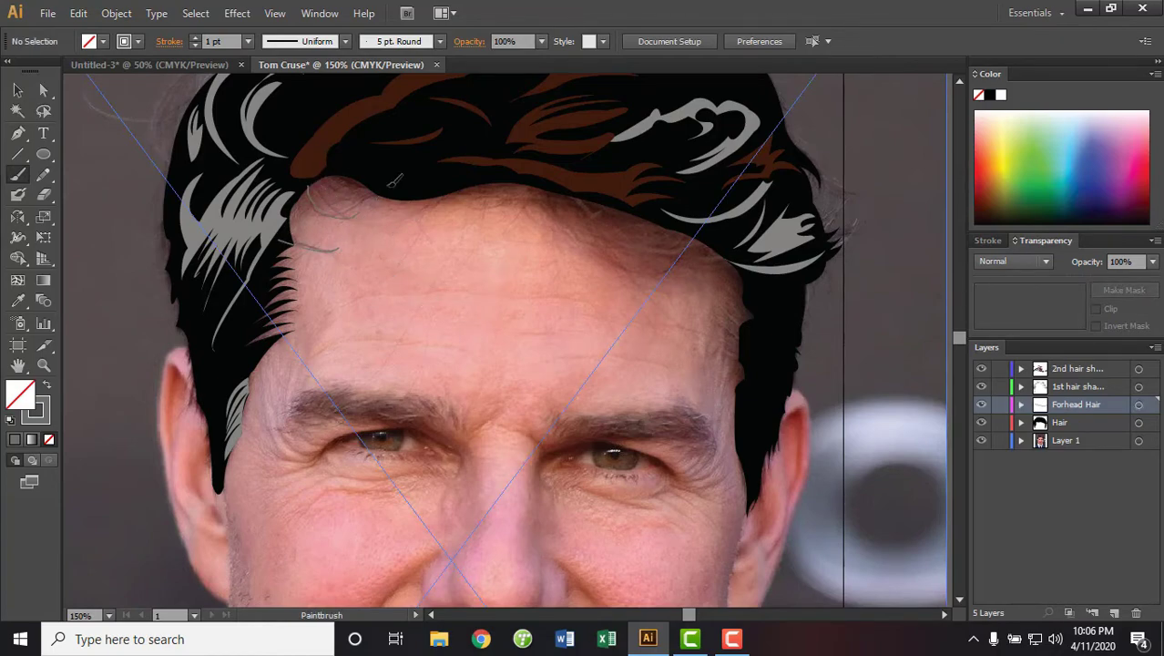
pyautogui.moveTo(390, 183); pyautogui.dragTo(337, 176)
pyautogui.moveTo(510, 171); pyautogui.dragTo(479, 213)
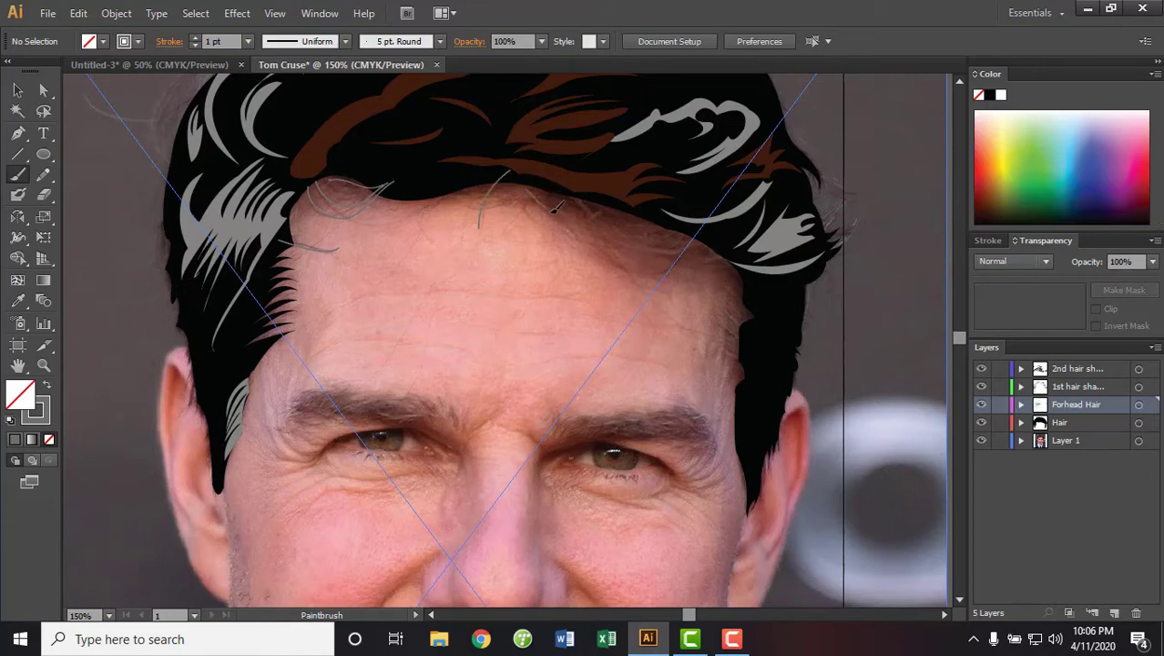
pyautogui.hotkey('ctrl', 'z')
# Brush short strands along the right hairline and temple, replacing an overlong forehead strand
pyautogui.moveTo(618, 248); pyautogui.dragTo(729, 226)
pyautogui.moveTo(583, 199); pyautogui.dragTo(625, 231)
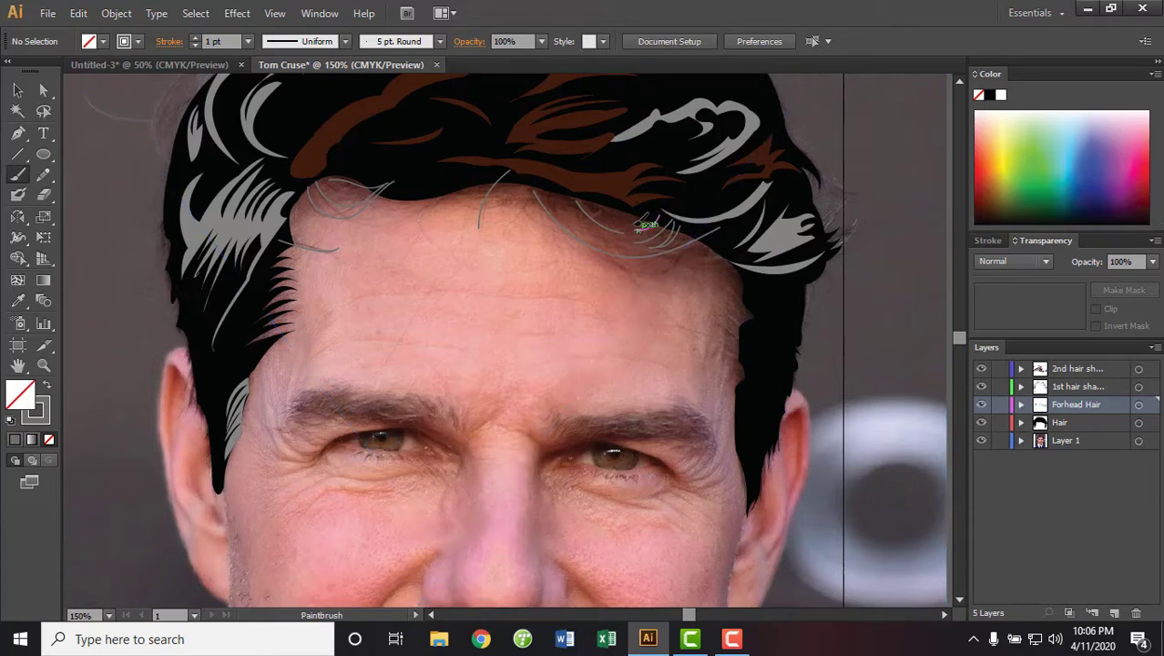
pyautogui.moveTo(638, 229); pyautogui.dragTo(666, 214)
pyautogui.moveTo(436, 216)
pyautogui.mouseDown()
pyautogui.moveTo(372, 292)
pyautogui.moveTo(227, 328)
pyautogui.mouseUp()
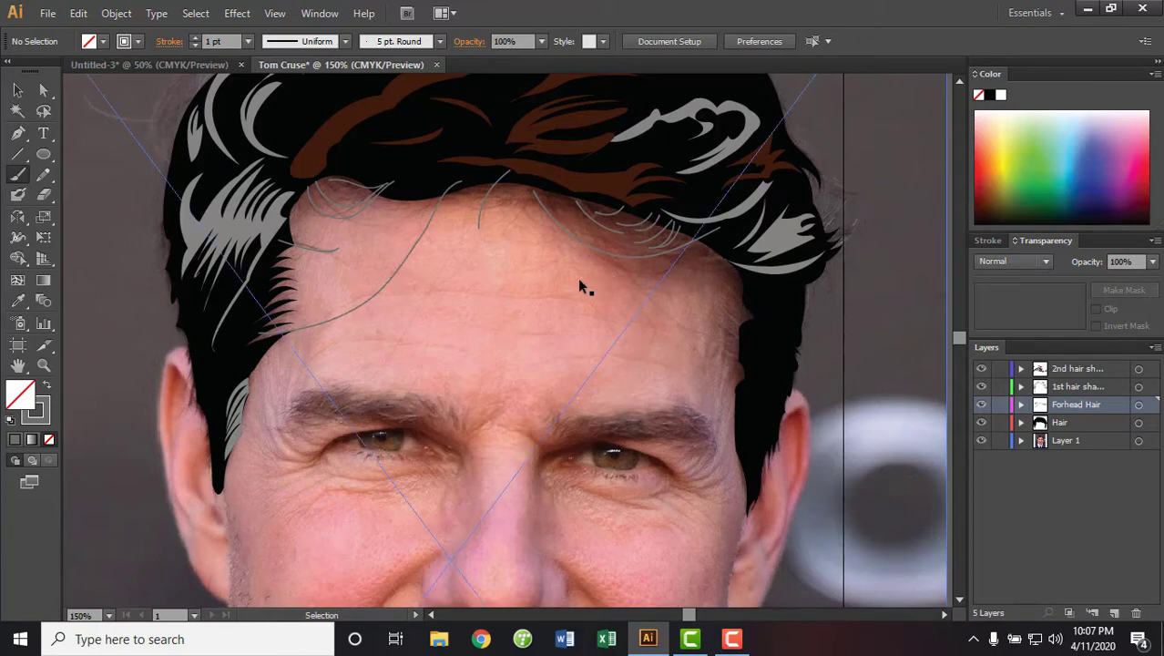
pyautogui.hotkey('ctrl', 'z')
pyautogui.moveTo(453, 180); pyautogui.dragTo(376, 264)
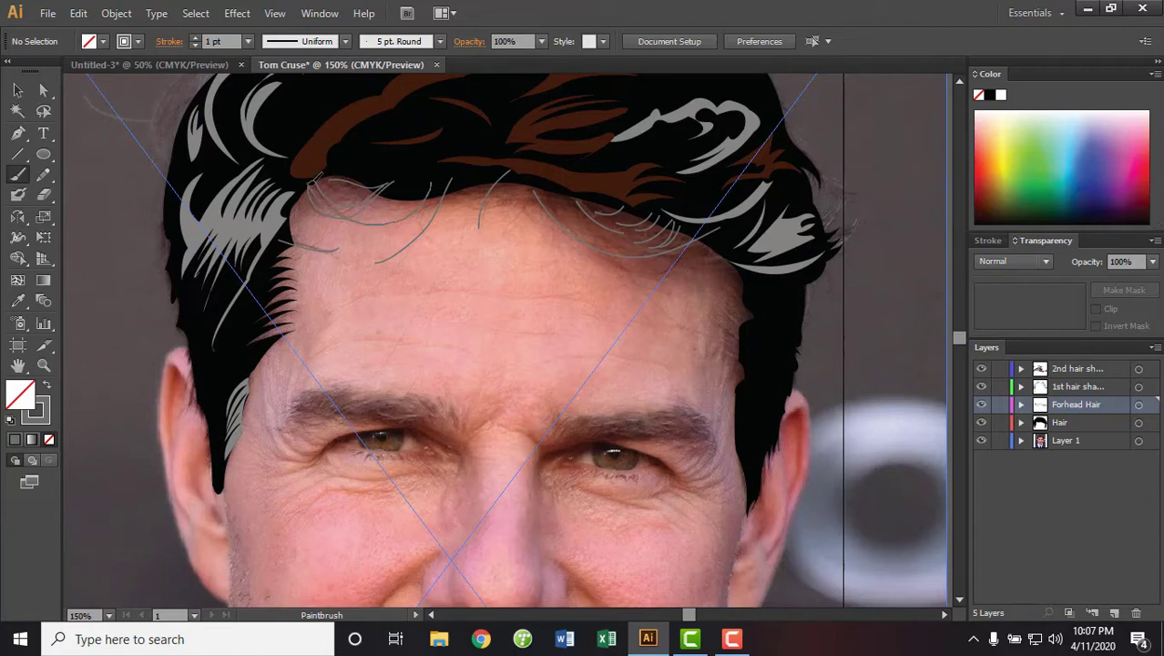
# Create and rename a second forehead-hair layer, setting the stroke to a brown swatch
pyautogui.click(1117, 613)
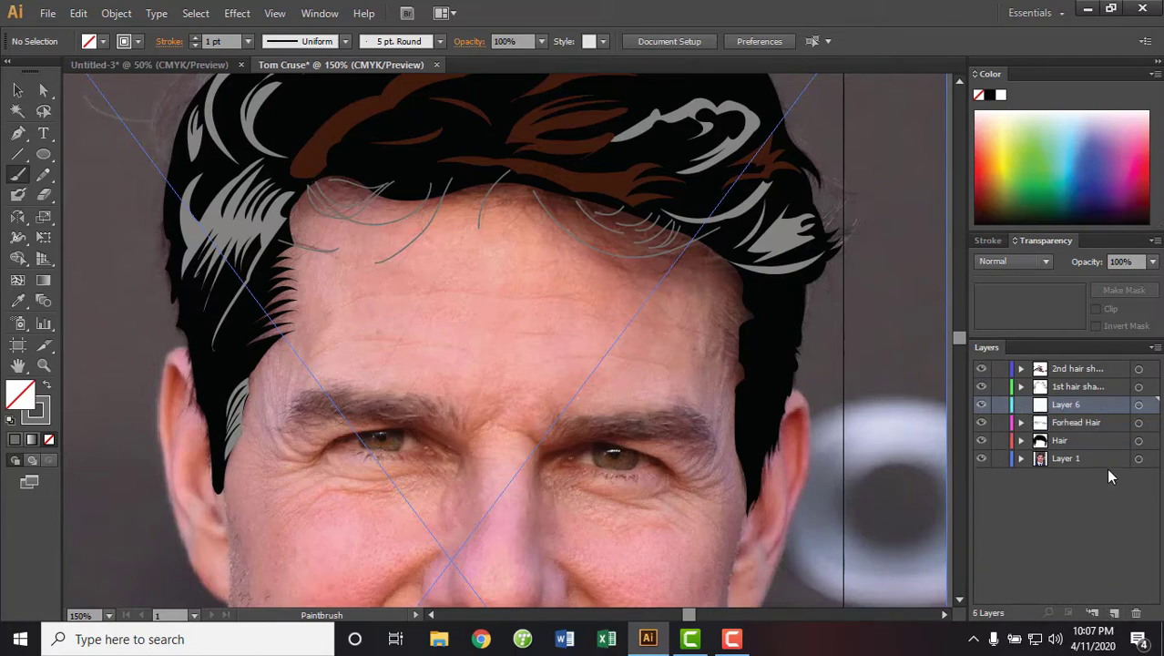
pyautogui.doubleClick(1065, 405)
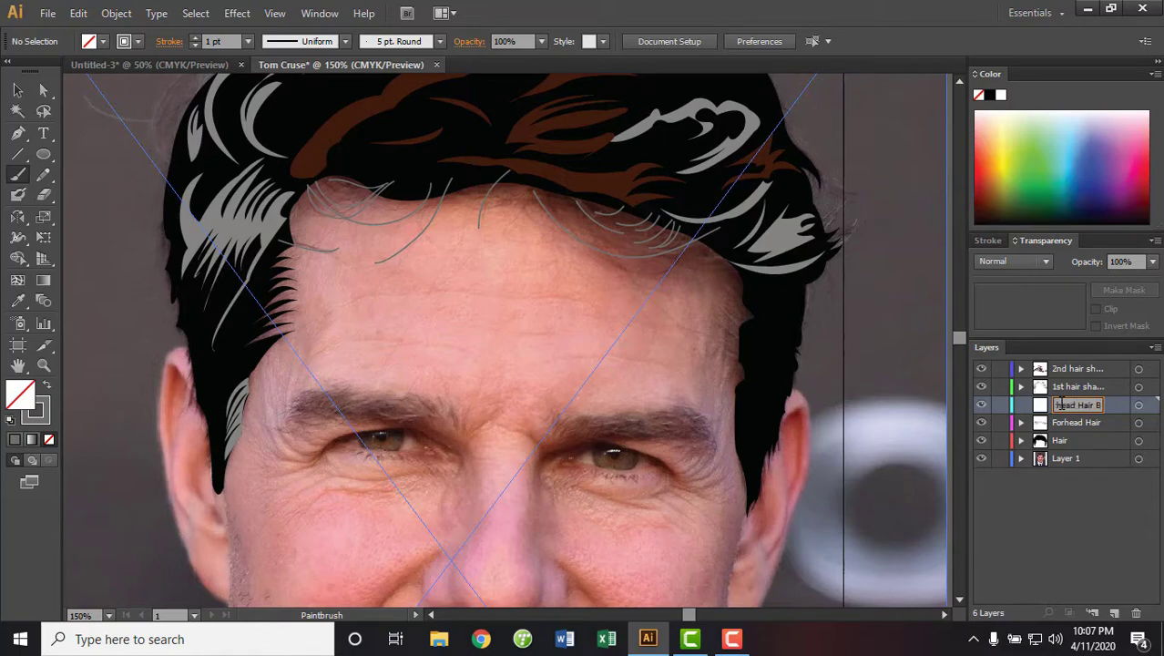
pyautogui.press('Return')
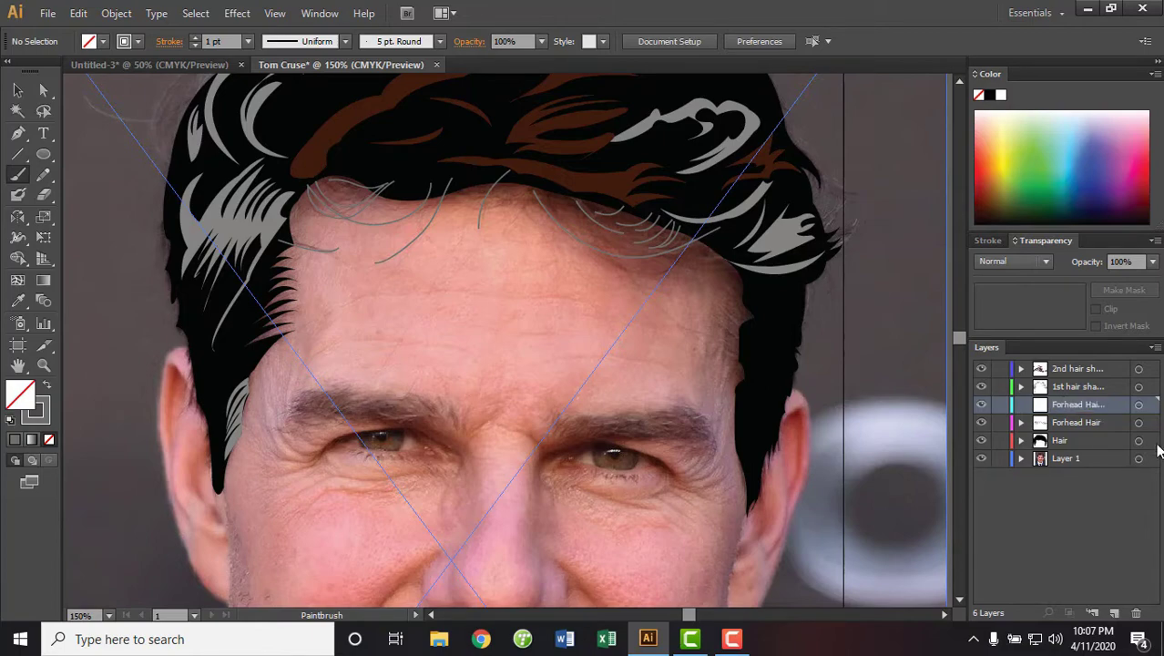
pyautogui.click(1139, 406)
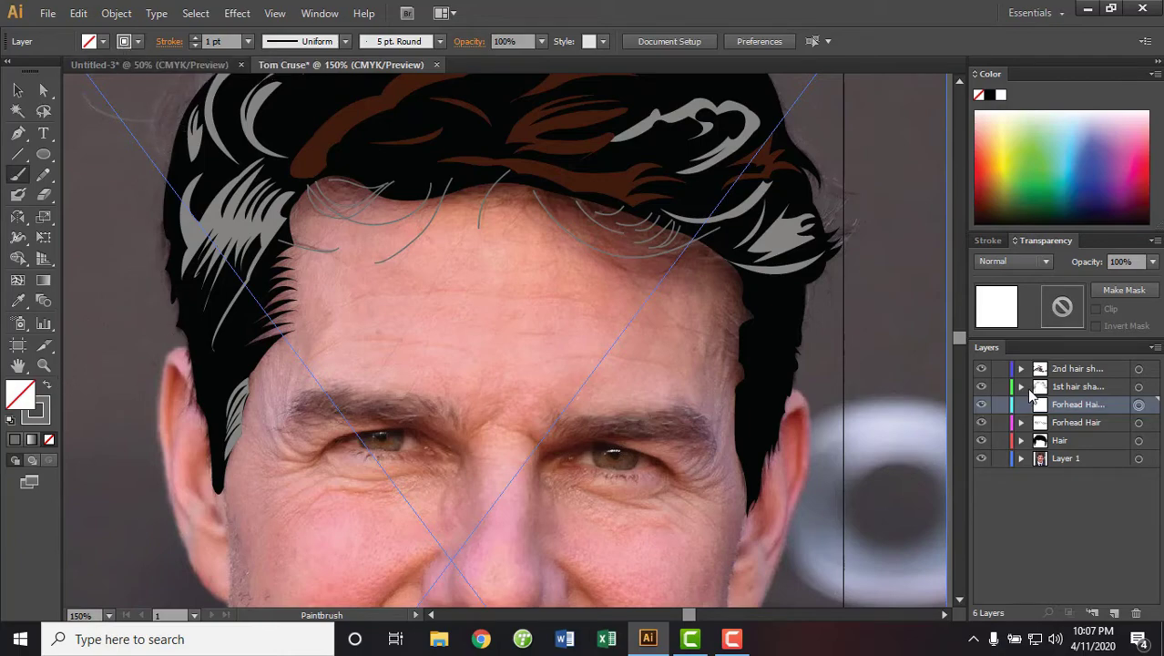
pyautogui.click(137, 41)
pyautogui.click(154, 94)
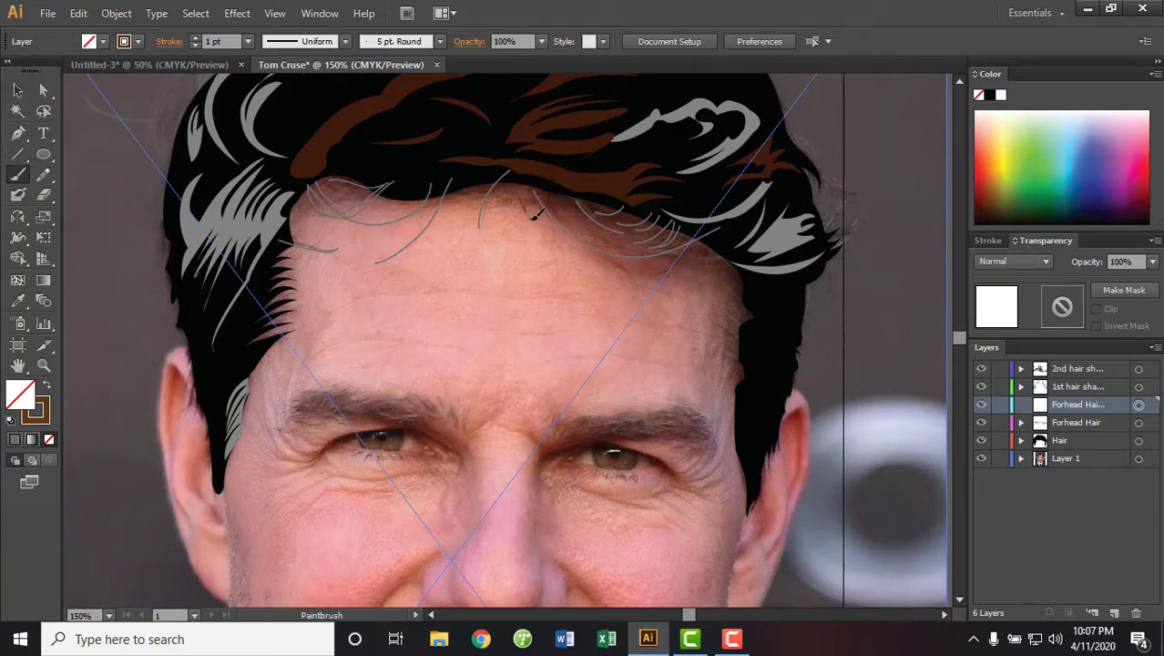
pyautogui.hotkey('ctrl', 'shift', 'a')
# Brush a brown strand curving down from the right hairline, replacing a too-long first attempt
pyautogui.hotkey('ctrl', 'z')
pyautogui.moveTo(662, 288); pyautogui.dragTo(697, 310)
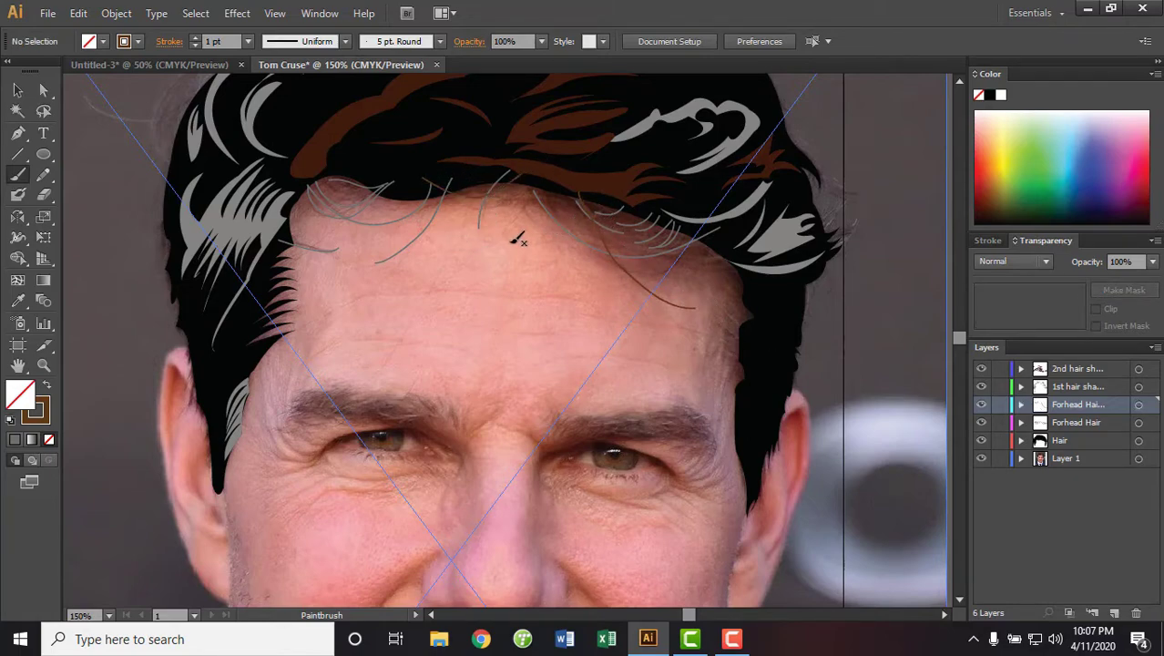
pyautogui.click(980, 459)
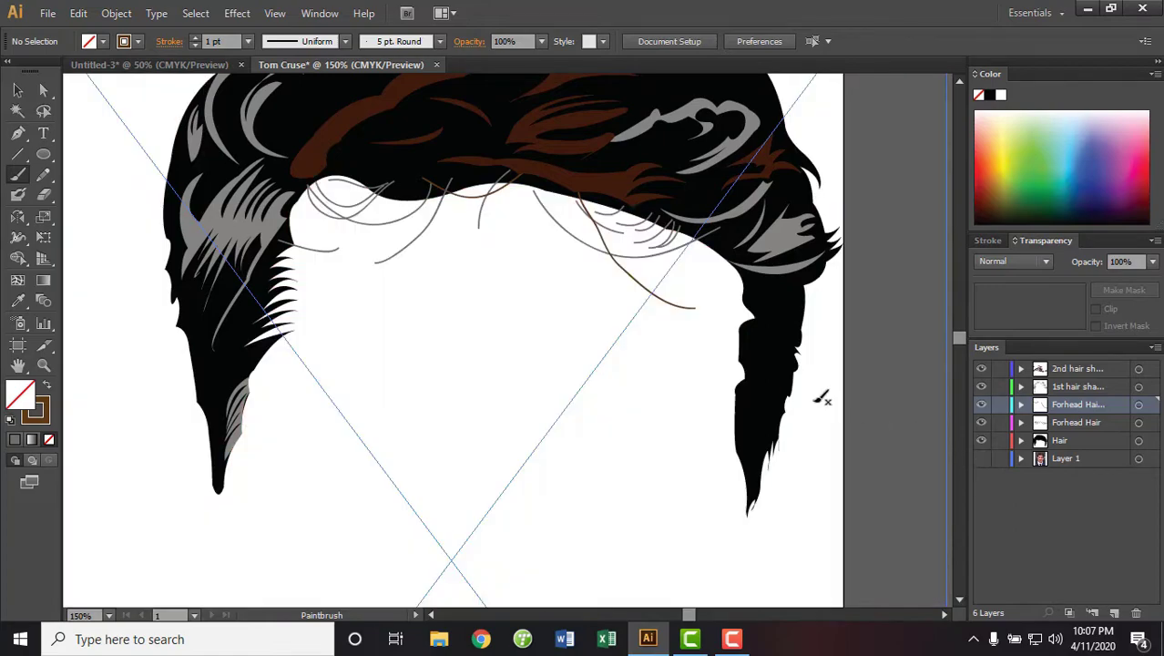
pyautogui.click(18, 91)
pyautogui.click(645, 286)
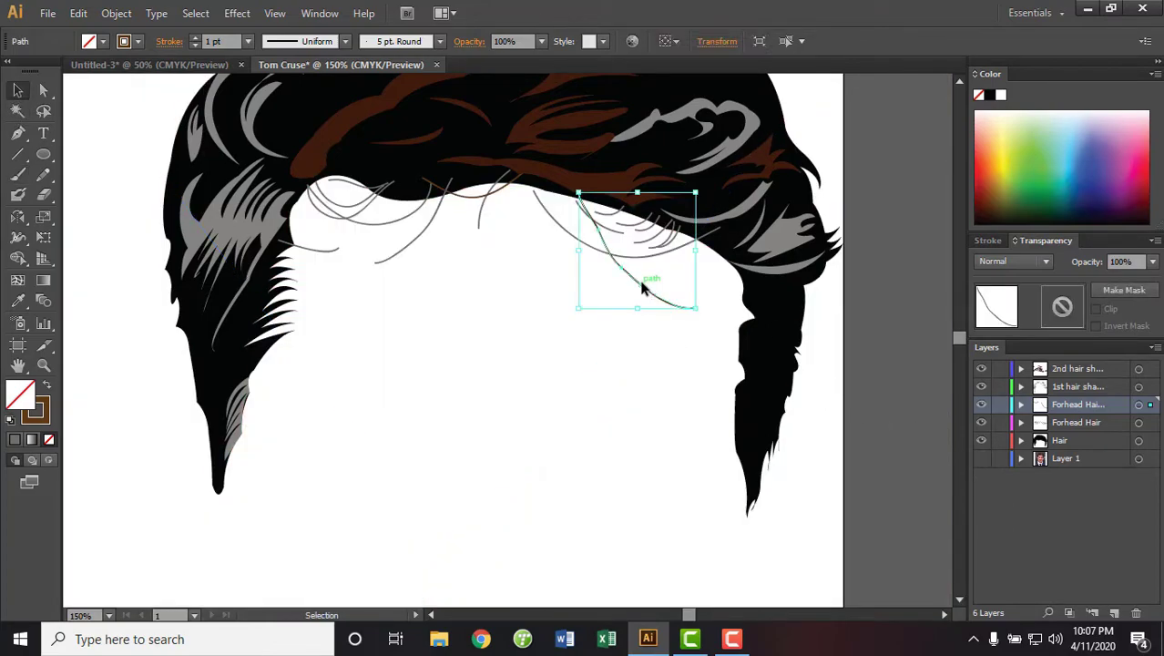
pyautogui.press('Delete')
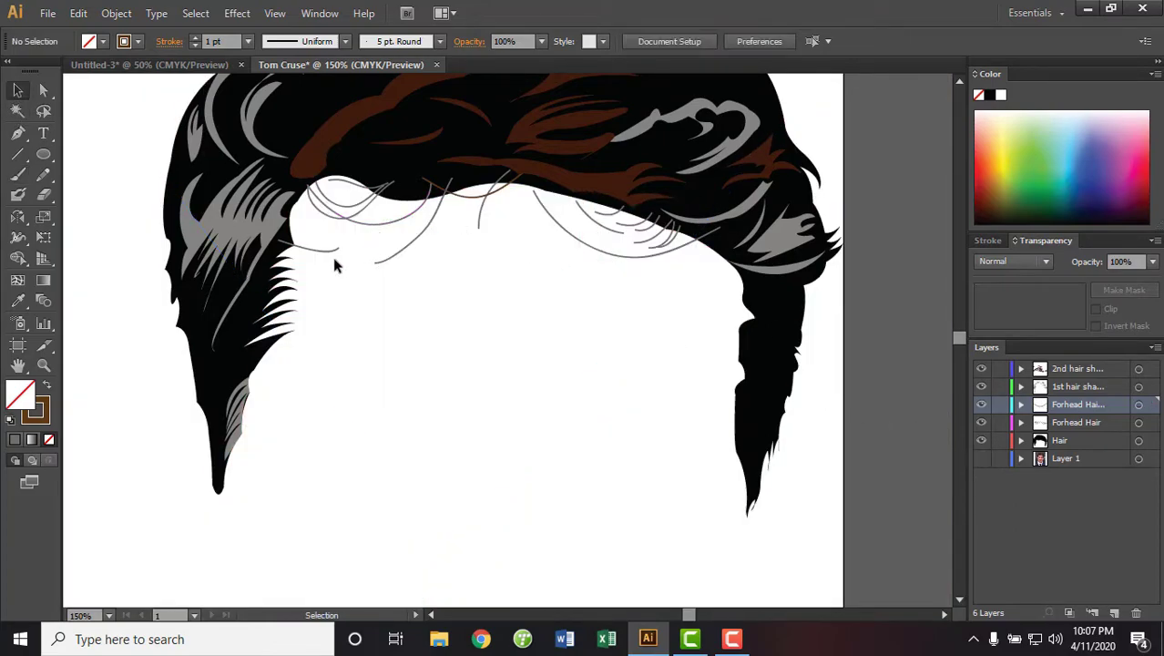
pyautogui.click(981, 458)
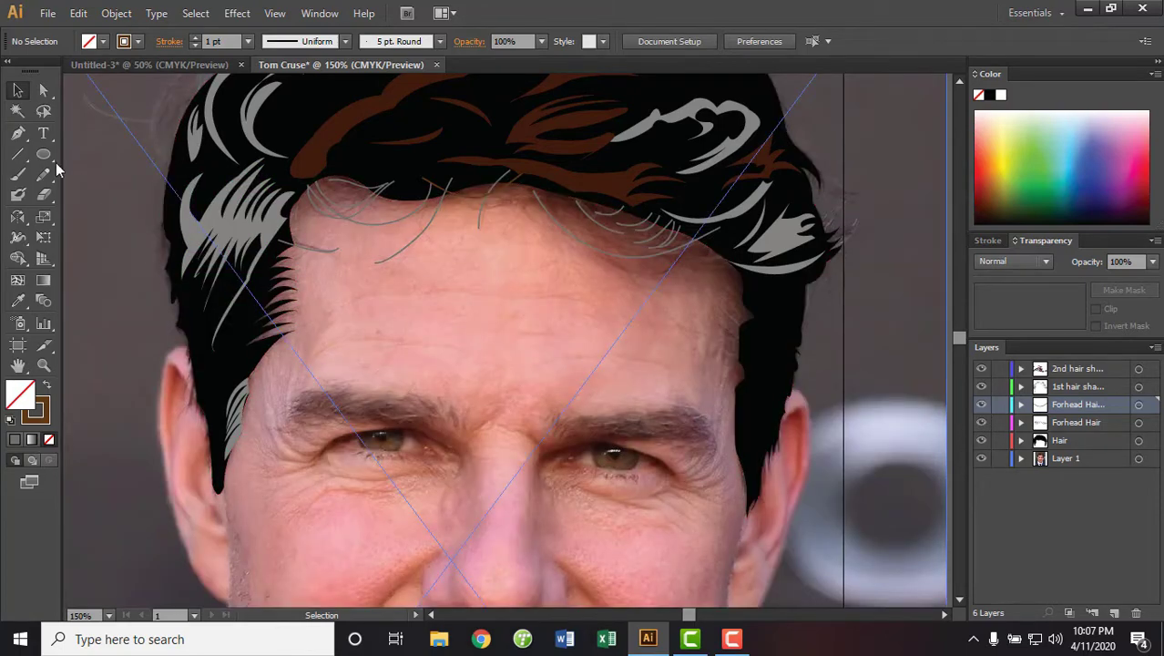
pyautogui.click(17, 175)
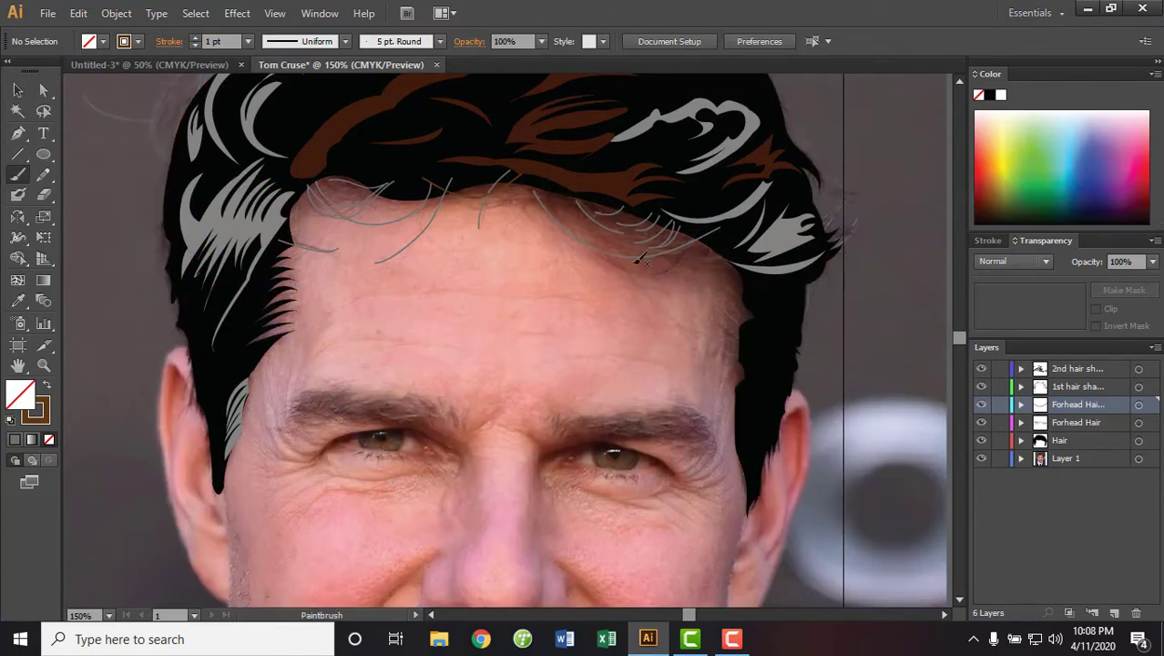
pyautogui.moveTo(752, 328); pyautogui.dragTo(792, 333)
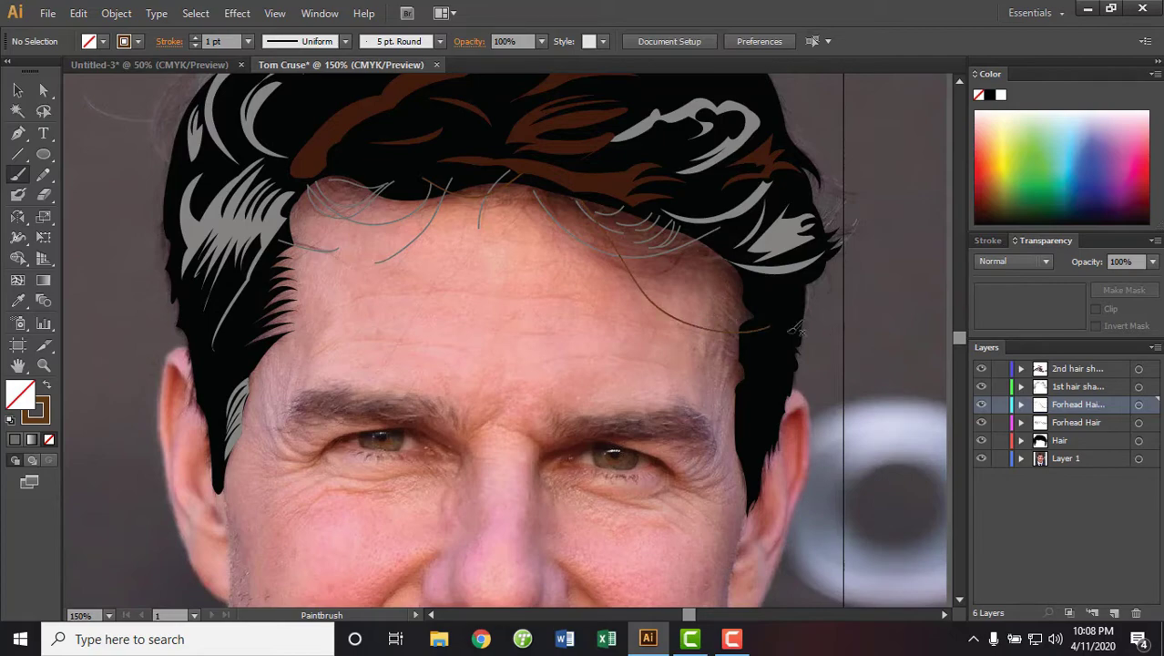
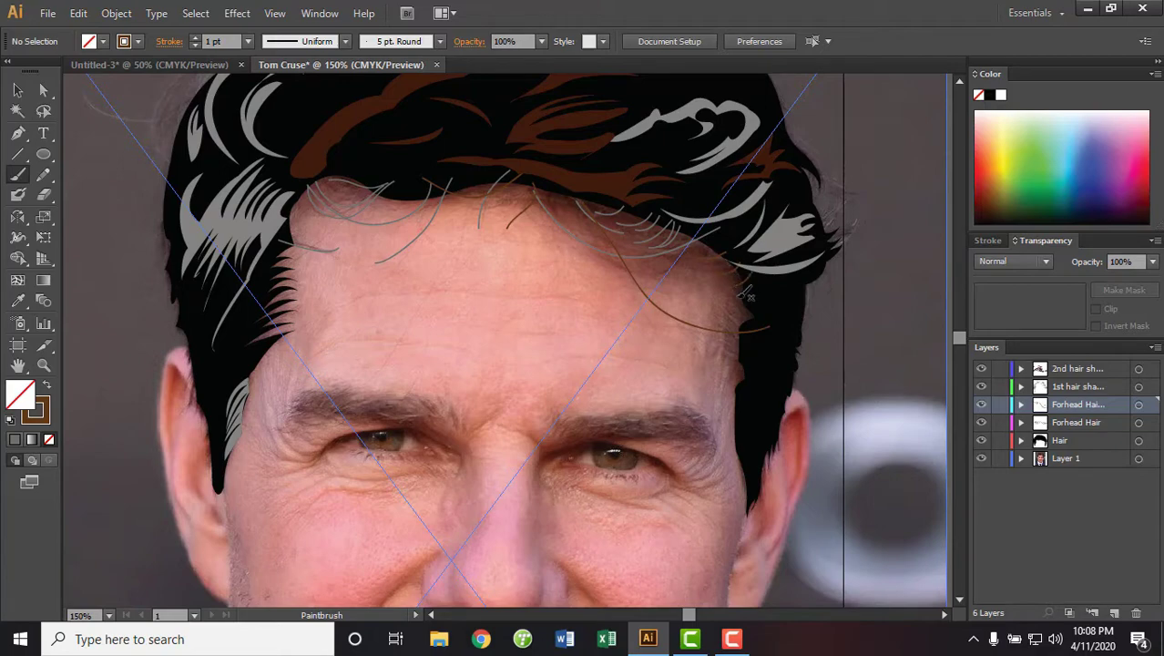
# Check the artwork with the photo hidden, then erase the stray ends of the upper forehead hair strokes
pyautogui.click(982, 459)
pyautogui.click(981, 458)
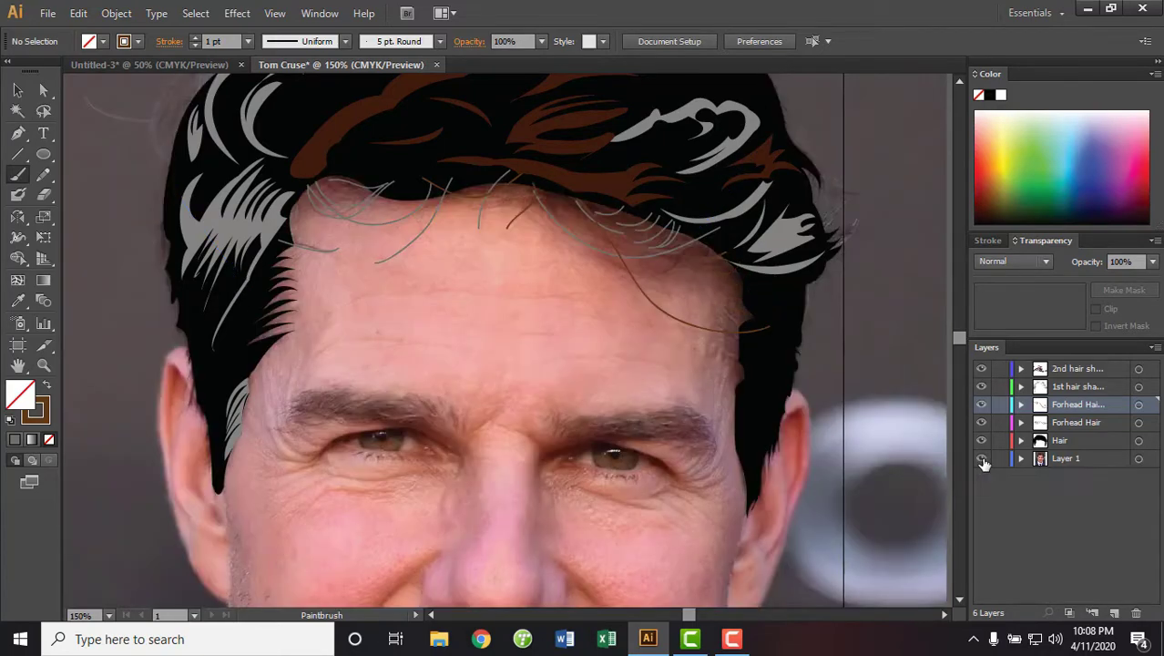
pyautogui.click(17, 89)
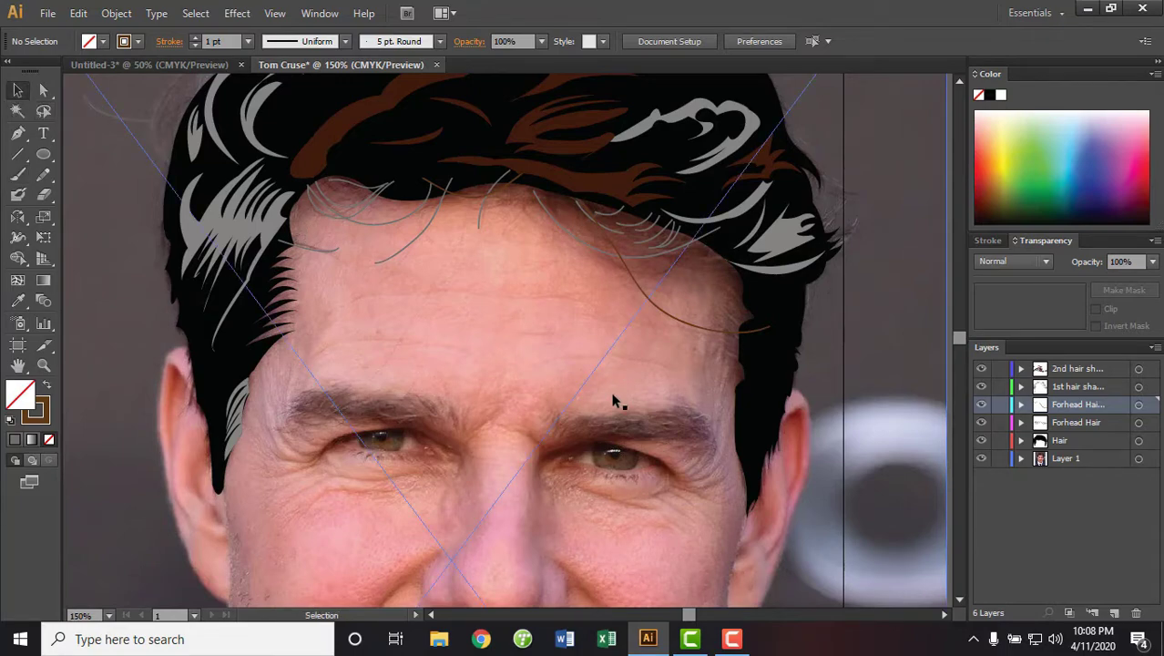
pyautogui.click(1138, 404)
pyautogui.click(43, 194)
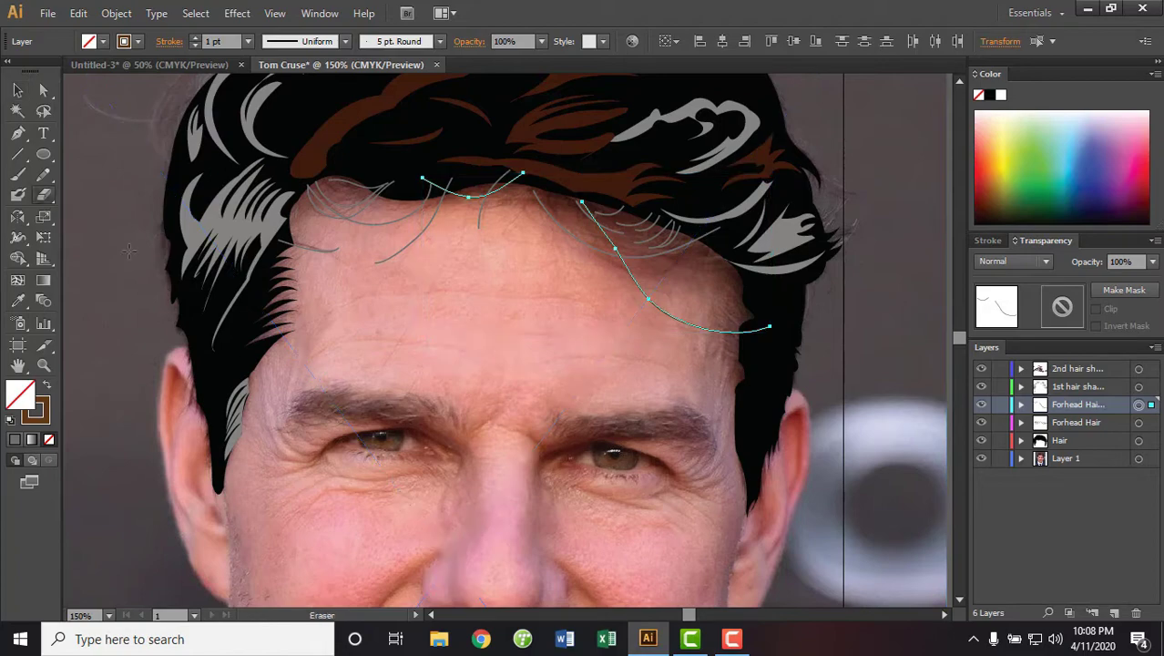
pyautogui.hotkey('ctrl', '+')
pyautogui.scroll(5, 502, 398)
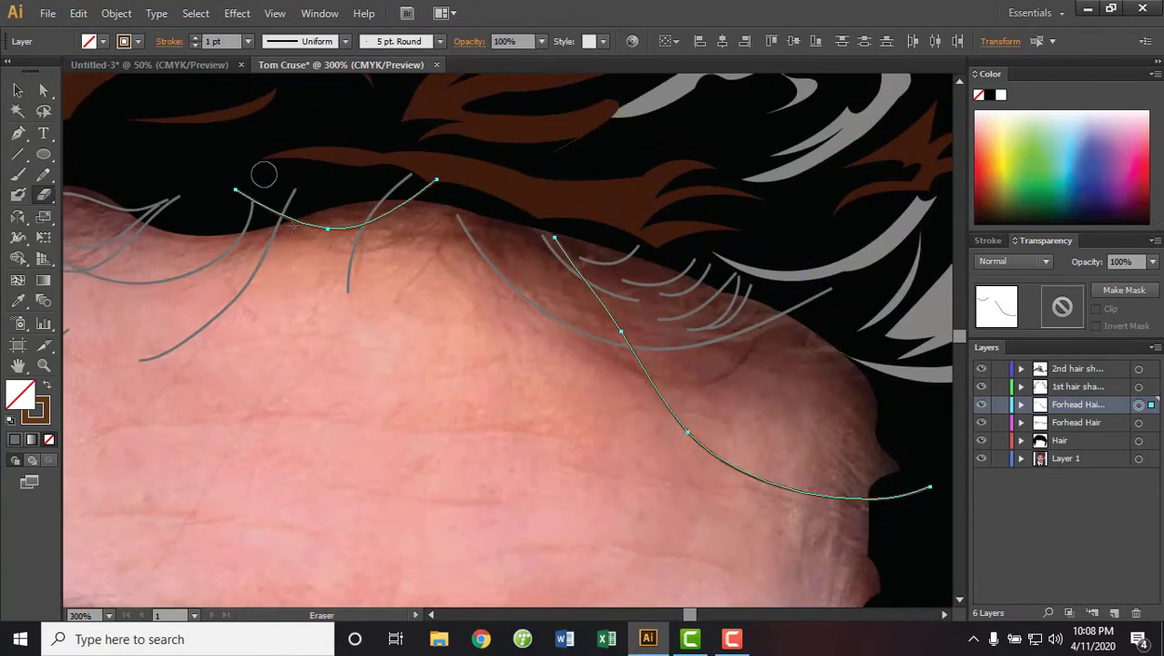
pyautogui.moveTo(257, 208); pyautogui.dragTo(282, 206)
pyautogui.moveTo(442, 182); pyautogui.dragTo(414, 187)
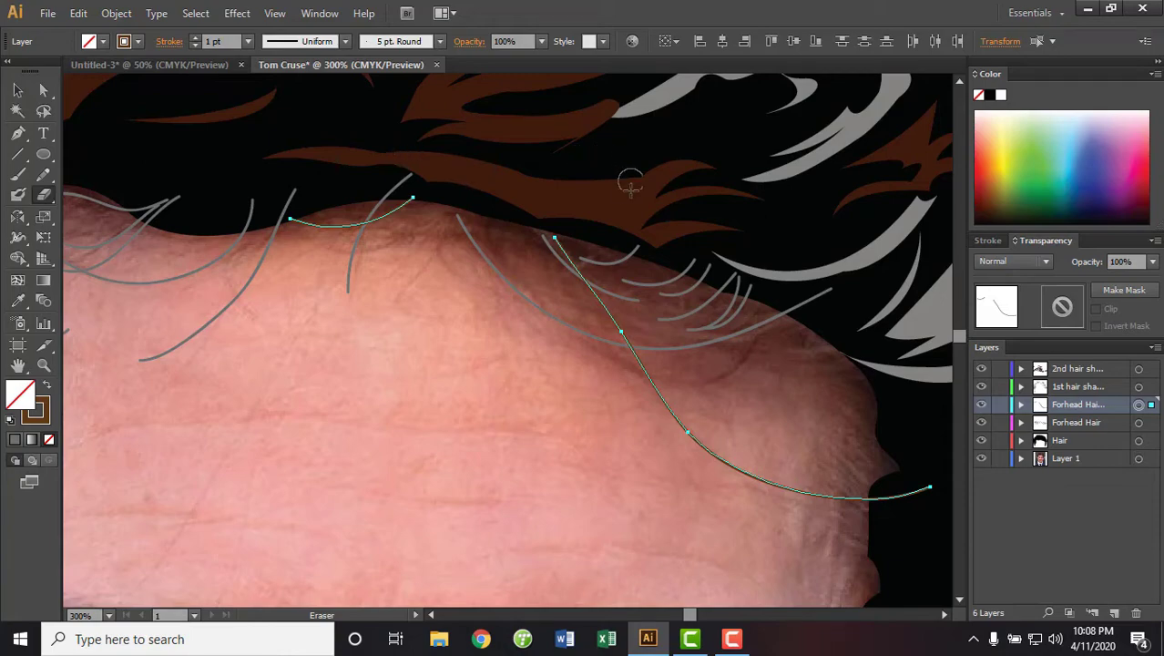
pyautogui.moveTo(940, 481); pyautogui.dragTo(887, 492)
# Erase the Forhead Hair layer's stroke tips that poke past the dark hairline
pyautogui.click(1138, 423)
pyautogui.moveTo(825, 285)
pyautogui.mouseDown()
pyautogui.moveTo(756, 287)
pyautogui.moveTo(630, 238)
pyautogui.mouseUp()
pyautogui.moveTo(414, 191); pyautogui.dragTo(387, 182)
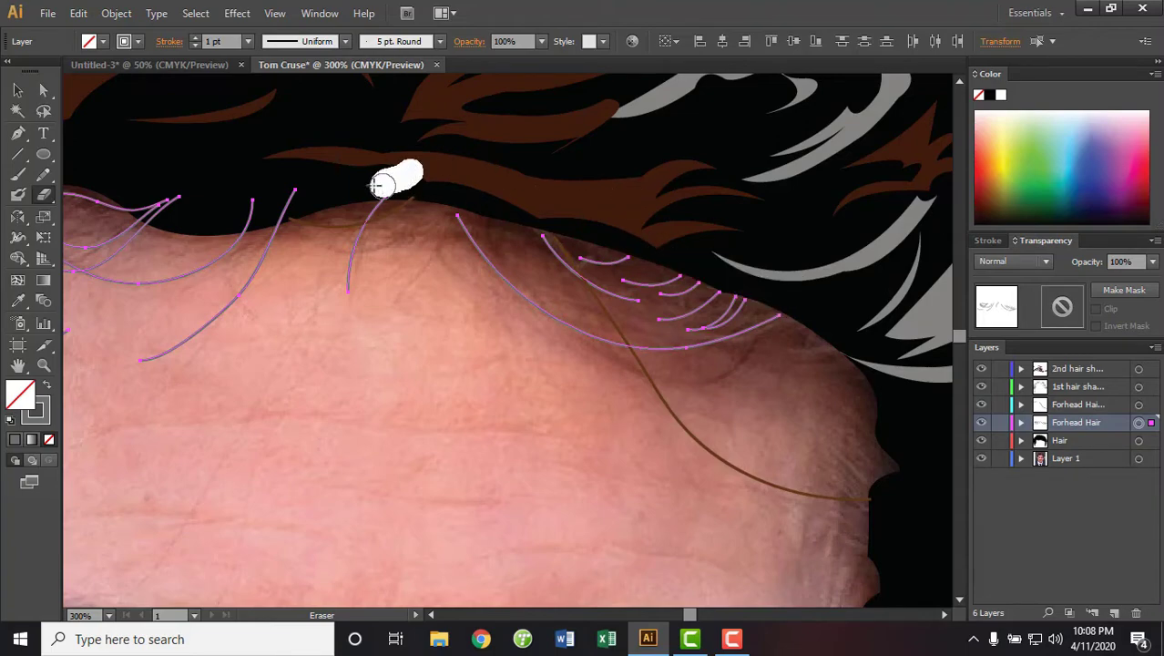
pyautogui.moveTo(230, 194); pyautogui.dragTo(422, 180)
pyautogui.moveTo(339, 201)
pyautogui.mouseDown()
pyautogui.moveTo(306, 212)
pyautogui.moveTo(324, 202)
pyautogui.mouseUp()
pyautogui.moveTo(296, 247); pyautogui.dragTo(530, 247)
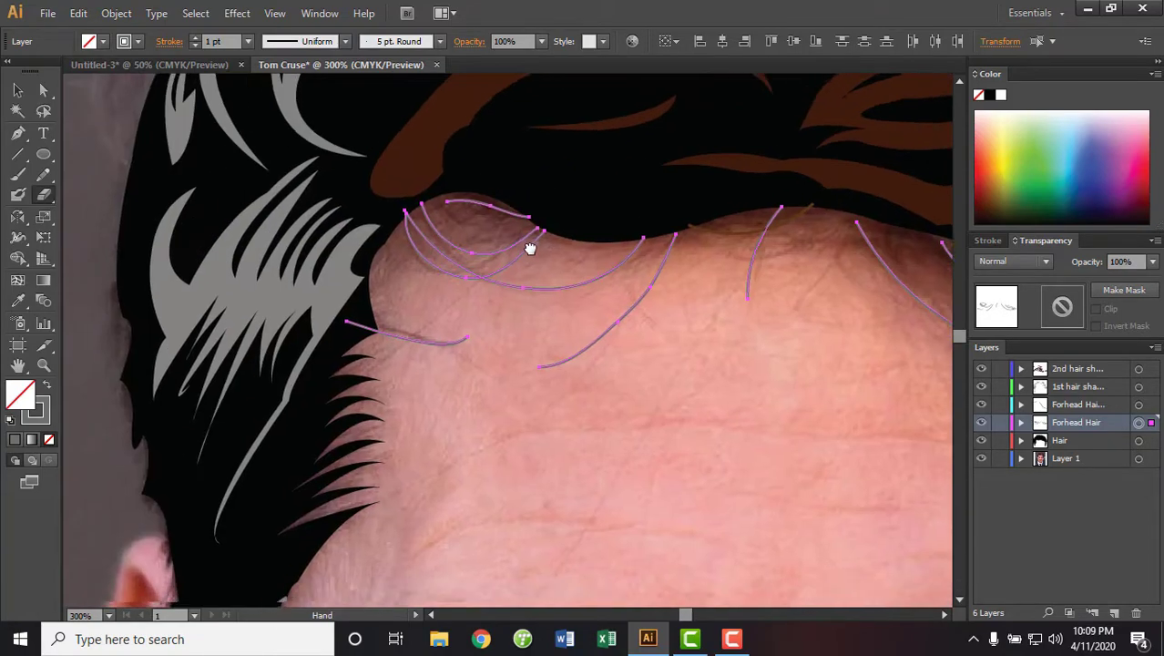
pyautogui.moveTo(364, 304); pyautogui.dragTo(387, 317)
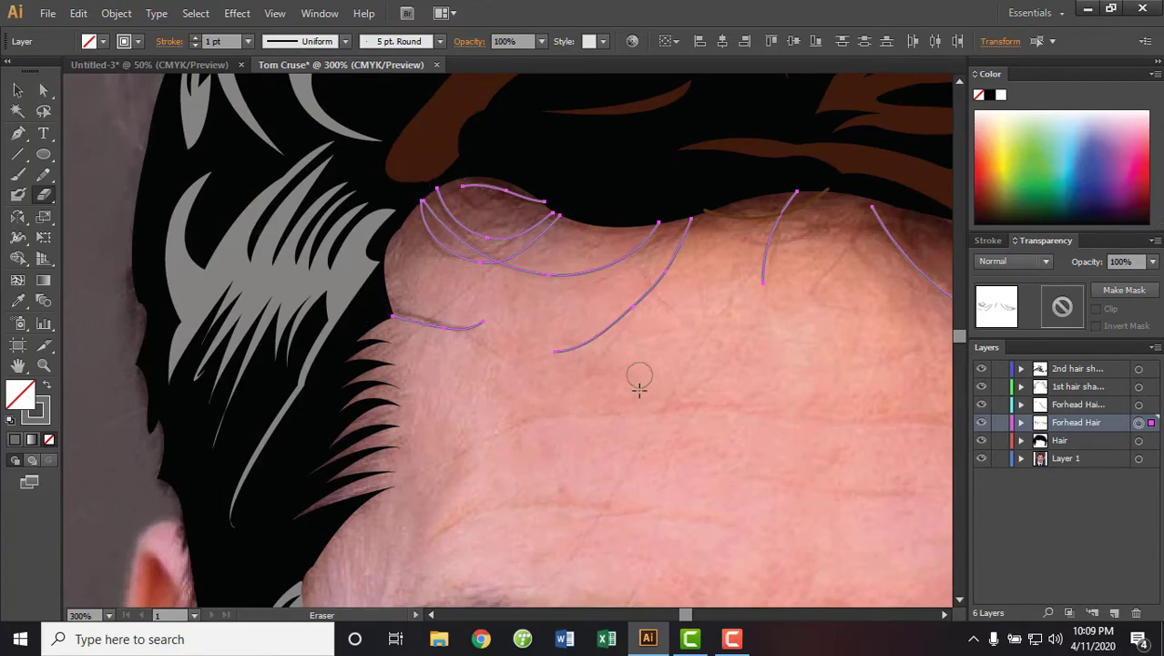
# Pan down to the eyebrows and zoom out to see the whole face
pyautogui.moveTo(637, 377); pyautogui.dragTo(509, 239)
pyautogui.moveTo(720, 395); pyautogui.dragTo(651, 344)
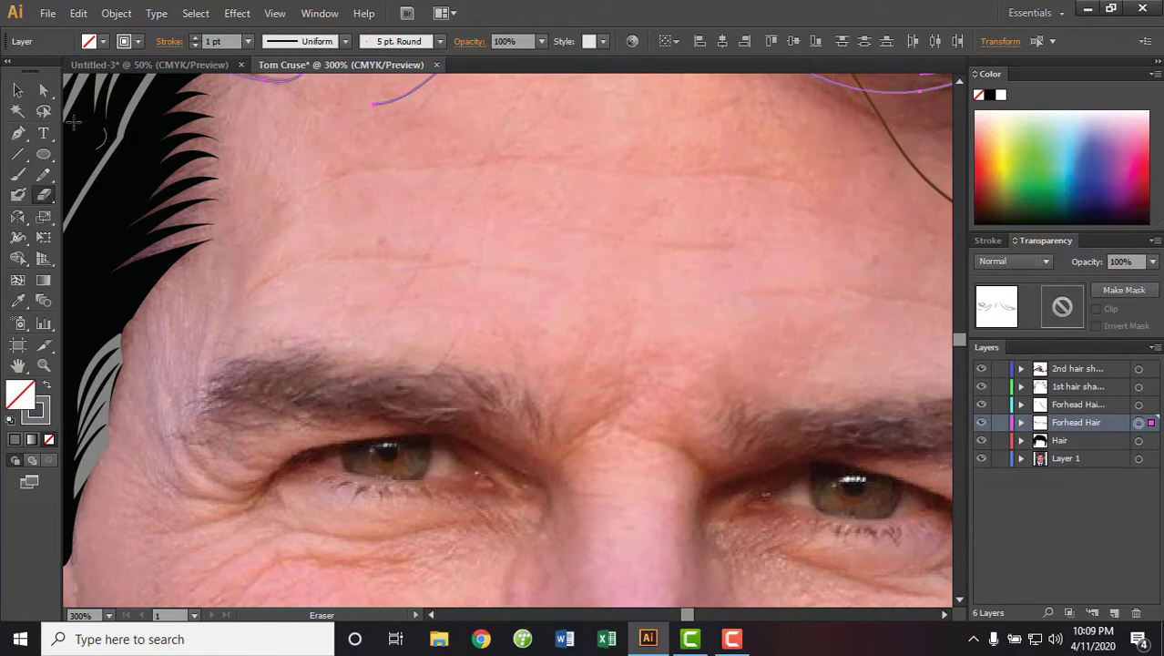
pyautogui.press('v')
pyautogui.hotkey('ctrl', '-')
pyautogui.hotkey('ctrl', '-')
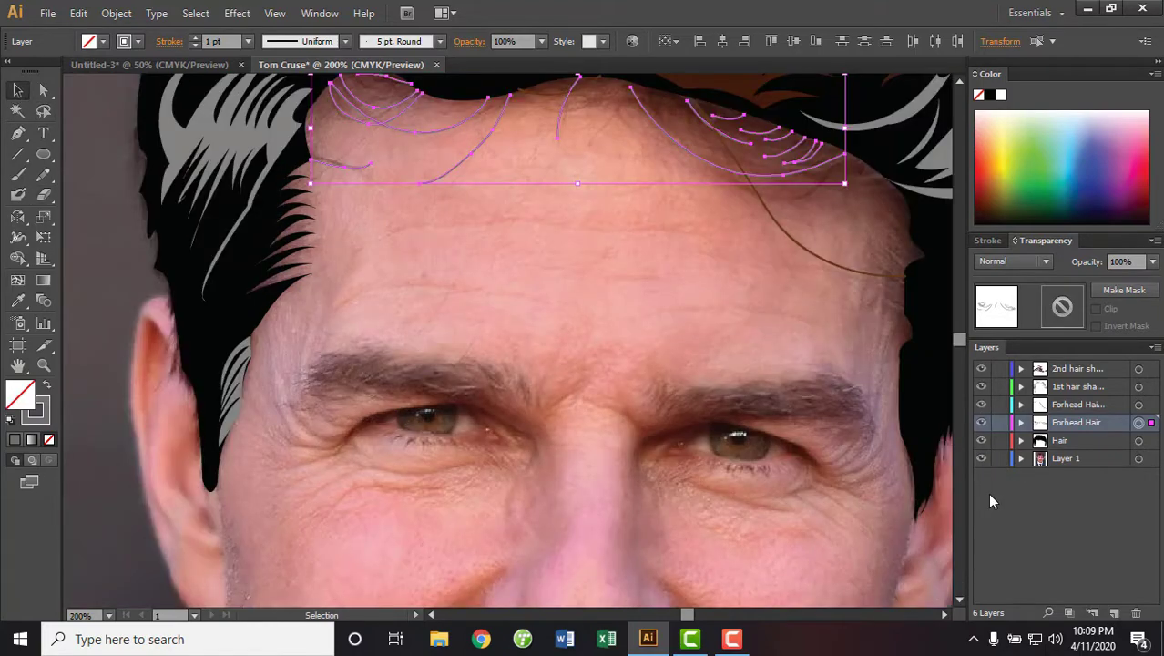
pyautogui.hotkey('ctrl', '-')
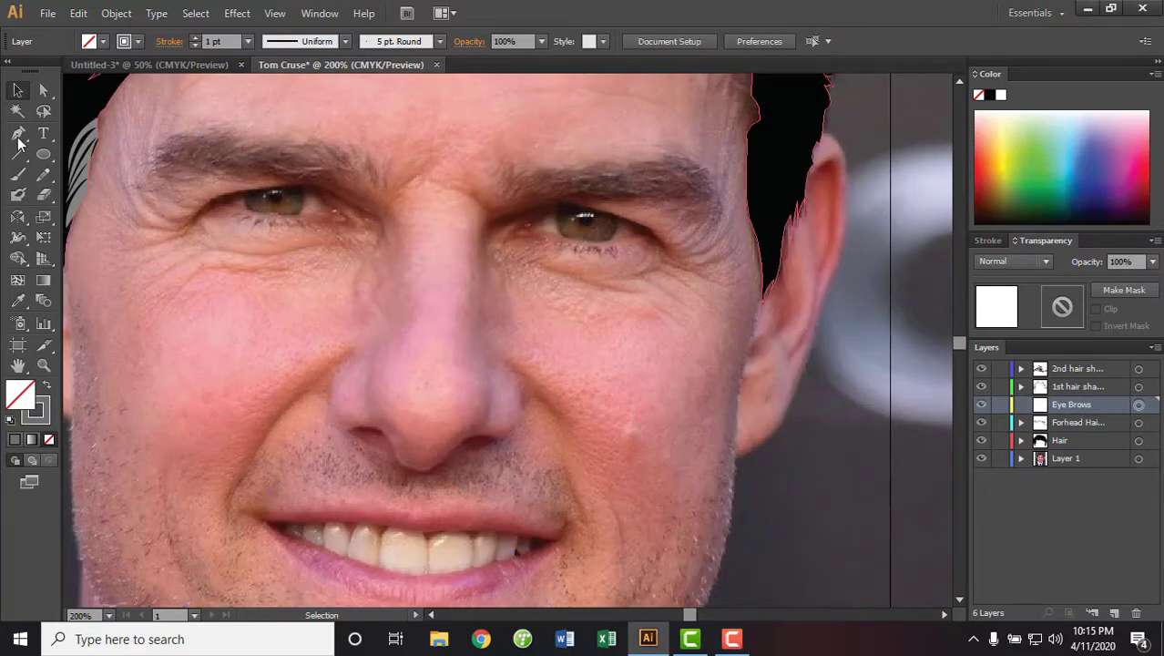
# Start a Pen outline at the right eyebrow's inner end and curve it along the underside
pyautogui.click(18, 134)
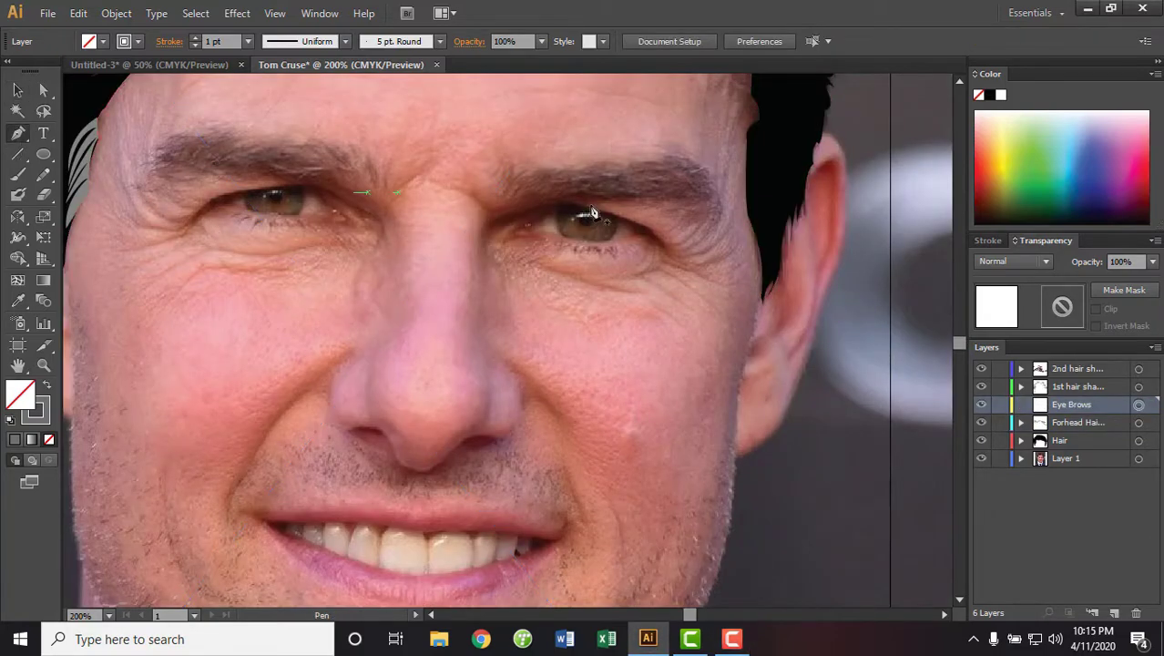
pyautogui.click(520, 208)
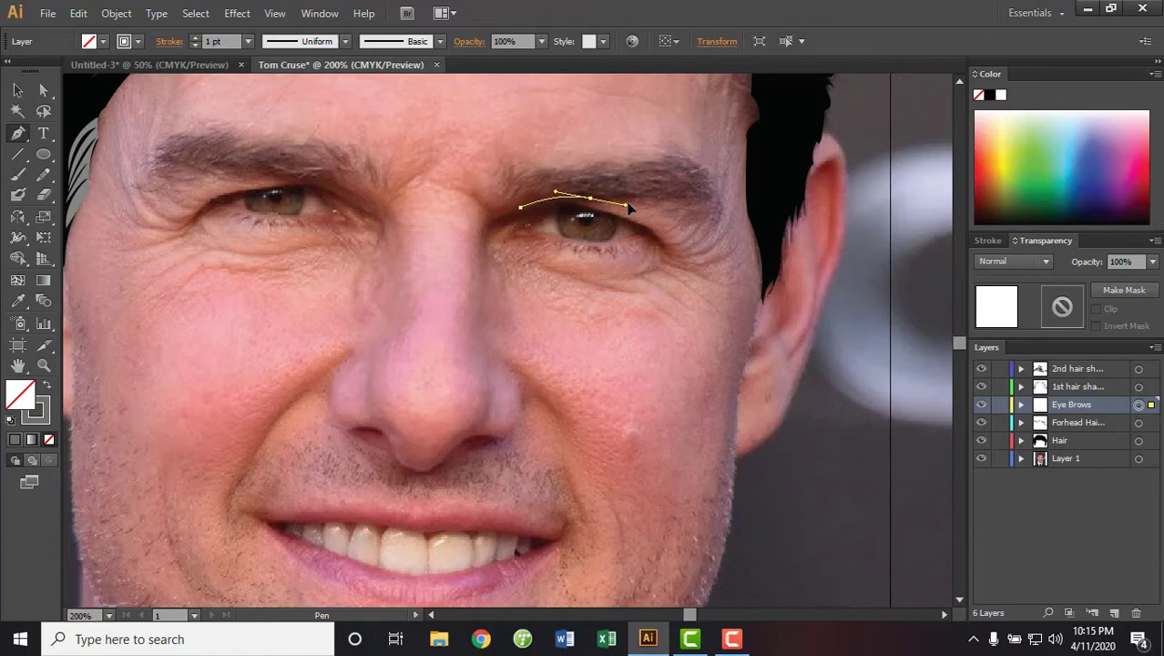
pyautogui.moveTo(636, 202); pyautogui.dragTo(597, 209)
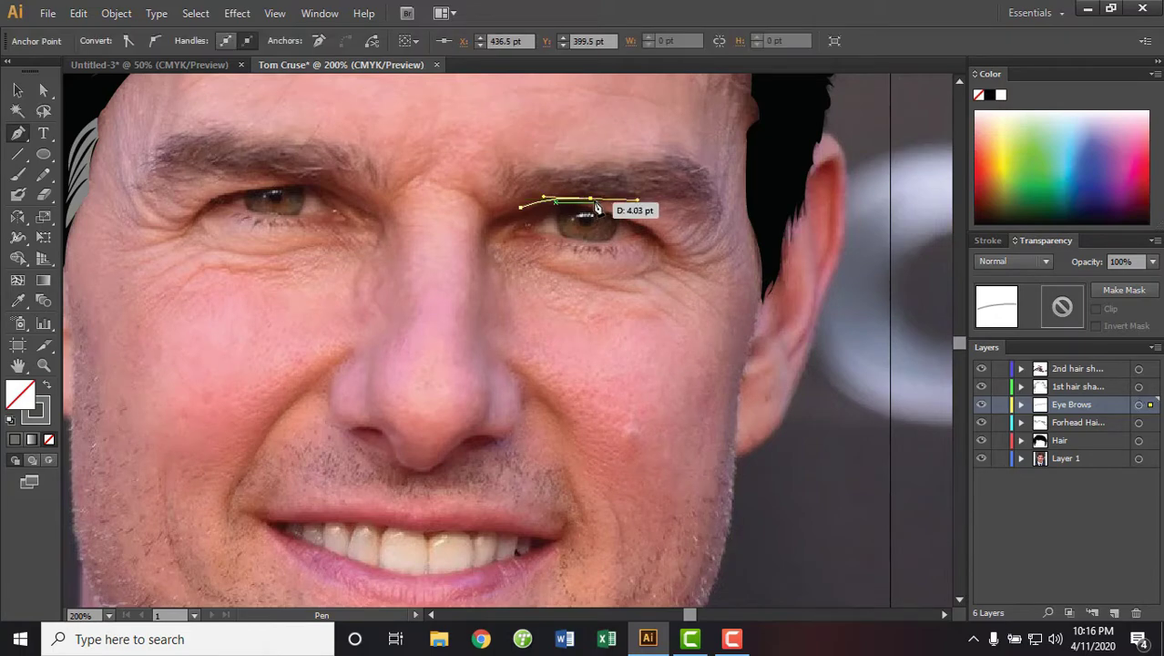
pyautogui.moveTo(678, 198); pyautogui.dragTo(727, 215)
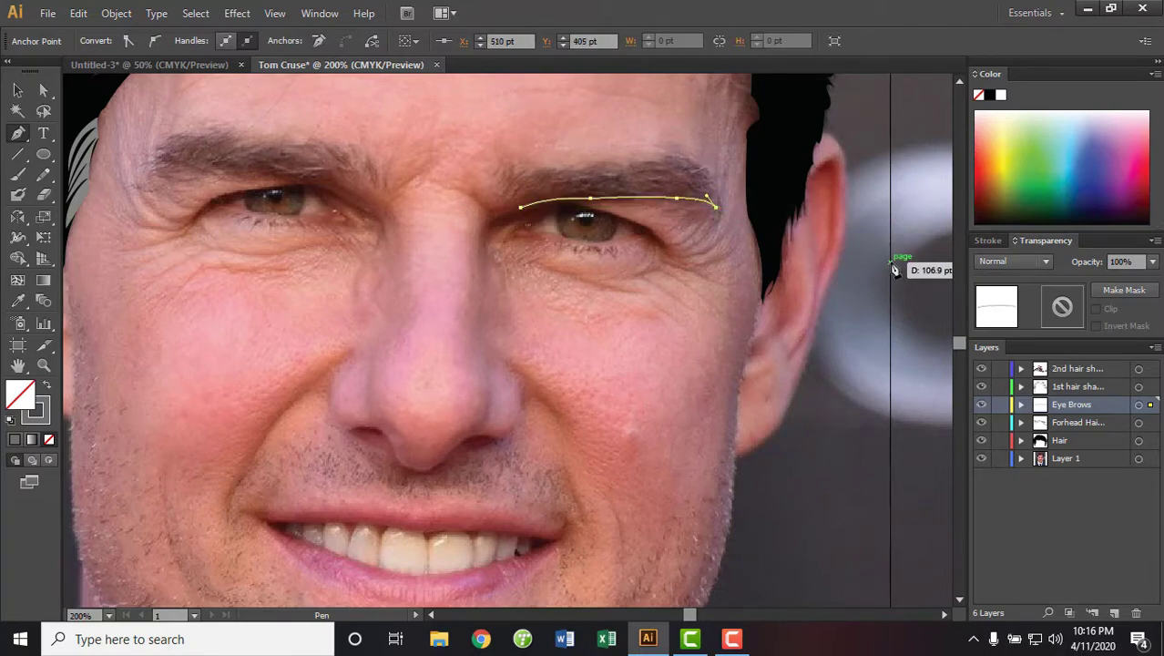
pyautogui.moveTo(894, 268); pyautogui.dragTo(894, 267)
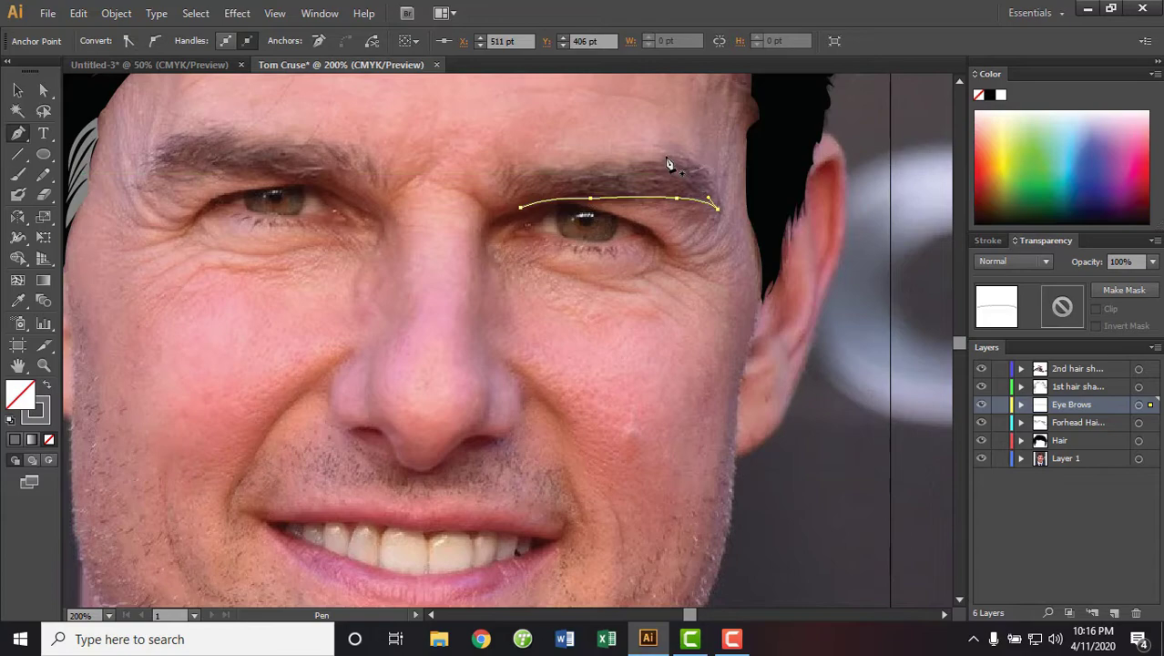
pyautogui.moveTo(617, 171); pyautogui.dragTo(718, 219)
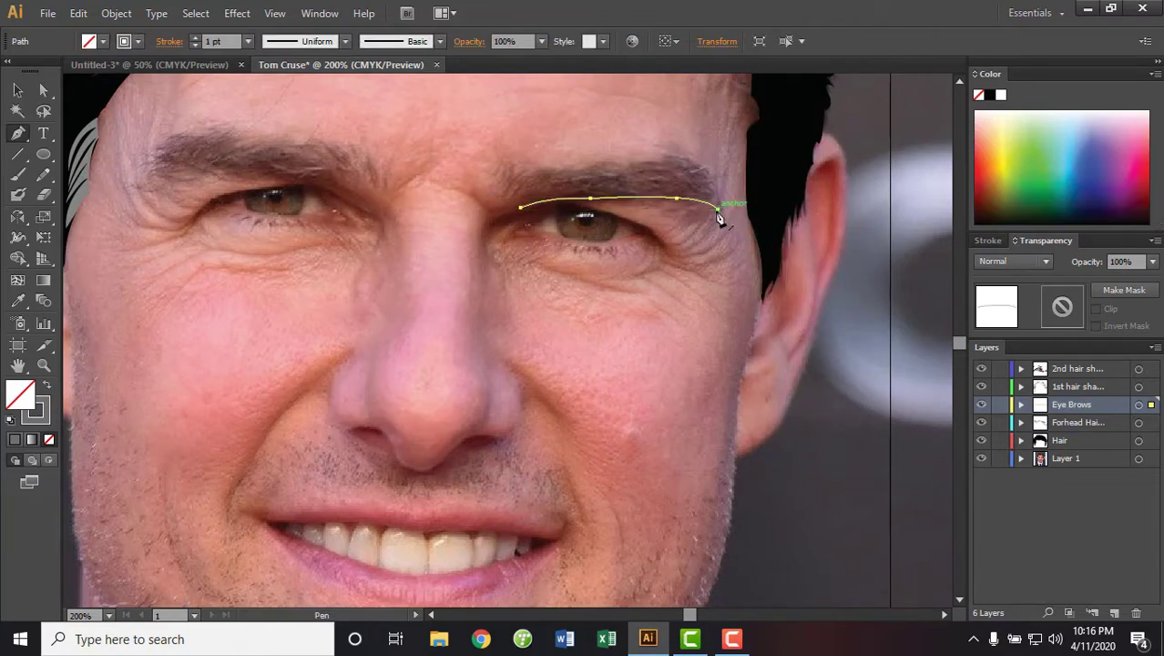
# Curve the outline back along the brow's top to close it, then reselect it on Eye Brows
pyautogui.click(719, 210)
pyautogui.click(622, 156)
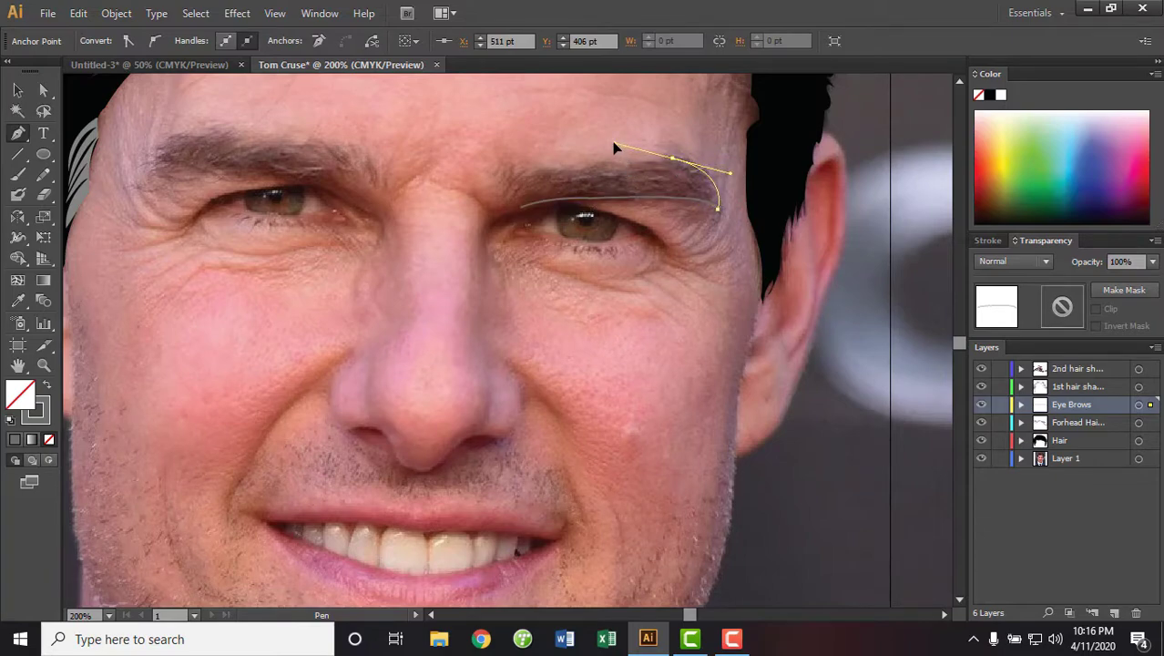
pyautogui.moveTo(622, 159)
pyautogui.mouseDown()
pyautogui.moveTo(601, 187)
pyautogui.moveTo(669, 177)
pyautogui.moveTo(564, 176)
pyautogui.moveTo(563, 243)
pyautogui.mouseUp()
pyautogui.keyDown('ctrl'); pyautogui.click(513, 190); pyautogui.keyUp('ctrl')
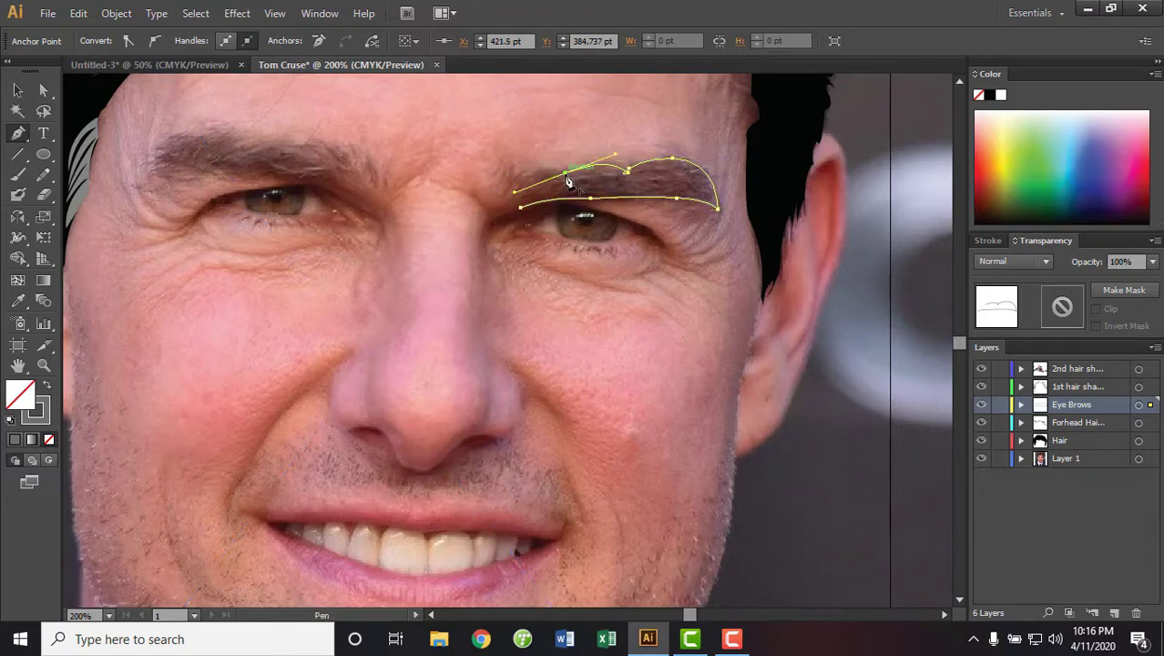
pyautogui.moveTo(521, 172)
pyautogui.mouseDown()
pyautogui.moveTo(492, 181)
pyautogui.moveTo(536, 216)
pyautogui.moveTo(510, 199)
pyautogui.mouseUp()
pyautogui.moveTo(503, 194); pyautogui.dragTo(519, 219)
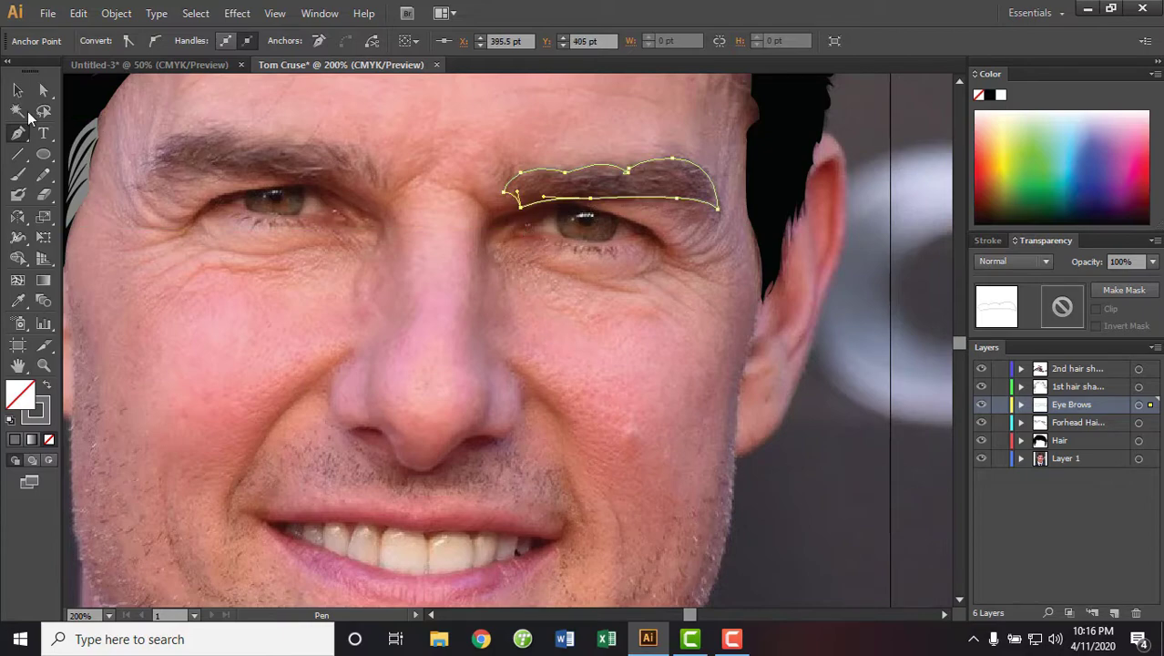
pyautogui.click(17, 90)
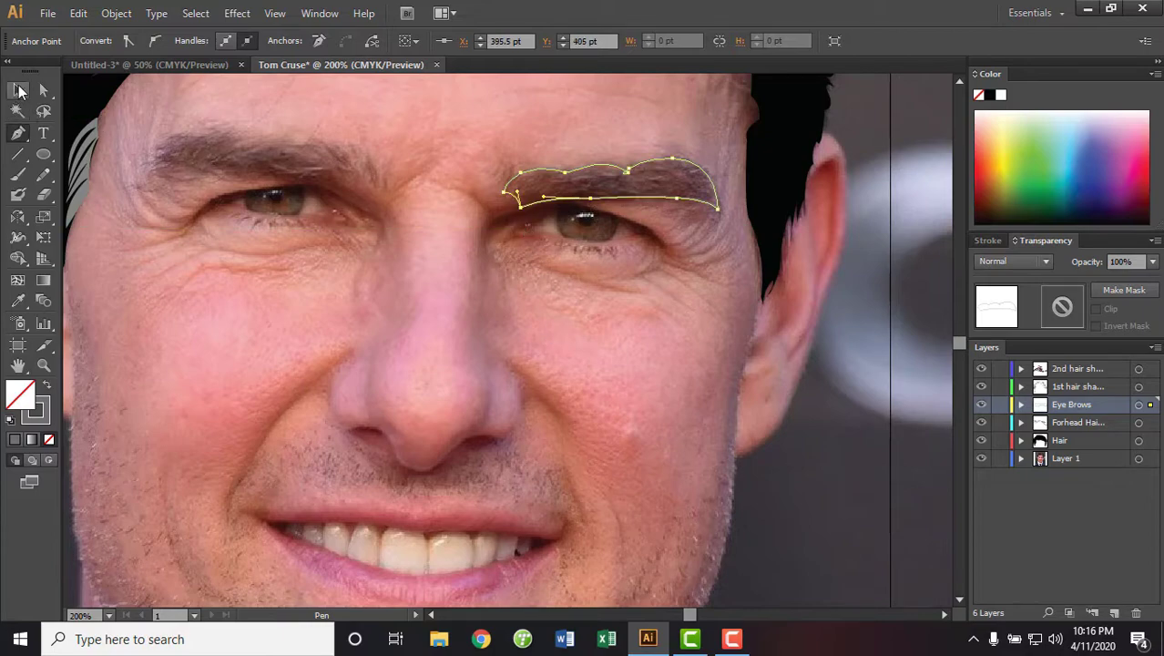
pyautogui.click(378, 184)
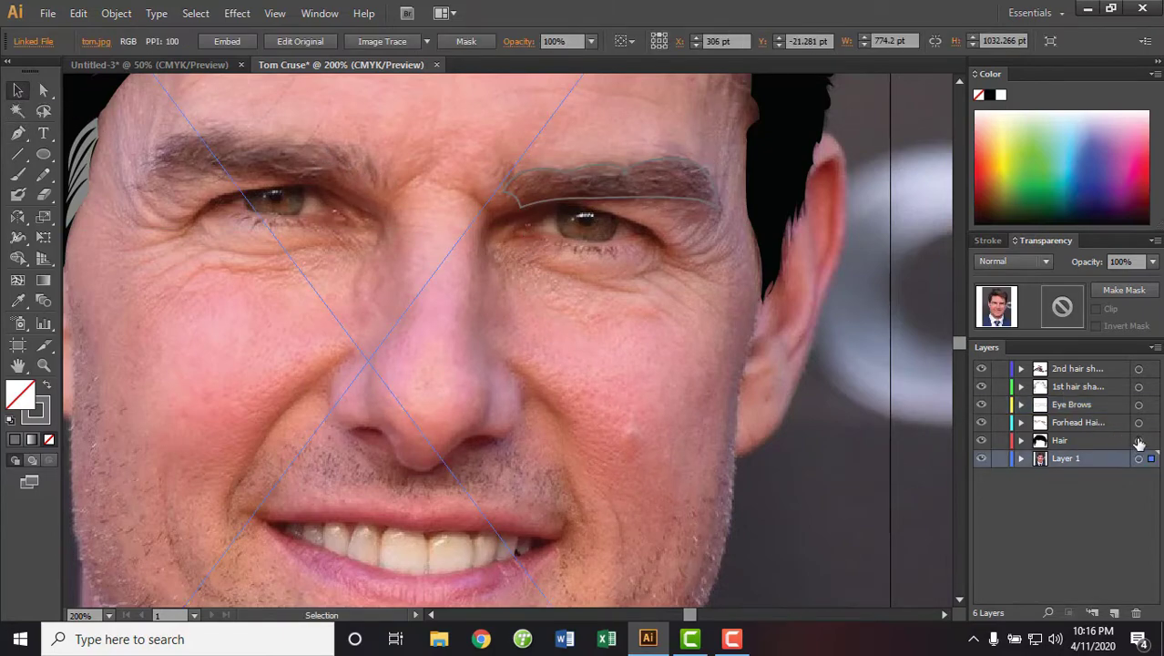
pyautogui.click(1139, 404)
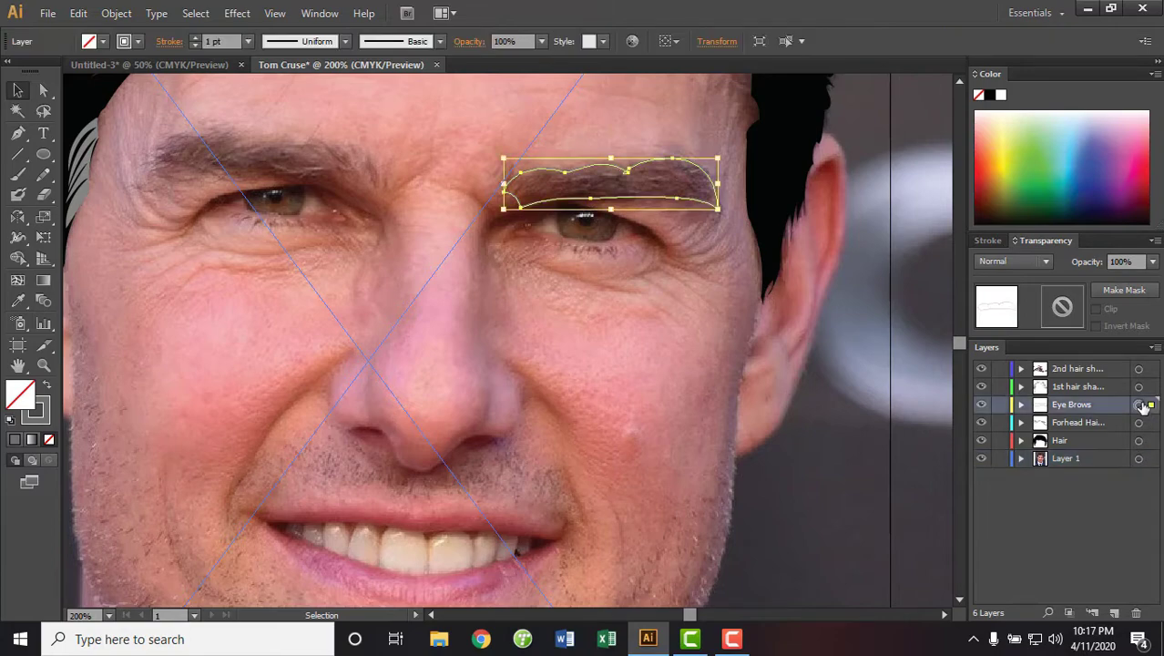
# Start a Pen outline for the left eyebrow, curving along its top to the outer tip
pyautogui.press('p')
pyautogui.click(375, 182)
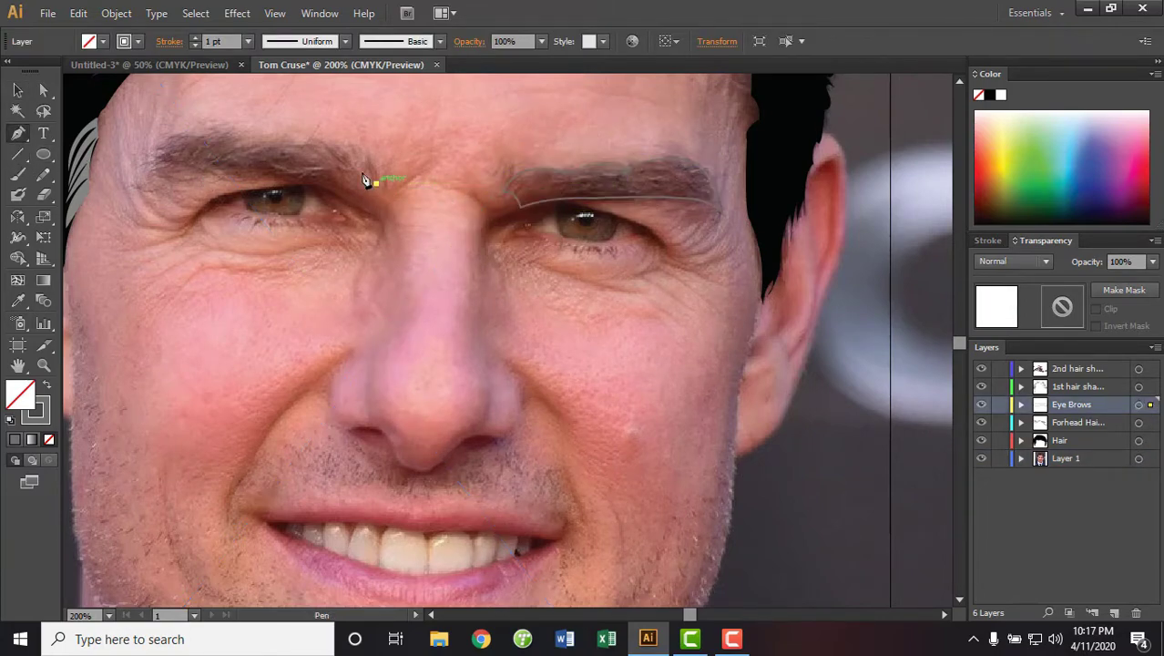
pyautogui.moveTo(310, 144); pyautogui.dragTo(237, 151)
pyautogui.moveTo(310, 145); pyautogui.dragTo(314, 158)
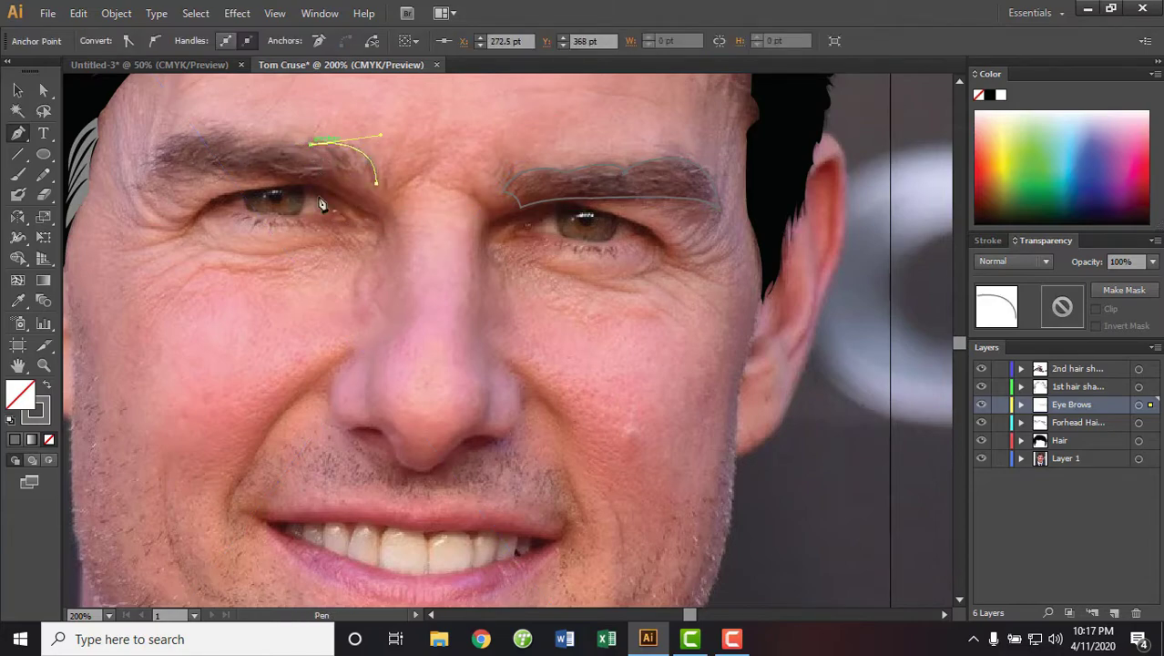
pyautogui.moveTo(244, 137); pyautogui.dragTo(225, 143)
pyautogui.moveTo(147, 164); pyautogui.dragTo(82, 229)
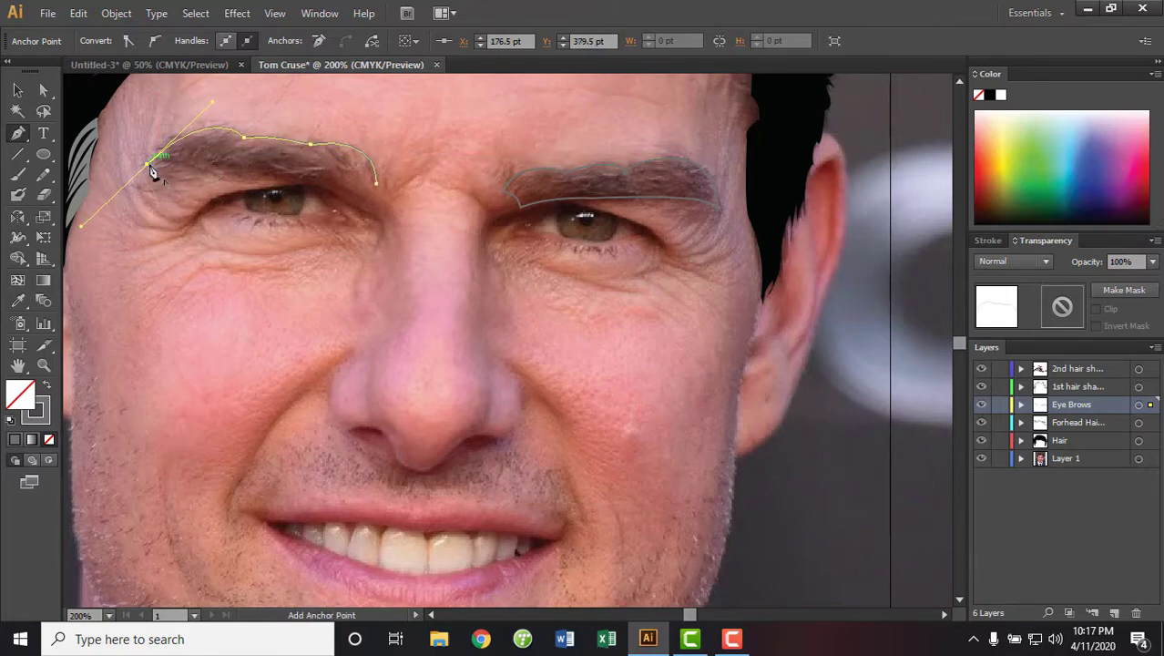
pyautogui.moveTo(147, 164); pyautogui.dragTo(244, 186)
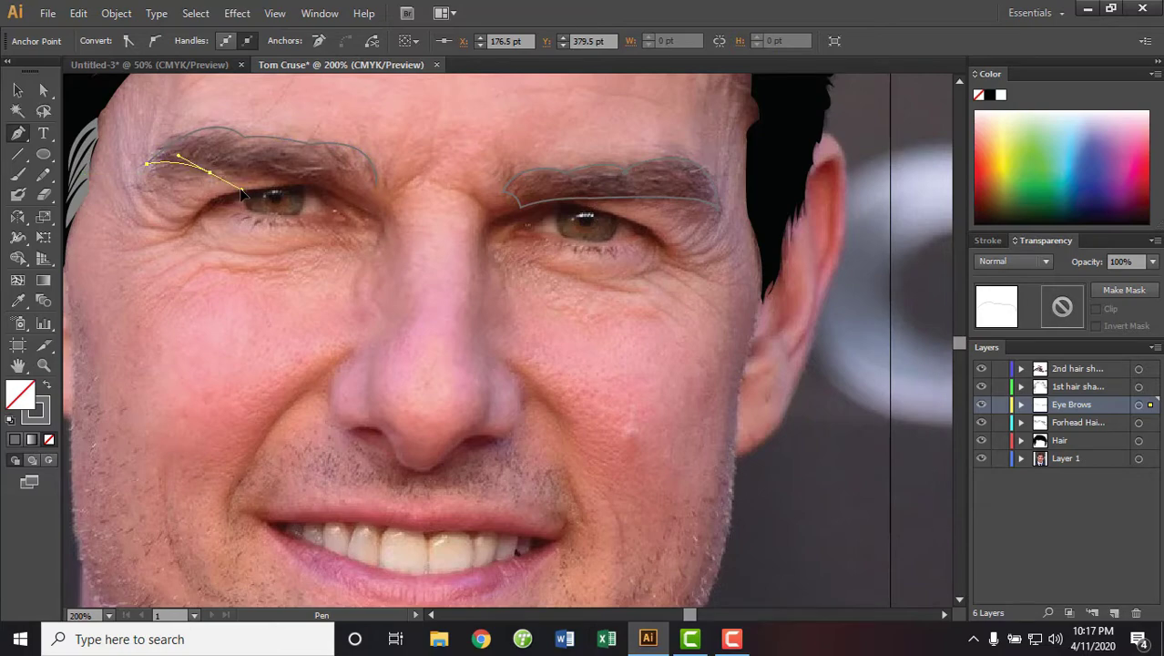
# Add underside points to close the left eyebrow outline, then draw an ellipse on the right cheek
pyautogui.click(209, 175)
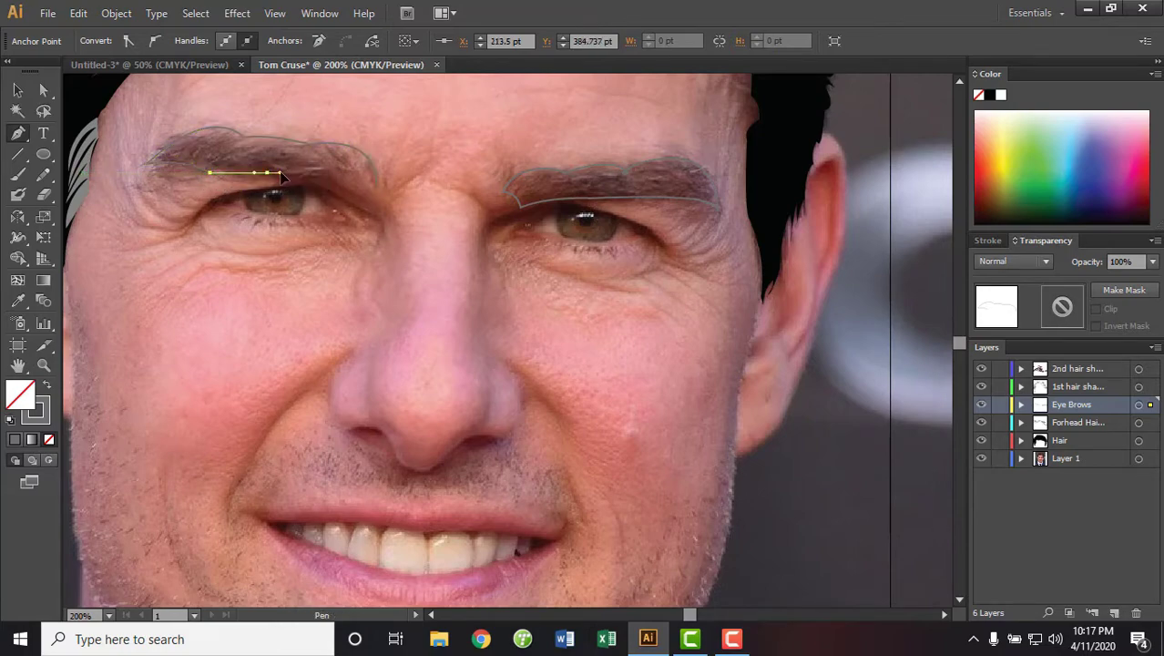
pyautogui.click(240, 164)
pyautogui.click(267, 172)
pyautogui.click(318, 178)
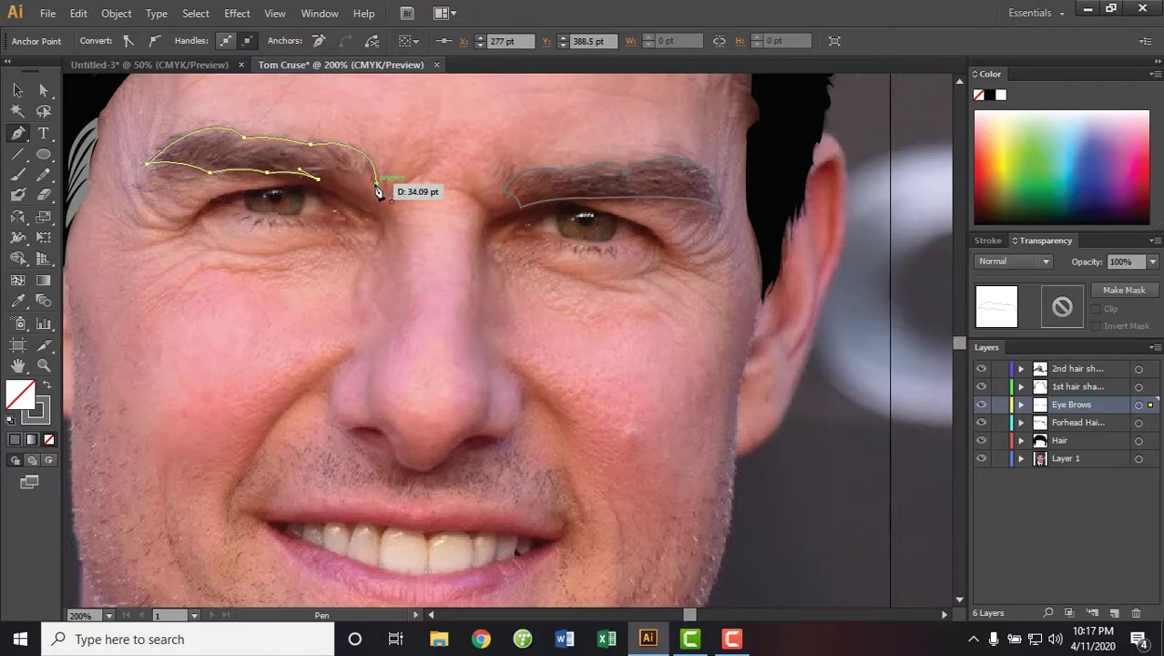
pyautogui.moveTo(375, 183); pyautogui.dragTo(406, 215)
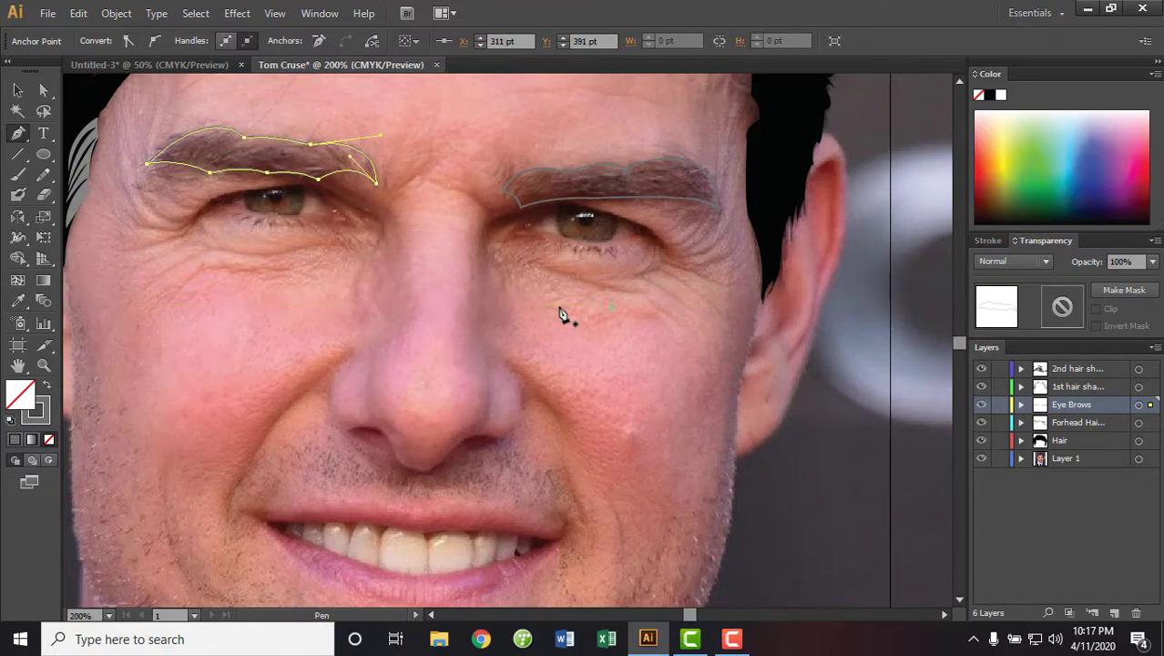
pyautogui.click(43, 154)
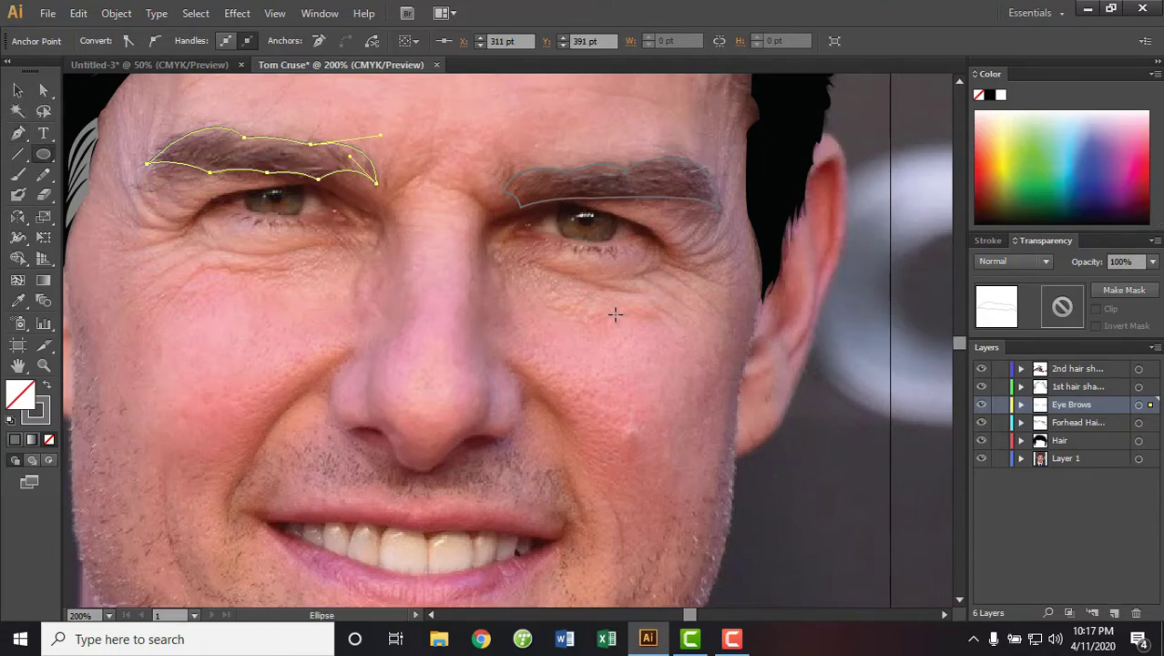
pyautogui.moveTo(610, 317); pyautogui.dragTo(690, 404)
# Replace the ellipse with a helper circle on the cheek and sample a skin tone into it
pyautogui.hotkey('ctrl', 'z')
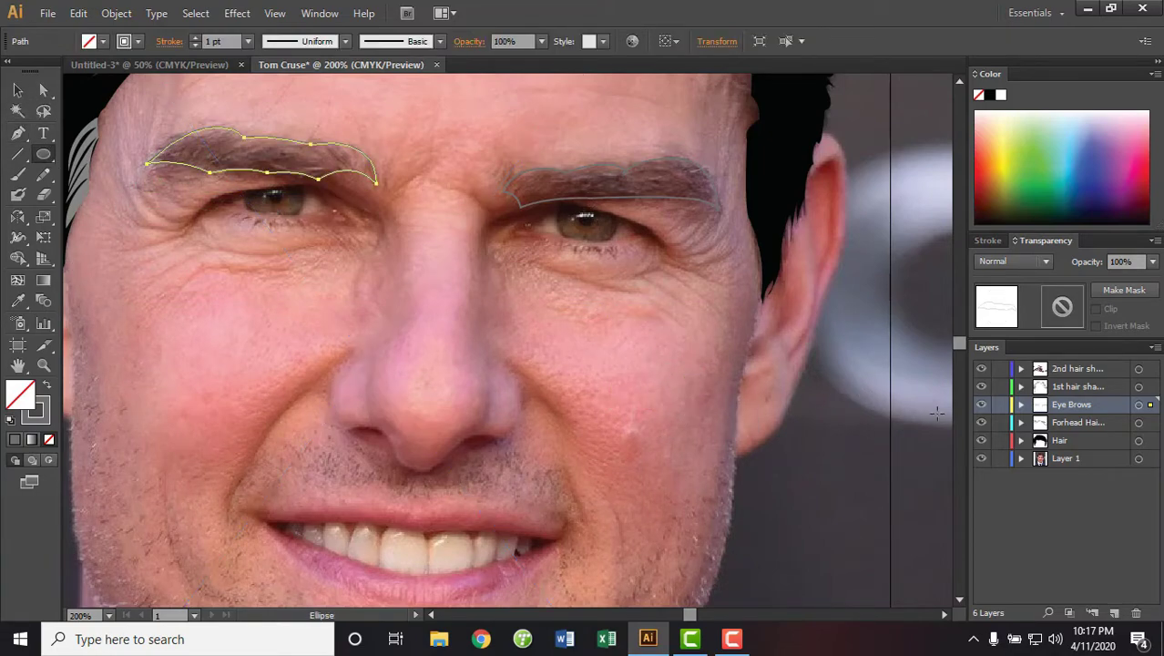
pyautogui.click(1118, 458)
pyautogui.click(1138, 458)
pyautogui.moveTo(610, 340); pyautogui.dragTo(691, 422)
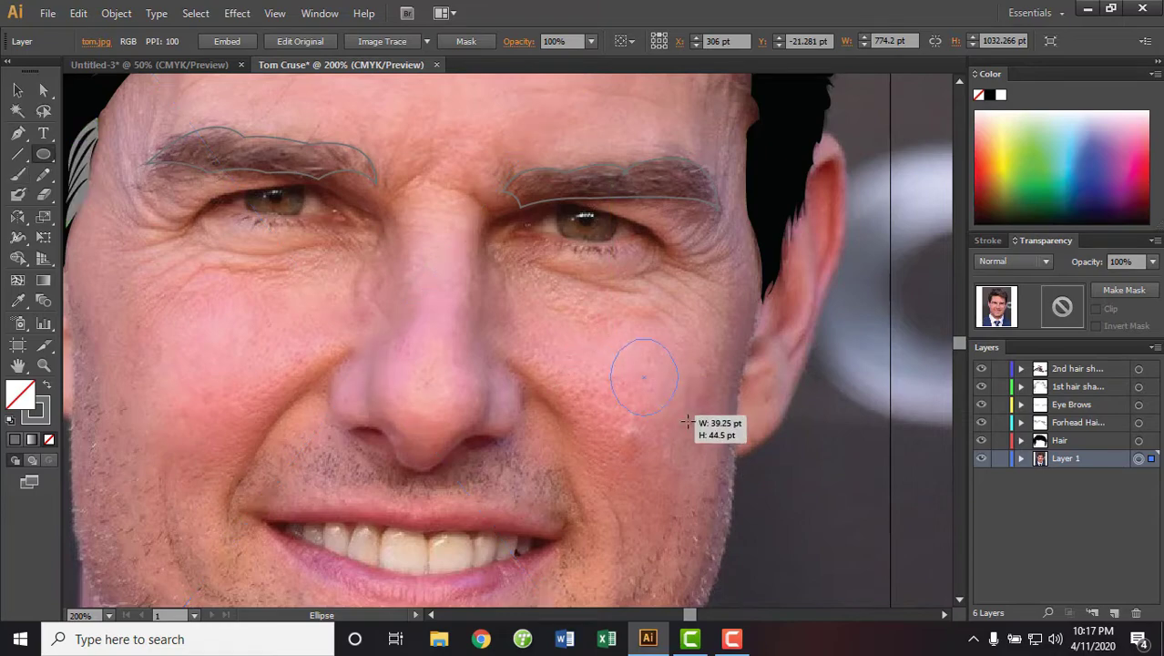
pyautogui.click(18, 133)
pyautogui.keyDown('ctrl'); pyautogui.click(601, 170); pyautogui.keyUp('ctrl')
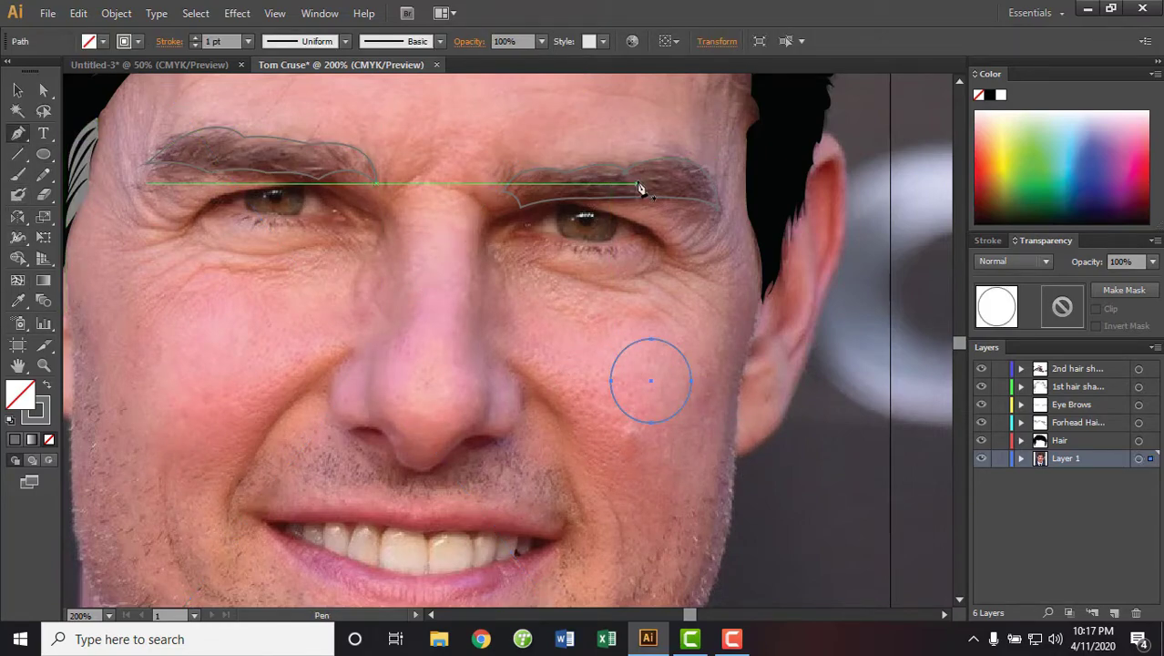
pyautogui.keyDown('ctrl'); pyautogui.click(686, 172); pyautogui.keyUp('ctrl')
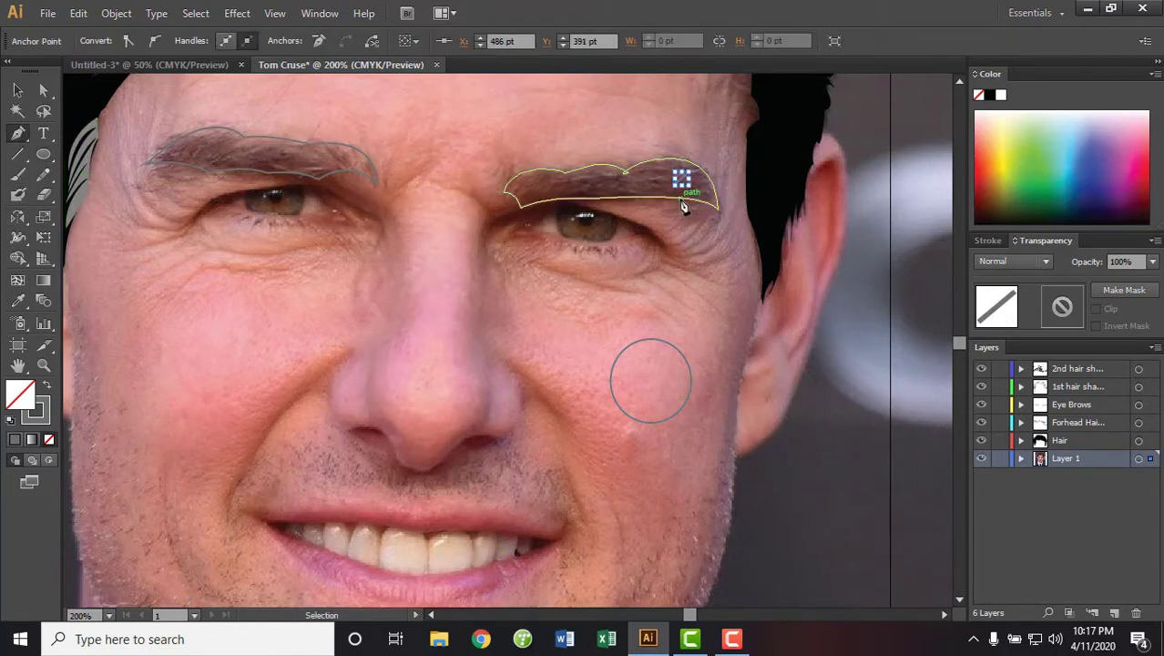
pyautogui.keyDown('ctrl'); pyautogui.click(611, 381); pyautogui.keyUp('ctrl')
pyautogui.click(17, 301)
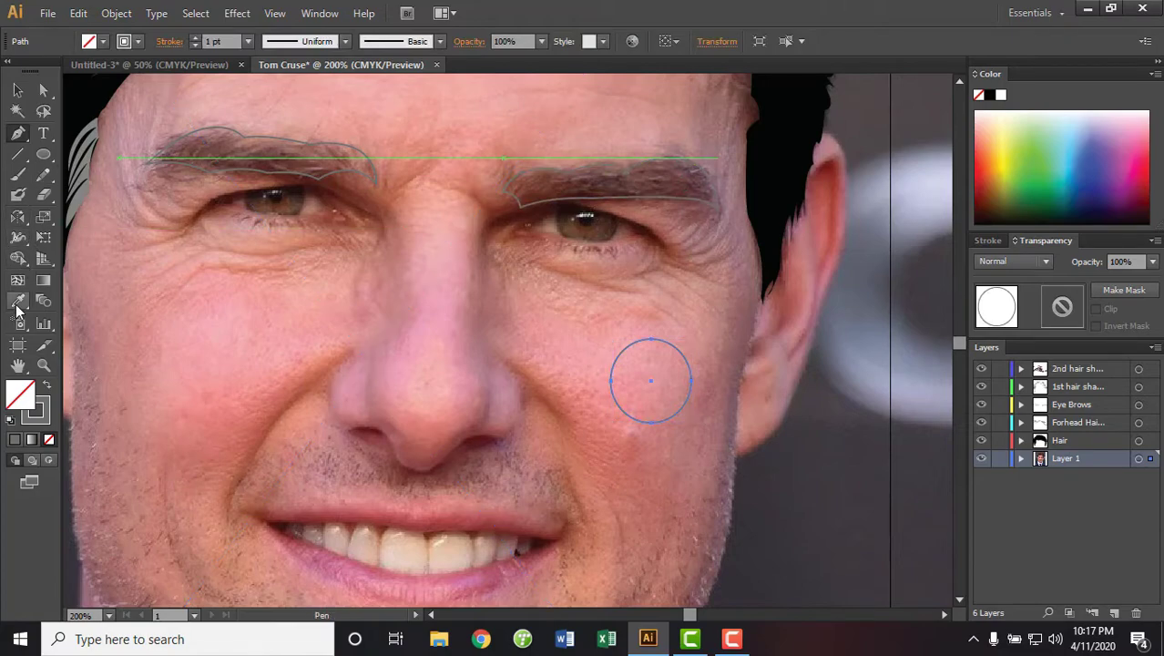
pyautogui.click(676, 177)
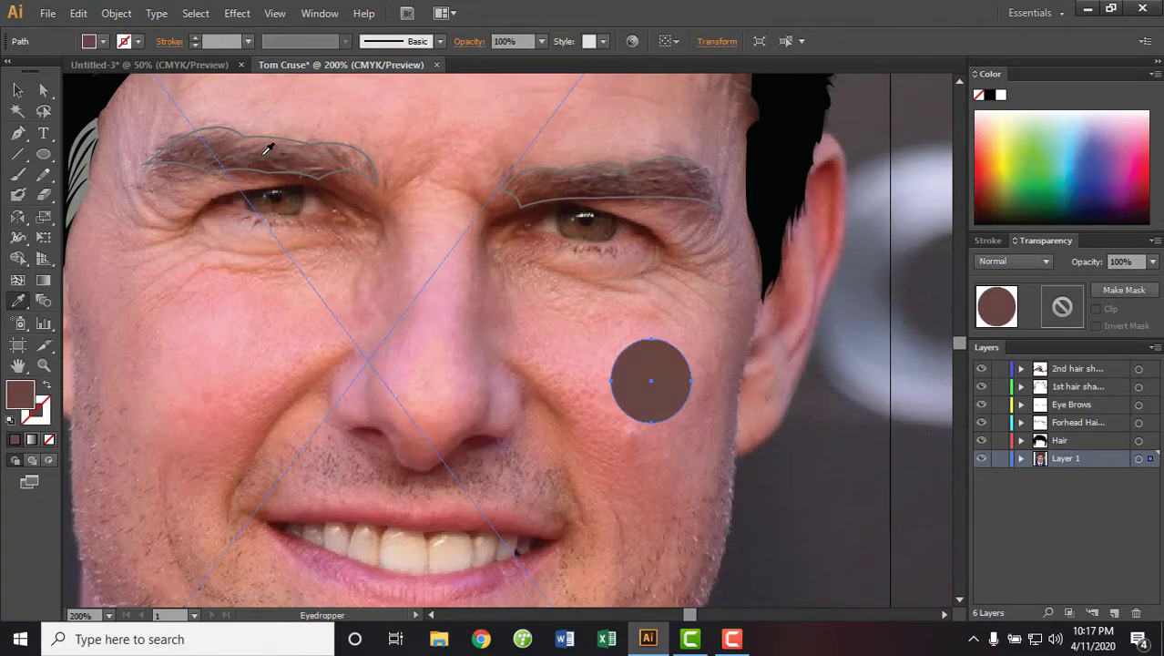
pyautogui.click(321, 165)
# Fill both eyebrow shapes with the circle's pink colour and delete the helper circle
pyautogui.click(17, 90)
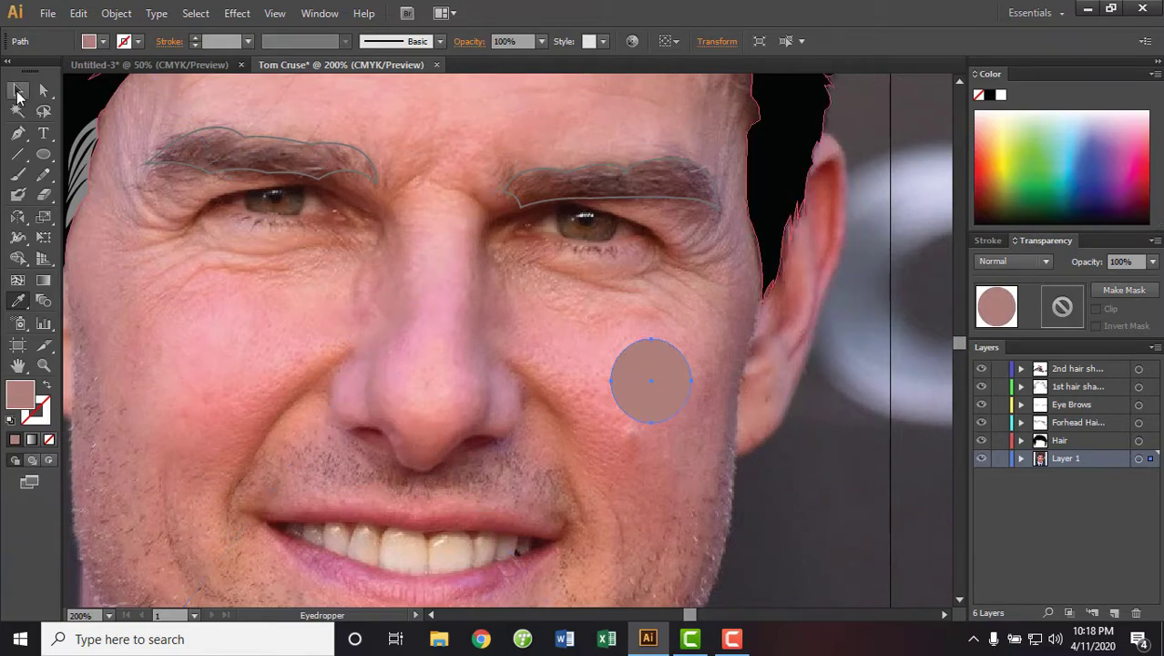
pyautogui.click(523, 208)
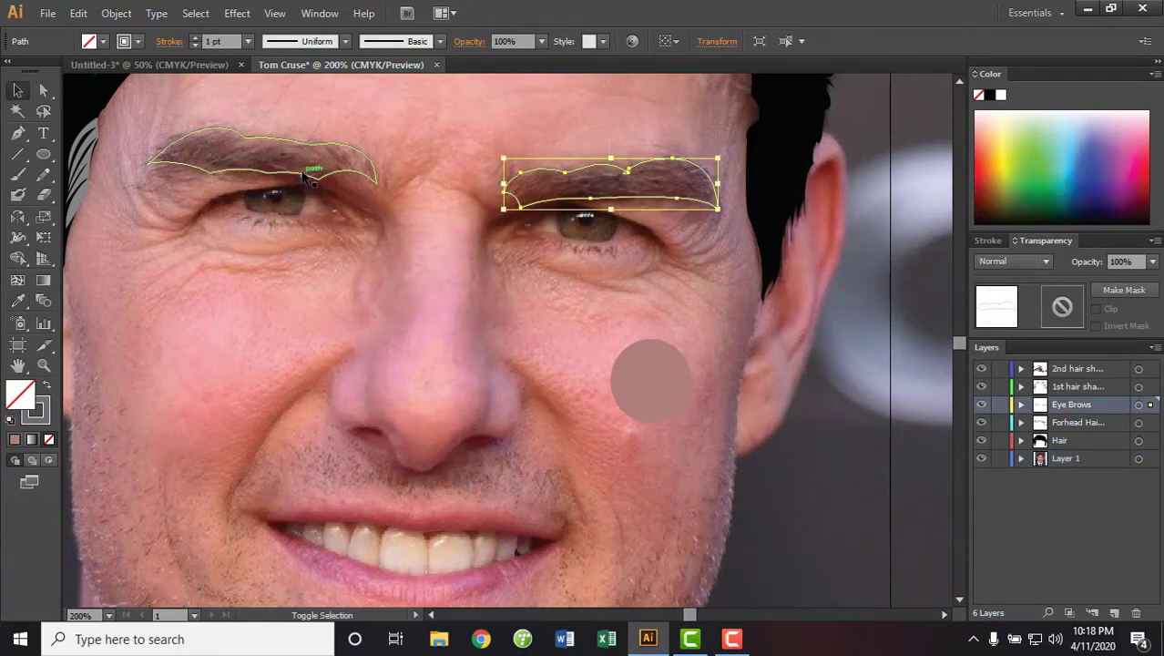
pyautogui.keyDown('shift'); pyautogui.click(310, 179); pyautogui.keyUp('shift')
pyautogui.click(18, 301)
pyautogui.click(670, 379)
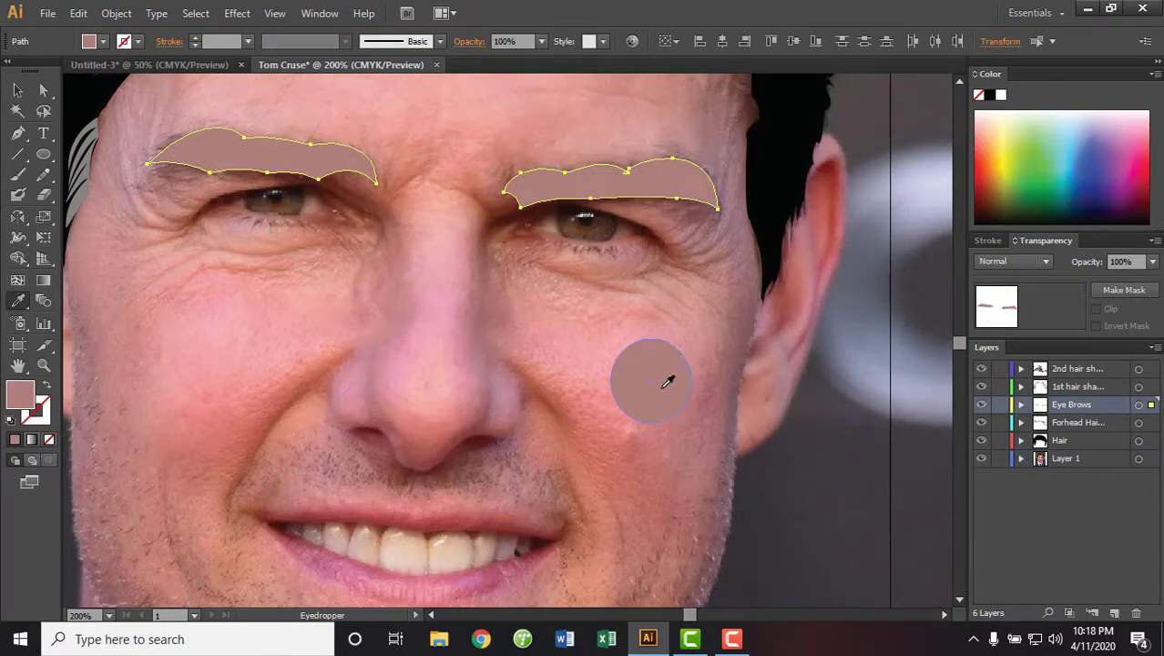
pyautogui.press('v')
pyautogui.click(660, 369)
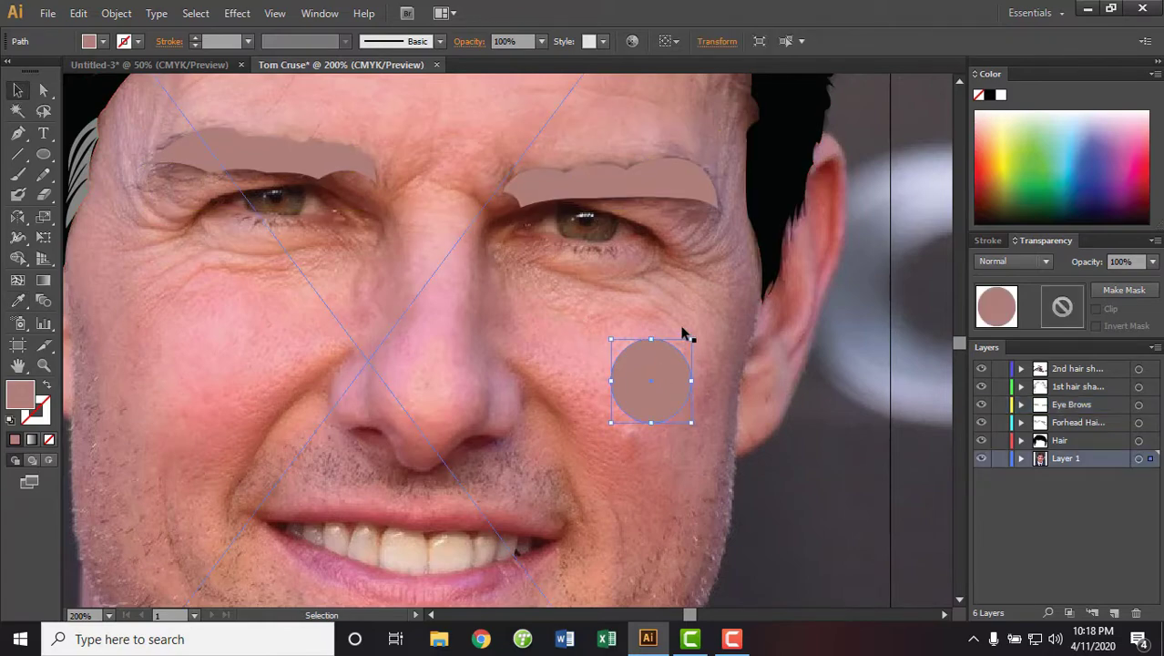
pyautogui.press('Delete')
pyautogui.click(1138, 404)
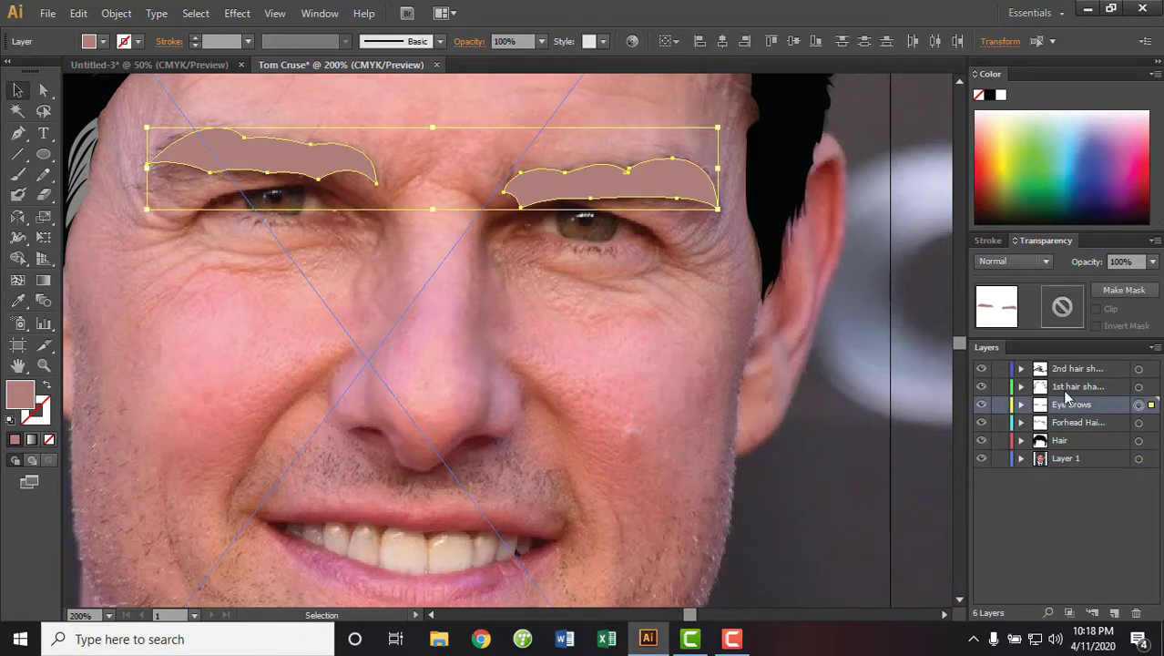
# Choose the Paintbrush with the 5 pt. Round brush
pyautogui.click(17, 174)
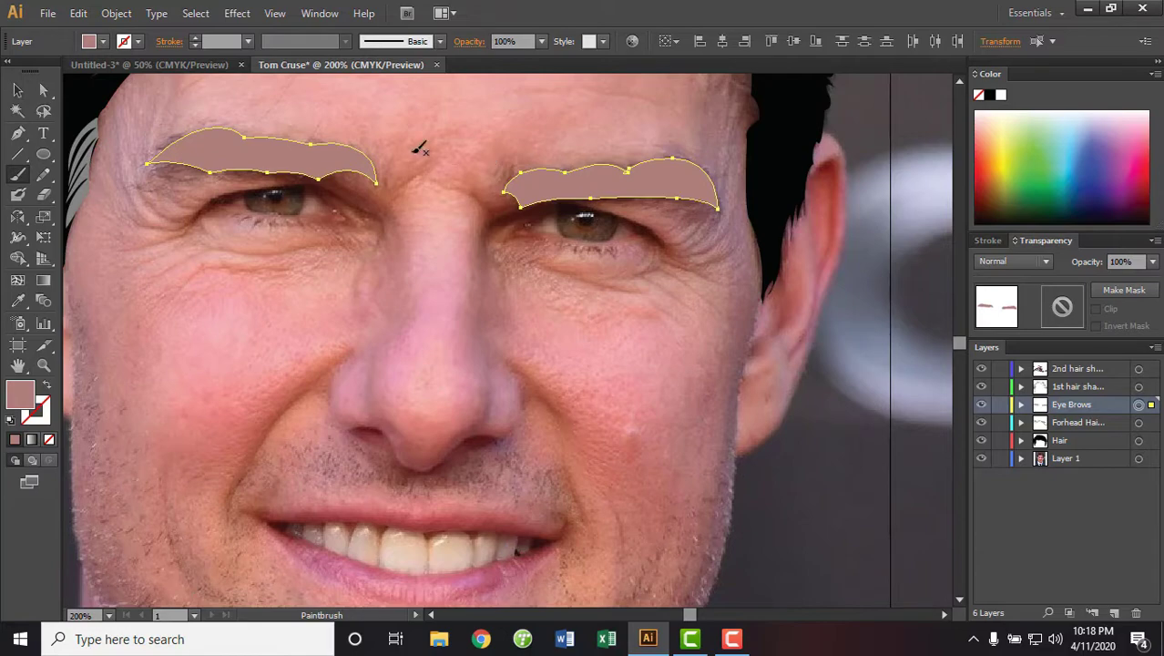
pyautogui.click(440, 41)
pyautogui.doubleClick(314, 79)
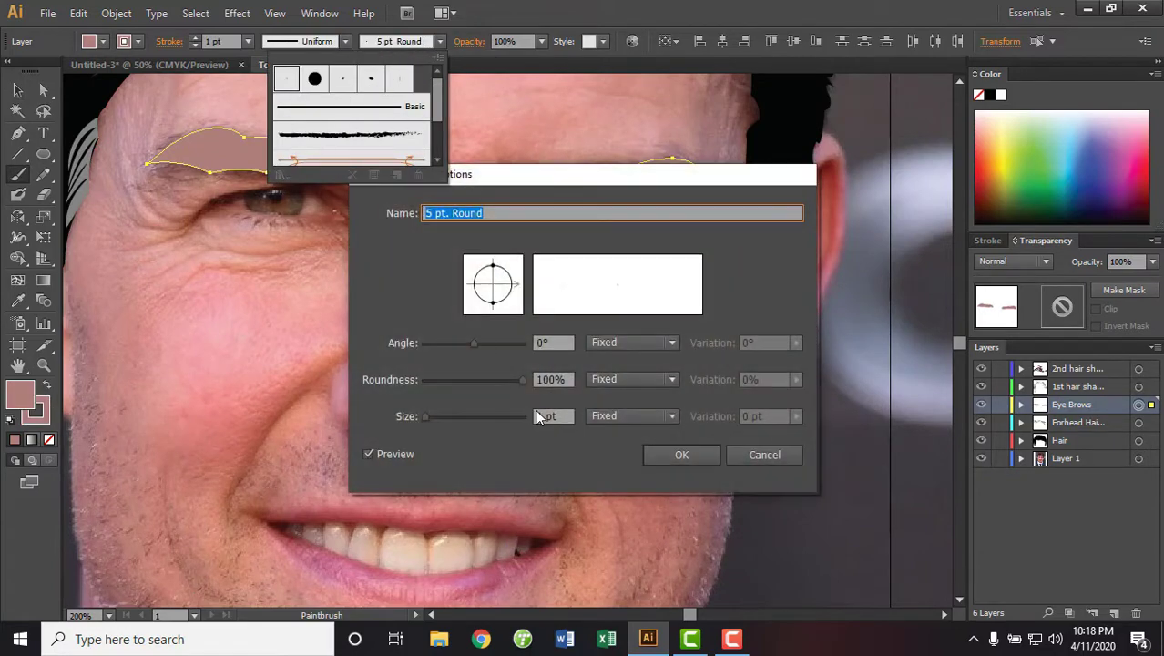
pyautogui.click(715, 458)
pyautogui.click(515, 171)
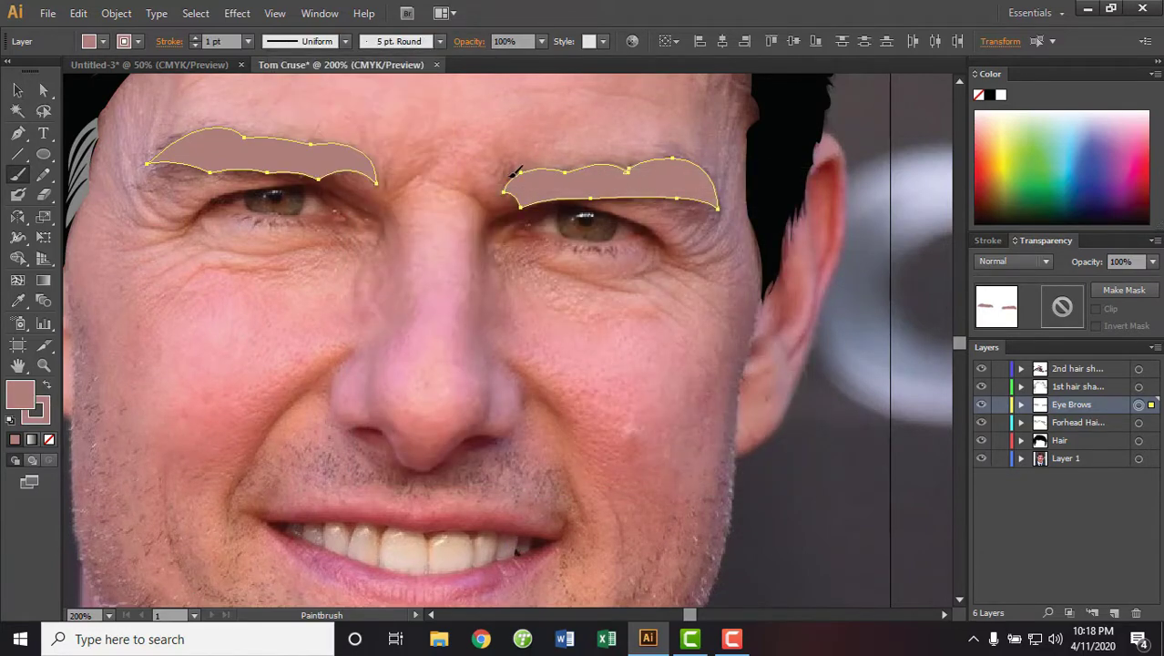
# Deselect the eyebrow shapes and pan the view across both sides of the face
pyautogui.keyDown('ctrl'); pyautogui.click(519, 160); pyautogui.keyUp('ctrl')
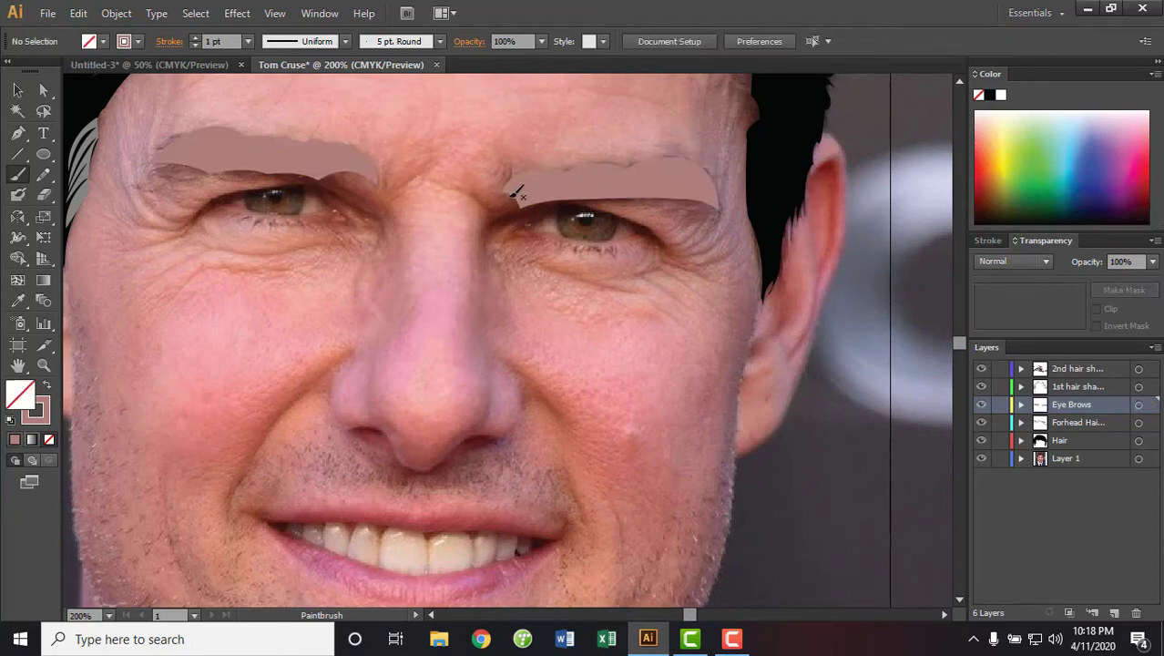
pyautogui.keyDown('ctrl'); pyautogui.click(517, 170); pyautogui.keyUp('ctrl')
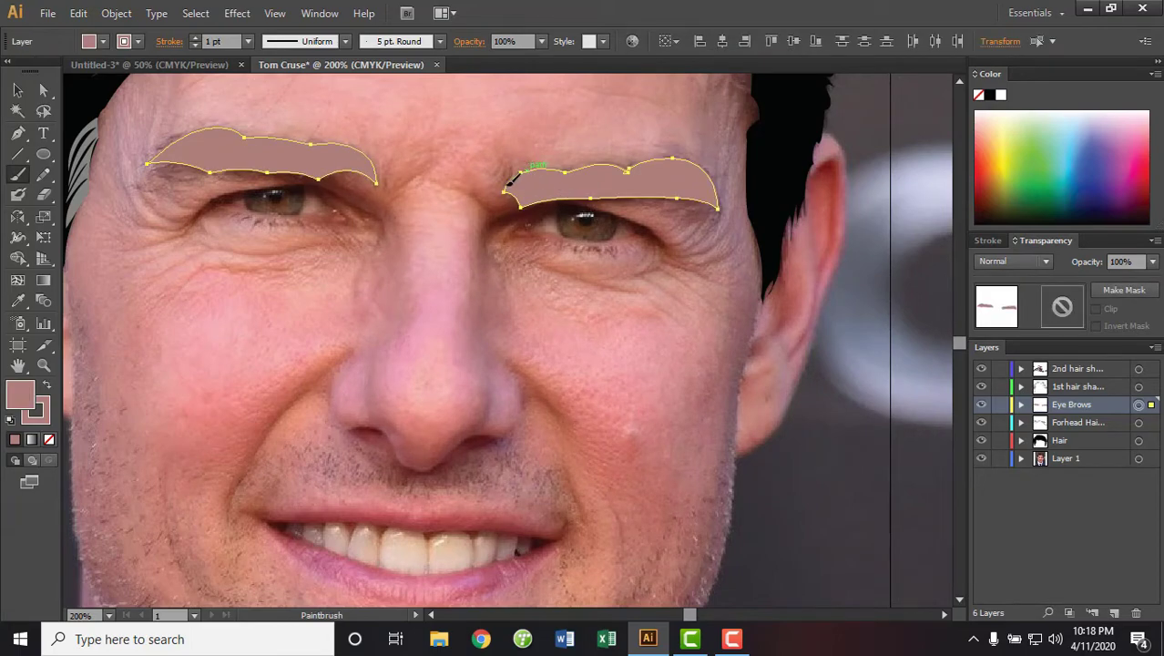
pyautogui.keyDown('ctrl'); pyautogui.click(510, 182); pyautogui.keyUp('ctrl')
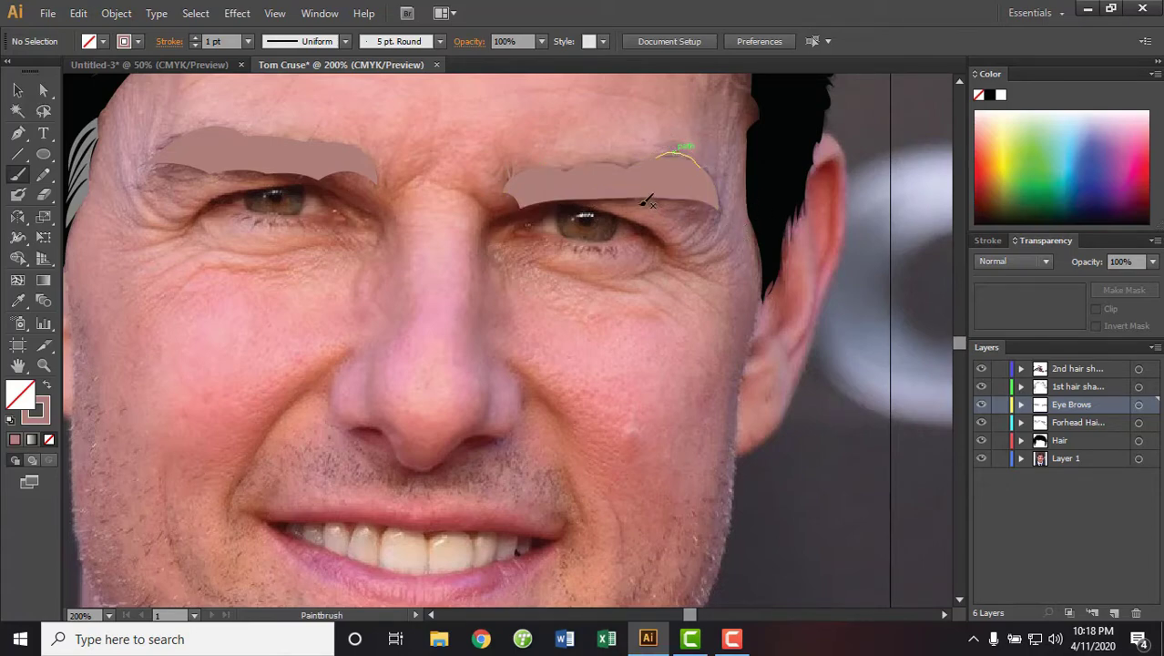
pyautogui.press('v')
pyautogui.moveTo(524, 255); pyautogui.dragTo(692, 305)
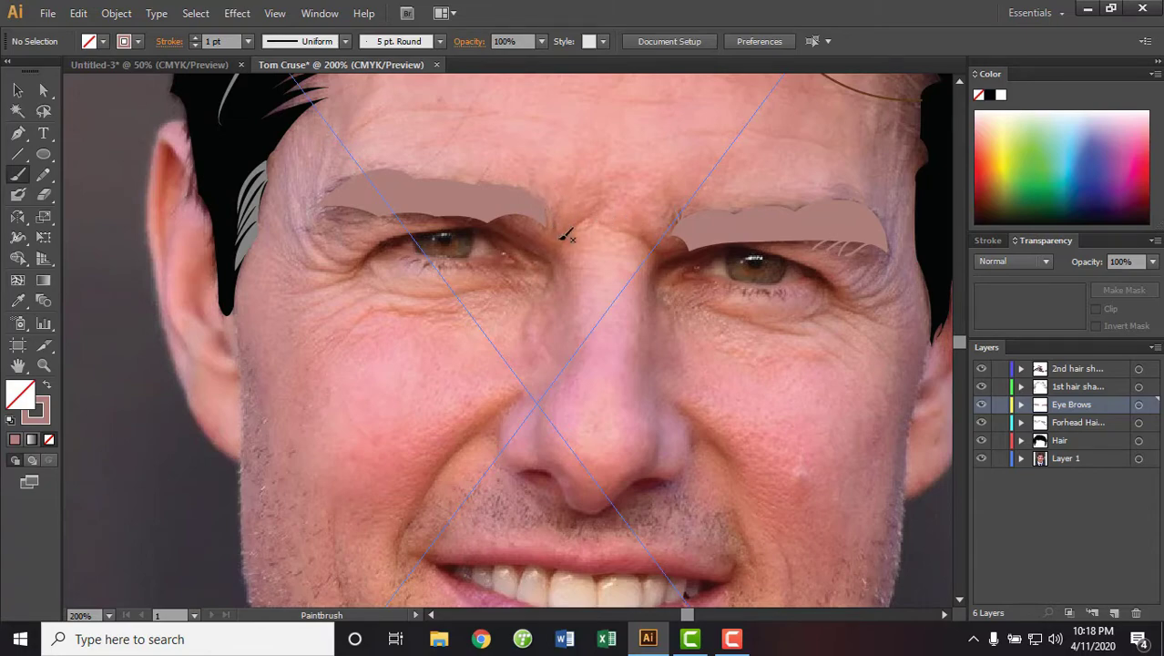
pyautogui.hscroll(-3, 566, 209)
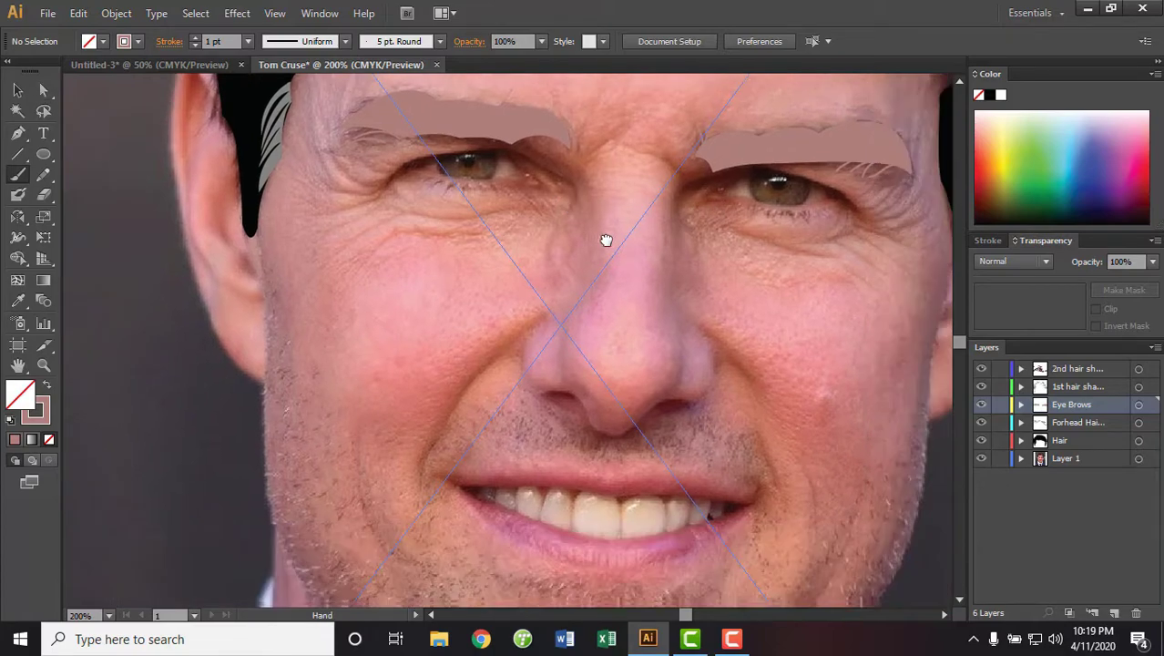
pyautogui.moveTo(606, 239)
pyautogui.mouseDown()
pyautogui.moveTo(375, 264)
pyautogui.moveTo(378, 312)
pyautogui.moveTo(423, 348)
pyautogui.moveTo(482, 353)
pyautogui.moveTo(577, 292)
pyautogui.mouseUp()
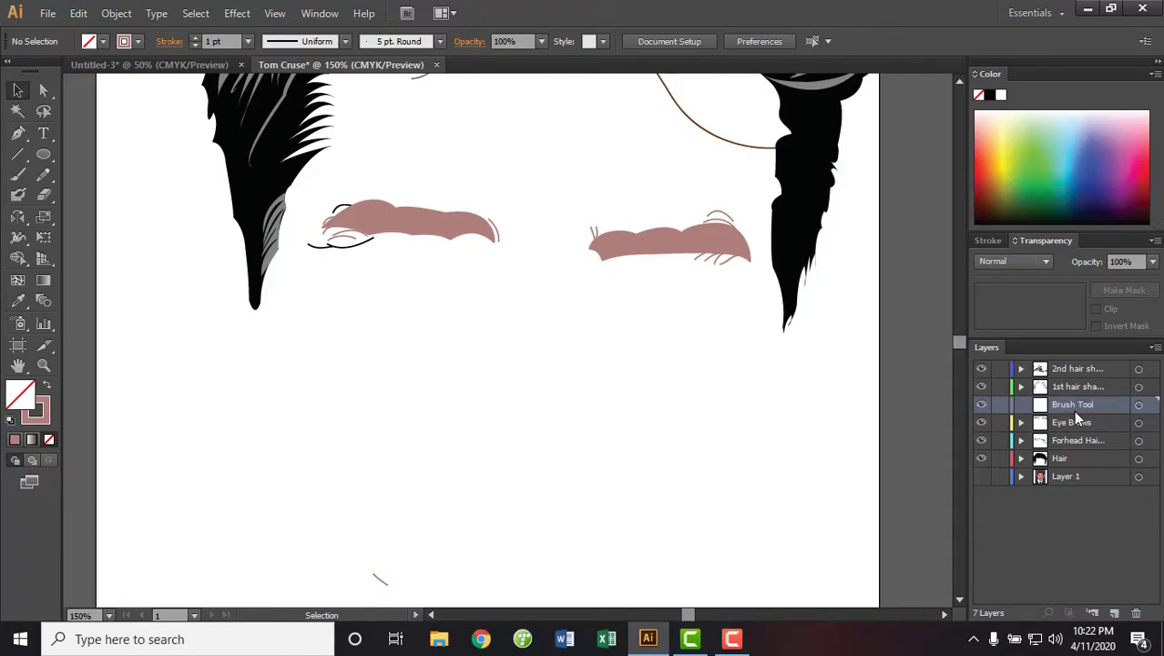
# Target the Brush Tool layer, show the photo and set a 2 pt stroke weight
pyautogui.click(1139, 405)
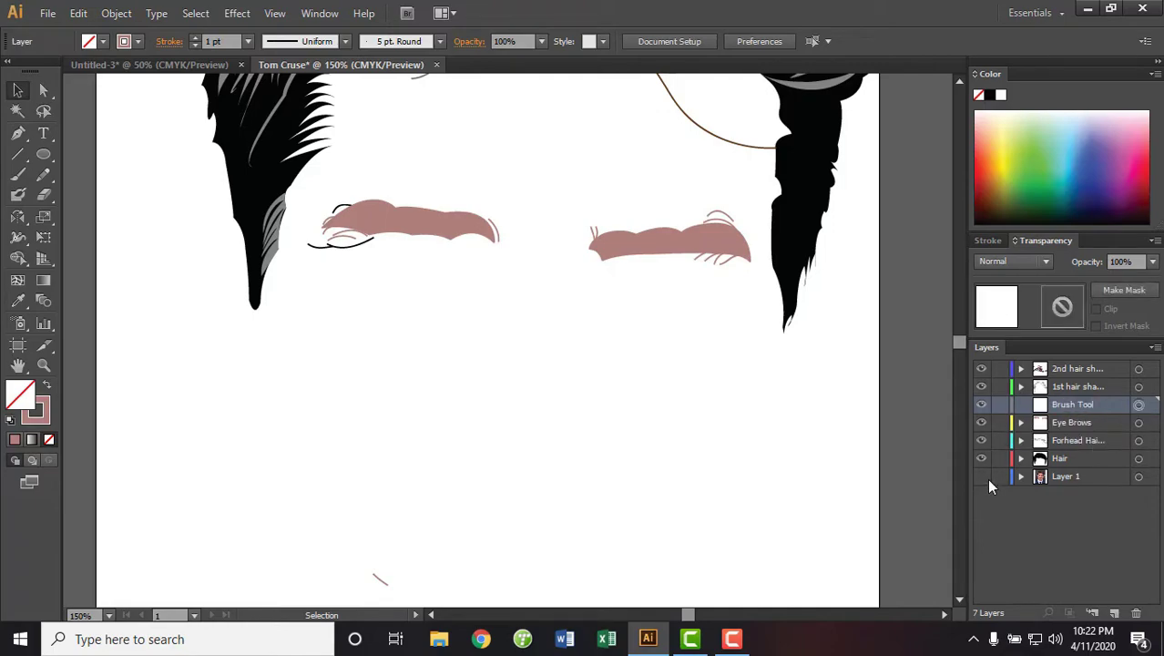
pyautogui.click(982, 478)
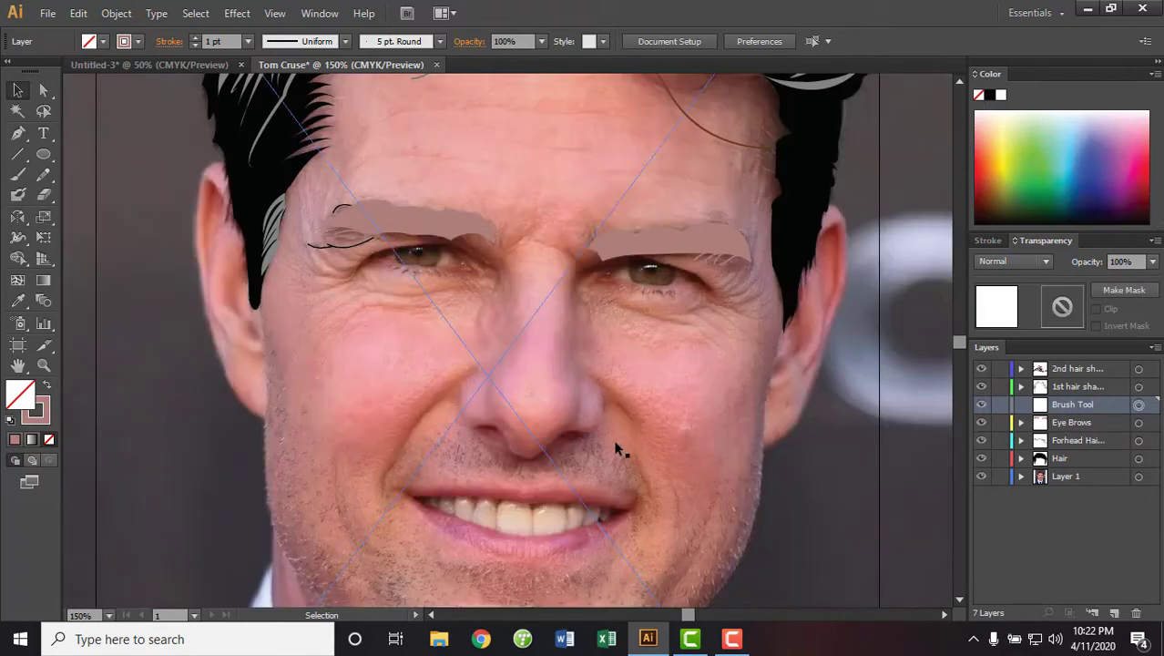
pyautogui.click(17, 174)
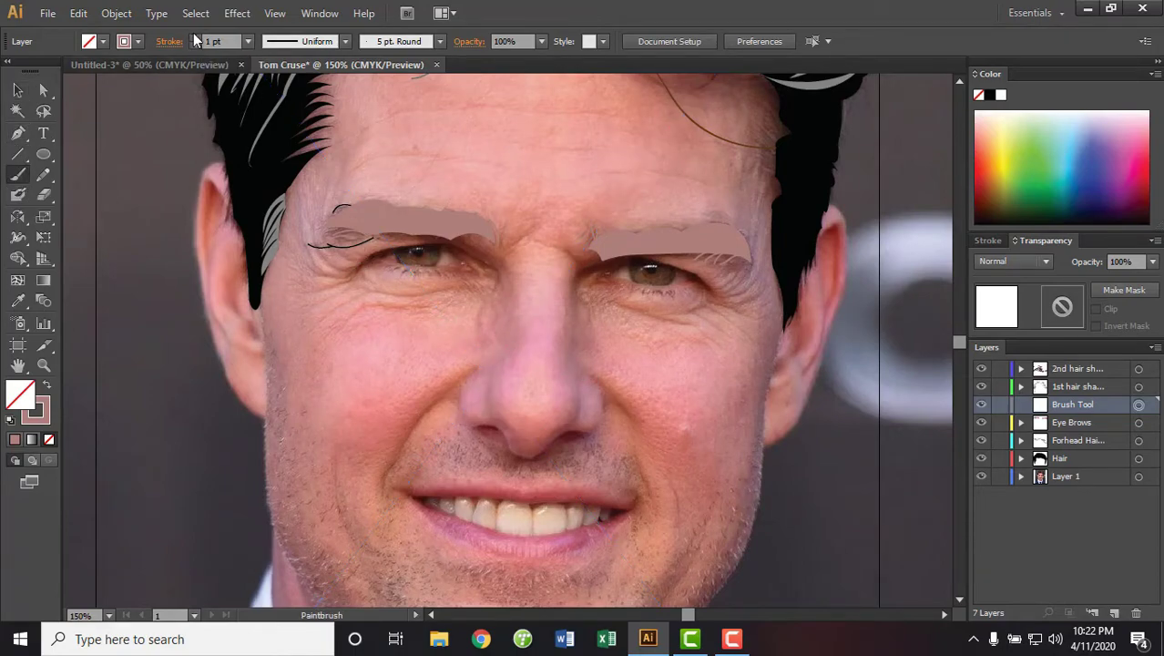
pyautogui.click(195, 37)
pyautogui.click(139, 41)
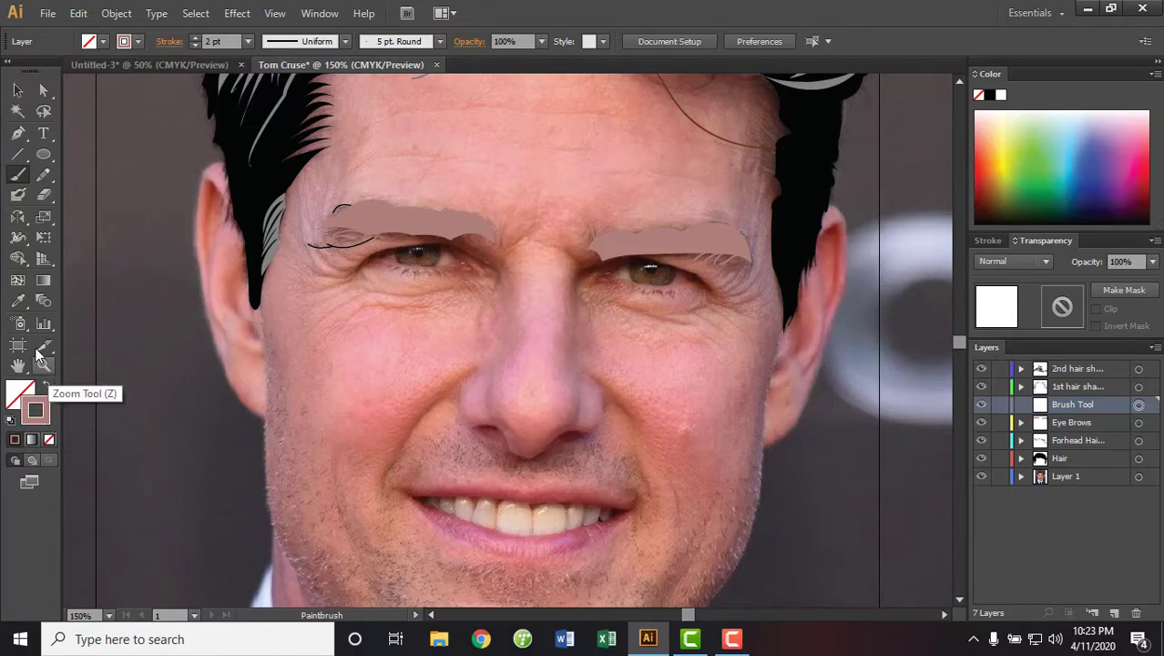
# Sample skin tones to get a mauve stroke with no fill, testing and undoing one stroke
pyautogui.click(17, 301)
pyautogui.click(283, 307)
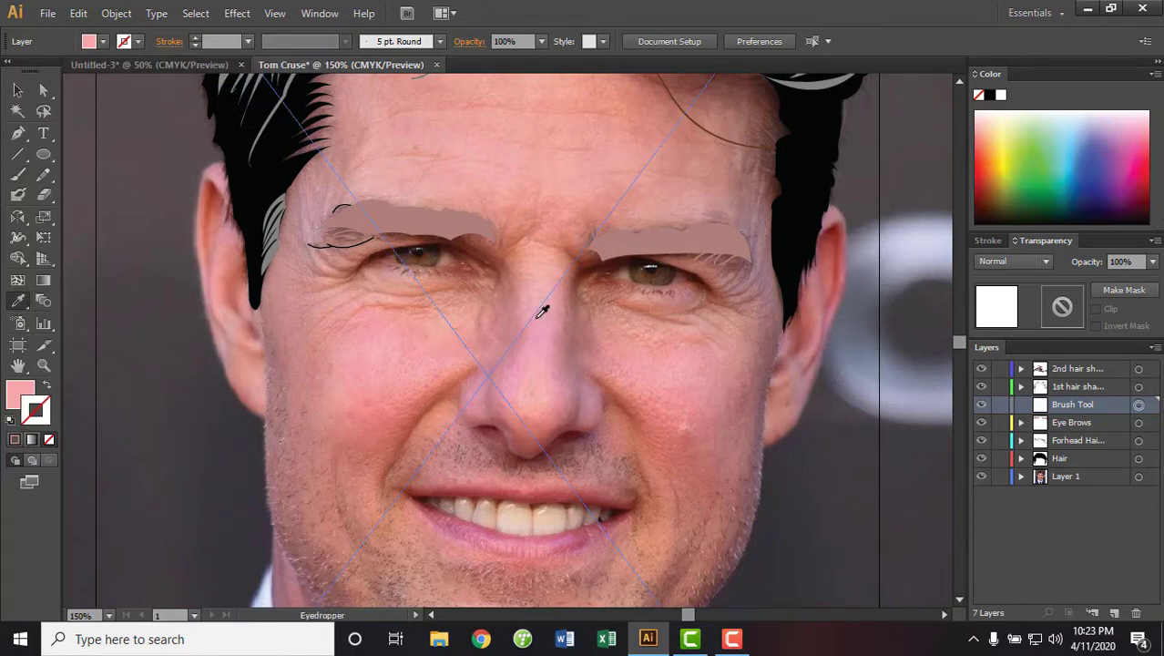
pyautogui.click(583, 368)
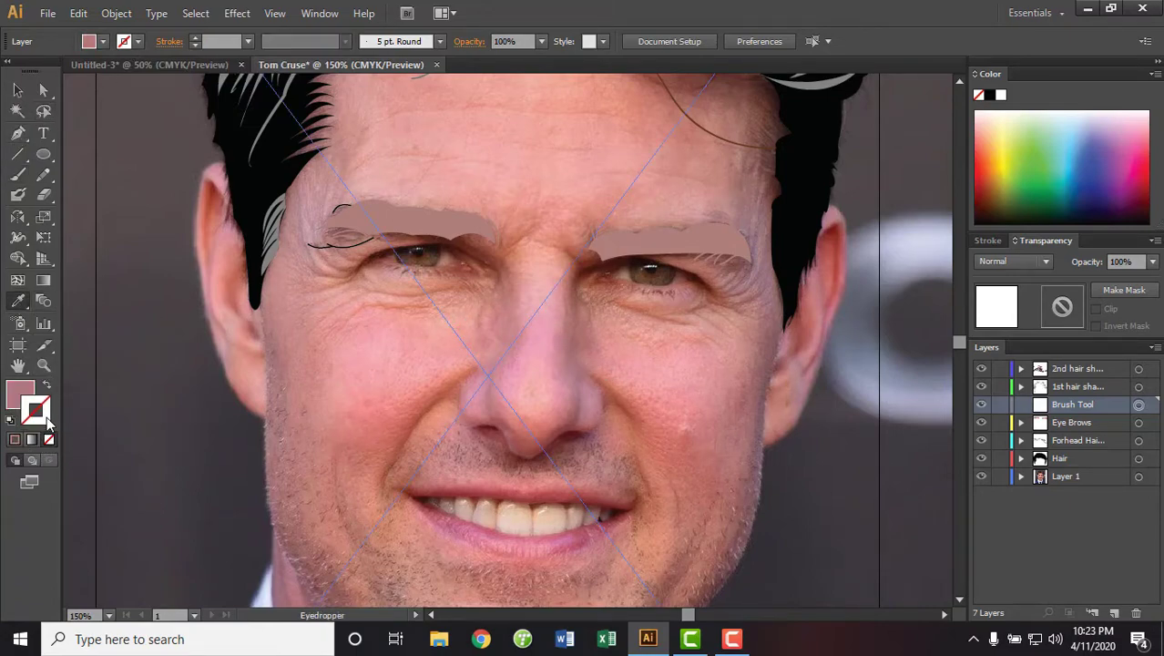
pyautogui.click(46, 387)
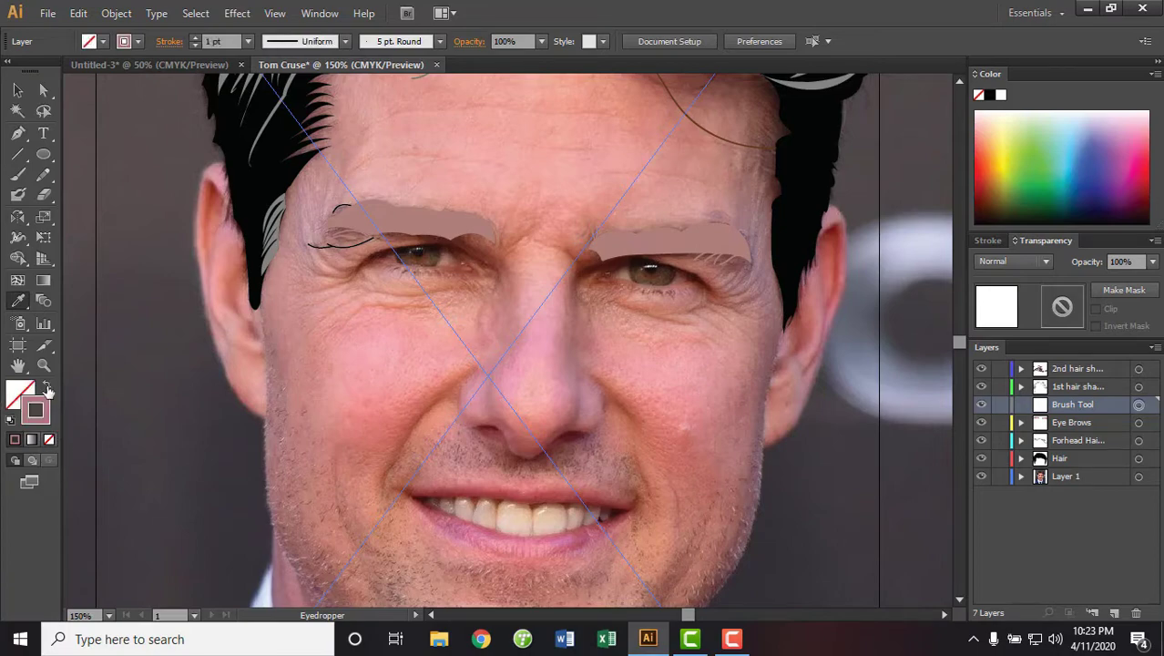
pyautogui.click(17, 174)
pyautogui.moveTo(346, 337); pyautogui.dragTo(416, 400)
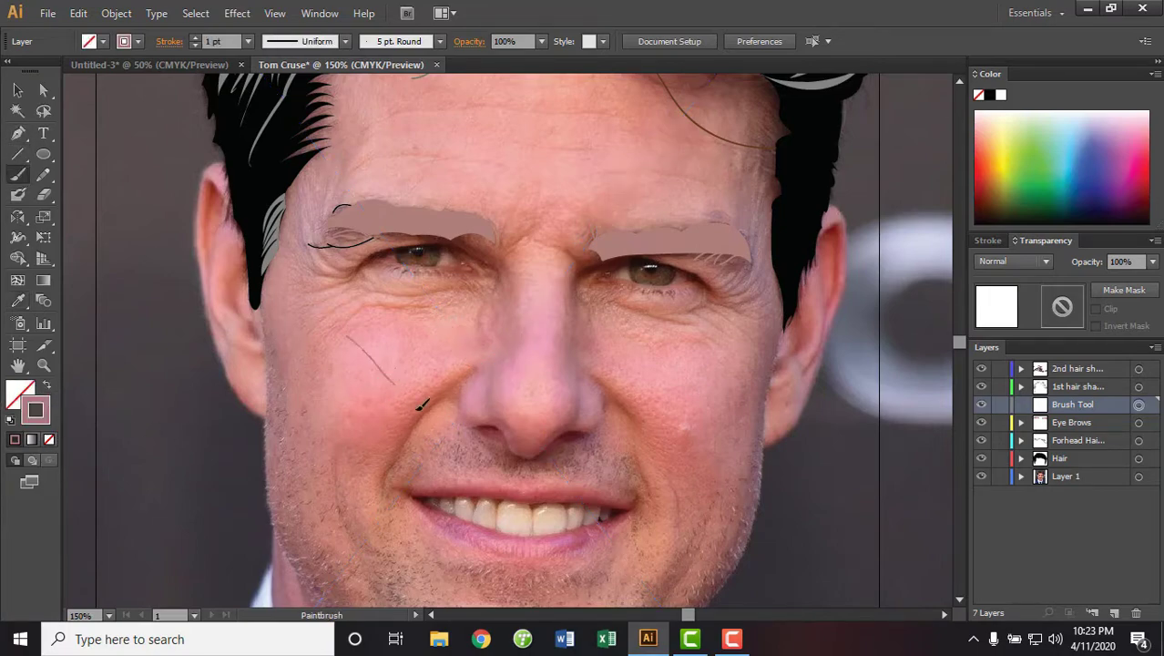
pyautogui.hotkey('ctrl', 'z')
pyautogui.click(194, 36)
pyautogui.hotkey('ctrl', 'shift', 'a')
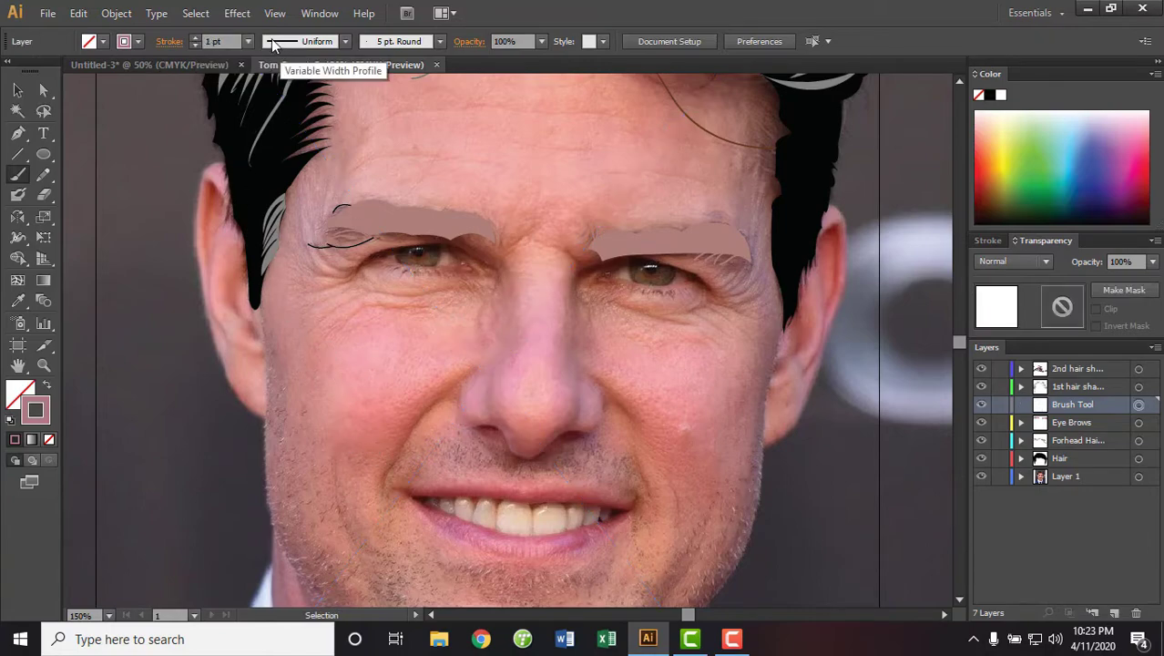
# Set the 5 pt. Round brush size to 5 pt, leaving existing strokes unchanged
pyautogui.click(440, 41)
pyautogui.doubleClick(287, 80)
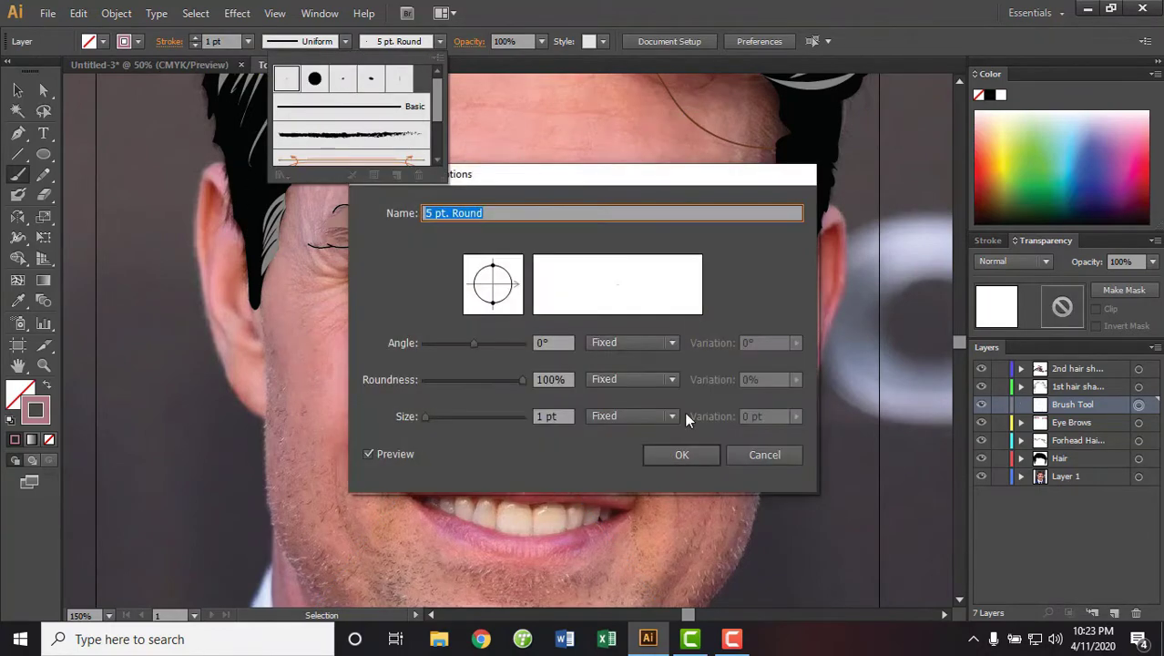
pyautogui.doubleClick(540, 417)
pyautogui.write('5')
pyautogui.press('Return')
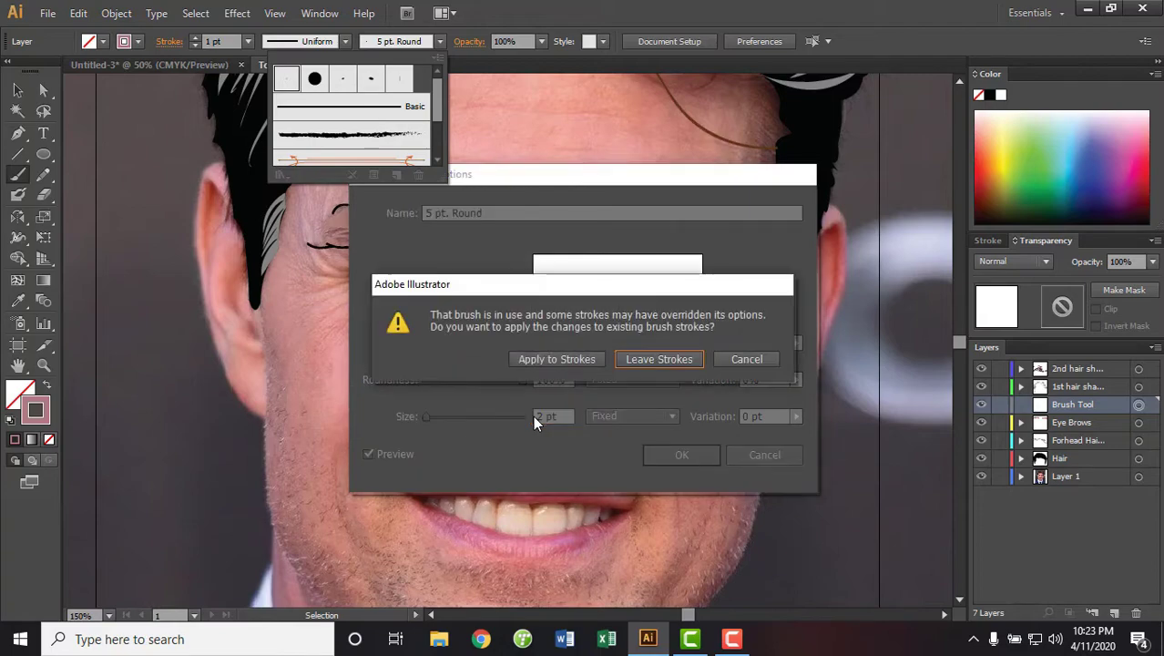
pyautogui.press('Return')
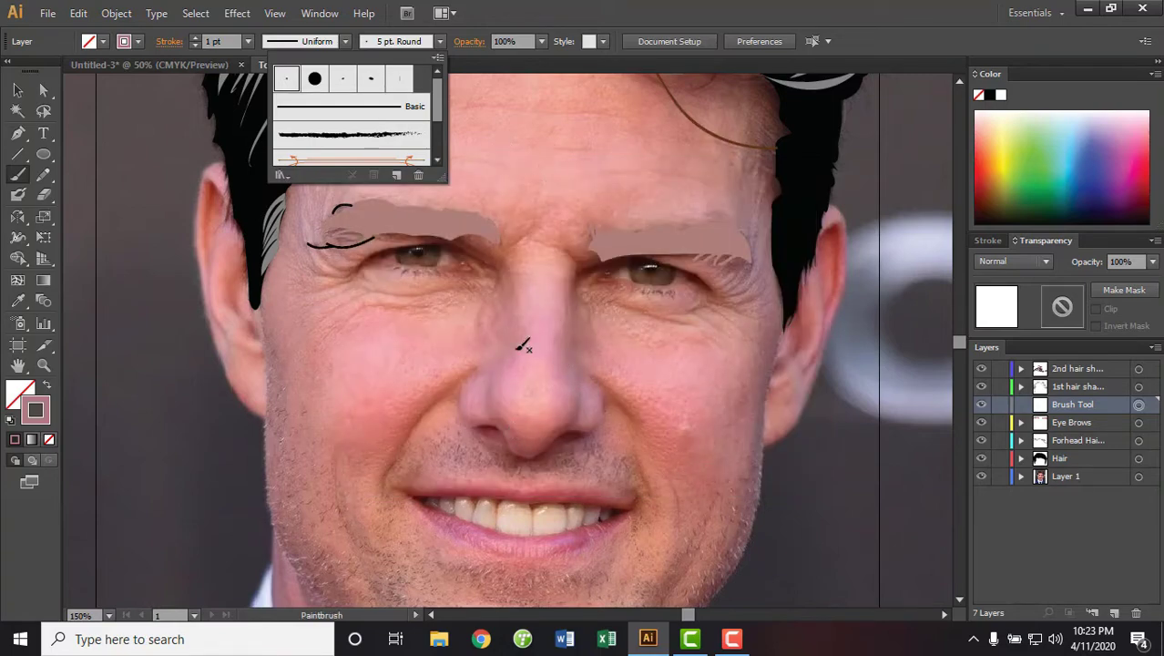
# Paint mauve strokes for a left-cheek crease and the nose underside, undoing rough nose and jaw strokes
pyautogui.click(516, 444)
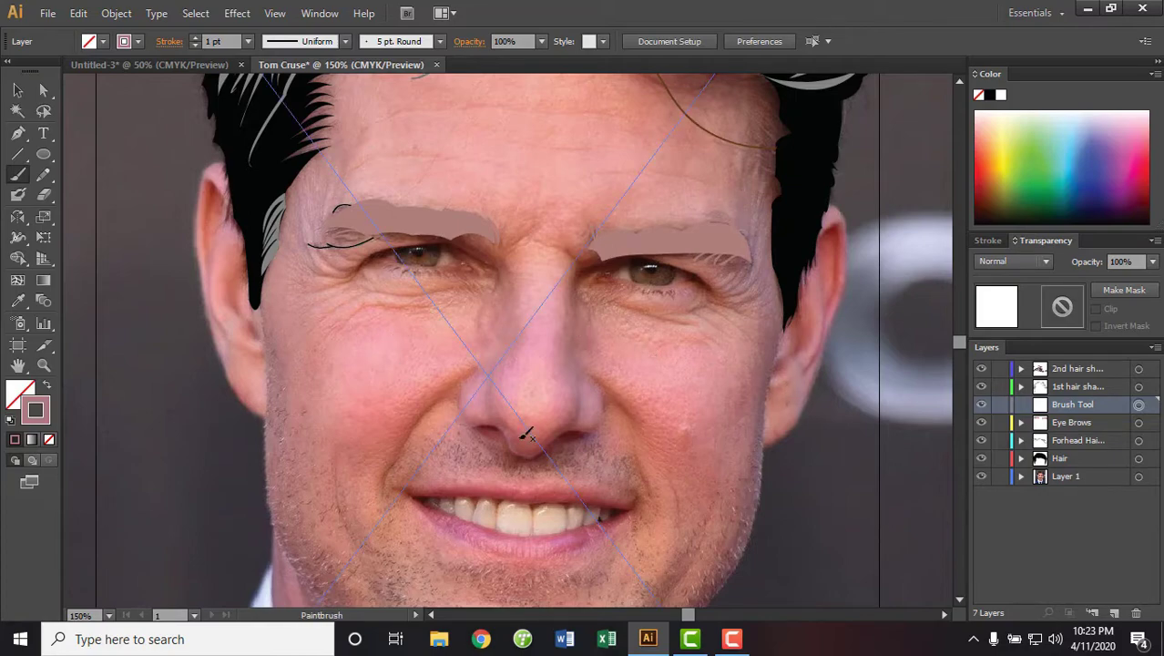
pyautogui.moveTo(339, 346); pyautogui.dragTo(441, 372)
pyautogui.moveTo(504, 430); pyautogui.dragTo(536, 458)
pyautogui.hotkey('ctrl', 'z')
pyautogui.moveTo(562, 434); pyautogui.dragTo(565, 437)
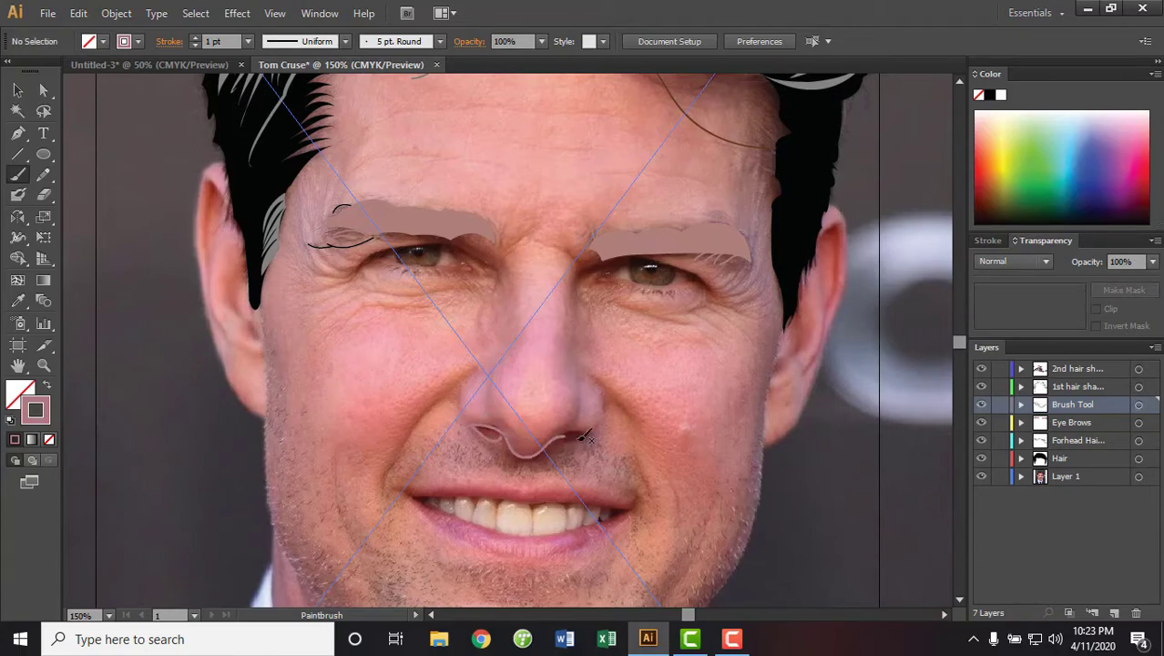
pyautogui.hotkey('ctrl', 'z')
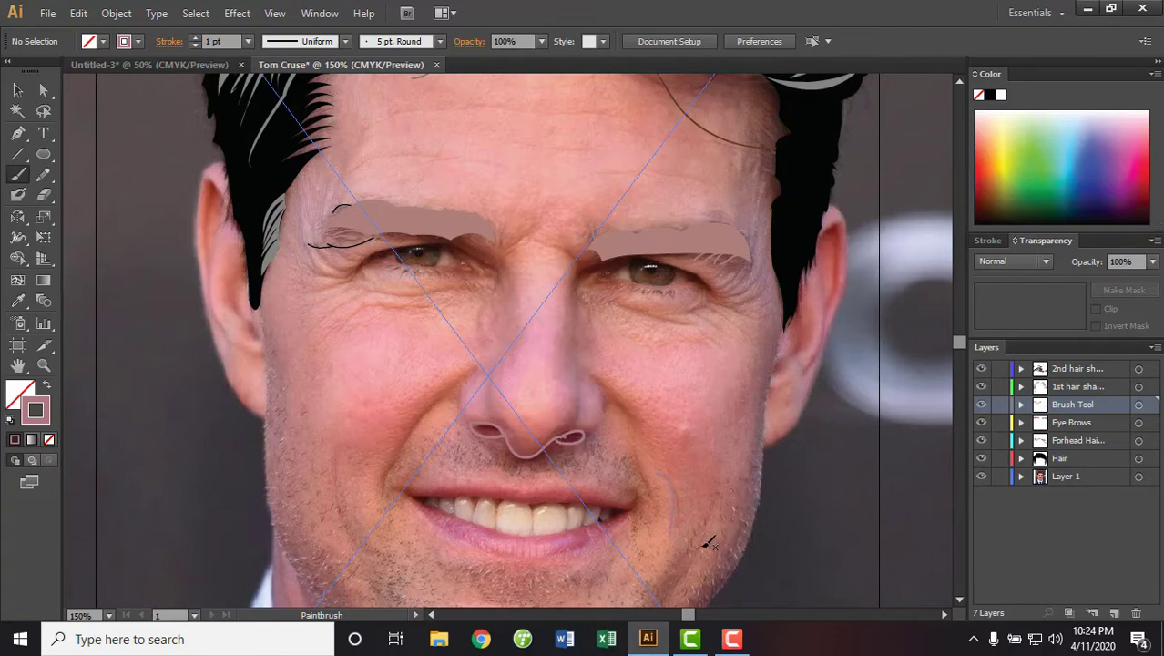
pyautogui.scroll(-5, 408, 572)
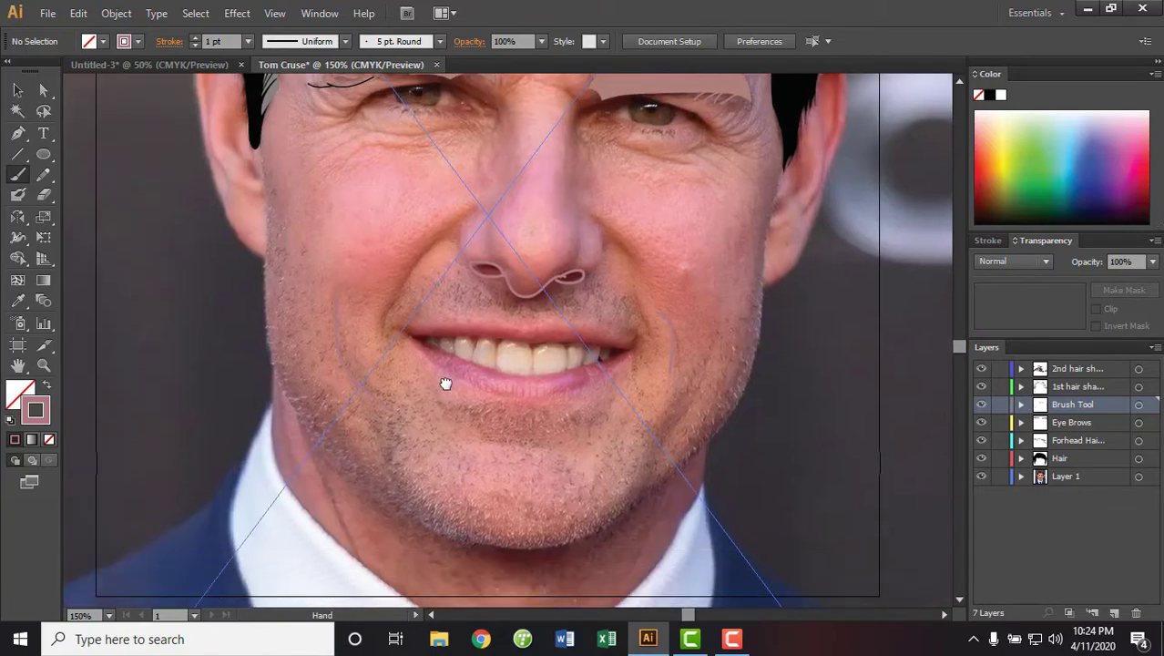
pyautogui.moveTo(675, 416); pyautogui.dragTo(661, 528)
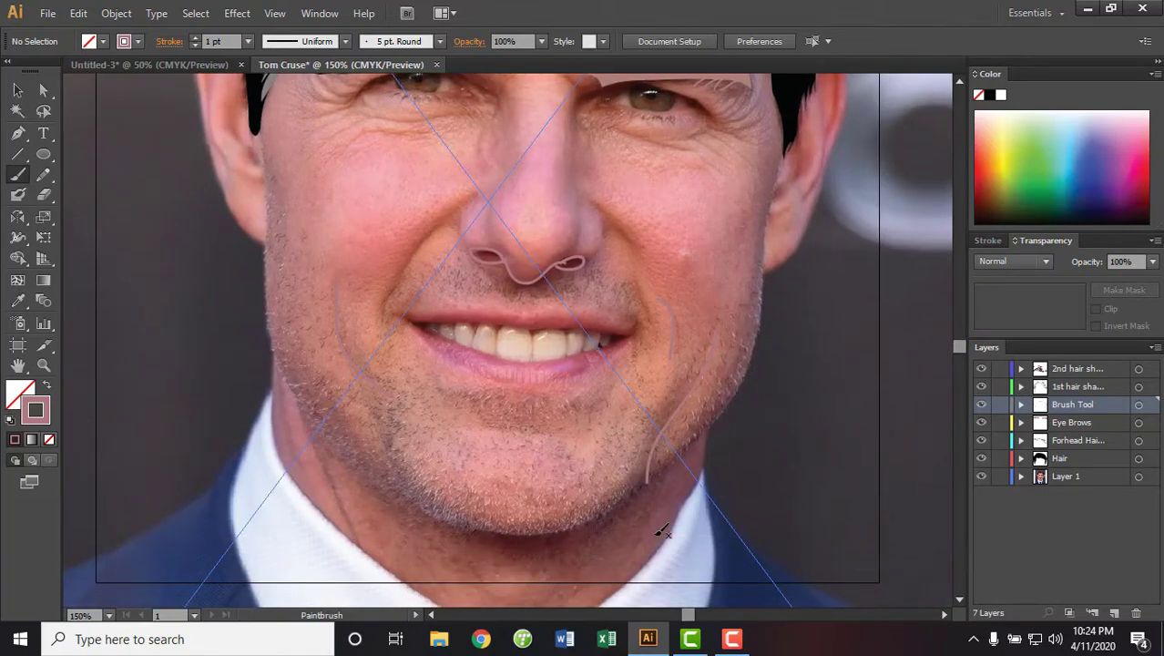
pyautogui.hotkey('ctrl', 'z')
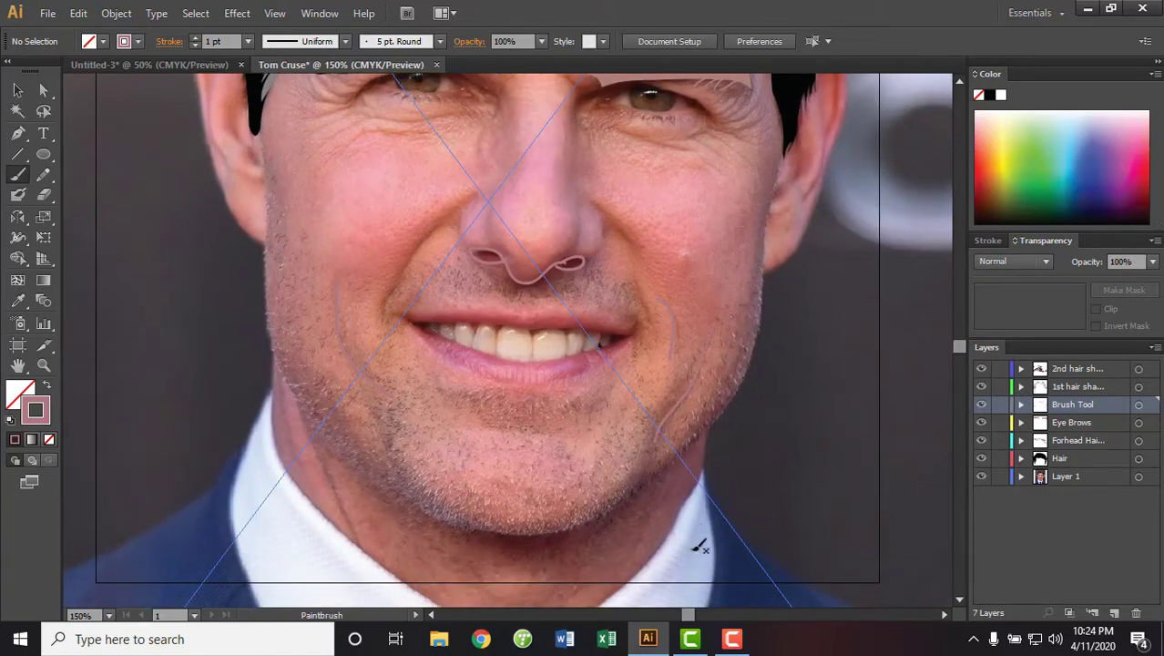
pyautogui.moveTo(683, 306); pyautogui.dragTo(665, 394)
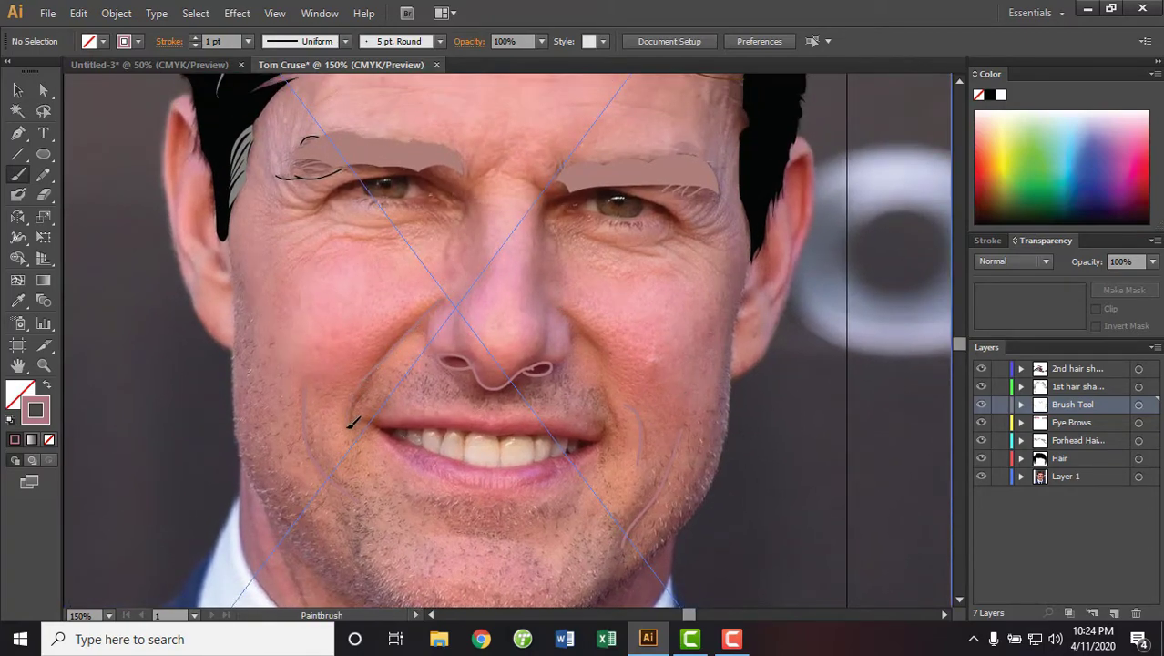
# Paint mauve lines on the right cheek, beside the nose bridge, under the left eye and near the eyebrow
pyautogui.moveTo(579, 317); pyautogui.dragTo(619, 375)
pyautogui.click(981, 477)
pyautogui.click(981, 476)
pyautogui.moveTo(453, 269)
pyautogui.mouseDown()
pyautogui.moveTo(459, 227)
pyautogui.moveTo(291, 263)
pyautogui.moveTo(279, 277)
pyautogui.mouseUp()
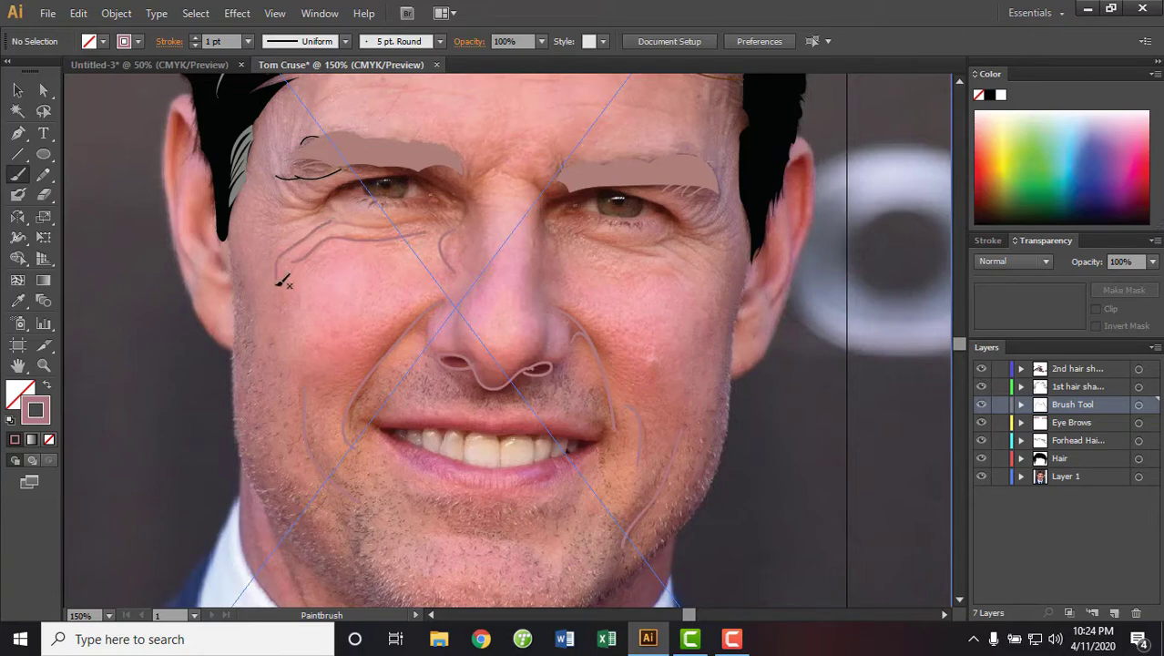
pyautogui.moveTo(319, 224); pyautogui.dragTo(273, 248)
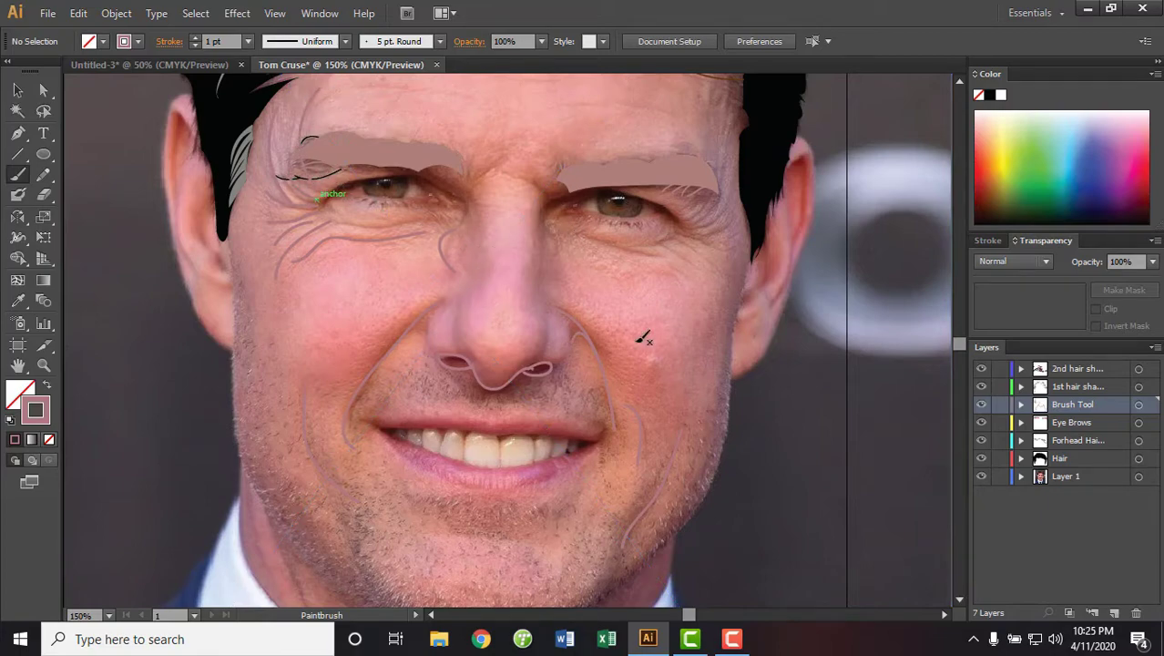
pyautogui.press('ctrl')
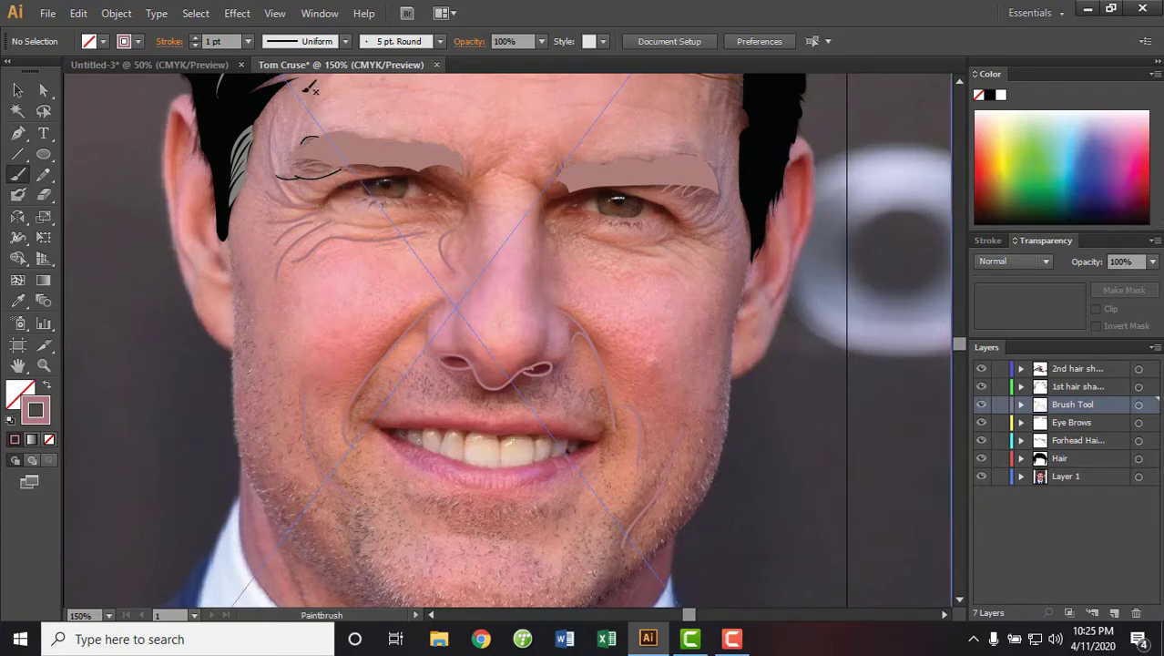
pyautogui.moveTo(303, 144); pyautogui.dragTo(321, 142)
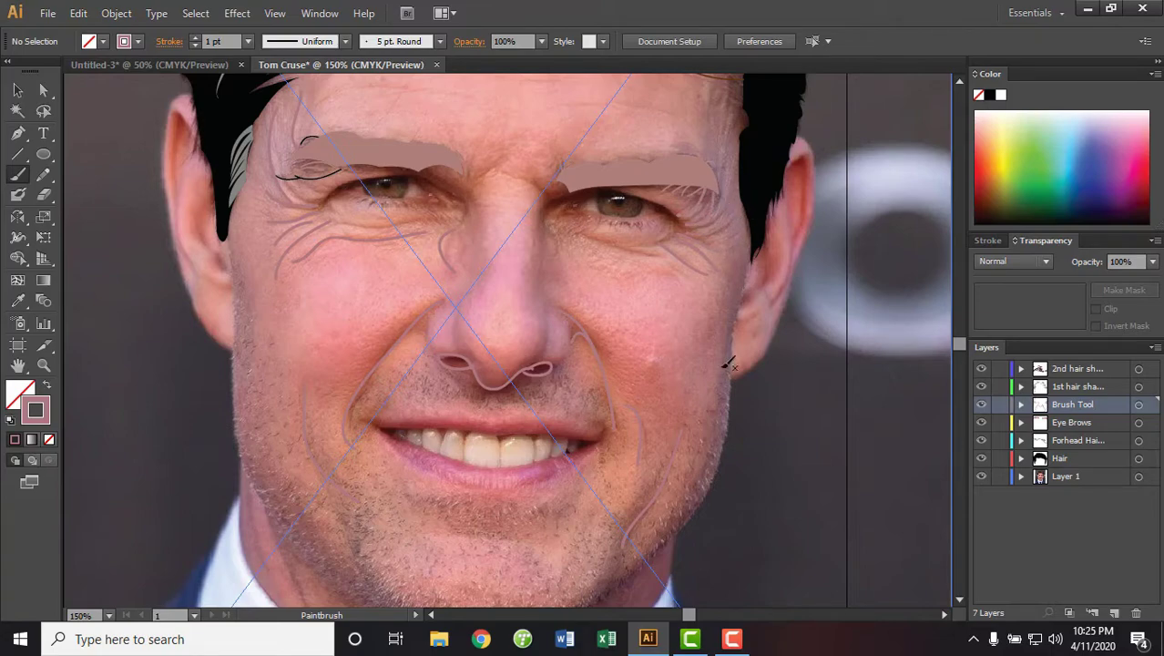
pyautogui.moveTo(676, 394); pyautogui.dragTo(717, 378)
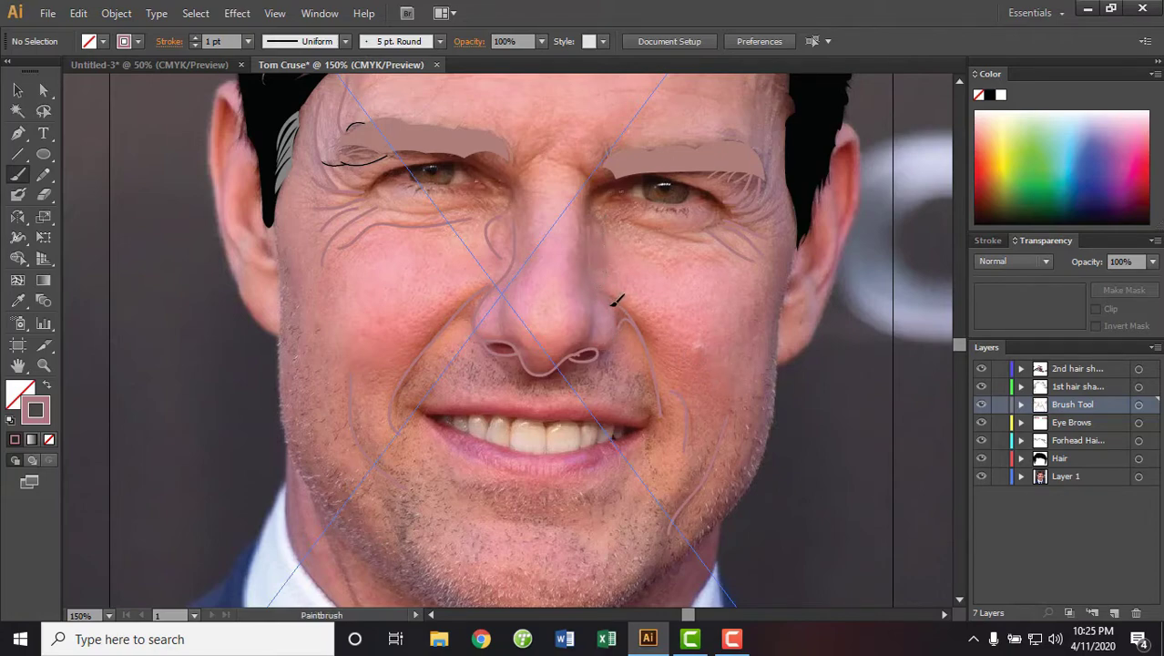
# Toggle the photo layer off and on to compare the line art, undoing the last stroke
pyautogui.click(981, 476)
pyautogui.click(981, 476)
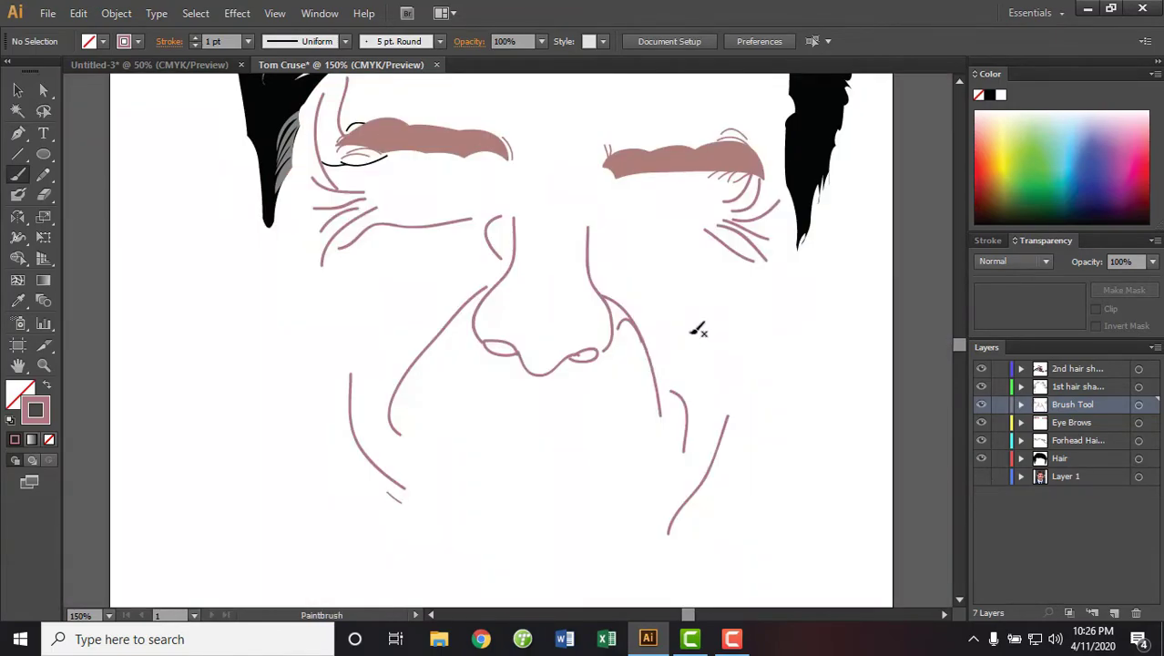
pyautogui.hotkey('ctrl', 'z')
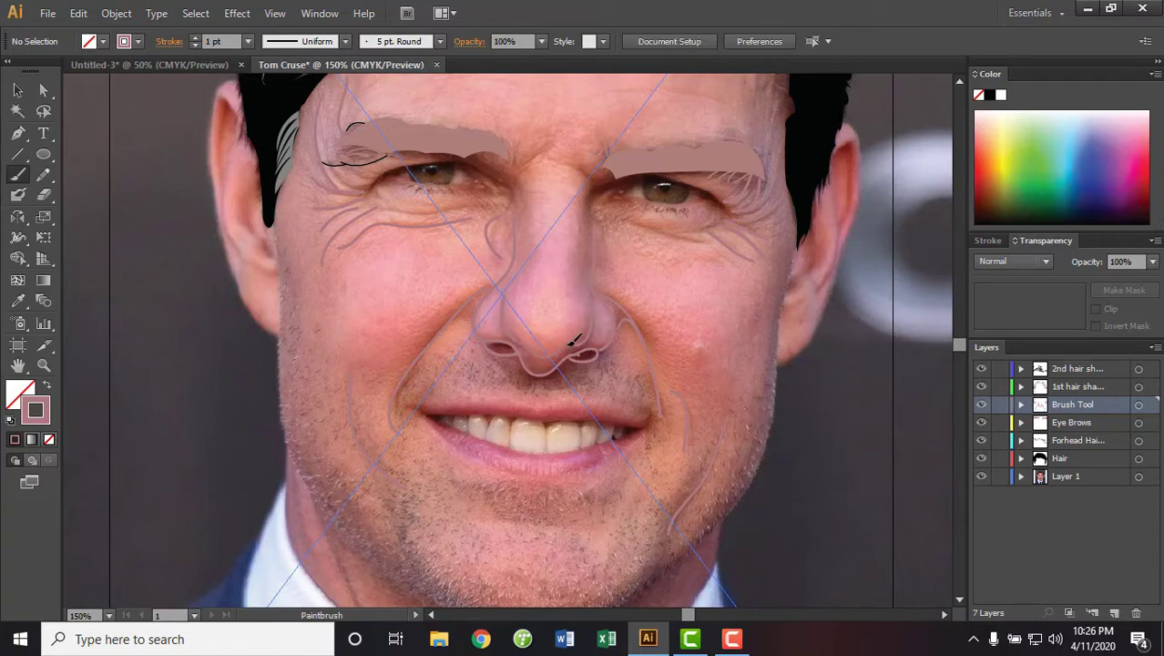
pyautogui.click(981, 476)
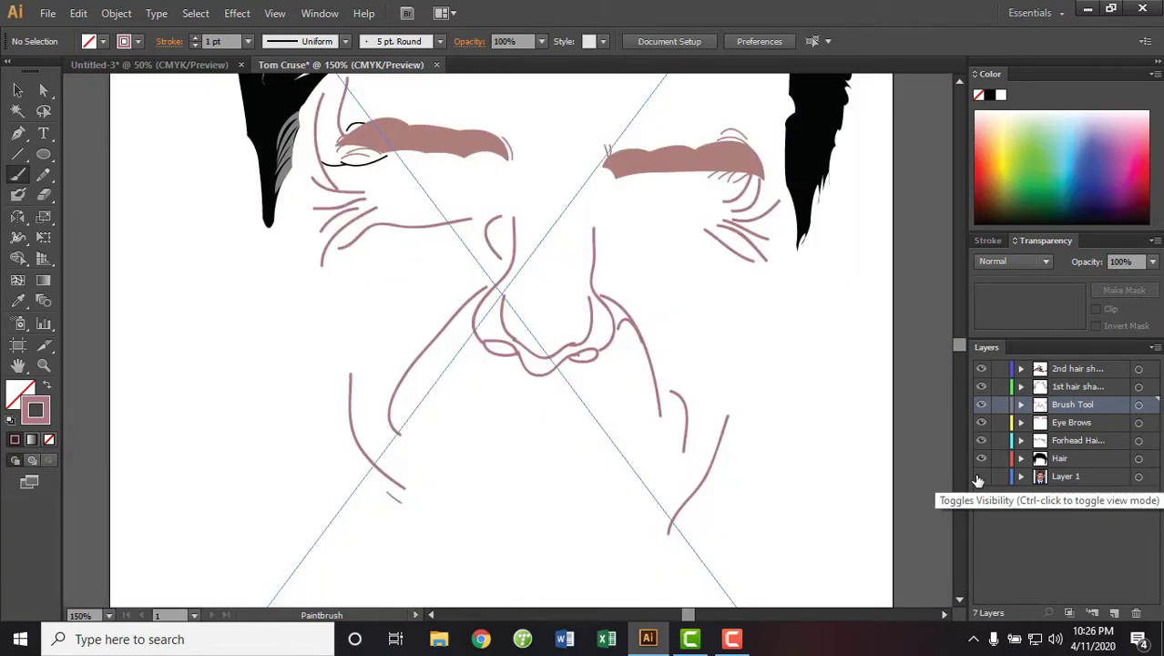
pyautogui.click(980, 477)
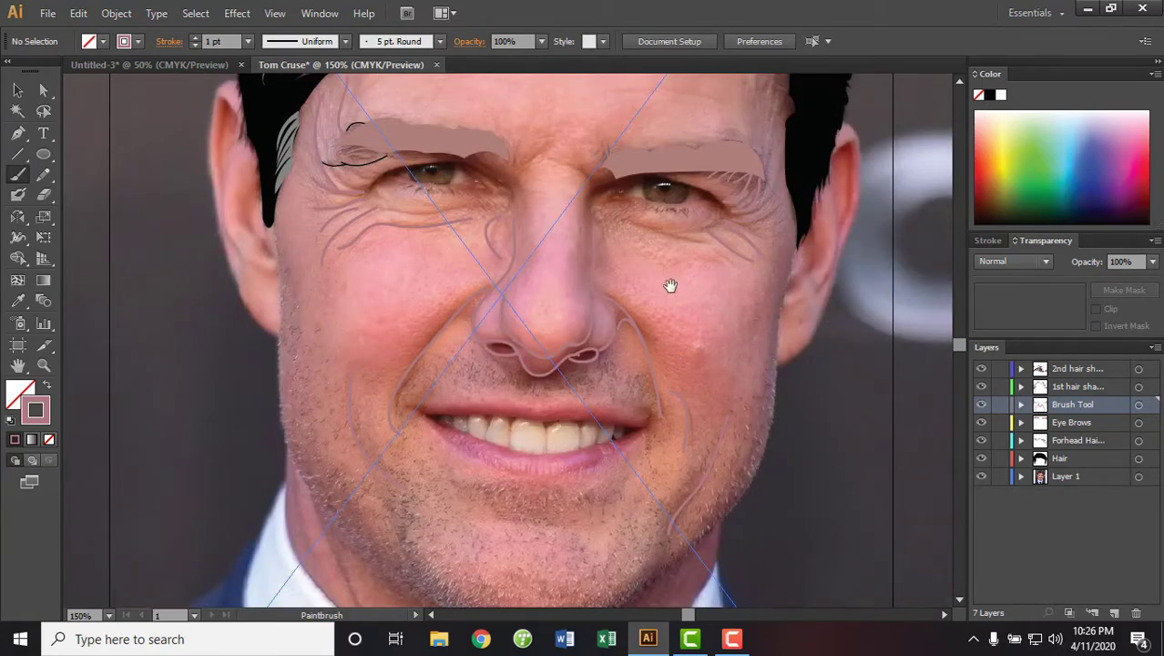
pyautogui.moveTo(670, 286); pyautogui.dragTo(647, 432)
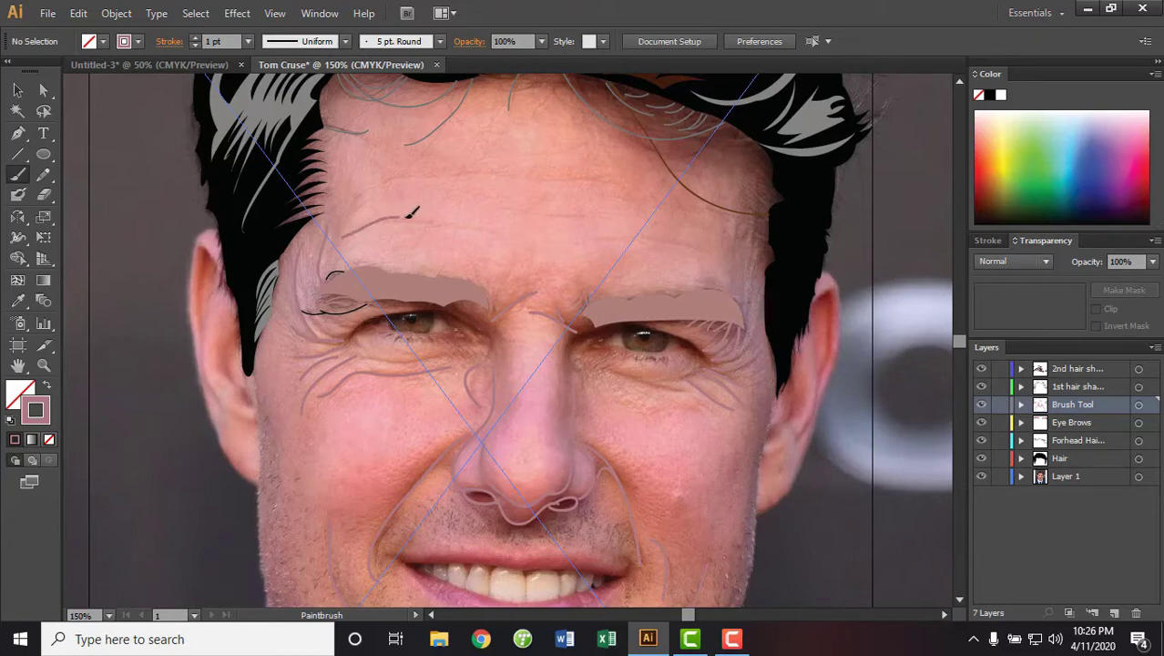
pyautogui.moveTo(454, 227); pyautogui.dragTo(516, 238)
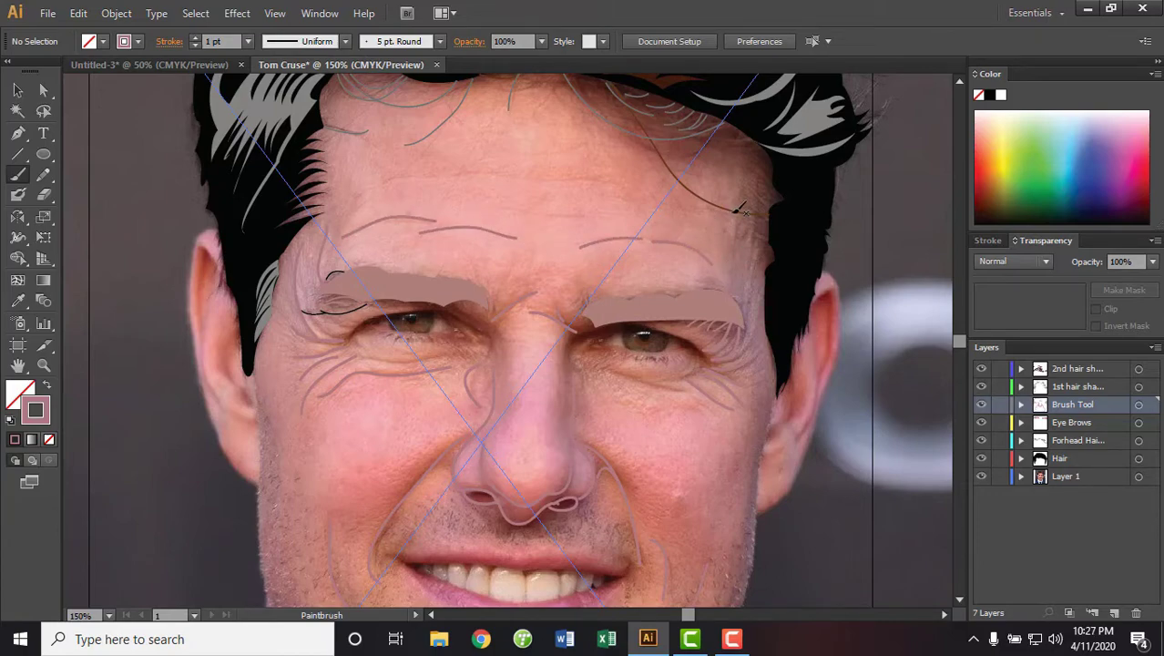
pyautogui.moveTo(555, 216); pyautogui.dragTo(502, 202)
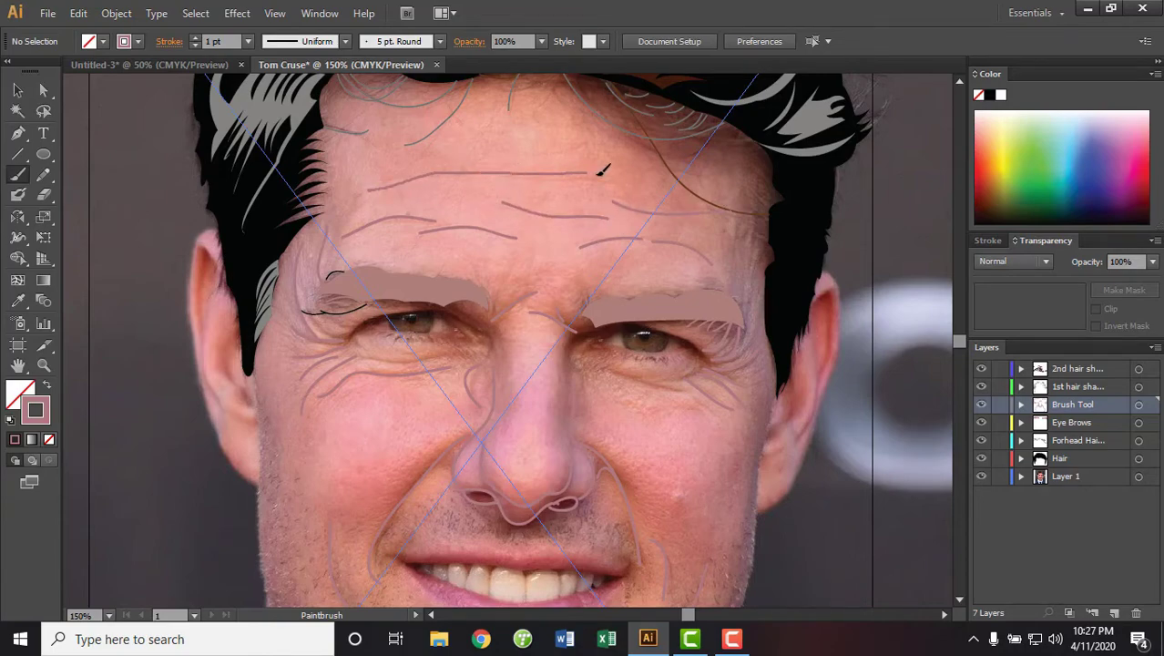
pyautogui.moveTo(598, 171); pyautogui.dragTo(624, 172)
pyautogui.hotkey('ctrl', 'z')
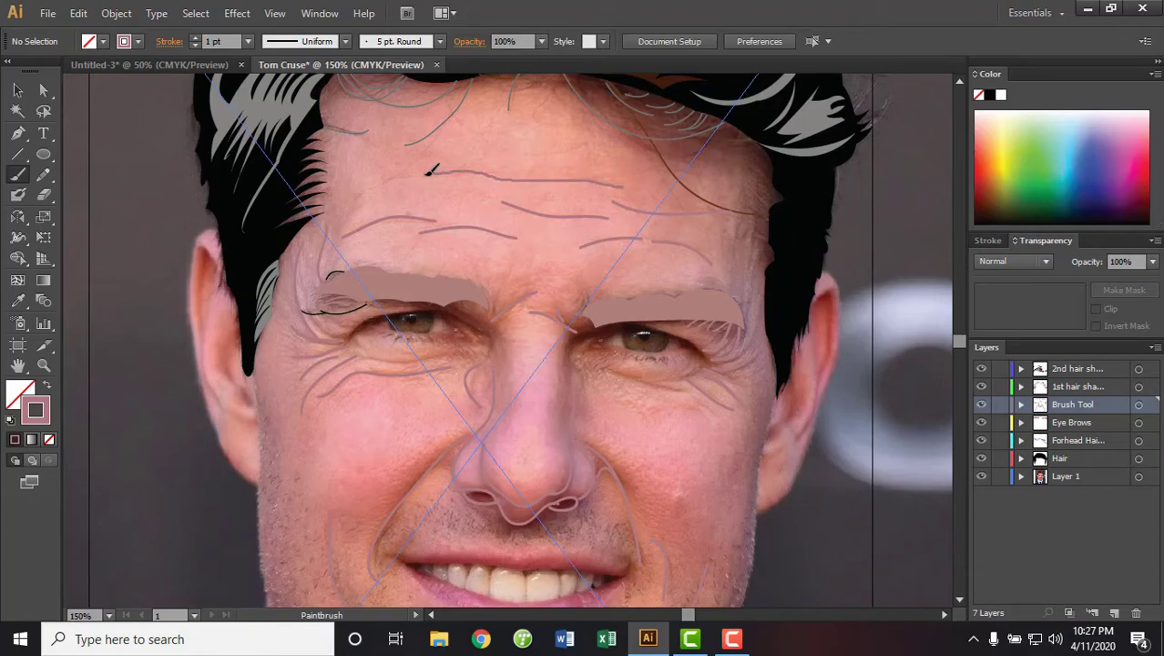
pyautogui.moveTo(383, 180); pyautogui.dragTo(362, 189)
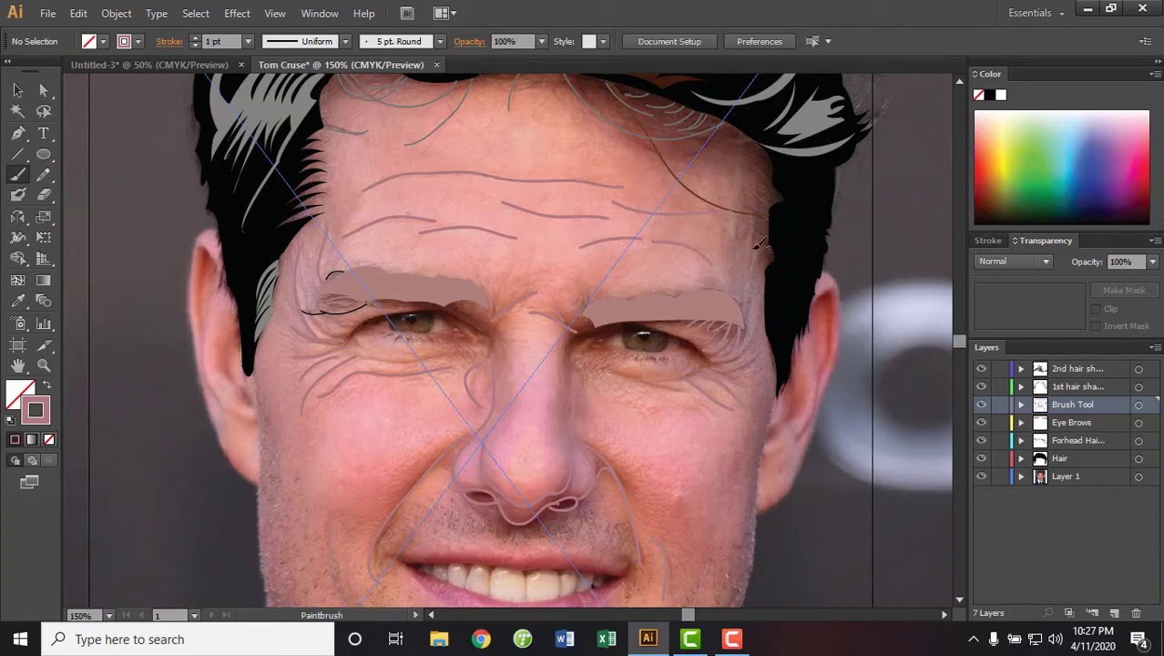
pyautogui.click(981, 476)
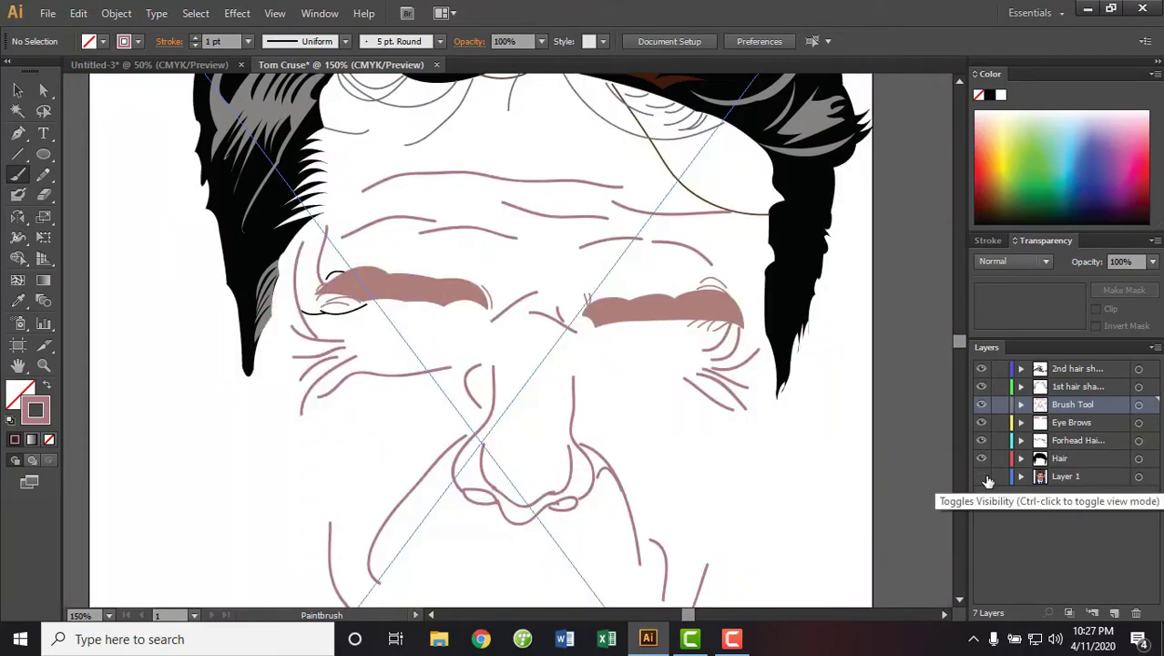
pyautogui.click(981, 476)
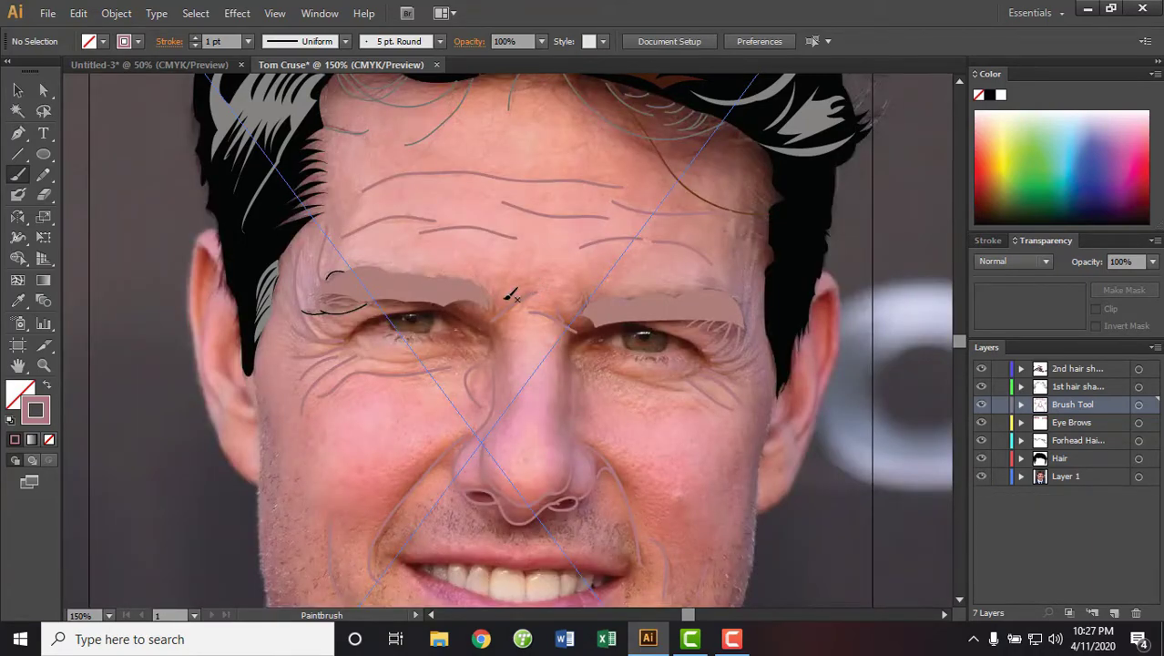
pyautogui.scroll(-2, 715, 444)
pyautogui.scroll(-4, 717, 454)
pyautogui.scroll(-1, 718, 460)
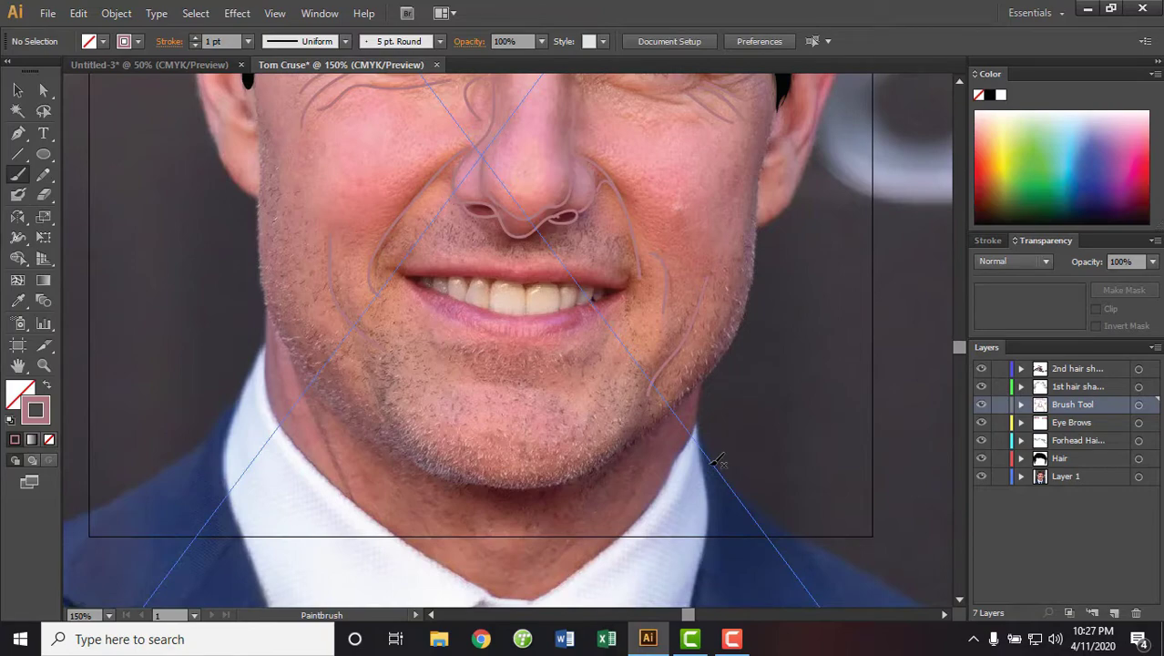
pyautogui.scroll(-1, 717, 463)
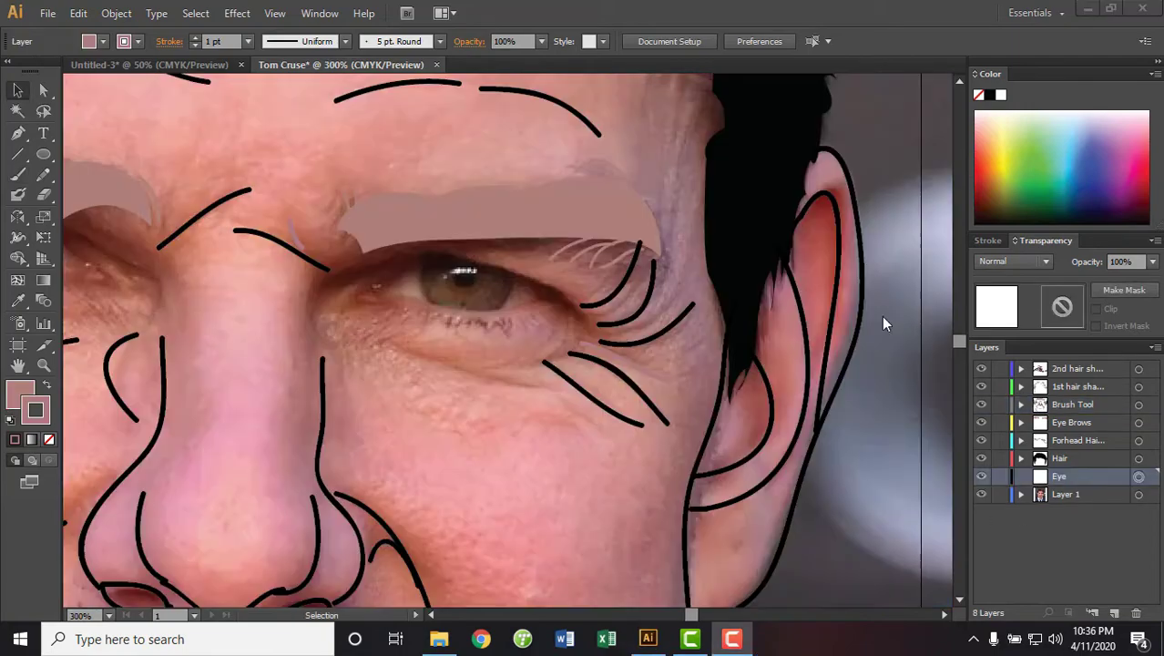
# Trace an unfilled Pen path along the right eye's upper lid to its outer corner
pyautogui.press('p')
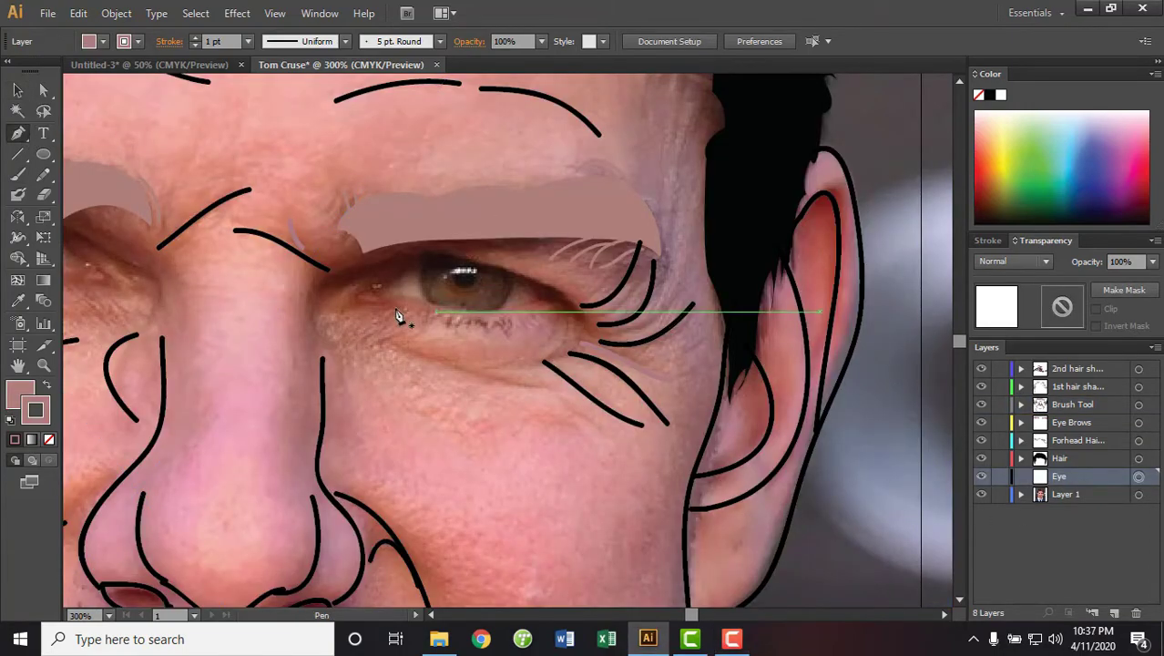
pyautogui.click(340, 304)
pyautogui.moveTo(528, 262)
pyautogui.mouseDown()
pyautogui.moveTo(434, 264)
pyautogui.moveTo(486, 262)
pyautogui.moveTo(50, 392)
pyautogui.mouseUp()
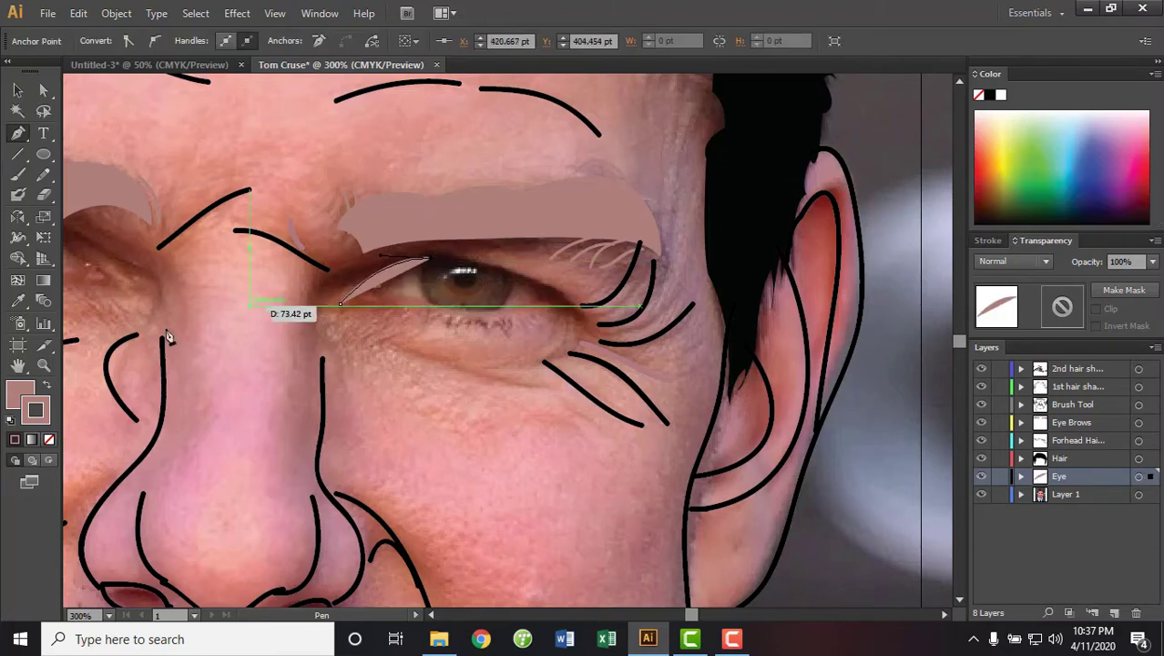
pyautogui.click(48, 439)
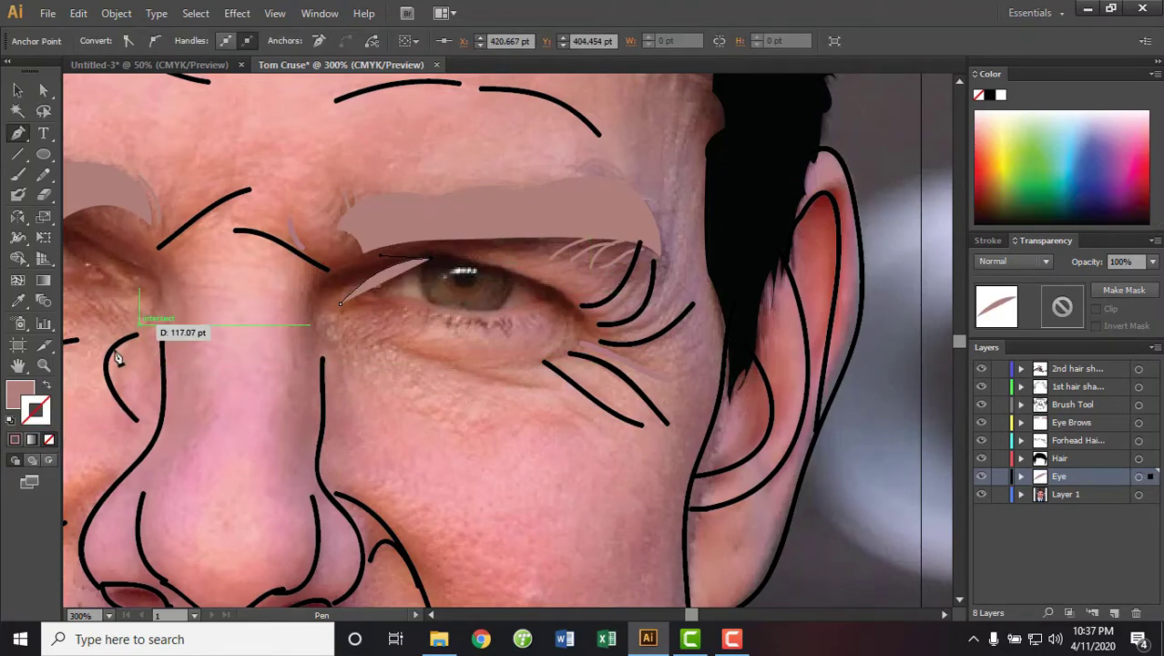
pyautogui.moveTo(543, 286)
pyautogui.mouseDown()
pyautogui.moveTo(612, 318)
pyautogui.moveTo(608, 355)
pyautogui.moveTo(577, 330)
pyautogui.mouseUp()
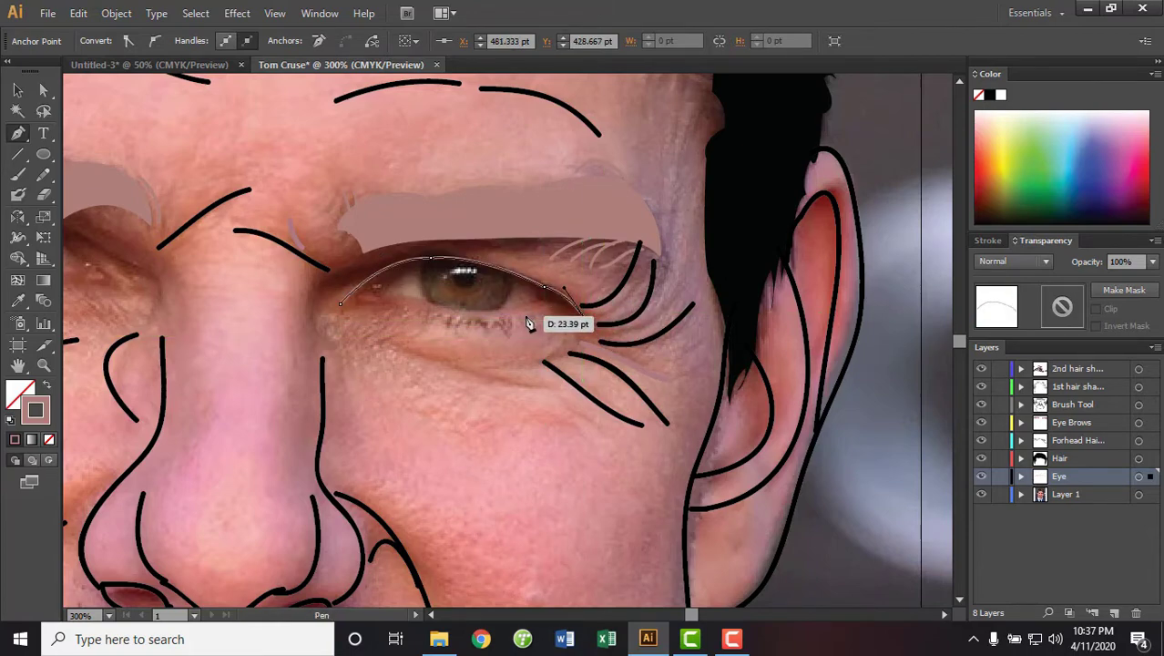
pyautogui.moveTo(480, 333); pyautogui.dragTo(494, 353)
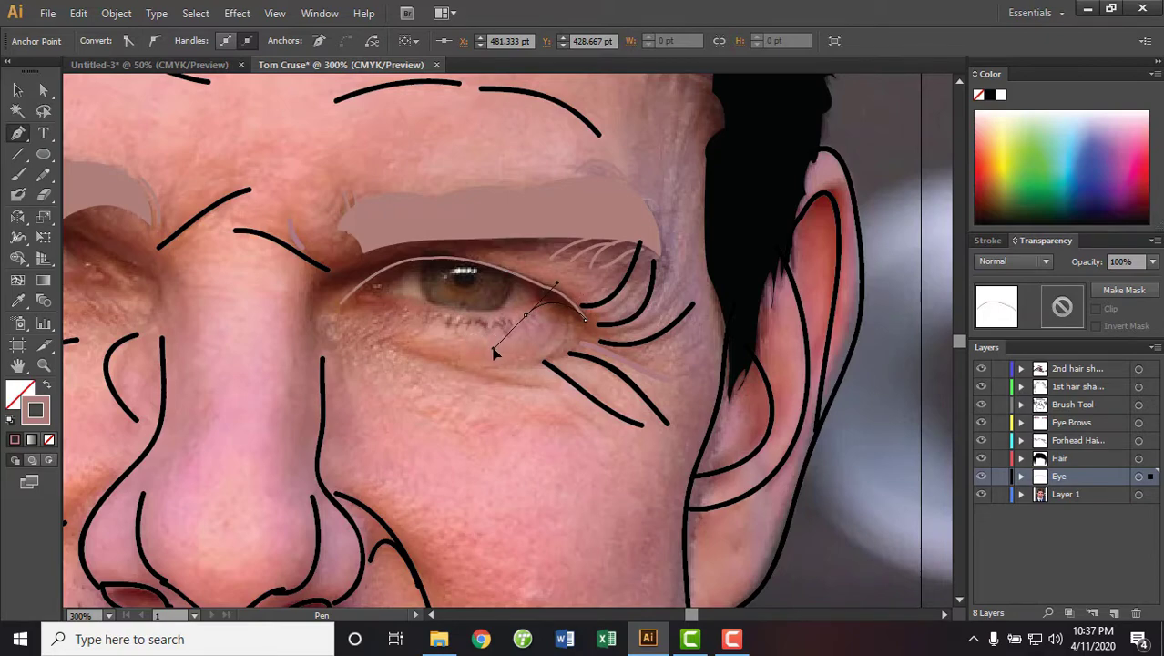
pyautogui.click(526, 315)
# Begin the lower lid curve, undo the misplaced anchor and restart it with a new curve
pyautogui.moveTo(394, 306); pyautogui.dragTo(326, 272)
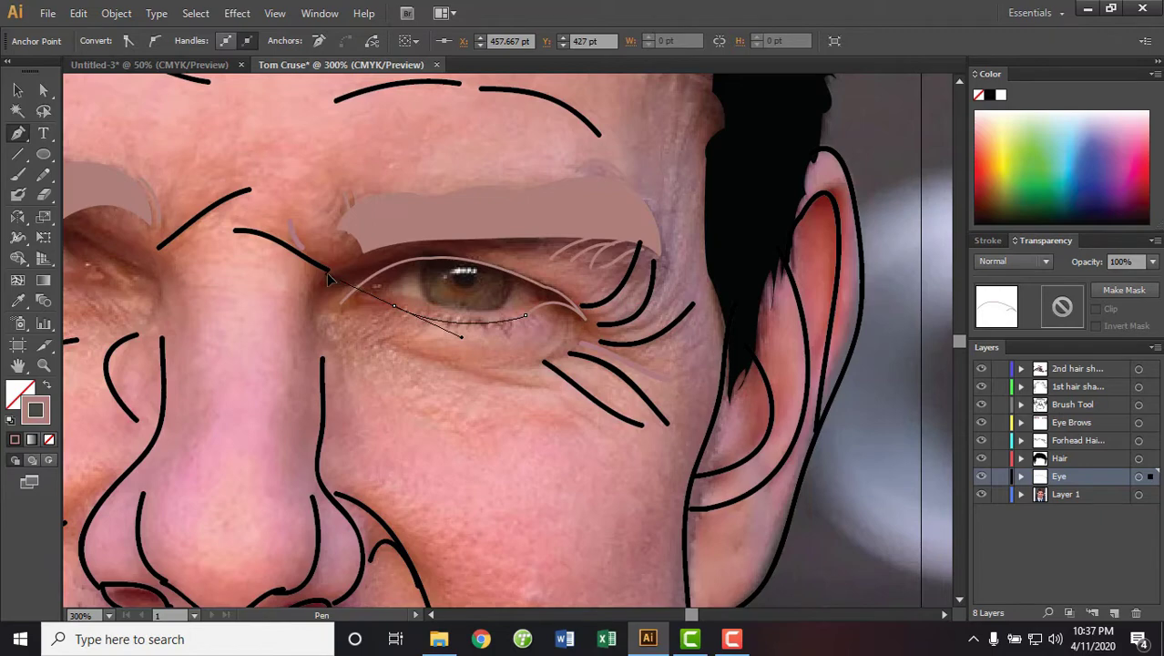
pyautogui.moveTo(326, 272); pyautogui.dragTo(340, 304)
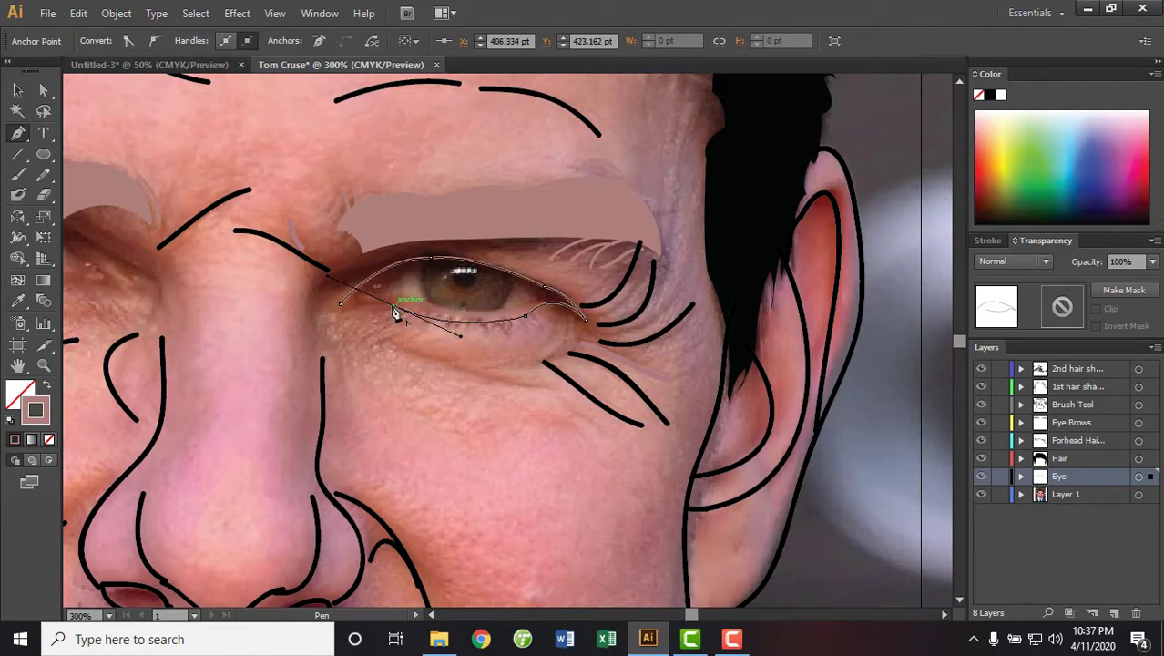
pyautogui.click(395, 308)
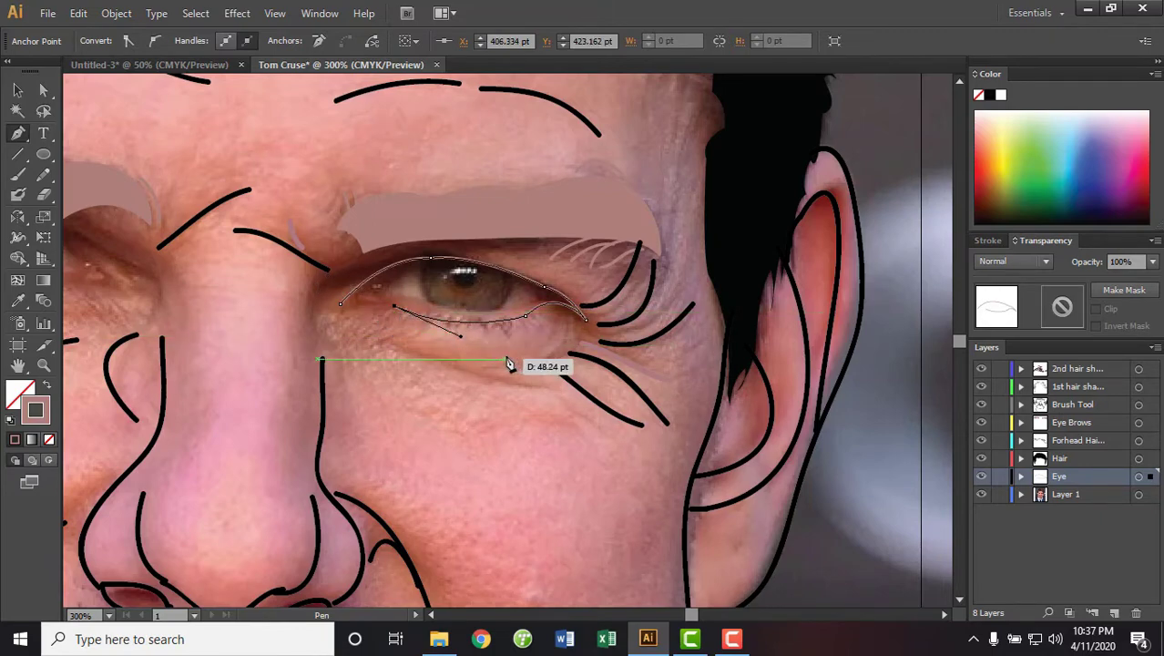
pyautogui.hotkey('ctrl', 'z')
pyautogui.hotkey('ctrl', 'z')
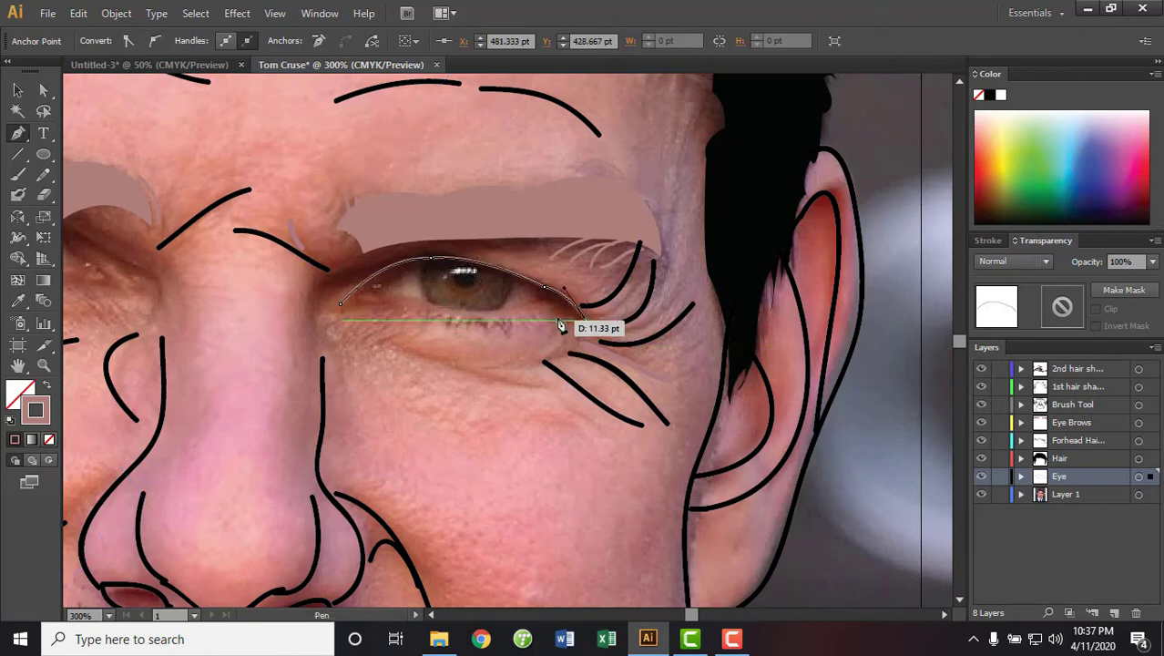
pyautogui.moveTo(584, 318)
pyautogui.mouseDown()
pyautogui.moveTo(528, 306)
pyautogui.moveTo(508, 325)
pyautogui.mouseUp()
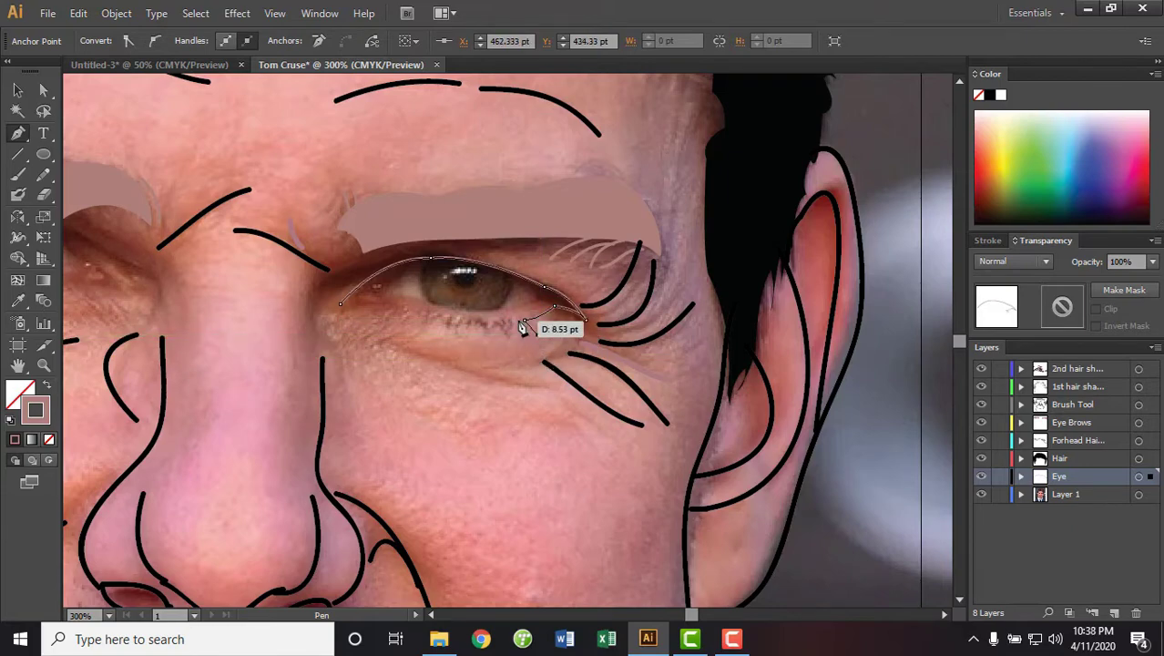
pyautogui.scroll(2, 644, 466)
pyautogui.scroll(2, 643, 468)
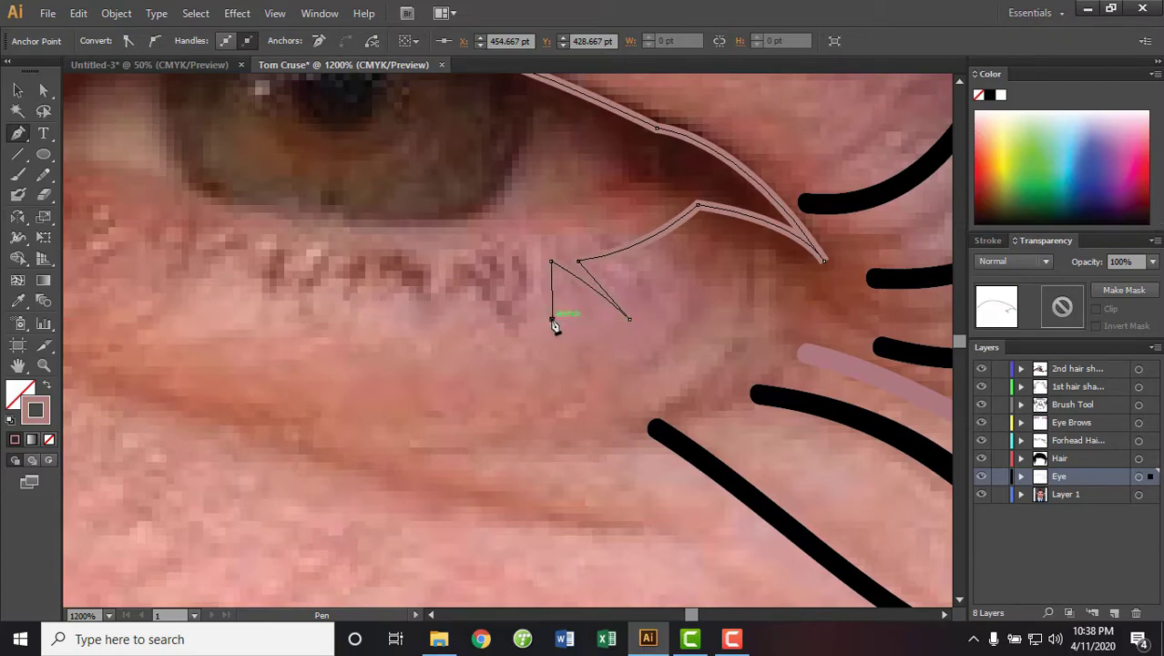
# Trace the right eye's lower lid with curved anchors and a zig-zag of lower lashes to the inner corner
pyautogui.moveTo(551, 319); pyautogui.dragTo(530, 267)
pyautogui.moveTo(518, 331)
pyautogui.mouseDown()
pyautogui.moveTo(451, 260)
pyautogui.moveTo(502, 293)
pyautogui.mouseUp()
pyautogui.click(424, 308)
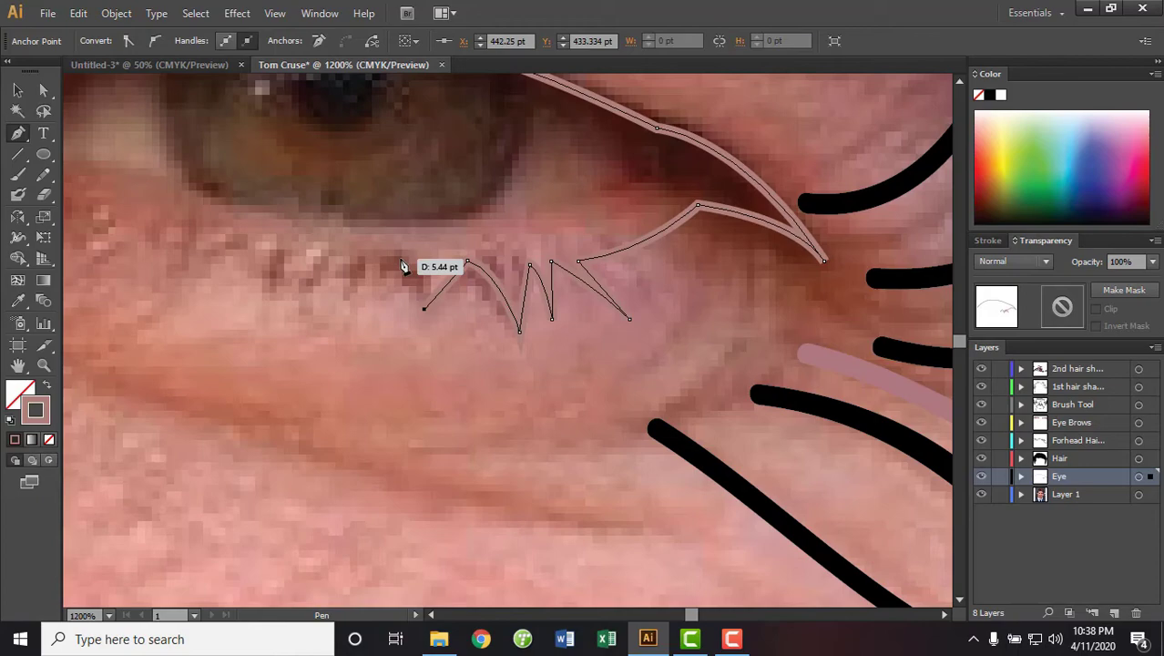
pyautogui.moveTo(400, 259); pyautogui.dragTo(407, 271)
pyautogui.click(370, 301)
pyautogui.click(364, 259)
pyautogui.click(342, 307)
pyautogui.click(324, 260)
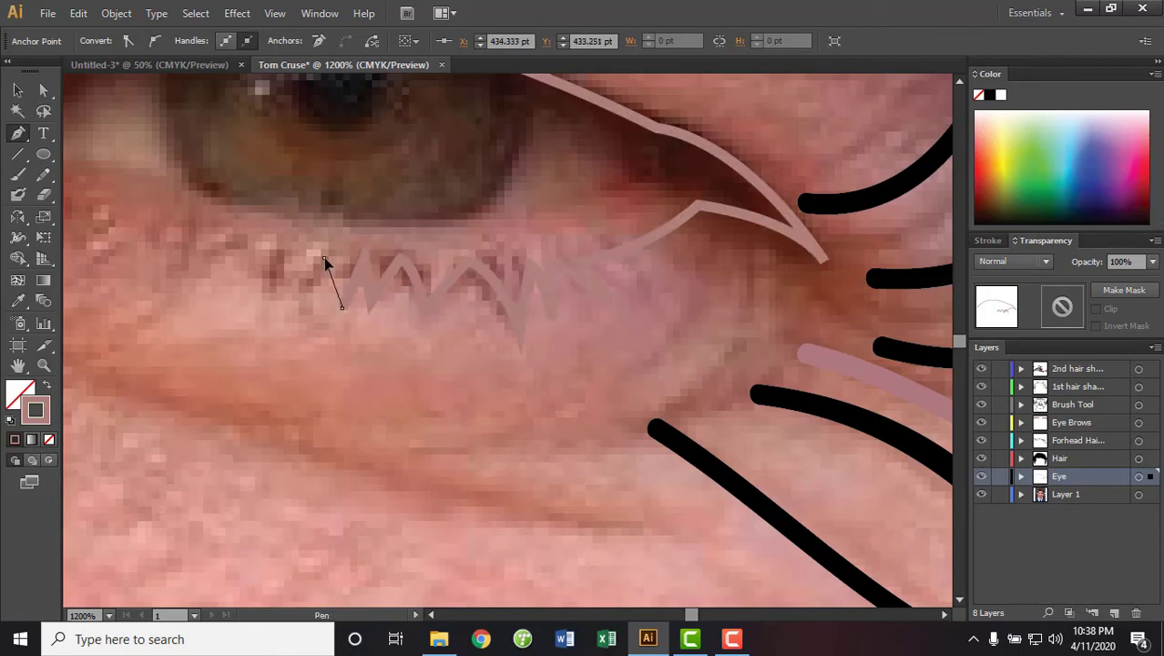
pyautogui.click(308, 323)
pyautogui.click(283, 260)
pyautogui.click(264, 294)
pyautogui.click(249, 248)
# Curve the outline back across the eye to the outer corner and close it at its start anchor
pyautogui.hotkey('ctrl', '-')
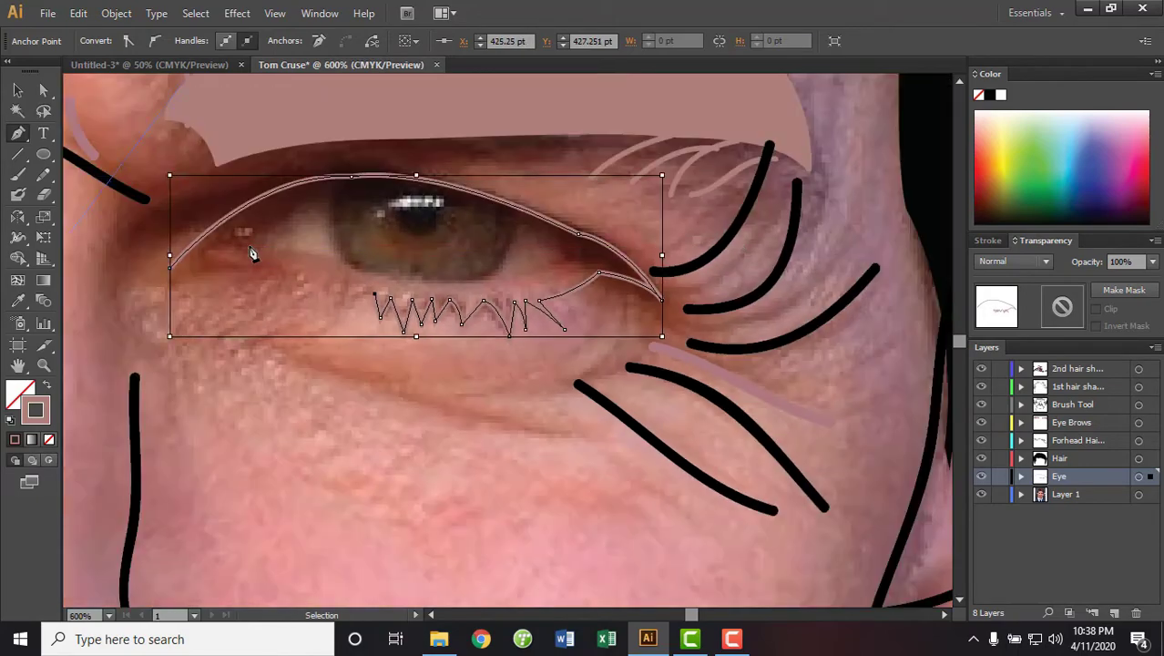
pyautogui.moveTo(216, 280); pyautogui.dragTo(127, 313)
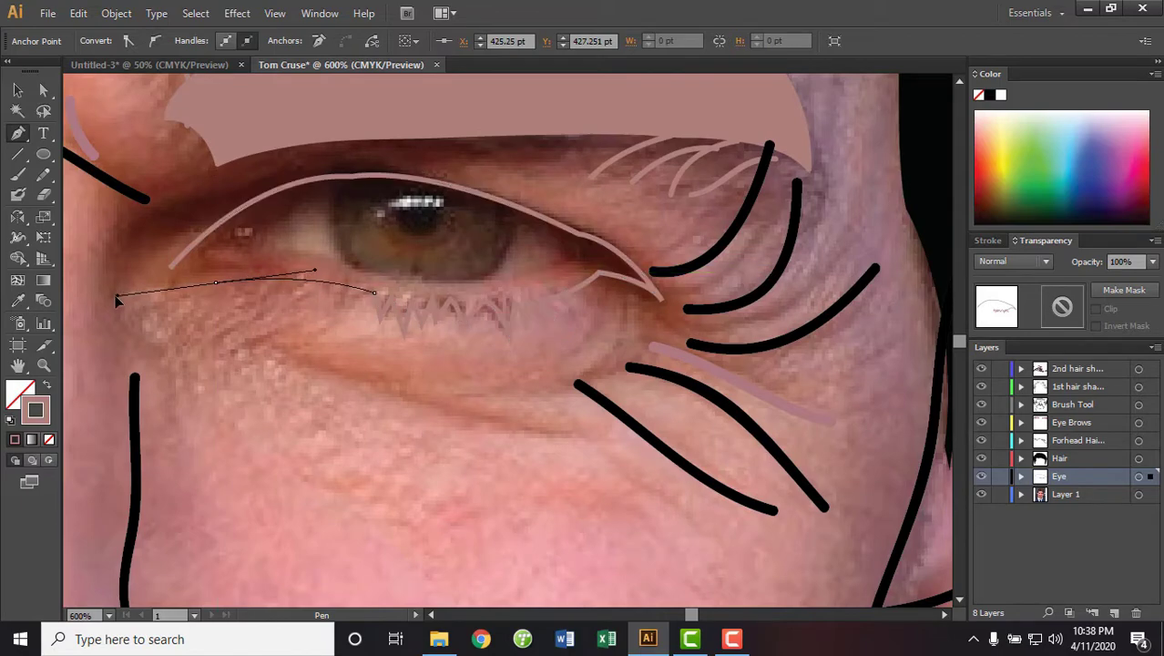
pyautogui.click(215, 281)
pyautogui.moveTo(259, 255); pyautogui.dragTo(374, 294)
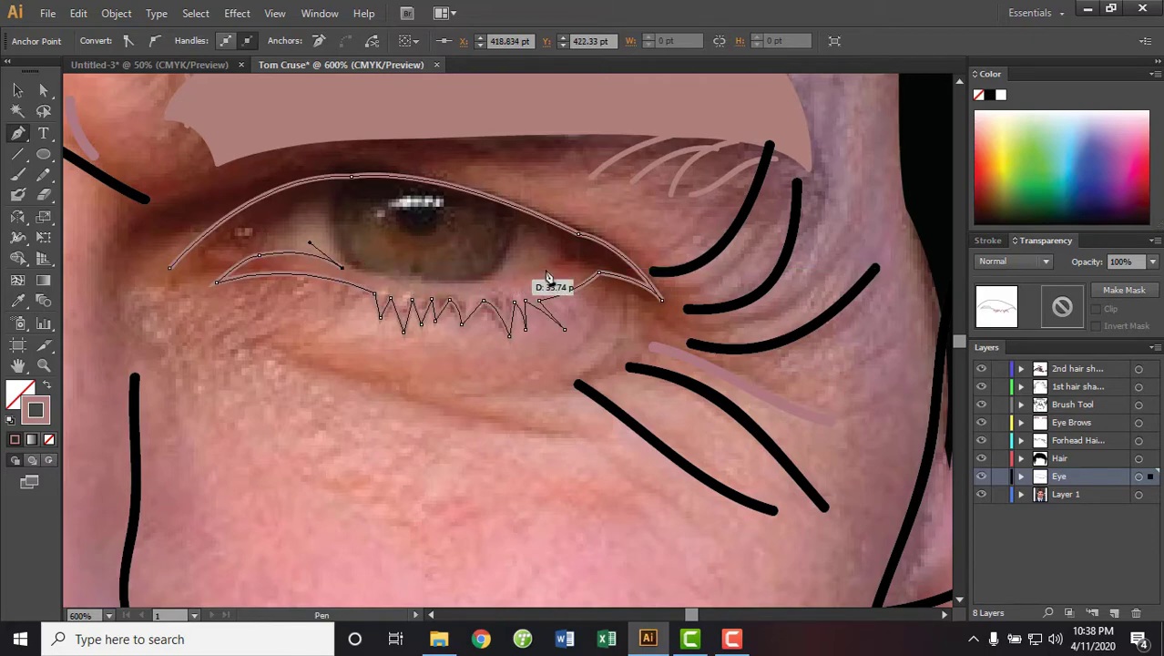
pyautogui.moveTo(514, 271)
pyautogui.mouseDown()
pyautogui.moveTo(565, 242)
pyautogui.moveTo(618, 281)
pyautogui.moveTo(603, 260)
pyautogui.mouseUp()
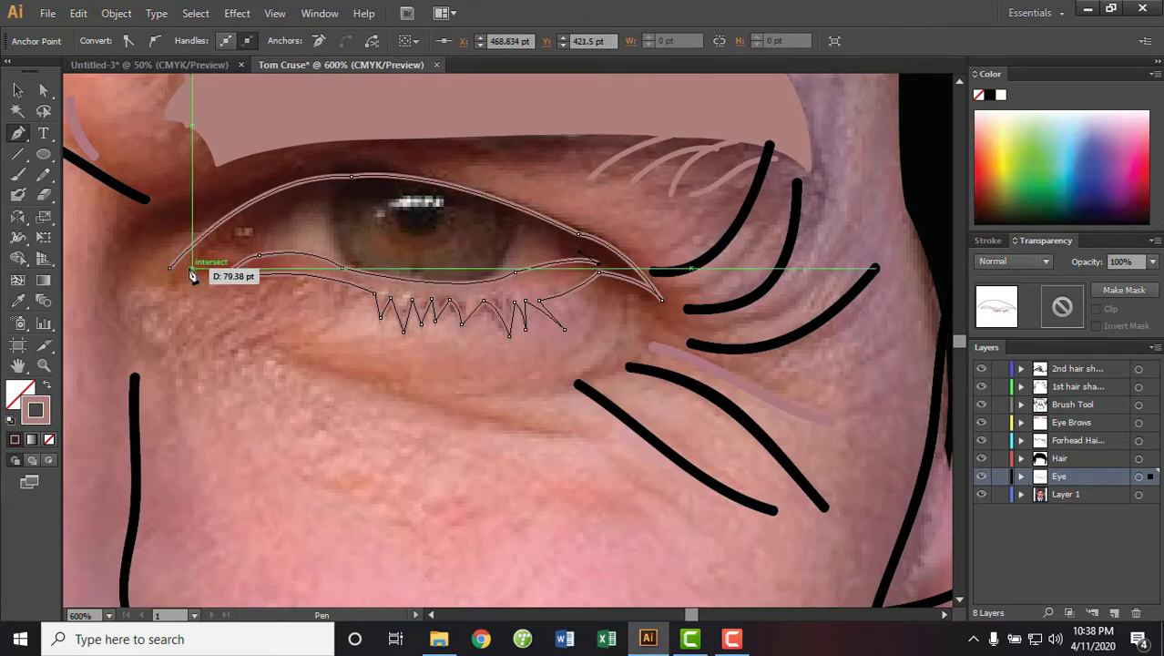
pyautogui.hotkey('ctrl', '-')
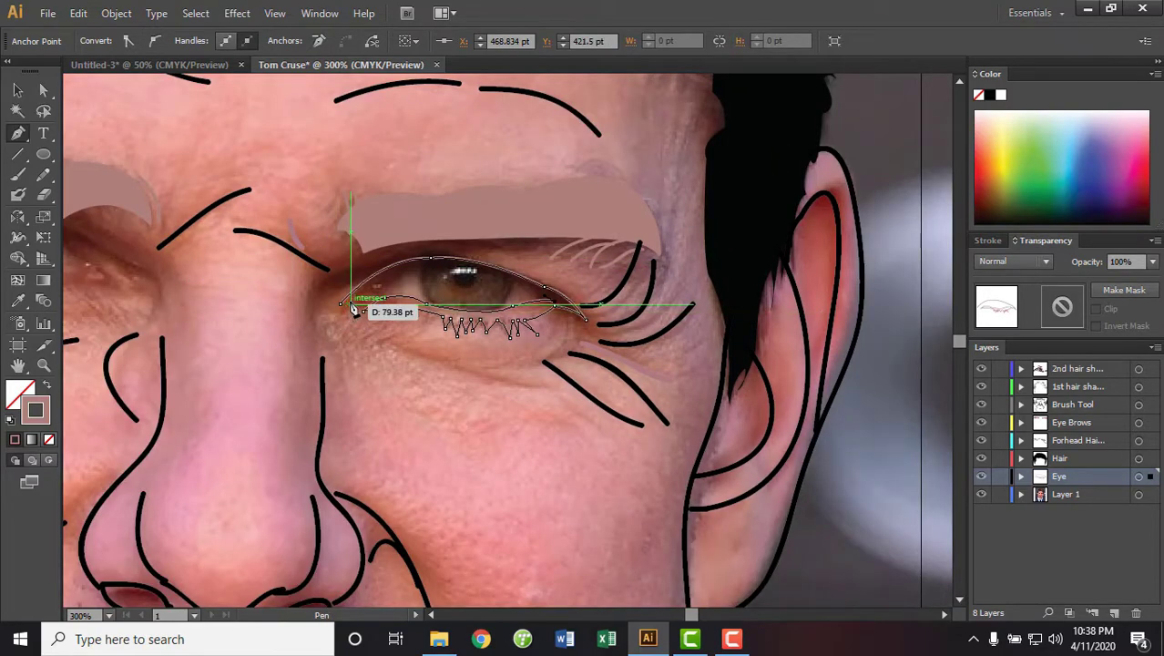
pyautogui.moveTo(352, 300); pyautogui.dragTo(262, 381)
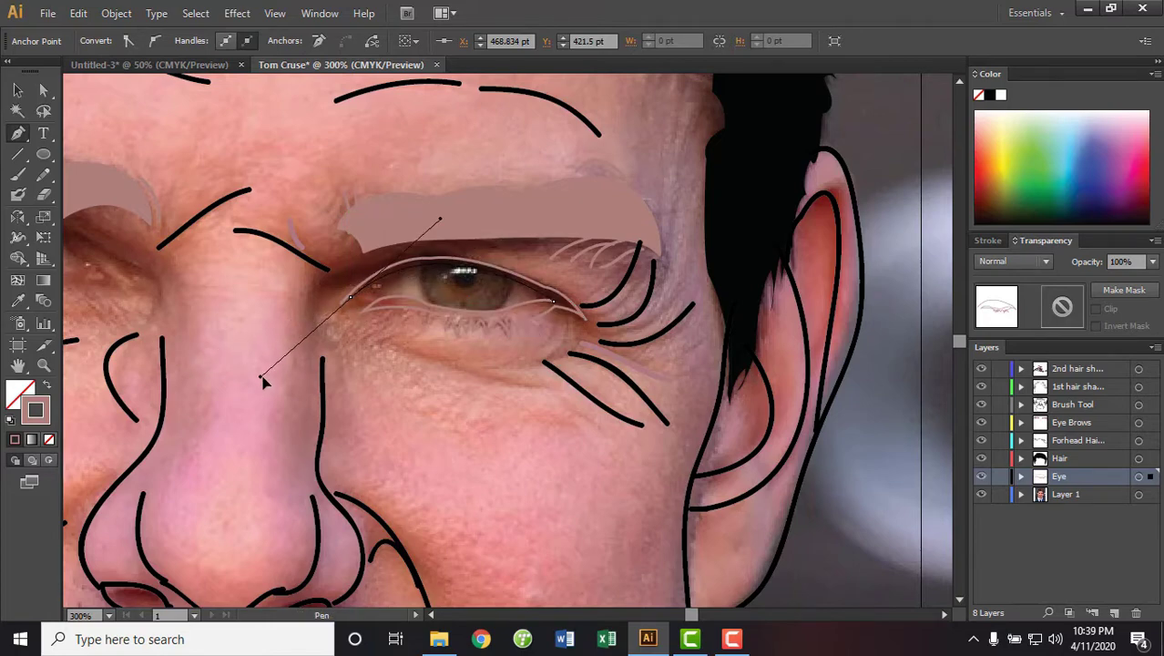
pyautogui.hotkey('ctrl', '+')
pyautogui.hotkey('ctrl', '+')
pyautogui.hotkey('ctrl', '+')
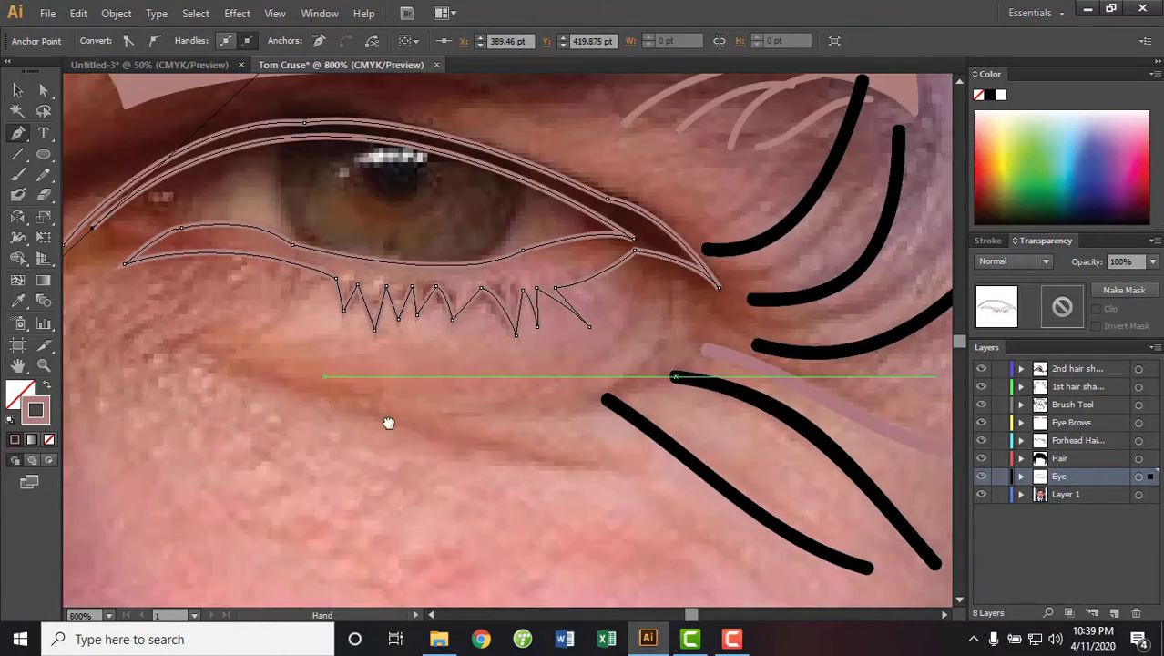
pyautogui.moveTo(388, 423); pyautogui.dragTo(650, 474)
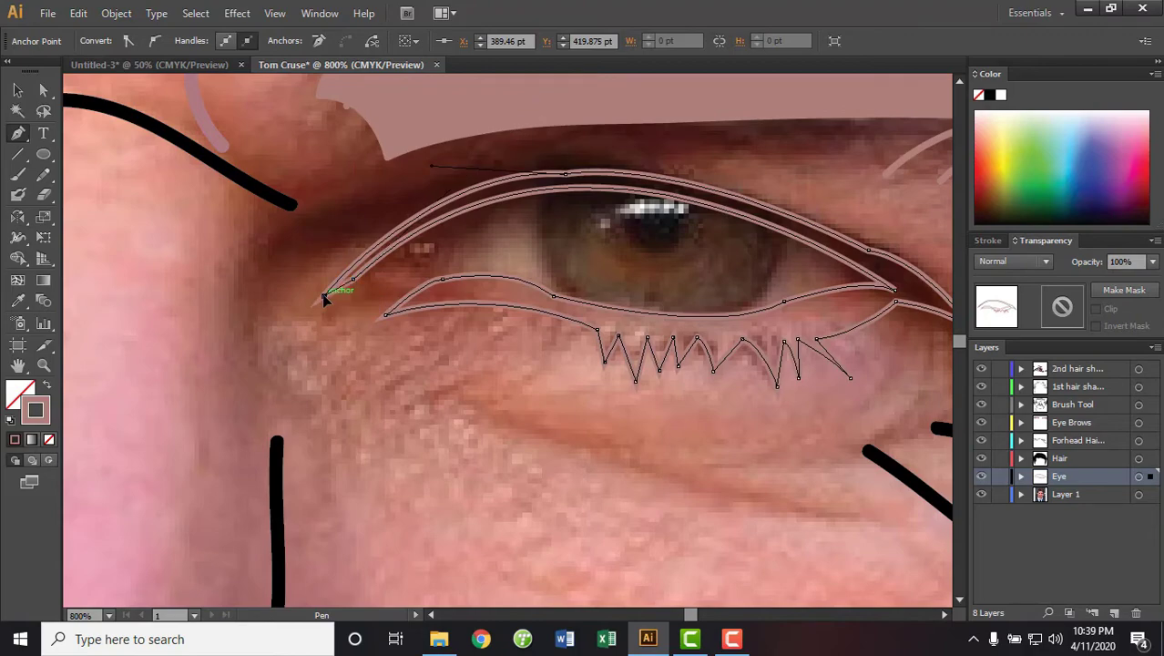
pyautogui.hotkey('ctrl', '-')
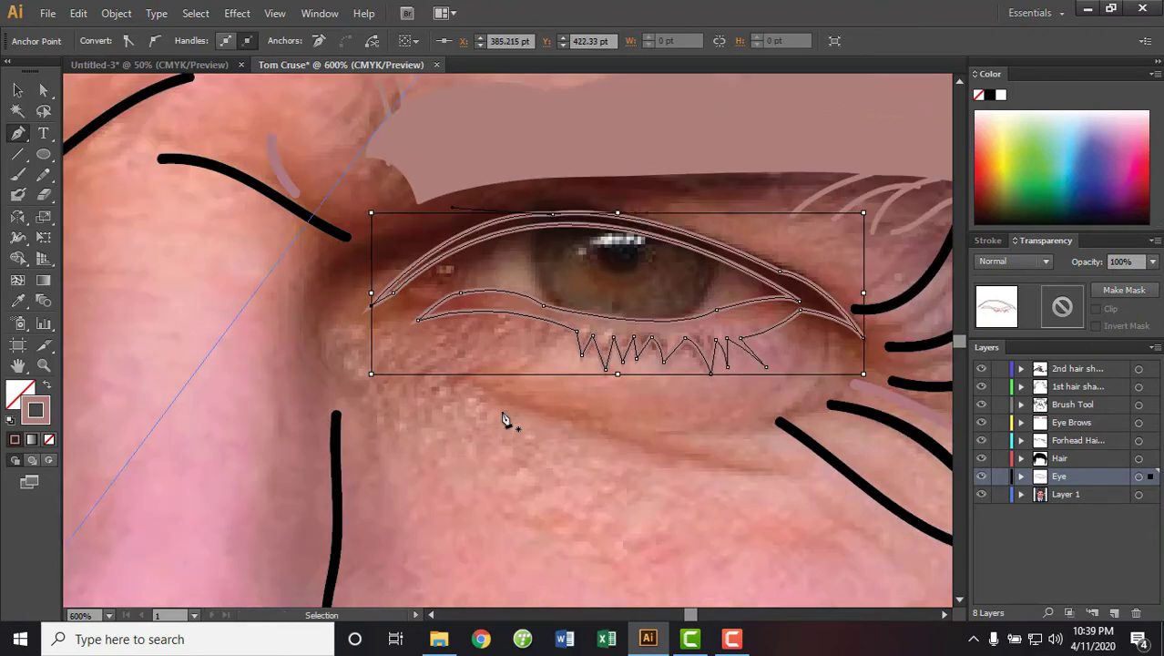
pyautogui.hotkey('ctrl', '-')
pyautogui.hotkey('ctrl', '-')
# Deselect the eye outline, make the Brush Tool layer active, and ready the Paintbrush with nothing selected
pyautogui.press('v')
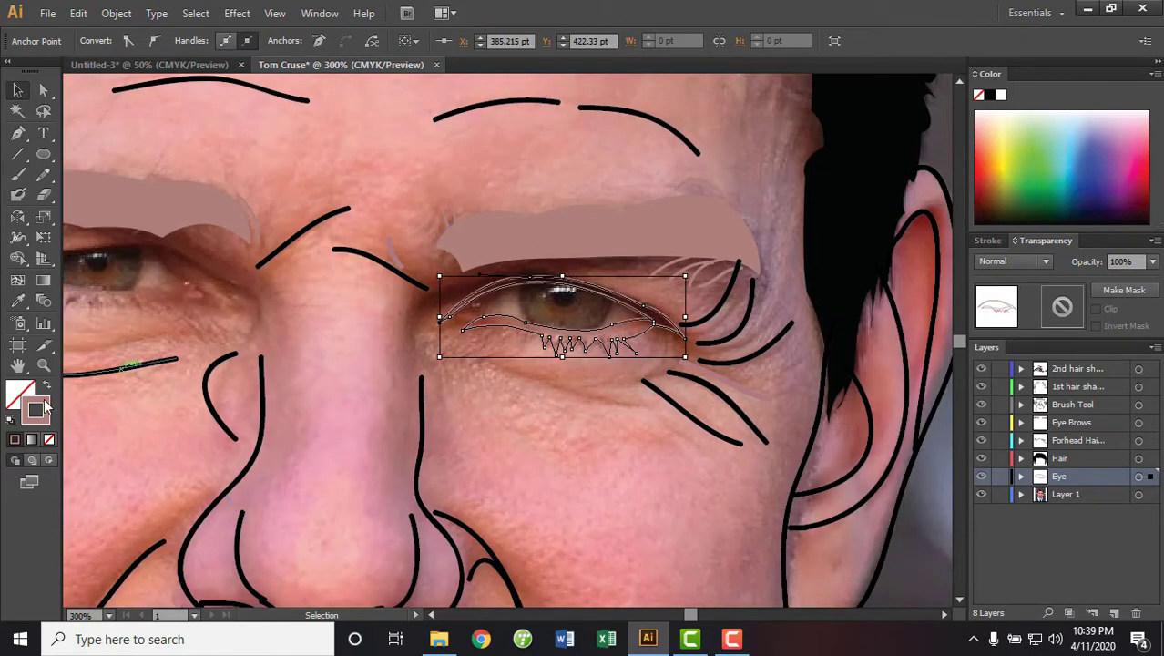
pyautogui.click(594, 517)
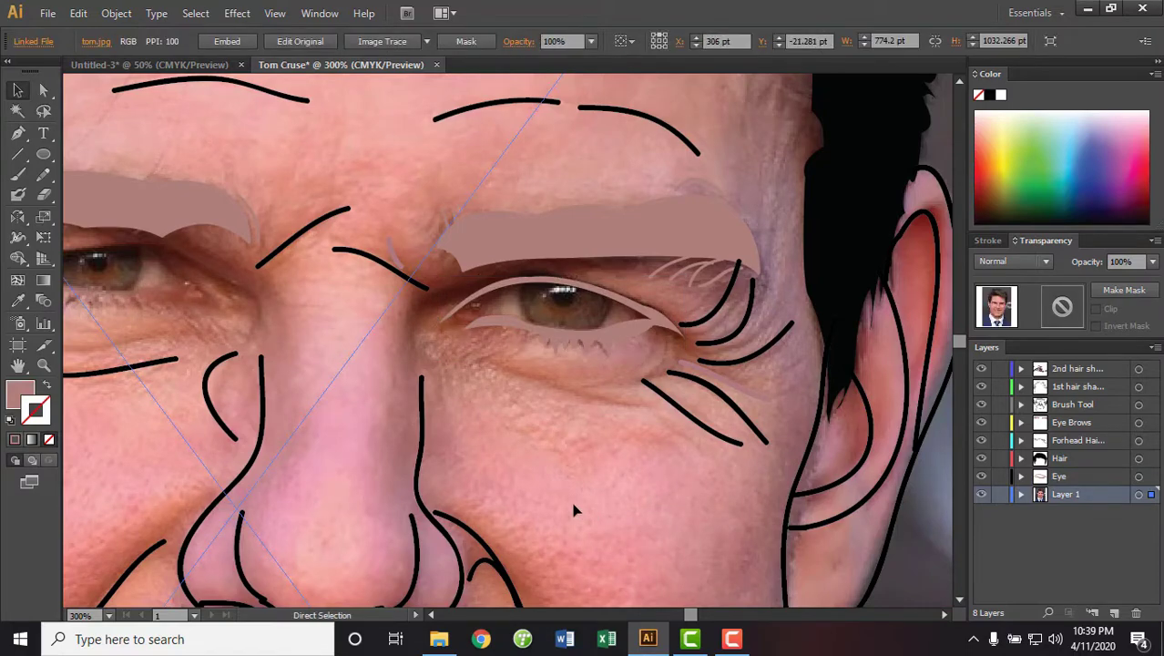
pyautogui.hotkey('ctrl', '+')
pyautogui.hotkey('ctrl', '+')
pyautogui.hotkey('ctrl', '+')
pyautogui.hotkey('ctrl', '-')
pyautogui.hotkey('ctrl', '-')
pyautogui.hotkey('ctrl', '-')
pyautogui.click(1138, 404)
pyautogui.press('b')
pyautogui.hotkey('ctrl', 'shift', 'a')
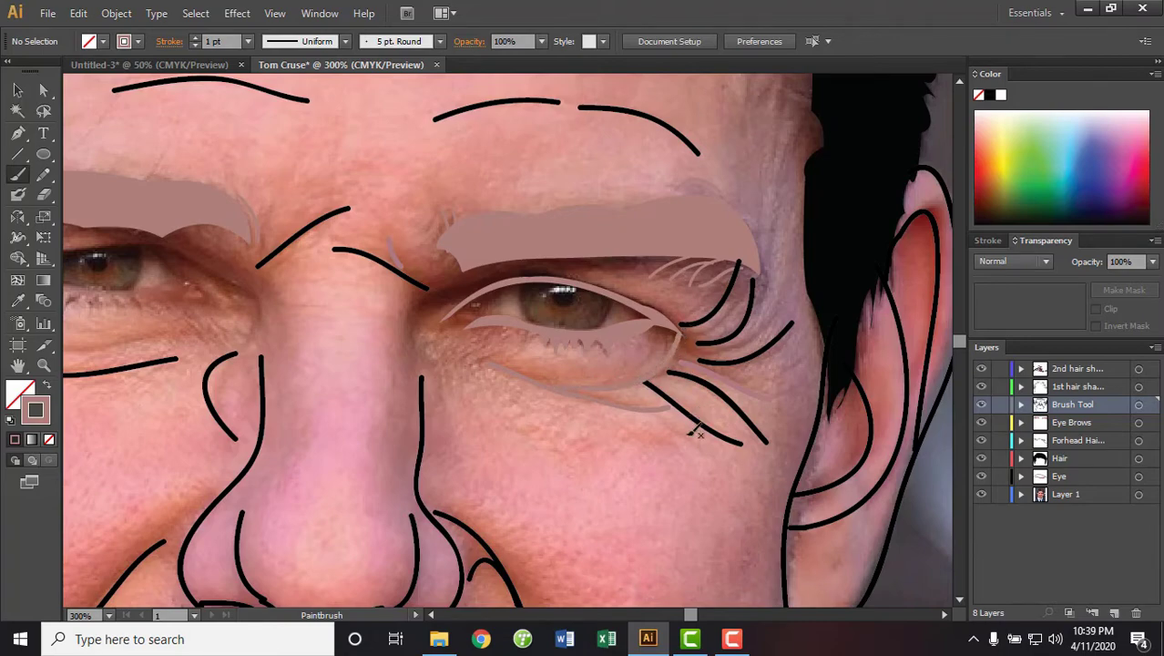
# Recolour the grey stroke under the right eye to black
pyautogui.press('v')
pyautogui.click(634, 383)
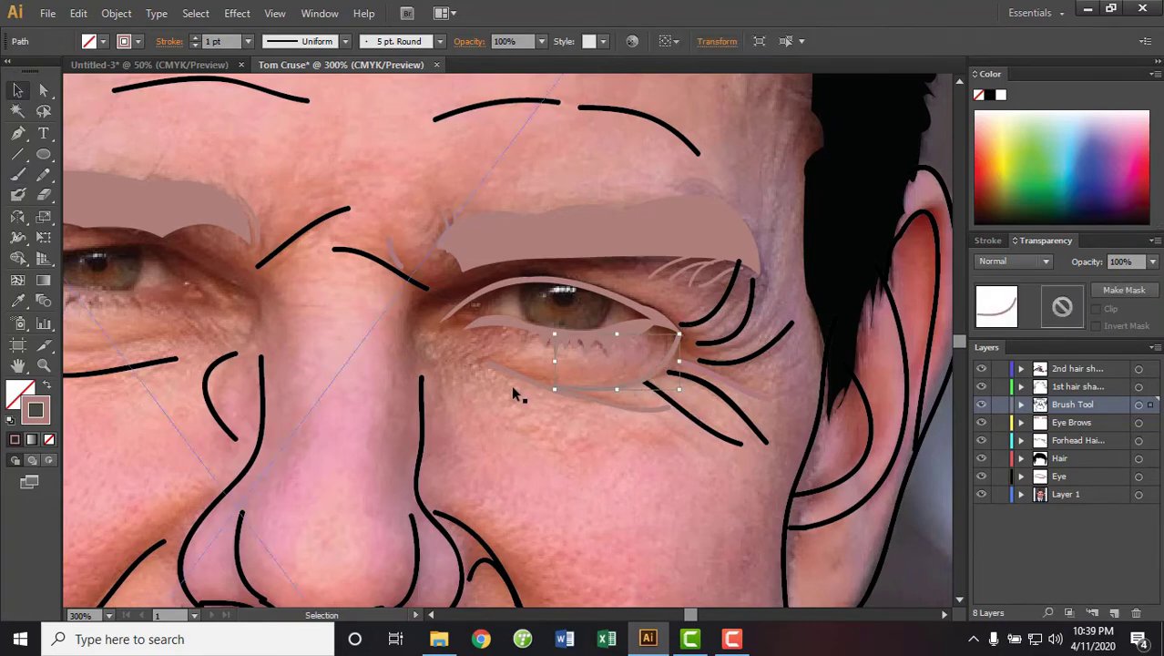
pyautogui.click(103, 41)
pyautogui.click(50, 69)
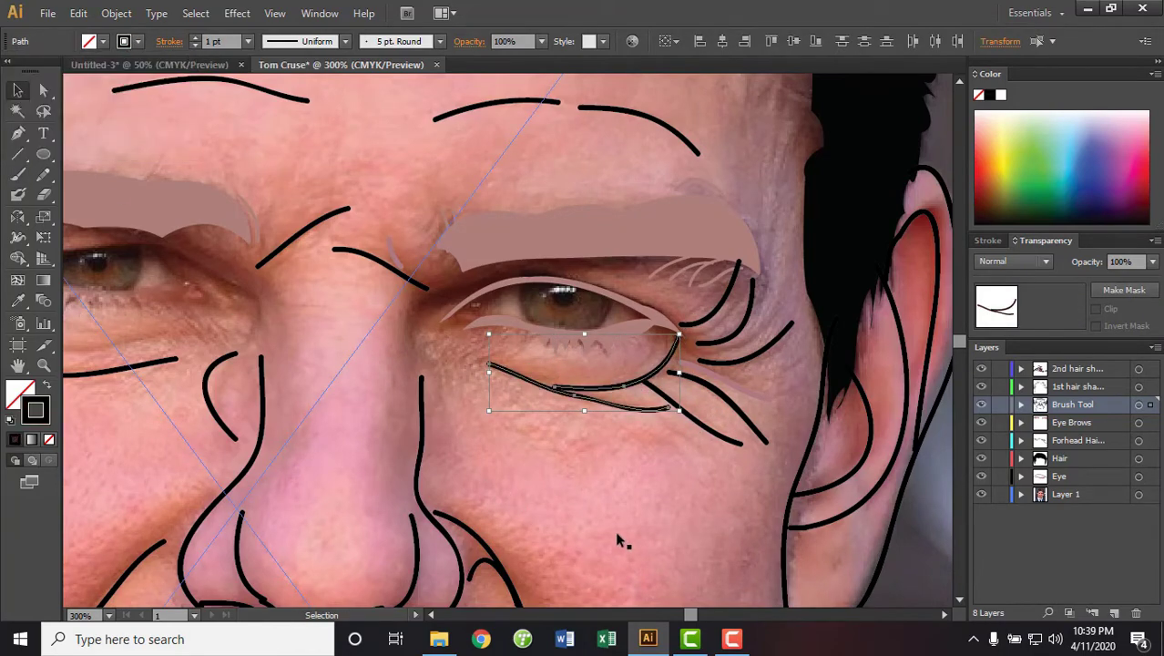
pyautogui.click(538, 477)
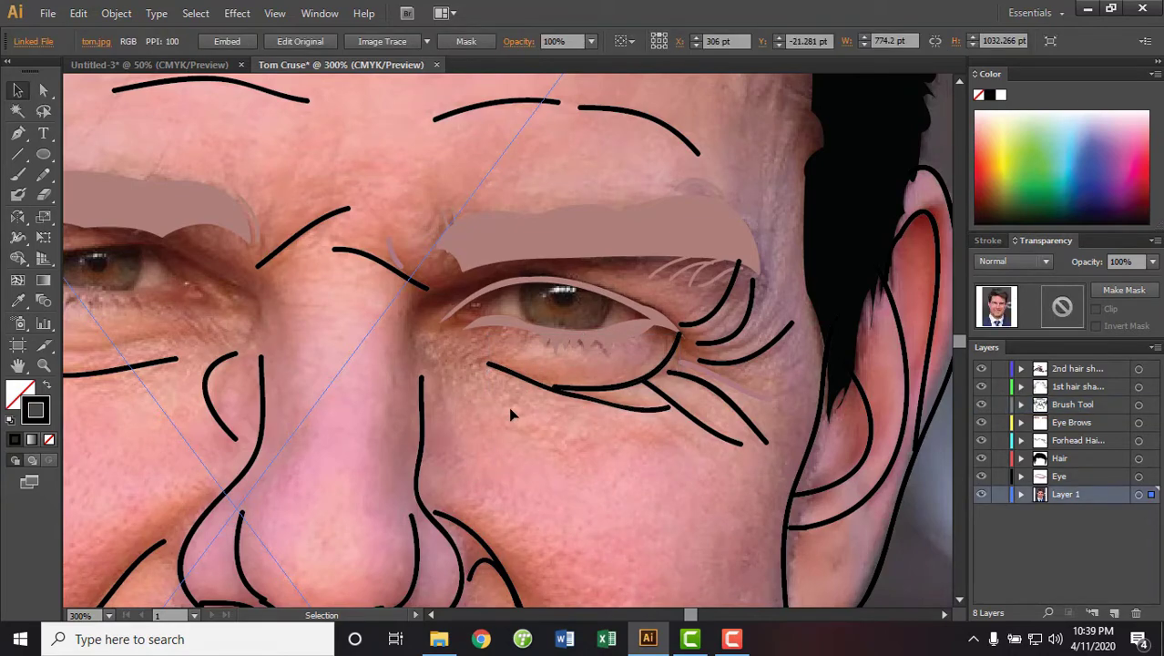
pyautogui.press('p')
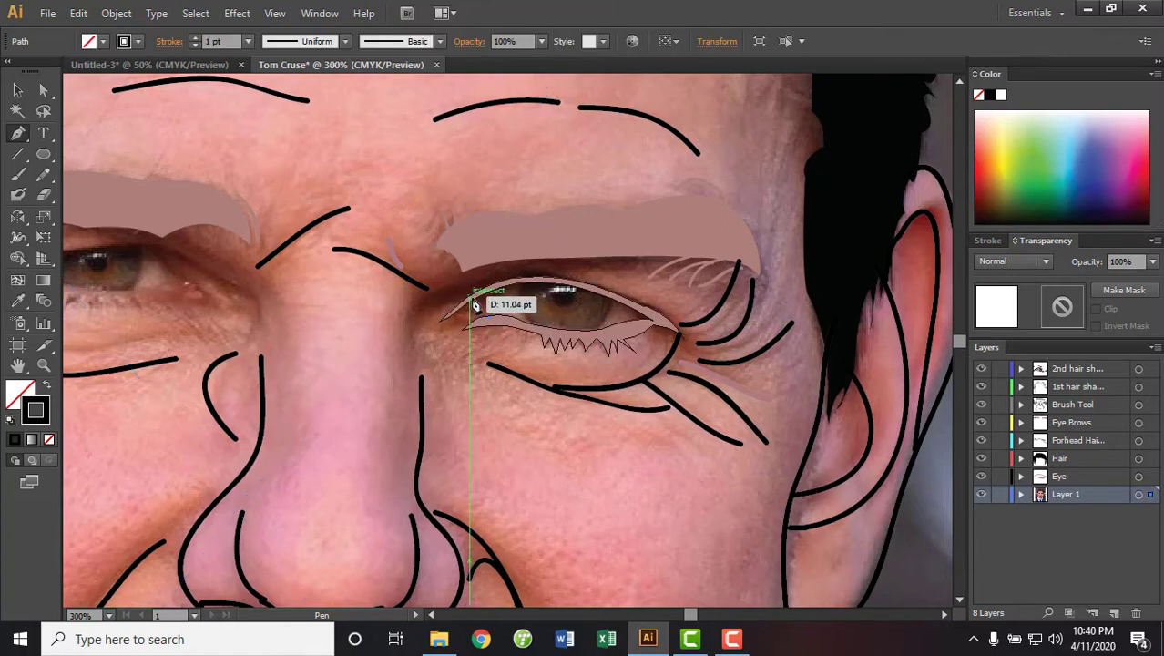
# Draw a small closed shape at the right eye's inner corner along the upper and lower lids
pyautogui.click(481, 301)
pyautogui.moveTo(481, 305)
pyautogui.mouseDown()
pyautogui.moveTo(460, 312)
pyautogui.moveTo(570, 319)
pyautogui.mouseUp()
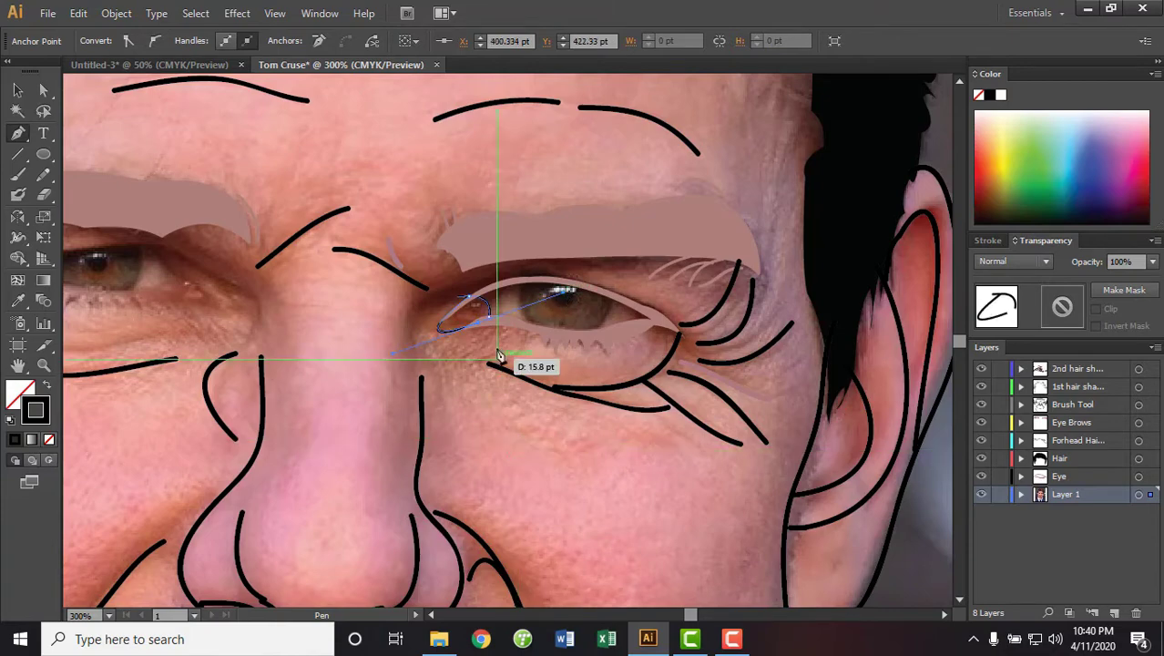
pyautogui.click(494, 317)
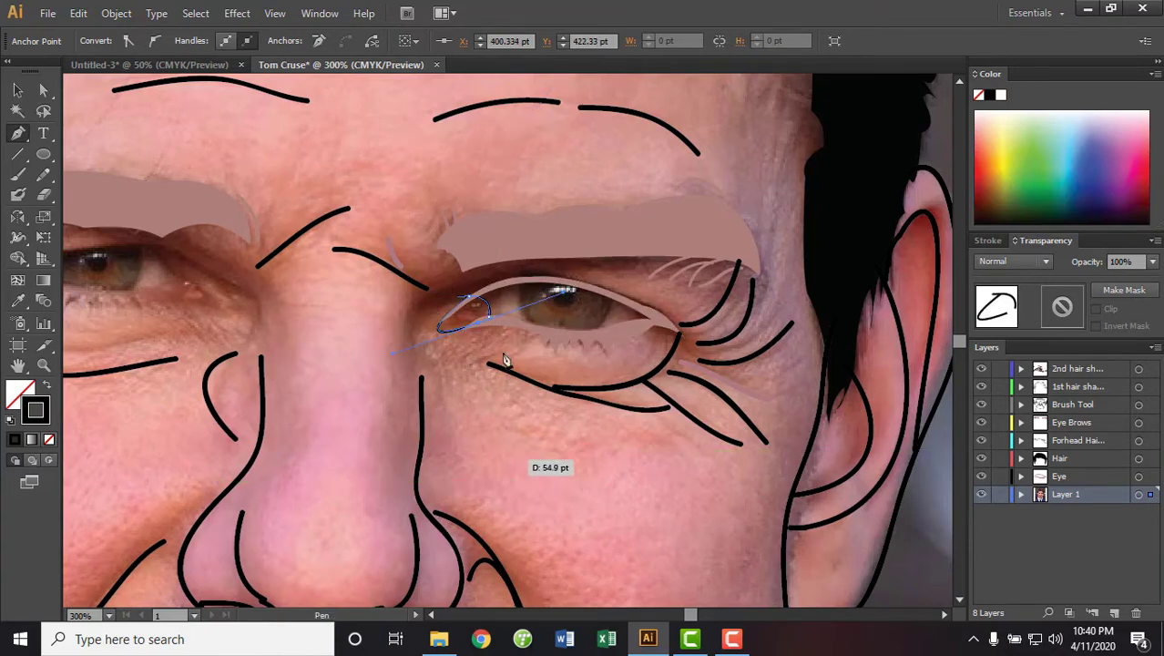
pyautogui.click(476, 322)
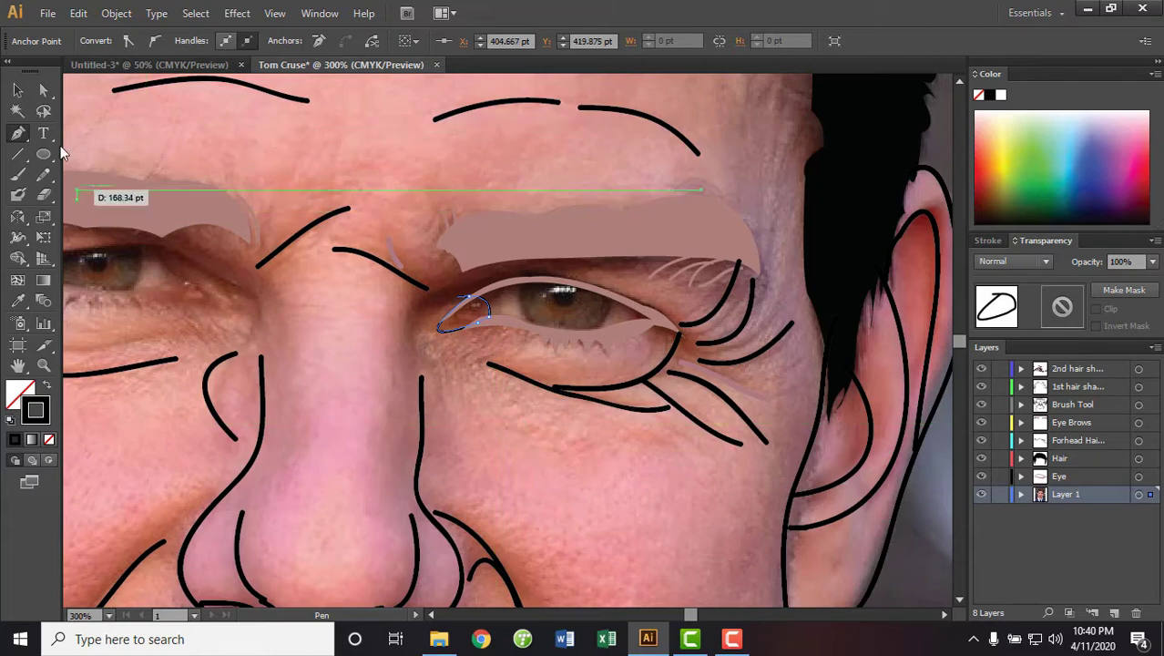
# Swap fill and stroke and give the corner shape a dark brown fill sampled with the Eyedropper
pyautogui.click(46, 387)
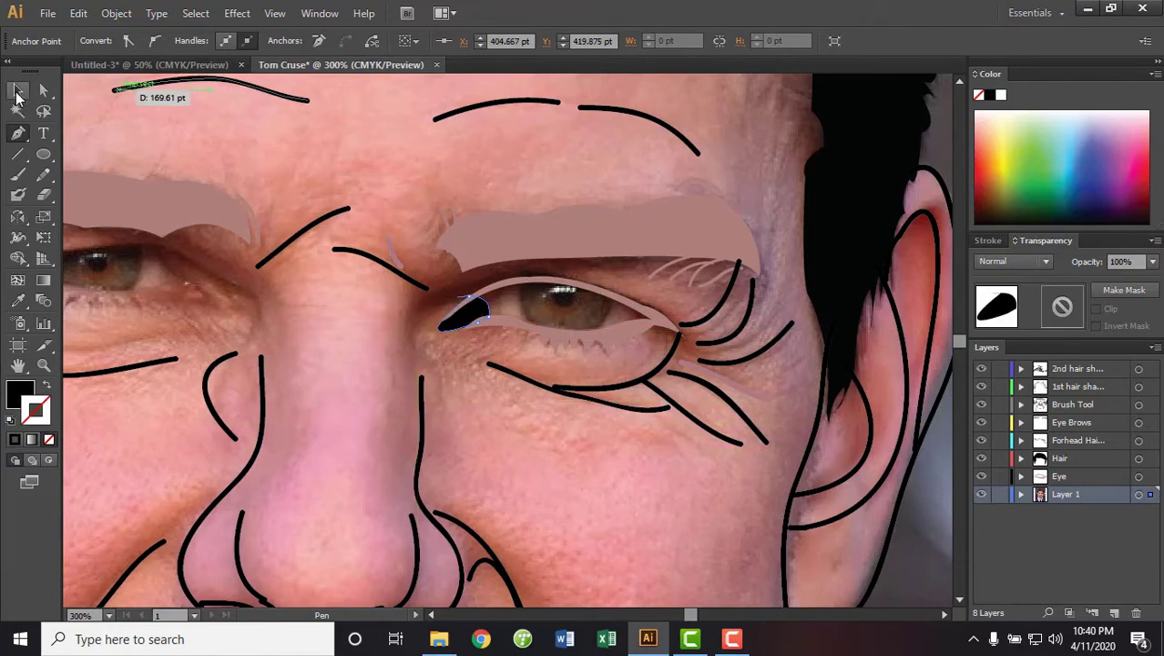
pyautogui.click(18, 300)
pyautogui.click(428, 296)
pyautogui.click(17, 90)
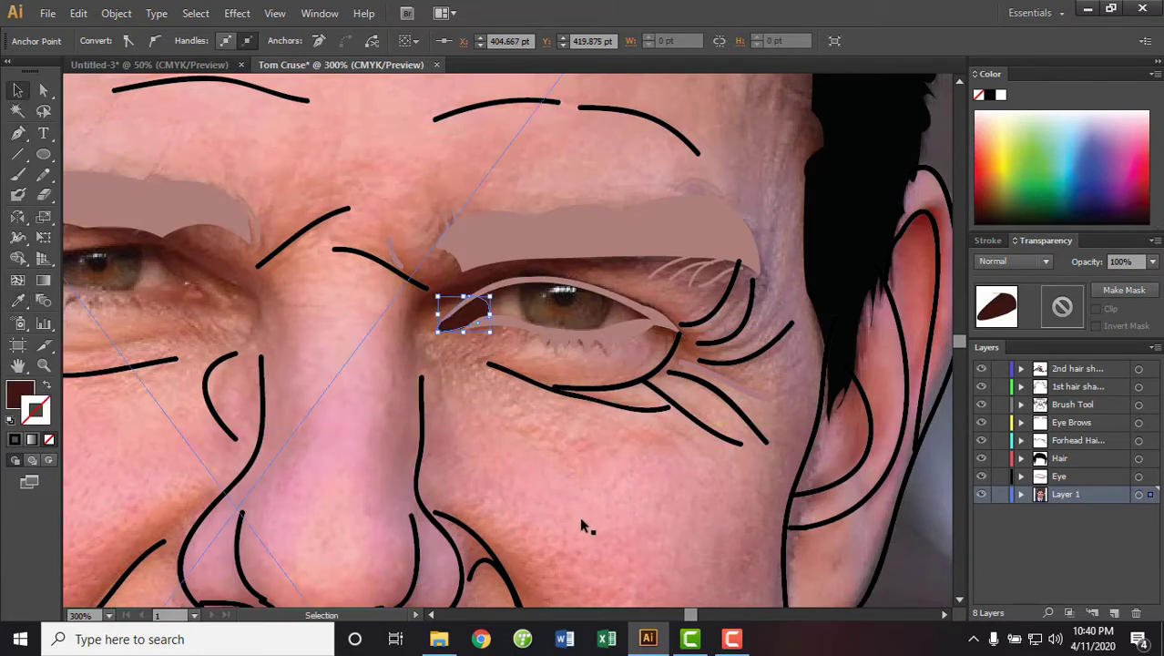
pyautogui.click(579, 516)
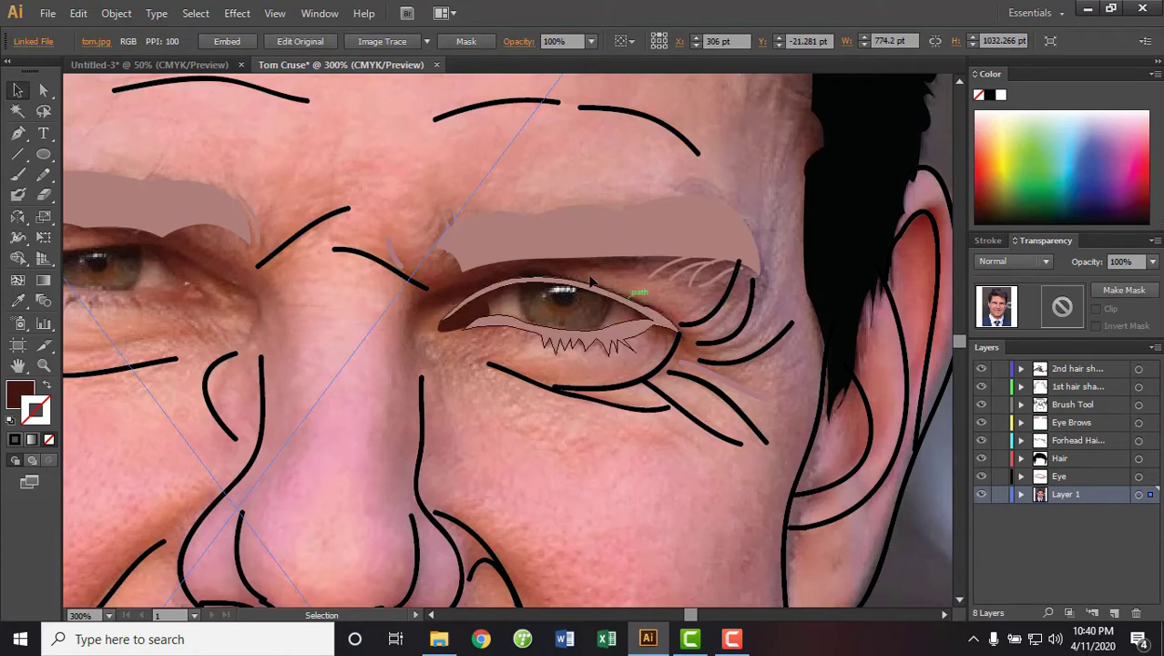
pyautogui.scroll(2, 533, 305)
pyautogui.press('p')
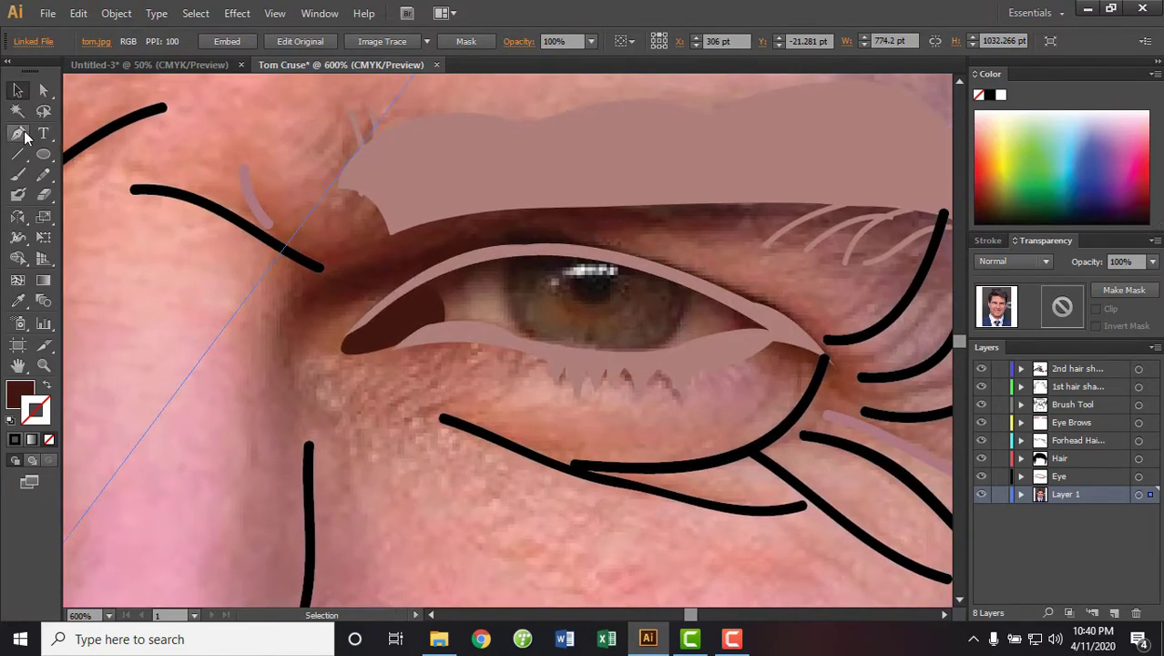
pyautogui.click(703, 353)
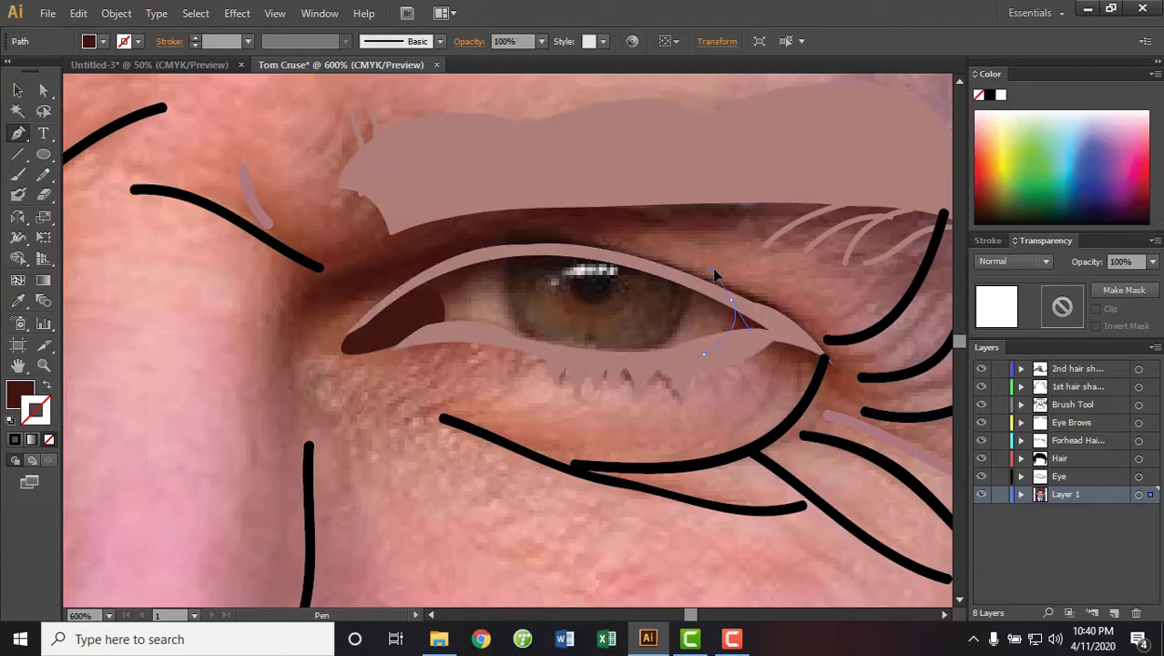
pyautogui.click(720, 270)
pyautogui.click(779, 328)
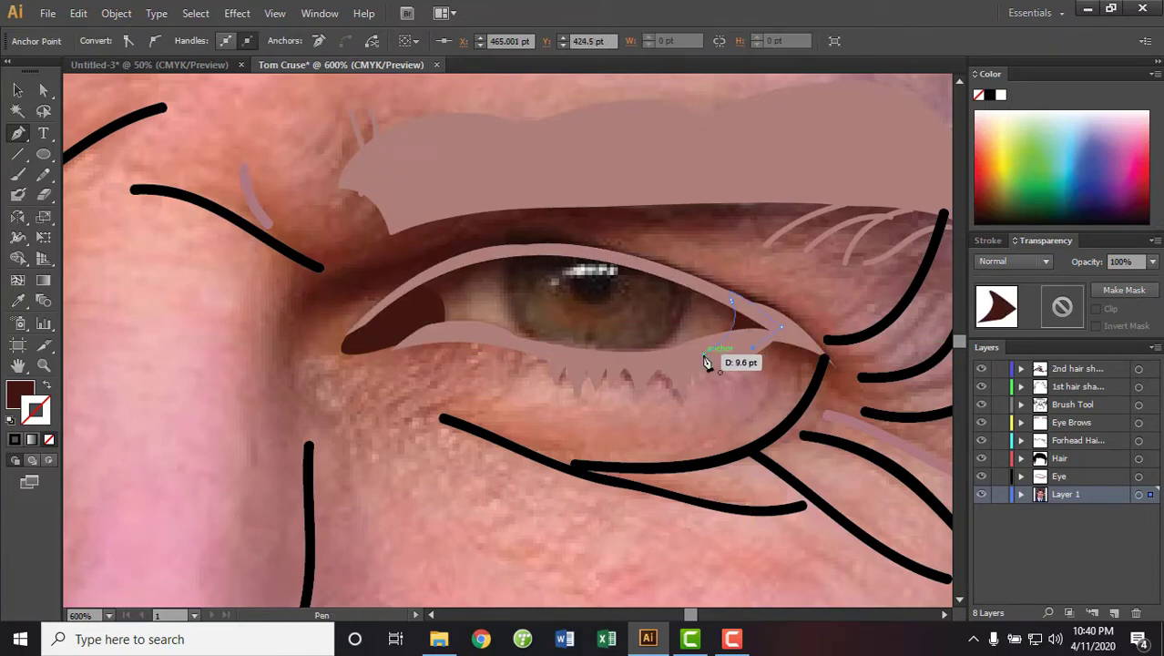
pyautogui.click(707, 364)
pyautogui.press('v')
pyautogui.click(223, 455)
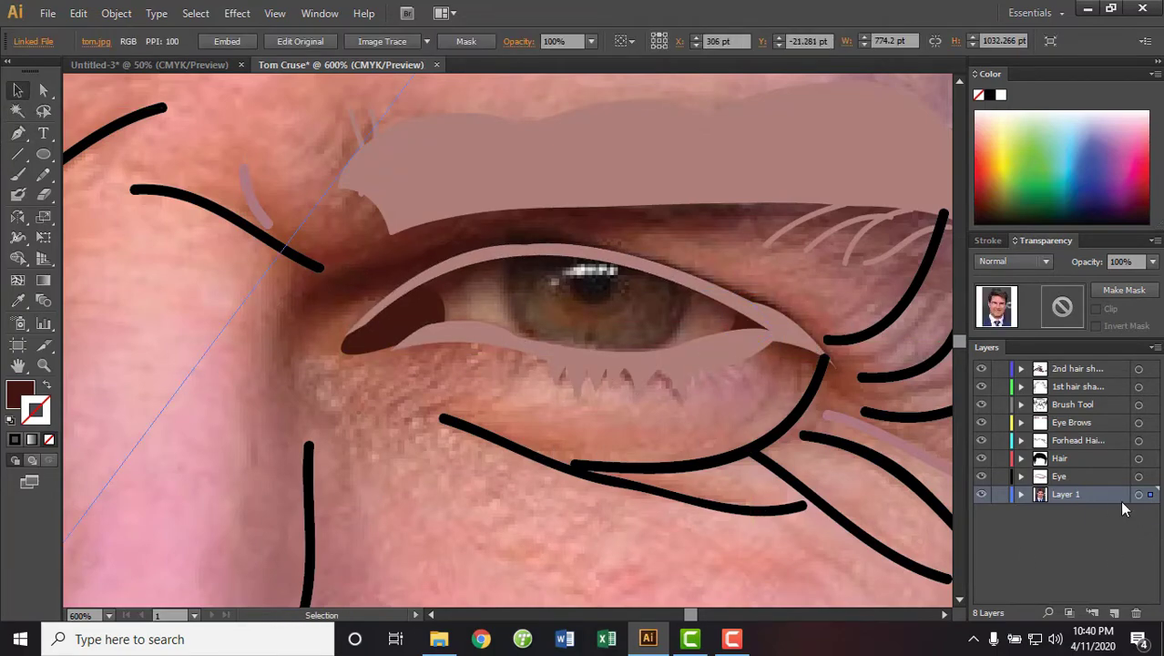
pyautogui.hotkey('ctrl', 'a')
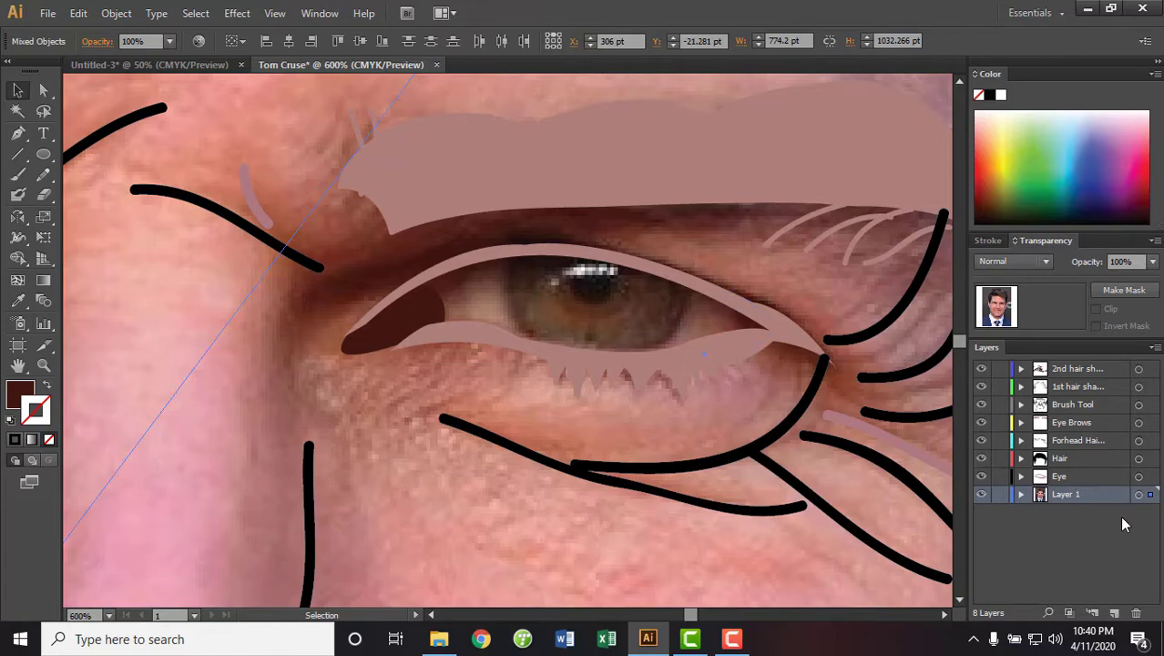
pyautogui.hotkey('ctrl', 'z')
pyautogui.click(982, 495)
# Find the small dark path in the photo layer and paste a copy into the Eye layer
pyautogui.click(982, 495)
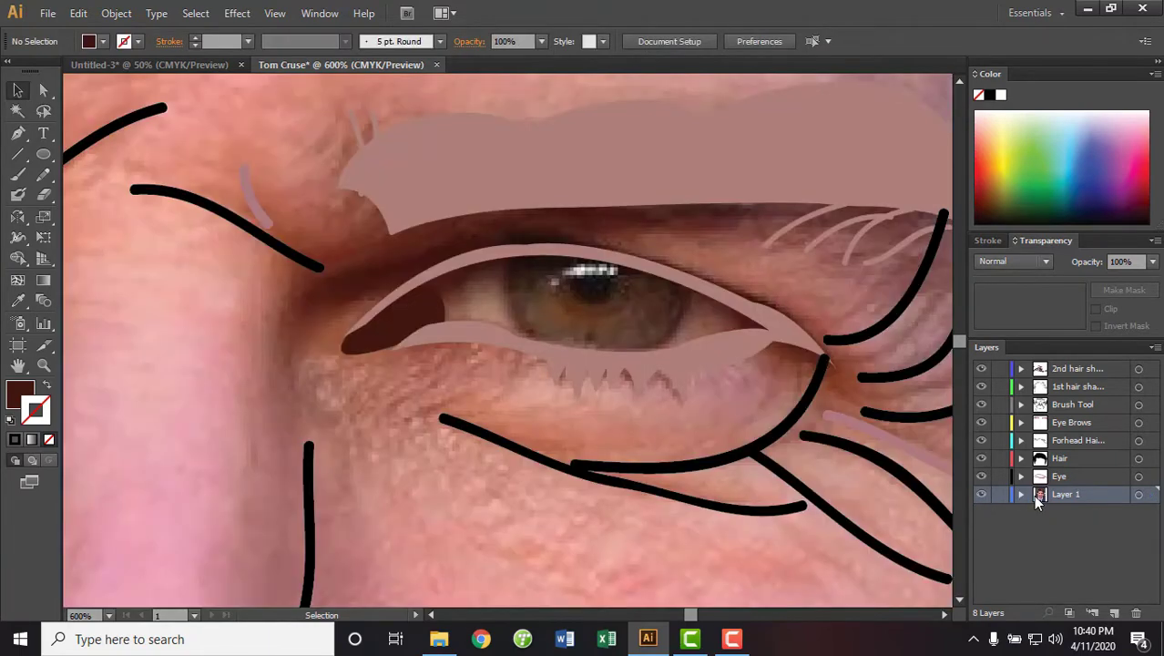
pyautogui.click(1021, 495)
pyautogui.click(1079, 513)
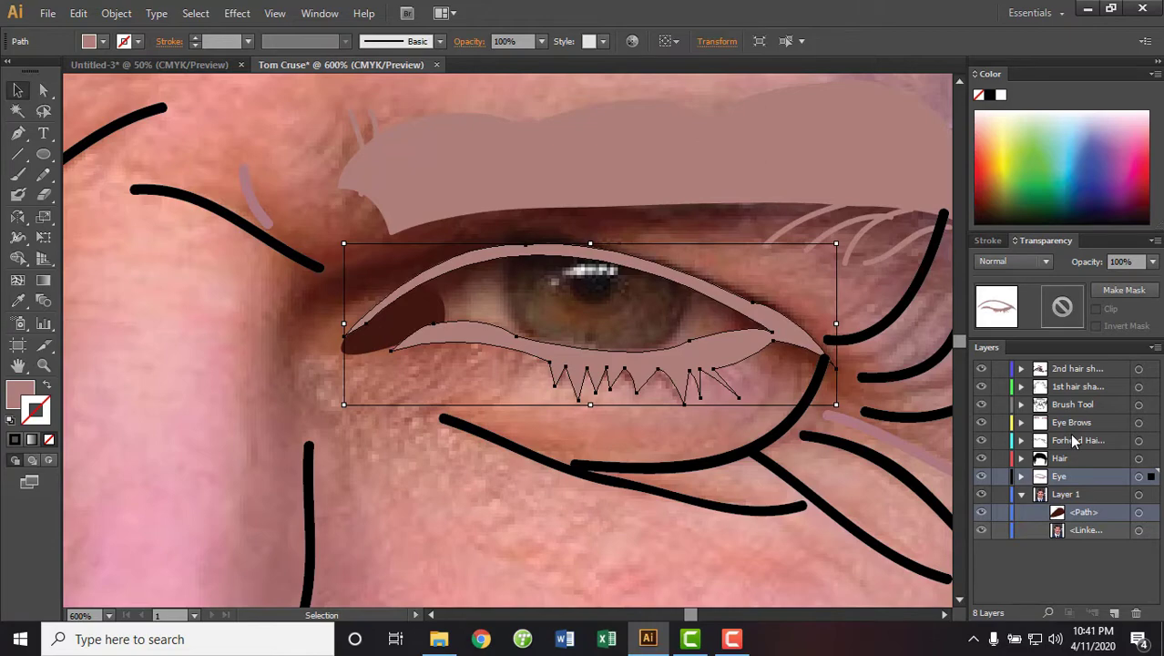
pyautogui.click(772, 345)
pyautogui.click(1138, 513)
pyautogui.click(1079, 475)
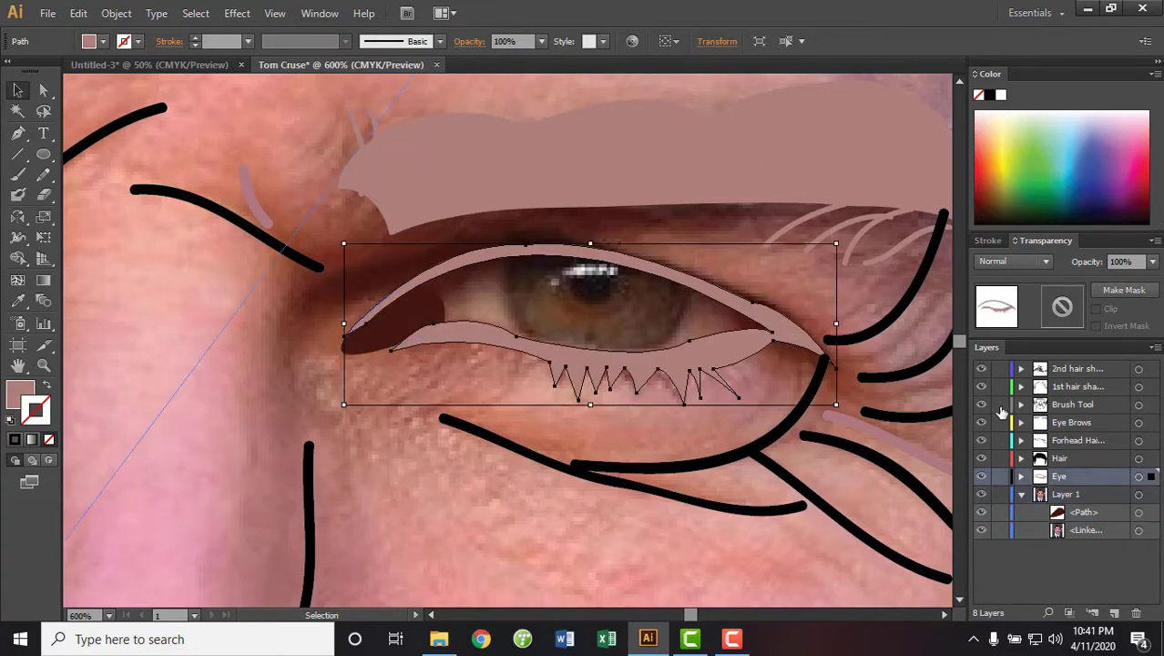
pyautogui.click(1021, 475)
pyautogui.hotkey('ctrl', 'v')
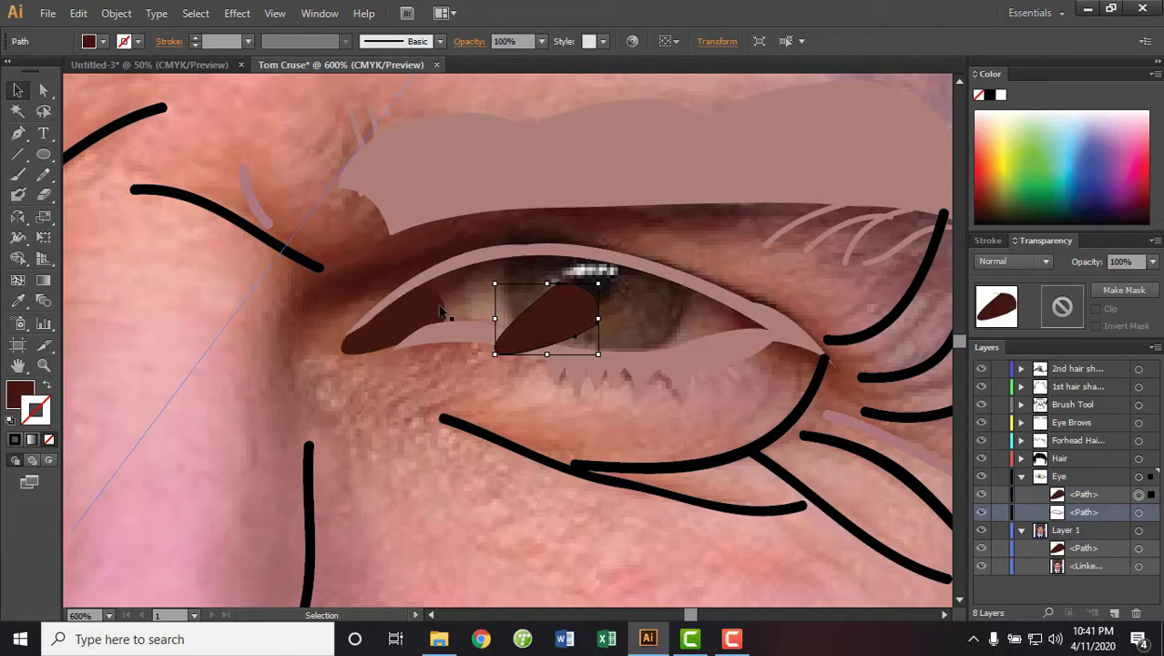
# Move the dark copy onto the inner eye corner and stack it beneath the eye outline
pyautogui.click(1138, 547)
pyautogui.moveTo(524, 344); pyautogui.dragTo(379, 358)
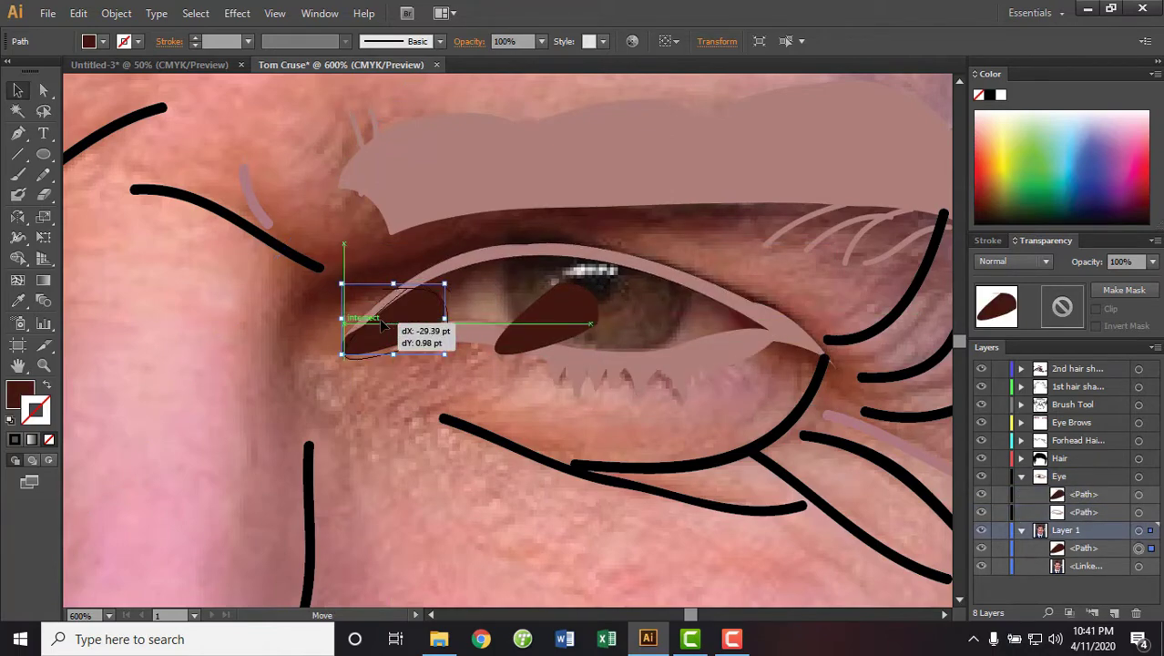
pyautogui.click(652, 412)
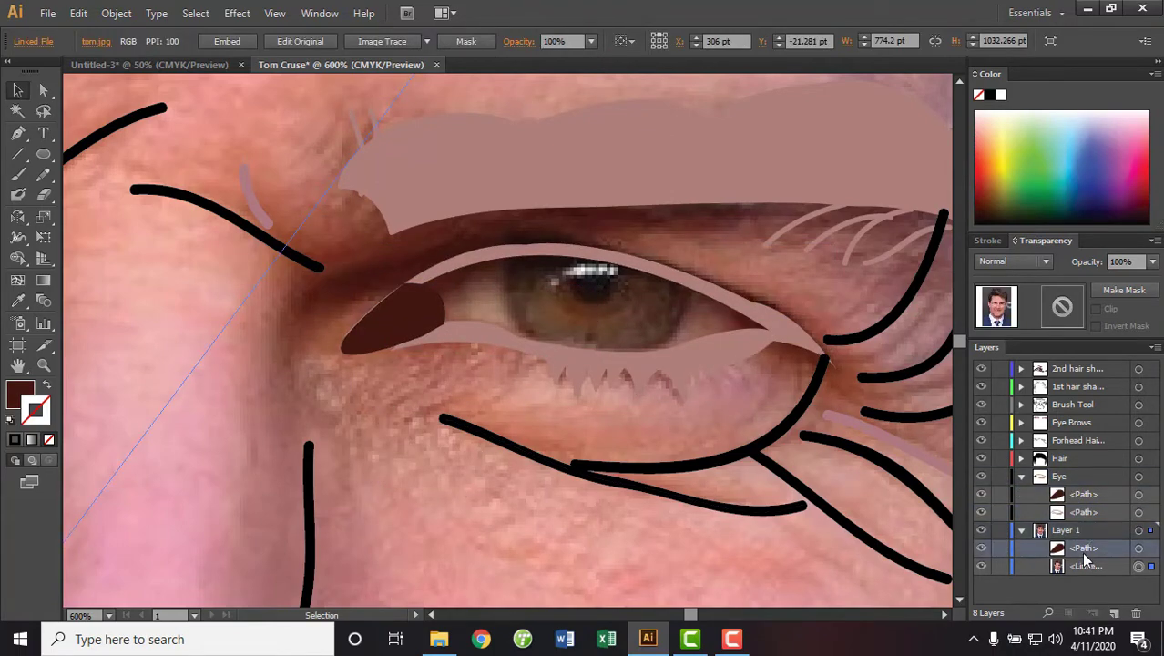
pyautogui.press('Delete')
pyautogui.hotkey('ctrl', 'z')
pyautogui.moveTo(1103, 492); pyautogui.dragTo(1088, 517)
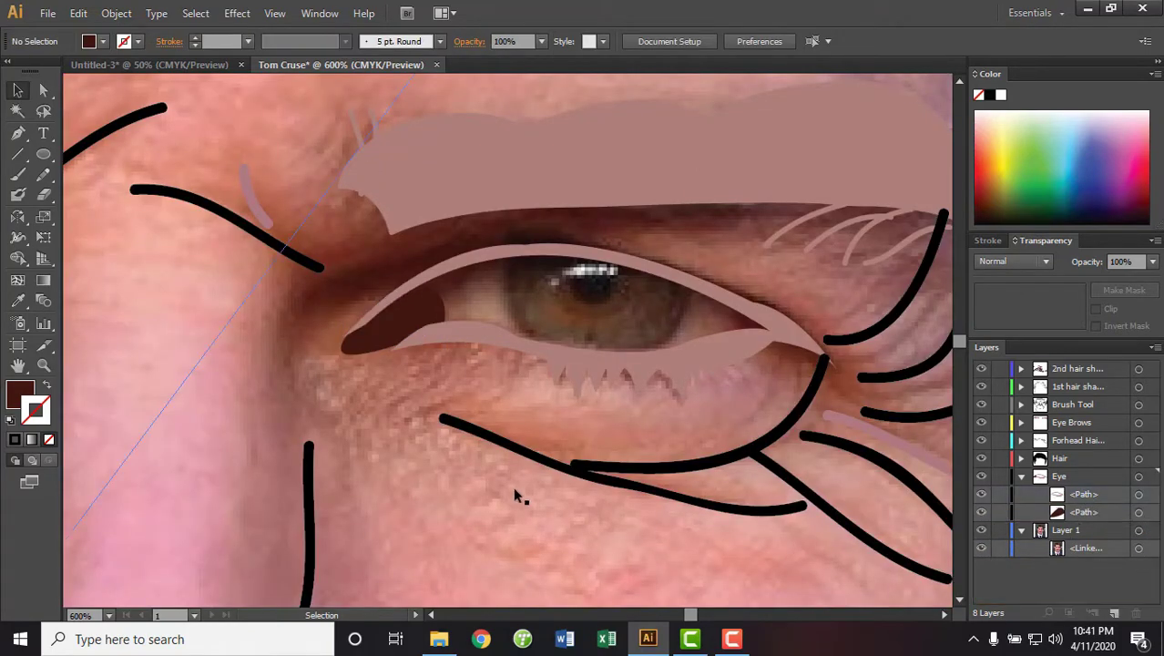
pyautogui.click(512, 487)
pyautogui.click(1021, 476)
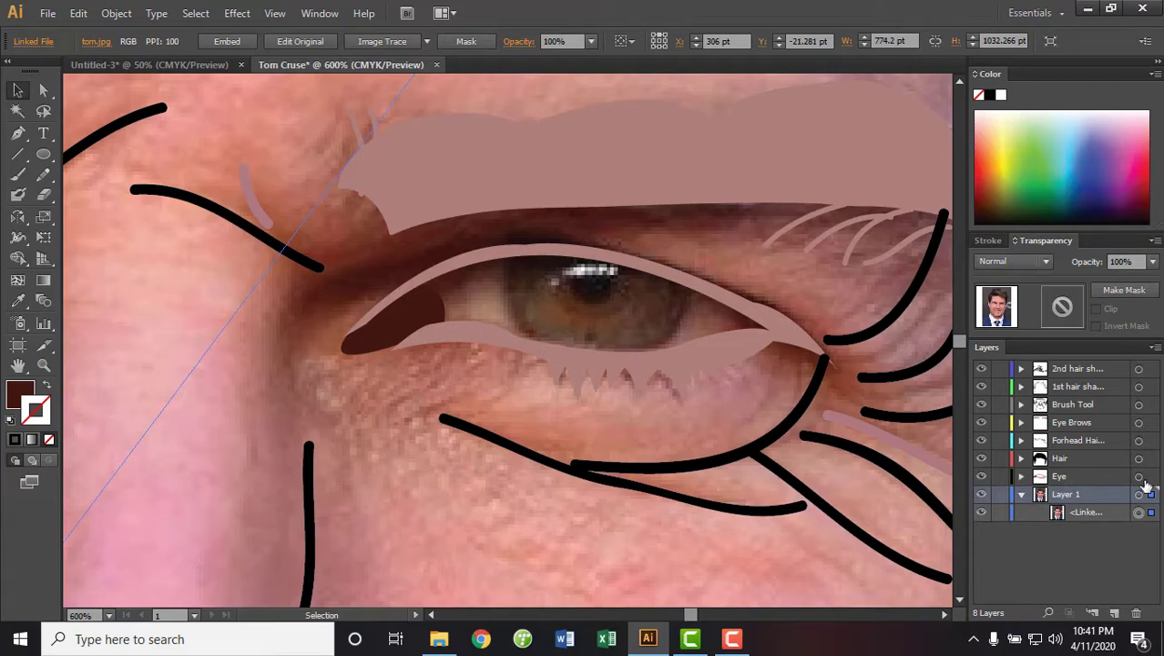
pyautogui.keyDown('alt'); pyautogui.click(1024, 480); pyautogui.keyUp('alt')
# Start a new Pen shape at the eye's outer corner along the upper lid
pyautogui.press('p')
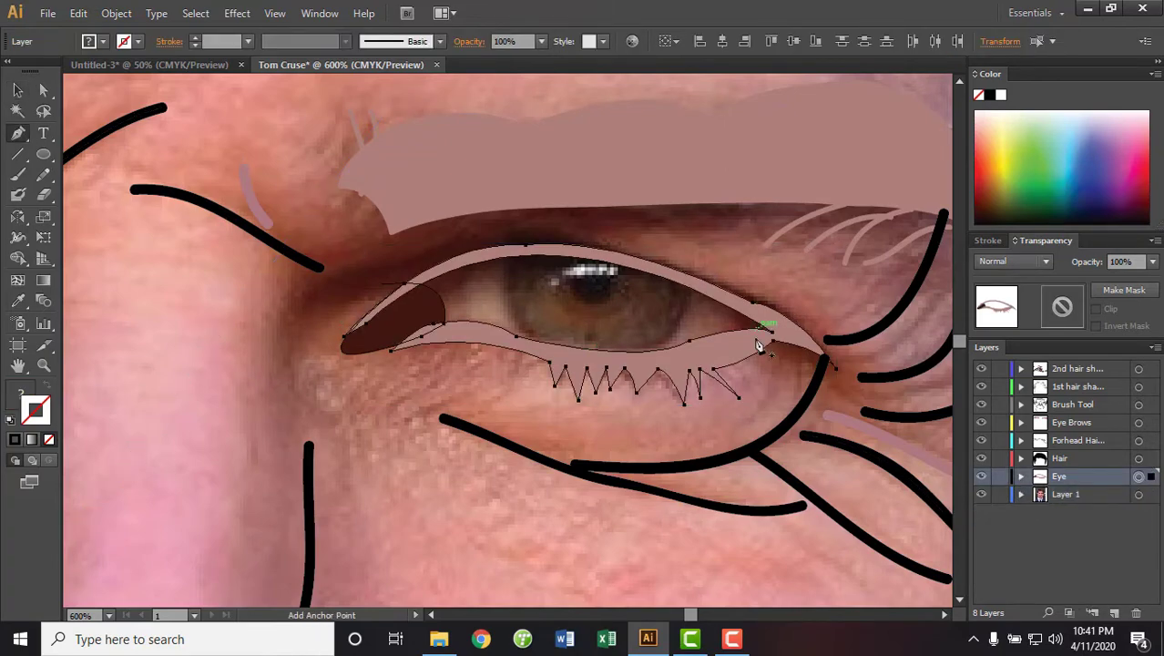
pyautogui.click(734, 339)
pyautogui.click(724, 299)
# Close the dark wedge shape along the outer corner of the upper lid
pyautogui.click(700, 280)
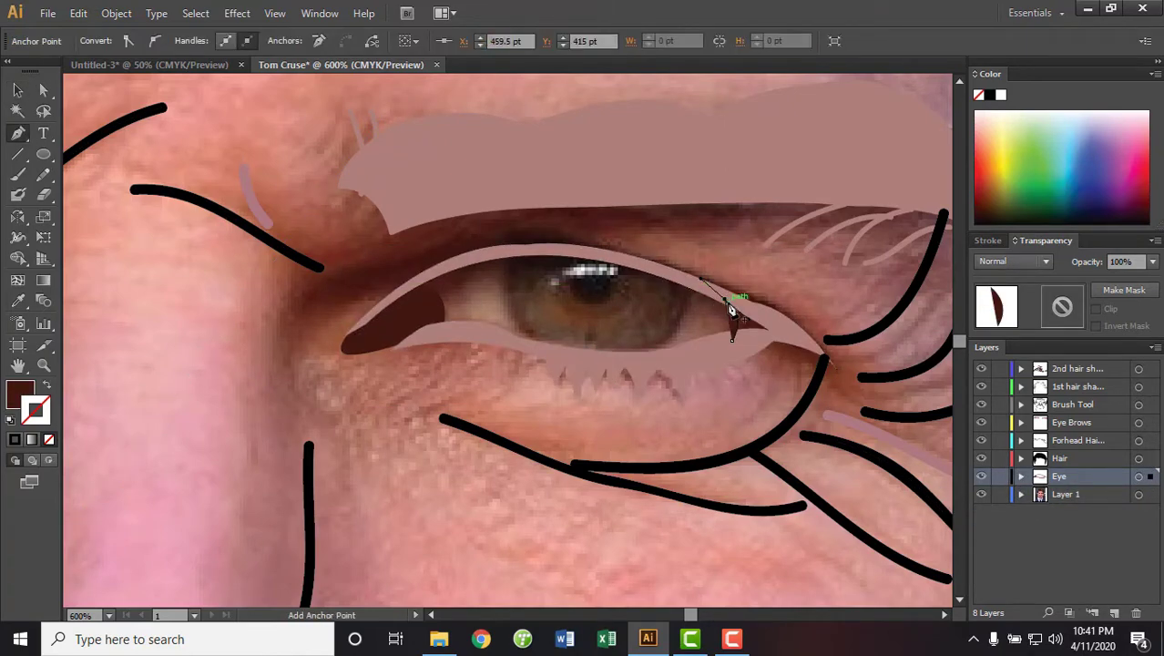
pyautogui.moveTo(753, 341); pyautogui.dragTo(758, 348)
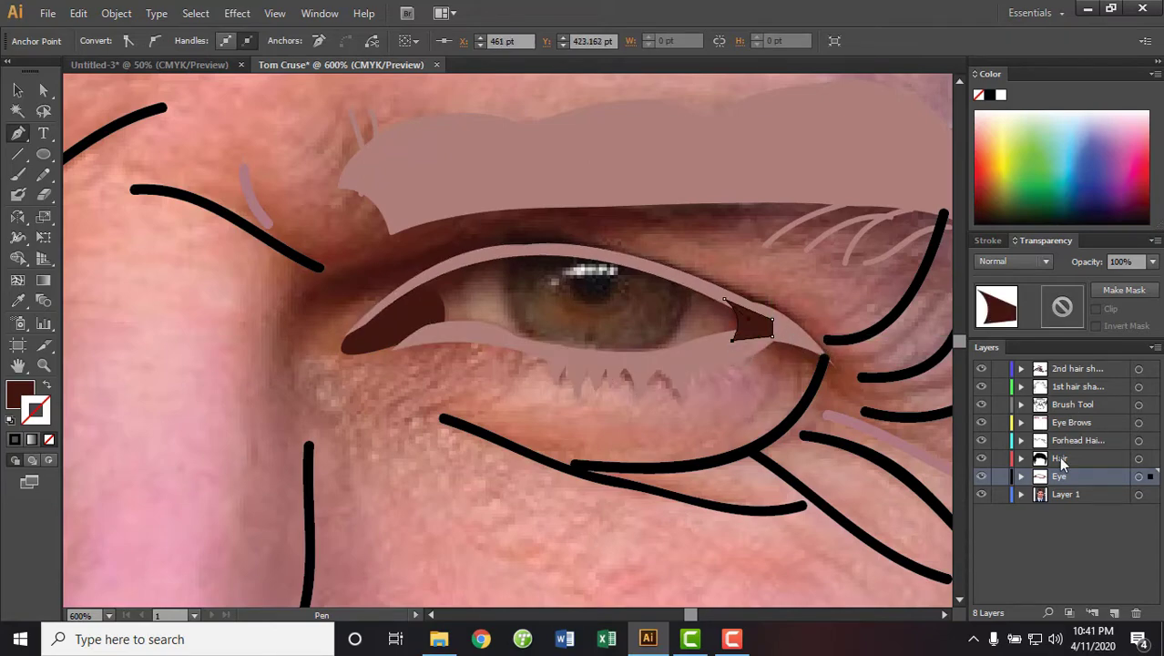
pyautogui.click(1020, 476)
pyautogui.moveTo(1083, 493); pyautogui.dragTo(1084, 528)
pyautogui.press('v')
pyautogui.click(346, 387)
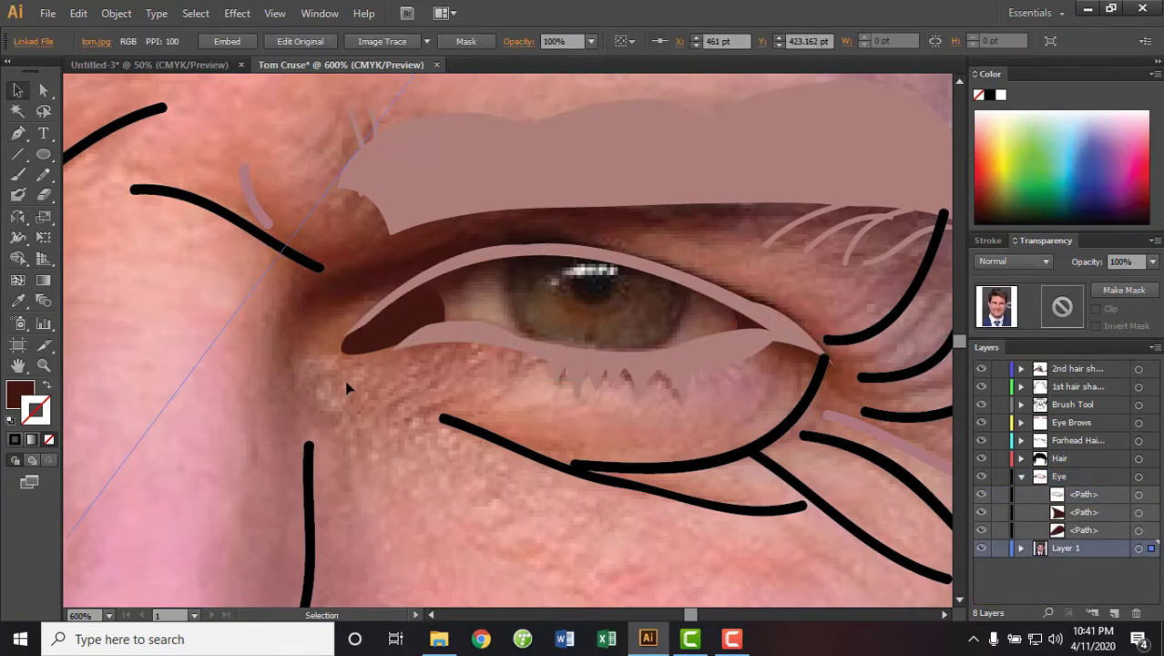
# Draw a closed curved shape along the upper eyelid near the inner corner
pyautogui.press('p')
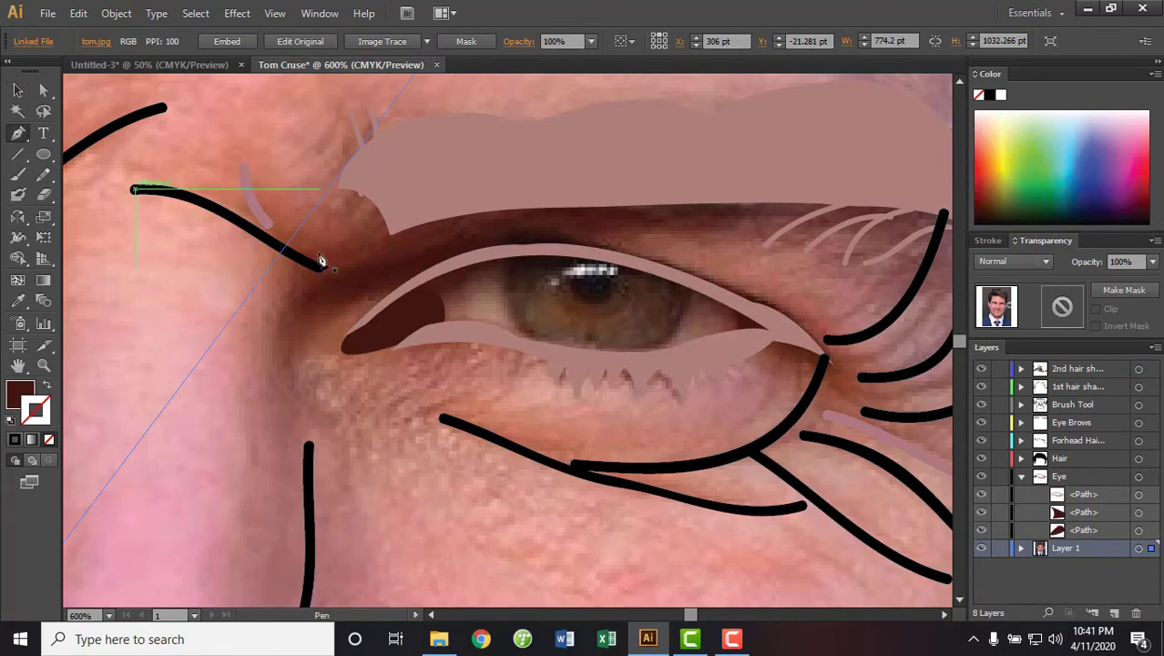
pyautogui.click(425, 317)
pyautogui.moveTo(521, 249)
pyautogui.mouseDown()
pyautogui.moveTo(589, 242)
pyautogui.moveTo(555, 263)
pyautogui.mouseUp()
pyautogui.moveTo(405, 297); pyautogui.dragTo(396, 303)
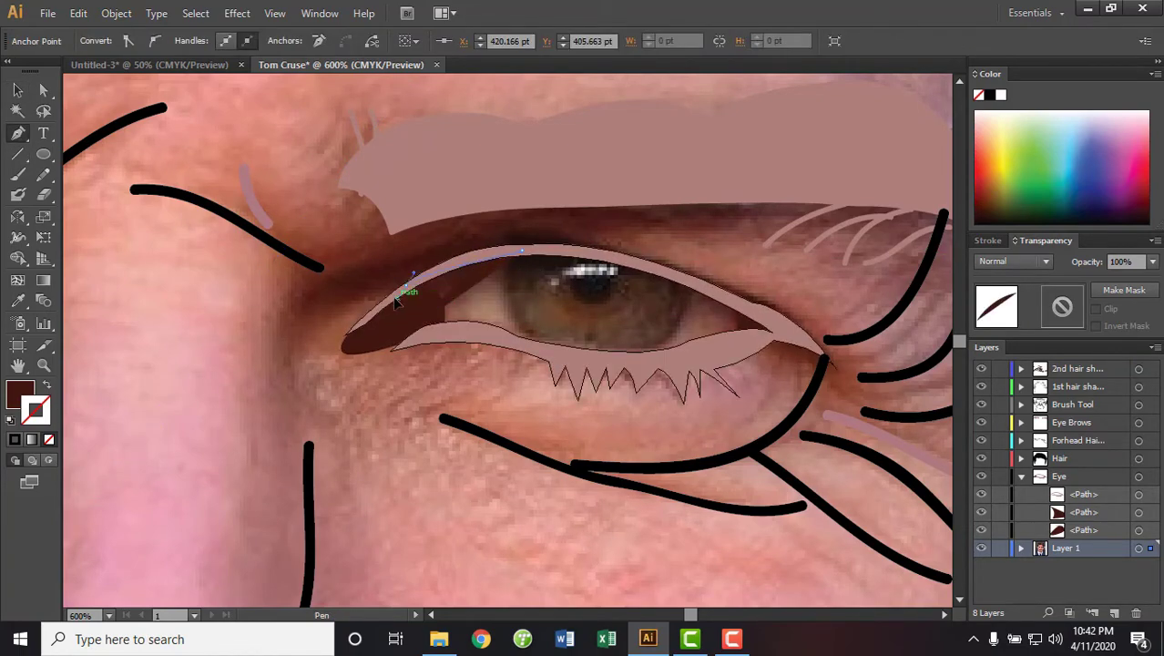
pyautogui.click(424, 317)
pyautogui.click(1150, 548)
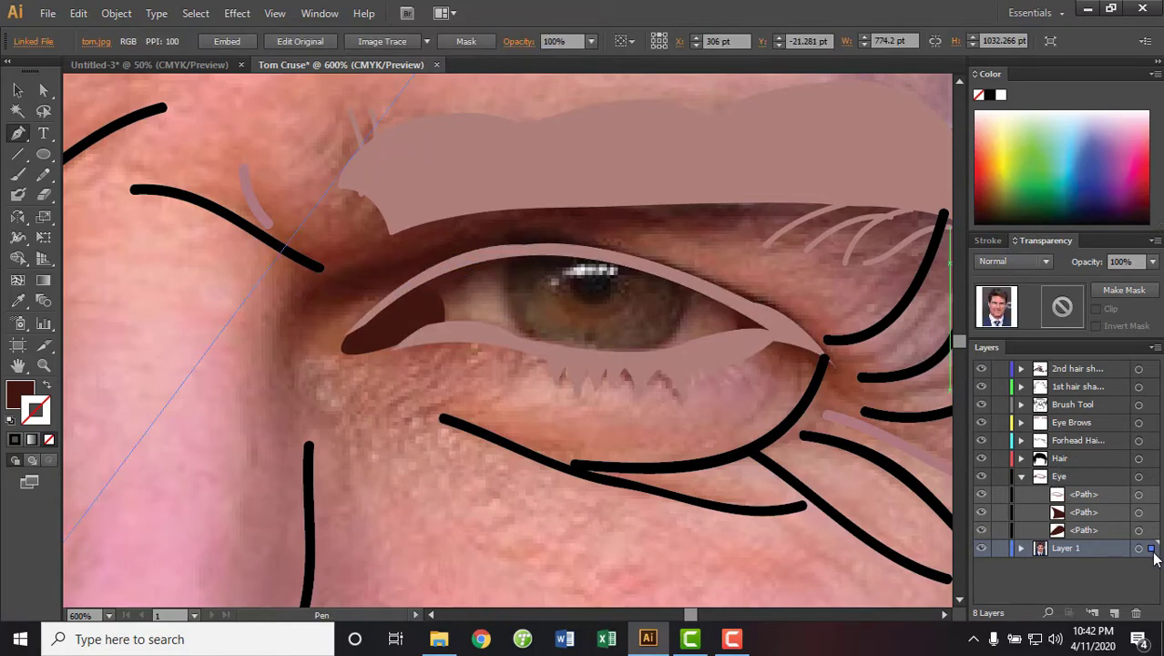
pyautogui.click(1020, 476)
pyautogui.click(1138, 477)
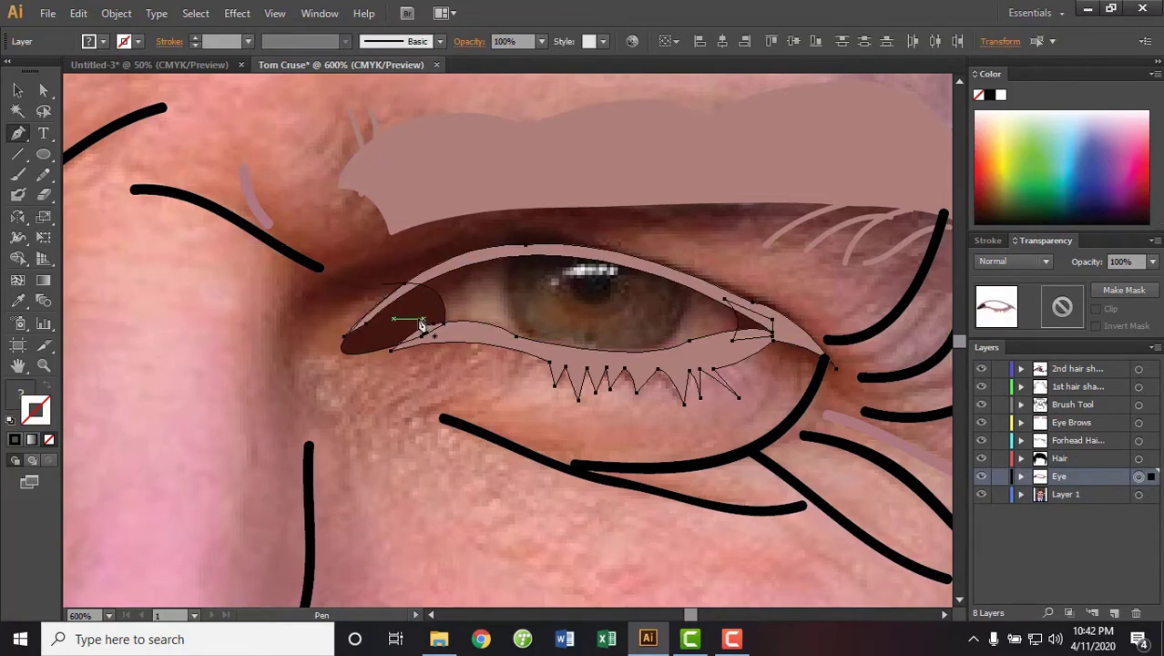
# Trace a dark-brown shadow shape at the inner eye corner and nudge it into place
pyautogui.click(415, 318)
pyautogui.moveTo(515, 249); pyautogui.dragTo(572, 228)
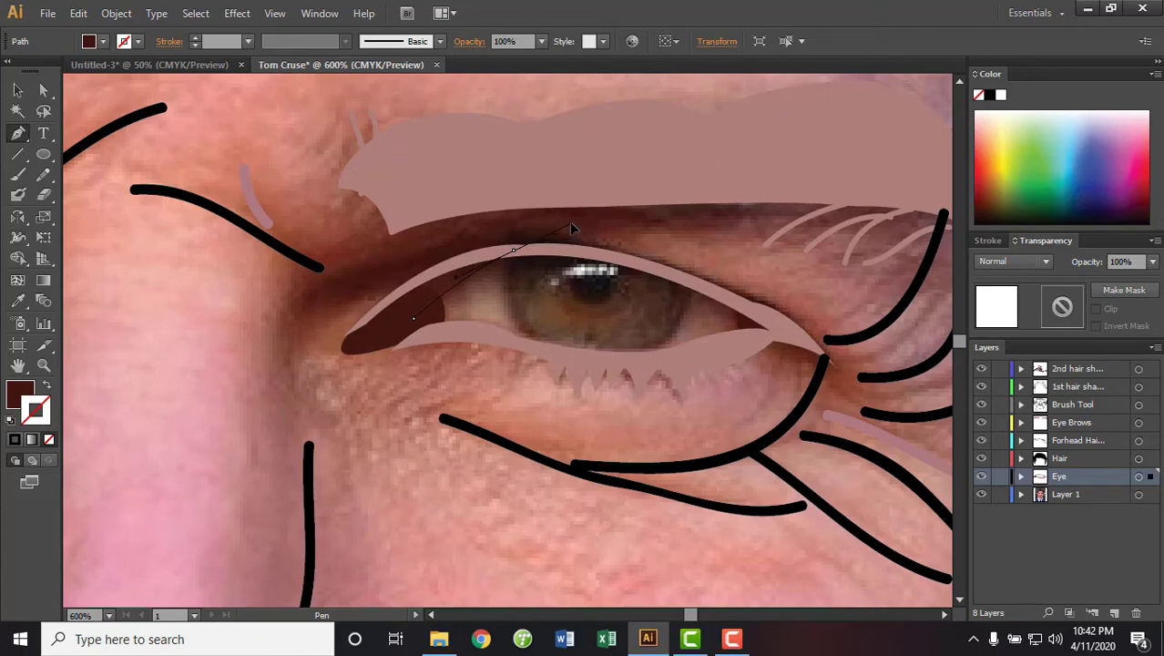
pyautogui.click(515, 249)
pyautogui.click(455, 256)
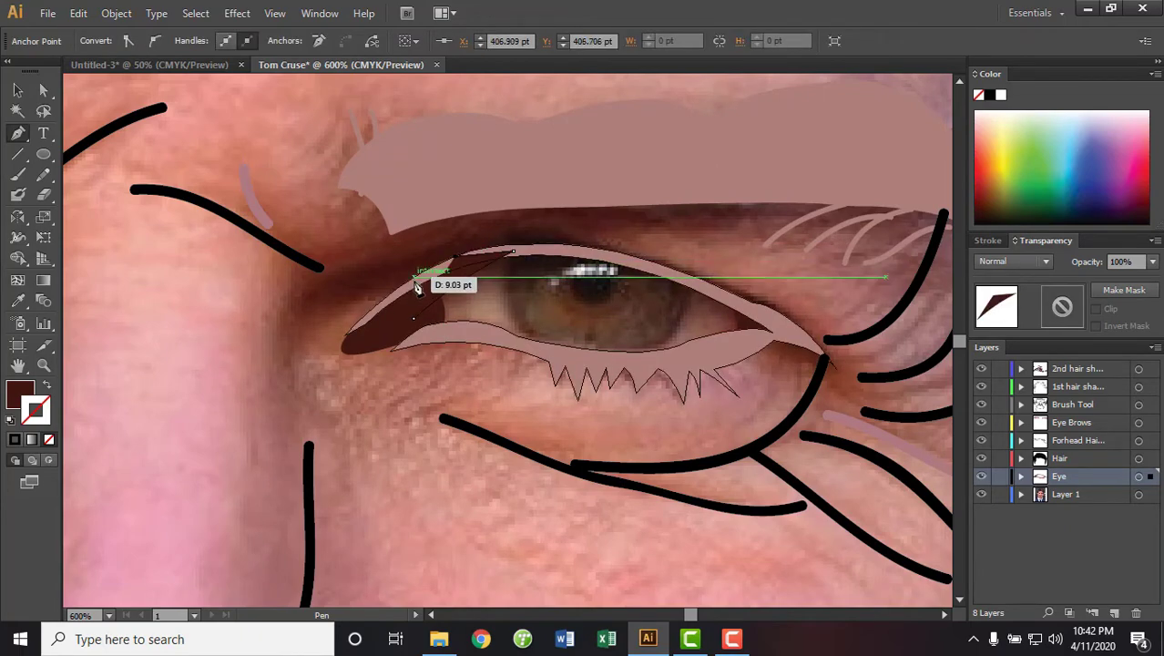
pyautogui.click(411, 332)
pyautogui.press('v')
pyautogui.moveTo(446, 277)
pyautogui.mouseDown()
pyautogui.moveTo(369, 260)
pyautogui.moveTo(415, 300)
pyautogui.moveTo(451, 290)
pyautogui.mouseUp()
# Send the dark corner shape to the bottom of the Eye layer, then select the eyelash shape
pyautogui.click(1021, 476)
pyautogui.moveTo(1080, 494); pyautogui.dragTo(1080, 551)
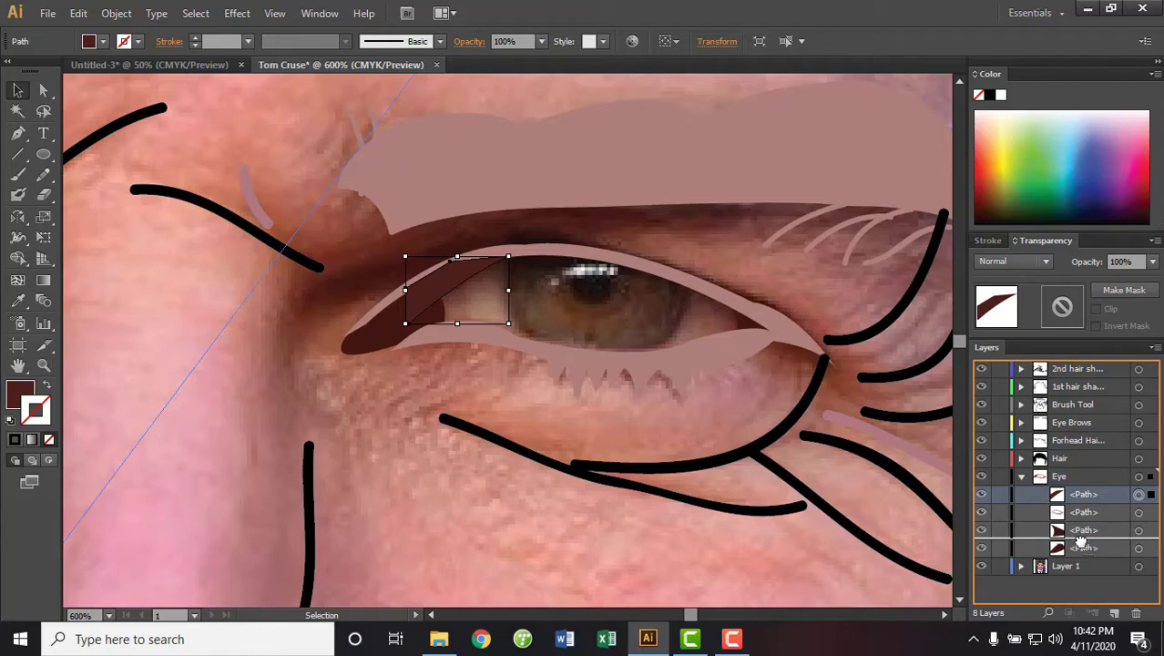
pyautogui.click(797, 544)
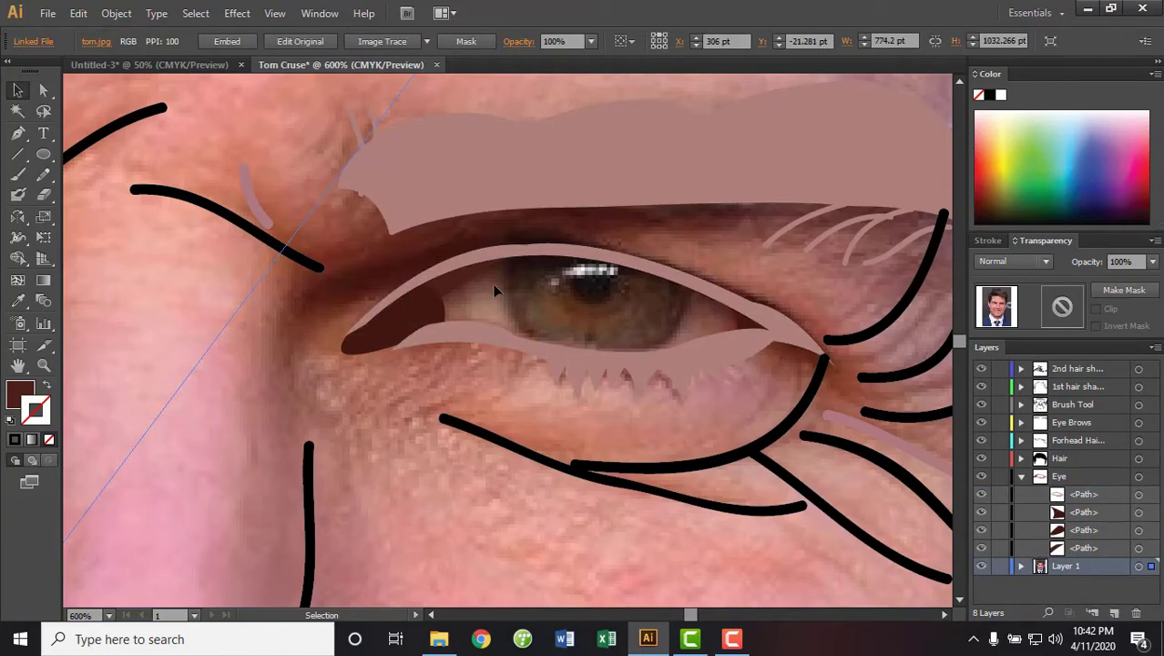
pyautogui.click(729, 375)
pyautogui.press('p')
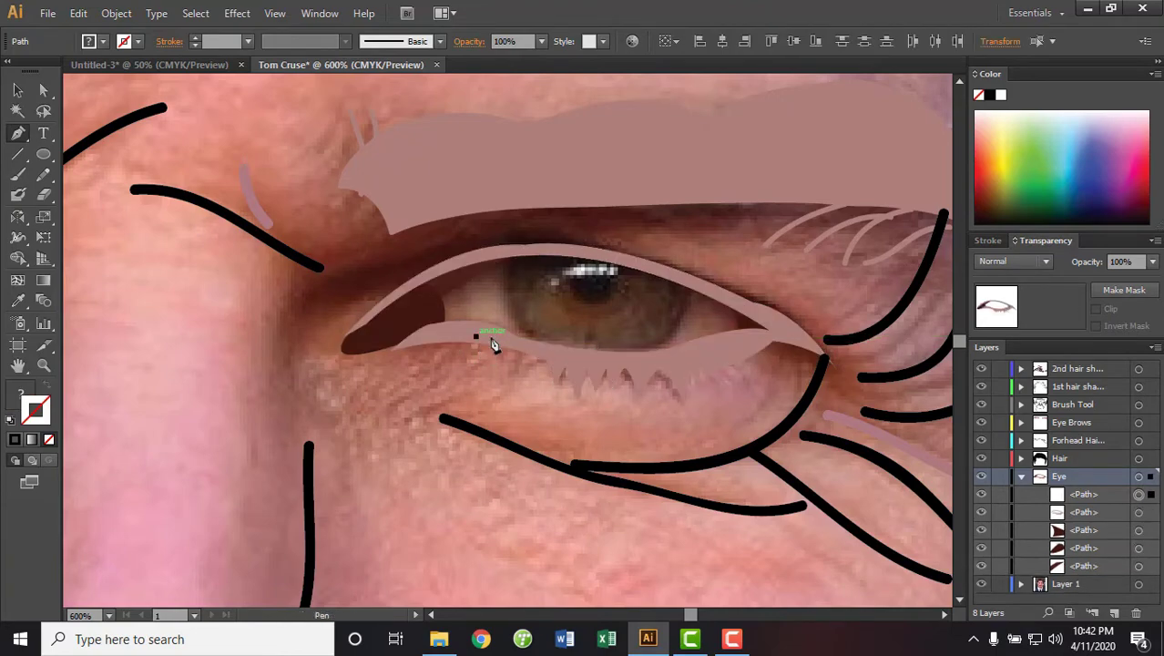
# Pen-trace the whole eye opening along the lower and upper lids as a closed outline
pyautogui.moveTo(475, 337); pyautogui.dragTo(538, 348)
pyautogui.click(610, 358)
pyautogui.click(685, 358)
pyautogui.click(748, 340)
pyautogui.click(790, 331)
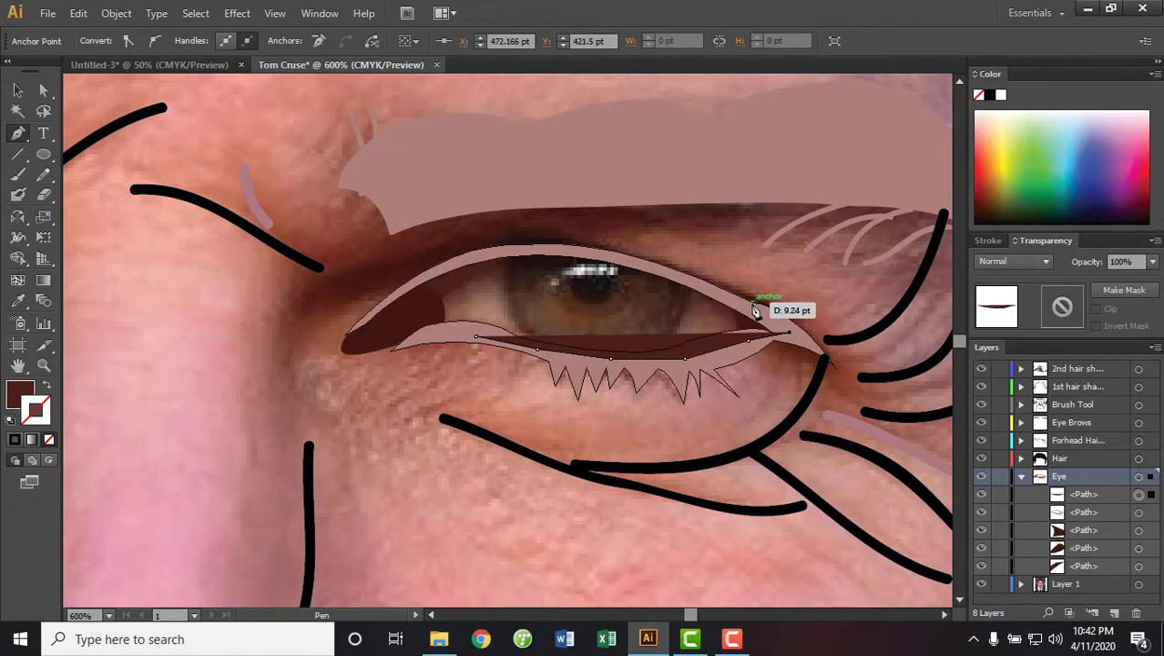
pyautogui.click(748, 305)
pyautogui.click(678, 276)
pyautogui.click(599, 255)
pyautogui.click(539, 251)
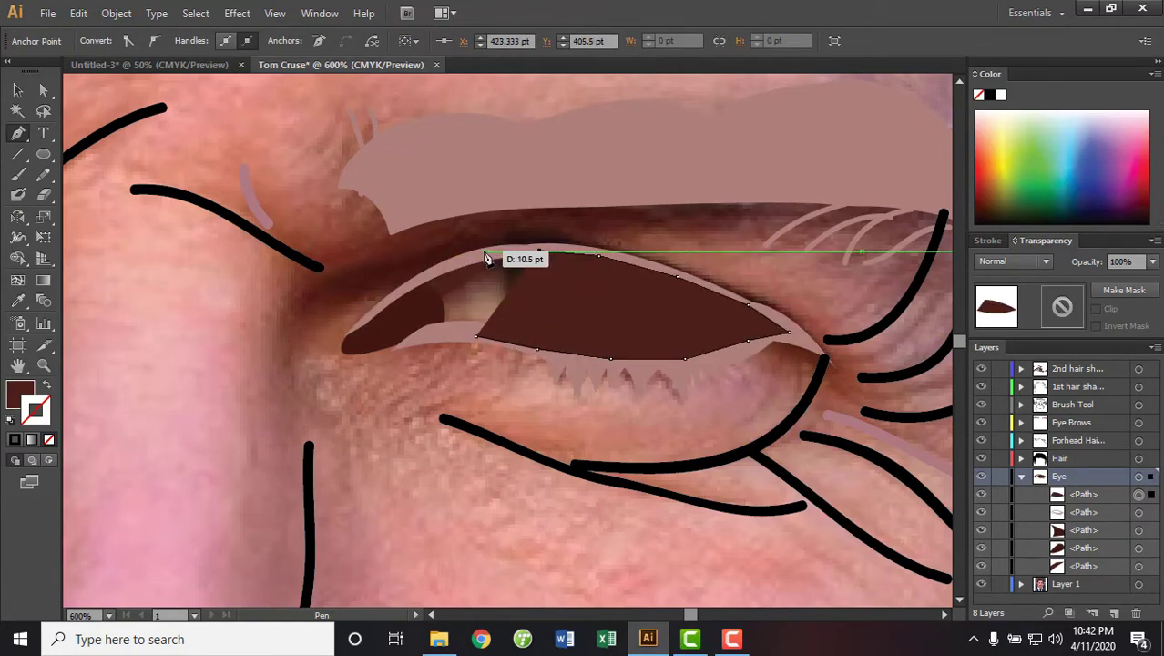
pyautogui.click(483, 252)
pyautogui.click(429, 268)
pyautogui.click(401, 297)
pyautogui.click(404, 311)
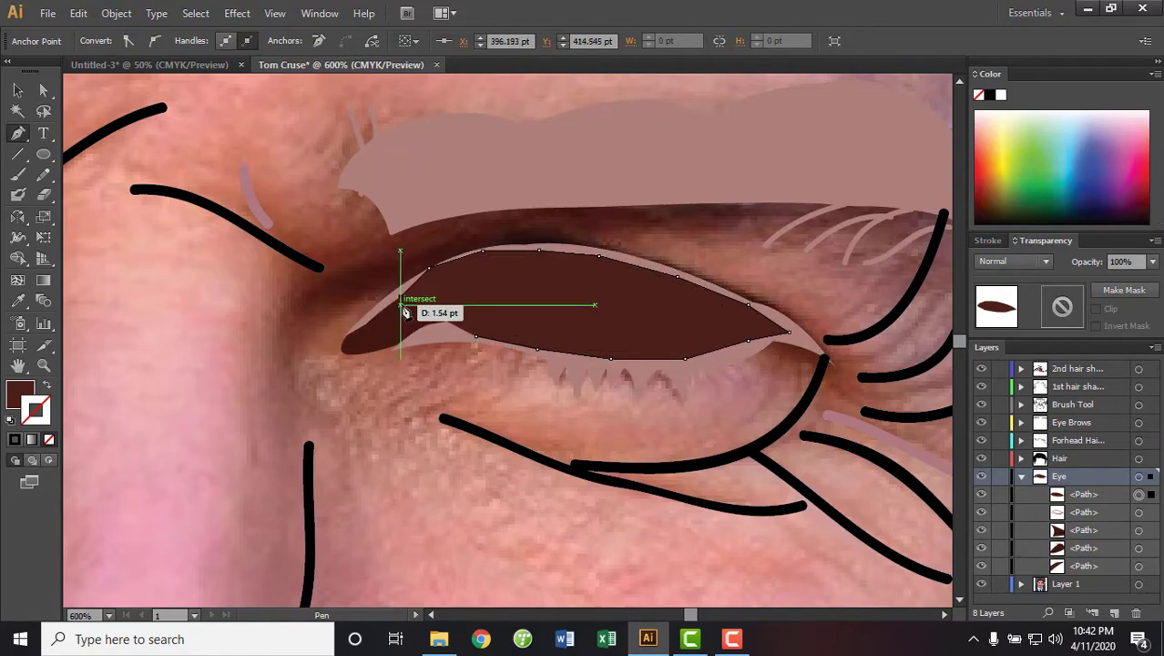
pyautogui.click(442, 332)
# Fill the eye-white near-white, move it to the Eye layer's bottom, hide it, and draw a circle beside the eye
pyautogui.doubleClick(22, 393)
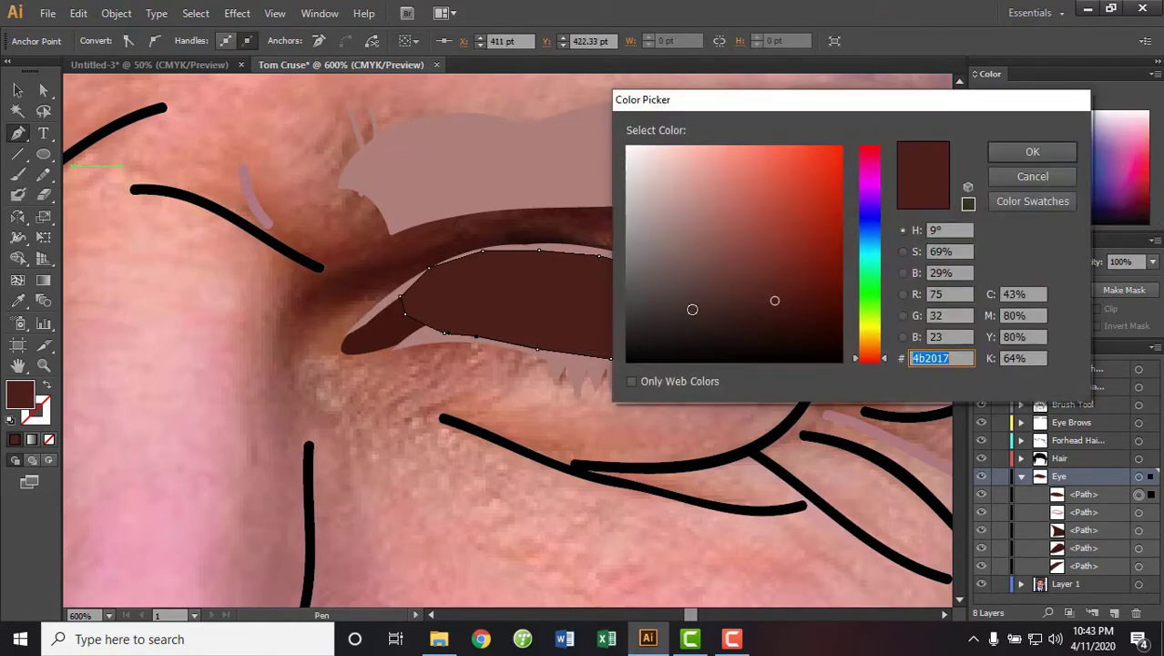
pyautogui.click(625, 161)
pyautogui.press('Return')
pyautogui.moveTo(1084, 494); pyautogui.dragTo(1080, 576)
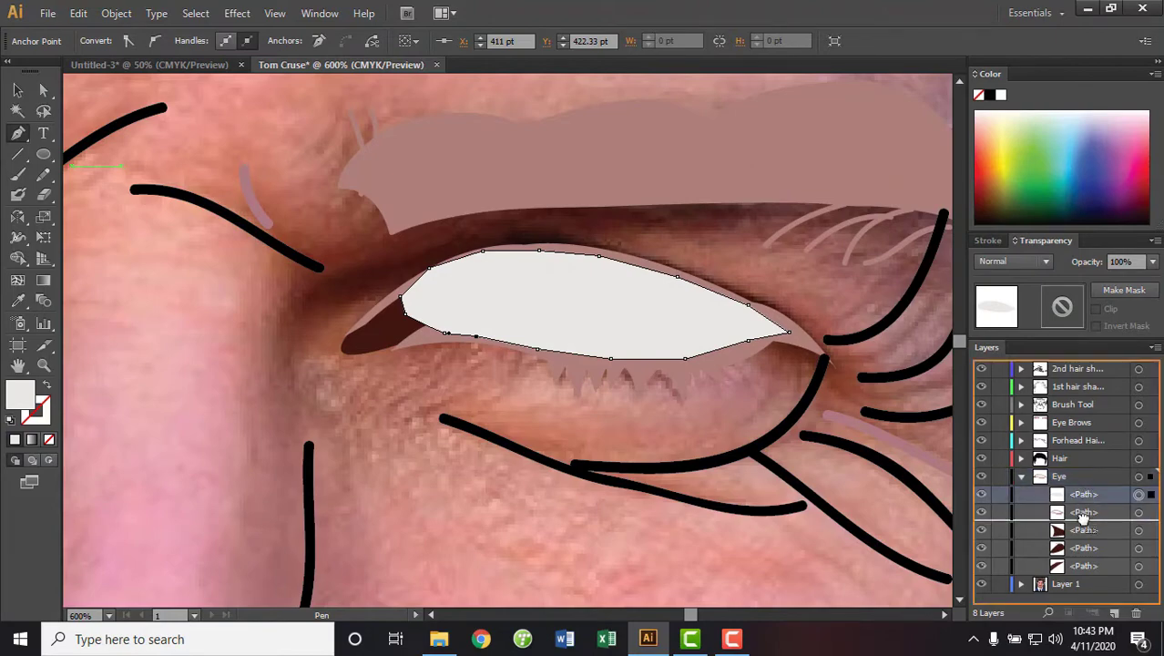
pyautogui.click(18, 90)
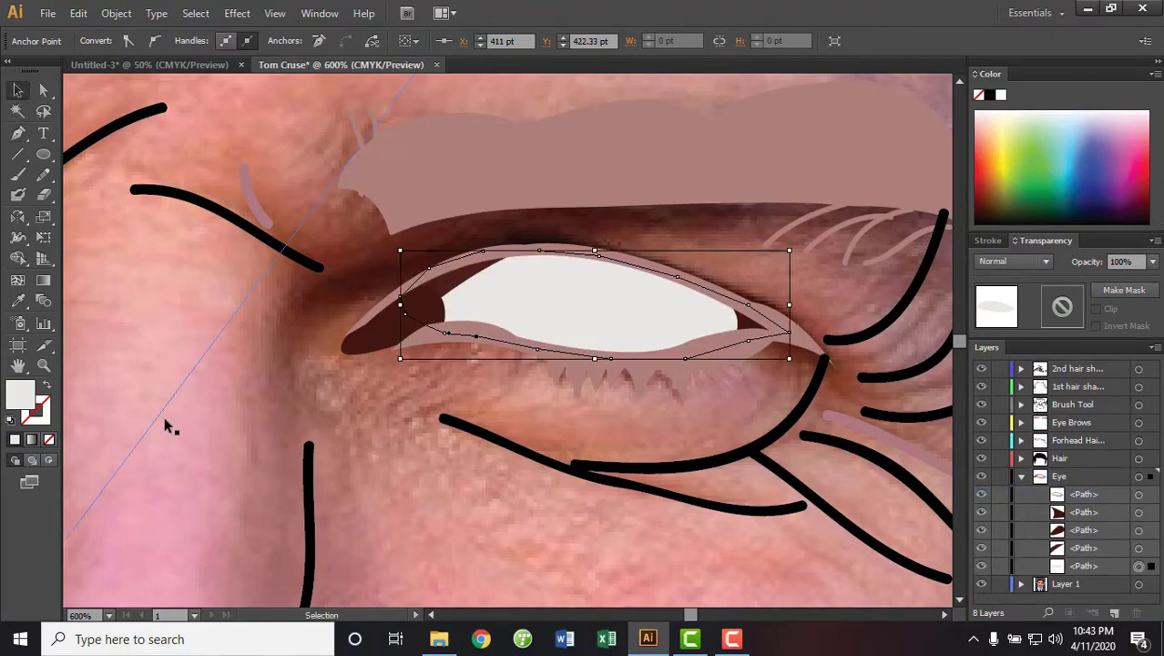
pyautogui.click(164, 416)
pyautogui.click(984, 566)
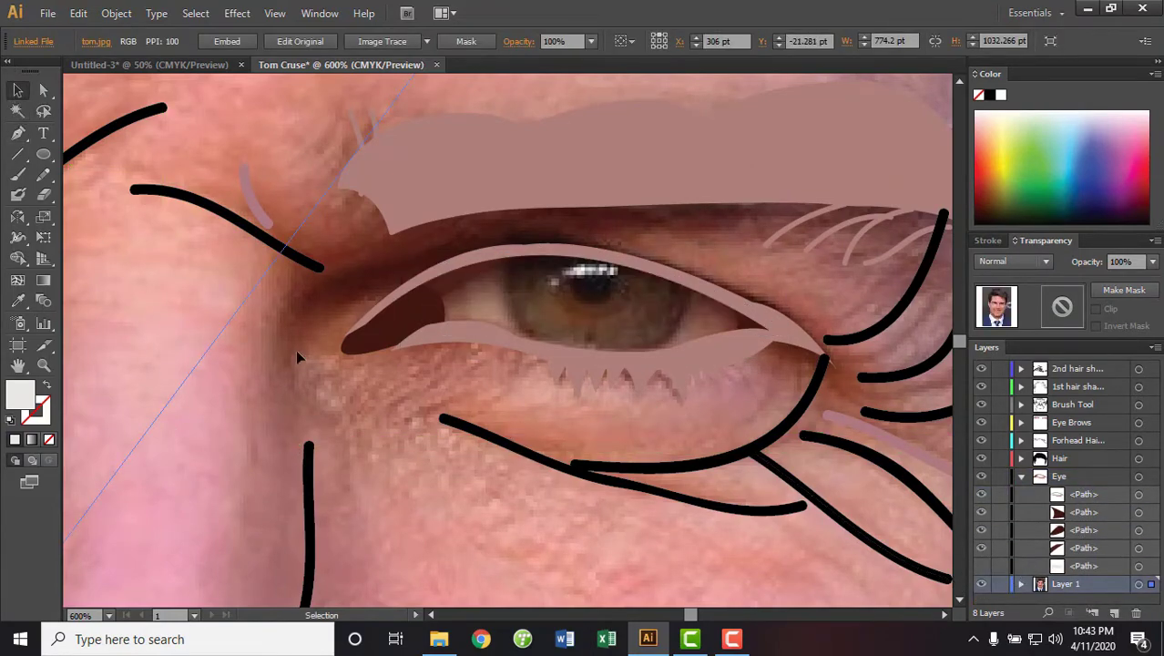
pyautogui.click(46, 154)
pyautogui.moveTo(135, 301); pyautogui.dragTo(280, 453)
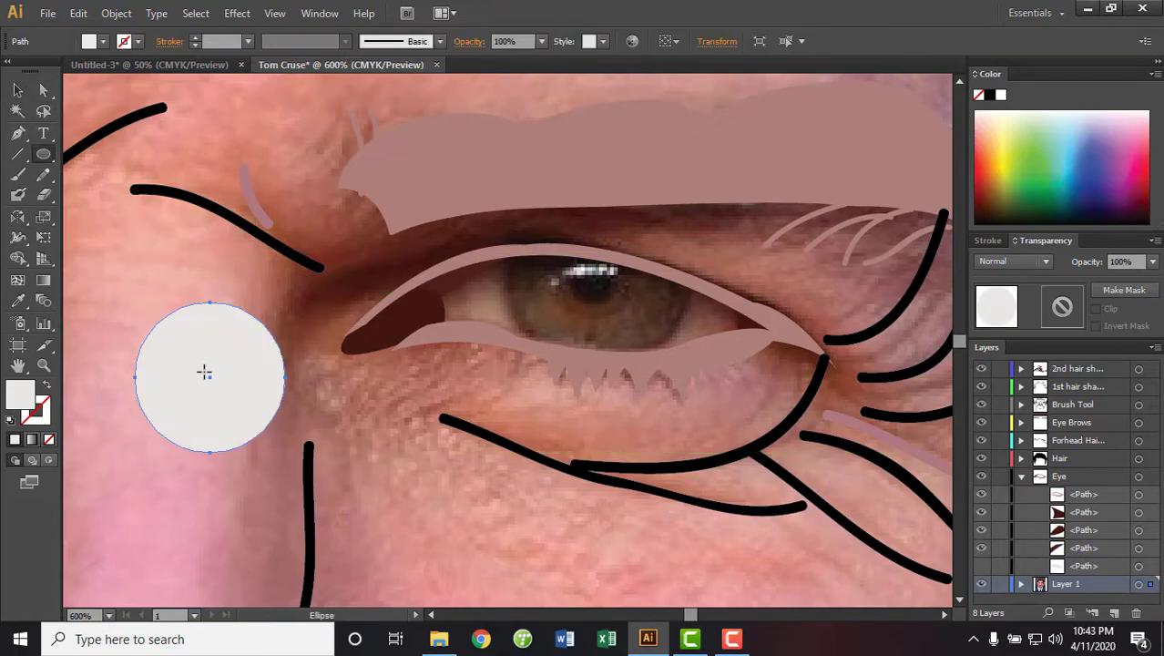
# Delete the stray white circle and add a new layer named Eyeball above the Eye layer
pyautogui.press('Delete')
pyautogui.click(1138, 476)
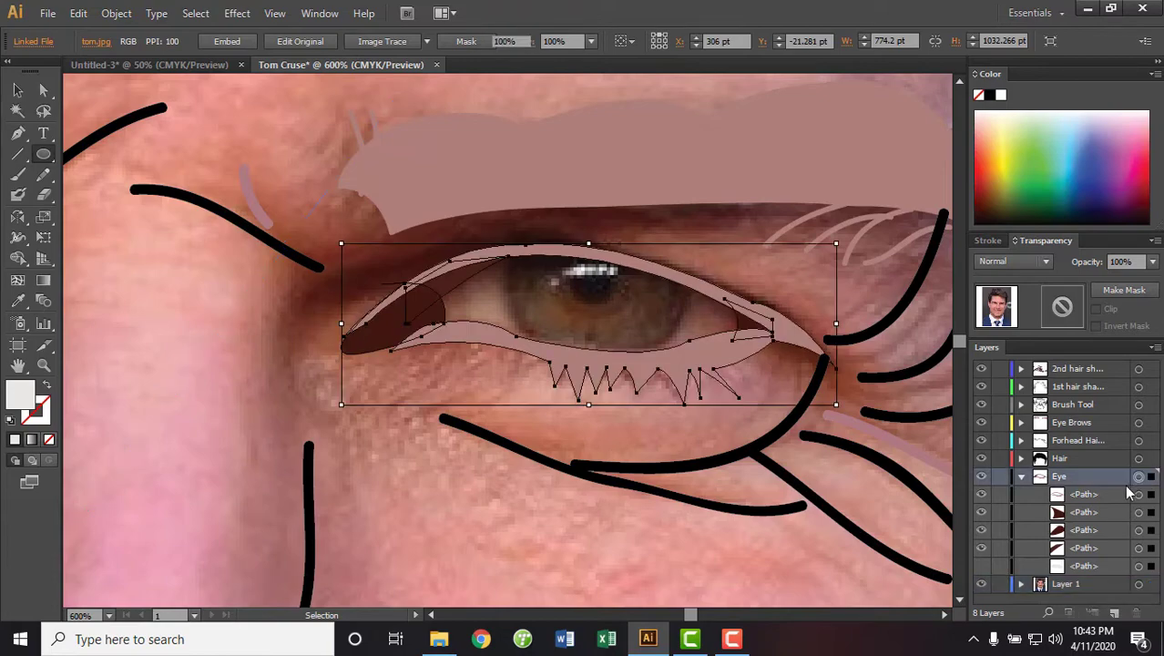
pyautogui.click(1021, 475)
pyautogui.click(1118, 613)
pyautogui.doubleClick(1075, 477)
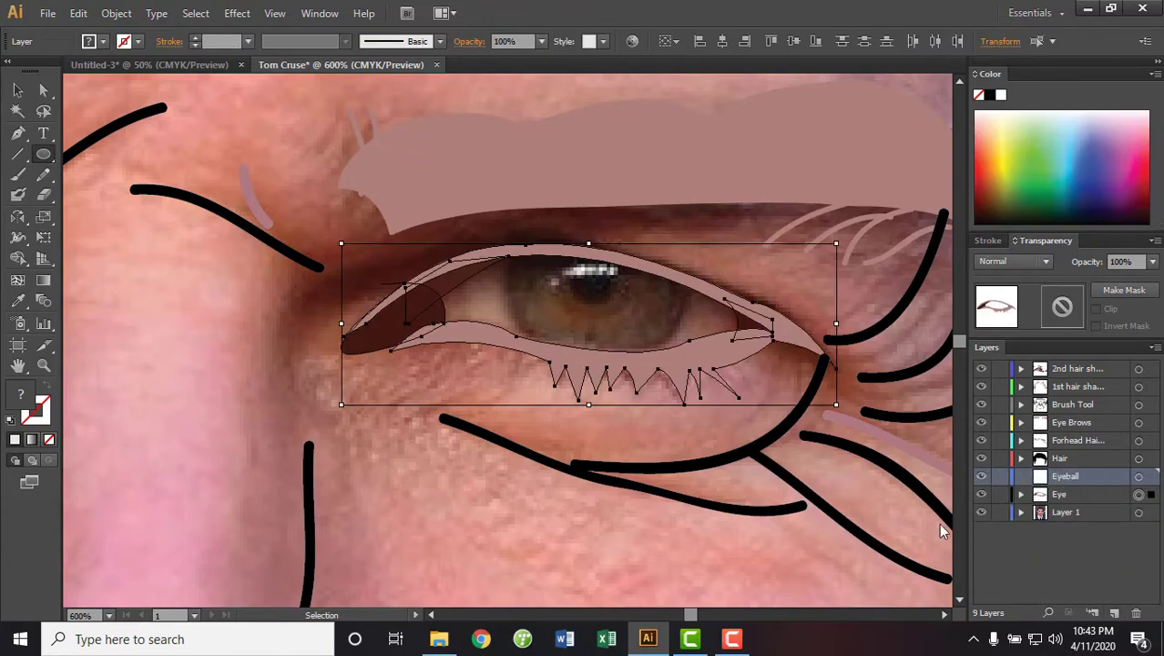
pyautogui.click(1139, 476)
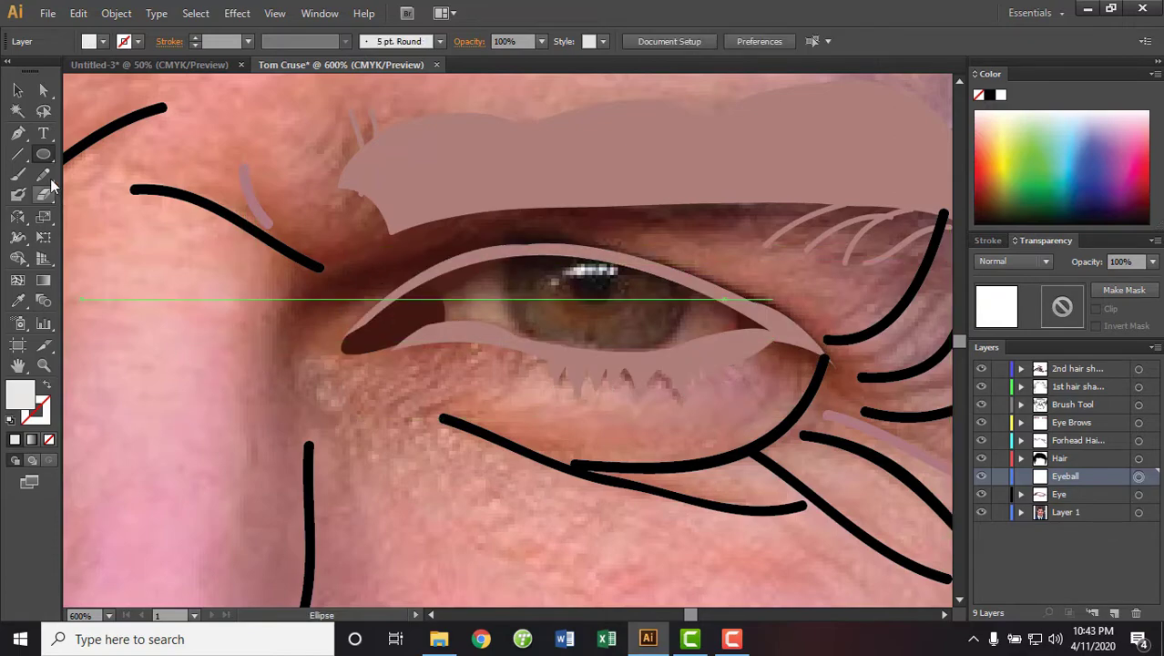
# Draw a white circle and duplicate it into three circles around the eye
pyautogui.moveTo(169, 319); pyautogui.dragTo(289, 441)
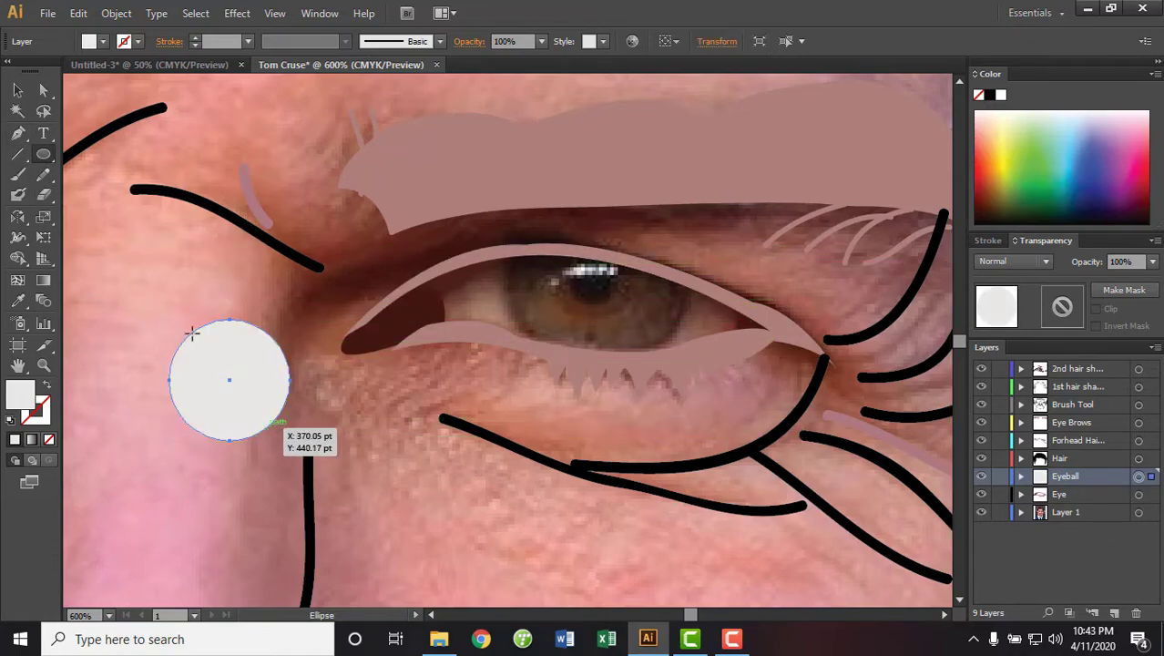
pyautogui.hotkey('ctrl', 'c')
pyautogui.hotkey('ctrl', 'v')
pyautogui.click(15, 89)
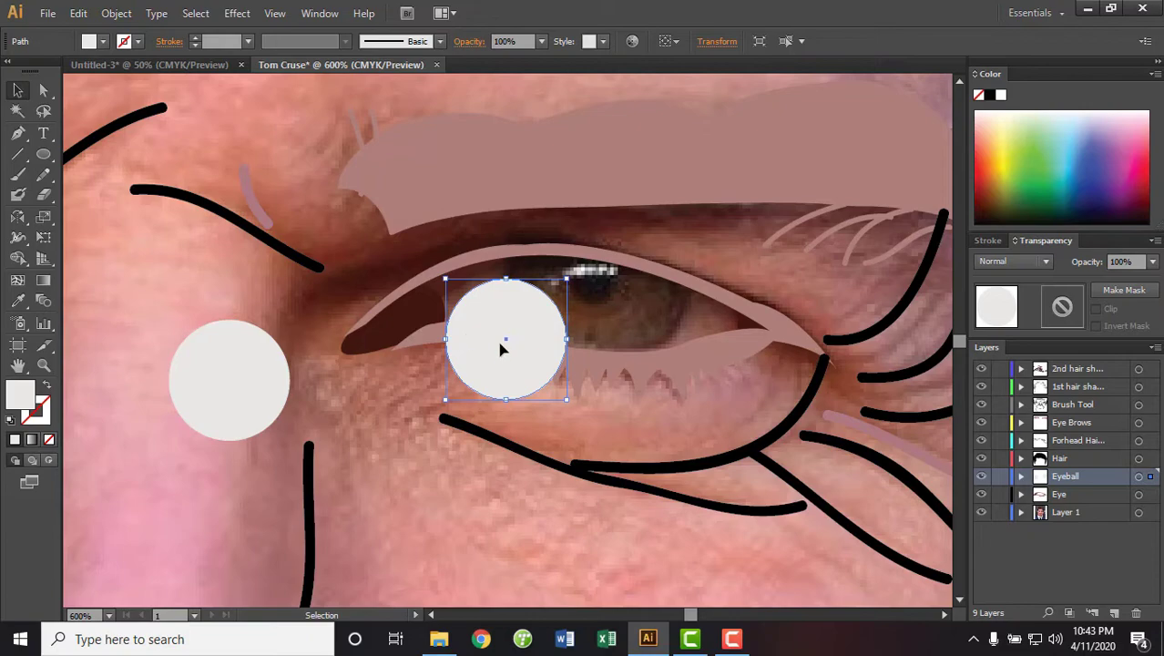
pyautogui.moveTo(501, 345)
pyautogui.mouseDown()
pyautogui.moveTo(561, 467)
pyautogui.moveTo(439, 444)
pyautogui.mouseUp()
# Fill two circles with light and dark browns sampled from the photo's iris
pyautogui.click(219, 369)
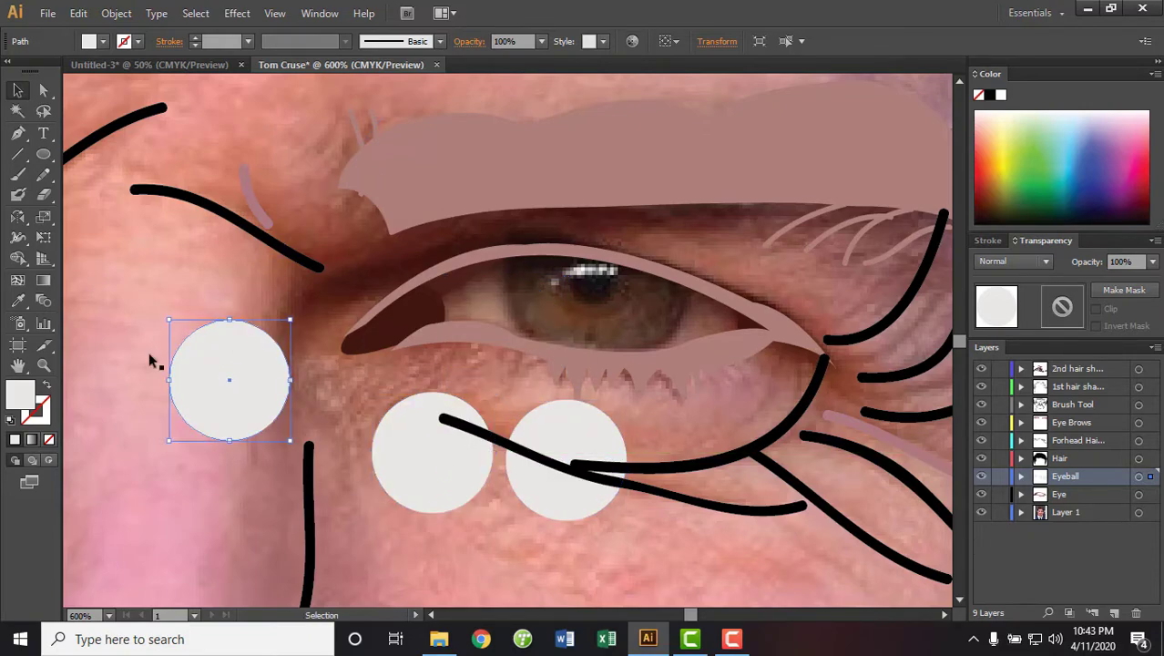
pyautogui.click(20, 302)
pyautogui.click(543, 302)
pyautogui.click(18, 89)
pyautogui.click(415, 463)
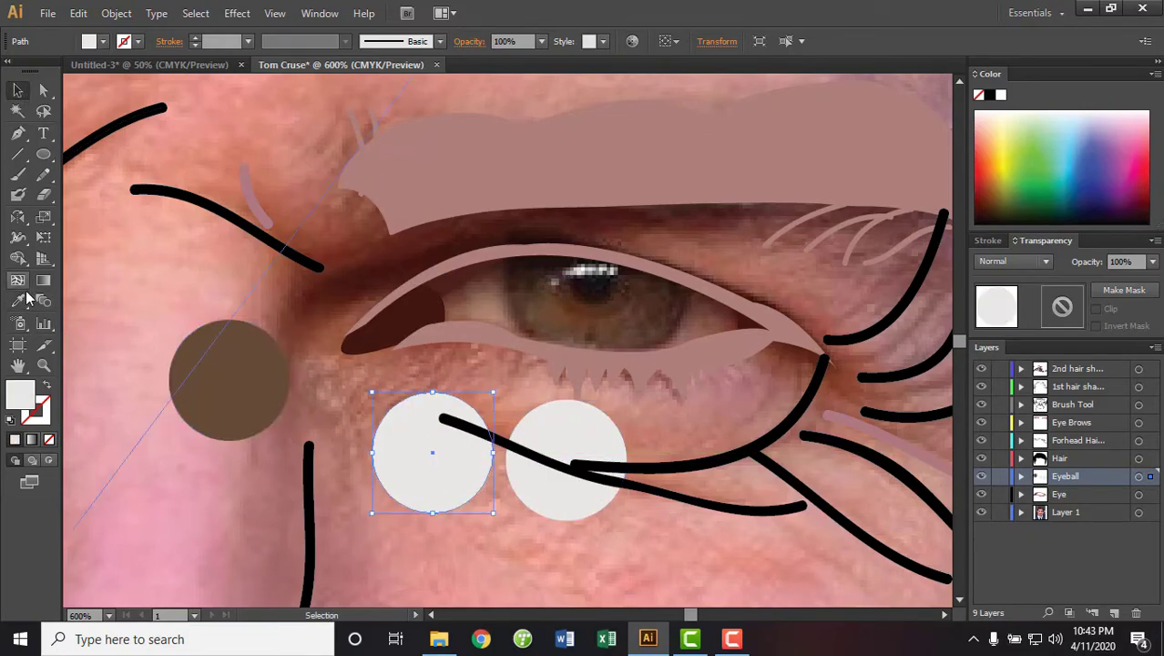
pyautogui.click(18, 300)
pyautogui.click(583, 296)
# Fill the remaining circle with a medium brown sampled from the iris
pyautogui.click(21, 91)
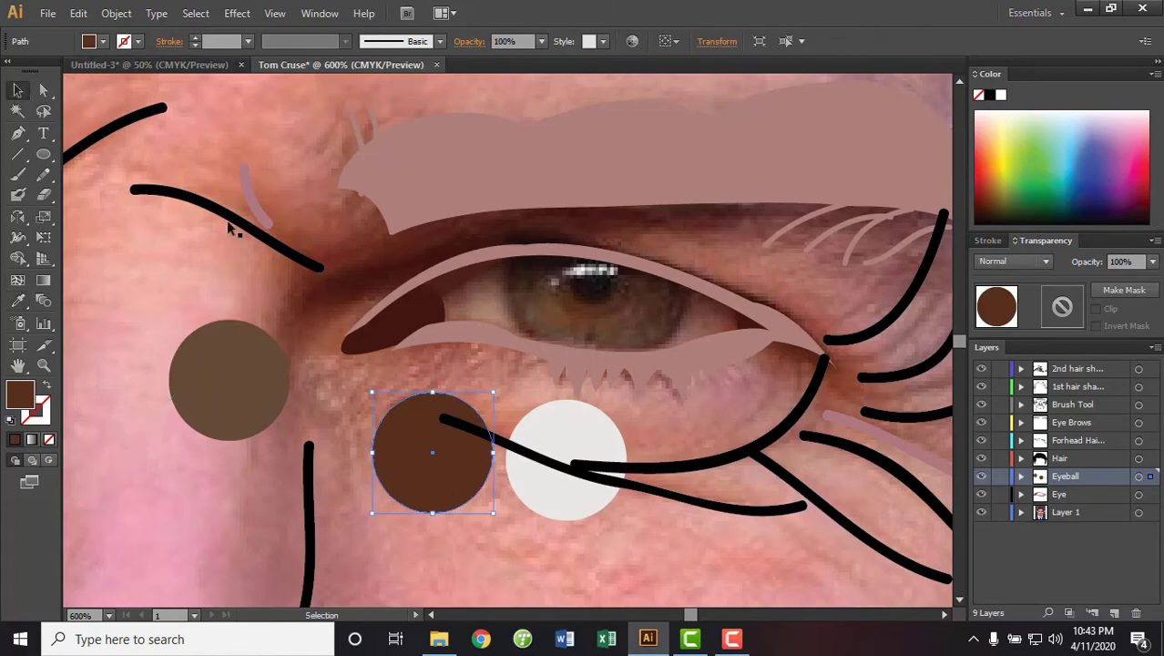
pyautogui.click(553, 480)
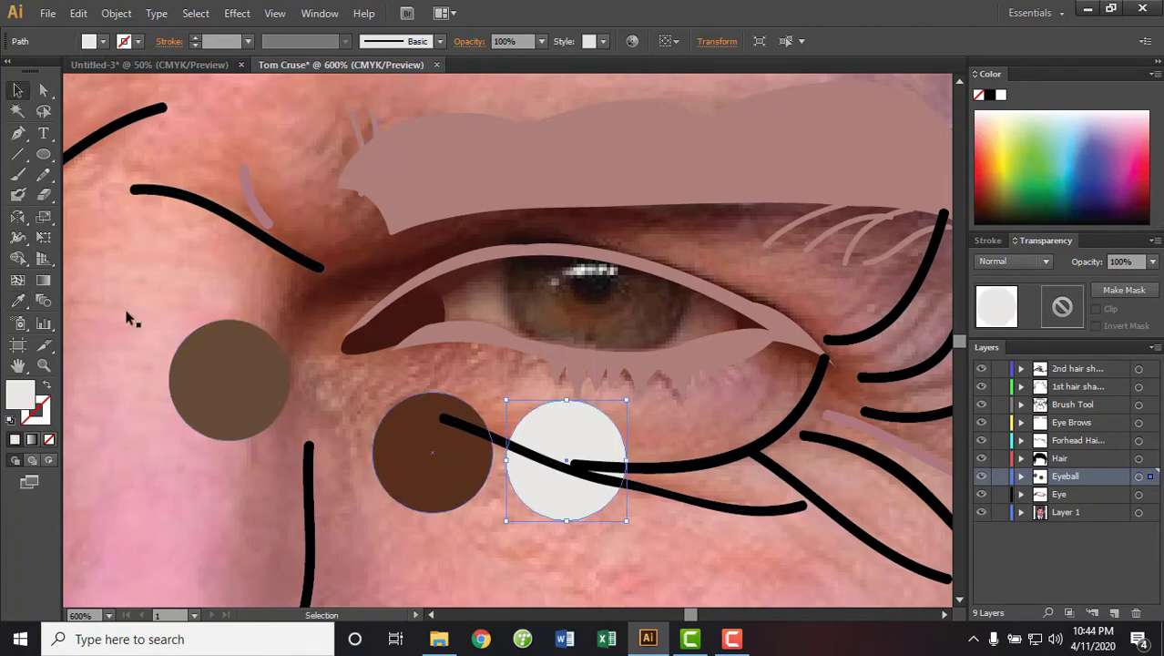
pyautogui.click(18, 301)
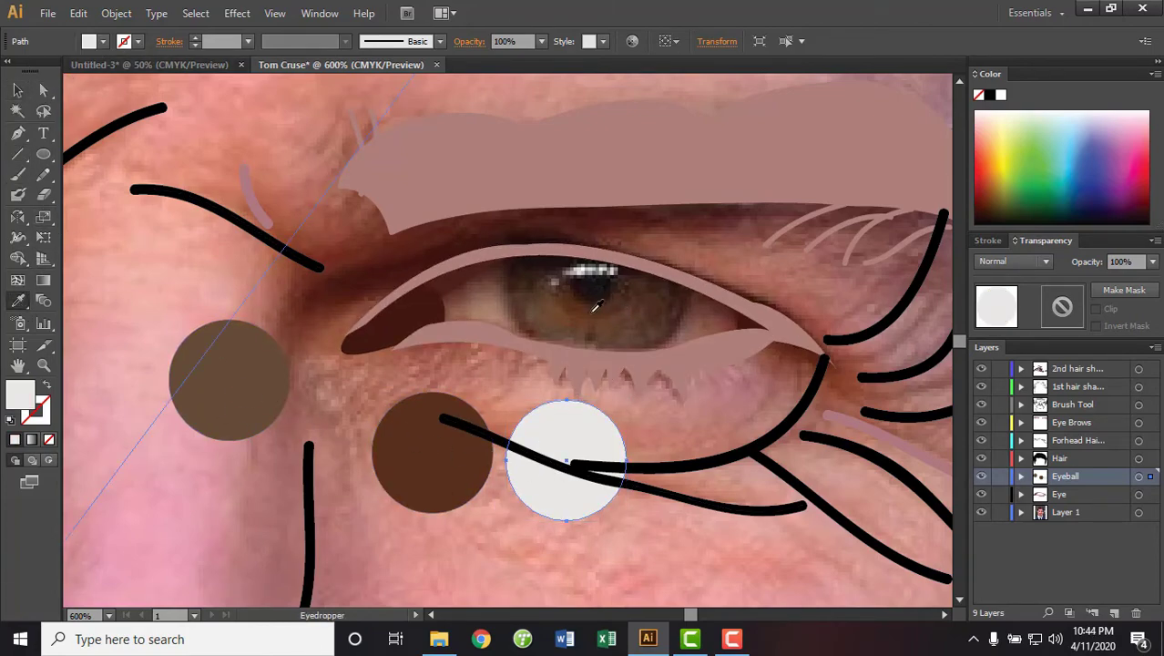
pyautogui.click(592, 310)
pyautogui.click(590, 316)
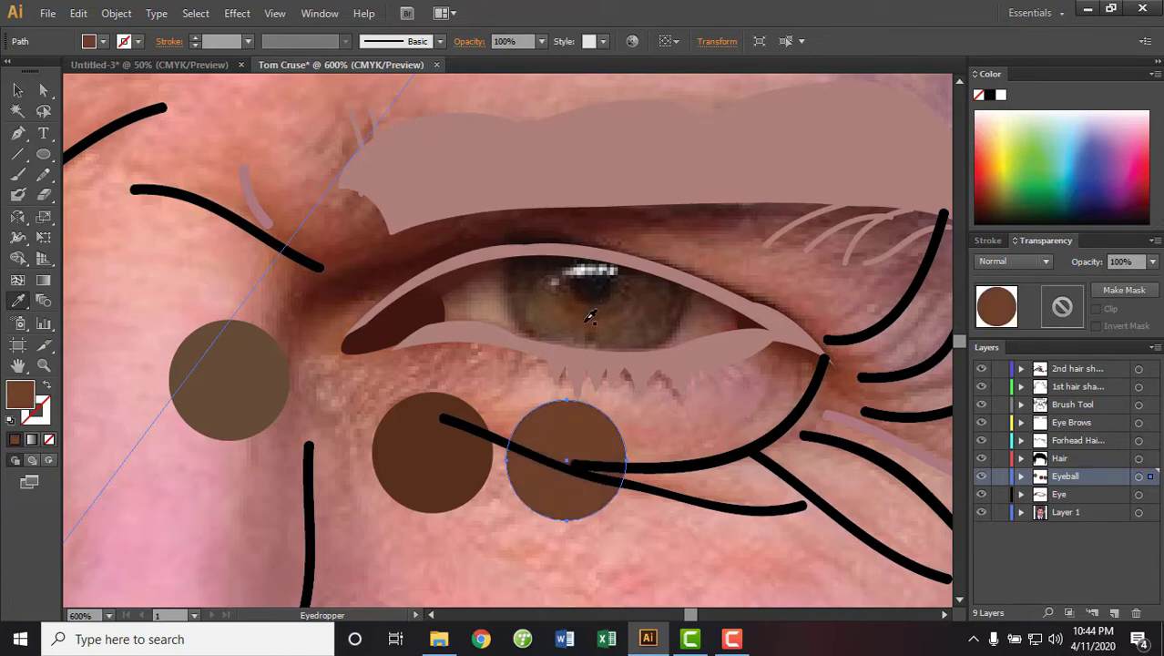
pyautogui.click(591, 299)
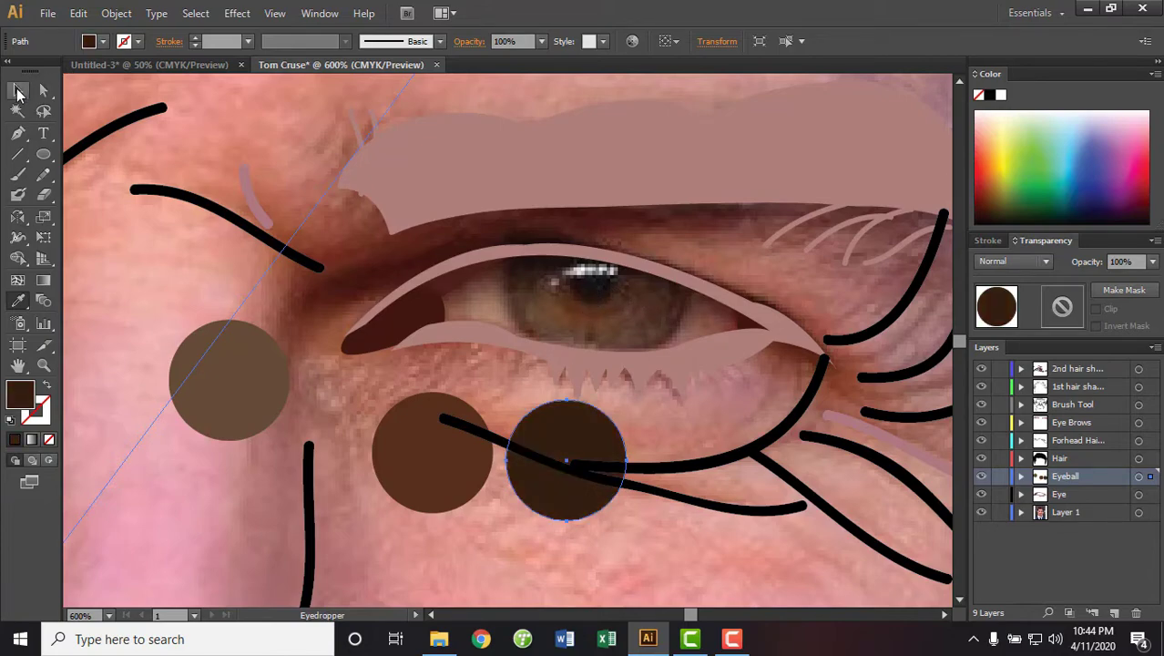
# Move and shrink the medium-brown circle inside the light-brown one
pyautogui.click(18, 94)
pyautogui.click(228, 378)
pyautogui.moveTo(433, 455); pyautogui.dragTo(371, 416)
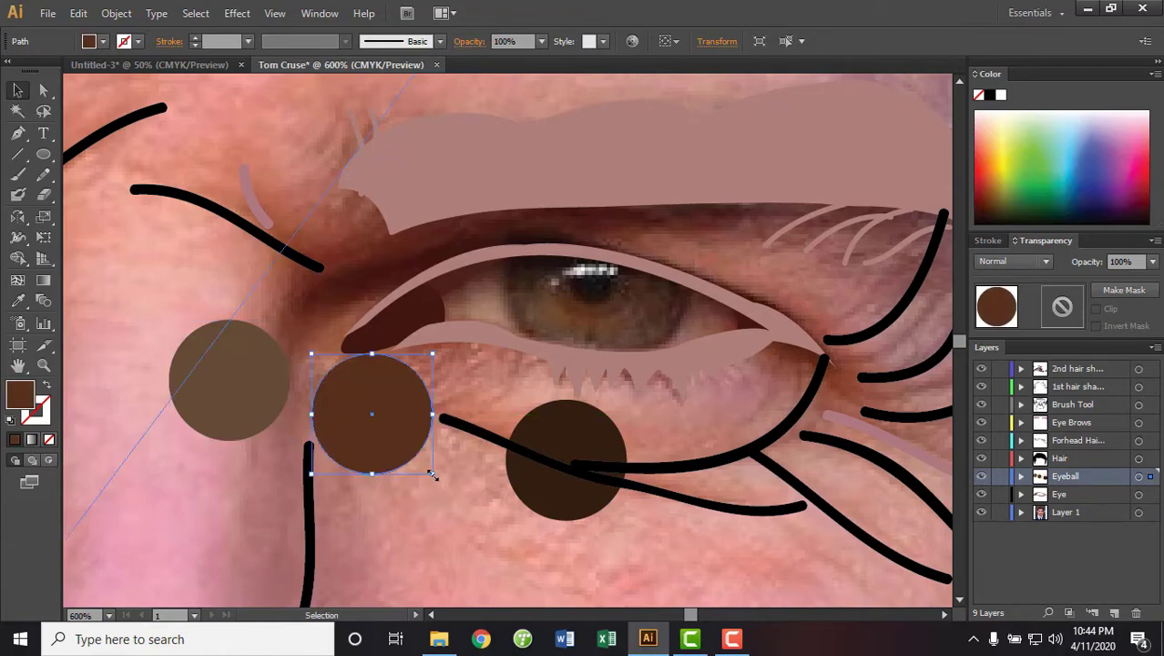
pyautogui.moveTo(433, 474); pyautogui.dragTo(248, 398)
# Shrink the dark-brown circle into the light one and paste a pupil-sized copy
pyautogui.click(563, 508)
pyautogui.moveTo(625, 519)
pyautogui.mouseDown()
pyautogui.moveTo(566, 460)
pyautogui.moveTo(239, 383)
pyautogui.mouseUp()
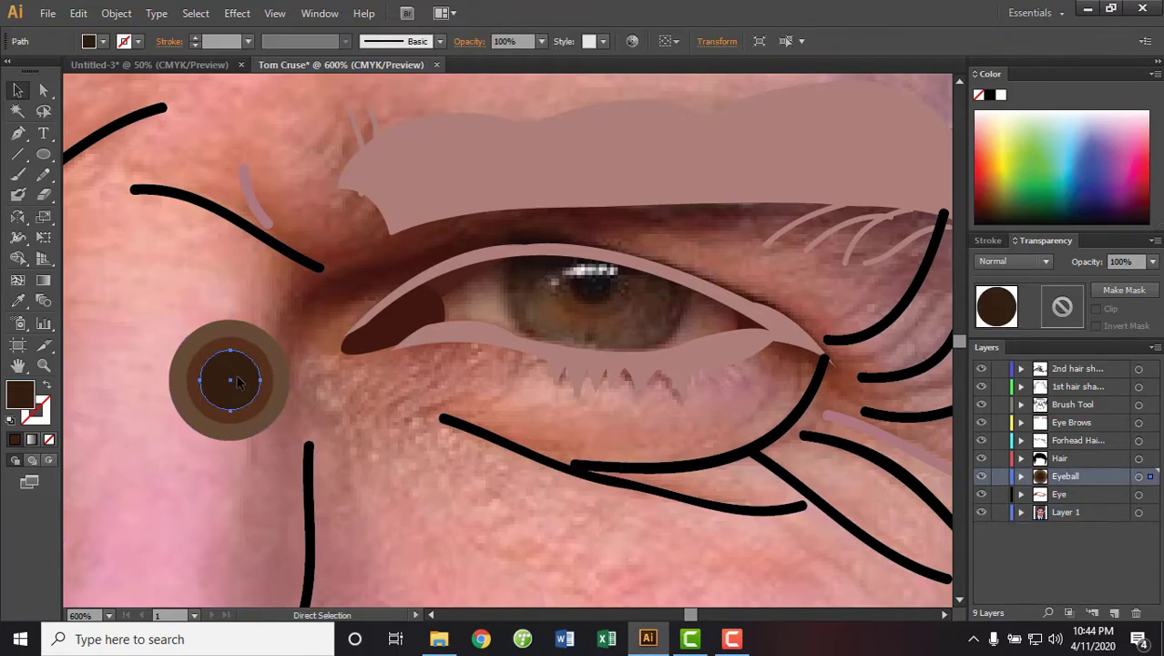
pyautogui.hotkey('ctrl', 'v')
pyautogui.moveTo(537, 370)
pyautogui.mouseDown()
pyautogui.moveTo(522, 354)
pyautogui.moveTo(229, 381)
pyautogui.mouseUp()
# Fill the pupil circle black (#000000) and deselect the finished iris
pyautogui.doubleClick(20, 395)
pyautogui.write('000000')
pyautogui.click(1038, 153)
pyautogui.click(386, 469)
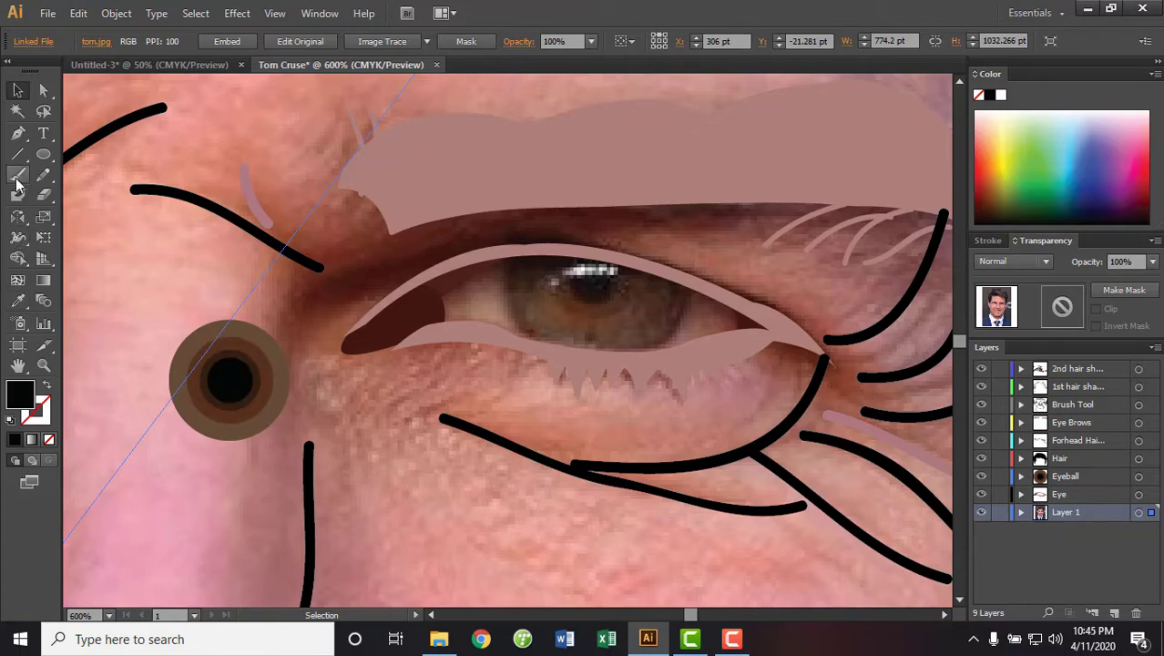
pyautogui.click(20, 135)
# Zoom in on the iris and draw a crescent highlight along its left edge with the Pen tool
pyautogui.press('v')
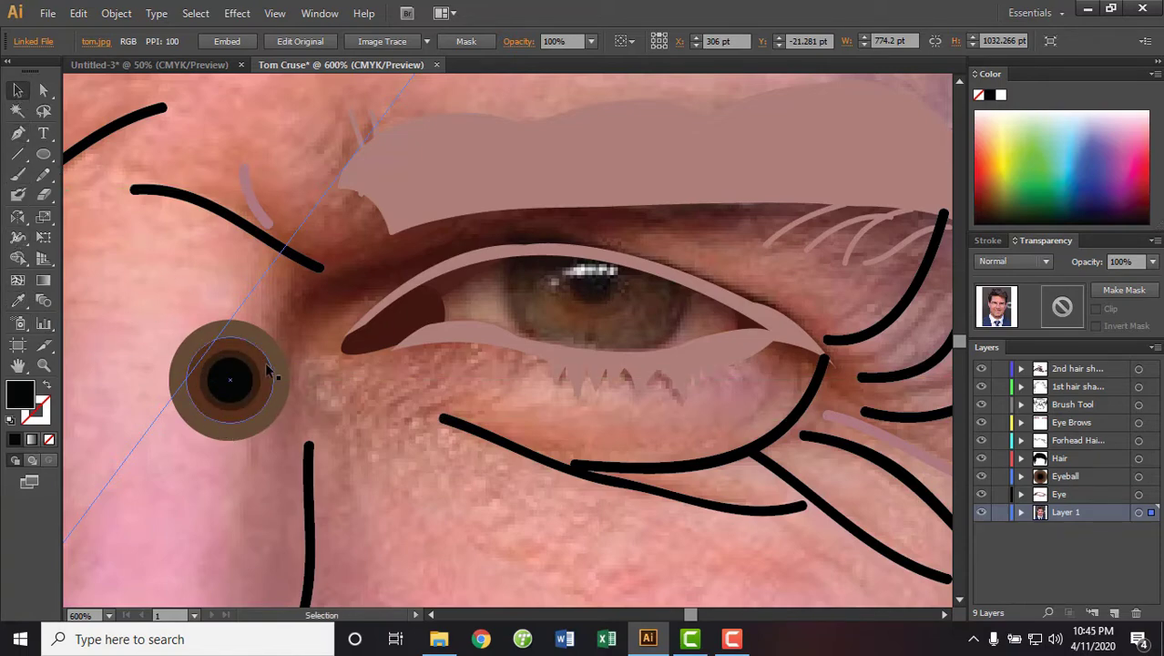
pyautogui.click(235, 412)
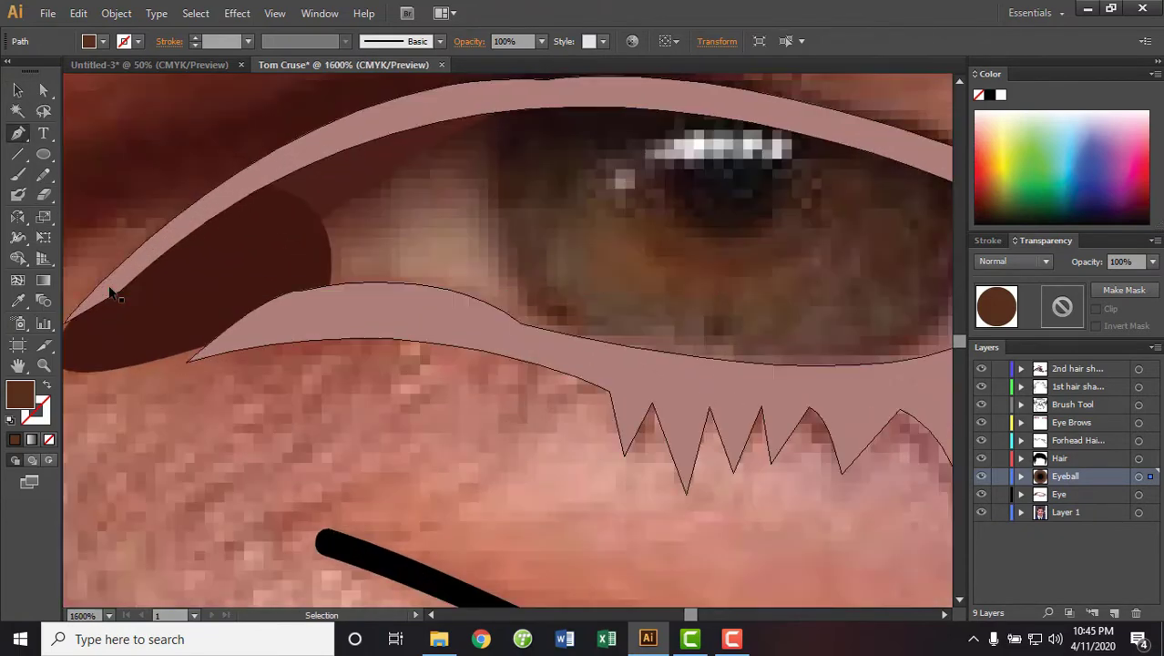
pyautogui.hotkey('ctrl', '+')
pyautogui.hotkey('ctrl', '+')
pyautogui.hotkey('ctrl', '+')
pyautogui.press('p')
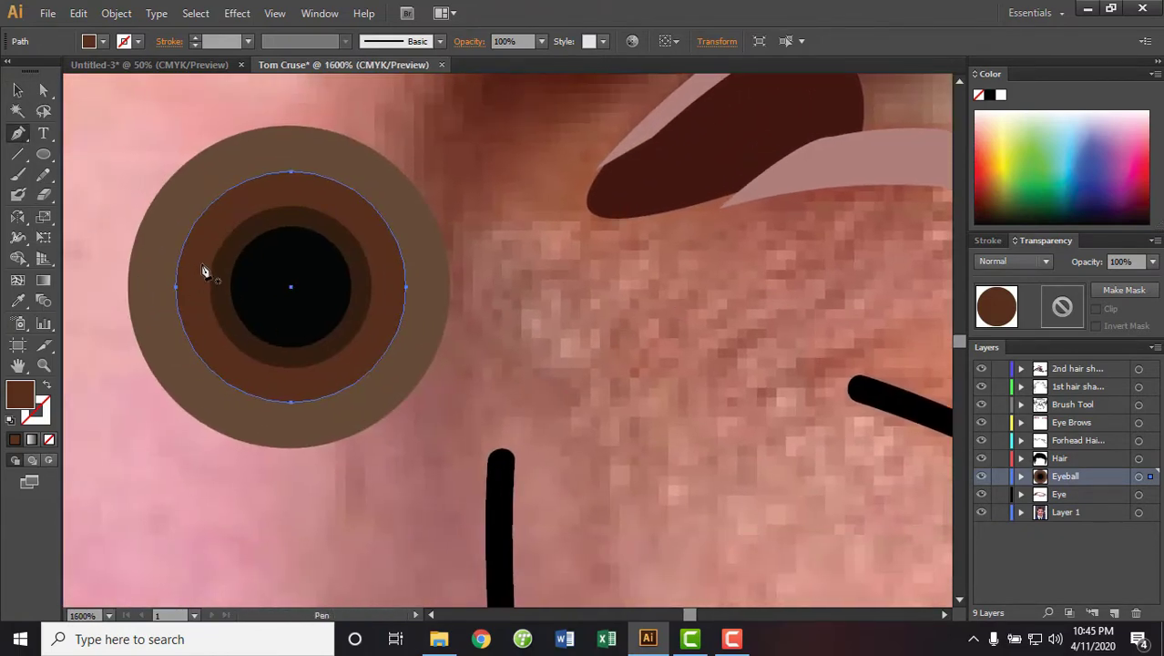
pyautogui.click(184, 257)
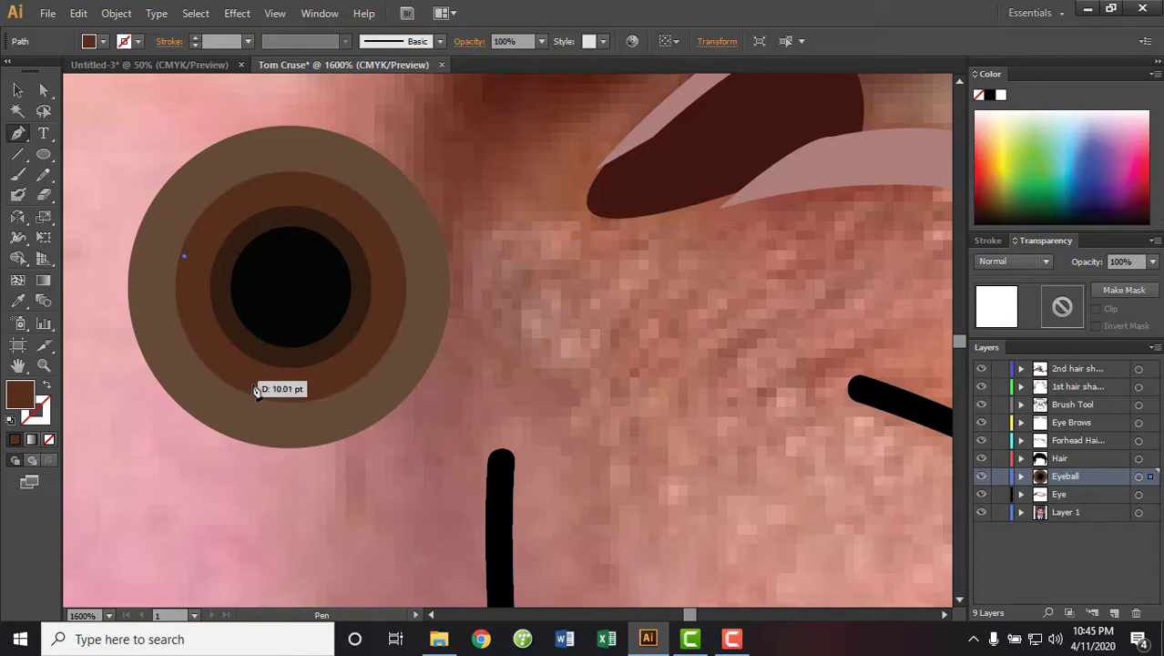
pyautogui.moveTo(256, 389)
pyautogui.mouseDown()
pyautogui.moveTo(338, 442)
pyautogui.moveTo(318, 424)
pyautogui.mouseUp()
pyautogui.click(256, 389)
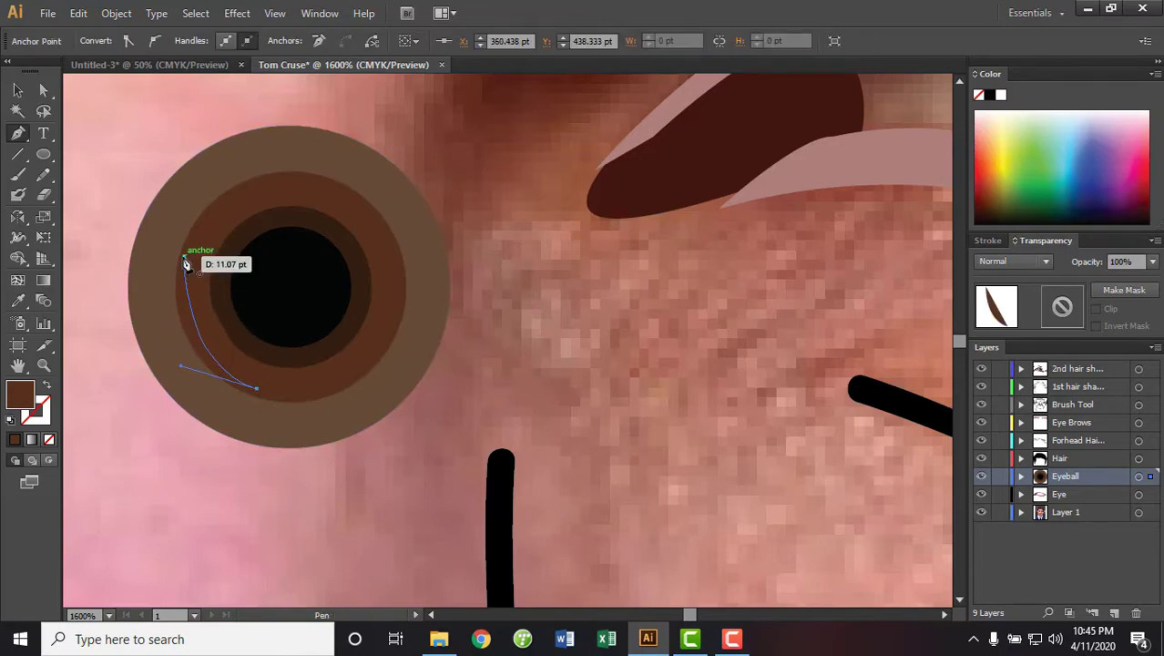
pyautogui.moveTo(184, 257)
pyautogui.mouseDown()
pyautogui.moveTo(227, 177)
pyautogui.moveTo(219, 146)
pyautogui.mouseUp()
# Fill the crescent white (#ffffff) and place a resized copy on the iris's right side
pyautogui.doubleClick(20, 393)
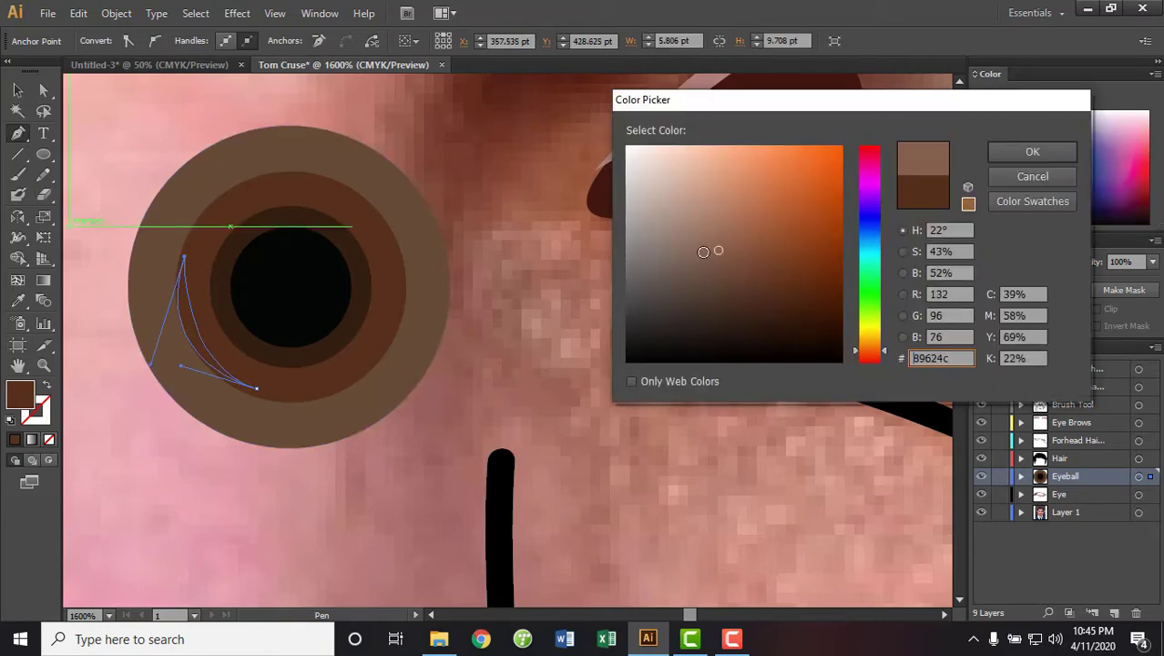
pyautogui.write('ffffff')
pyautogui.click(1032, 151)
pyautogui.press('a')
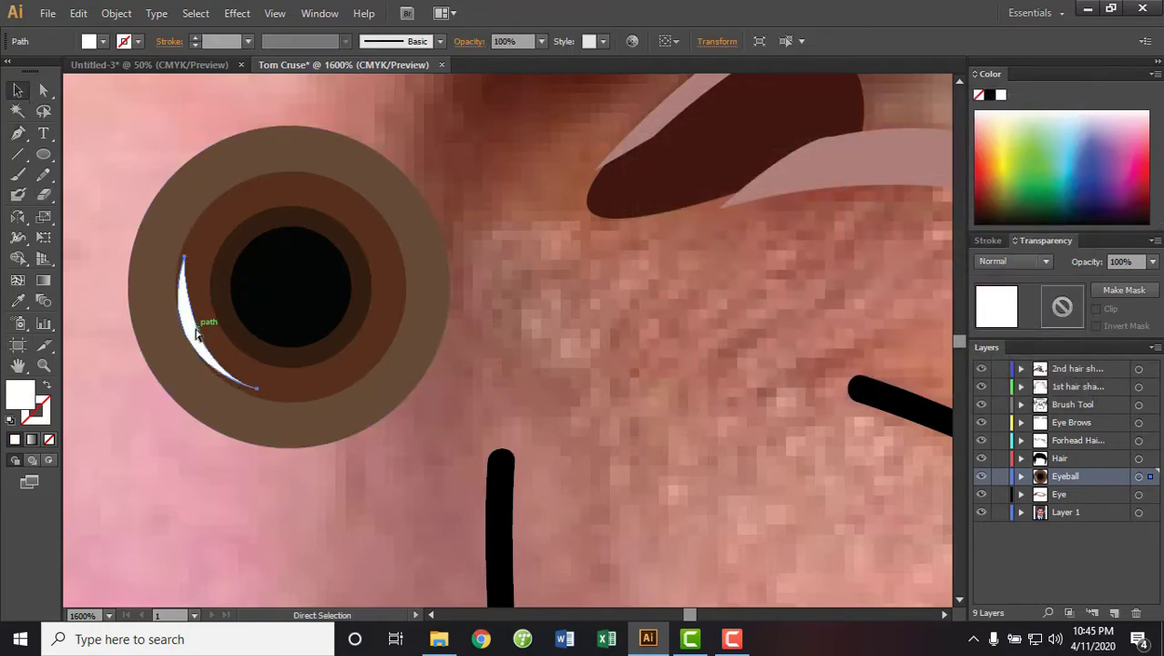
pyautogui.press('v')
pyautogui.moveTo(202, 359)
pyautogui.keyDown('alt'); pyautogui.mouseDown()
pyautogui.moveTo(503, 371)
pyautogui.moveTo(632, 345)
pyautogui.moveTo(391, 272)
pyautogui.mouseUp(); pyautogui.keyUp('alt')
pyautogui.click(475, 337)
pyautogui.click(481, 337)
# Bring the iris back into view and check the inner iris circle's opacity
pyautogui.hscroll(10, 409, 447)
pyautogui.scroll(3, 409, 446)
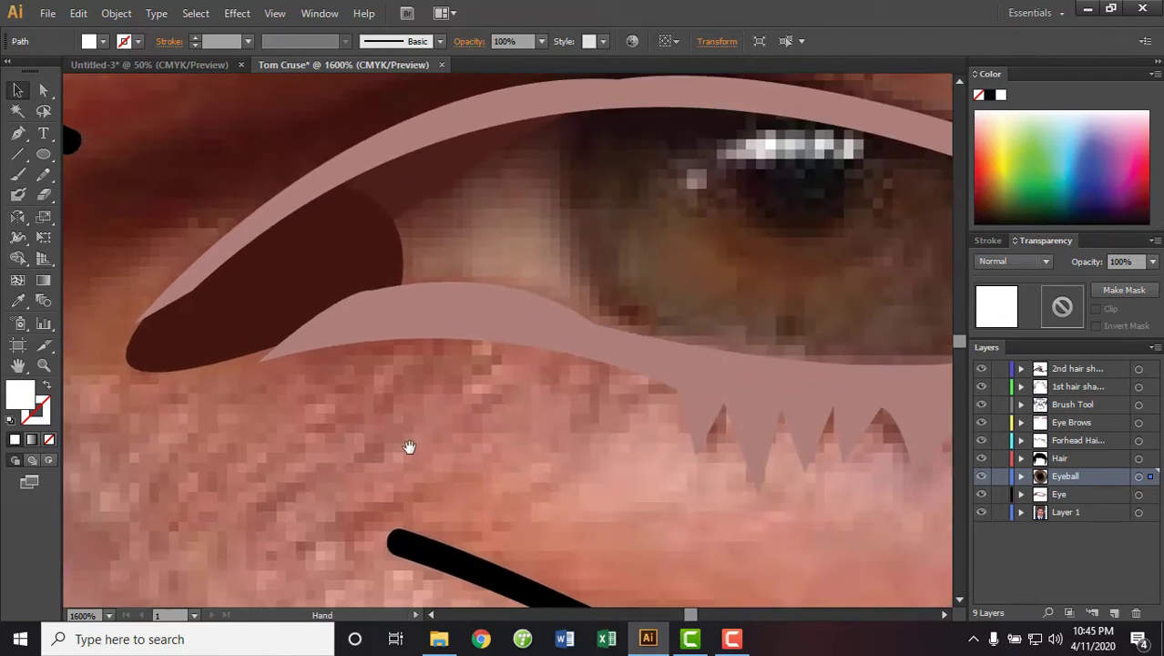
pyautogui.moveTo(409, 446); pyautogui.dragTo(777, 372)
pyautogui.hscroll(-5, 511, 364)
pyautogui.click(526, 355)
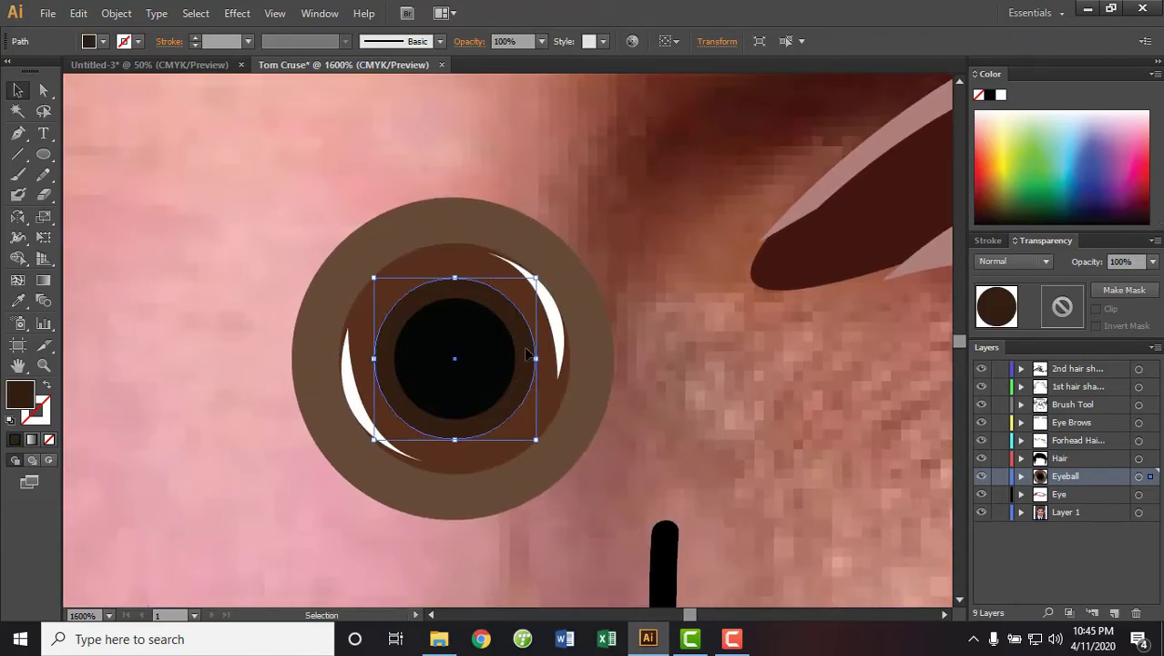
pyautogui.click(1152, 261)
pyautogui.click(669, 443)
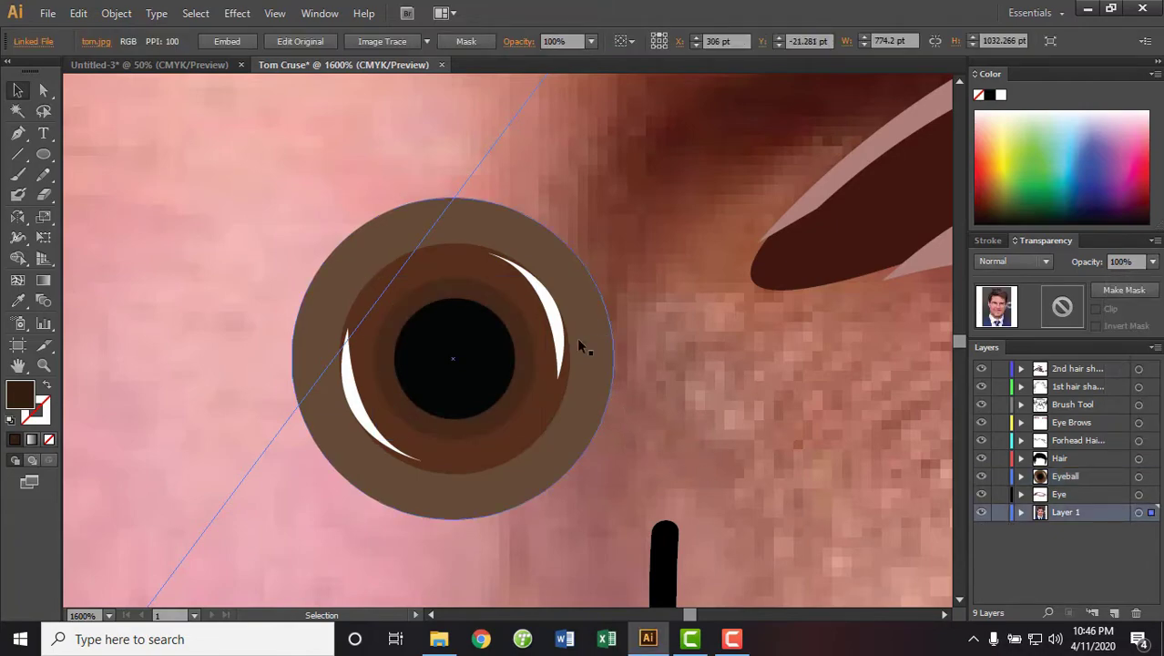
# Draw a small near-white glint ellipse inside the black pupil
pyautogui.hscroll(5, 455, 395)
pyautogui.scroll(3, 436, 471)
pyautogui.scroll(-3, 436, 471)
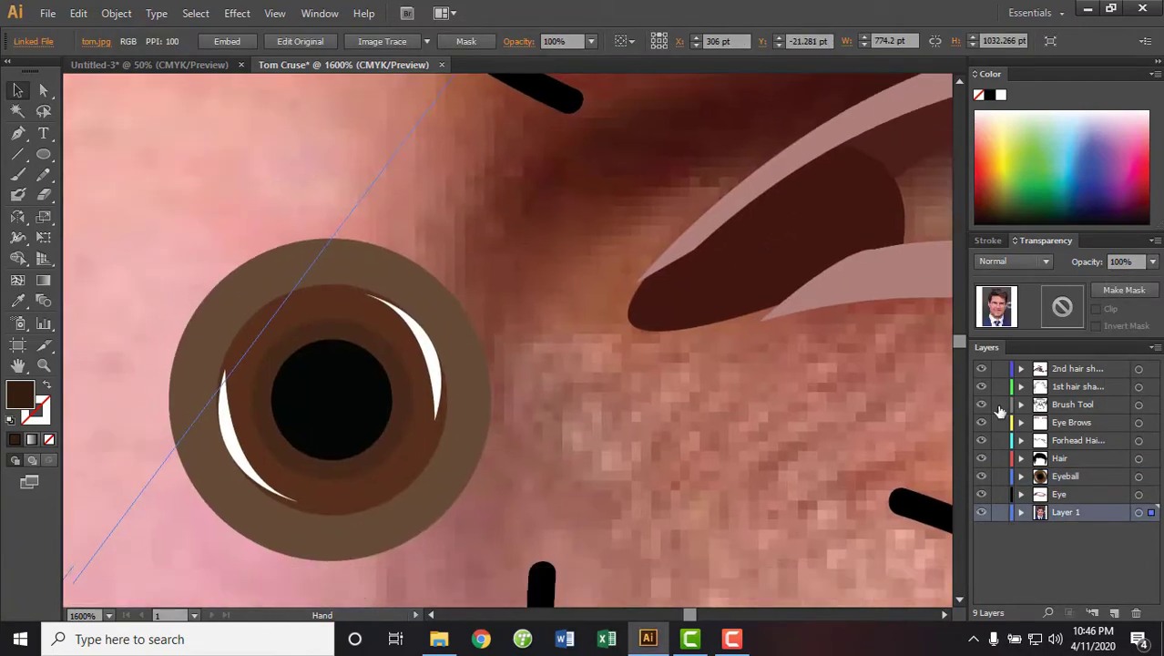
pyautogui.hscroll(-3, 538, 292)
pyautogui.scroll(-2, 537, 291)
pyautogui.click(373, 364)
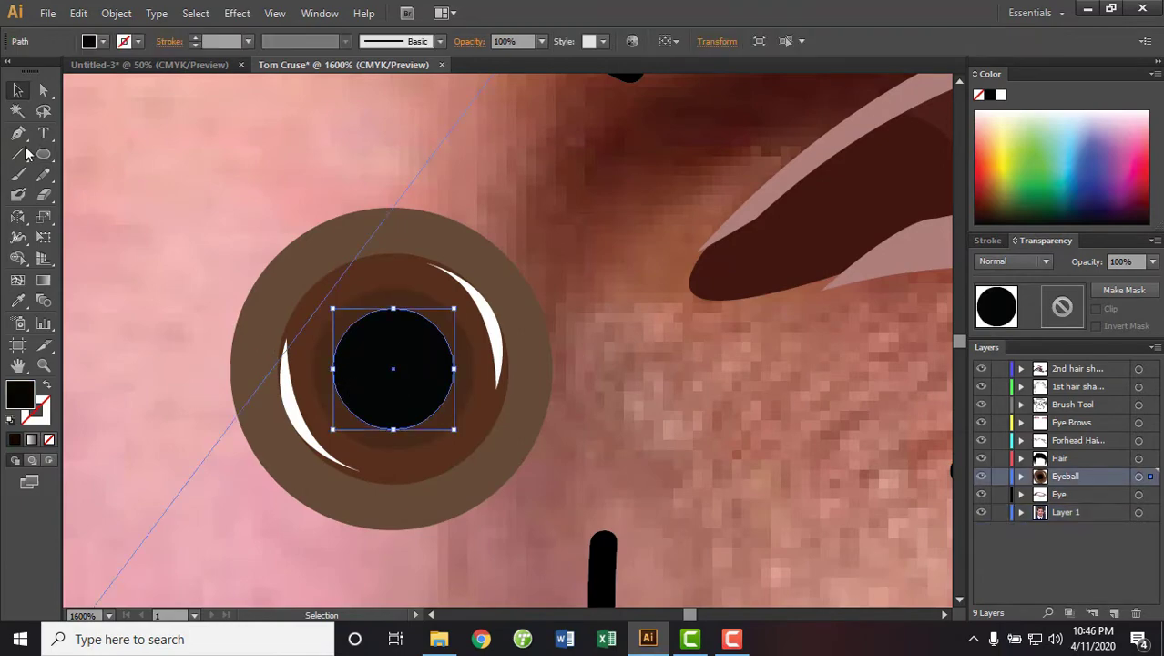
pyautogui.press('l')
pyautogui.moveTo(401, 323); pyautogui.dragTo(421, 335)
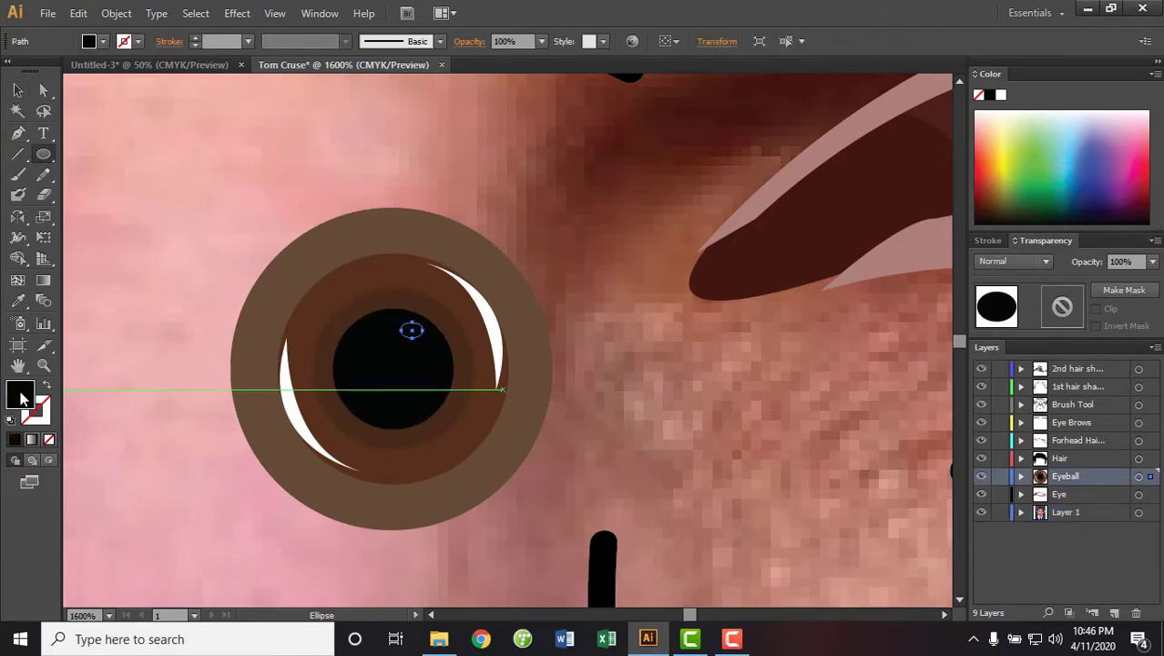
pyautogui.doubleClick(18, 391)
pyautogui.click(629, 156)
pyautogui.click(1032, 152)
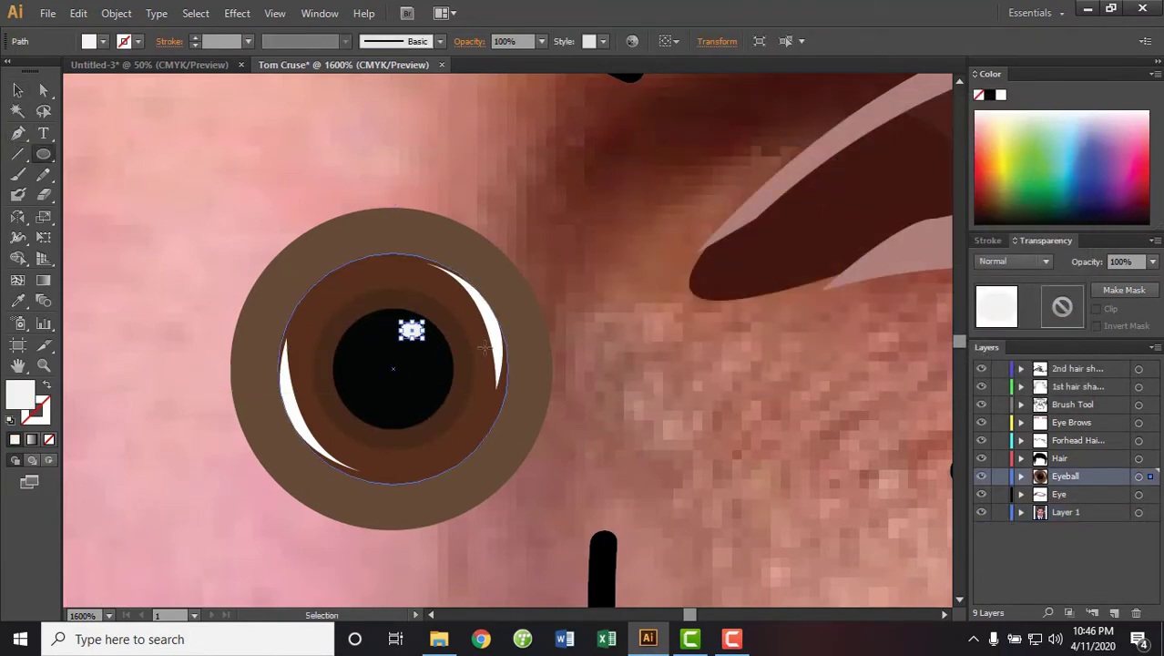
# Add a second pupil glint, position both, and stretch the lower one into a tall oval
pyautogui.moveTo(495, 334)
pyautogui.mouseDown()
pyautogui.moveTo(519, 352)
pyautogui.moveTo(370, 330)
pyautogui.mouseUp()
pyautogui.press('v')
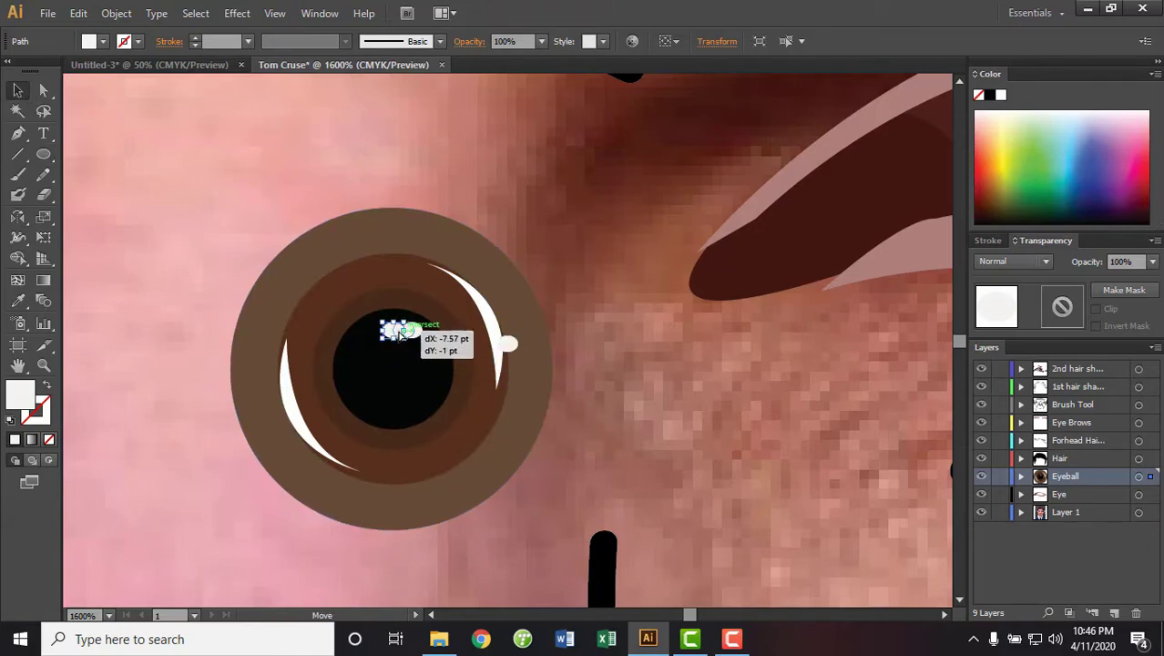
pyautogui.moveTo(512, 353); pyautogui.dragTo(382, 407)
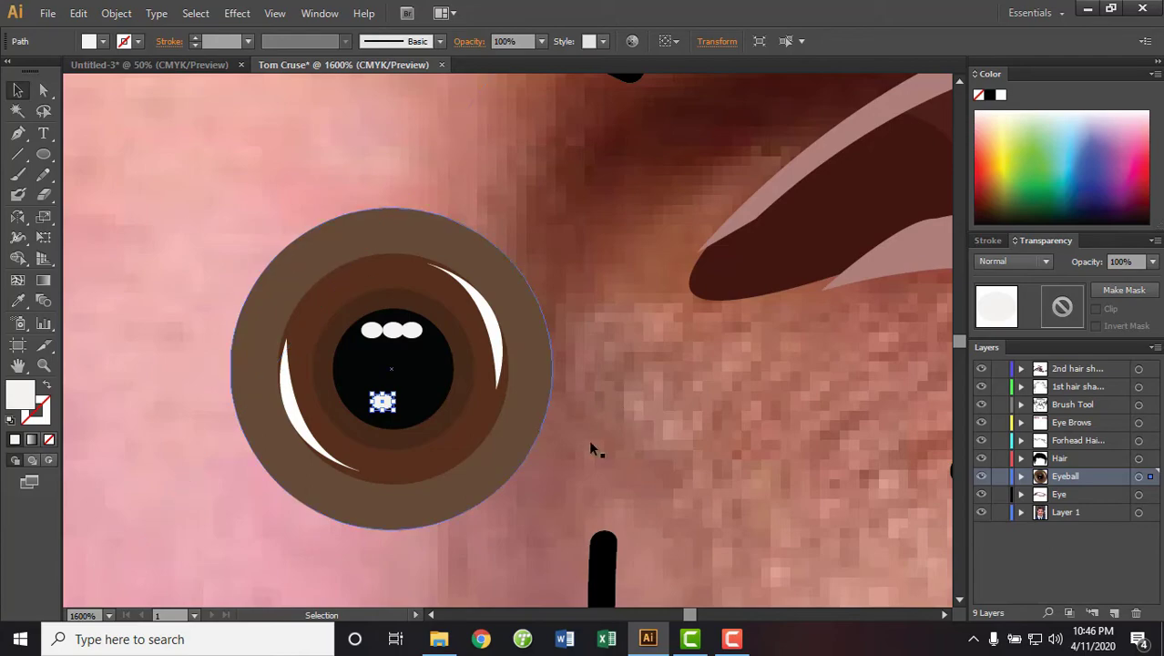
pyautogui.click(714, 470)
pyautogui.moveTo(714, 470)
pyautogui.mouseDown()
pyautogui.moveTo(448, 456)
pyautogui.moveTo(756, 382)
pyautogui.mouseUp()
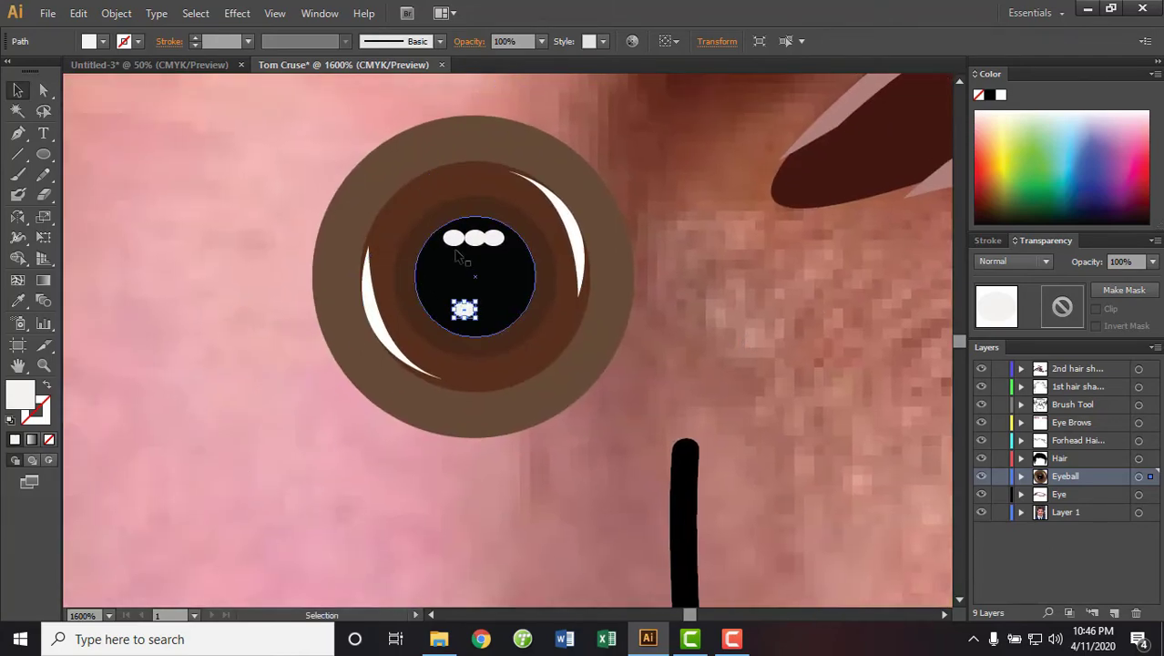
pyautogui.moveTo(477, 240); pyautogui.dragTo(519, 254)
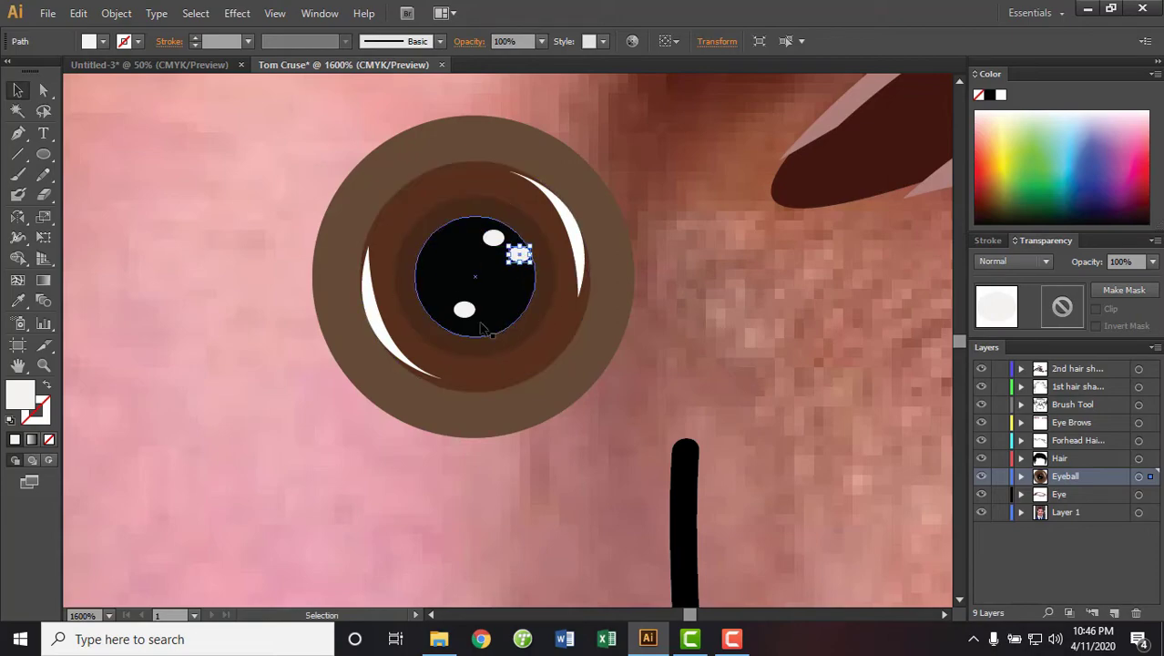
pyautogui.click(465, 310)
pyautogui.moveTo(464, 317)
pyautogui.mouseDown()
pyautogui.moveTo(464, 343)
pyautogui.moveTo(482, 324)
pyautogui.mouseUp()
pyautogui.click(787, 472)
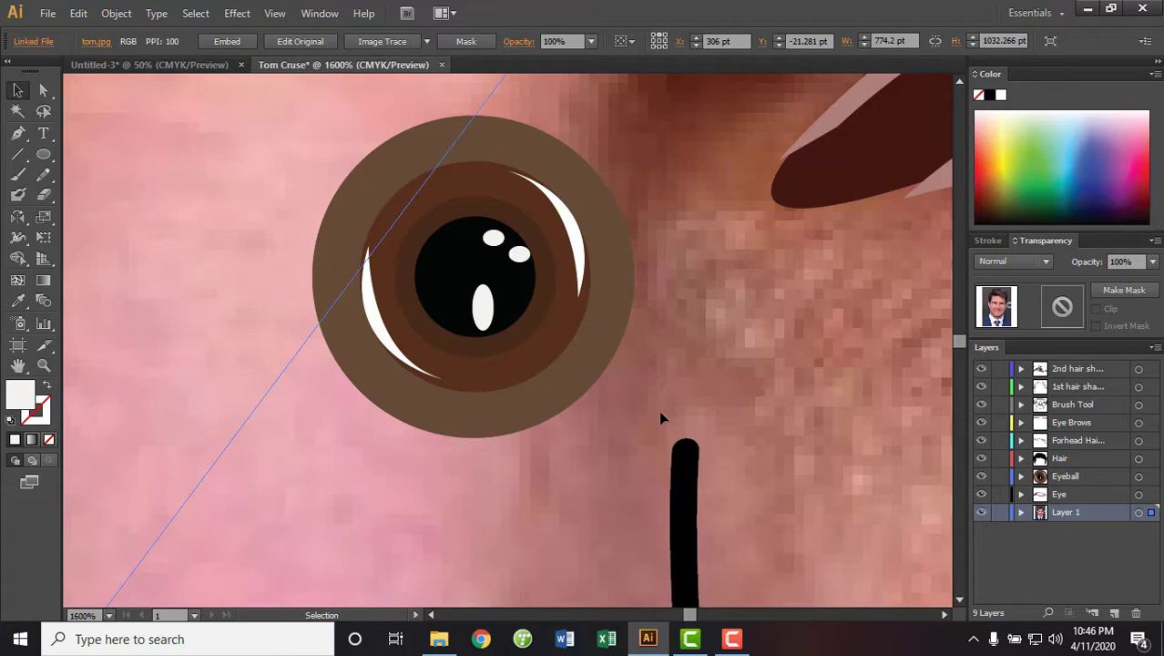
# Enlarge the whole eyeball artwork and move it over the photo's eye
pyautogui.click(1139, 477)
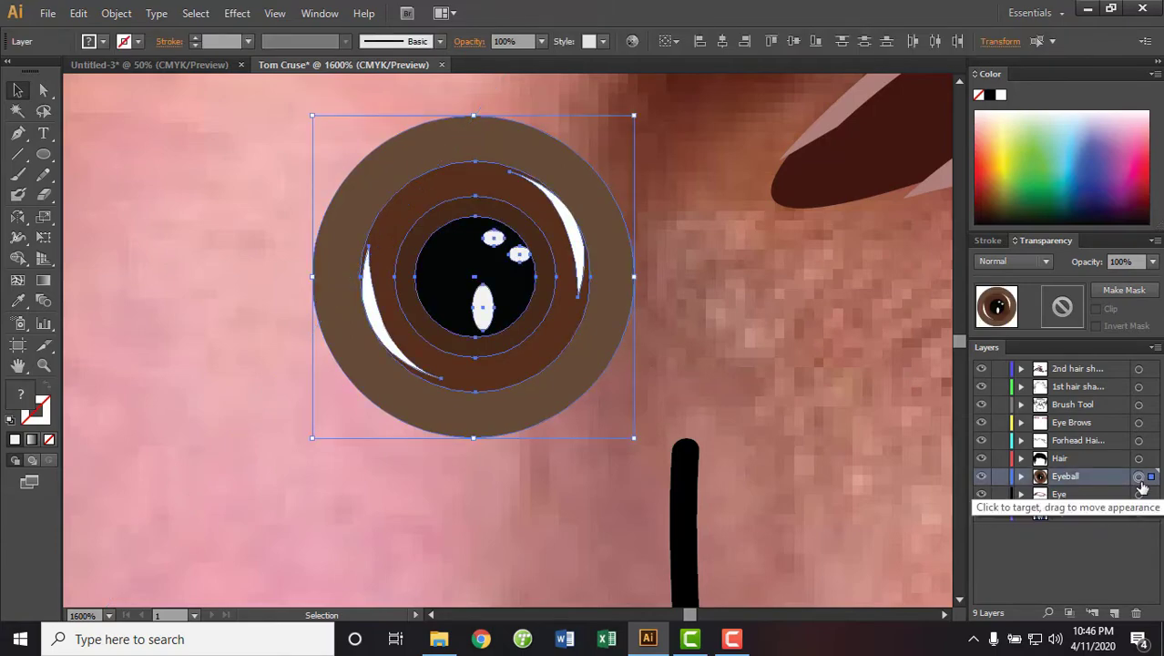
pyautogui.hotkey('ctrl', '-')
pyautogui.hotkey('ctrl', '-')
pyautogui.hotkey('ctrl', '-')
pyautogui.press('v')
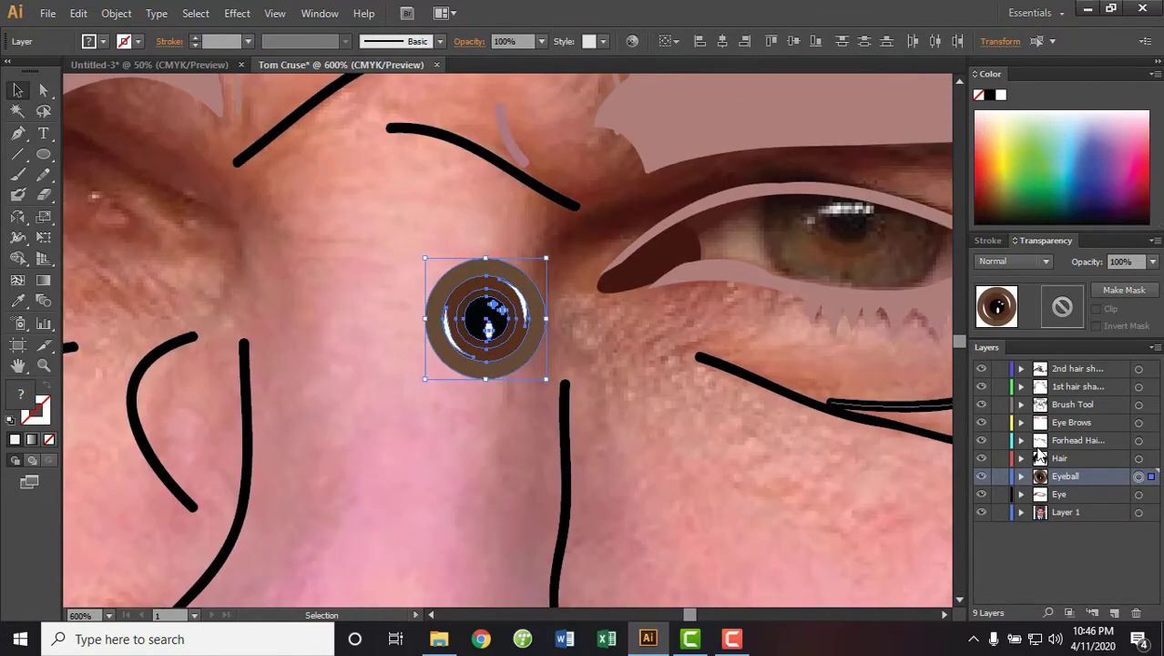
pyautogui.click(1021, 493)
pyautogui.scroll(-1, 990, 580)
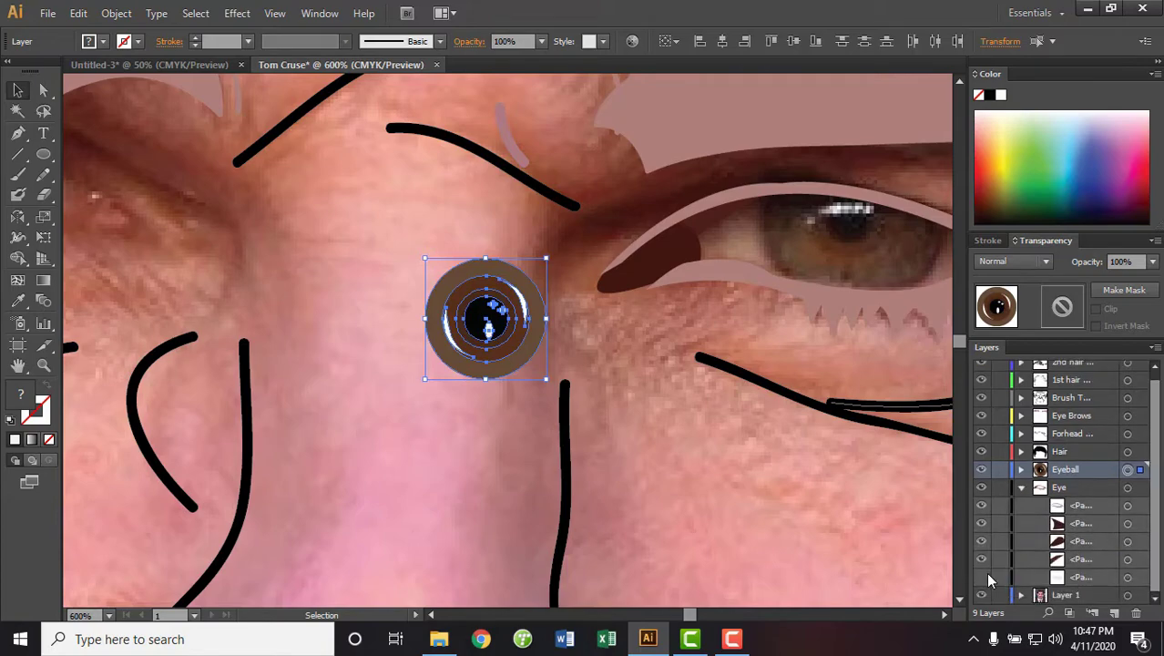
pyautogui.moveTo(448, 312); pyautogui.dragTo(508, 270)
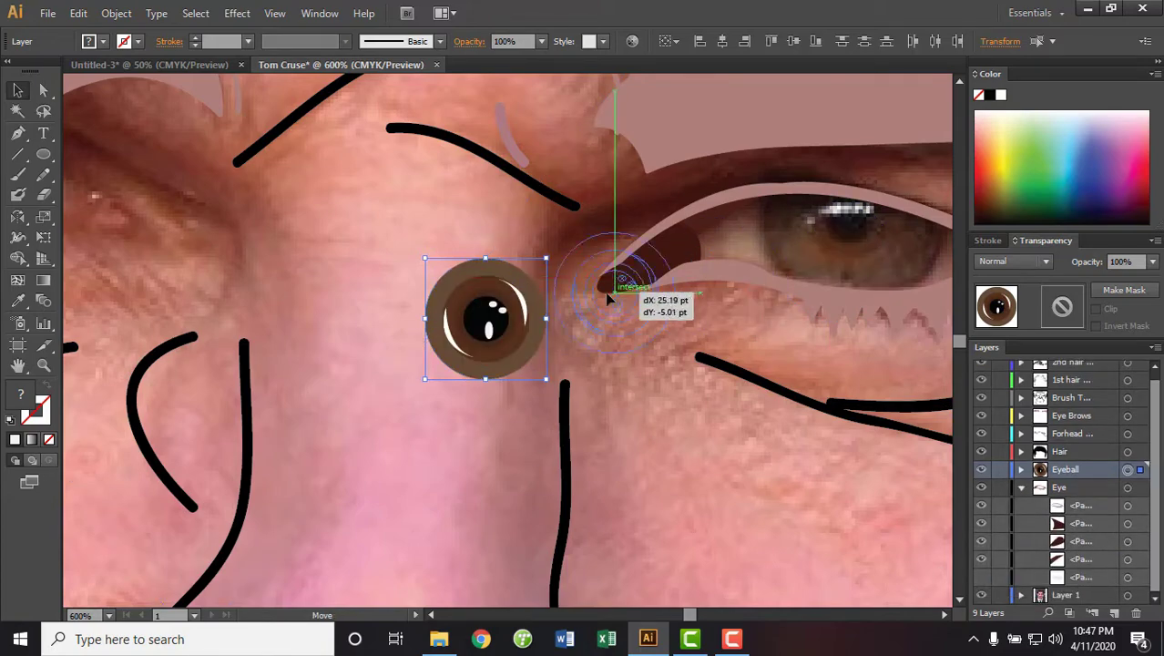
pyautogui.moveTo(605, 336); pyautogui.dragTo(649, 366)
pyautogui.moveTo(583, 260); pyautogui.dragTo(878, 252)
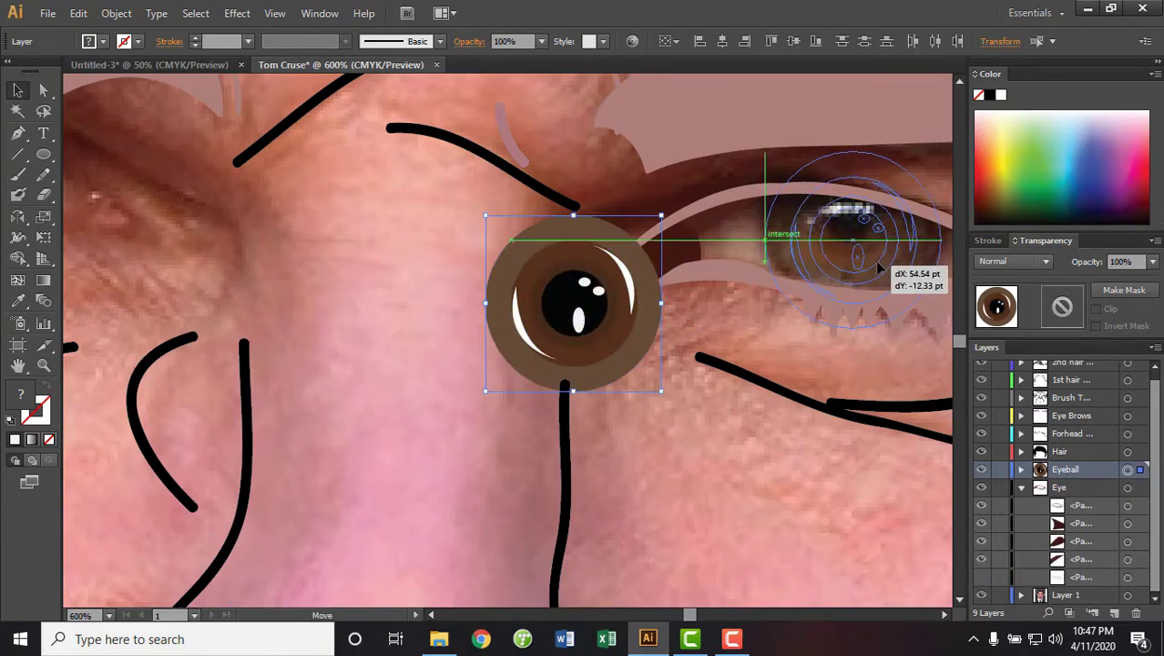
pyautogui.moveTo(769, 418); pyautogui.dragTo(567, 533)
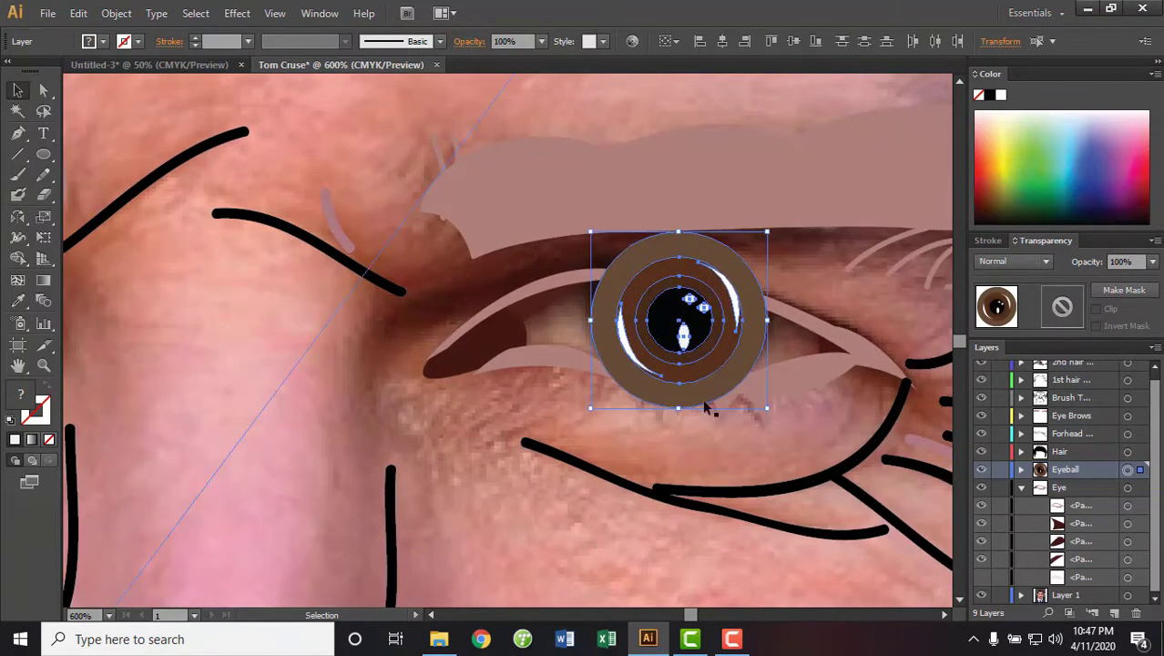
# Erase the eyeball's bottom and top edges along the lower and upper eyelids
pyautogui.click(44, 196)
pyautogui.moveTo(587, 397)
pyautogui.mouseDown()
pyautogui.moveTo(779, 412)
pyautogui.moveTo(605, 392)
pyautogui.mouseUp()
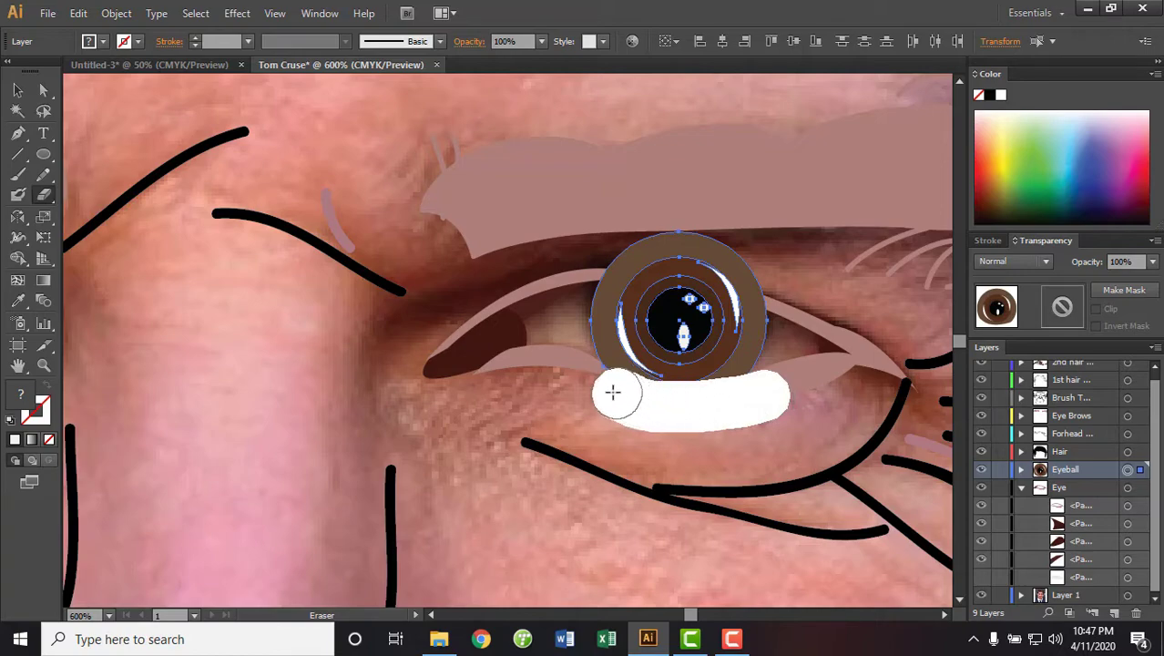
pyautogui.moveTo(769, 269); pyautogui.dragTo(654, 255)
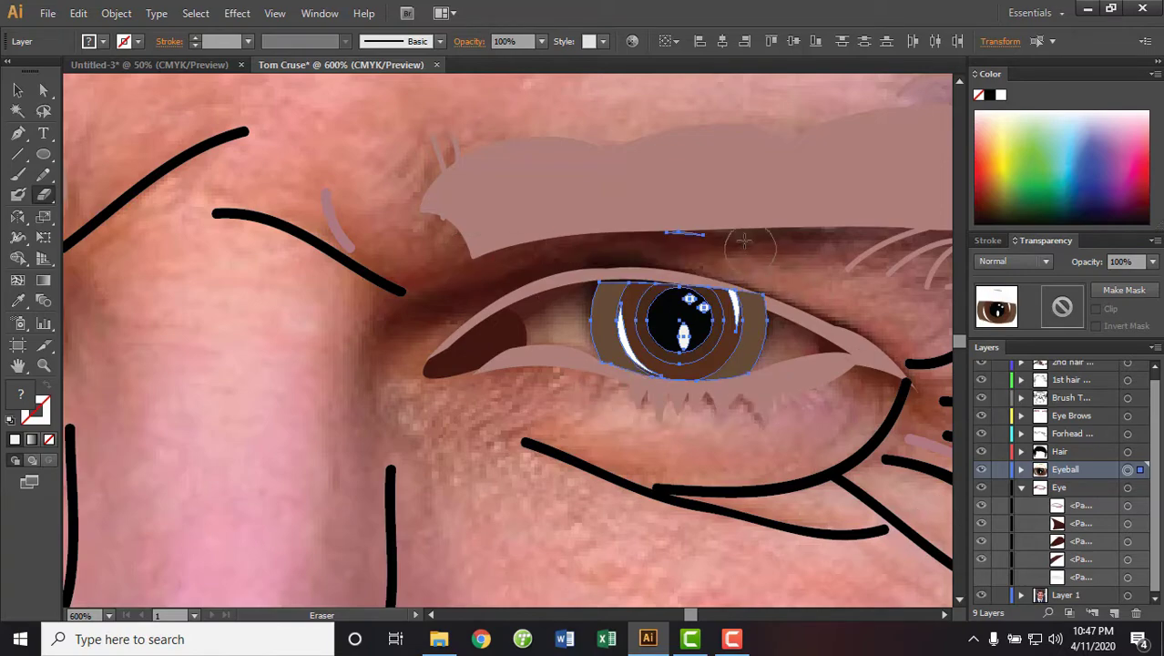
pyautogui.hotkey('ctrl', 'z')
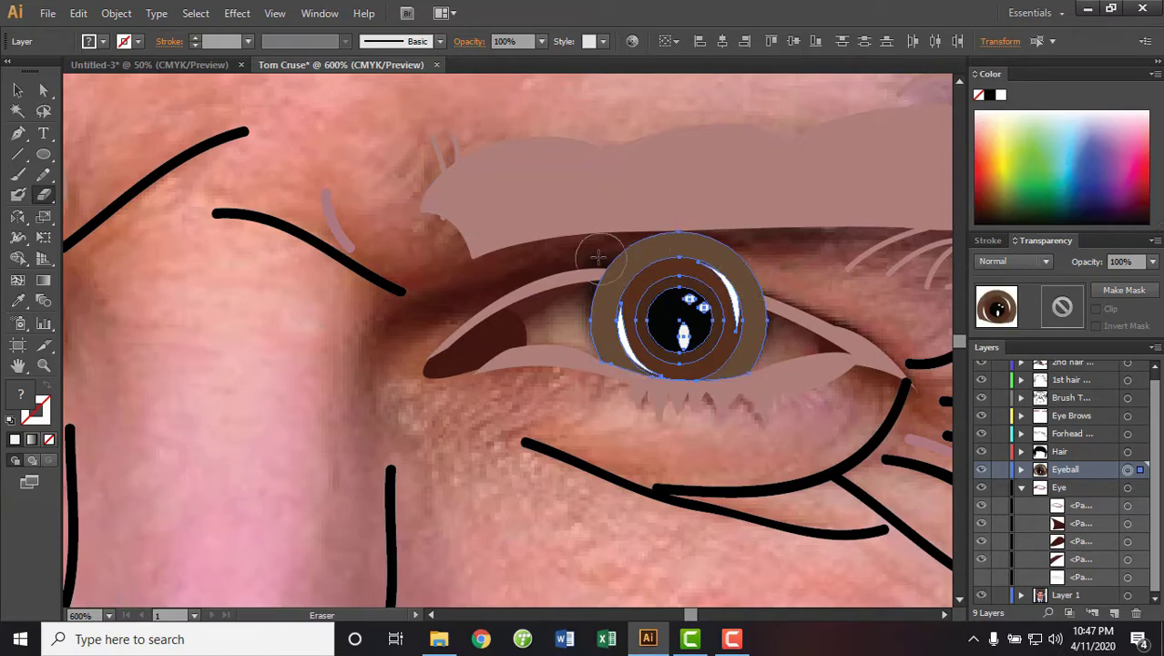
pyautogui.moveTo(596, 247)
pyautogui.mouseDown()
pyautogui.moveTo(757, 266)
pyautogui.moveTo(699, 255)
pyautogui.mouseUp()
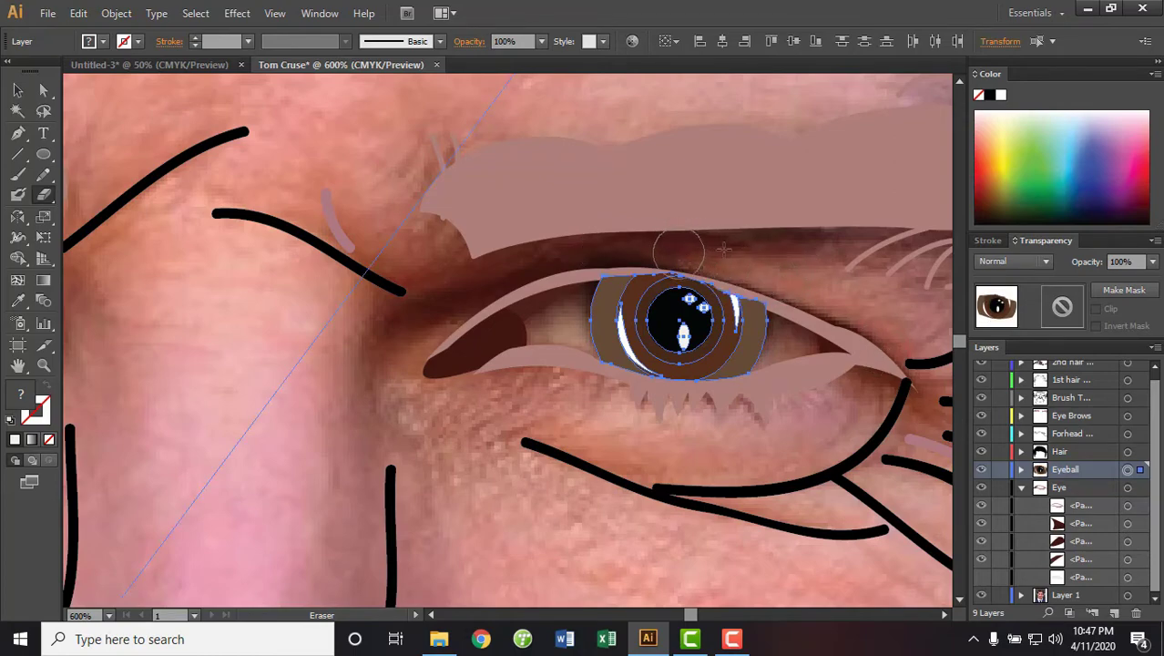
# Make the Eye layer active and select the lower black stroke under the eye
pyautogui.click(1021, 485)
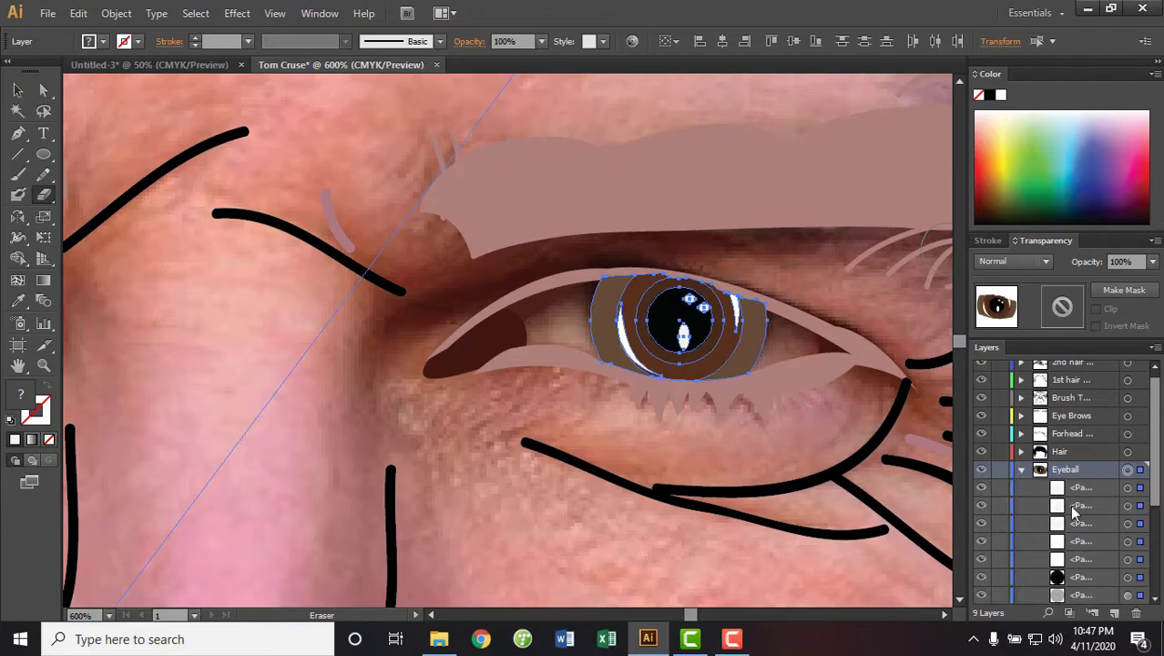
pyautogui.click(1021, 483)
pyautogui.click(1022, 489)
pyautogui.click(1059, 495)
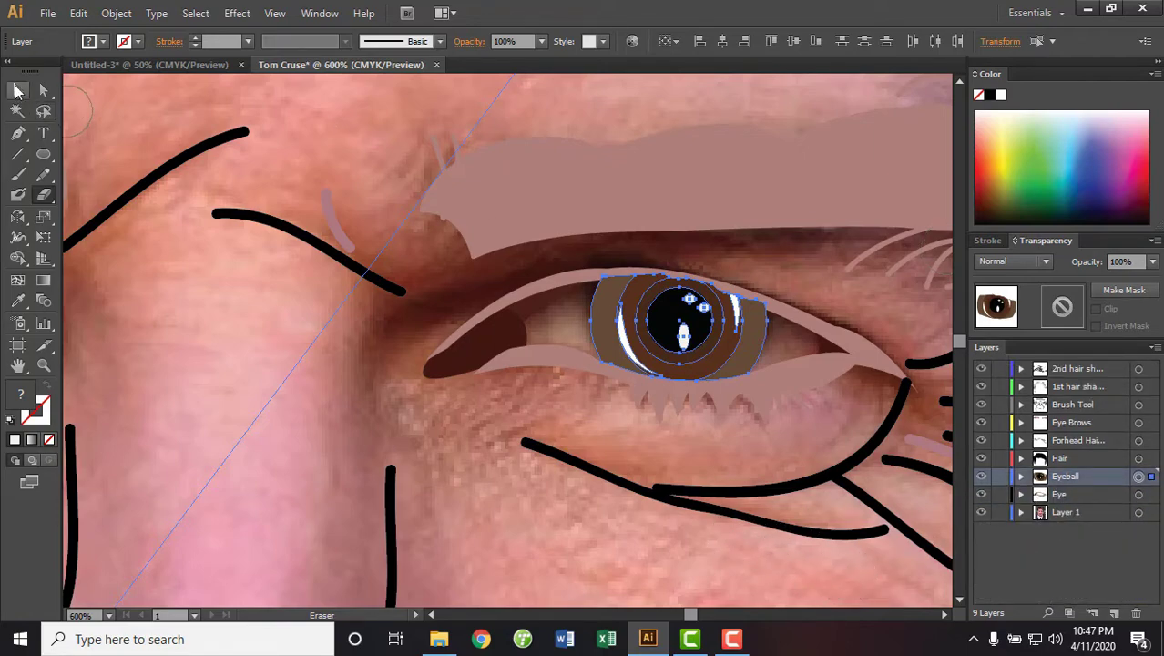
pyautogui.click(18, 91)
pyautogui.click(588, 470)
# Move the Eye layer above Eyeball and select all the eyeball artwork
pyautogui.moveTo(1067, 493); pyautogui.dragTo(1065, 473)
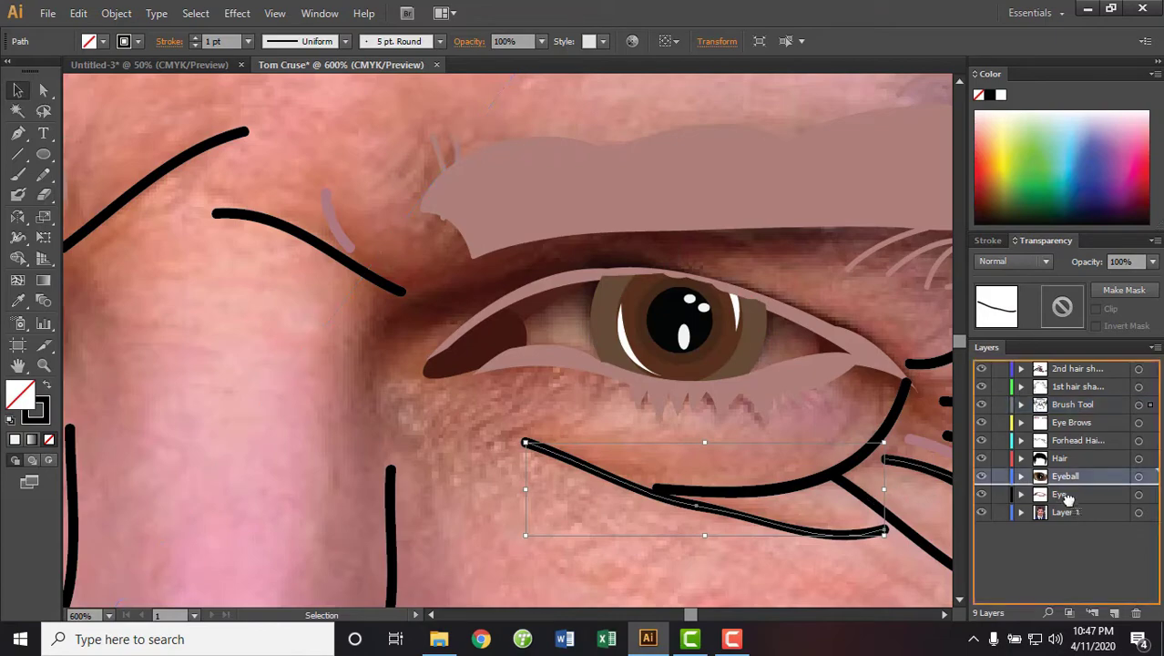
pyautogui.click(550, 528)
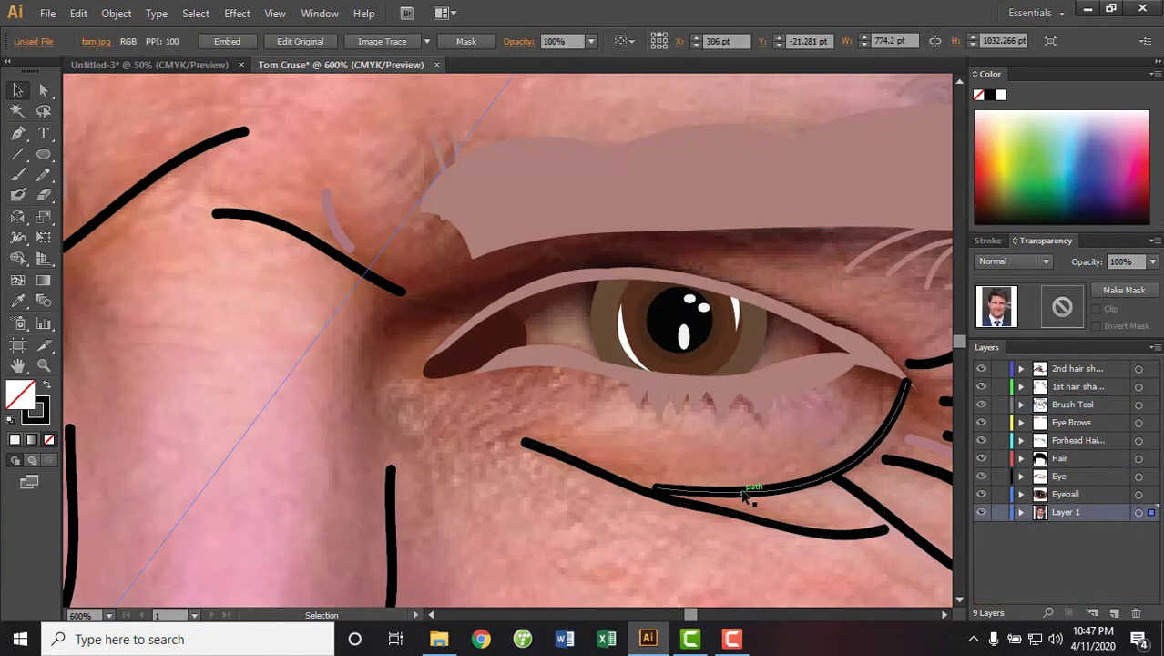
pyautogui.click(1020, 476)
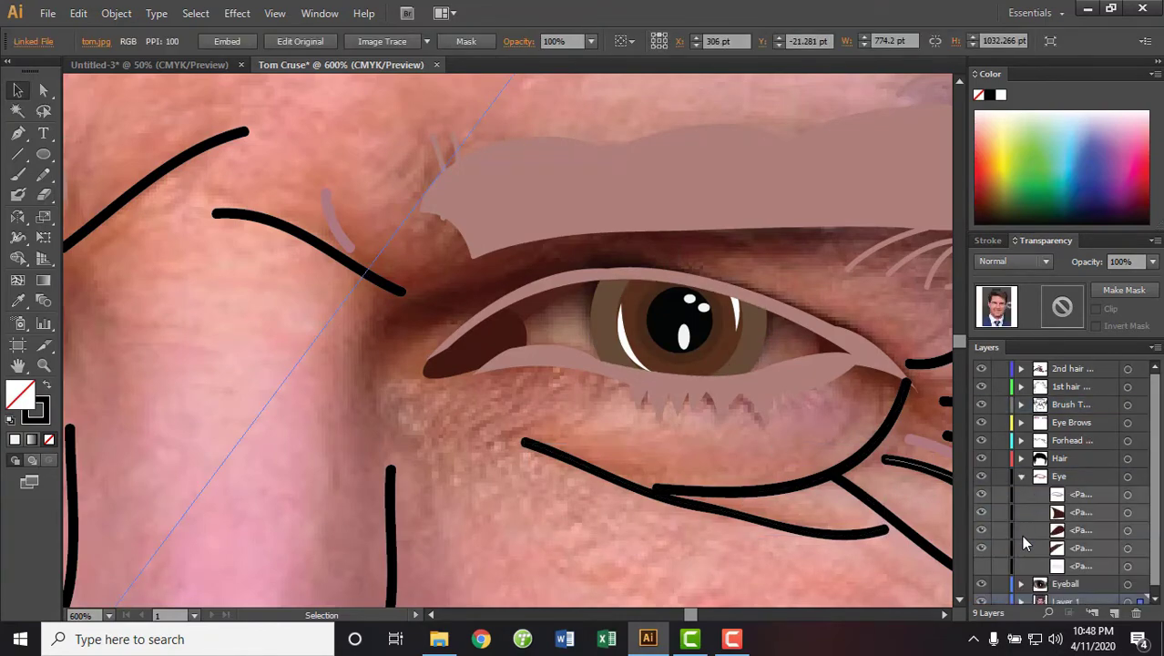
pyautogui.click(981, 566)
pyautogui.scroll(-1, 1019, 577)
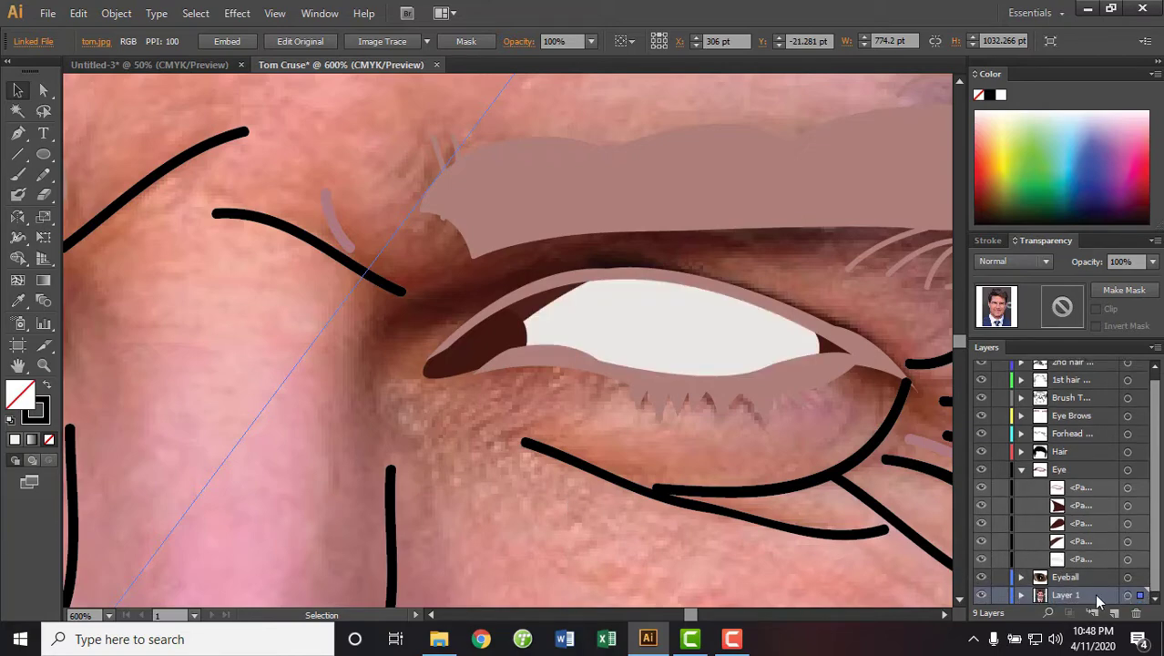
pyautogui.click(1080, 580)
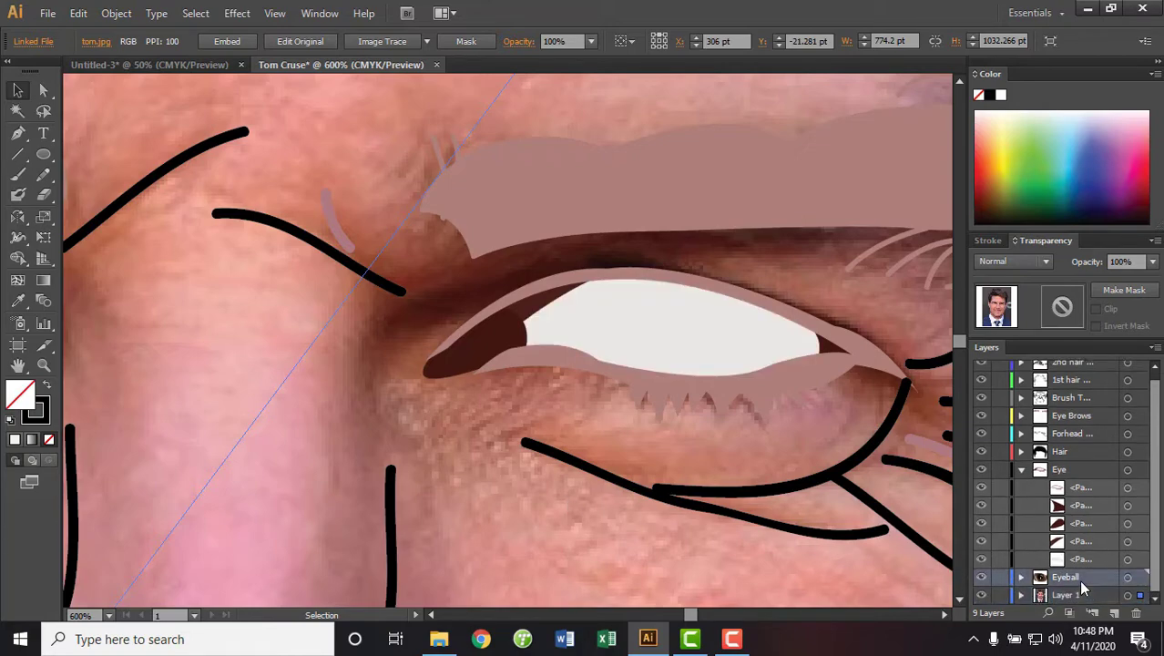
pyautogui.click(1021, 470)
pyautogui.click(1078, 497)
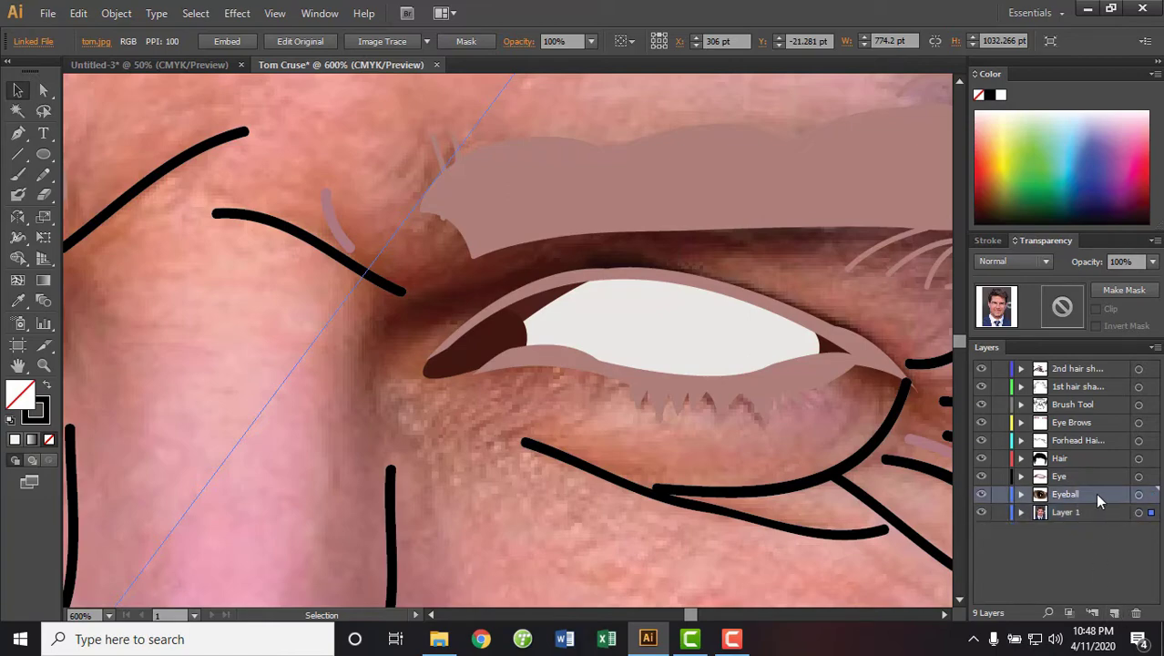
pyautogui.click(1138, 495)
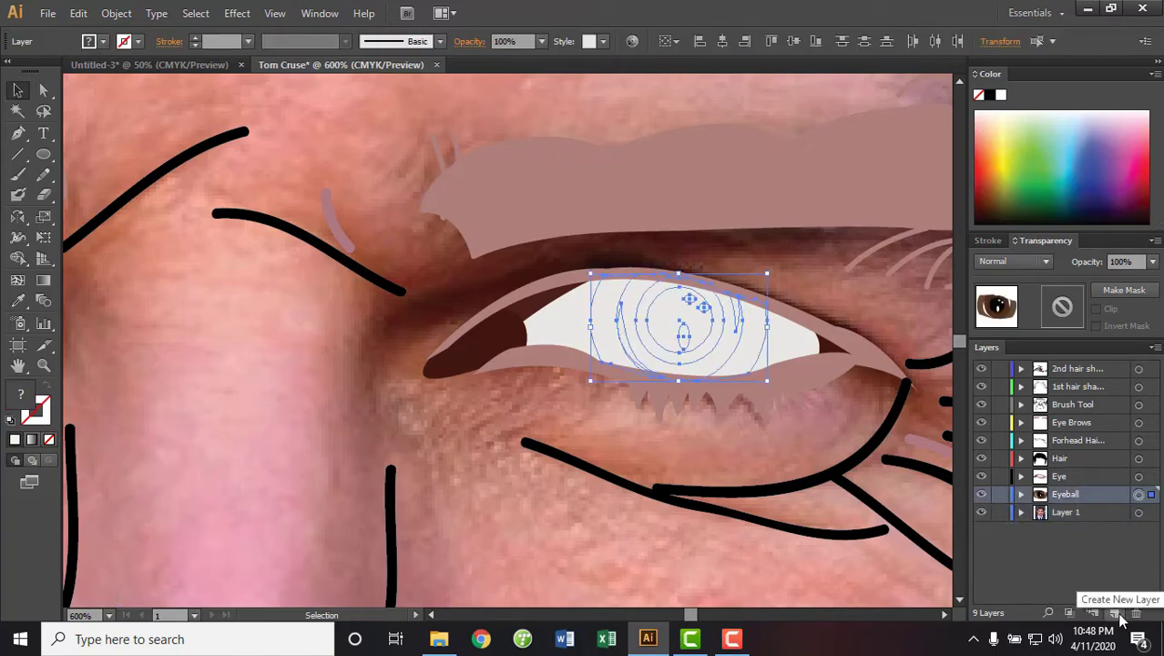
# Paste a copy of the eyeball onto a new layer and move it toward the other eye
pyautogui.click(1116, 612)
pyautogui.hotkey('ctrl', 'c')
pyautogui.hotkey('ctrl', 'v')
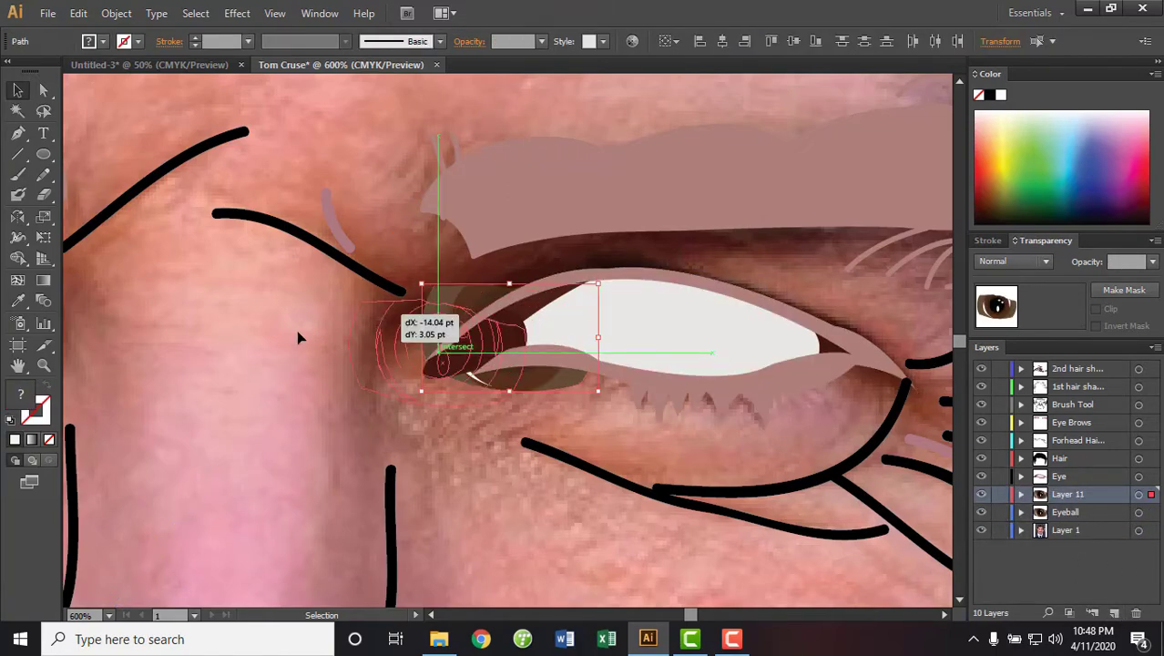
pyautogui.moveTo(481, 325); pyautogui.dragTo(295, 428)
# Drag the Eyeball layer inside the Eye layer and bring the photo's other eye into view
pyautogui.click(637, 334)
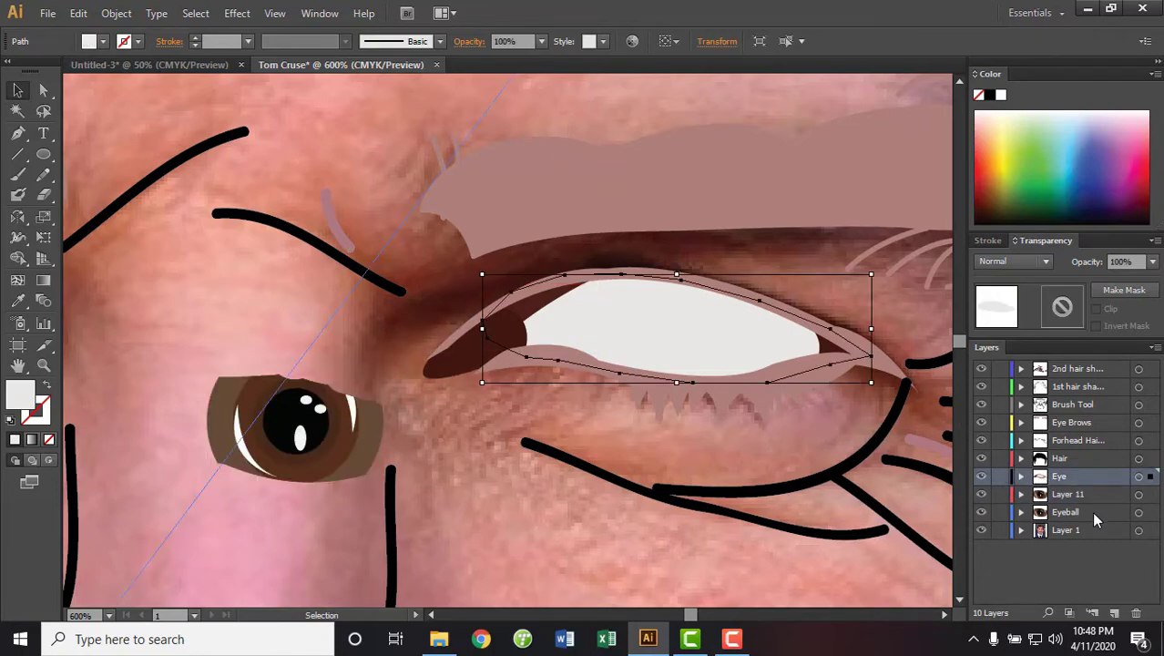
pyautogui.click(1093, 515)
pyautogui.moveTo(1056, 502); pyautogui.dragTo(1074, 551)
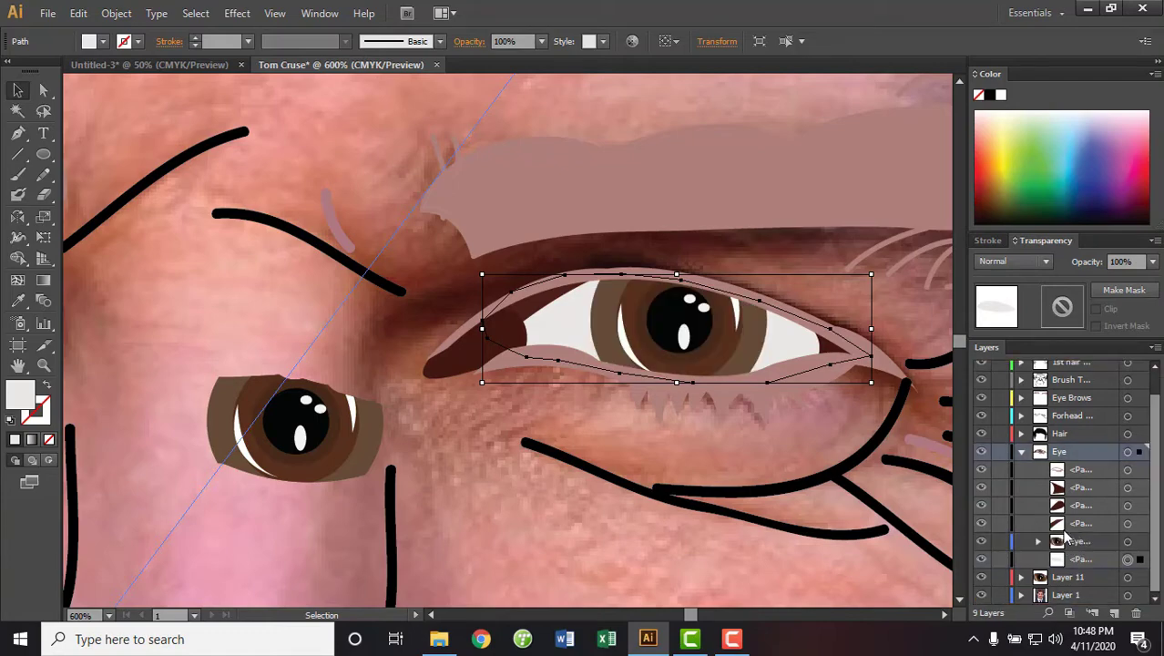
pyautogui.click(469, 458)
pyautogui.moveTo(570, 490); pyautogui.dragTo(826, 422)
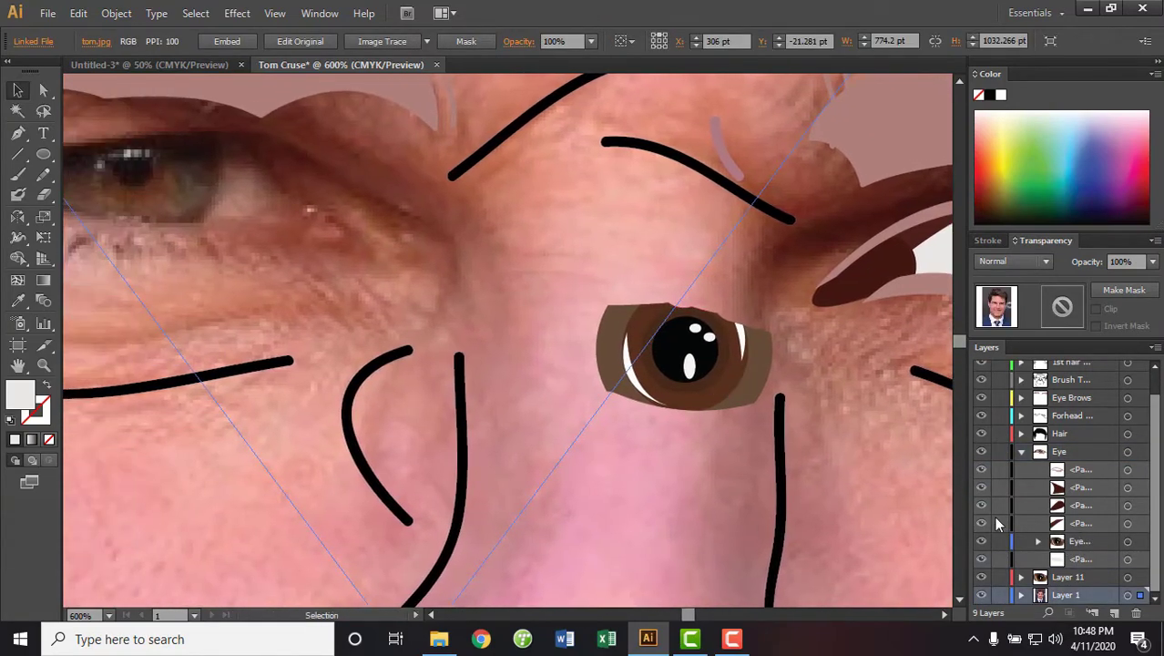
pyautogui.click(1020, 452)
# Move the eyeball copy below the second eye and try an upper-lid outline, then undo it
pyautogui.click(1139, 493)
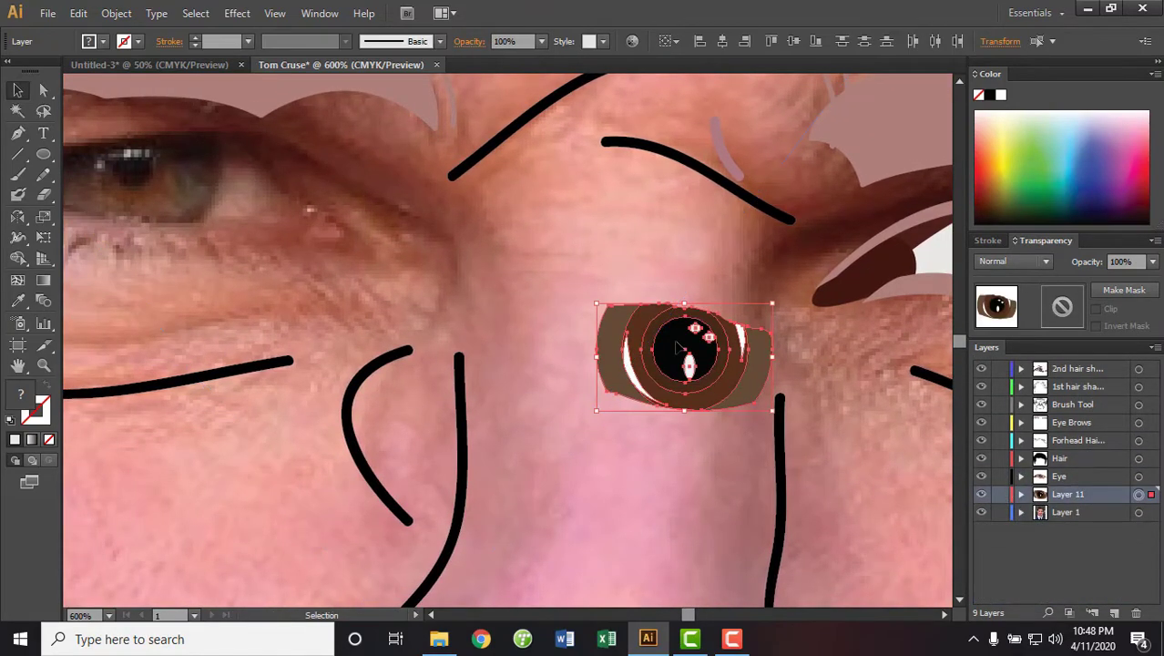
pyautogui.moveTo(679, 359); pyautogui.dragTo(216, 438)
pyautogui.moveTo(391, 294)
pyautogui.mouseDown()
pyautogui.moveTo(807, 307)
pyautogui.moveTo(760, 384)
pyautogui.mouseUp()
pyautogui.press('p')
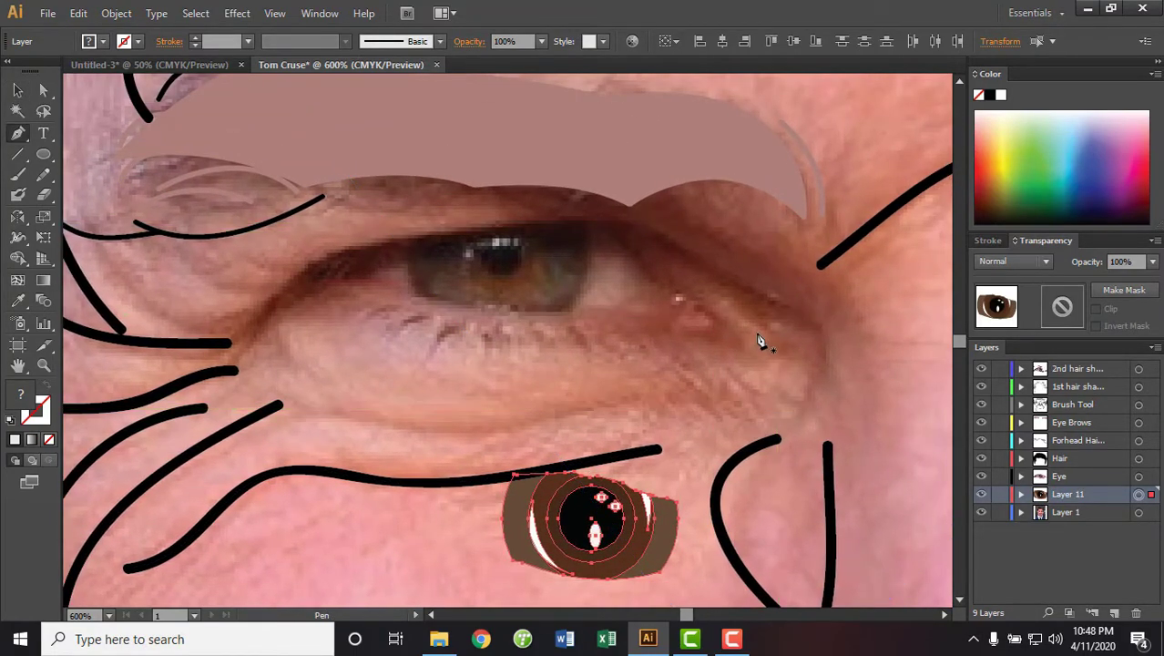
pyautogui.click(766, 330)
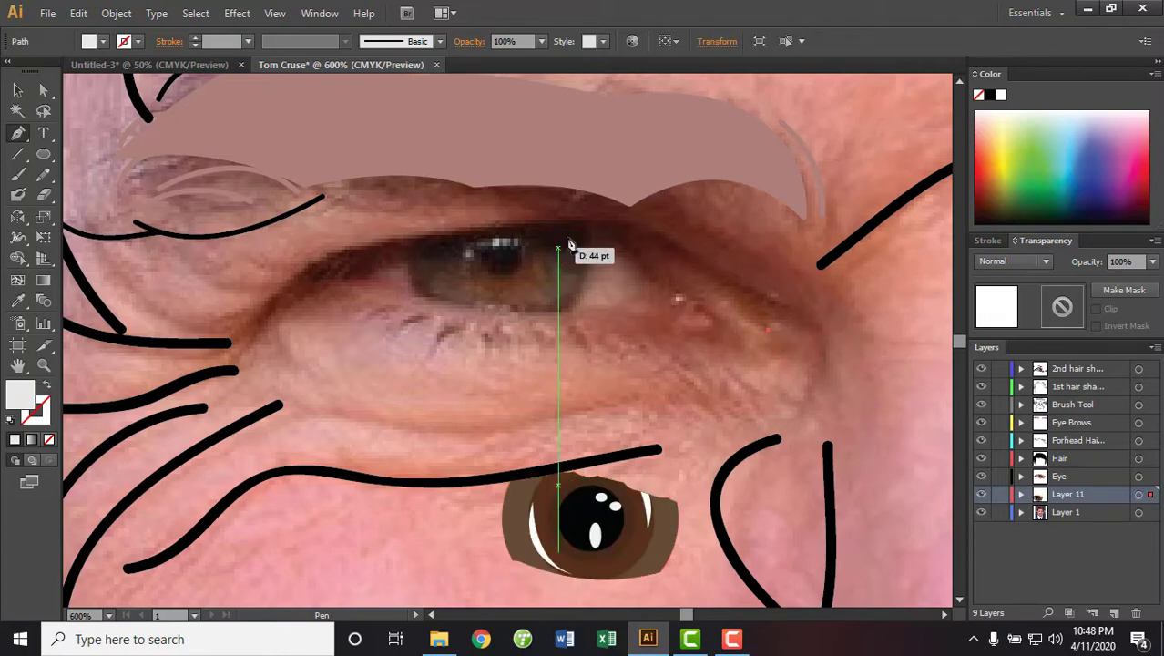
pyautogui.moveTo(577, 222); pyautogui.dragTo(520, 219)
pyautogui.click(578, 222)
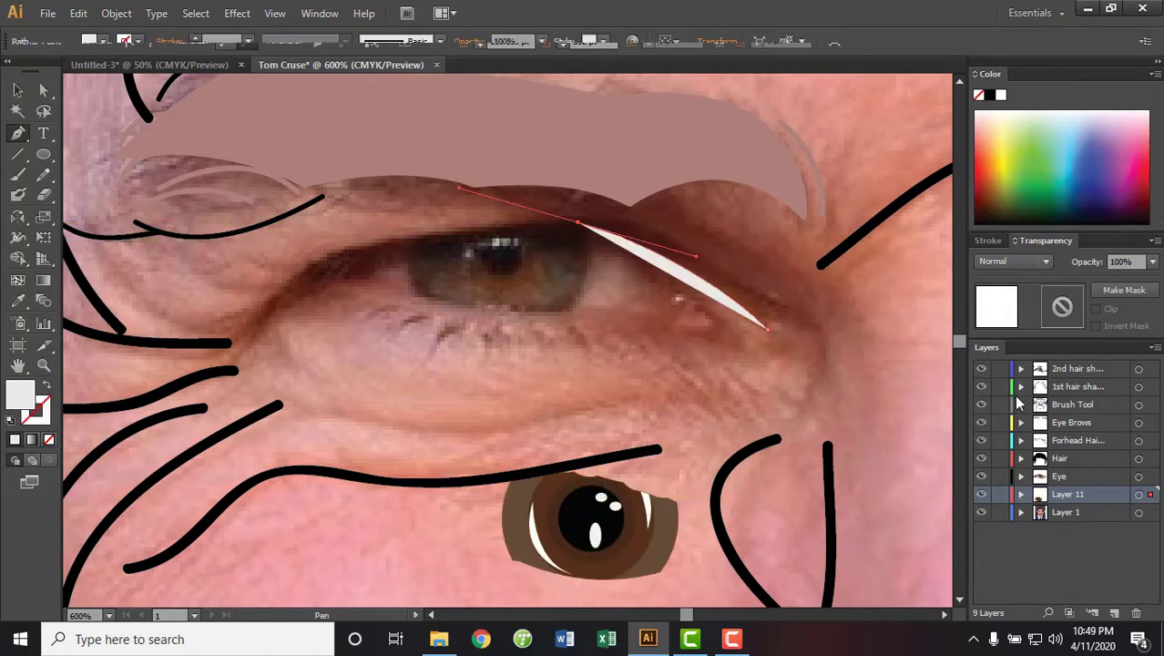
pyautogui.hotkey('ctrl', 'z')
# Add a new layer named Eye and rename Layer 11 to eyeball
pyautogui.click(1117, 613)
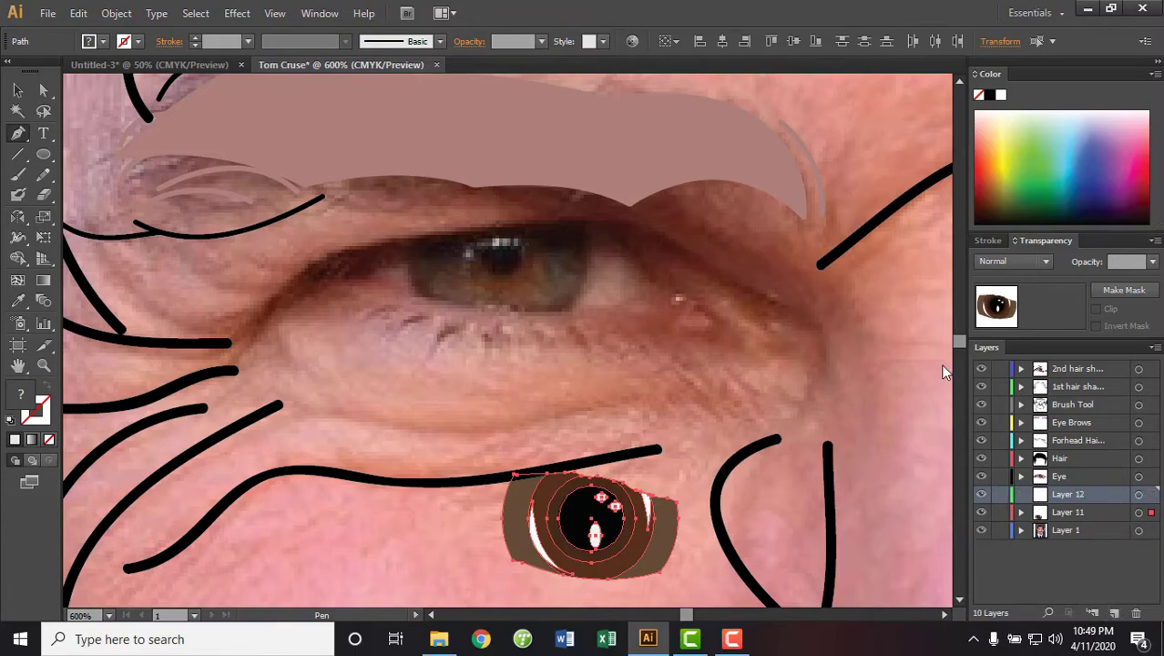
pyautogui.write('Eye')
pyautogui.doubleClick(1072, 512)
pyautogui.write('eyeball')
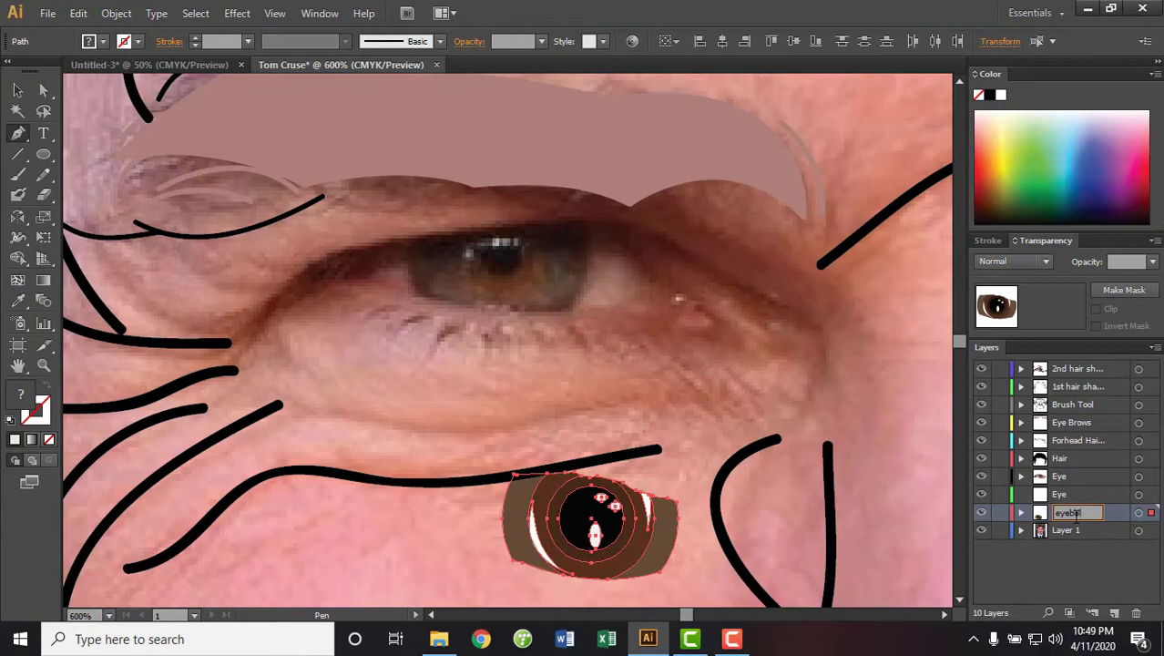
pyautogui.click(1138, 494)
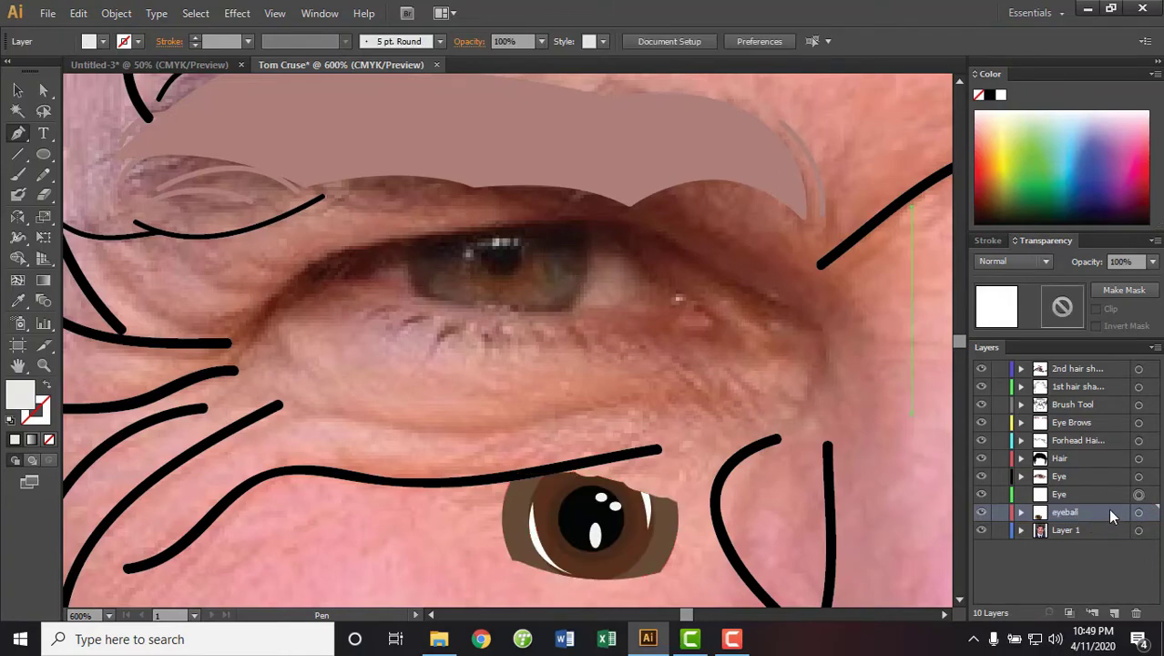
# Trace the second eye's upper lid from outer to inner corner and start back along the lower lid
pyautogui.click(789, 343)
pyautogui.moveTo(594, 222); pyautogui.dragTo(500, 185)
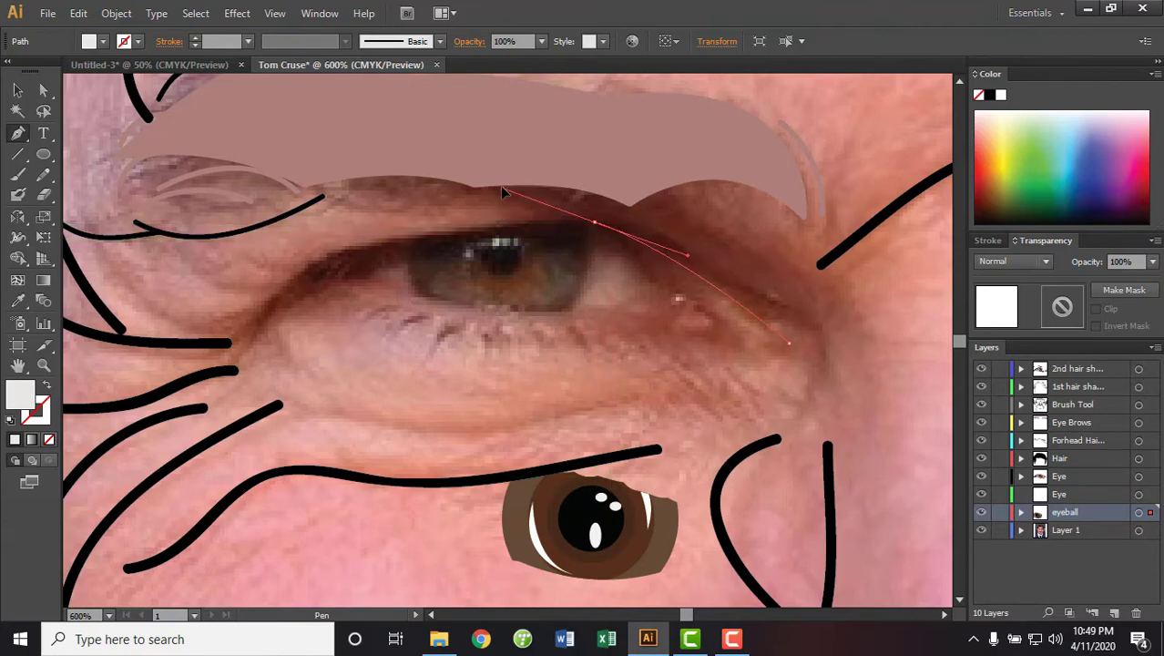
pyautogui.click(594, 223)
pyautogui.hotkey('shift', 'x')
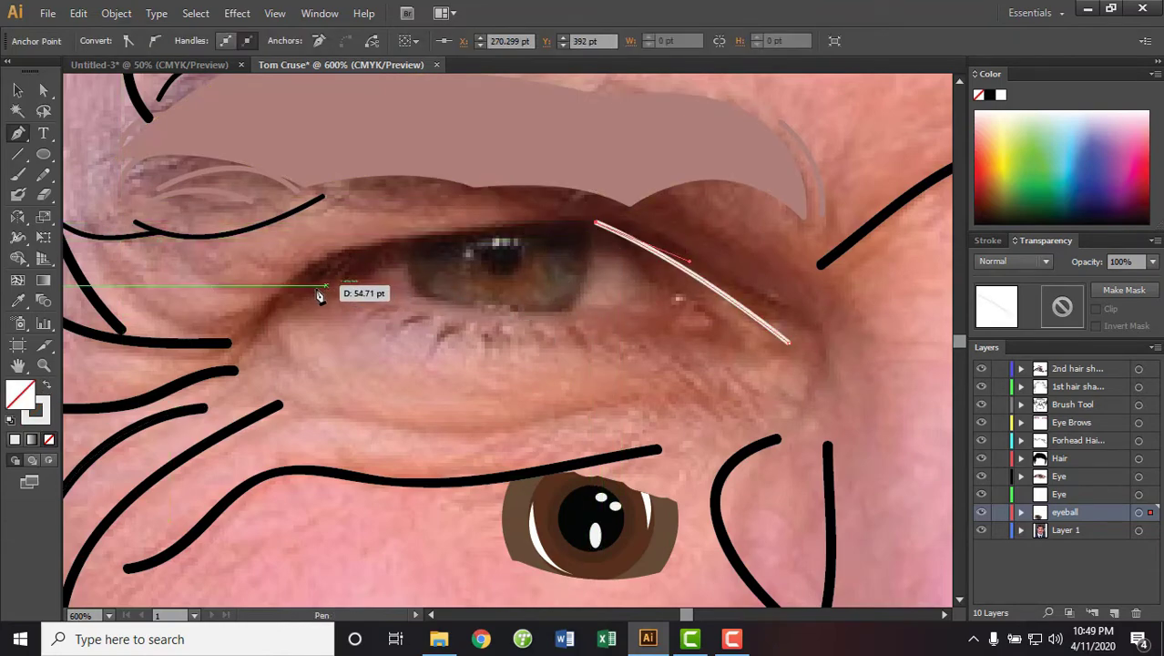
pyautogui.moveTo(362, 248); pyautogui.dragTo(315, 271)
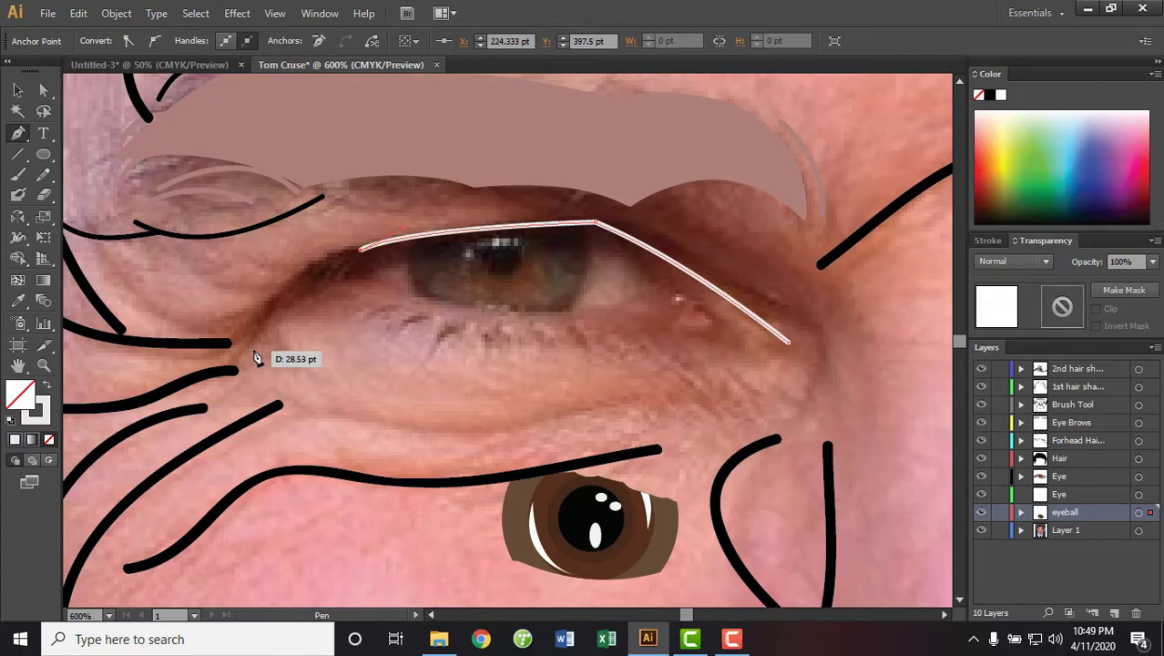
pyautogui.moveTo(247, 321)
pyautogui.mouseDown()
pyautogui.moveTo(198, 392)
pyautogui.moveTo(173, 401)
pyautogui.mouseUp()
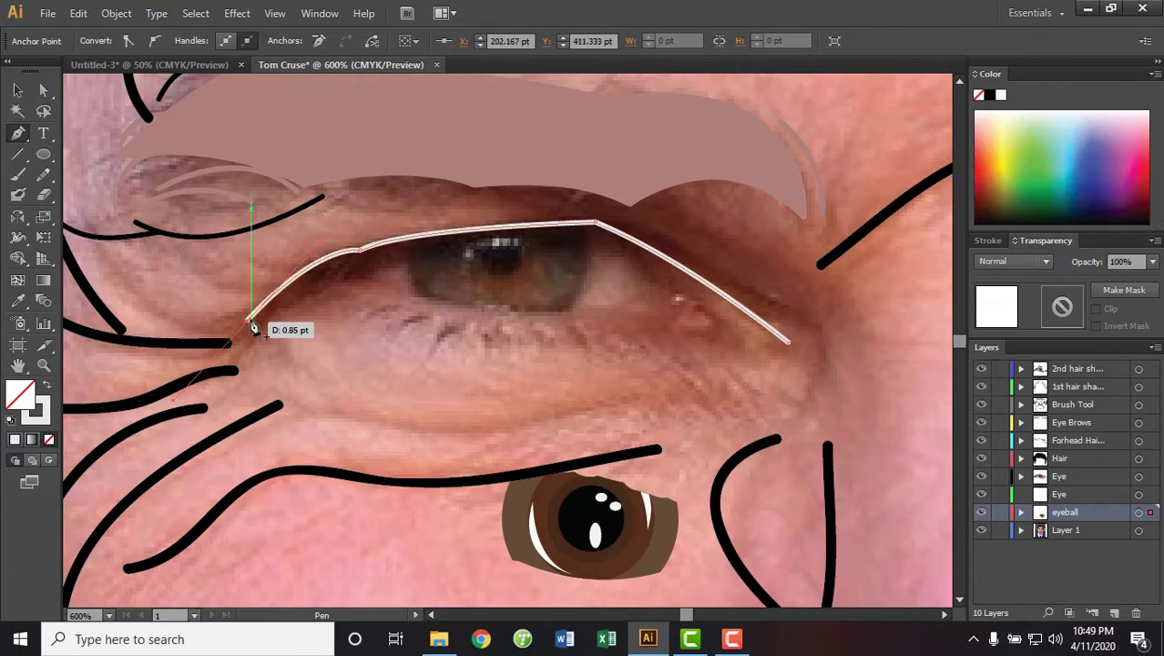
pyautogui.click(248, 322)
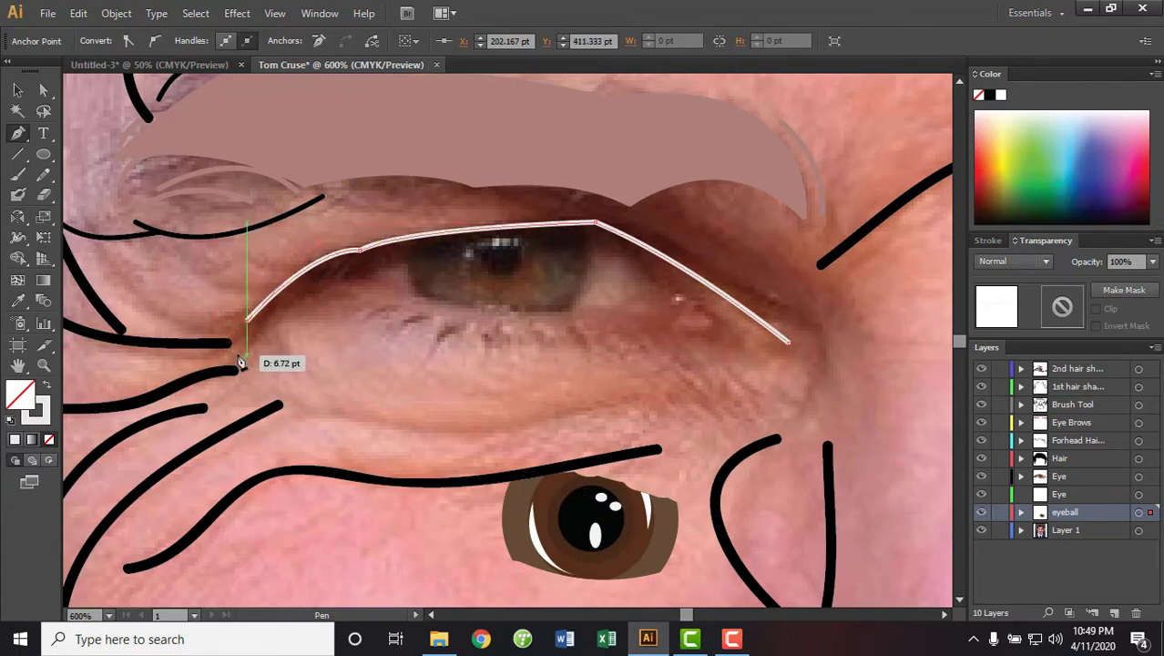
pyautogui.moveTo(334, 282)
pyautogui.mouseDown()
pyautogui.moveTo(376, 306)
pyautogui.moveTo(378, 290)
pyautogui.mouseUp()
pyautogui.click(334, 283)
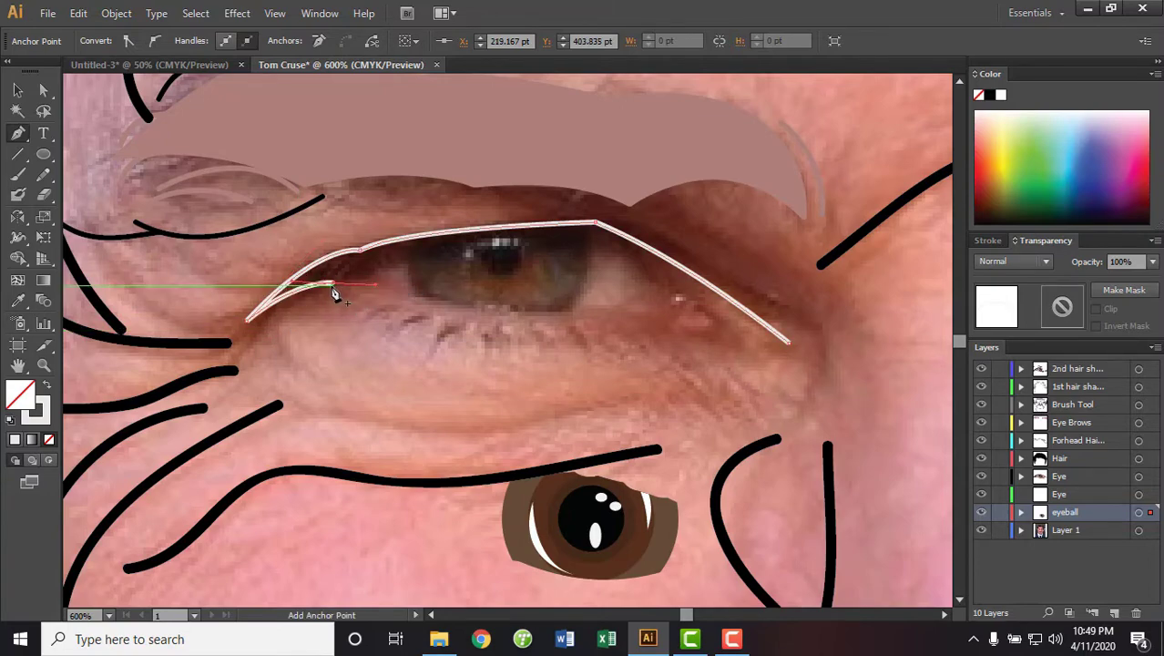
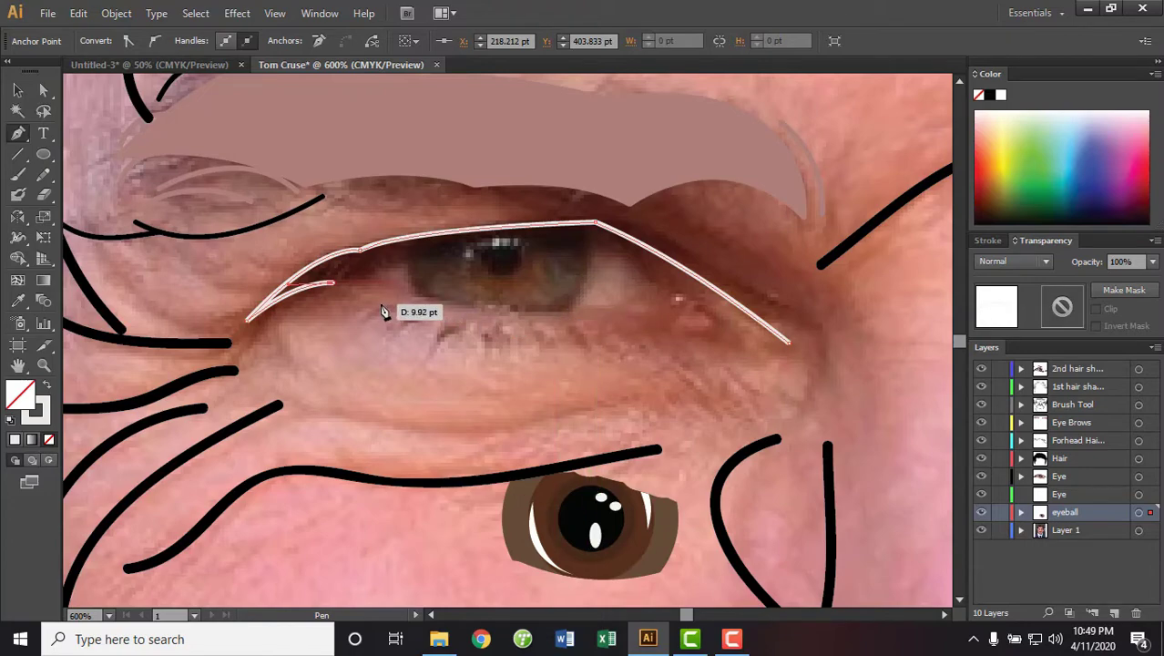
# Pen-trace the first zigzag lash spikes along the left eye's lower lid
pyautogui.moveTo(378, 309); pyautogui.dragTo(395, 335)
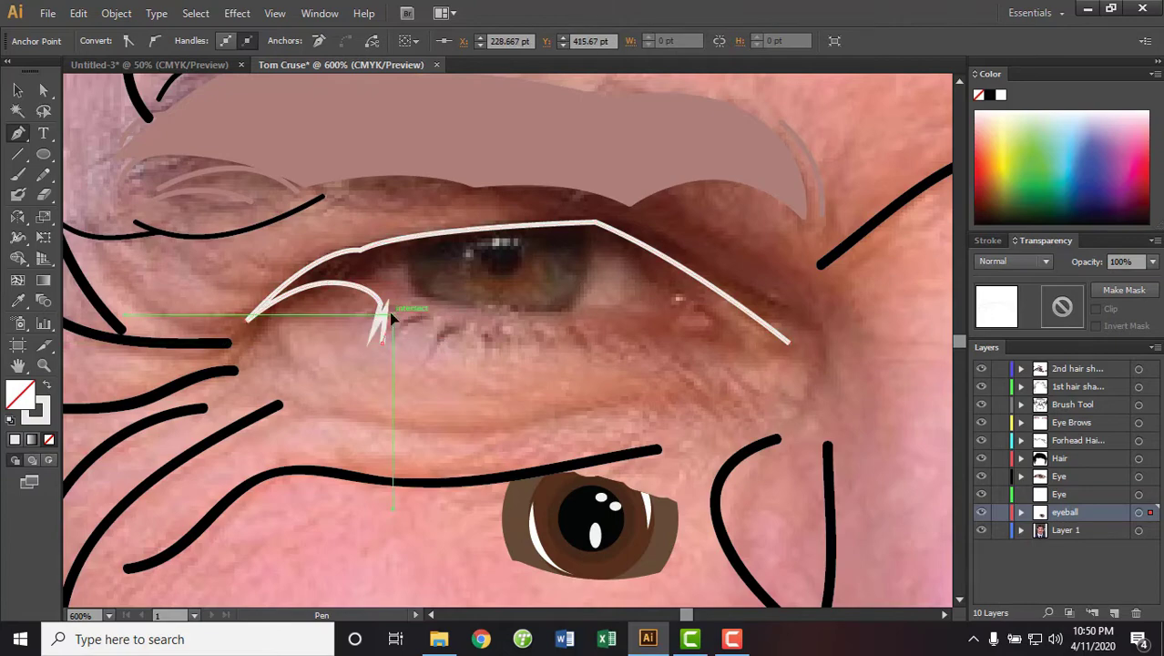
pyautogui.click(422, 331)
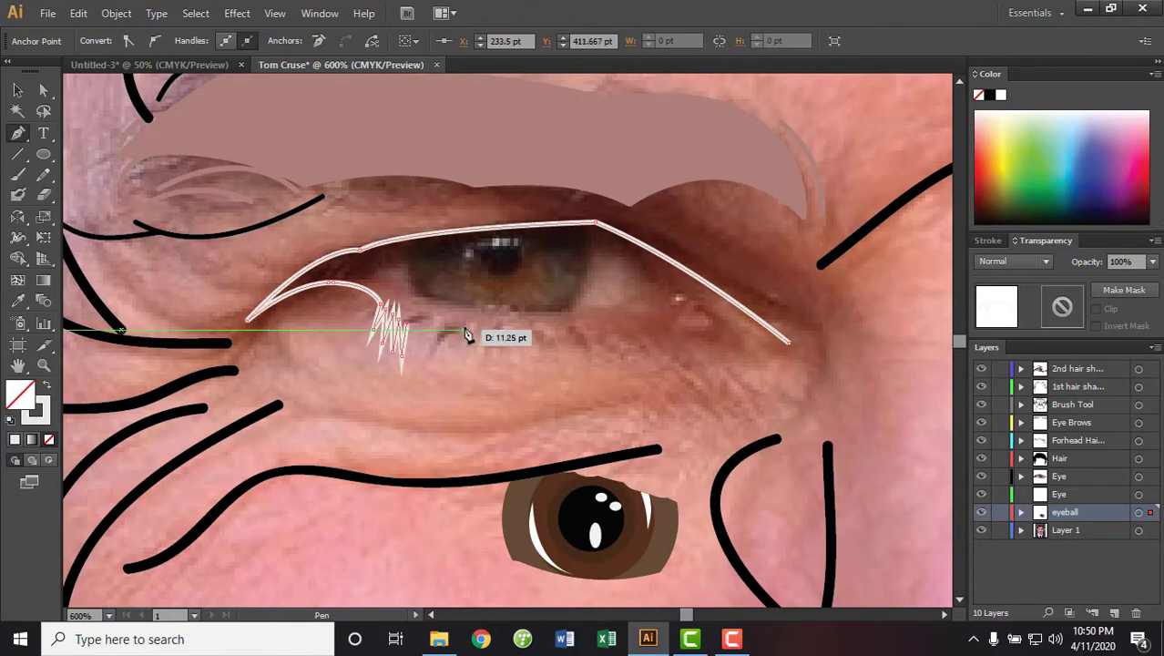
pyautogui.click(470, 330)
pyautogui.click(469, 380)
pyautogui.click(472, 334)
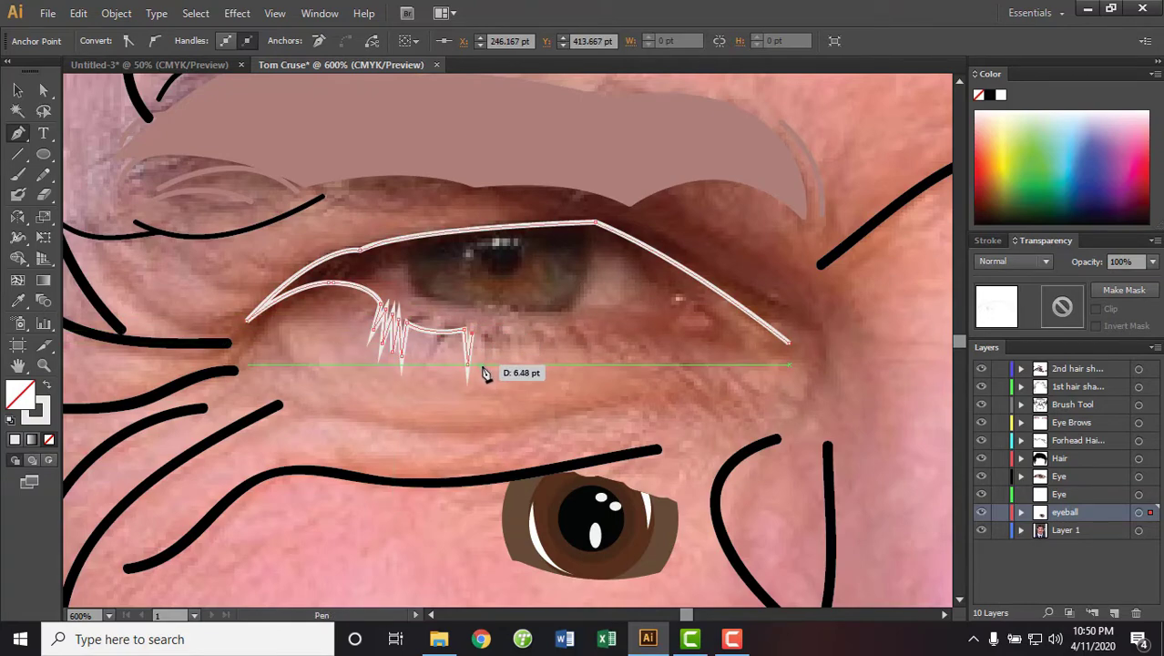
pyautogui.click(485, 369)
pyautogui.click(488, 335)
pyautogui.click(493, 383)
pyautogui.click(497, 339)
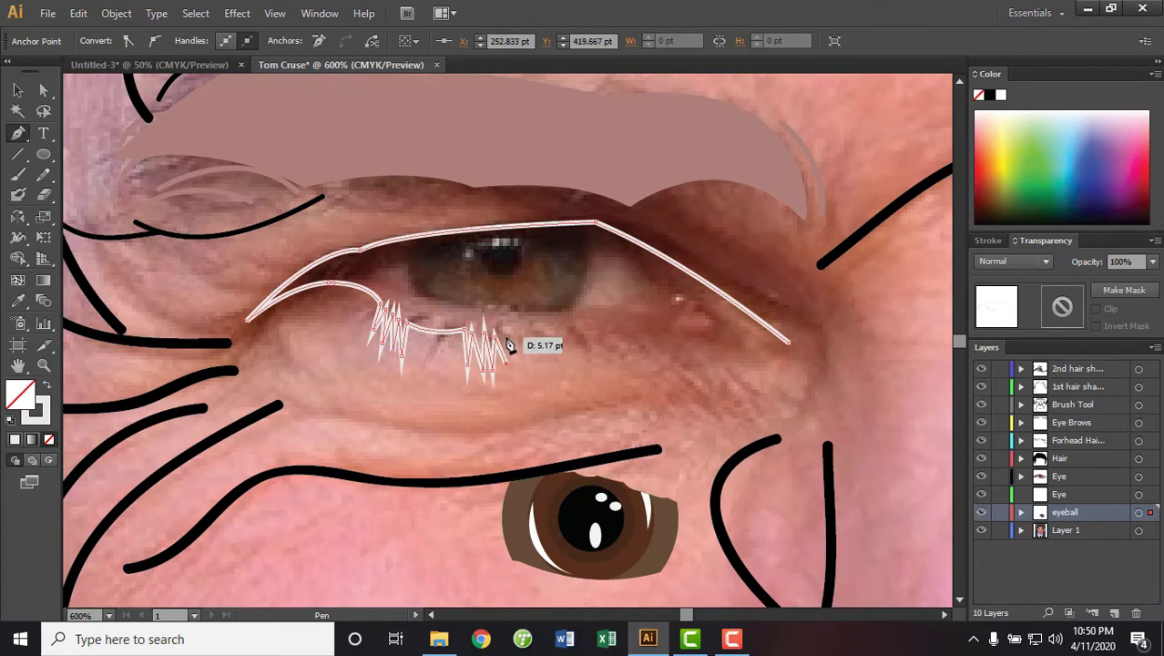
pyautogui.click(515, 379)
pyautogui.click(517, 344)
pyautogui.click(572, 328)
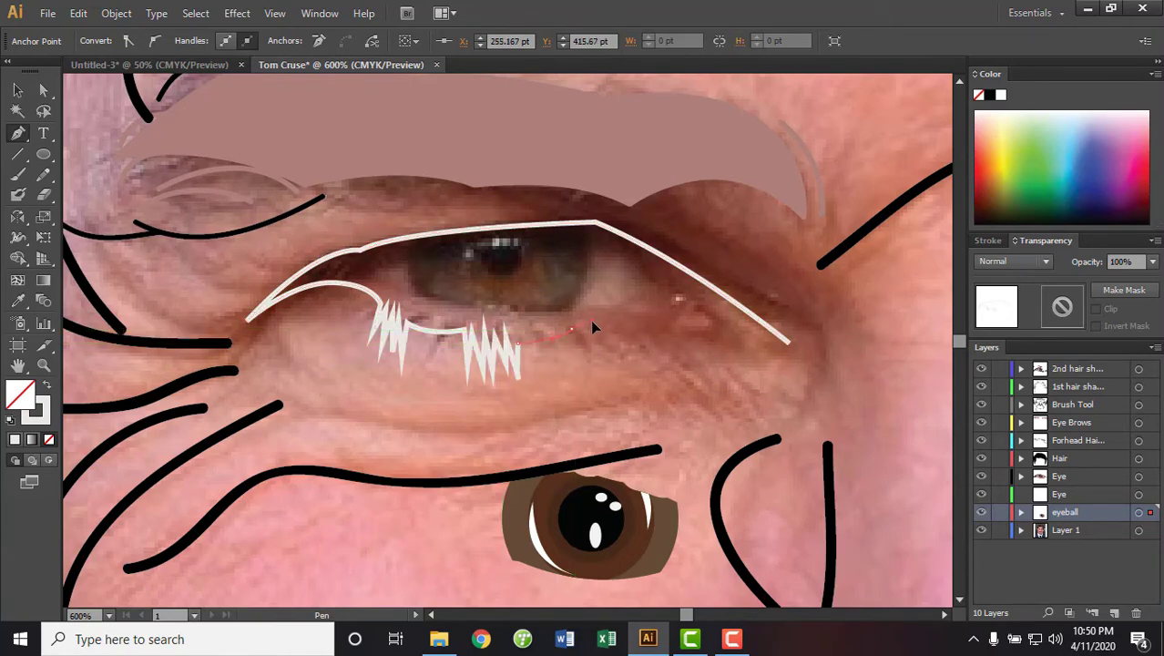
# Undo the stray segment, add more lash spikes, and curve the lower lid to the outer corner
pyautogui.hotkey('ctrl', 'z')
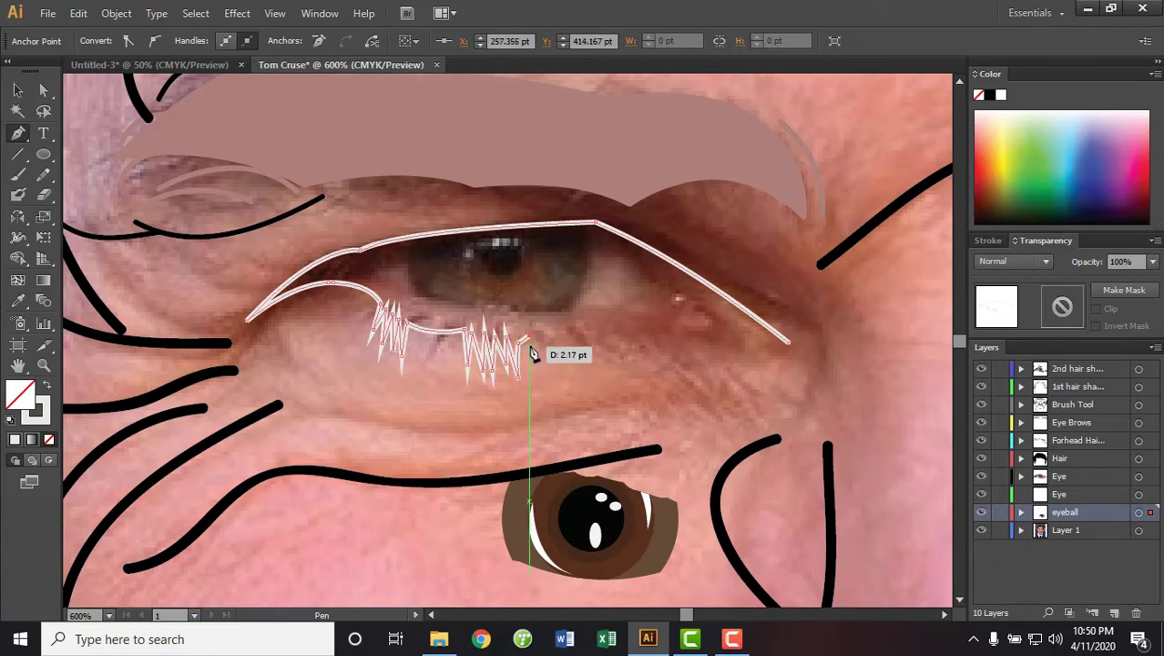
pyautogui.click(530, 335)
pyautogui.click(540, 374)
pyautogui.click(551, 328)
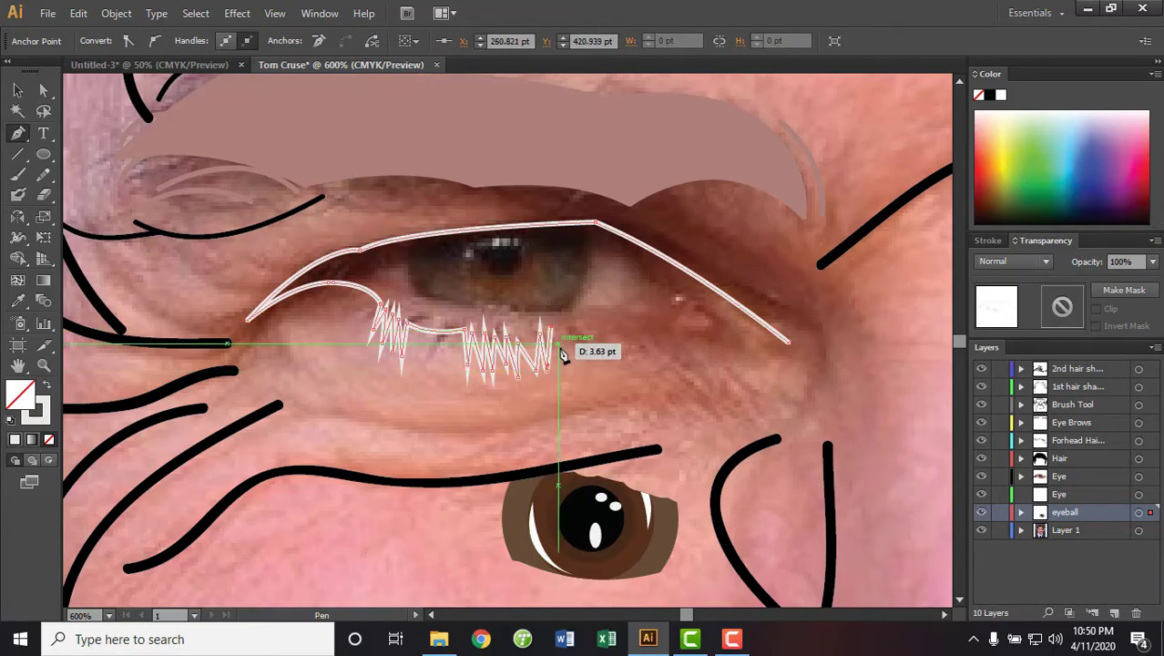
pyautogui.click(670, 333)
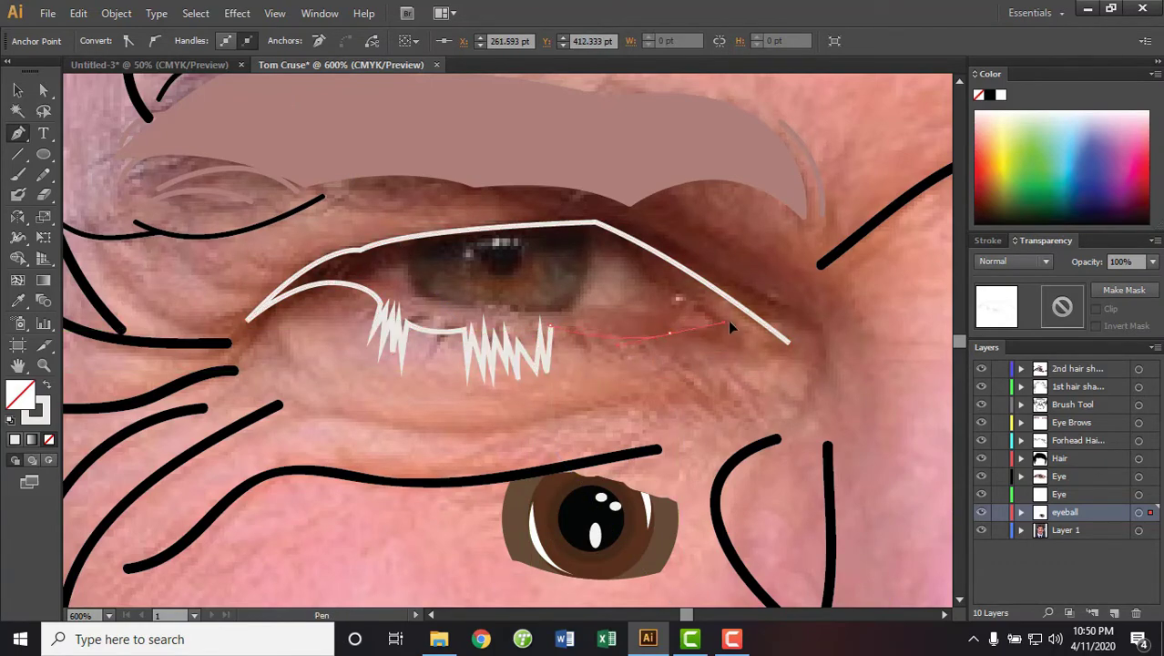
pyautogui.moveTo(671, 335); pyautogui.dragTo(685, 343)
pyautogui.click(669, 336)
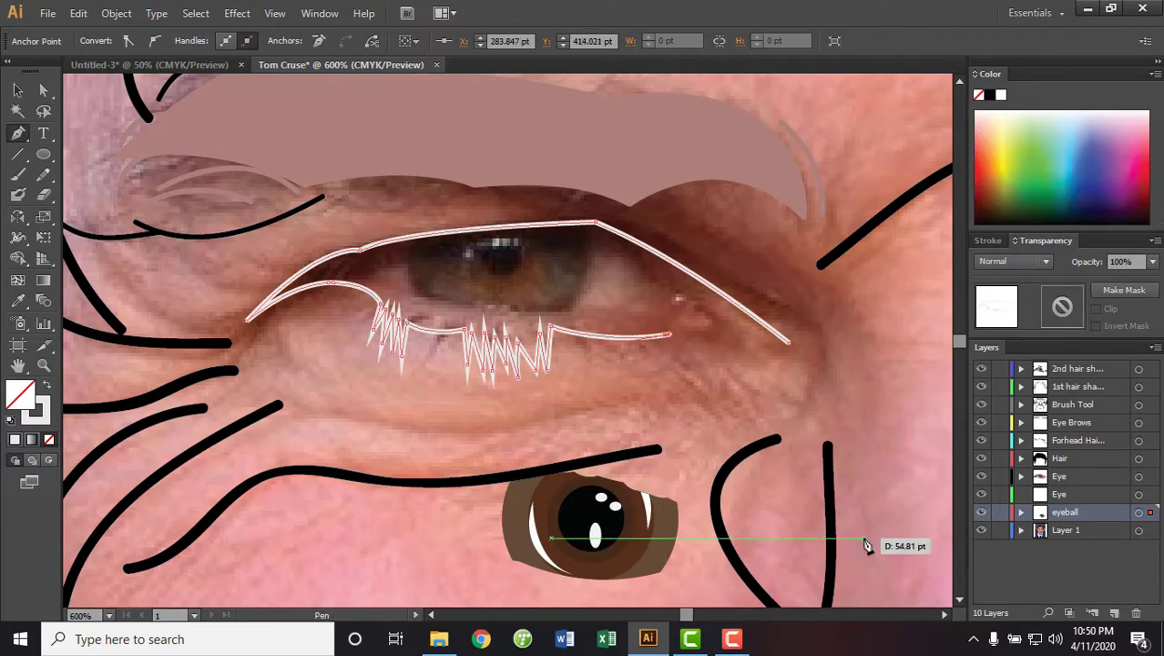
pyautogui.press('ctrl')
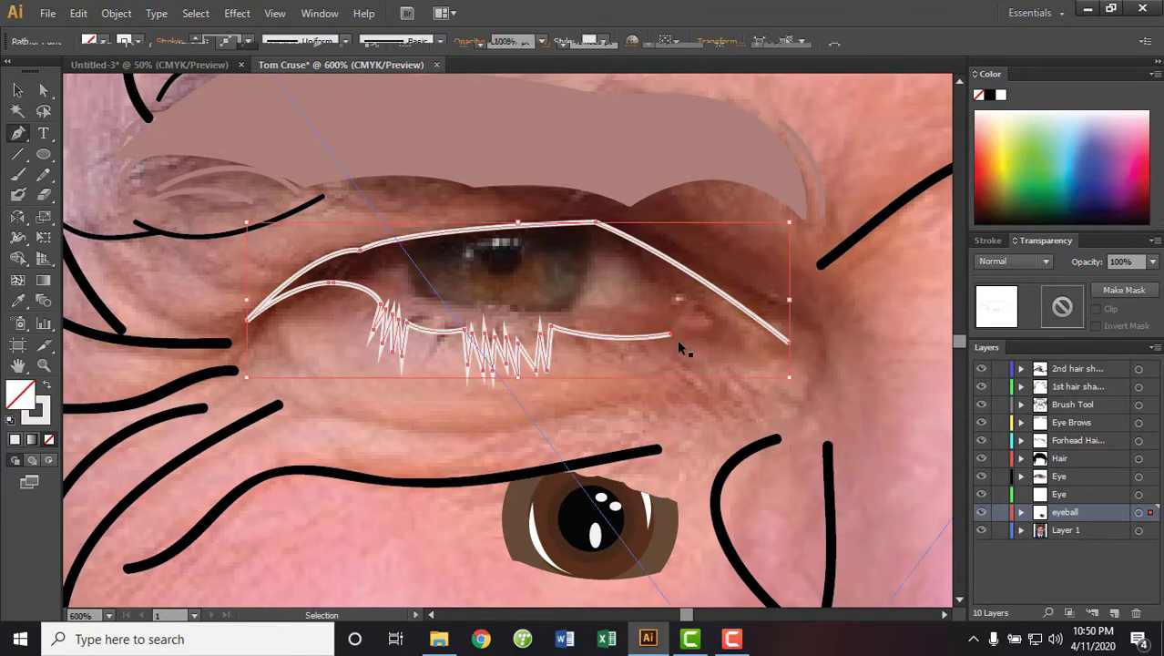
pyautogui.moveTo(740, 342); pyautogui.dragTo(785, 346)
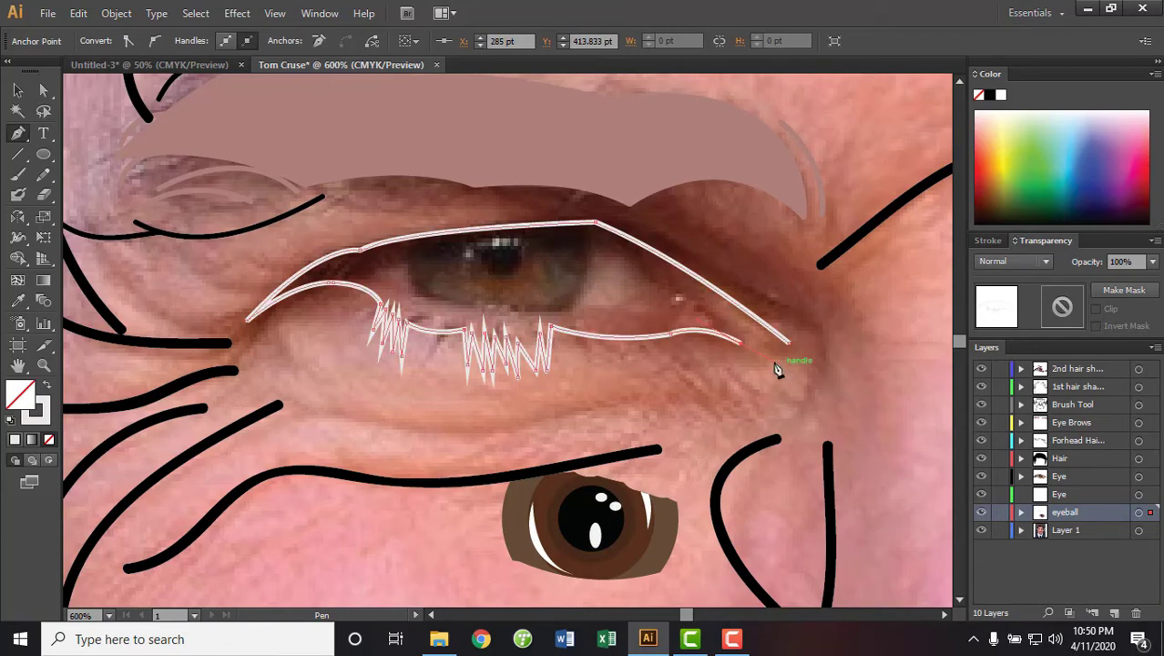
# Draw the curved inner eye opening from inner corner back to the outer corner
pyautogui.moveTo(579, 314); pyautogui.dragTo(639, 296)
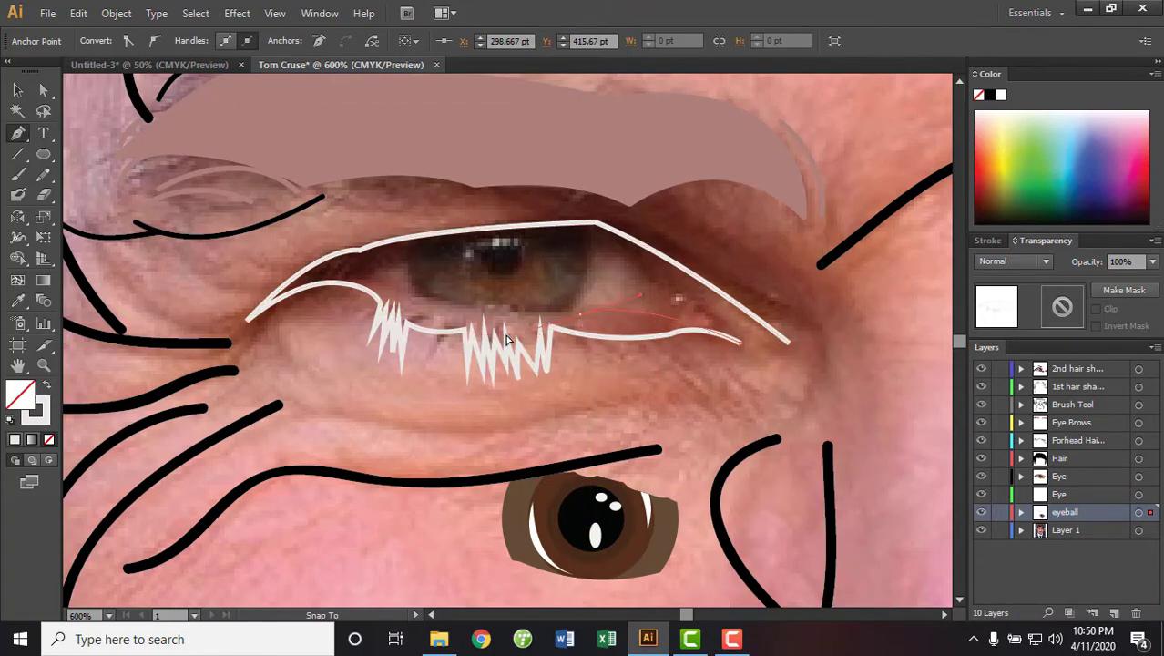
pyautogui.click(465, 327)
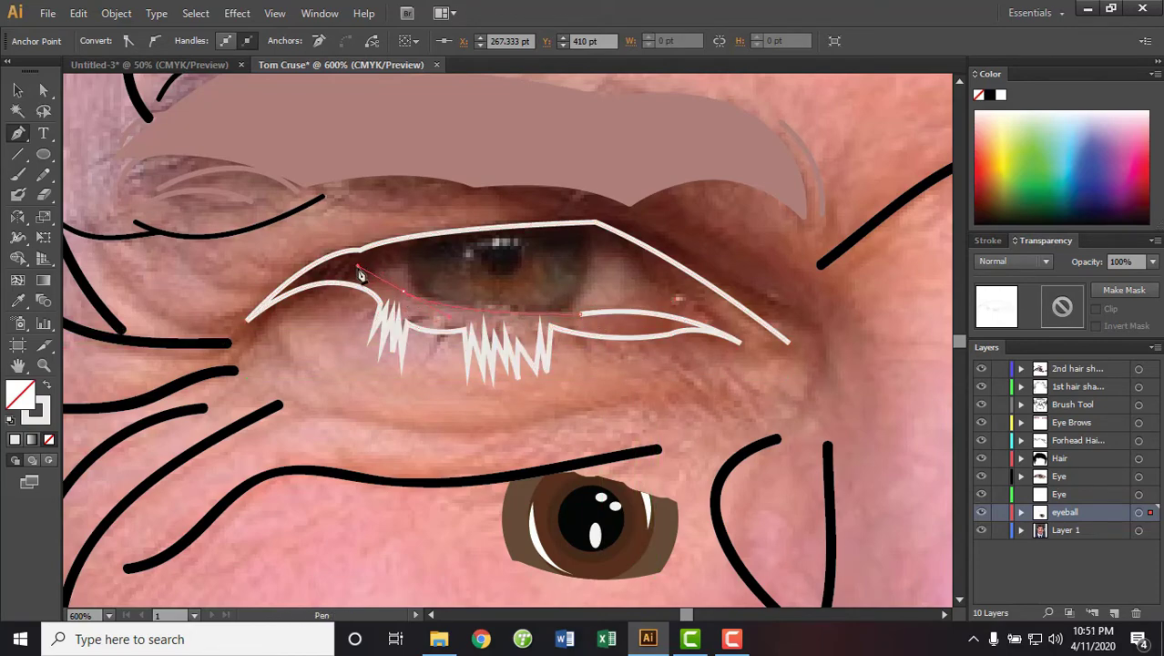
pyautogui.click(406, 293)
pyautogui.moveTo(415, 293)
pyautogui.mouseDown()
pyautogui.moveTo(433, 280)
pyautogui.moveTo(410, 273)
pyautogui.mouseUp()
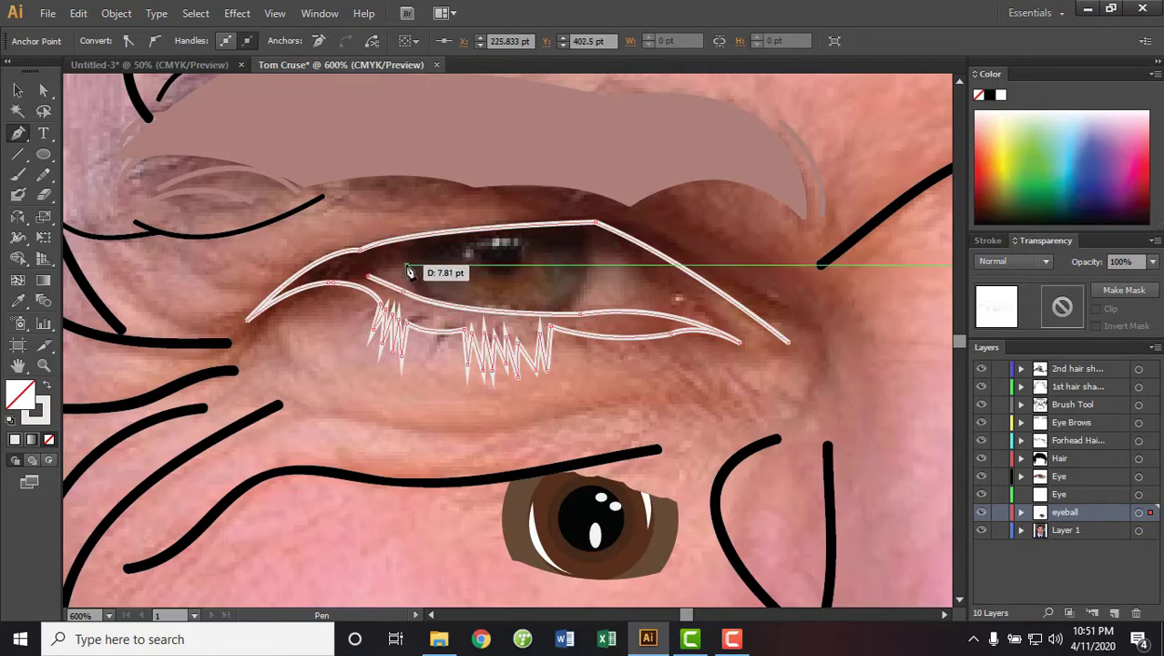
pyautogui.click(789, 343)
pyautogui.hscroll(3, 869, 474)
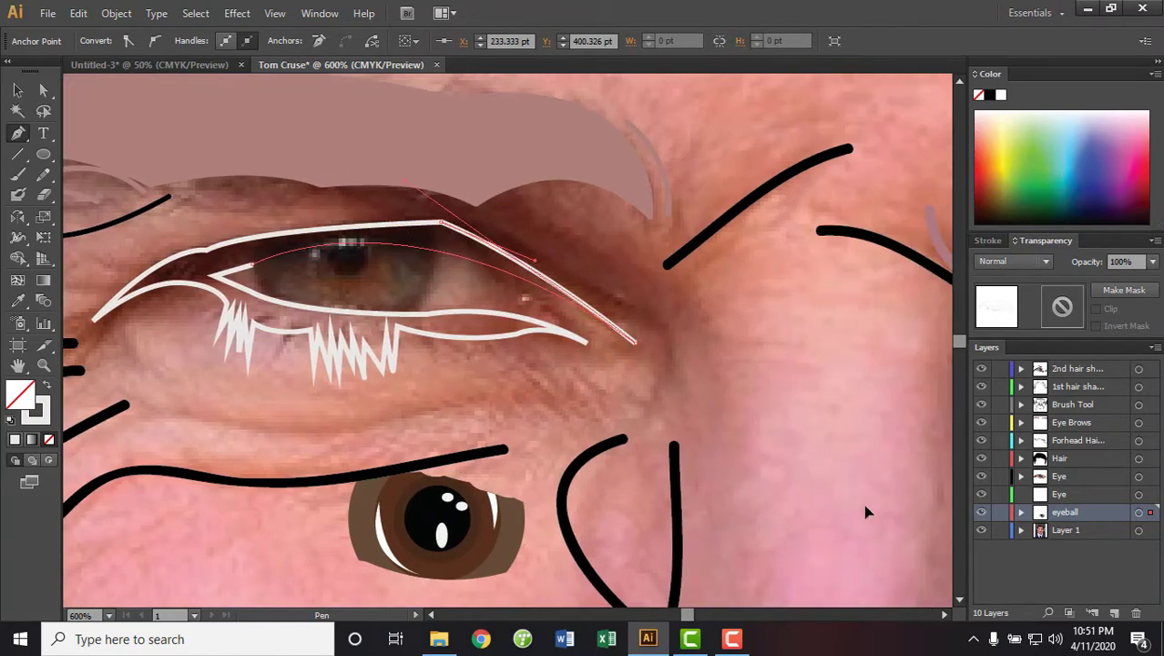
pyautogui.moveTo(855, 518); pyautogui.dragTo(850, 526)
# Finish the path and select the traced eye-and-lash outline
pyautogui.press('v')
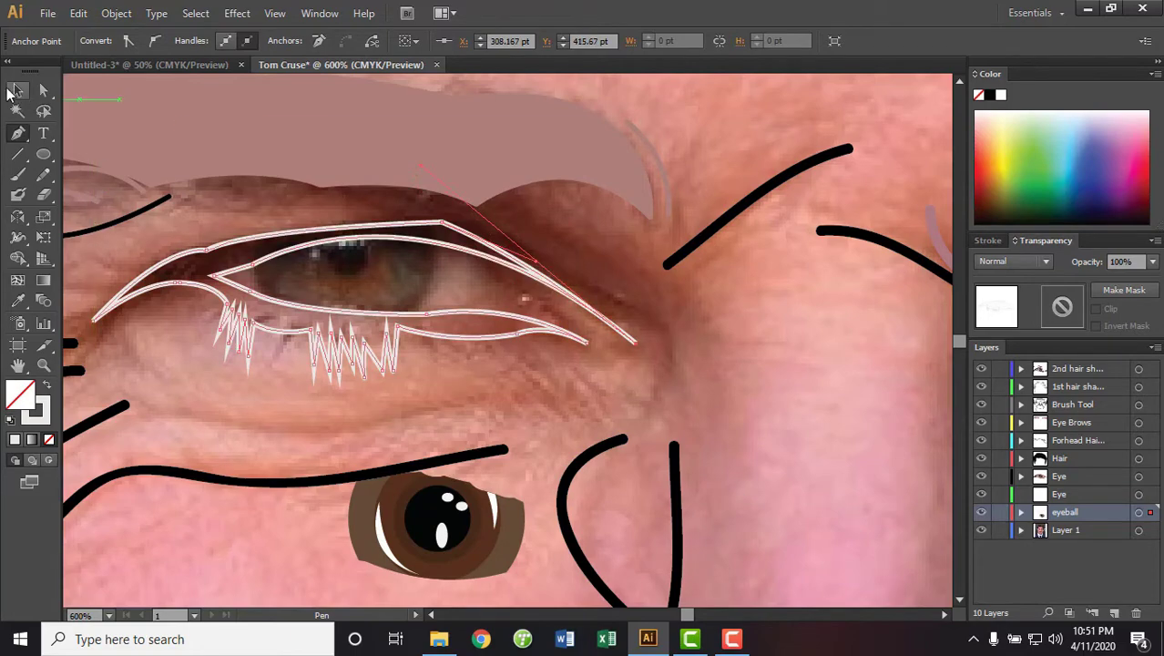
pyautogui.hscroll(10, 789, 366)
pyautogui.click(789, 366)
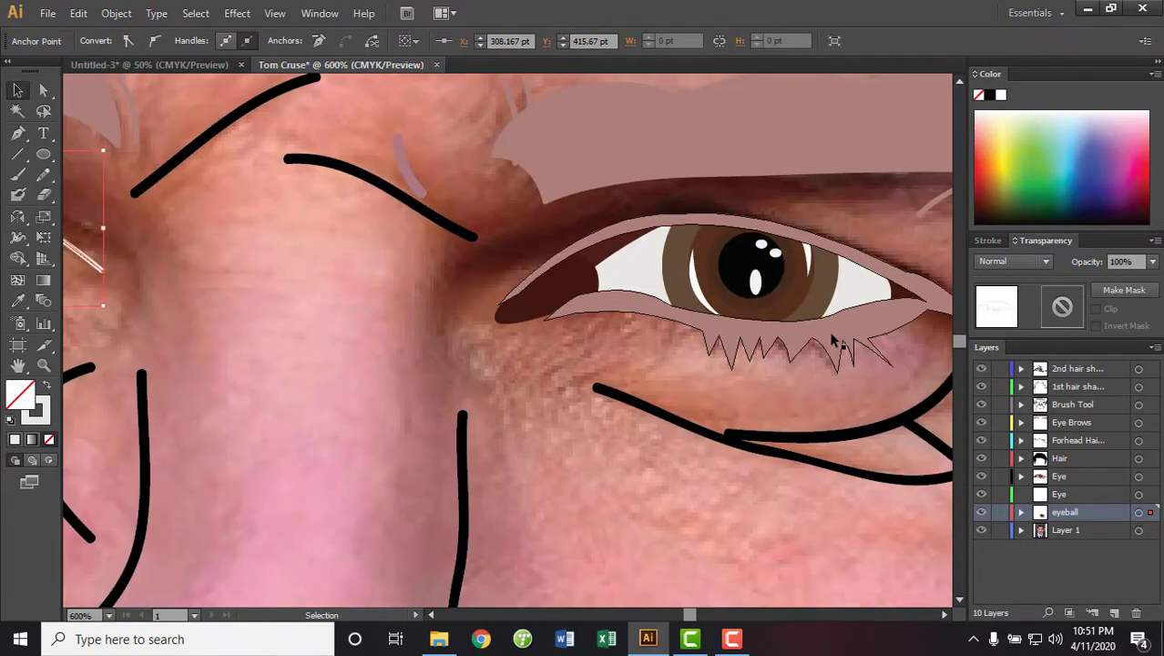
pyautogui.hscroll(-10, 299, 325)
pyautogui.scroll(3, 299, 325)
pyautogui.click(18, 303)
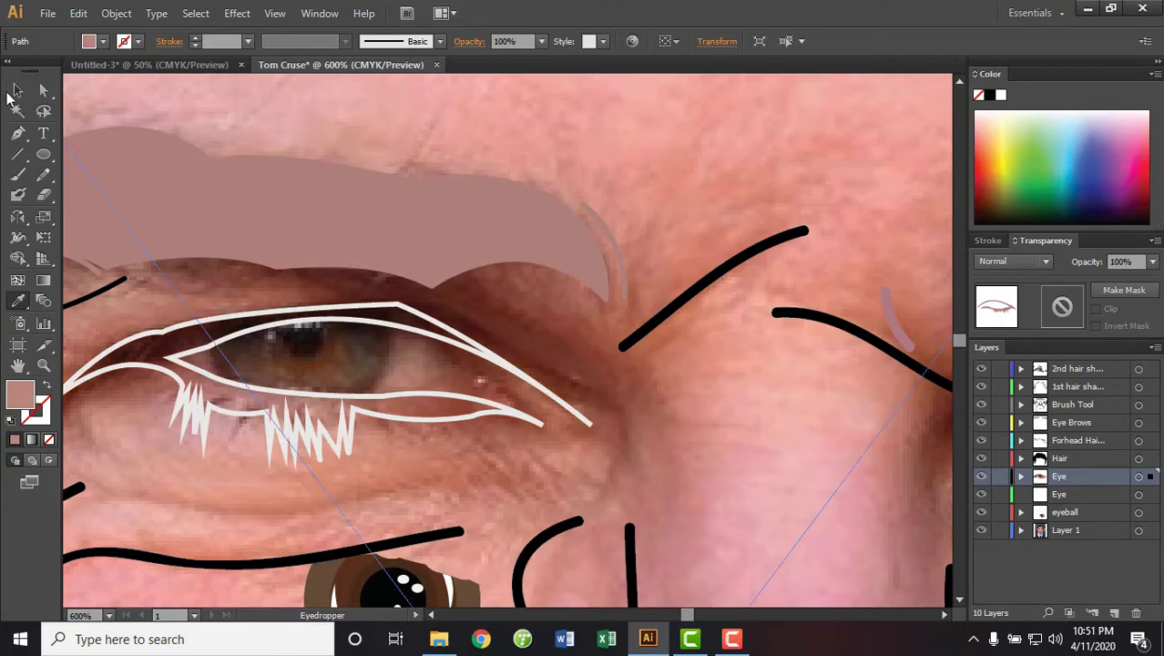
pyautogui.press('v')
# Reselect the eye outline group and swap its stroke into a solid fill
pyautogui.hscroll(10, 364, 453)
pyautogui.click(364, 454)
pyautogui.hscroll(-10, 282, 489)
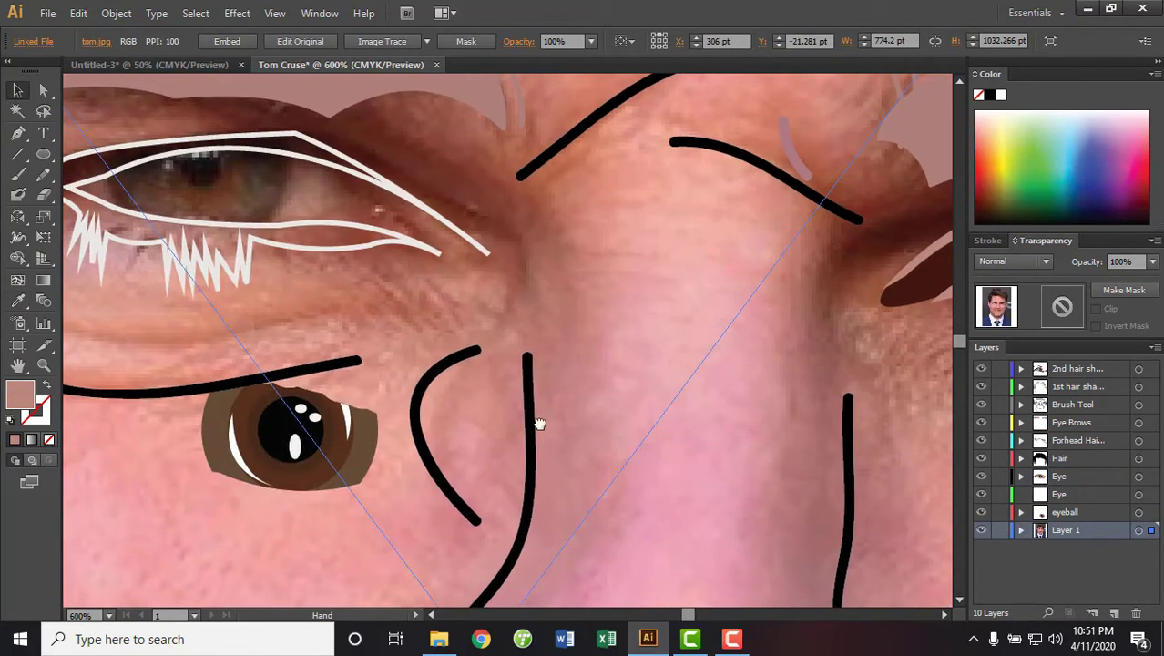
pyautogui.scroll(3, 282, 490)
pyautogui.click(613, 318)
pyautogui.click(49, 388)
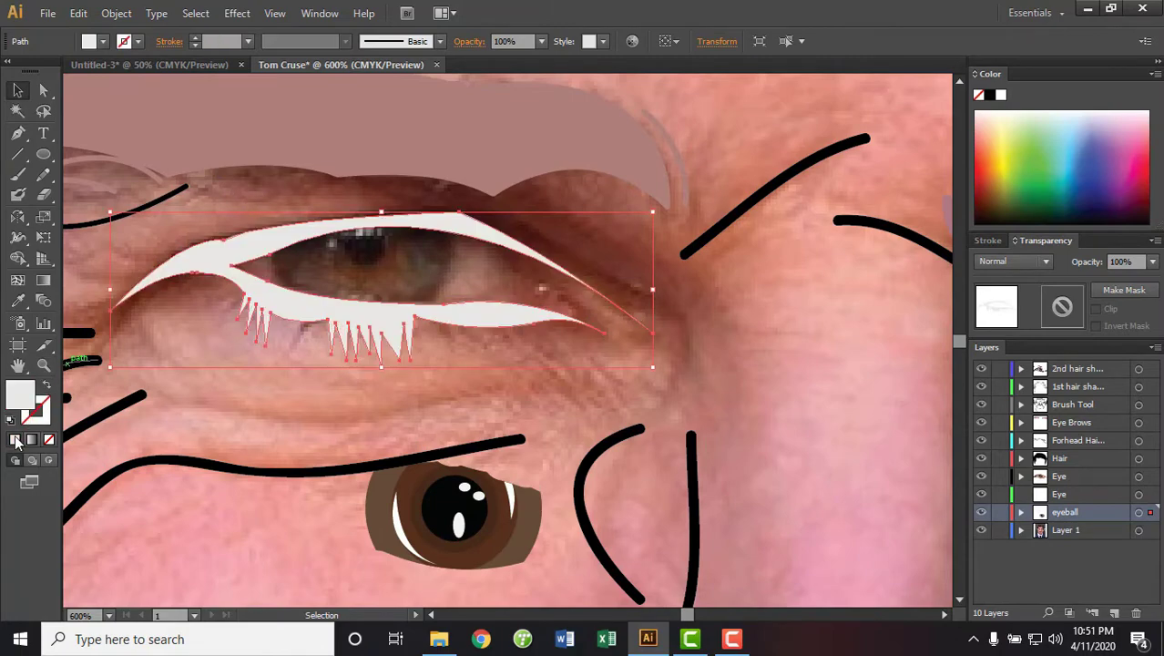
# Eyedrop the pink lid colour from the finished right eye, then undo it
pyautogui.click(20, 305)
pyautogui.scroll(-5, 844, 455)
pyautogui.hscroll(-8, 844, 454)
pyautogui.click(700, 293)
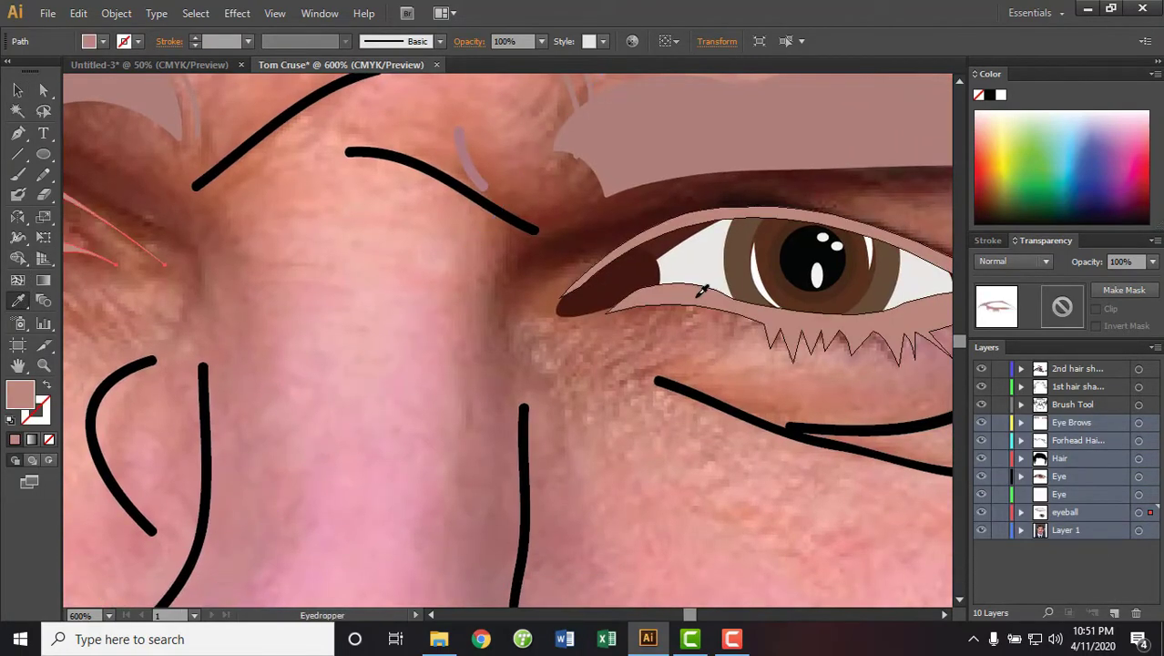
pyautogui.scroll(2, 813, 436)
pyautogui.hscroll(-4, 813, 437)
pyautogui.hotkey('ctrl', 'z')
pyautogui.press('v')
# Apply the finished eye's pink lid colour to the eyelid shape and deselect it
pyautogui.click(225, 303)
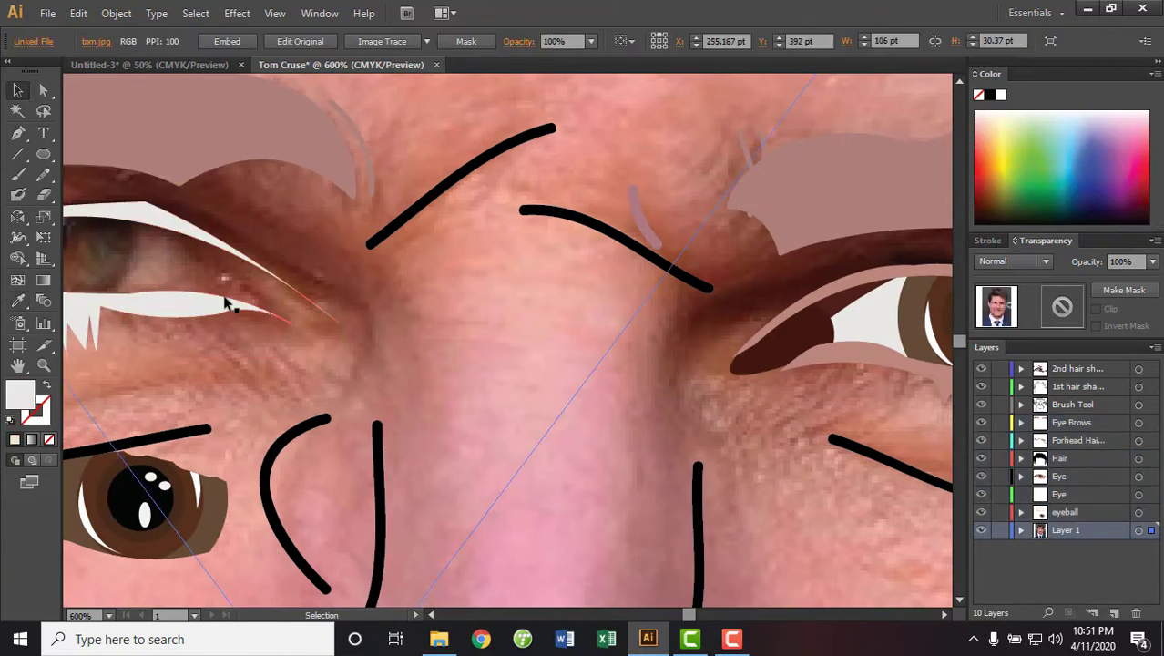
pyautogui.click(226, 303)
pyautogui.press('i')
pyautogui.click(116, 114)
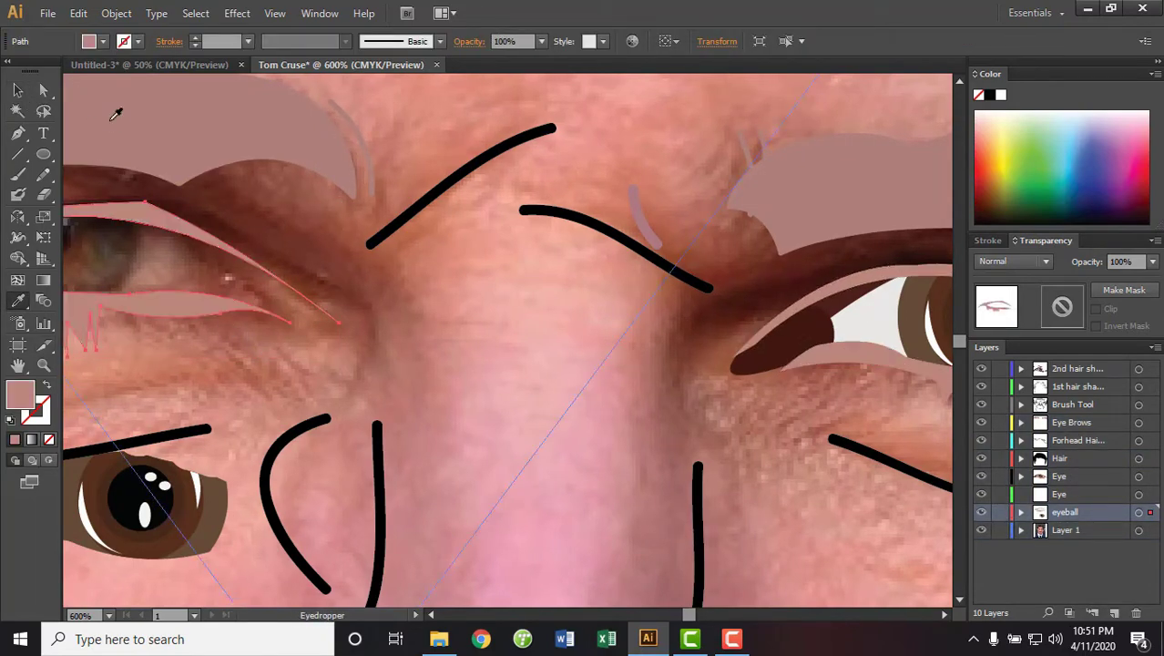
pyautogui.press('v')
pyautogui.moveTo(470, 355); pyautogui.dragTo(781, 442)
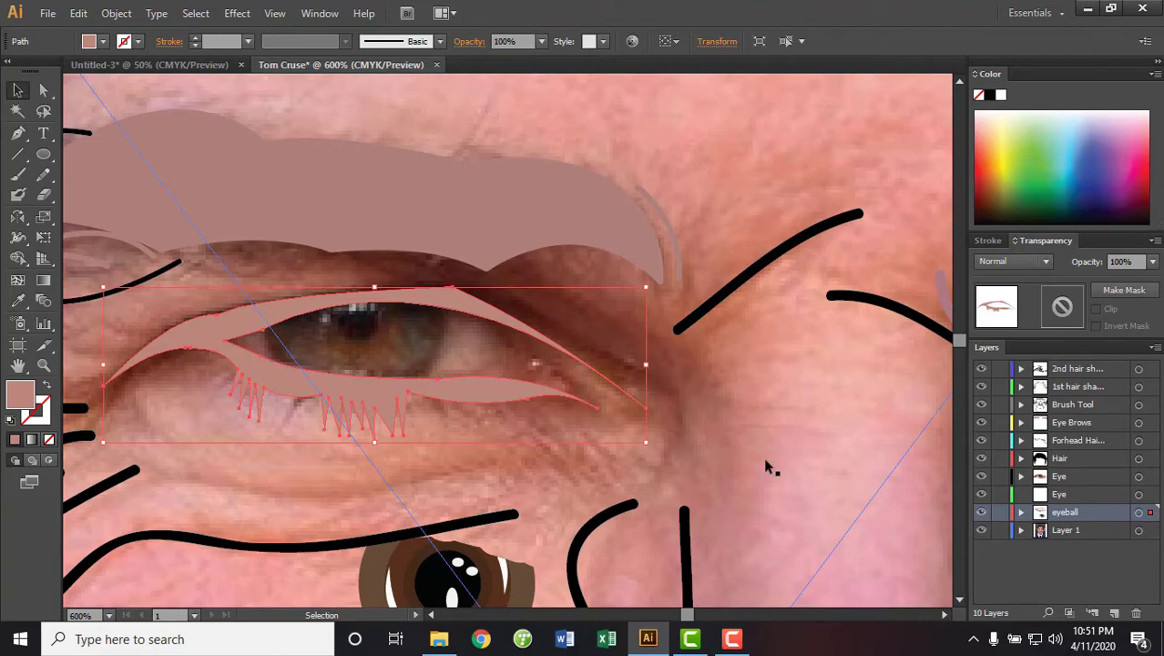
pyautogui.click(768, 466)
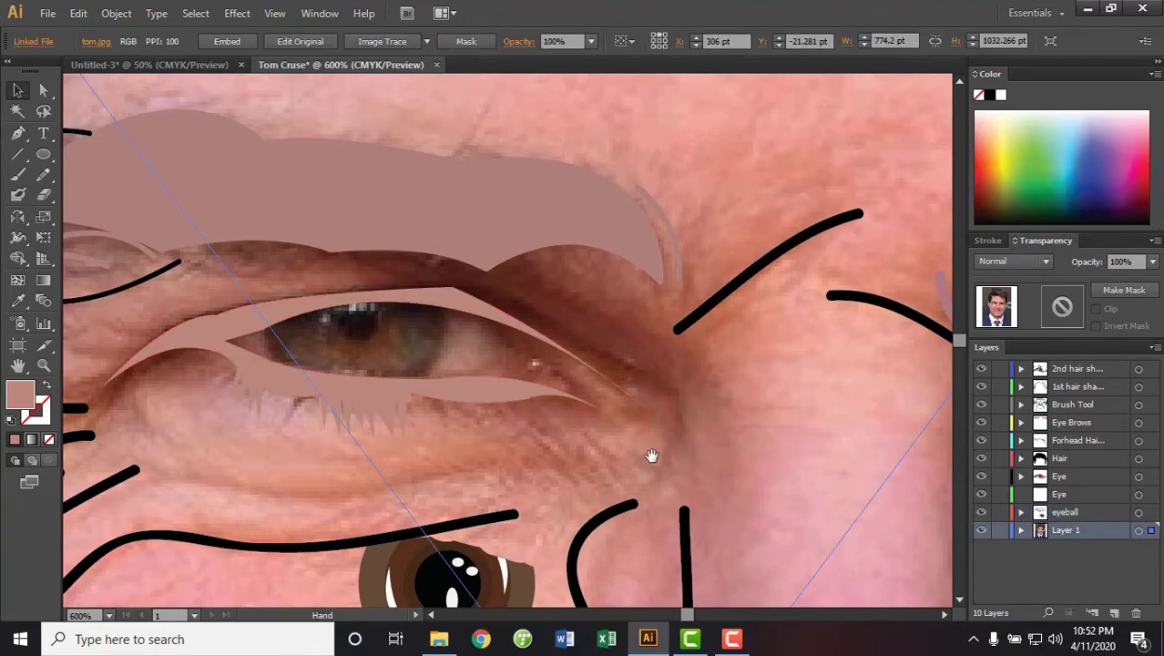
# Draw a closed under-eye shading shape and send it to the back
pyautogui.moveTo(651, 455)
pyautogui.mouseDown()
pyautogui.moveTo(294, 379)
pyautogui.moveTo(280, 425)
pyautogui.mouseUp()
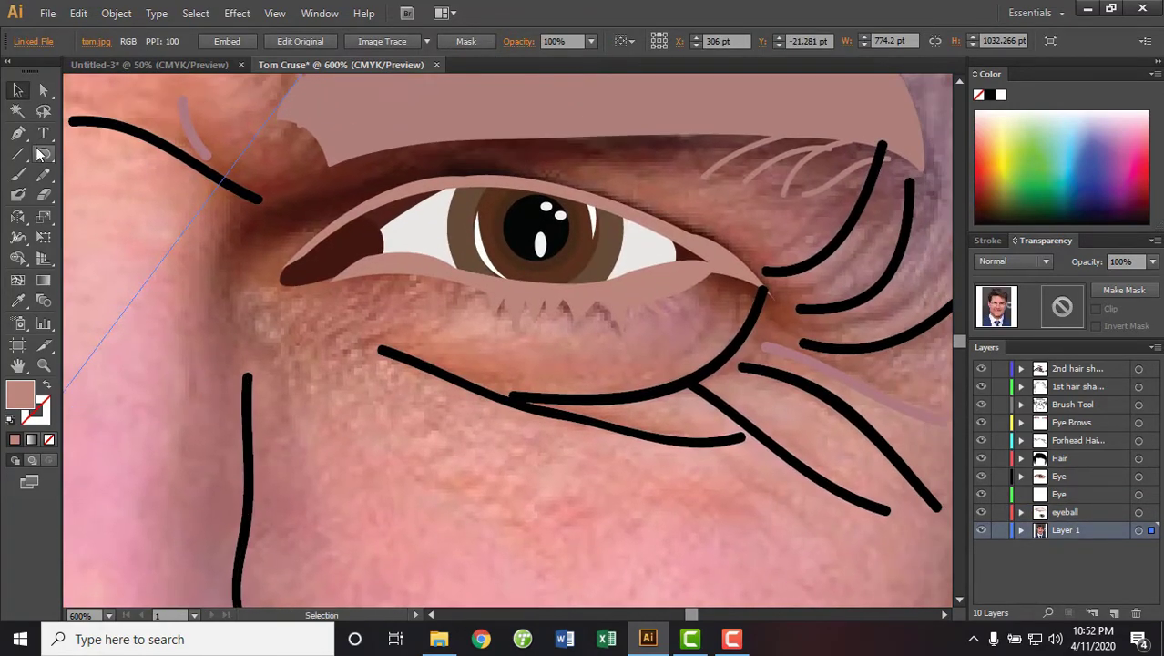
pyautogui.moveTo(394, 303); pyautogui.dragTo(695, 342)
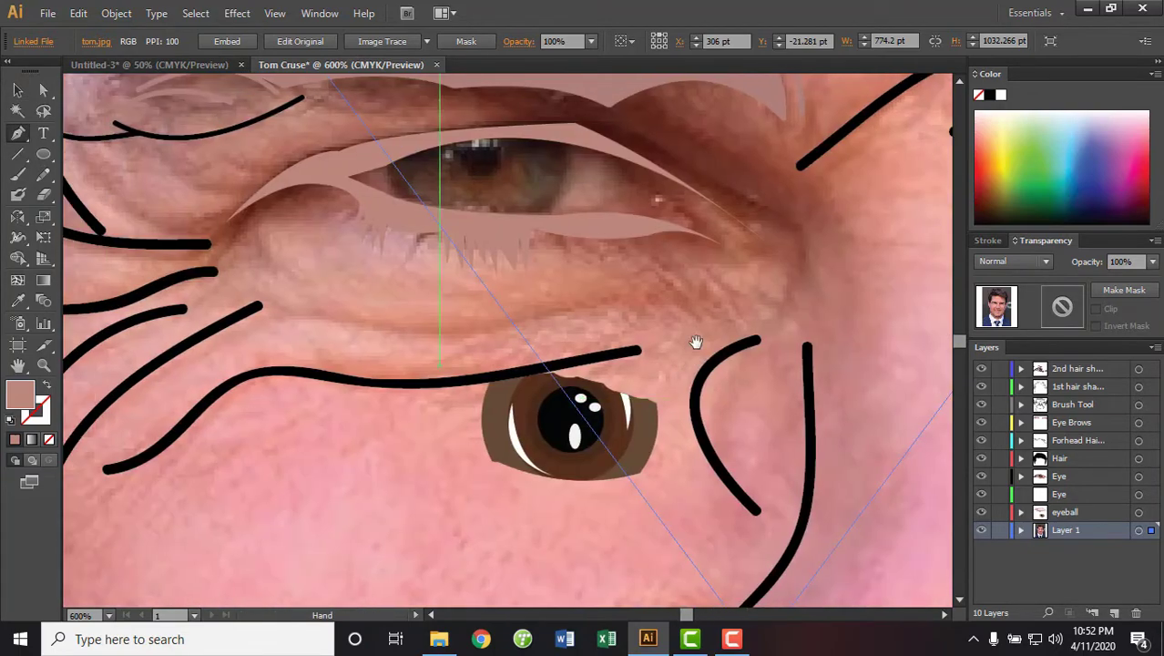
pyautogui.click(684, 296)
pyautogui.moveTo(530, 319); pyautogui.dragTo(530, 337)
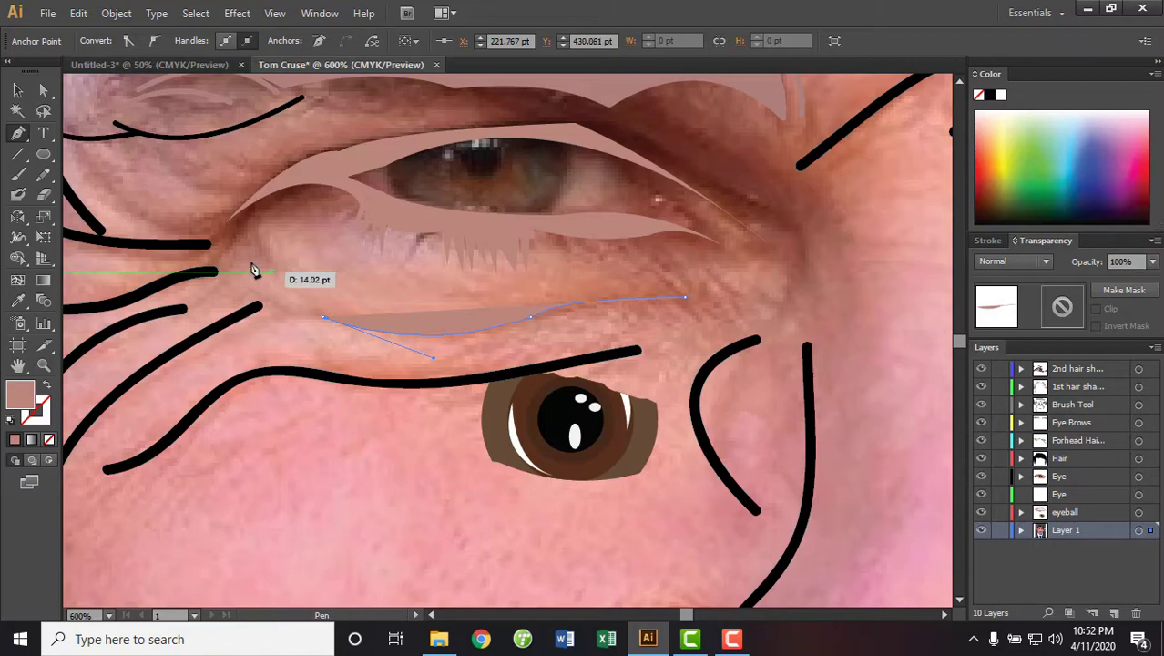
pyautogui.moveTo(214, 272); pyautogui.dragTo(219, 216)
pyautogui.moveTo(243, 146)
pyautogui.mouseDown()
pyautogui.moveTo(280, 222)
pyautogui.moveTo(253, 234)
pyautogui.moveTo(326, 339)
pyautogui.mouseUp()
pyautogui.moveTo(214, 228)
pyautogui.mouseDown()
pyautogui.moveTo(223, 242)
pyautogui.moveTo(246, 146)
pyautogui.mouseUp()
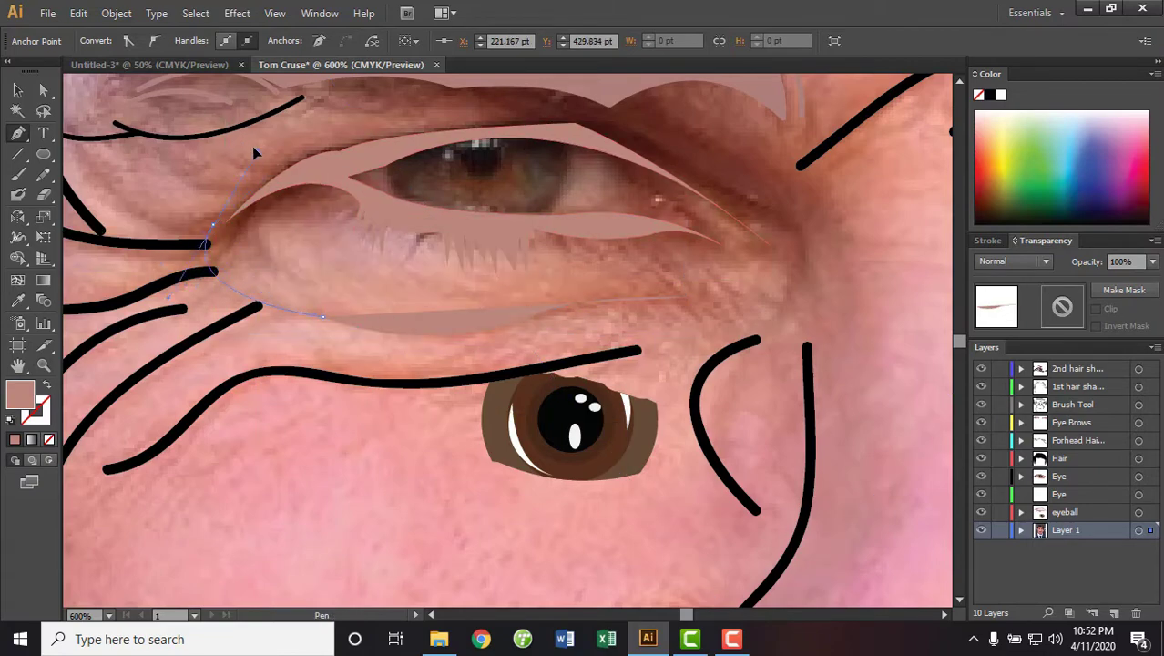
pyautogui.click(214, 234)
pyautogui.hotkey('ctrl', 'shift', '[')
pyautogui.click(1138, 494)
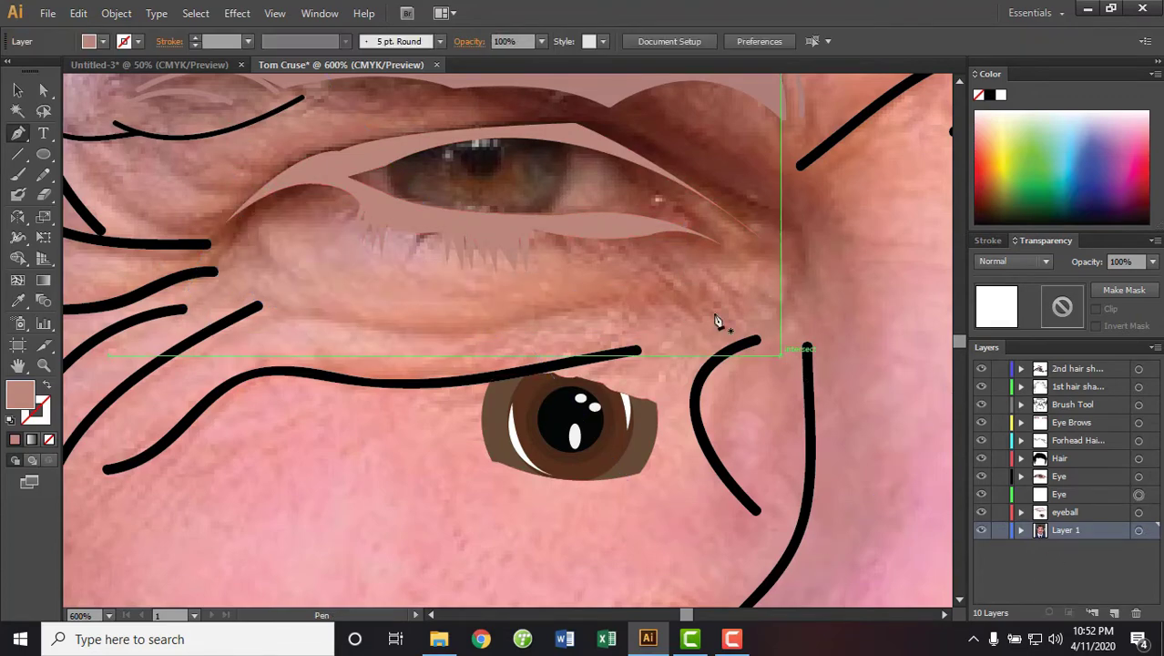
pyautogui.press('v')
pyautogui.click(356, 195)
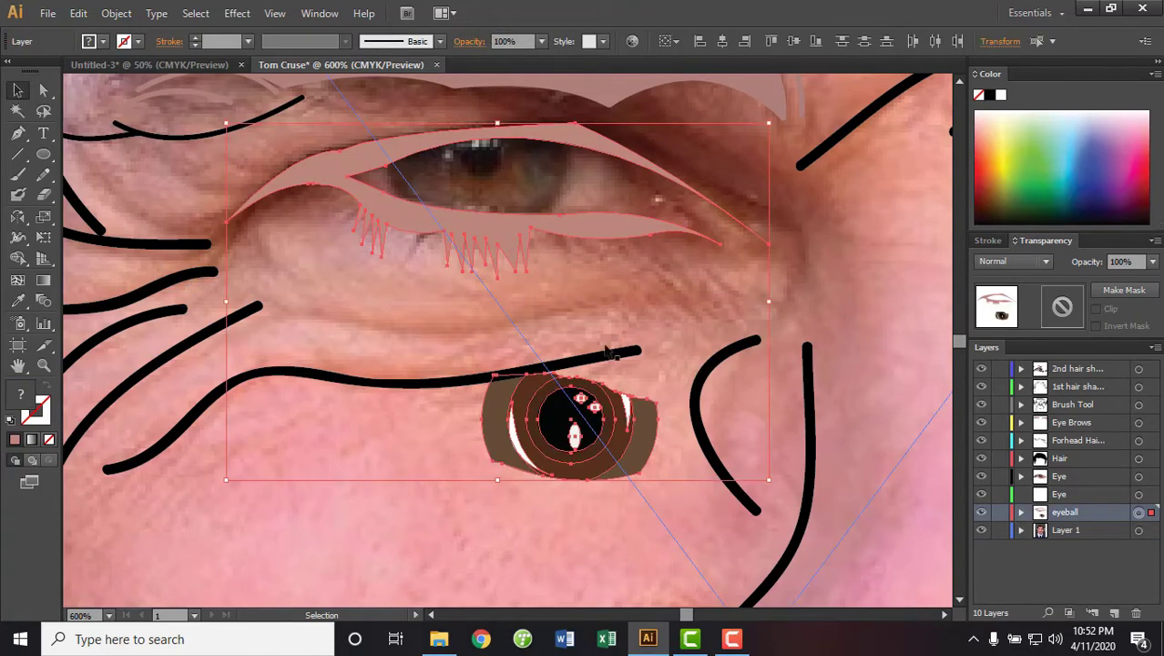
# Pen-trace the curved upper eyelid outline around the left eye
pyautogui.click(22, 137)
pyautogui.click(681, 305)
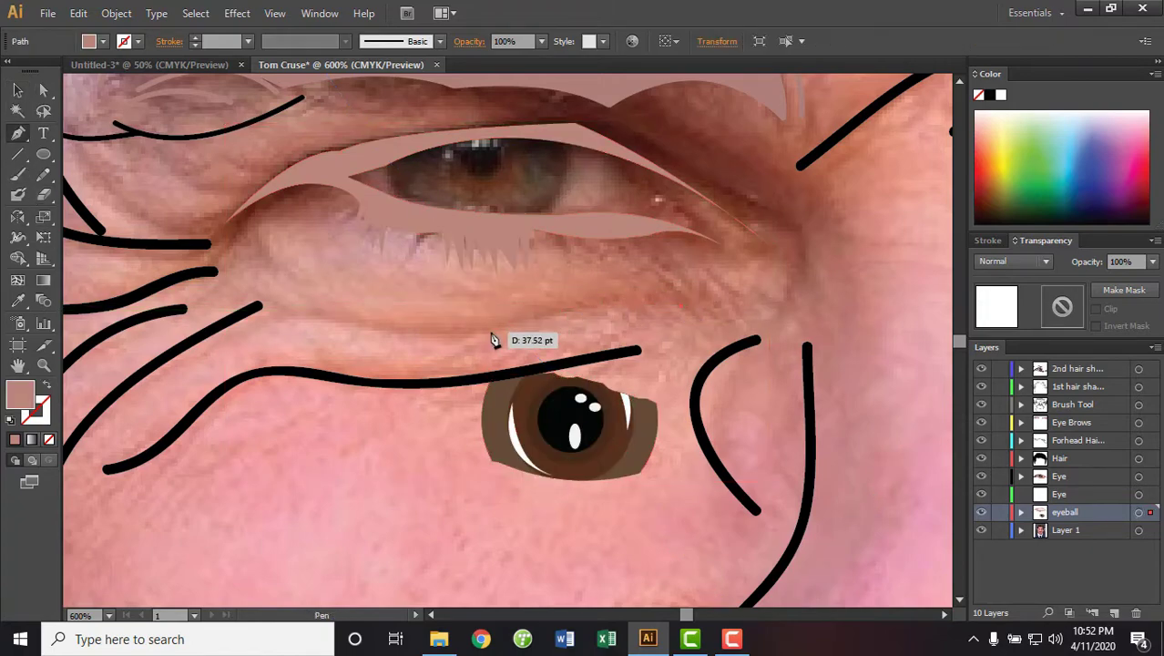
pyautogui.moveTo(492, 333); pyautogui.dragTo(613, 283)
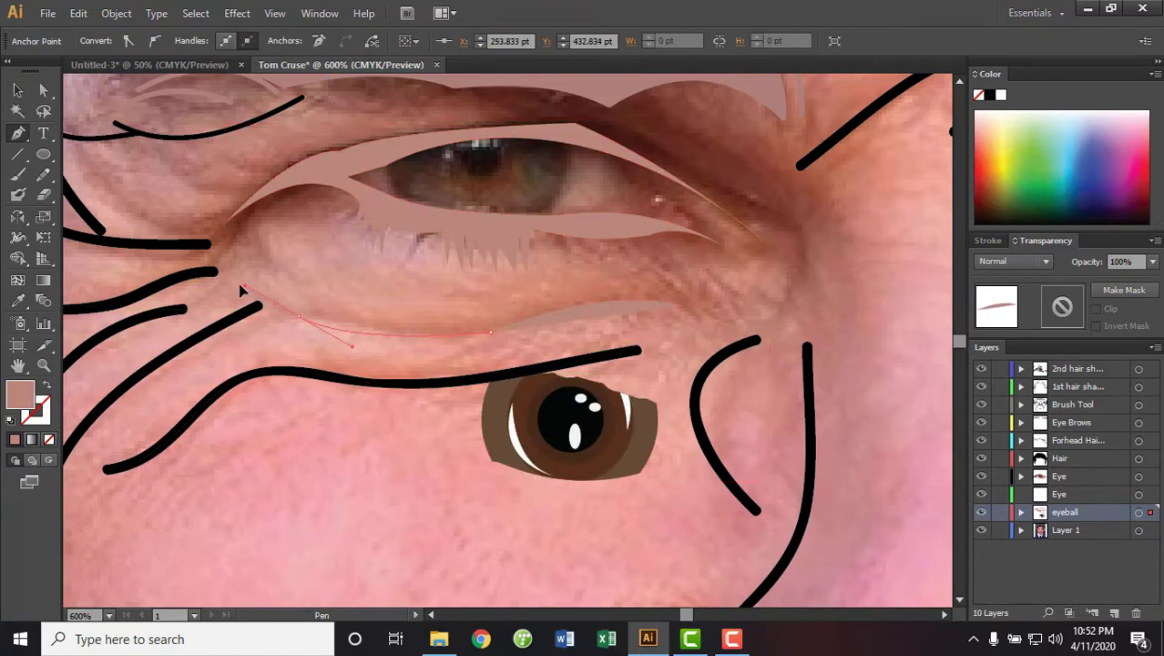
pyautogui.moveTo(300, 319); pyautogui.dragTo(308, 183)
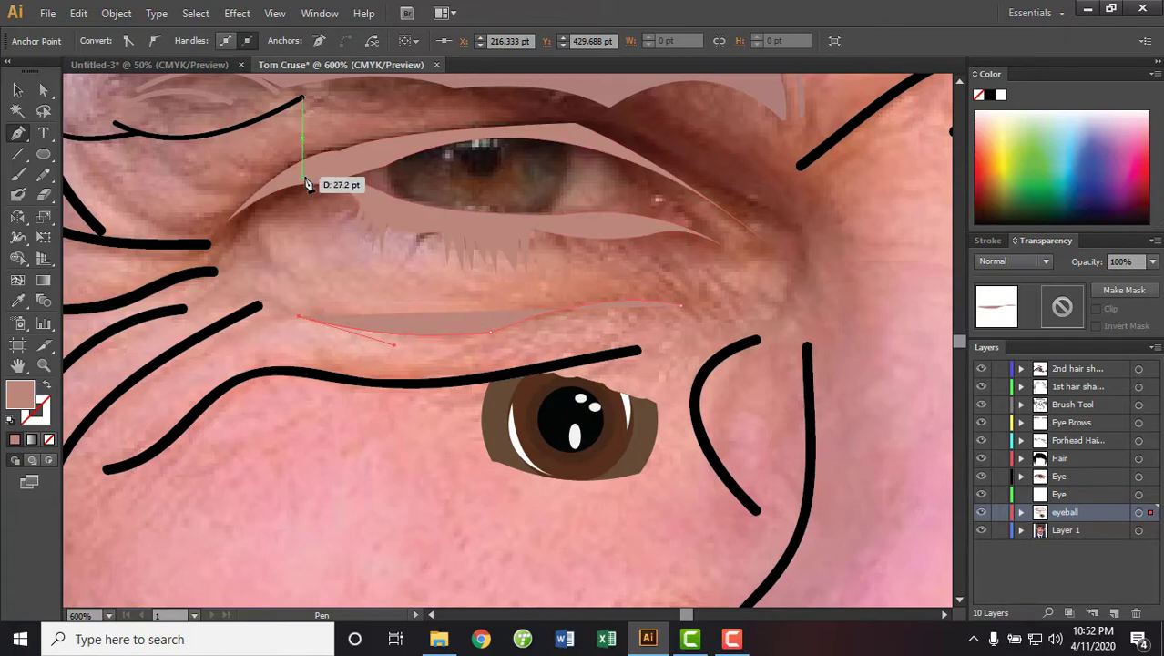
pyautogui.moveTo(467, 159)
pyautogui.mouseDown()
pyautogui.moveTo(338, 177)
pyautogui.moveTo(184, 258)
pyautogui.mouseUp()
pyautogui.moveTo(497, 289)
pyautogui.mouseDown()
pyautogui.moveTo(550, 246)
pyautogui.moveTo(549, 319)
pyautogui.mouseUp()
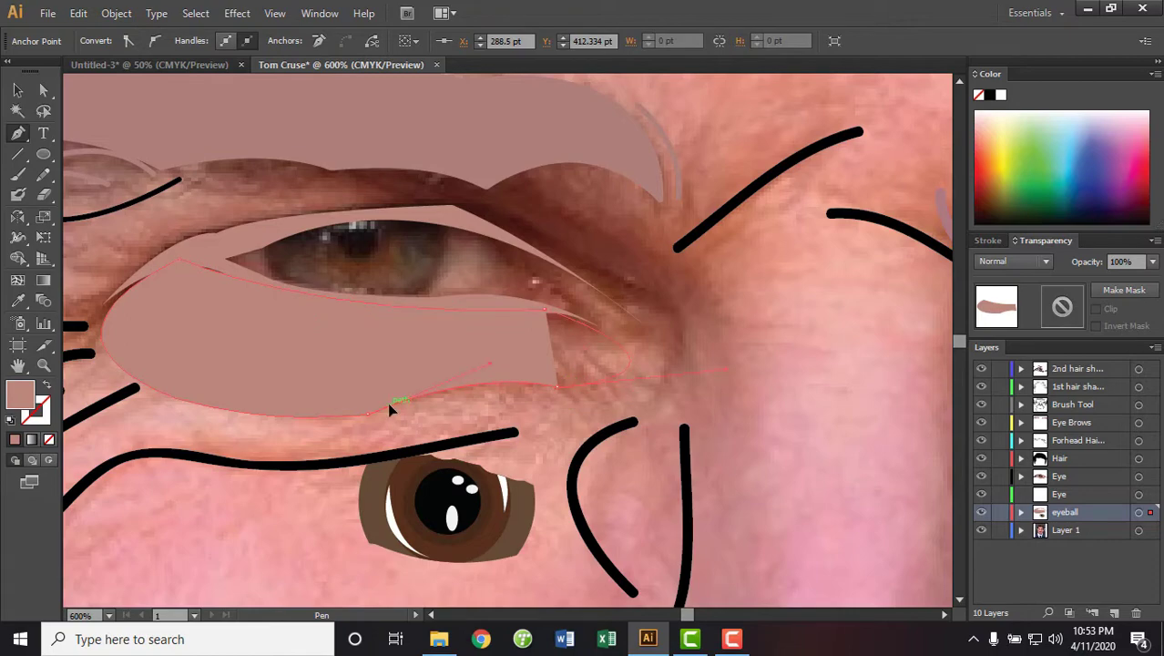
pyautogui.click(627, 368)
# Give the lid shape a sampled salmon skin colour and move it back beneath the eye
pyautogui.click(17, 90)
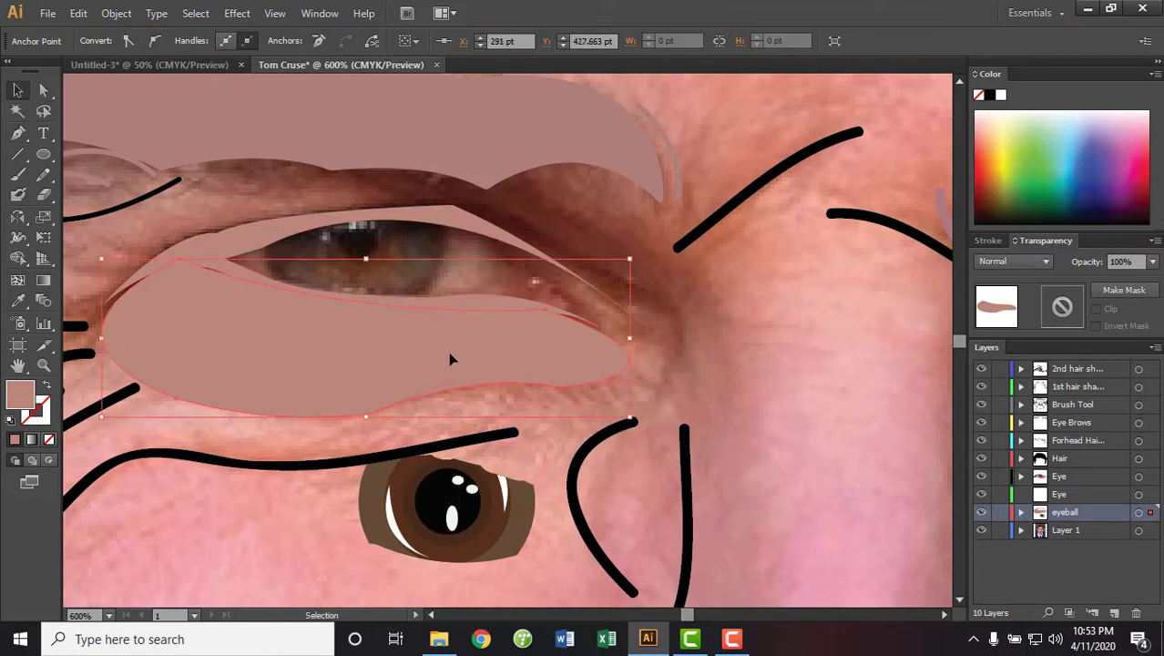
pyautogui.moveTo(452, 359); pyautogui.dragTo(182, 250)
pyautogui.click(20, 301)
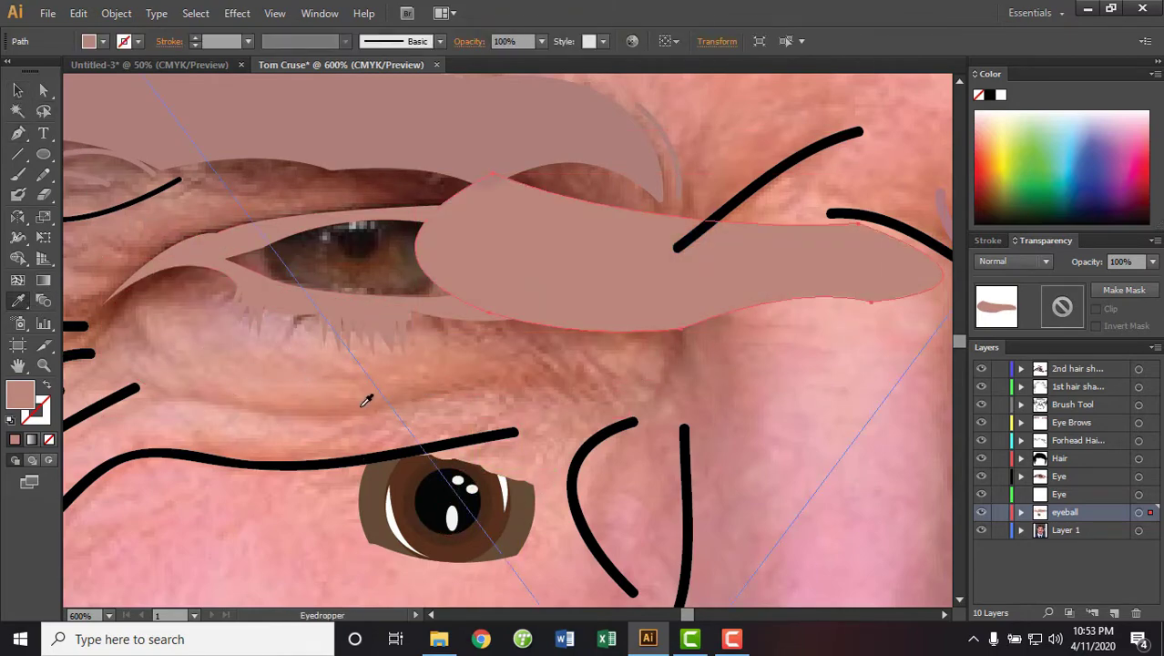
pyautogui.click(18, 90)
pyautogui.moveTo(628, 278)
pyautogui.mouseDown()
pyautogui.moveTo(305, 358)
pyautogui.moveTo(314, 353)
pyautogui.mouseUp()
pyautogui.click(315, 238)
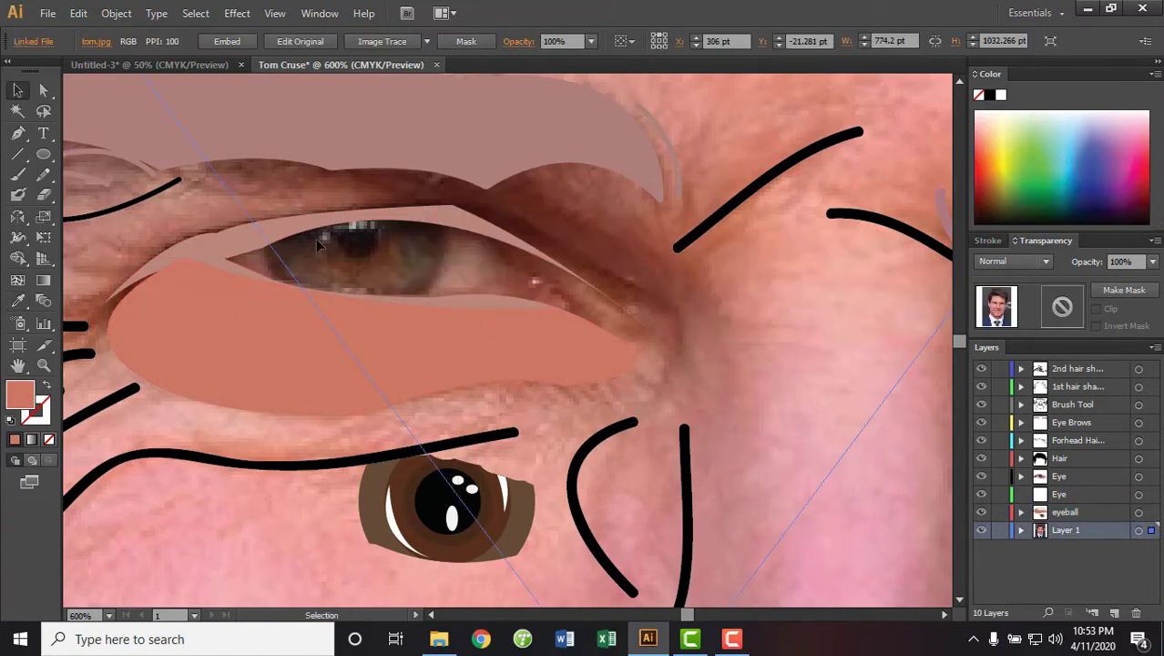
pyautogui.click(291, 234)
pyautogui.click(1020, 512)
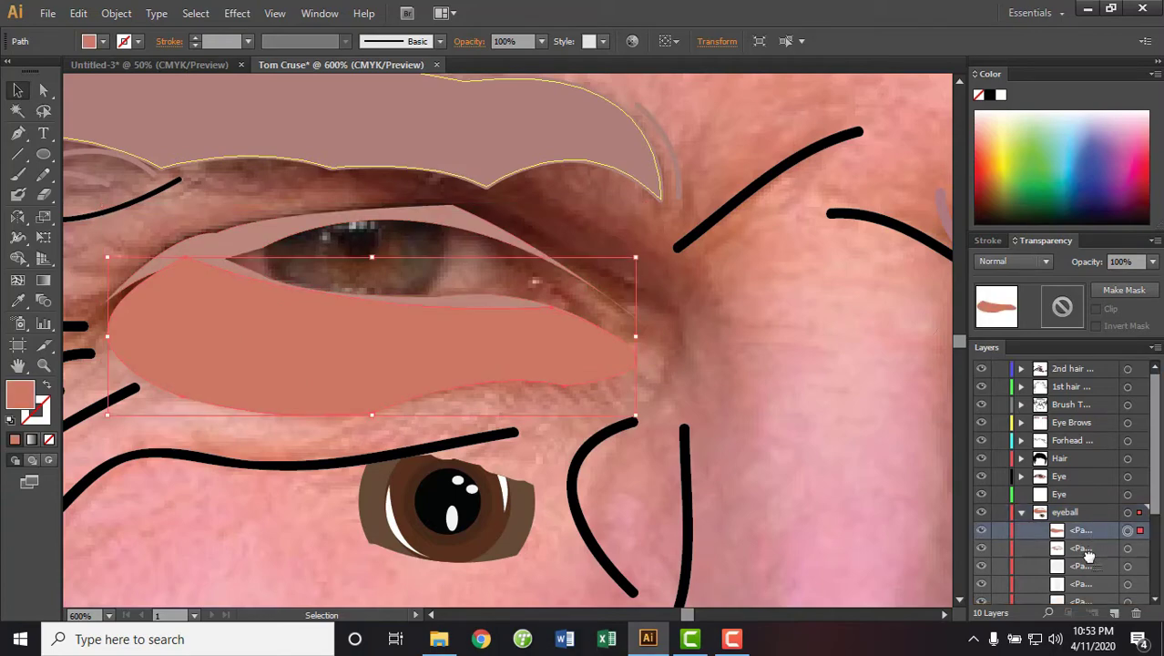
pyautogui.click(798, 386)
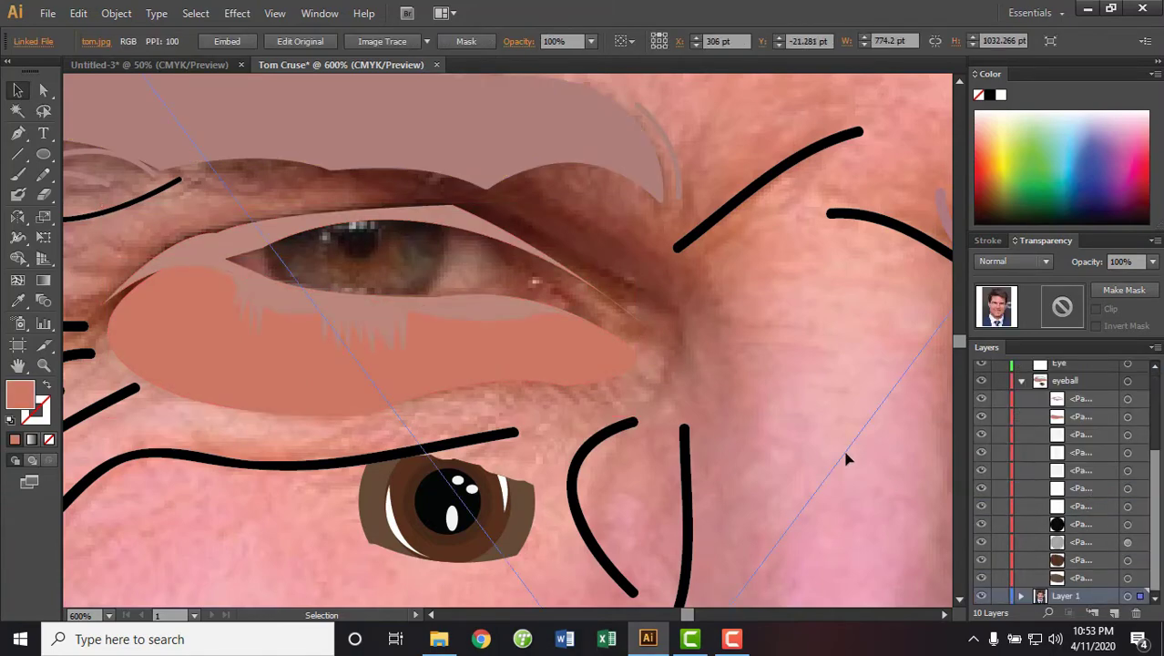
pyautogui.click(17, 133)
# Draw a curved triangular shadow shape at the eye's outer corner on the eyeball layer
pyautogui.click(1020, 382)
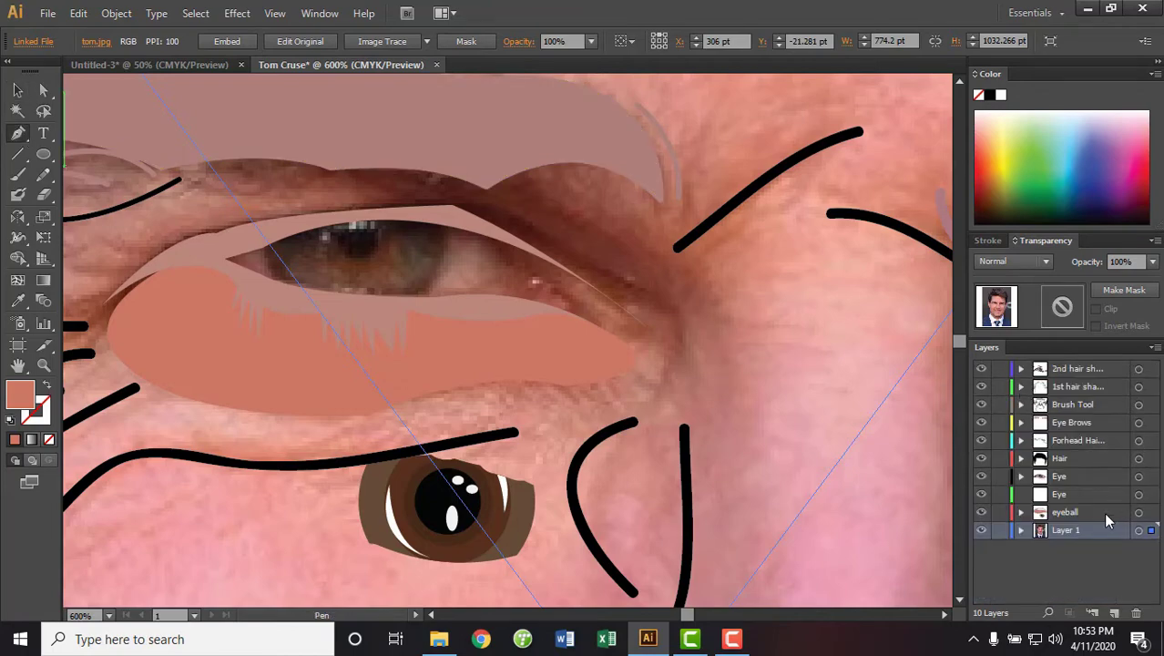
pyautogui.click(1140, 494)
pyautogui.click(1138, 512)
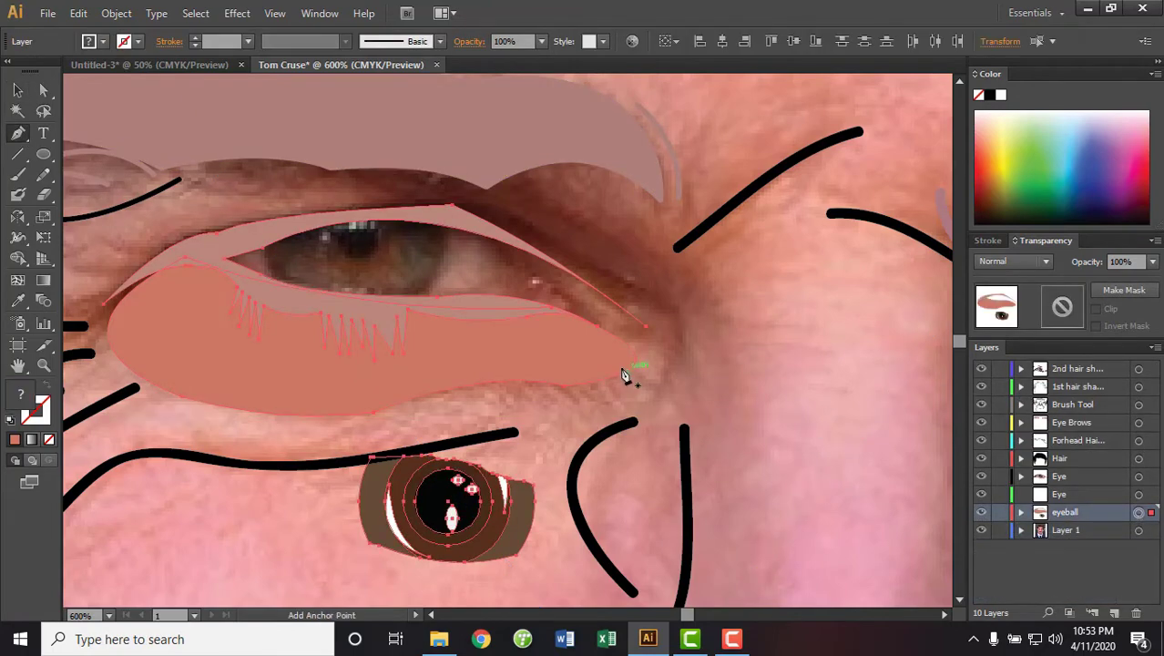
pyautogui.click(483, 232)
pyautogui.moveTo(327, 435); pyautogui.dragTo(435, 362)
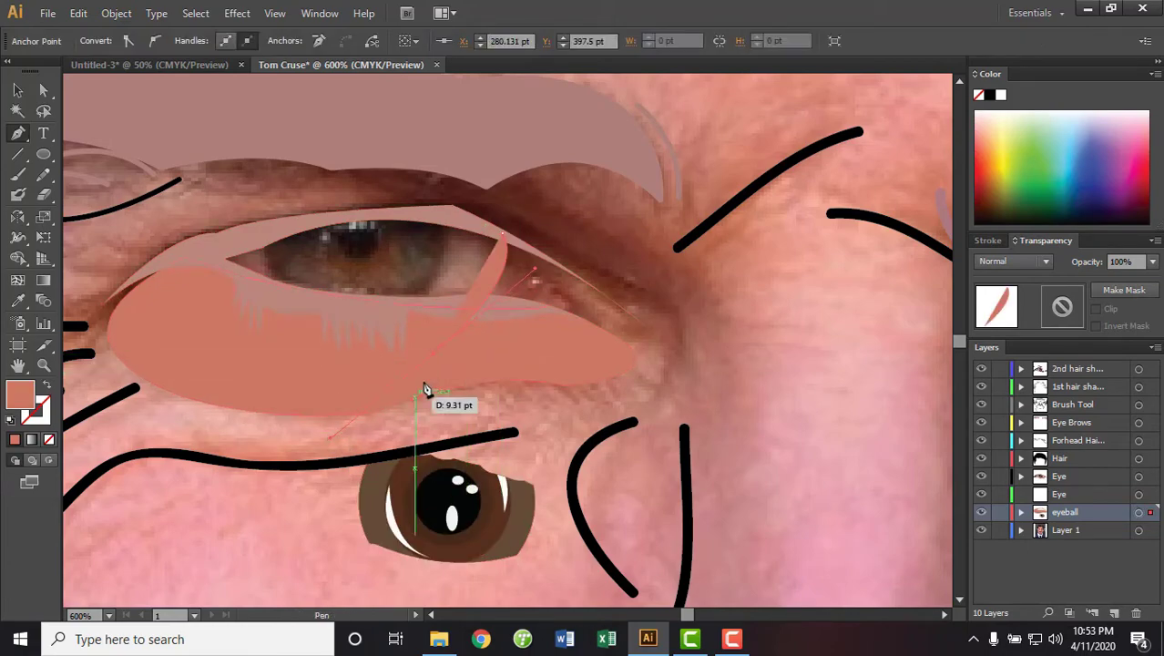
pyautogui.moveTo(615, 360); pyautogui.dragTo(507, 240)
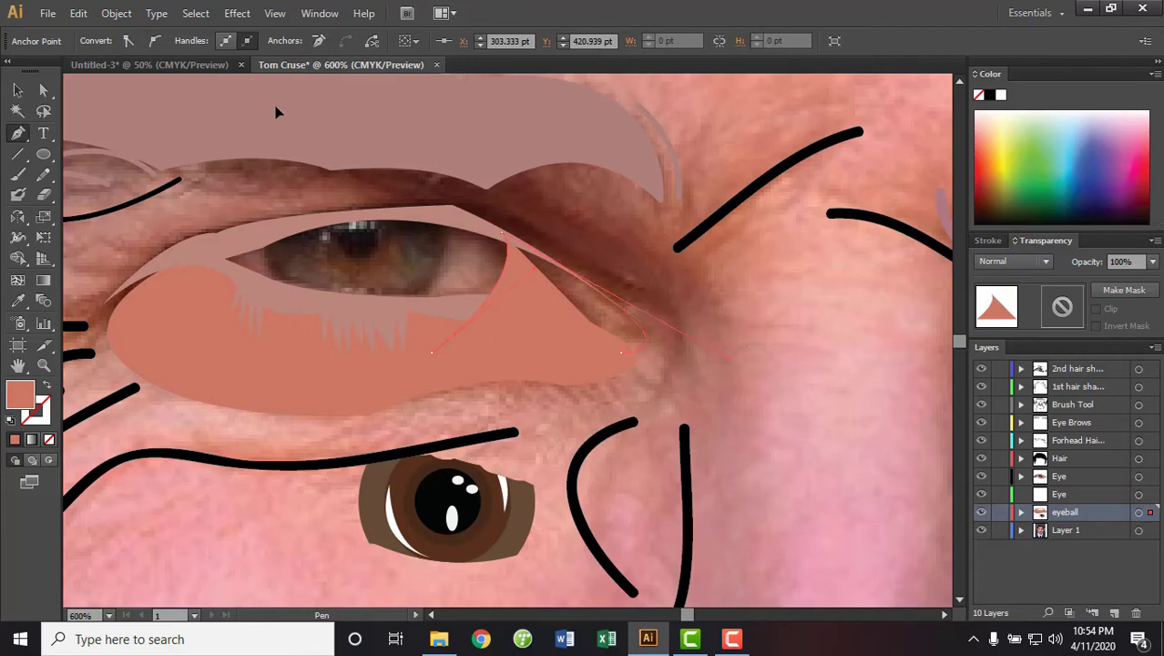
# Fill the corner shape with dark brown from the other eye and send it backward
pyautogui.click(20, 91)
pyautogui.hscroll(5, 805, 430)
pyautogui.press('i')
pyautogui.click(689, 325)
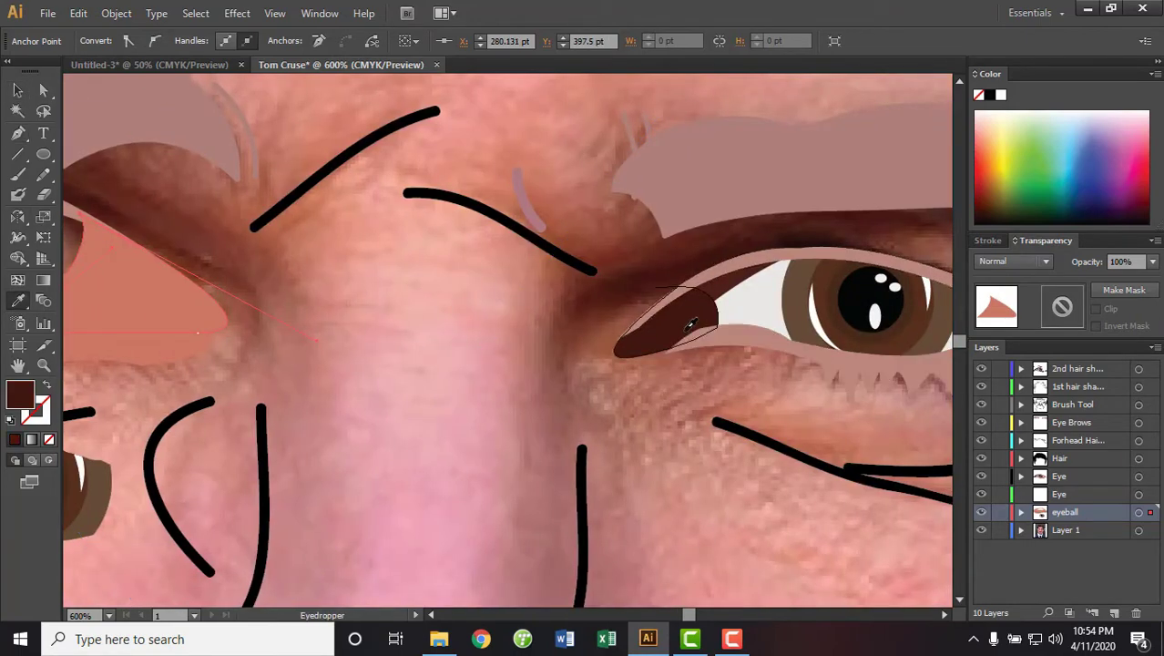
pyautogui.press('v')
pyautogui.hscroll(-5, 592, 307)
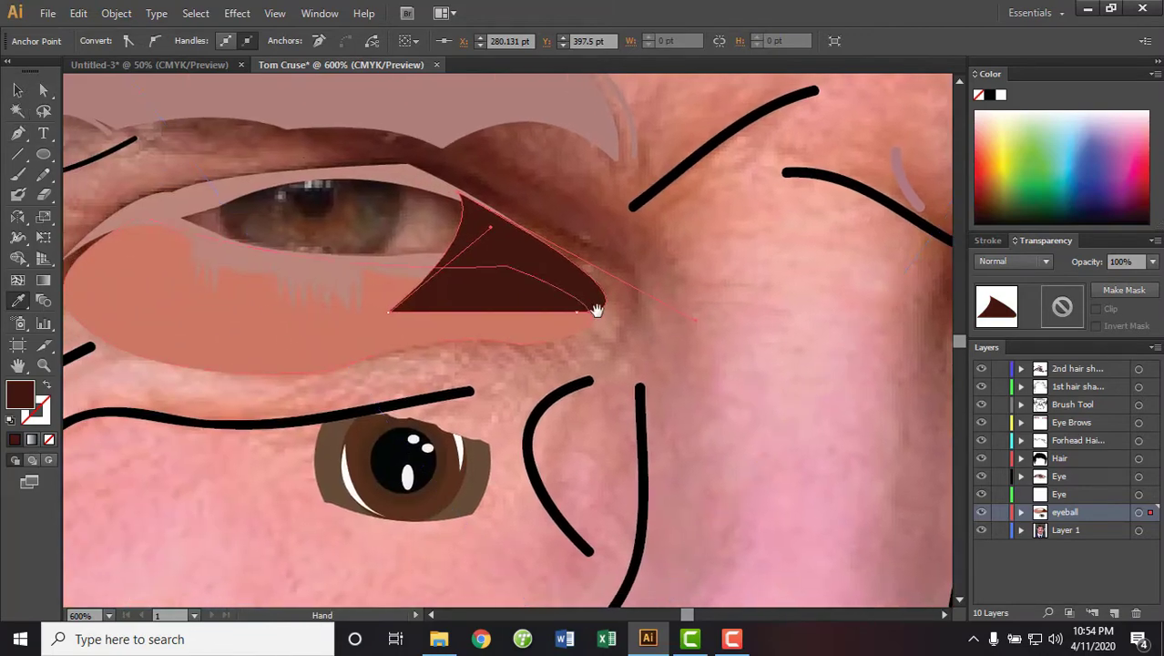
pyautogui.click(1020, 512)
pyautogui.hotkey('ctrl', '[')
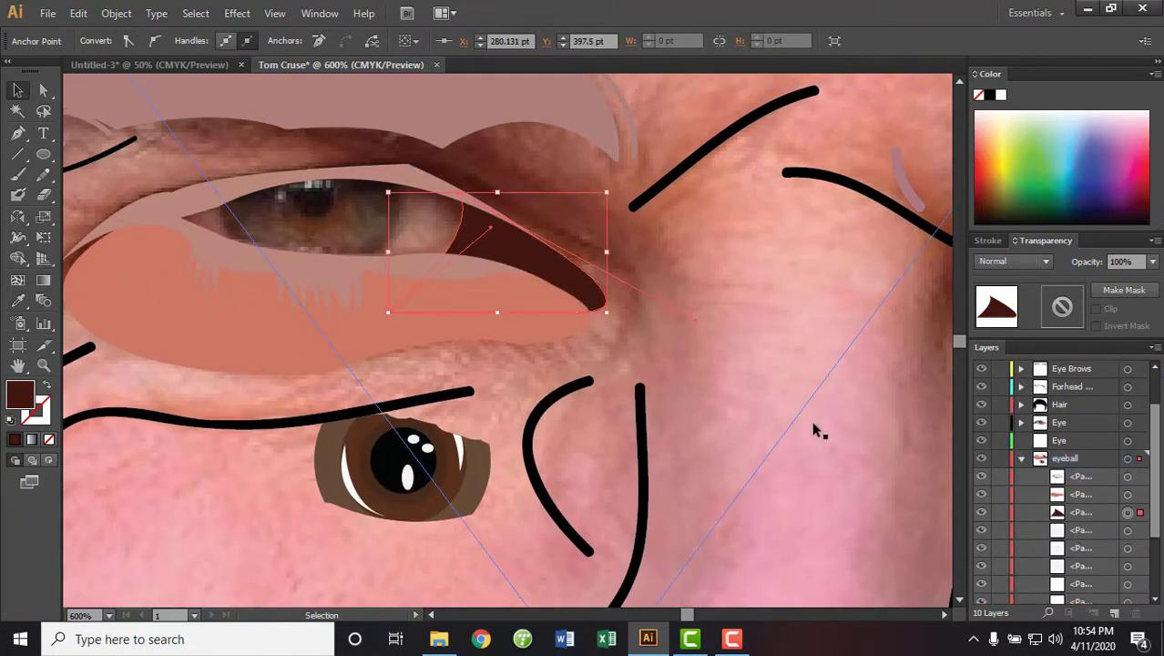
pyautogui.click(789, 416)
# Draw a closed five-point eye-white shape across the left eye
pyautogui.moveTo(540, 327)
pyautogui.mouseDown()
pyautogui.moveTo(143, 377)
pyautogui.moveTo(778, 343)
pyautogui.moveTo(789, 389)
pyautogui.mouseUp()
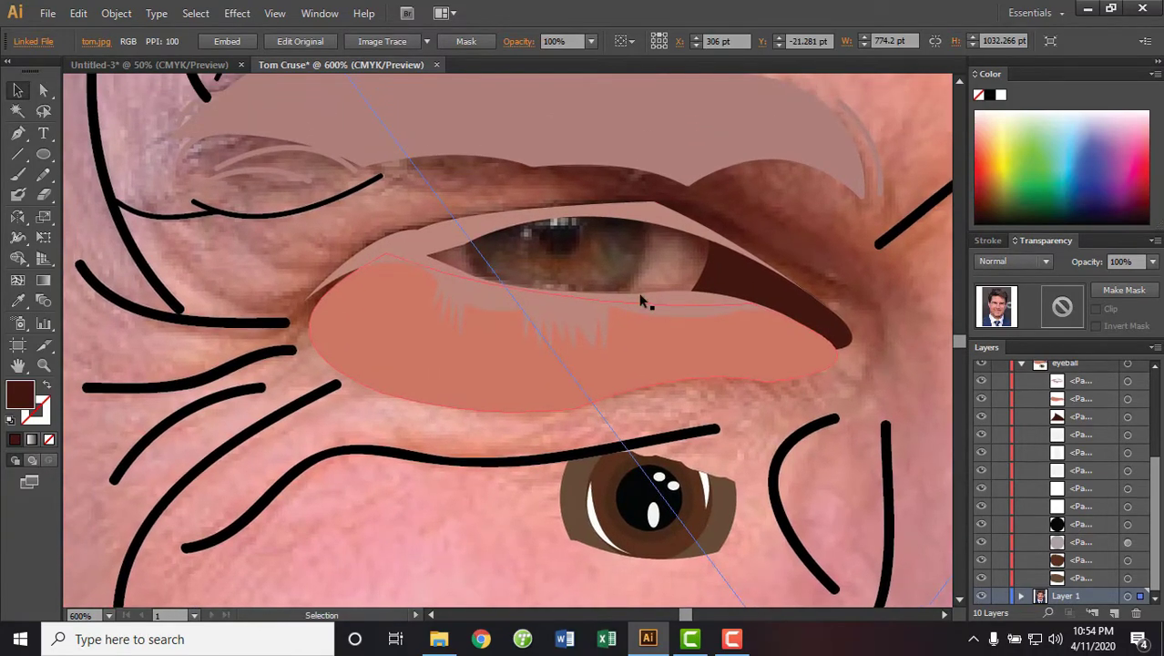
pyautogui.click(588, 218)
pyautogui.press('p')
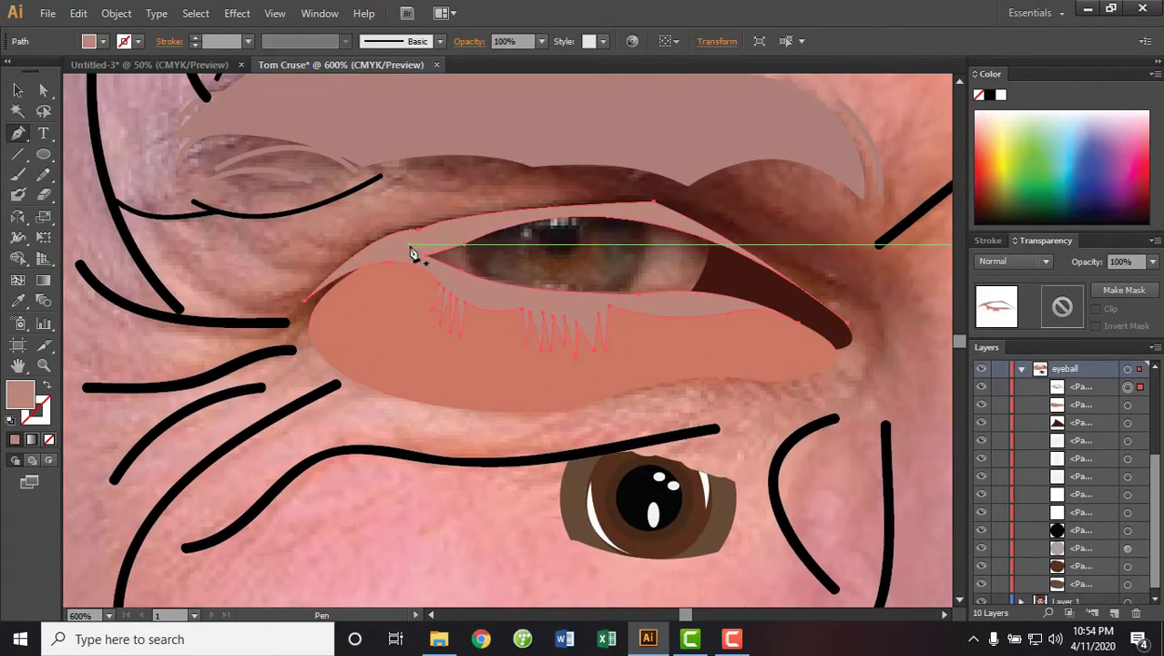
pyautogui.click(412, 252)
pyautogui.click(734, 273)
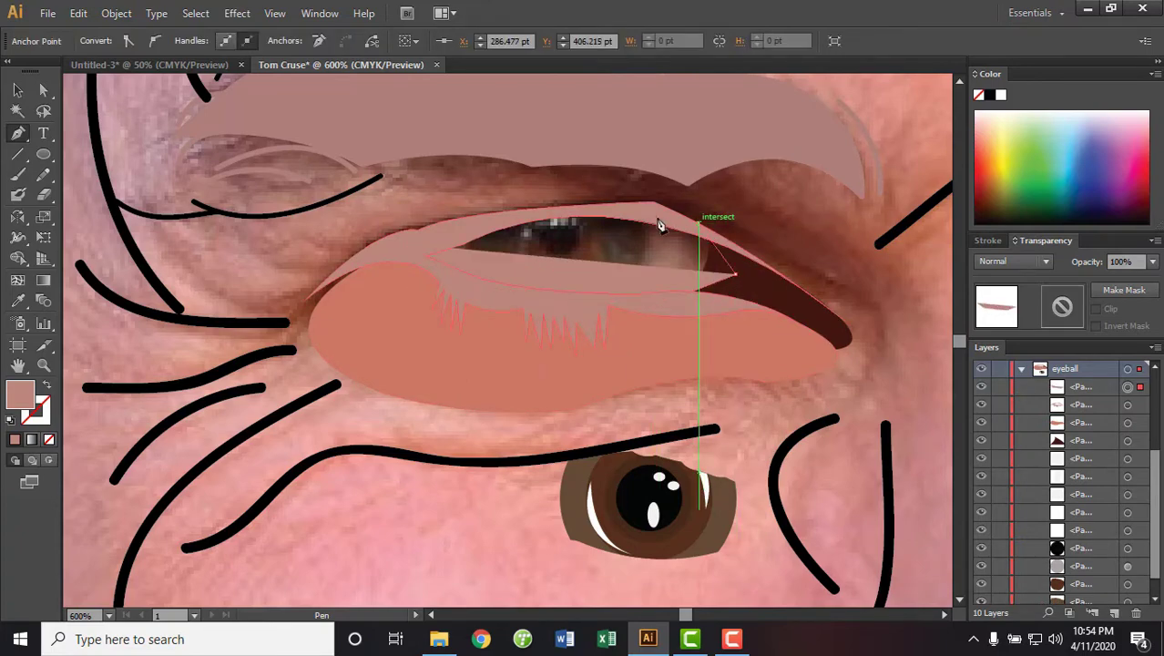
pyautogui.click(699, 224)
pyautogui.click(597, 212)
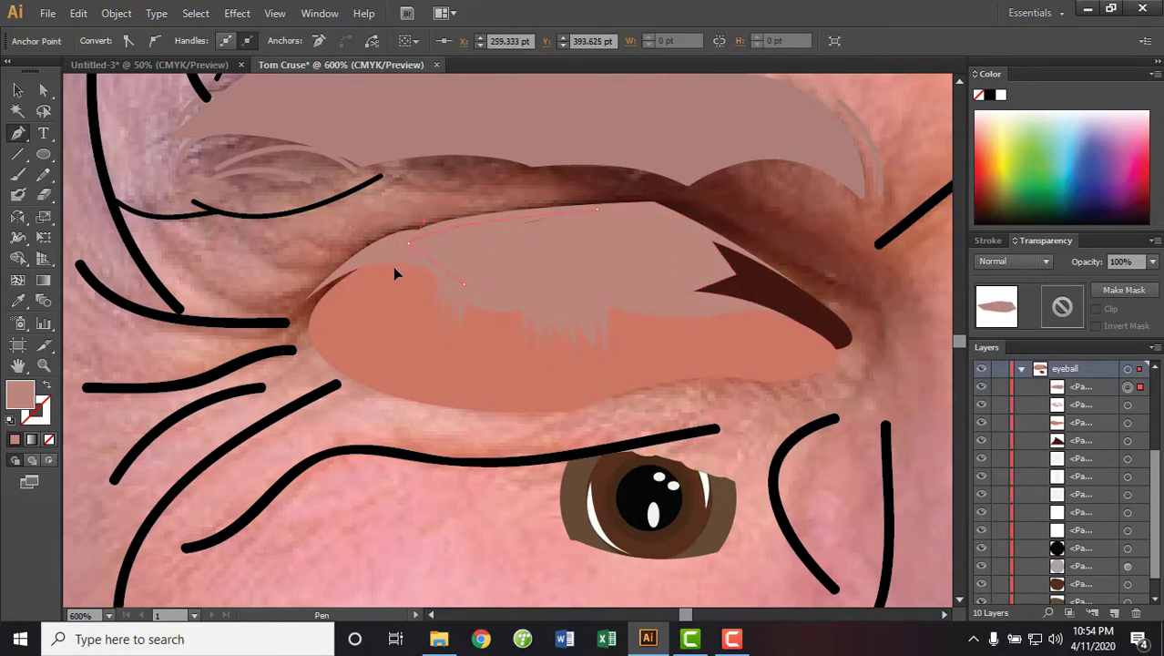
pyautogui.click(409, 245)
# Fill the eye-white shape with white and move it below the lid outline in Layers
pyautogui.doubleClick(20, 392)
pyautogui.click(1036, 149)
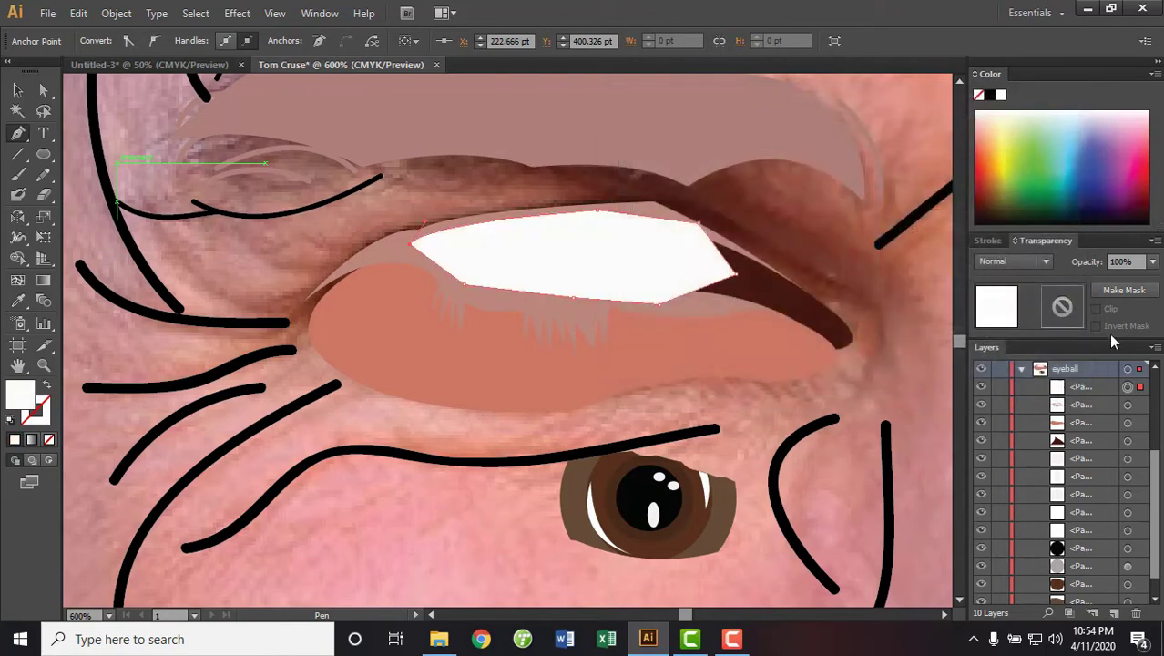
pyautogui.click(1083, 386)
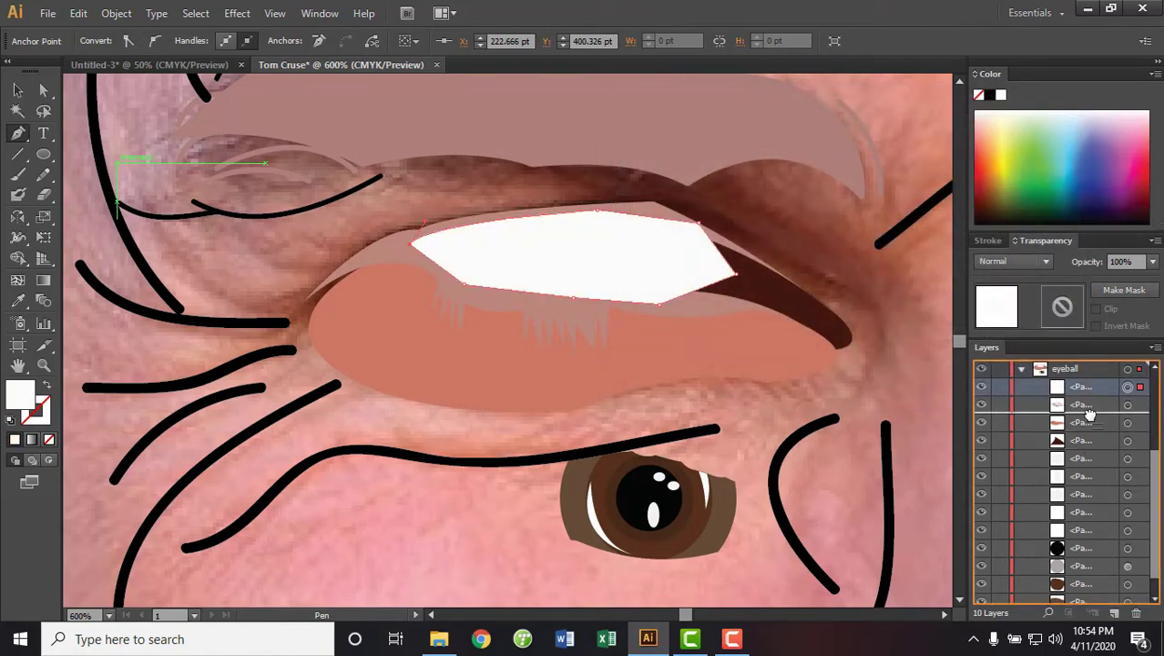
pyautogui.moveTo(1089, 414); pyautogui.dragTo(1084, 431)
pyautogui.press('v')
pyautogui.click(282, 204)
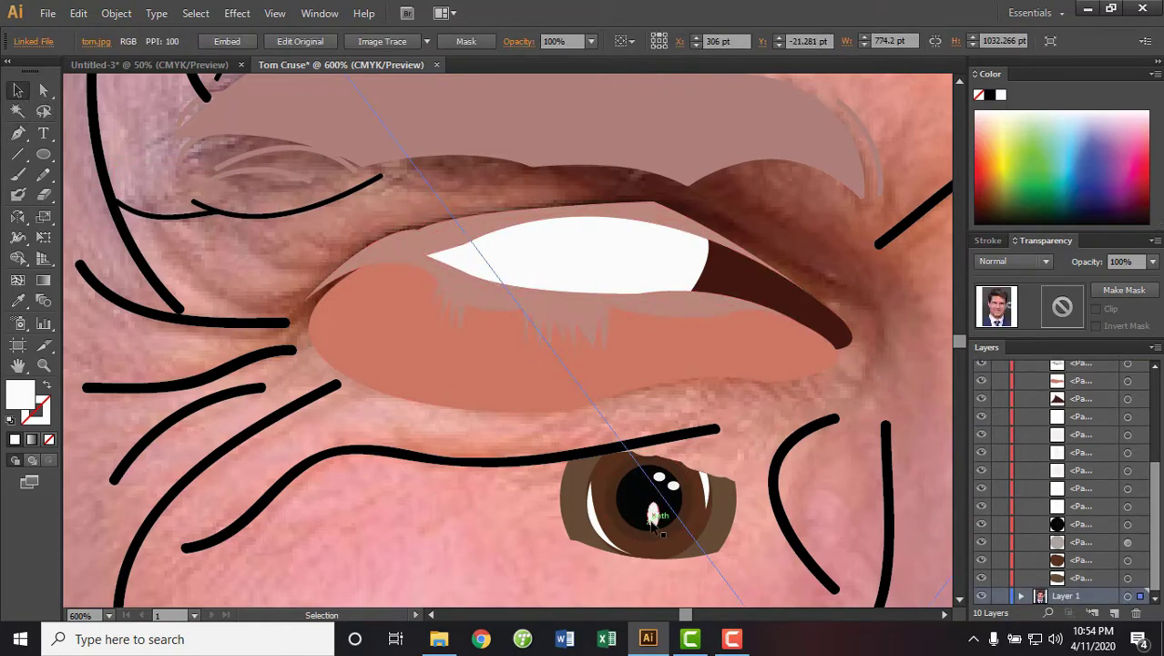
pyautogui.scroll(5, 1044, 552)
pyautogui.click(1020, 530)
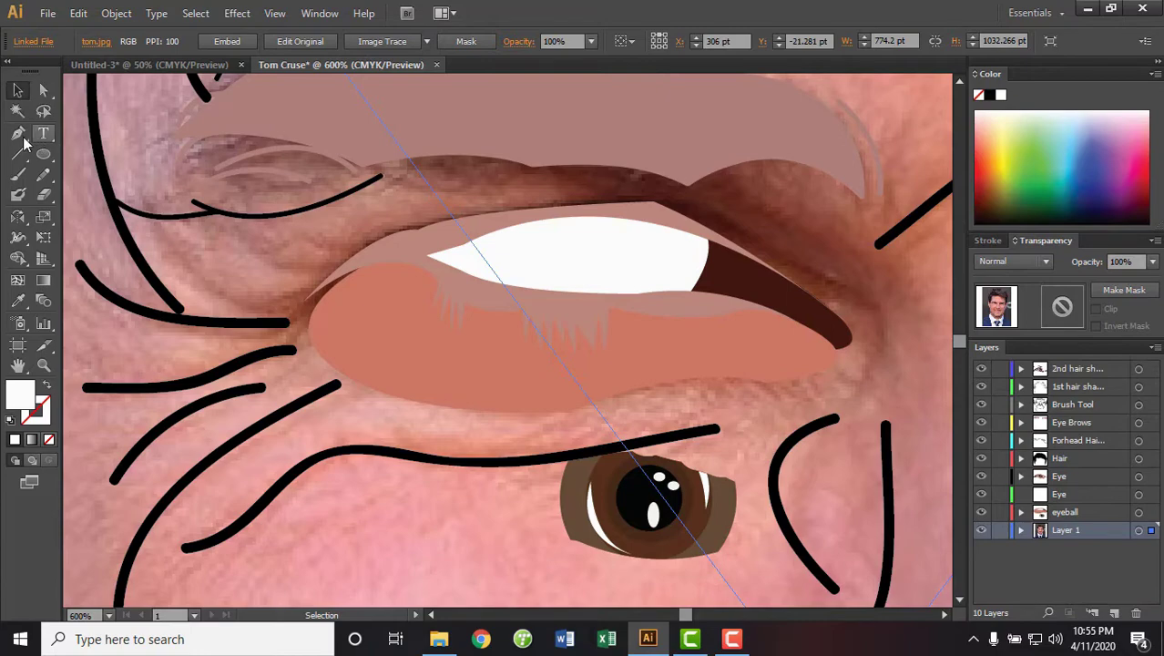
pyautogui.click(1020, 512)
pyautogui.scroll(-3, 1110, 537)
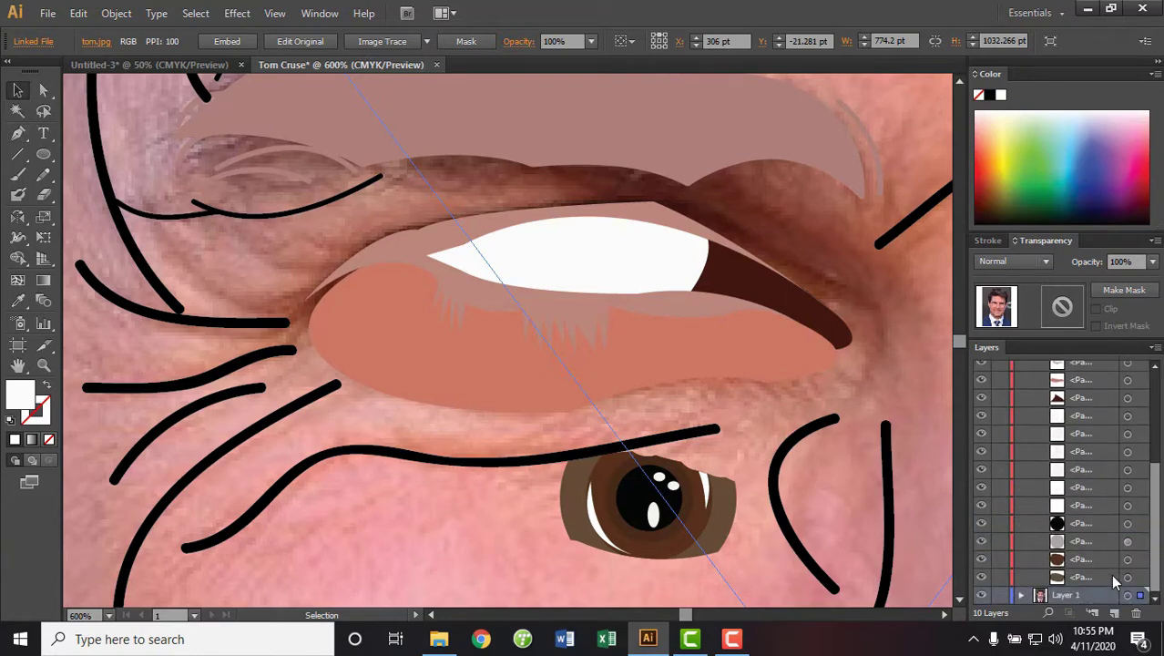
# Select the iris, pupil and highlight shapes, nudge them left, and hide the white and lid shapes
pyautogui.click(1127, 578)
pyautogui.keyDown('shift'); pyautogui.click(1127, 559); pyautogui.keyUp('shift')
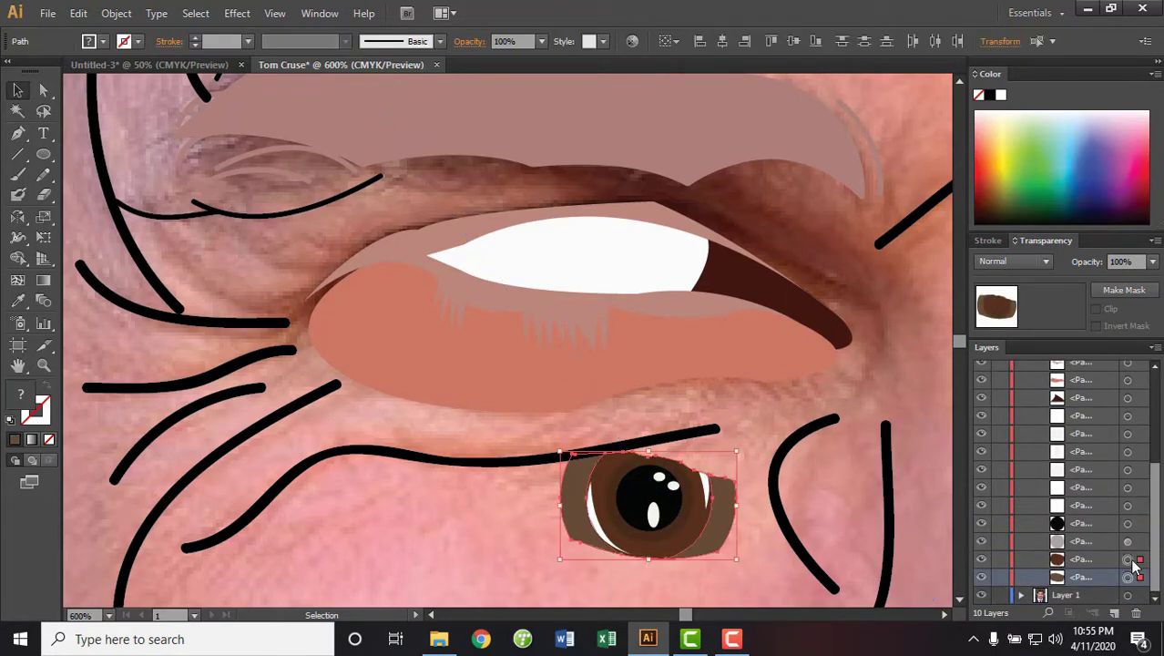
pyautogui.keyDown('shift'); pyautogui.click(1127, 541); pyautogui.keyUp('shift')
pyautogui.keyDown('shift'); pyautogui.click(1128, 522); pyautogui.keyUp('shift')
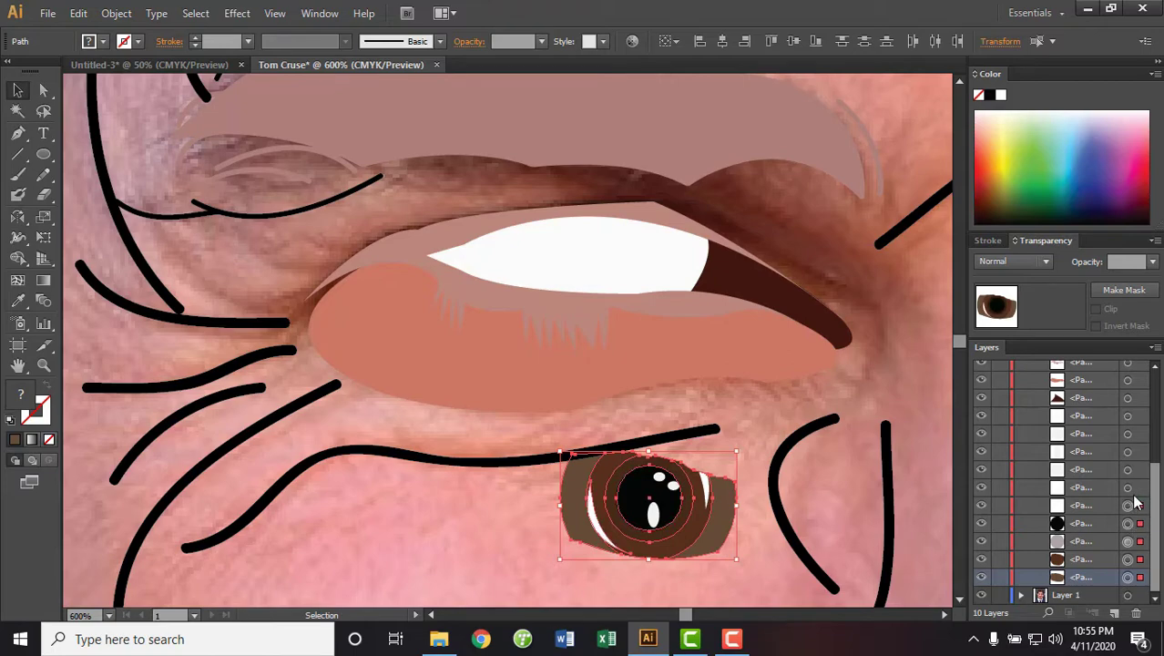
pyautogui.keyDown('shift'); pyautogui.click(1130, 434); pyautogui.keyUp('shift')
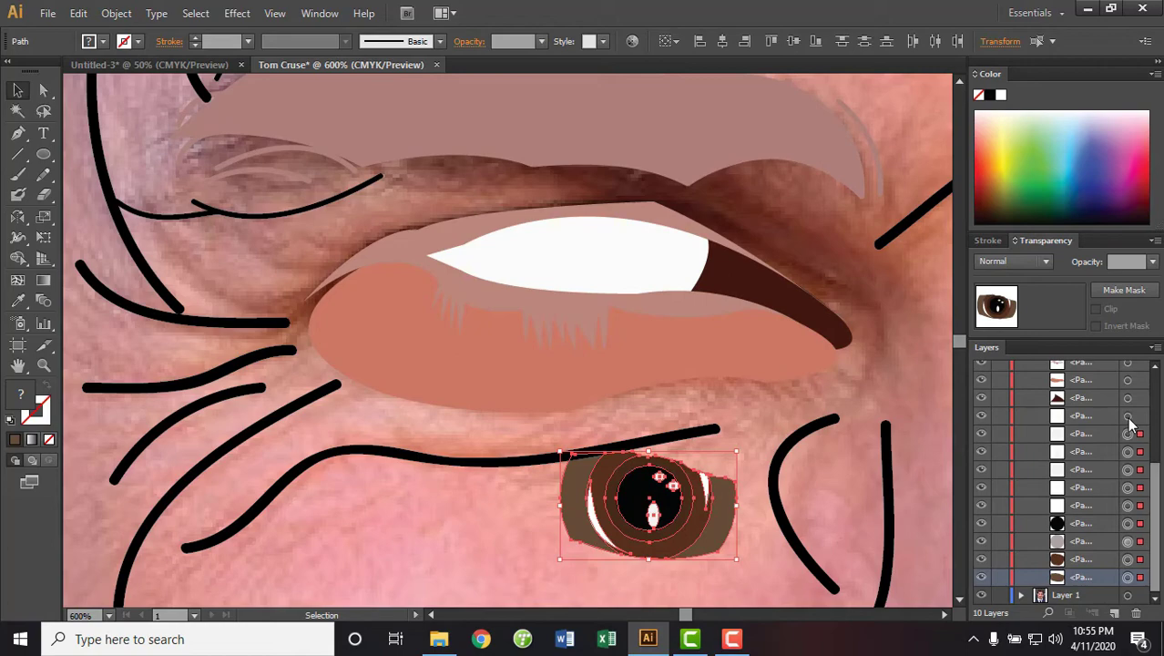
pyautogui.keyDown('shift'); pyautogui.click(1129, 417); pyautogui.keyUp('shift')
pyautogui.keyDown('shift'); pyautogui.click(1129, 417); pyautogui.keyUp('shift')
pyautogui.moveTo(676, 531); pyautogui.dragTo(494, 541)
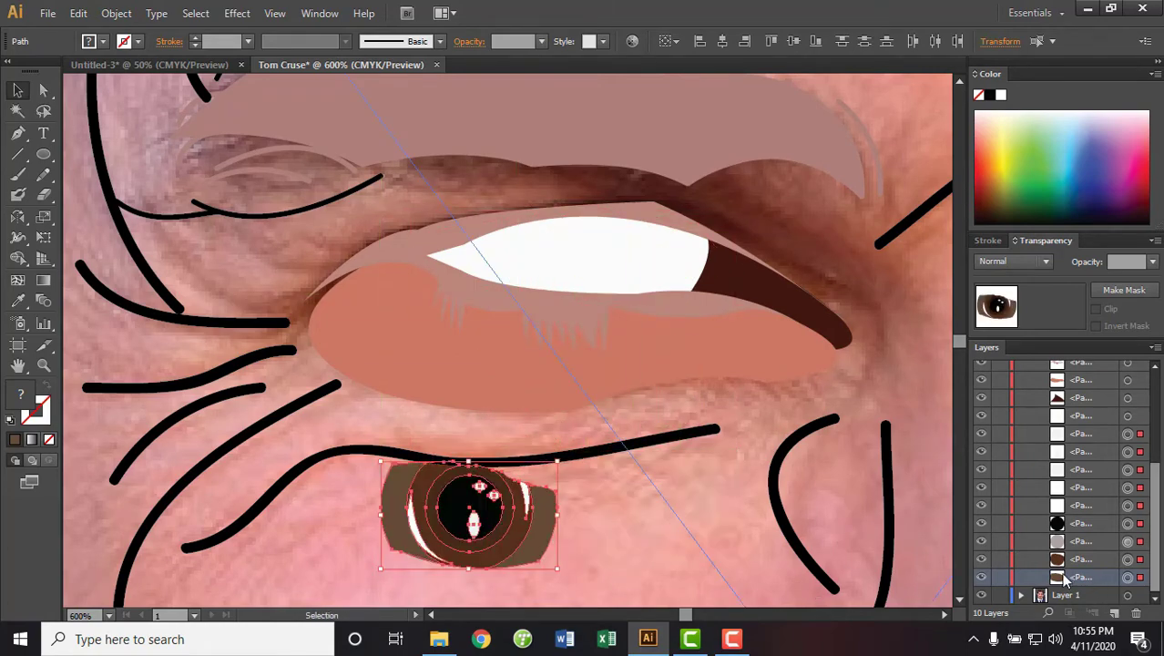
pyautogui.scroll(3, 1005, 549)
pyautogui.scroll(-3, 1008, 526)
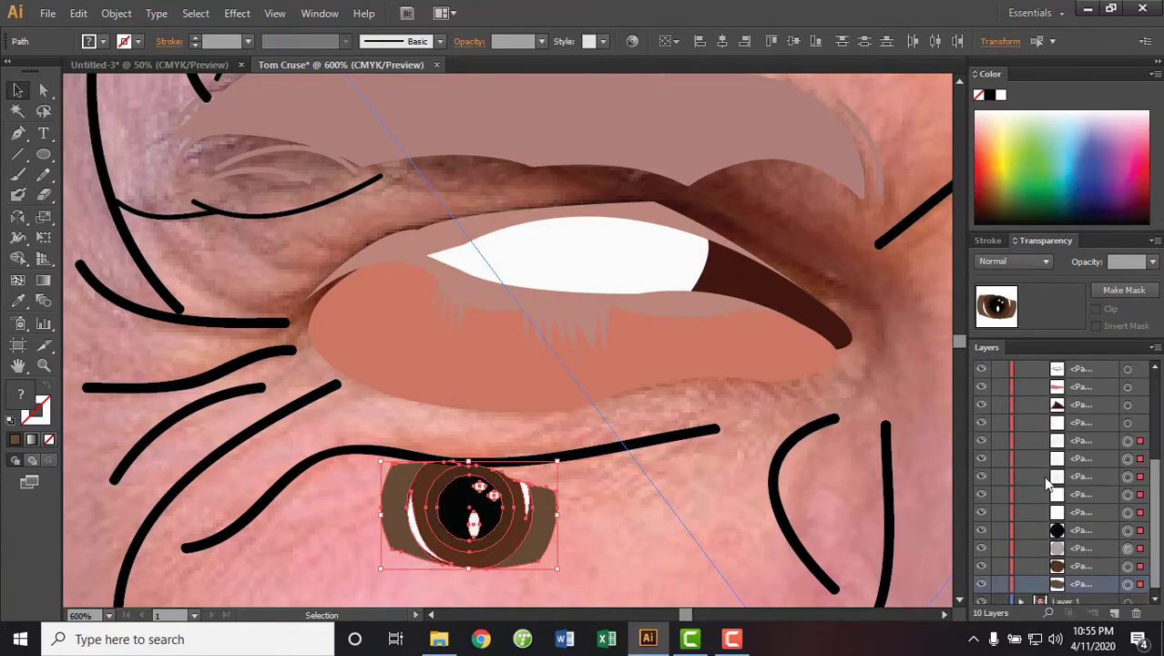
pyautogui.scroll(3, 1005, 448)
pyautogui.moveTo(981, 421); pyautogui.dragTo(981, 476)
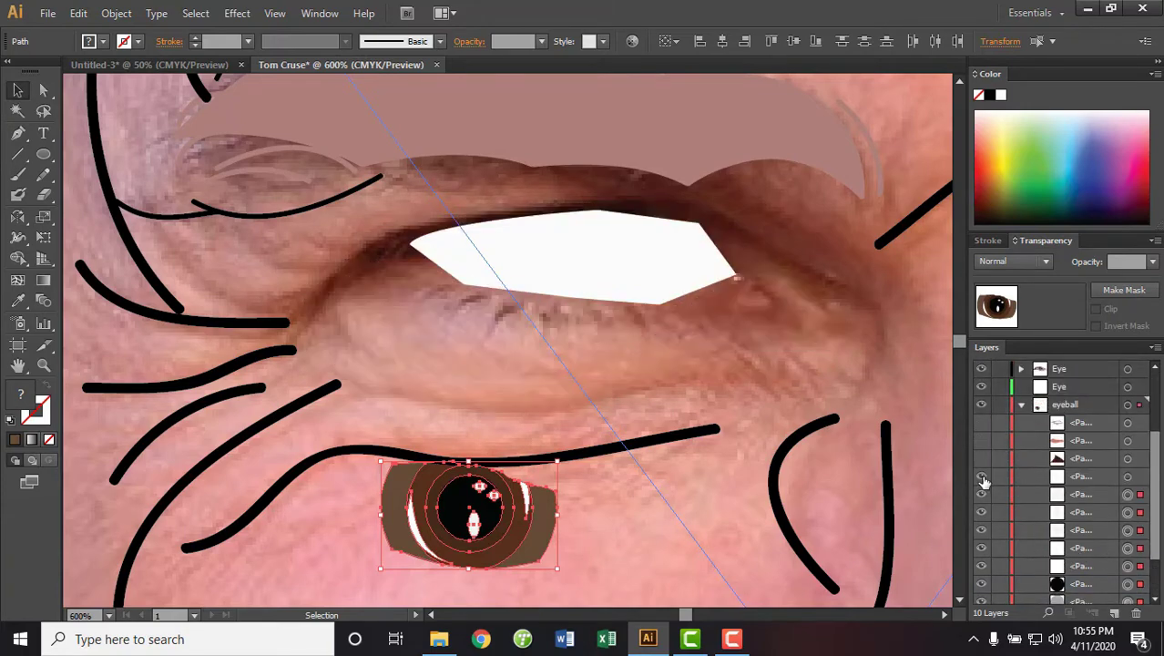
# Scale and position the iris group over the photo's eye, then unhide the eyeball shapes
pyautogui.moveTo(489, 553); pyautogui.dragTo(583, 270)
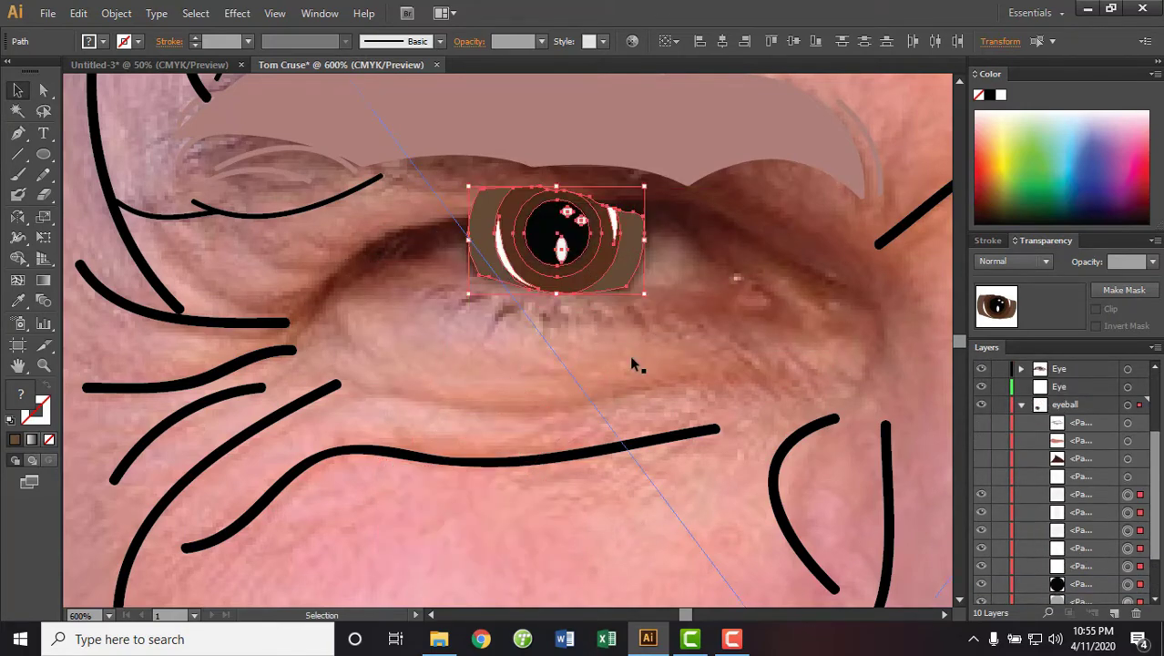
pyautogui.moveTo(644, 295); pyautogui.dragTo(679, 314)
pyautogui.moveTo(611, 273); pyautogui.dragTo(480, 416)
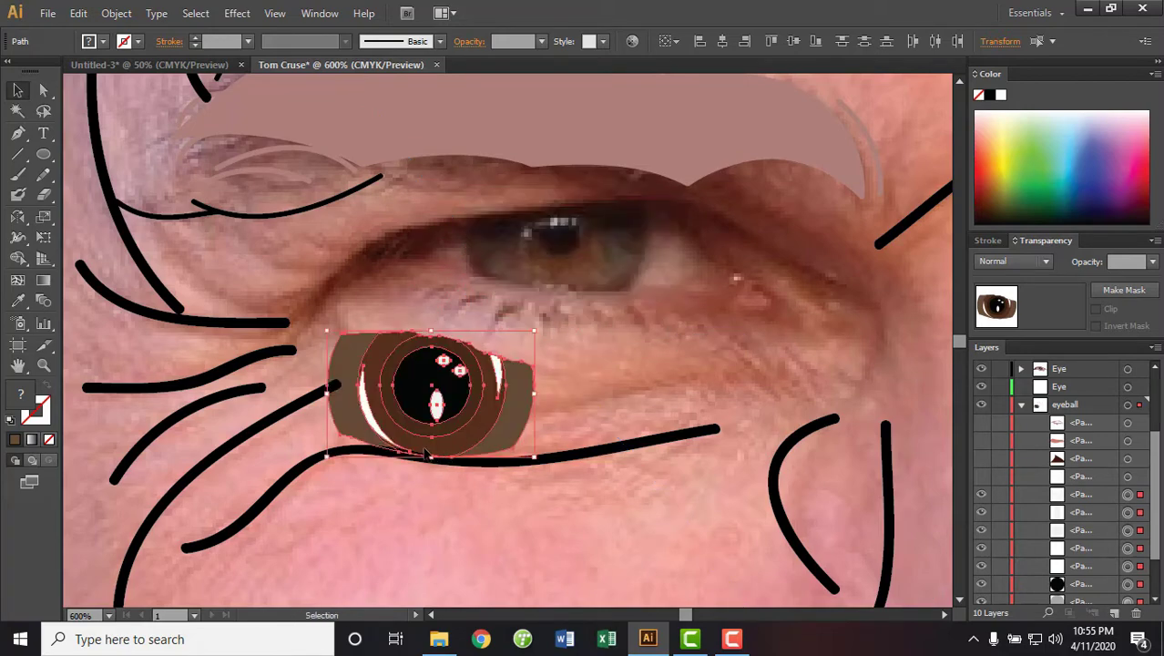
pyautogui.moveTo(411, 453)
pyautogui.mouseDown()
pyautogui.moveTo(564, 294)
pyautogui.moveTo(480, 365)
pyautogui.mouseUp()
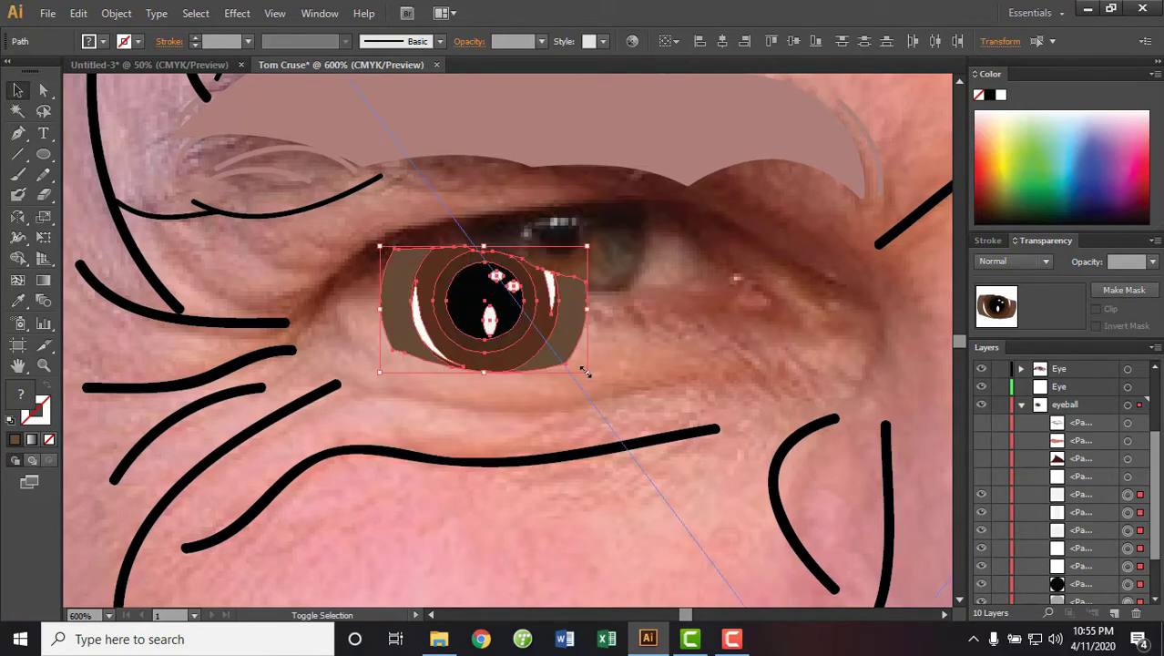
pyautogui.moveTo(585, 372); pyautogui.dragTo(570, 362)
pyautogui.moveTo(510, 301)
pyautogui.mouseDown()
pyautogui.moveTo(627, 270)
pyautogui.moveTo(577, 265)
pyautogui.mouseUp()
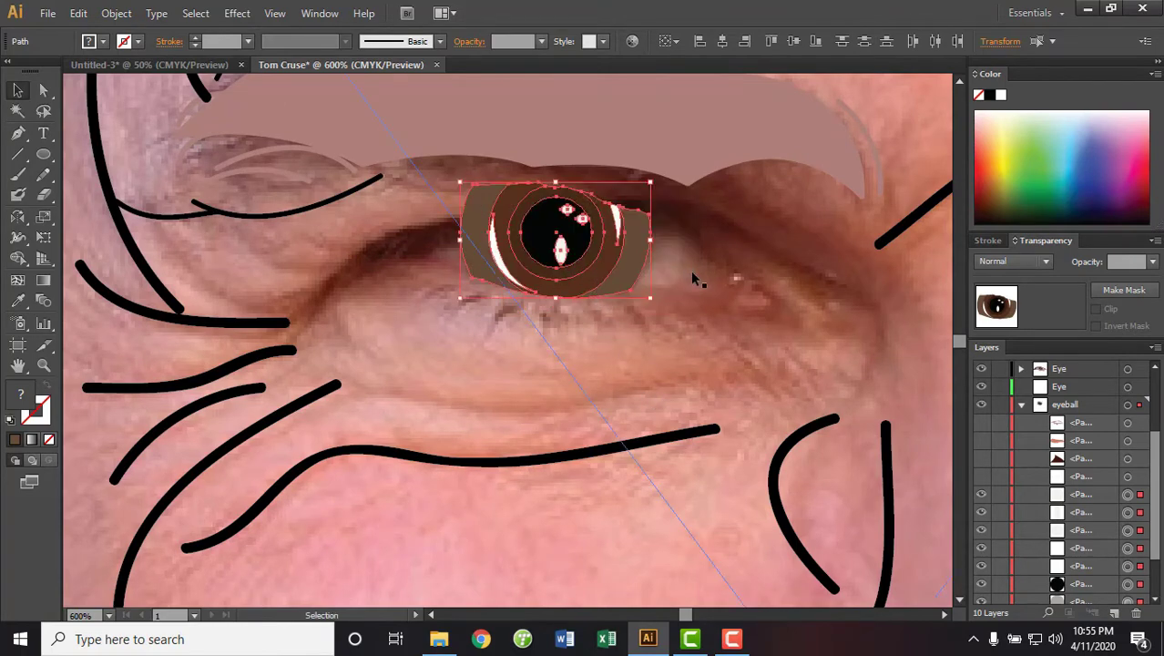
pyautogui.moveTo(650, 183); pyautogui.dragTo(675, 167)
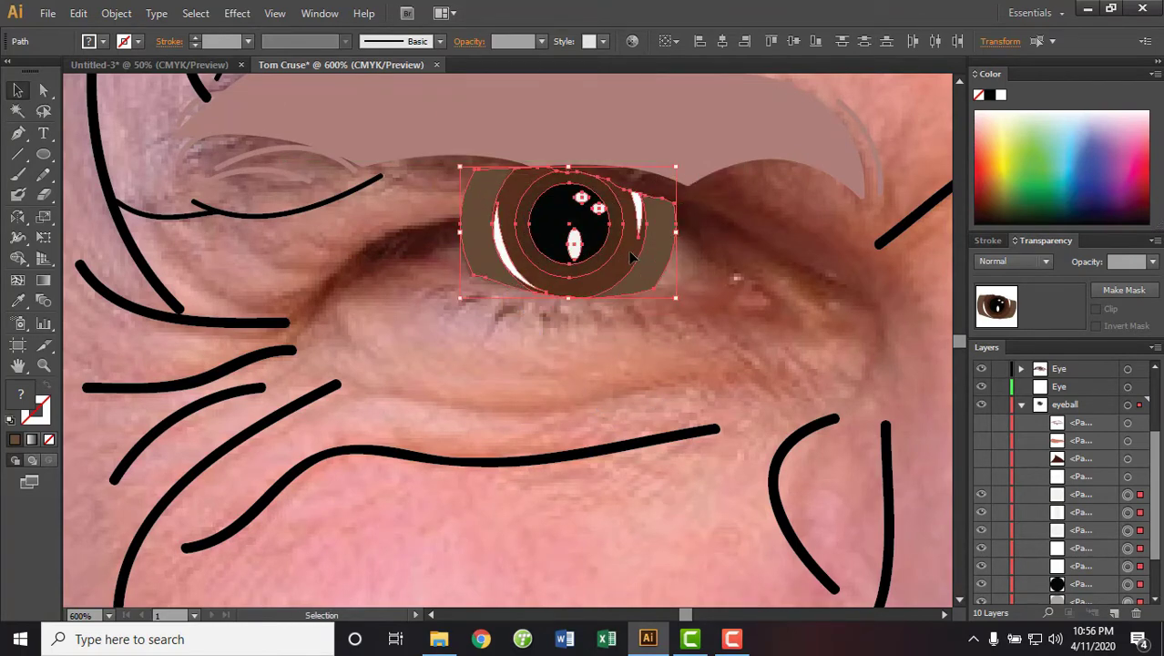
pyautogui.hotkey('ctrl', 'z')
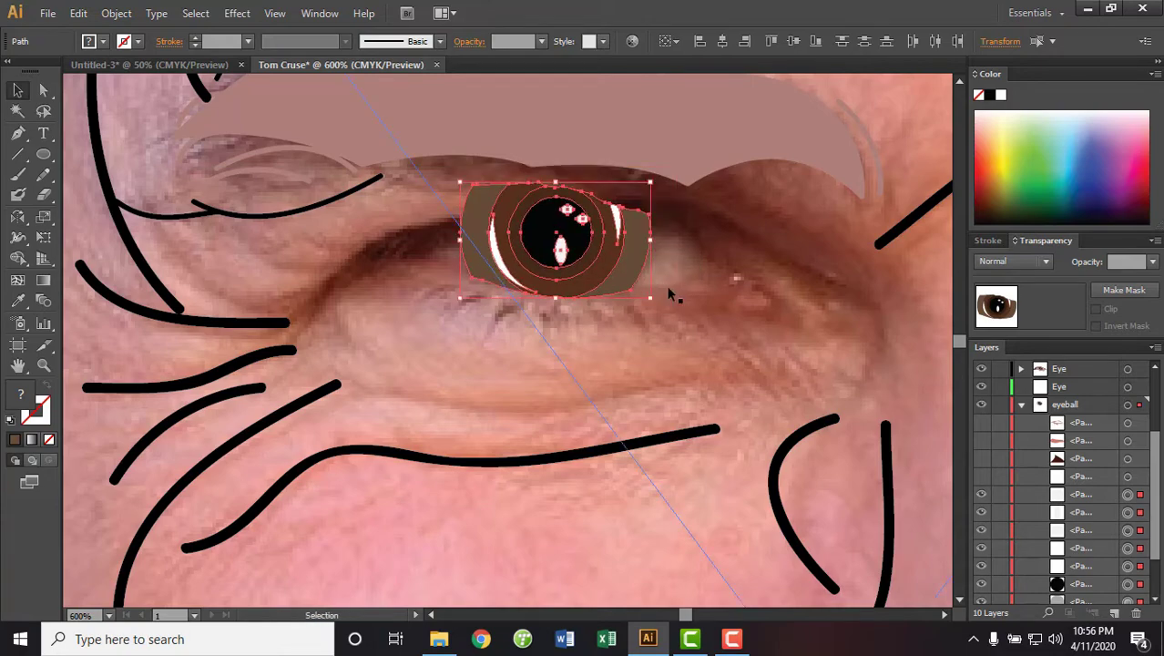
pyautogui.moveTo(982, 483); pyautogui.dragTo(982, 427)
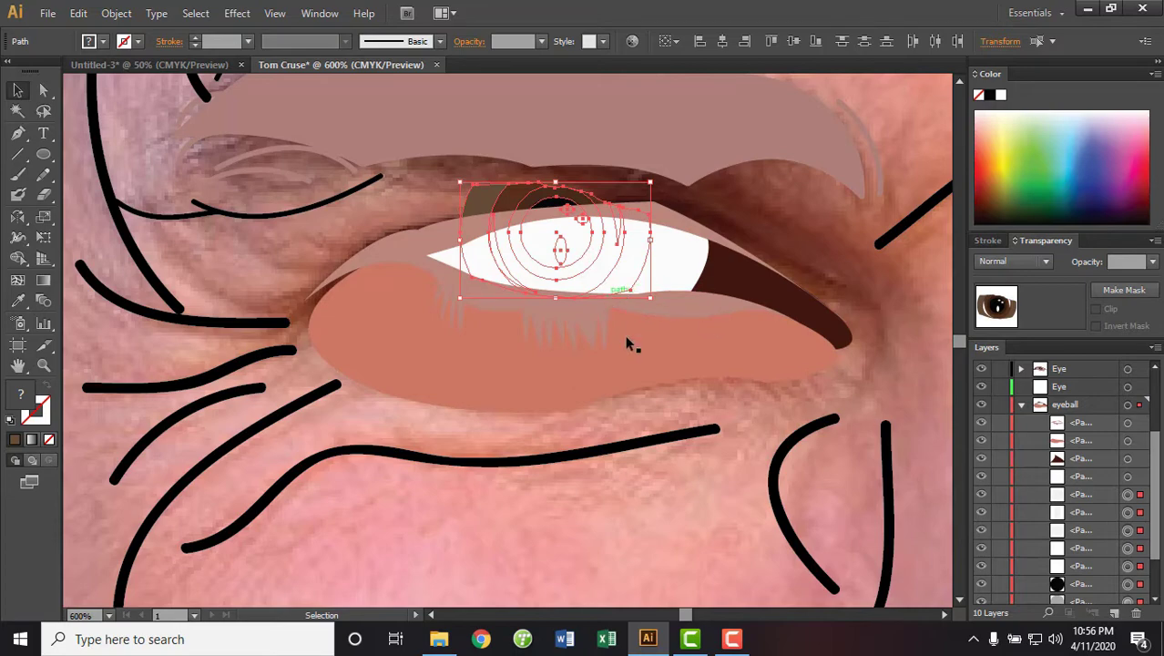
# Move the white eye shape below the iris in the Layers panel stack
pyautogui.click(1090, 495)
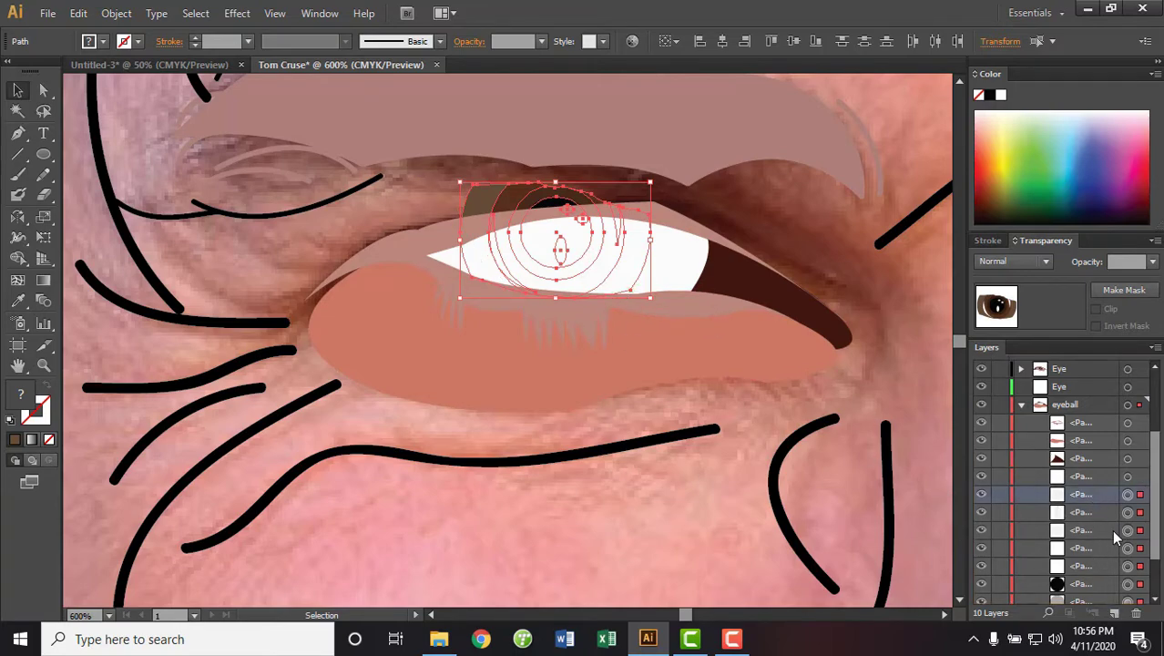
pyautogui.scroll(-1, 1111, 533)
pyautogui.scroll(-2, 1109, 546)
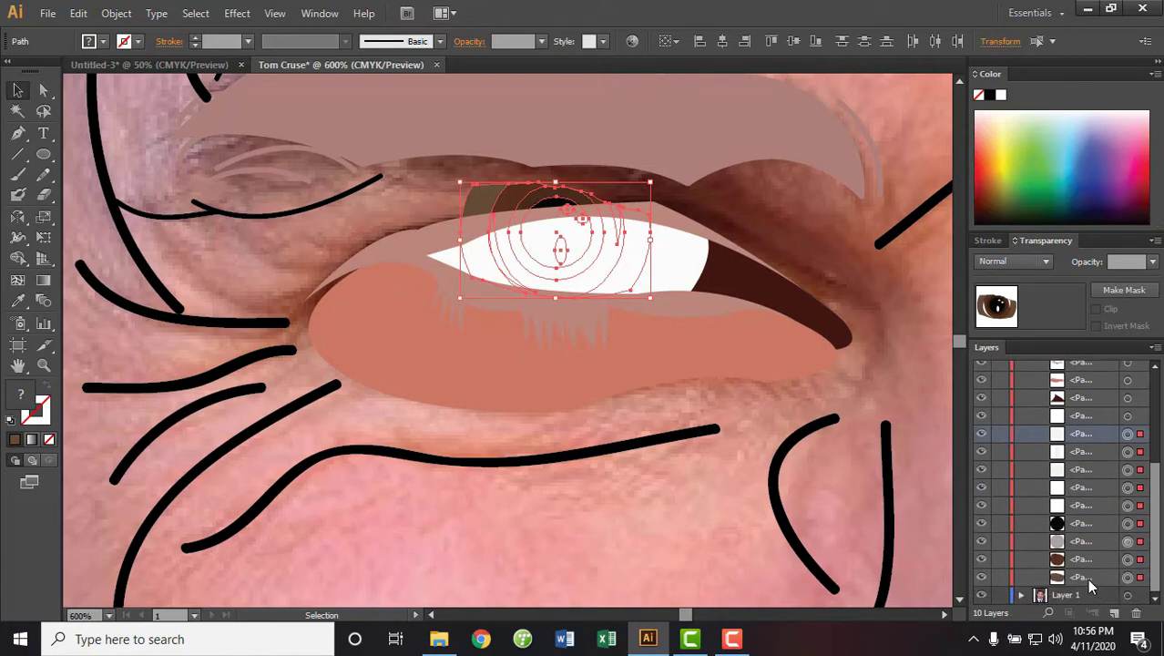
pyautogui.moveTo(1088, 415); pyautogui.dragTo(1091, 584)
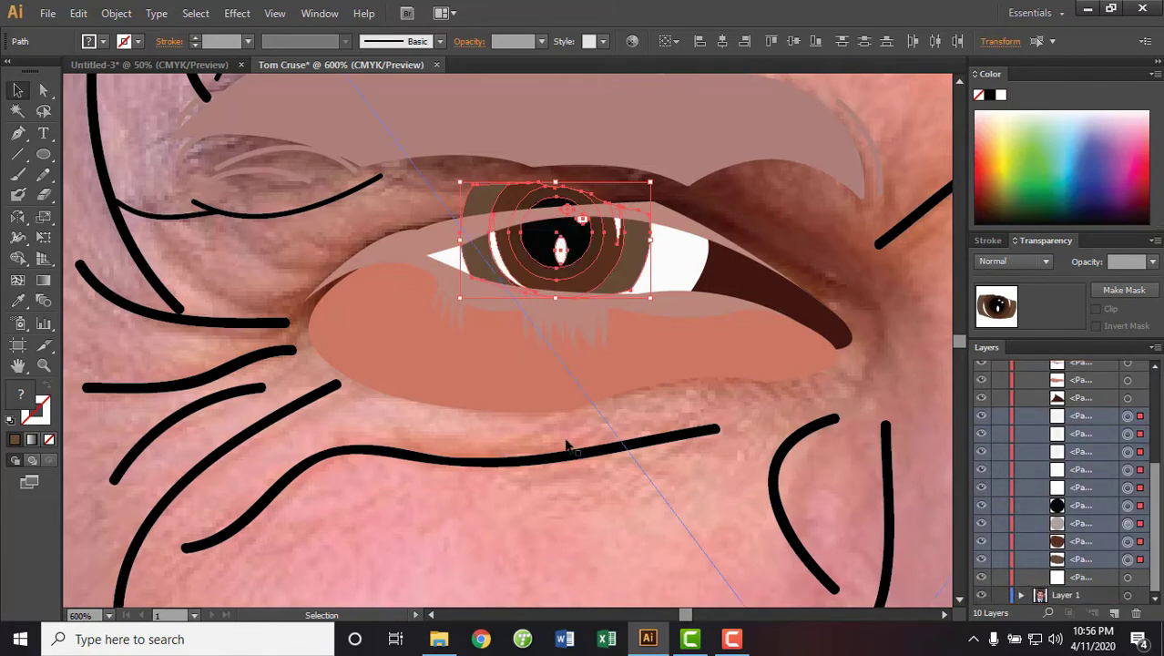
# Erase the top of the iris so it tucks under the upper eyelid
pyautogui.click(43, 194)
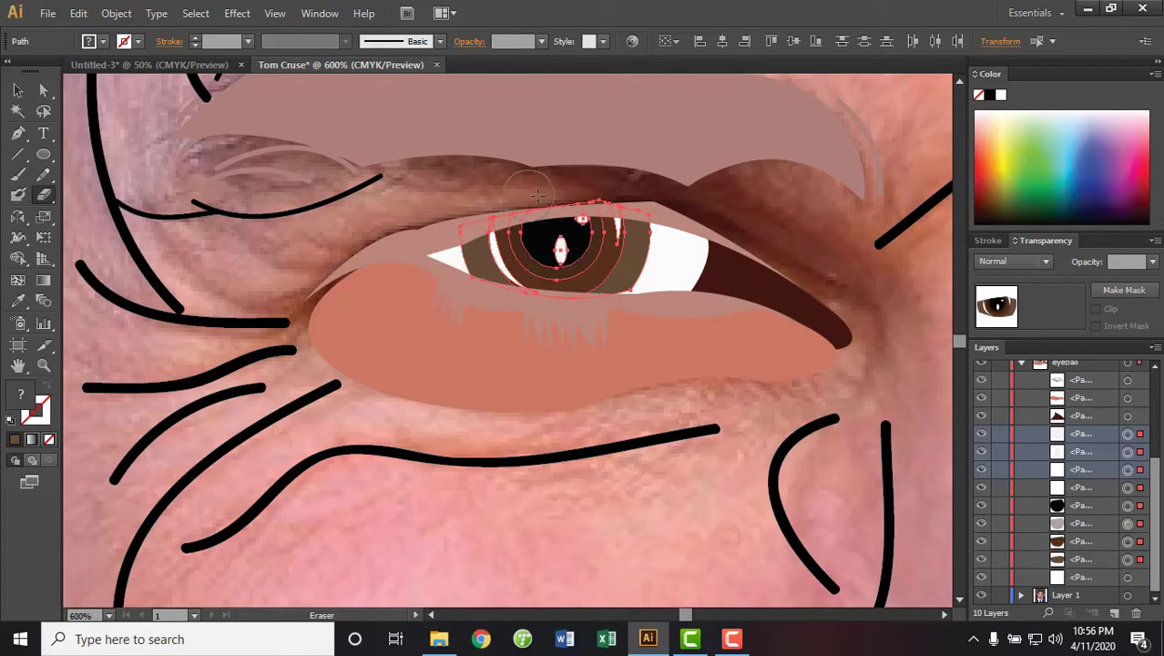
pyautogui.moveTo(514, 191); pyautogui.dragTo(633, 191)
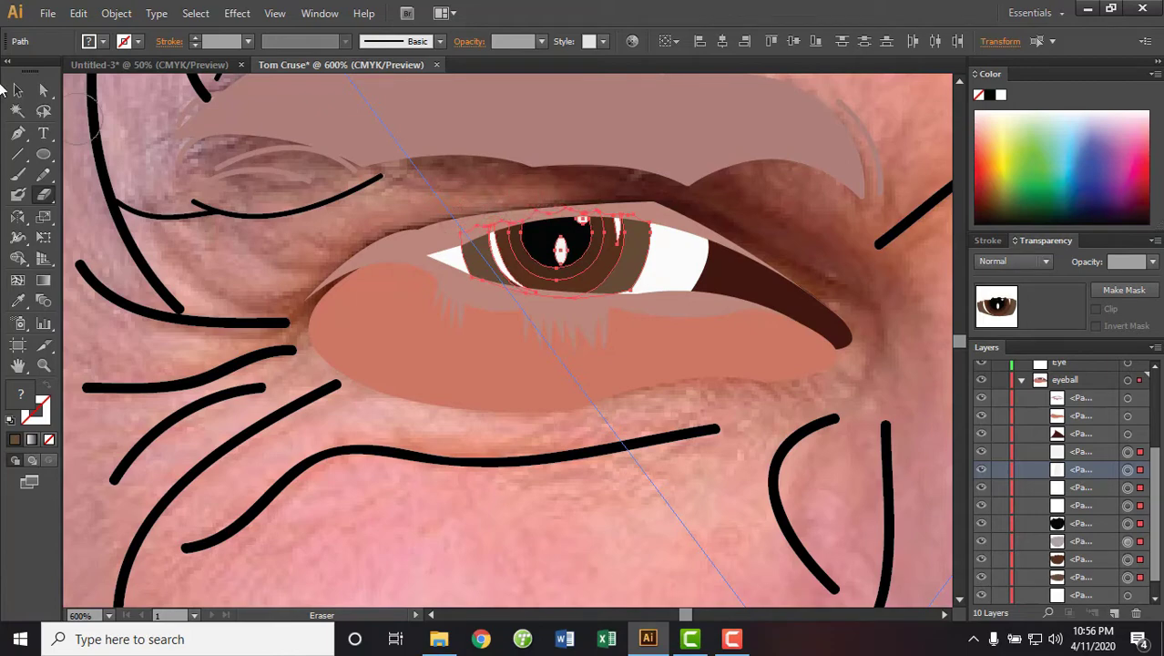
pyautogui.click(17, 90)
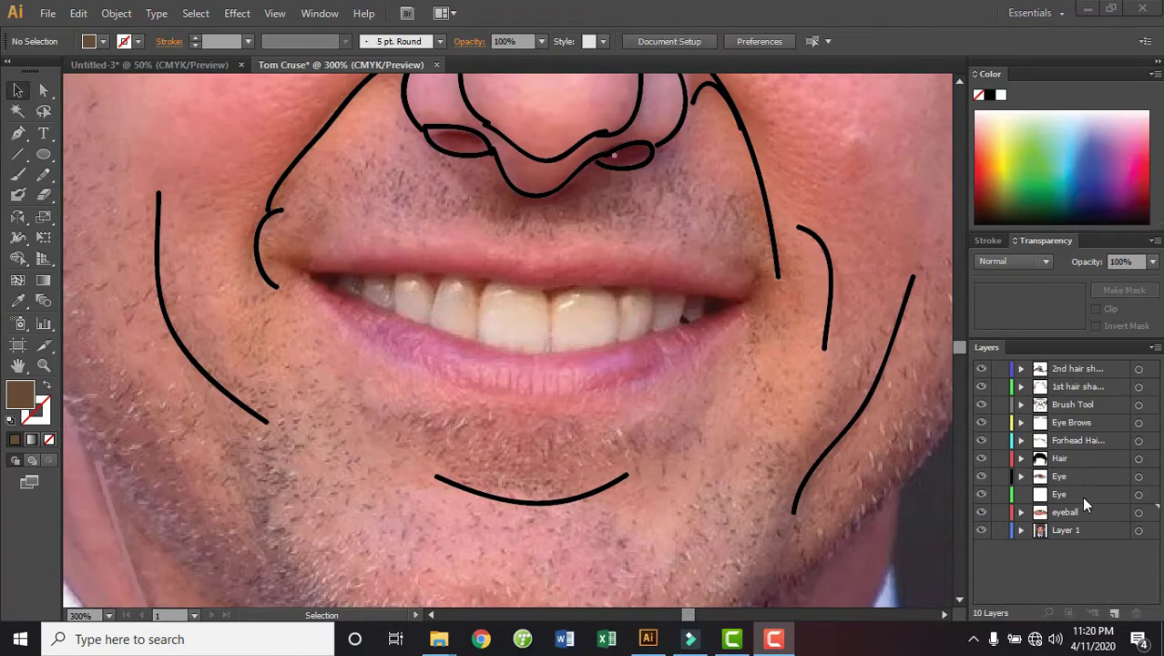
# Create a new layer above Brush Tool and name it 'lips'
pyautogui.click(1083, 507)
pyautogui.click(1084, 495)
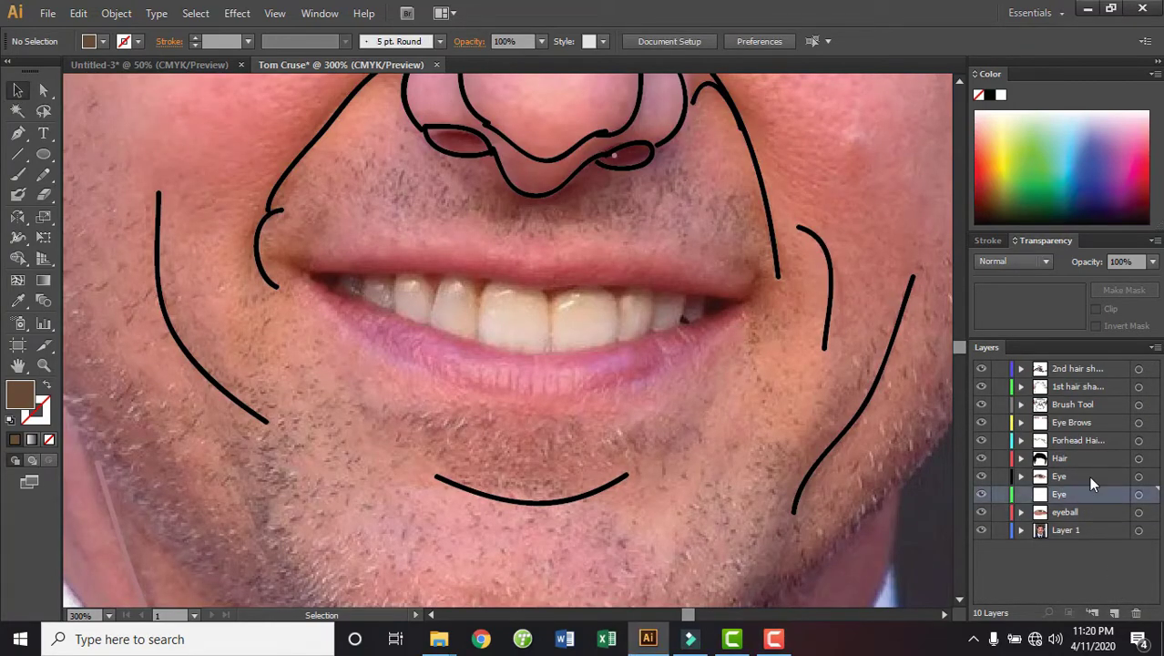
pyautogui.click(1091, 436)
pyautogui.click(1090, 424)
pyautogui.click(1090, 406)
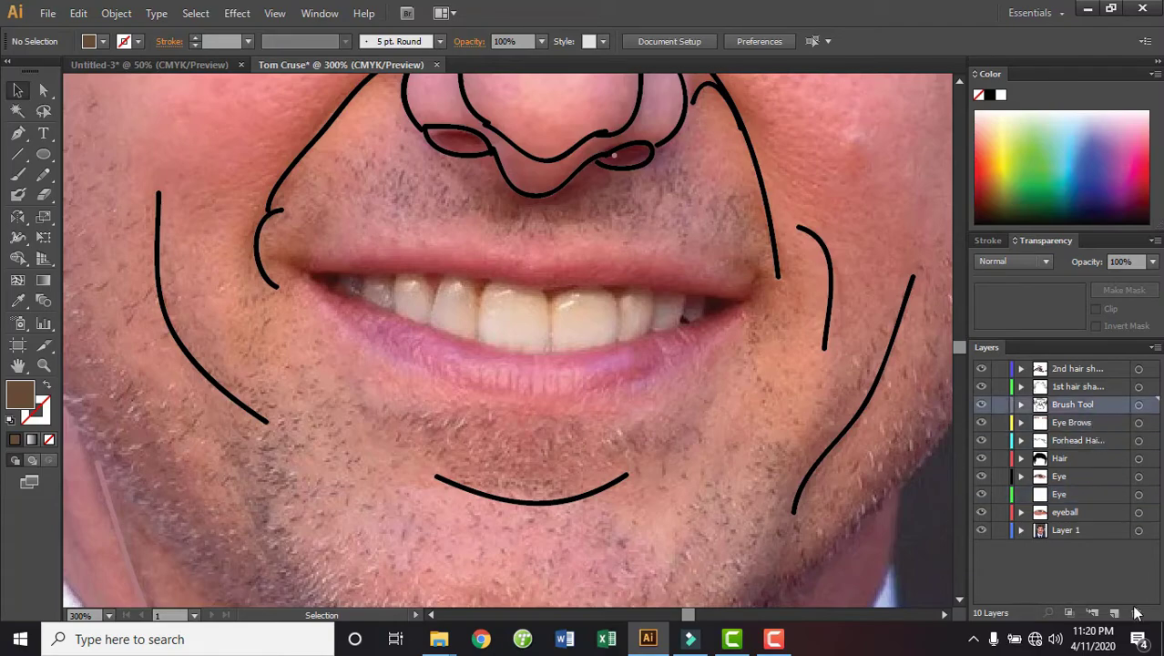
pyautogui.click(1116, 613)
pyautogui.click(1079, 388)
pyautogui.doubleClick(1074, 405)
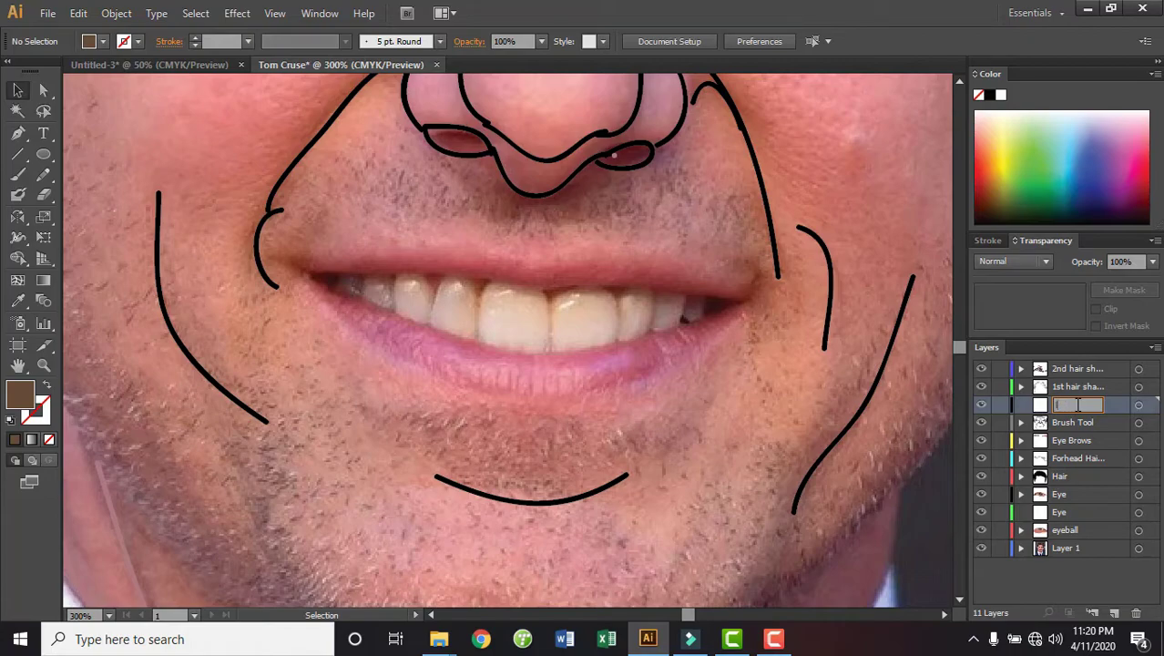
pyautogui.write('lips')
pyautogui.press('Return')
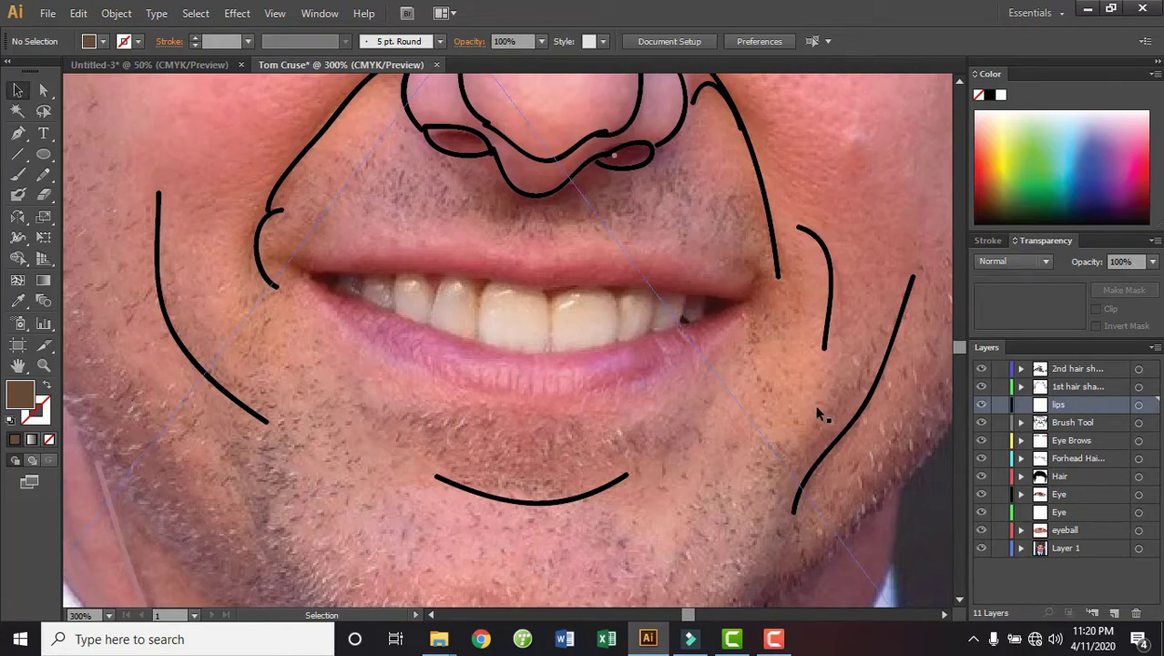
# Trace the upper lip's top edge with the Pen from left corner to right corner
pyautogui.click(18, 133)
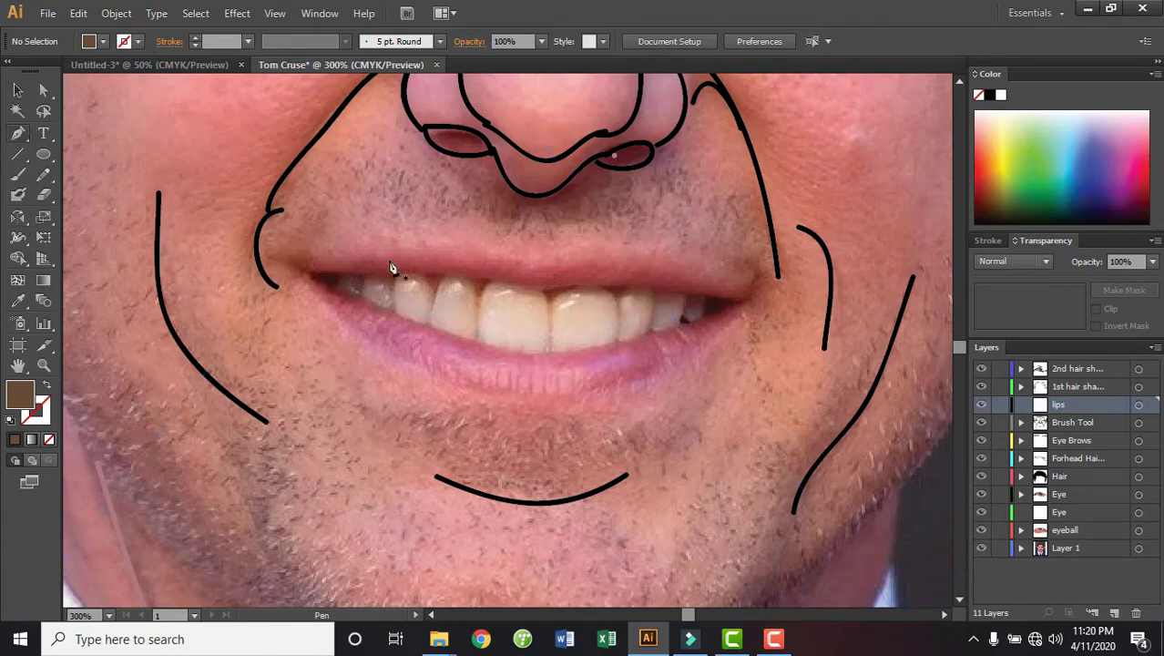
pyautogui.click(1138, 405)
pyautogui.click(278, 260)
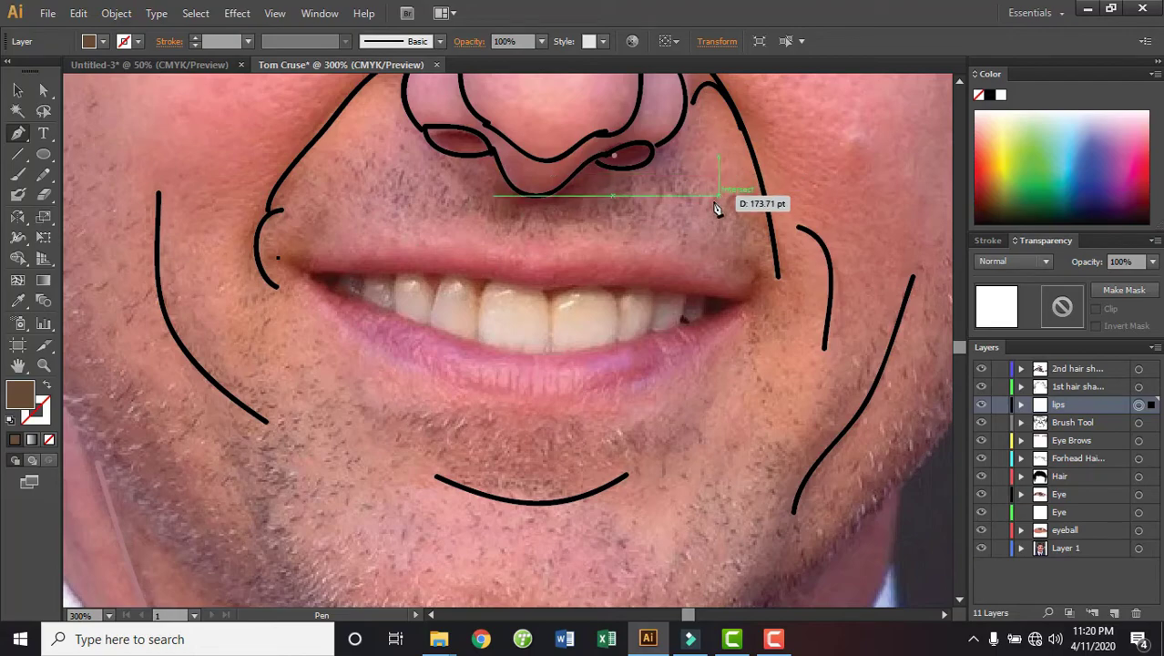
pyautogui.moveTo(515, 259); pyautogui.dragTo(586, 285)
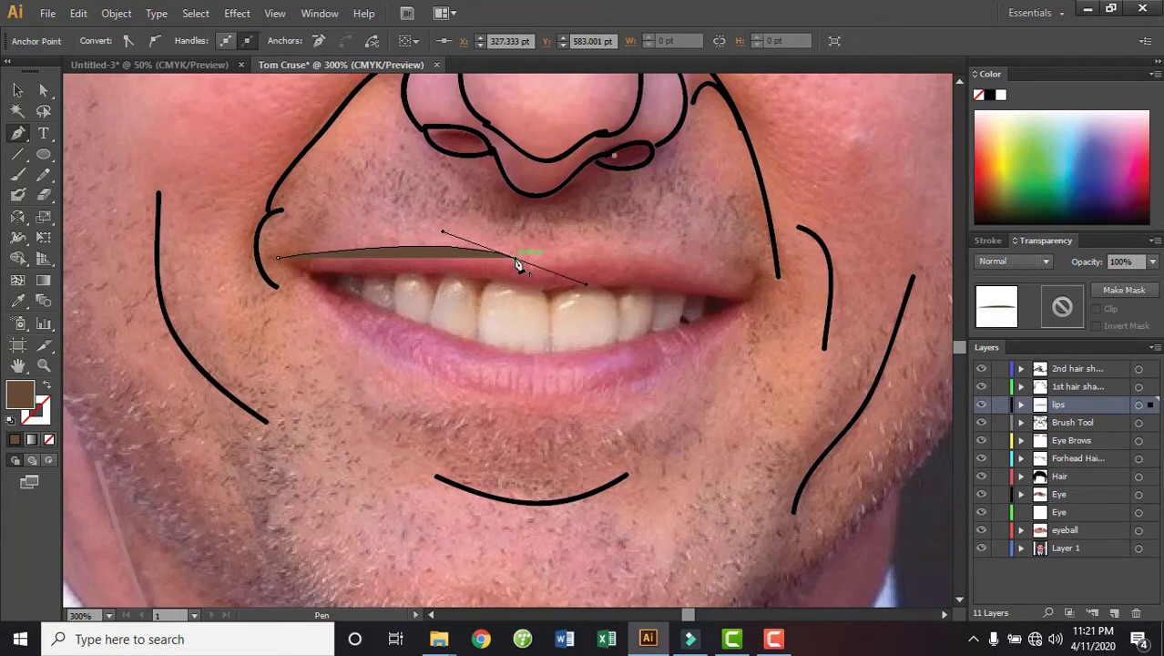
pyautogui.moveTo(516, 259); pyautogui.dragTo(555, 257)
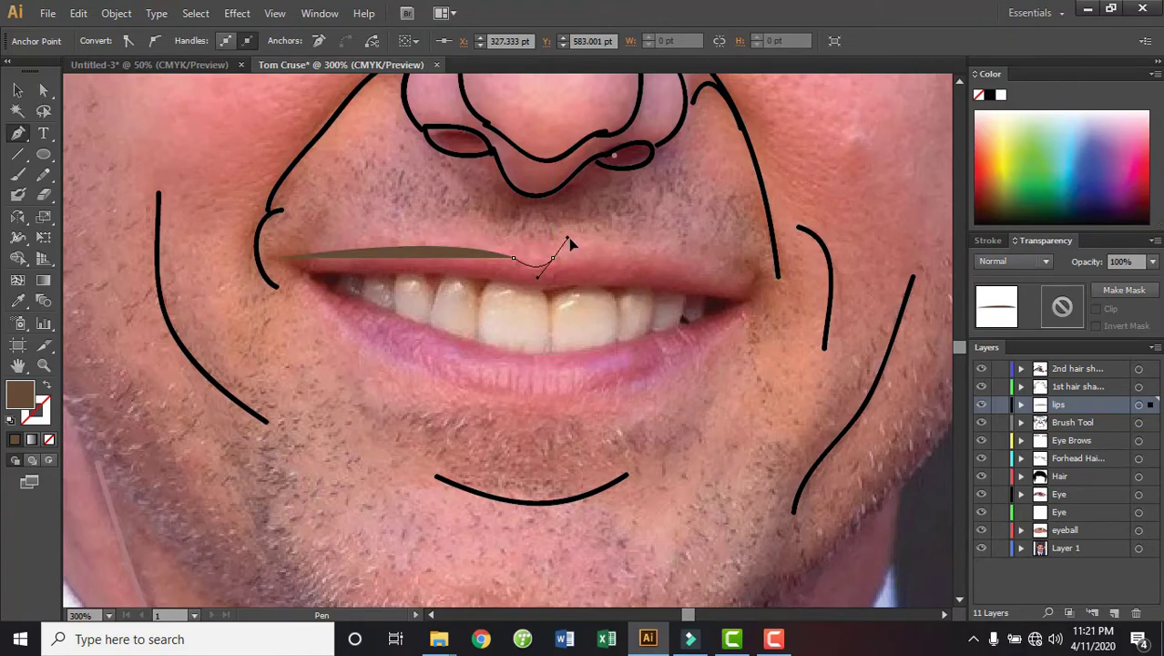
pyautogui.click(553, 259)
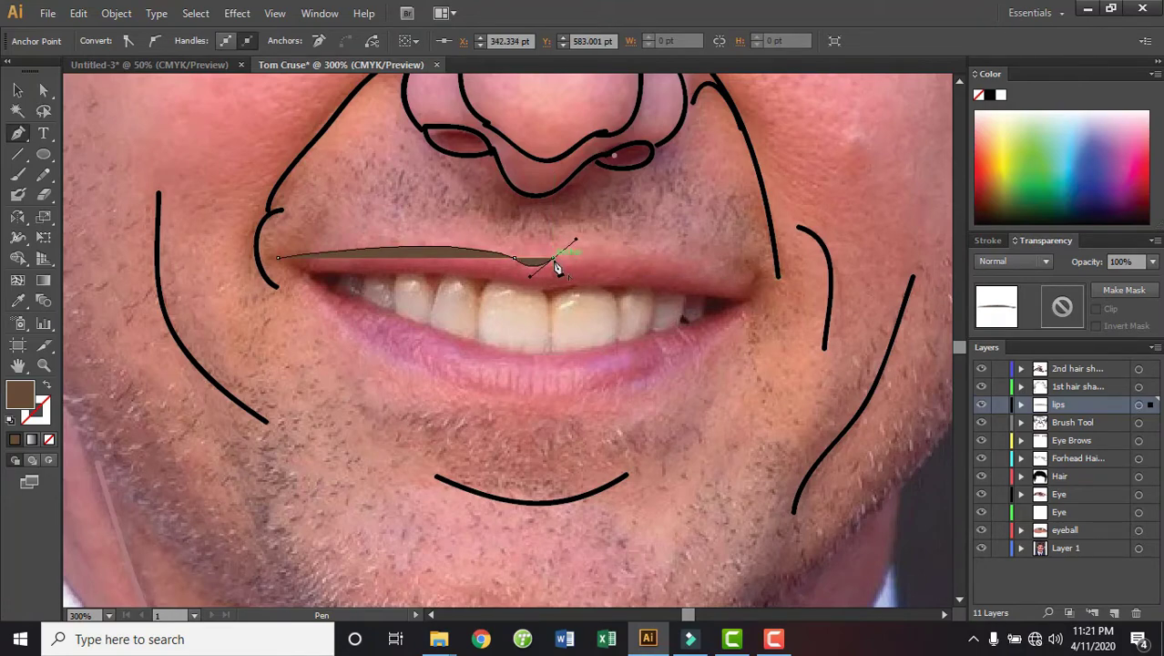
pyautogui.click(754, 296)
pyautogui.moveTo(754, 296); pyautogui.dragTo(852, 351)
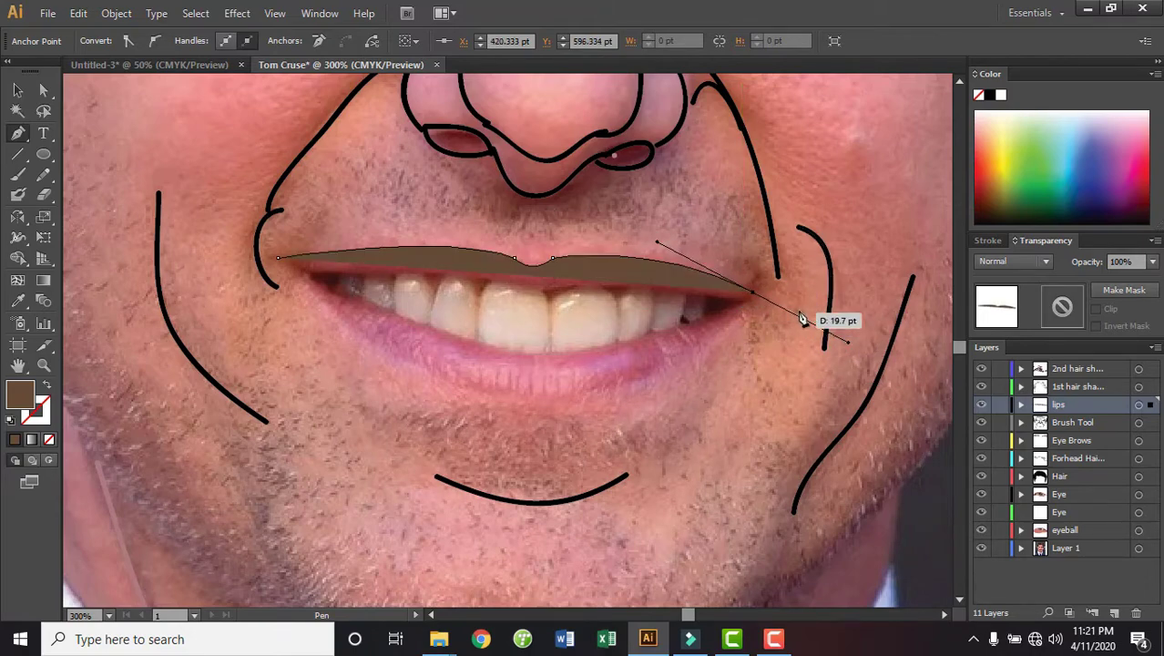
pyautogui.click(752, 291)
# Trace the upper lip's lower edge as an outline and close the shape
pyautogui.click(48, 388)
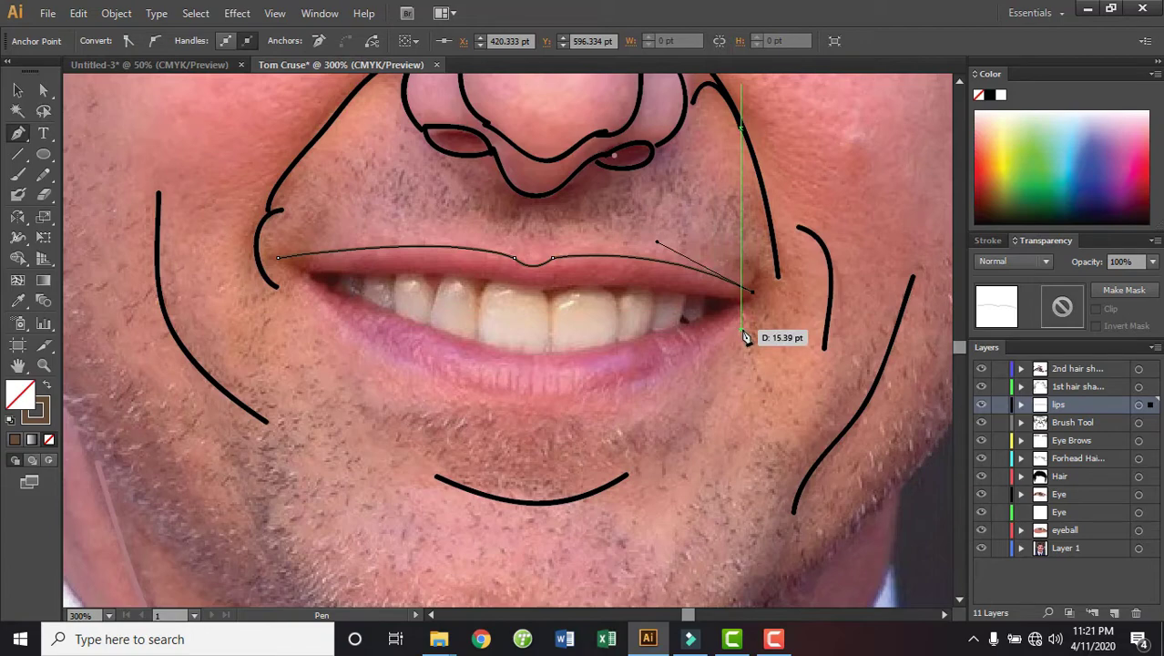
pyautogui.moveTo(741, 337); pyautogui.dragTo(652, 290)
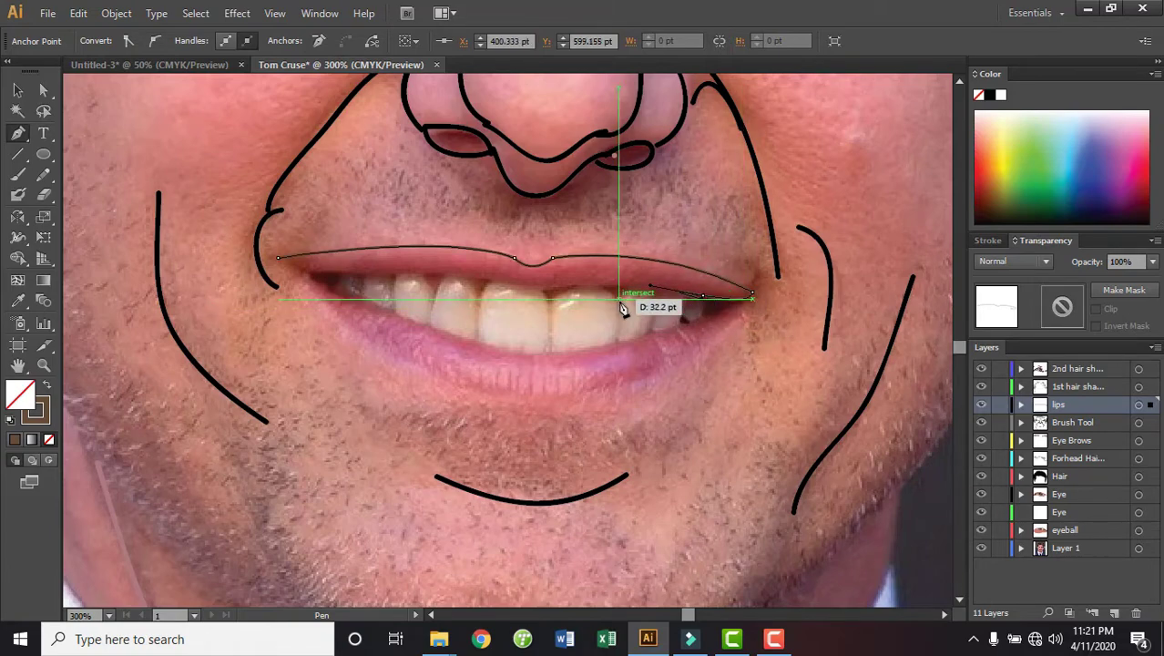
pyautogui.press('ctrl')
pyautogui.moveTo(709, 334)
pyautogui.mouseDown()
pyautogui.moveTo(528, 307)
pyautogui.moveTo(492, 278)
pyautogui.moveTo(235, 297)
pyautogui.mouseUp()
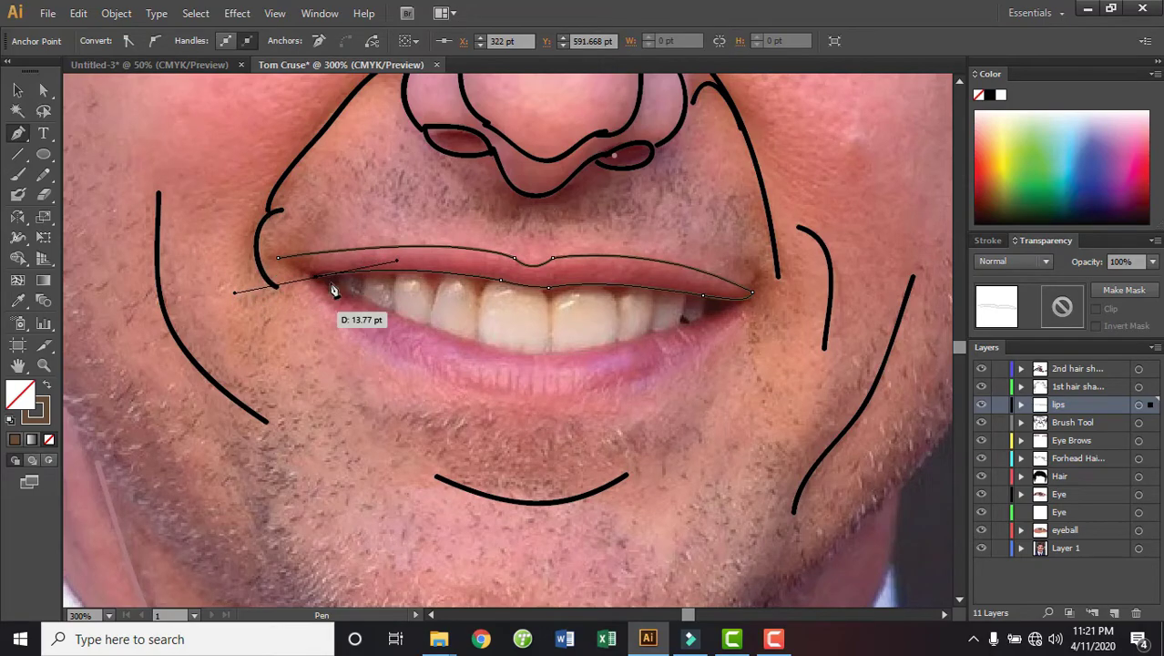
pyautogui.moveTo(277, 258); pyautogui.dragTo(43, 102)
# Nudge the left lip-corner anchor down and adjust its curve
pyautogui.click(43, 91)
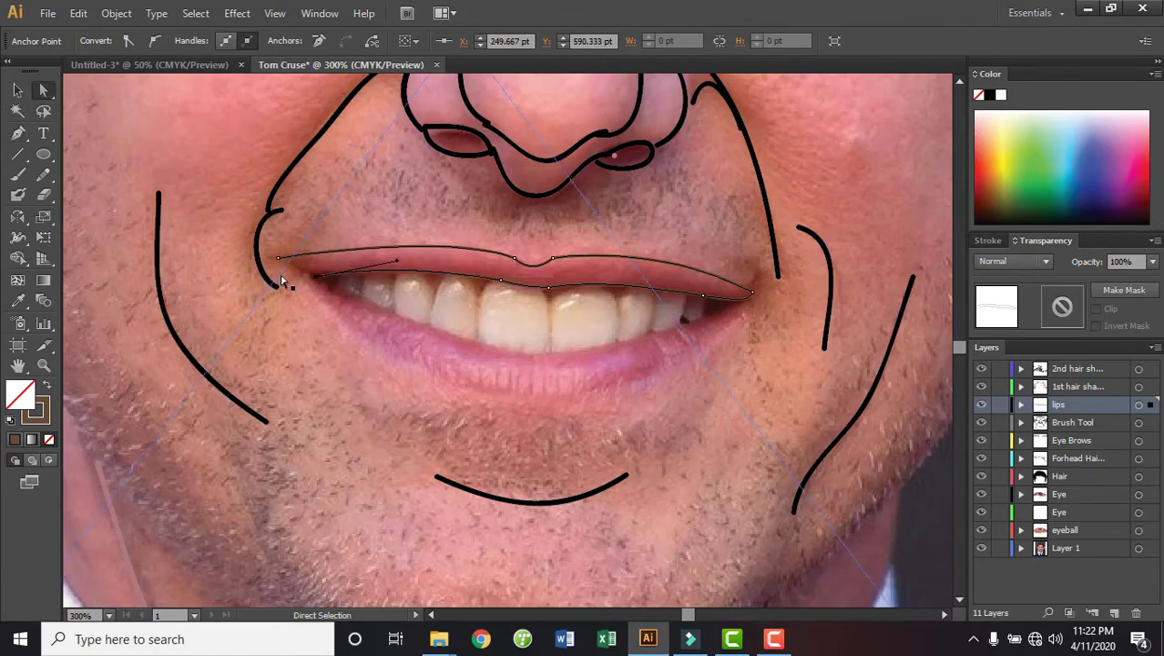
pyautogui.moveTo(280, 265); pyautogui.dragTo(281, 265)
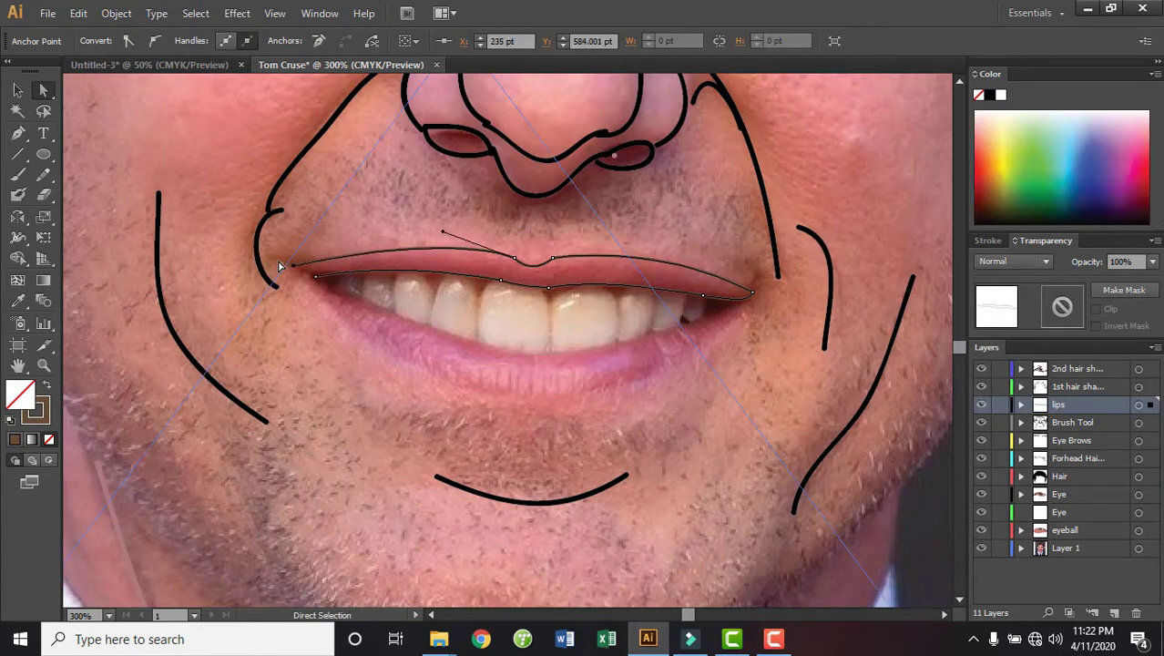
pyautogui.press('Down')
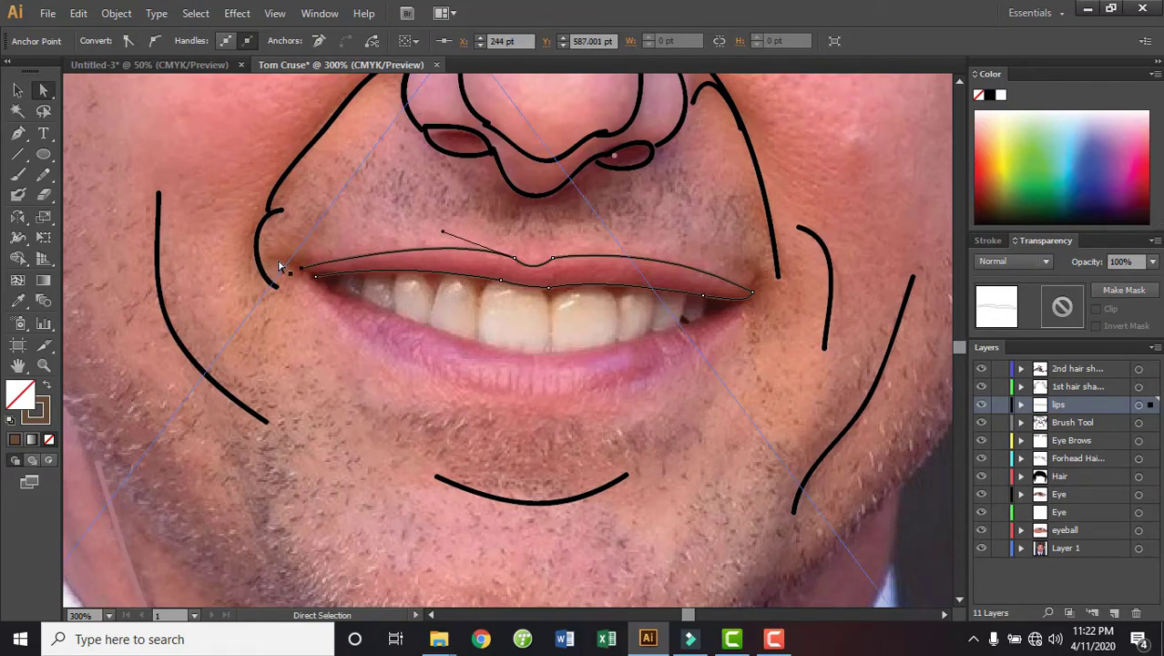
pyautogui.click(18, 133)
pyautogui.moveTo(302, 270); pyautogui.dragTo(306, 265)
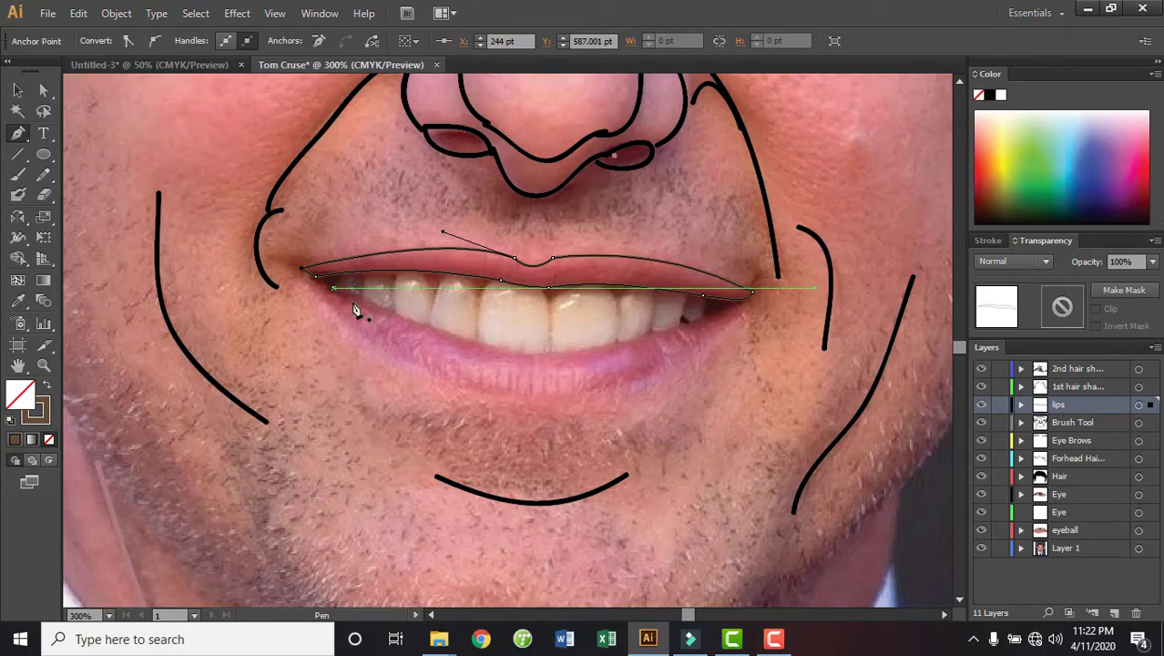
# Trace a closed lower-lip outline beneath the teeth with curved points
pyautogui.click(332, 288)
pyautogui.moveTo(480, 342); pyautogui.dragTo(513, 350)
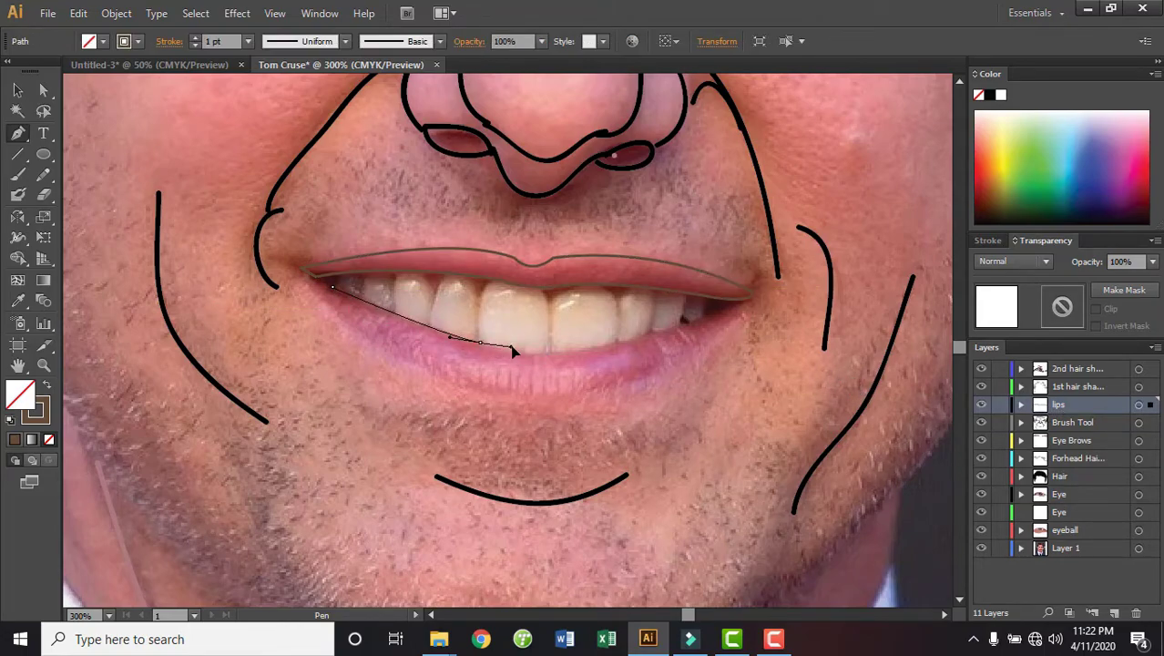
pyautogui.moveTo(612, 342)
pyautogui.mouseDown()
pyautogui.moveTo(672, 326)
pyautogui.moveTo(685, 310)
pyautogui.moveTo(754, 311)
pyautogui.moveTo(687, 362)
pyautogui.moveTo(728, 345)
pyautogui.mouseUp()
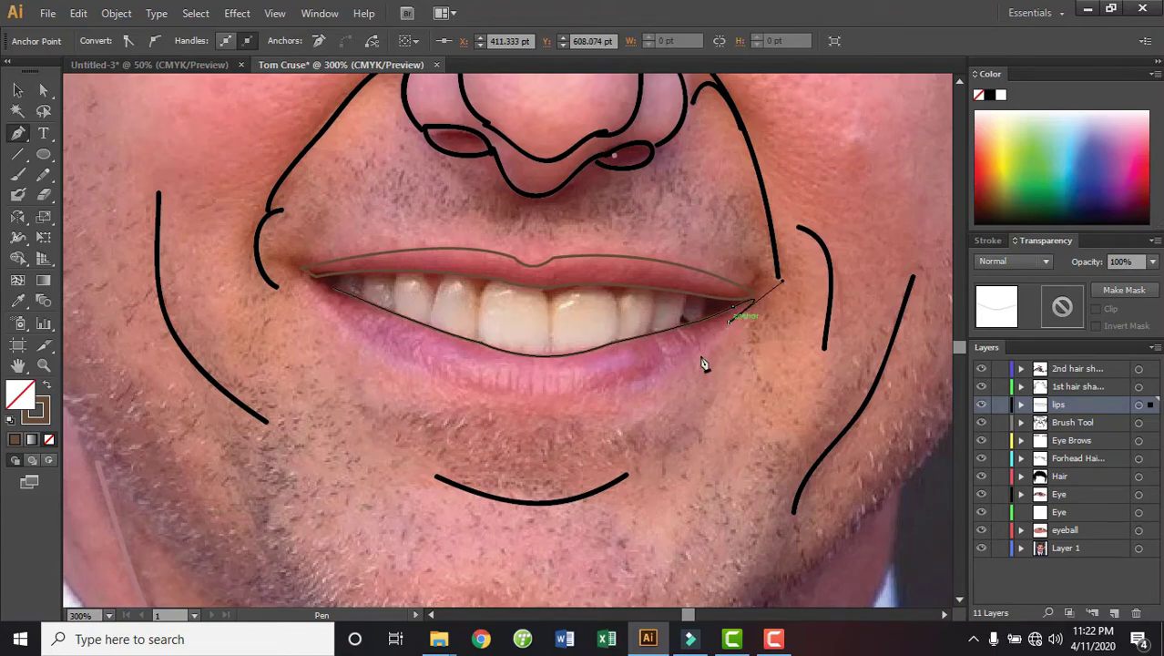
pyautogui.moveTo(629, 385); pyautogui.dragTo(577, 395)
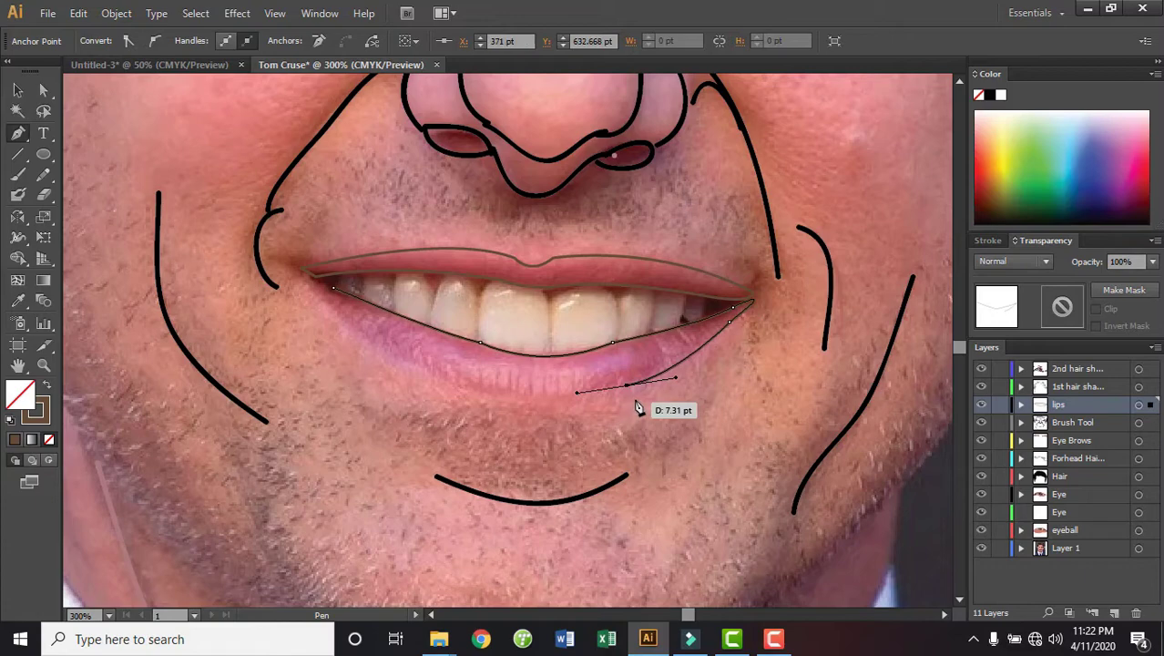
pyautogui.moveTo(425, 369)
pyautogui.mouseDown()
pyautogui.moveTo(301, 308)
pyautogui.moveTo(326, 305)
pyautogui.moveTo(313, 285)
pyautogui.mouseUp()
pyautogui.click(424, 369)
pyautogui.moveTo(337, 322)
pyautogui.mouseDown()
pyautogui.moveTo(330, 311)
pyautogui.moveTo(388, 312)
pyautogui.mouseUp()
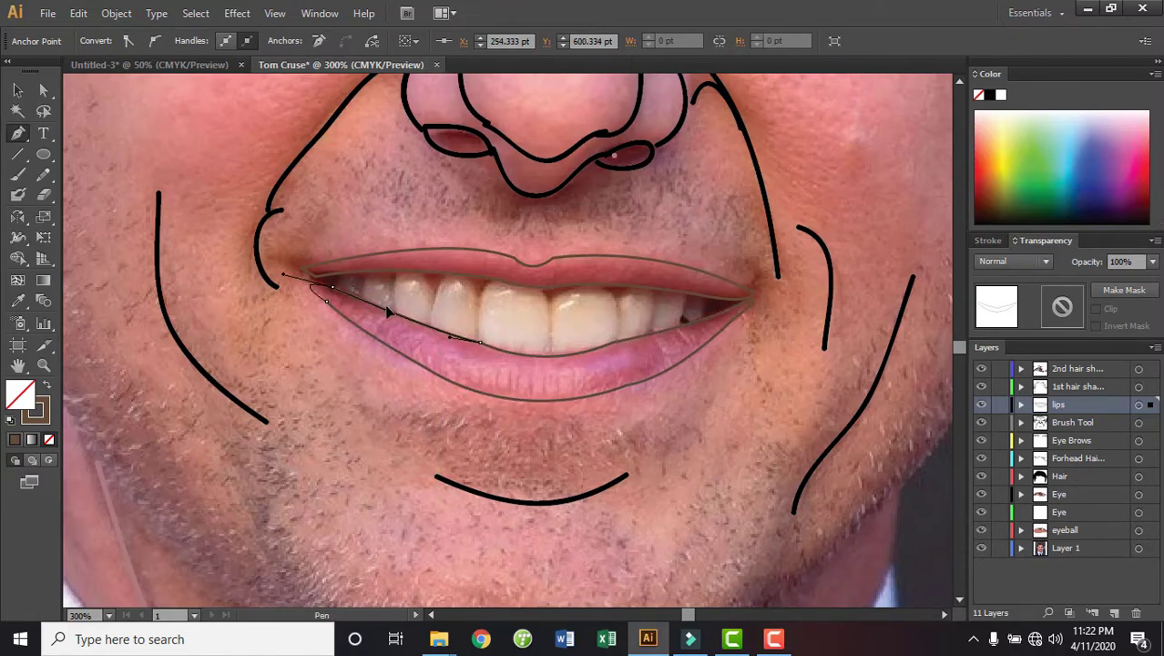
# Zoom in on the mouth, select the lower-lip outline and expand the lips layer
pyautogui.click(17, 90)
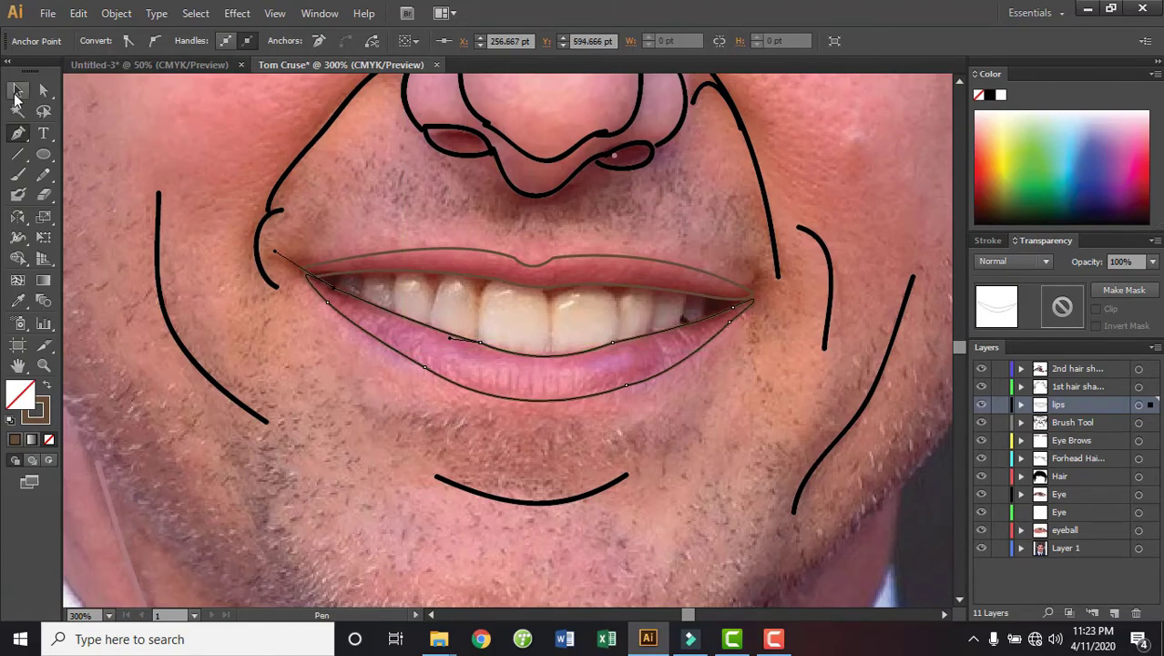
pyautogui.click(288, 464)
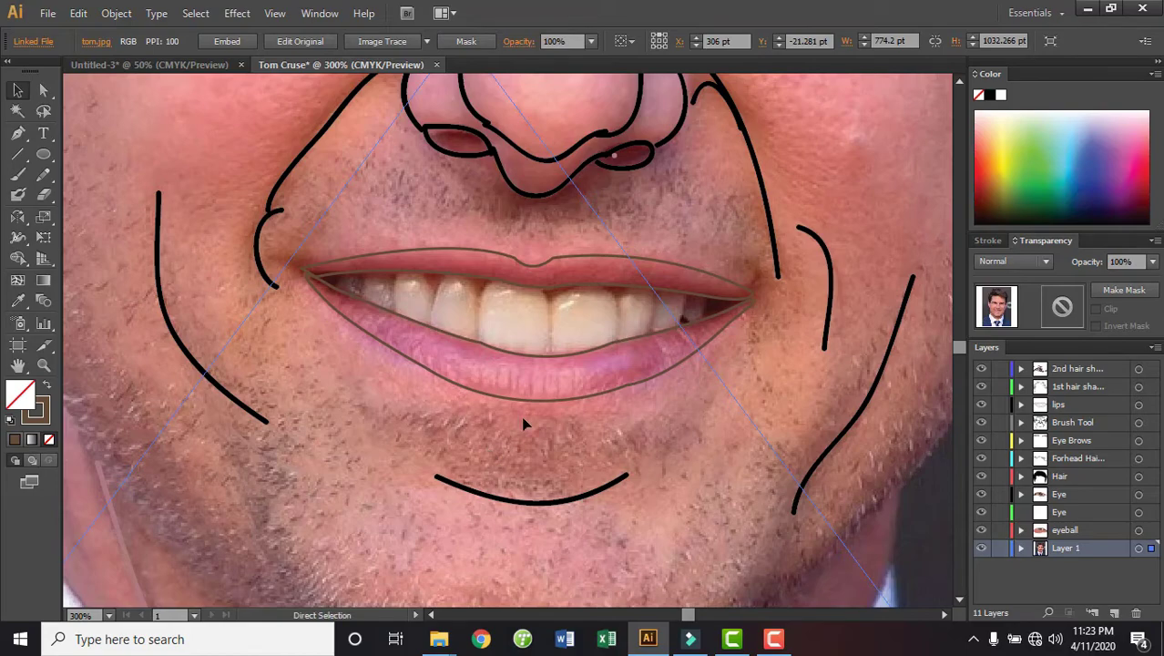
pyautogui.hotkey('ctrl', '+')
pyautogui.hotkey('ctrl', '+')
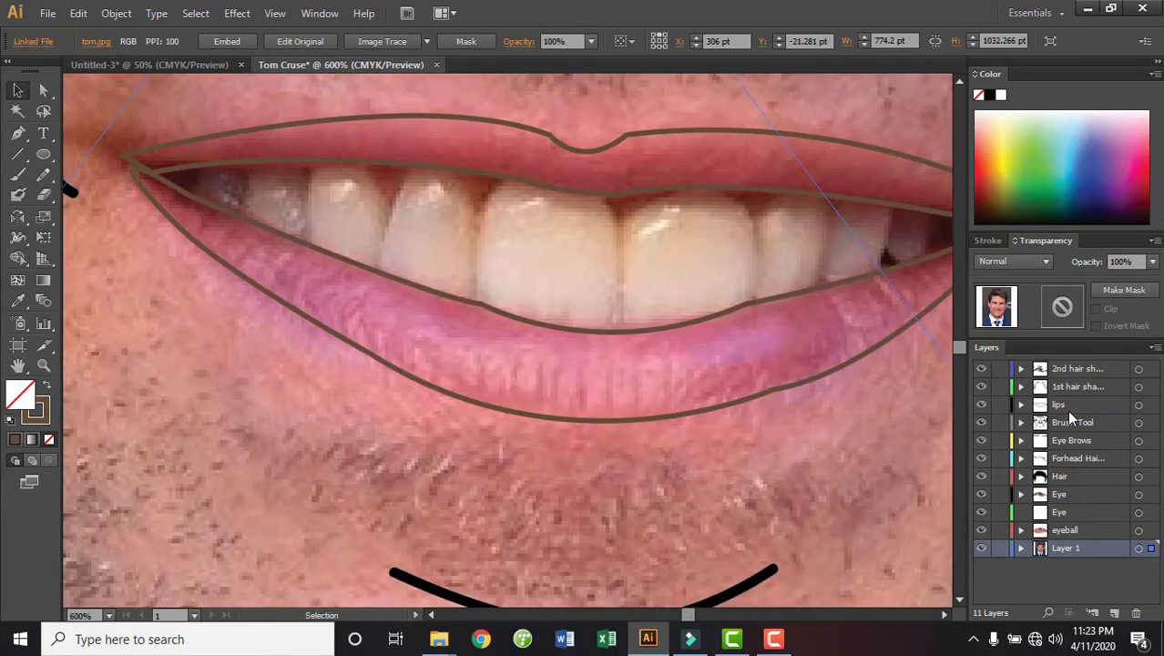
pyautogui.click(774, 301)
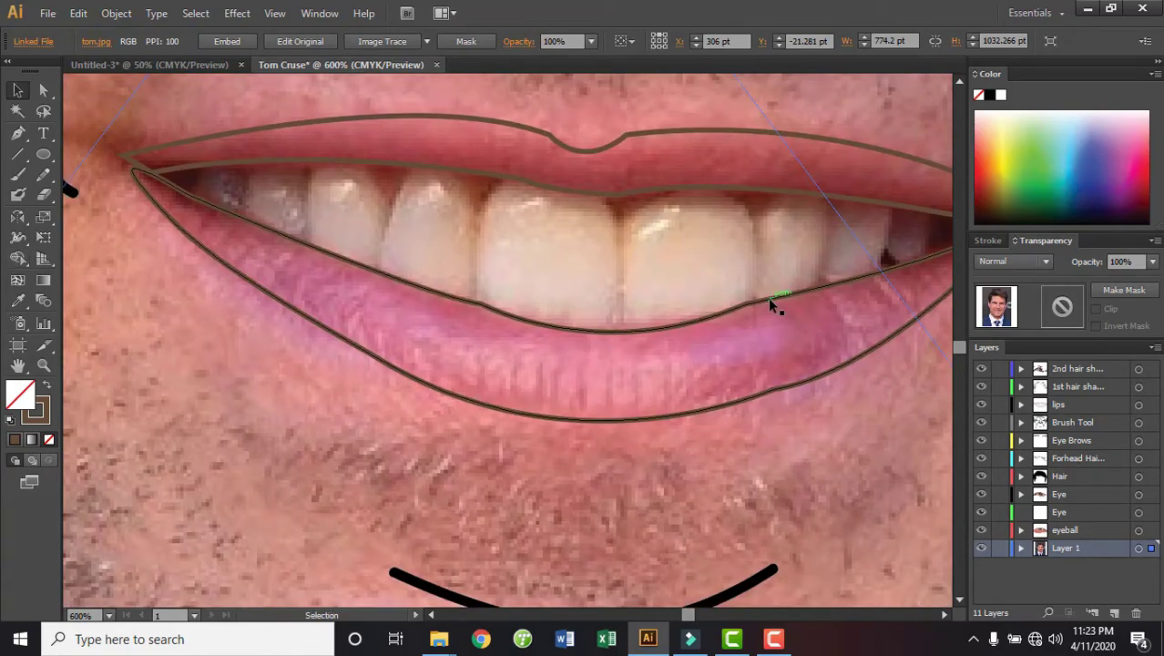
pyautogui.click(1021, 404)
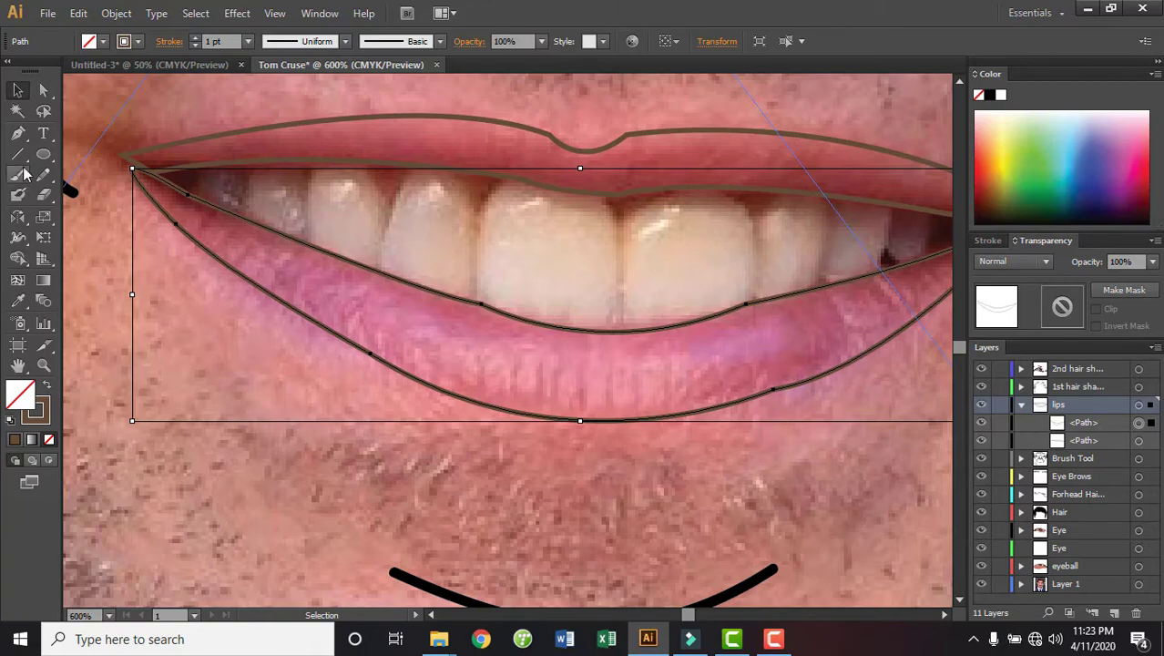
# Draw three thin crease slivers across the middle of the lower lip
pyautogui.press('p')
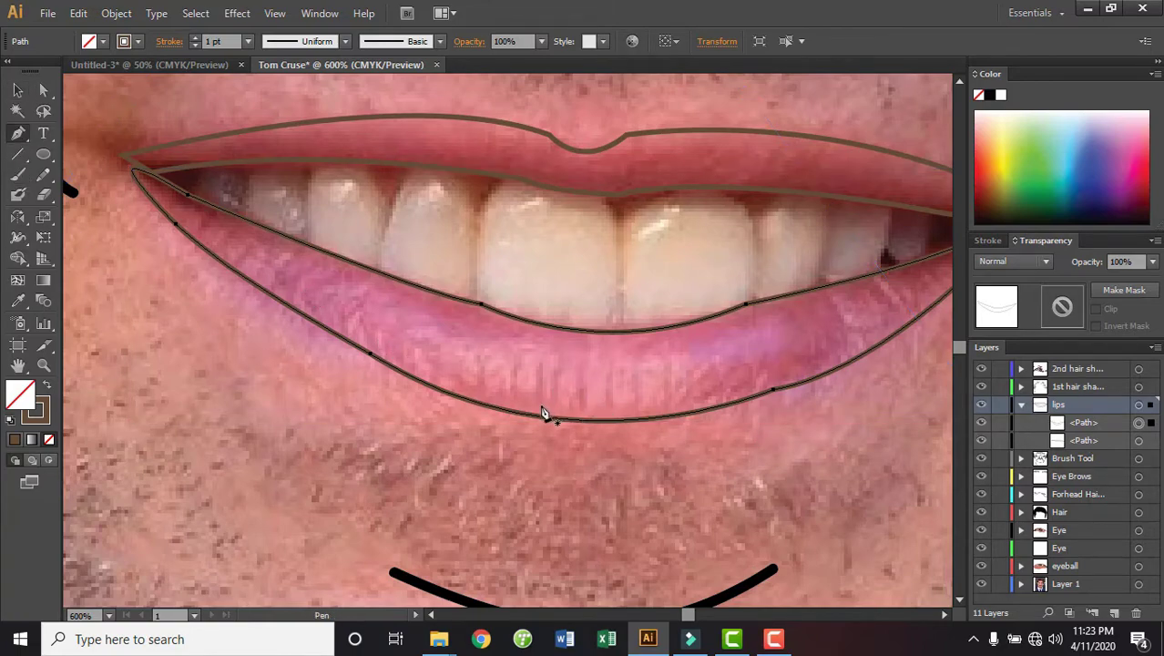
pyautogui.moveTo(542, 412)
pyautogui.mouseDown()
pyautogui.moveTo(544, 368)
pyautogui.moveTo(540, 389)
pyautogui.mouseUp()
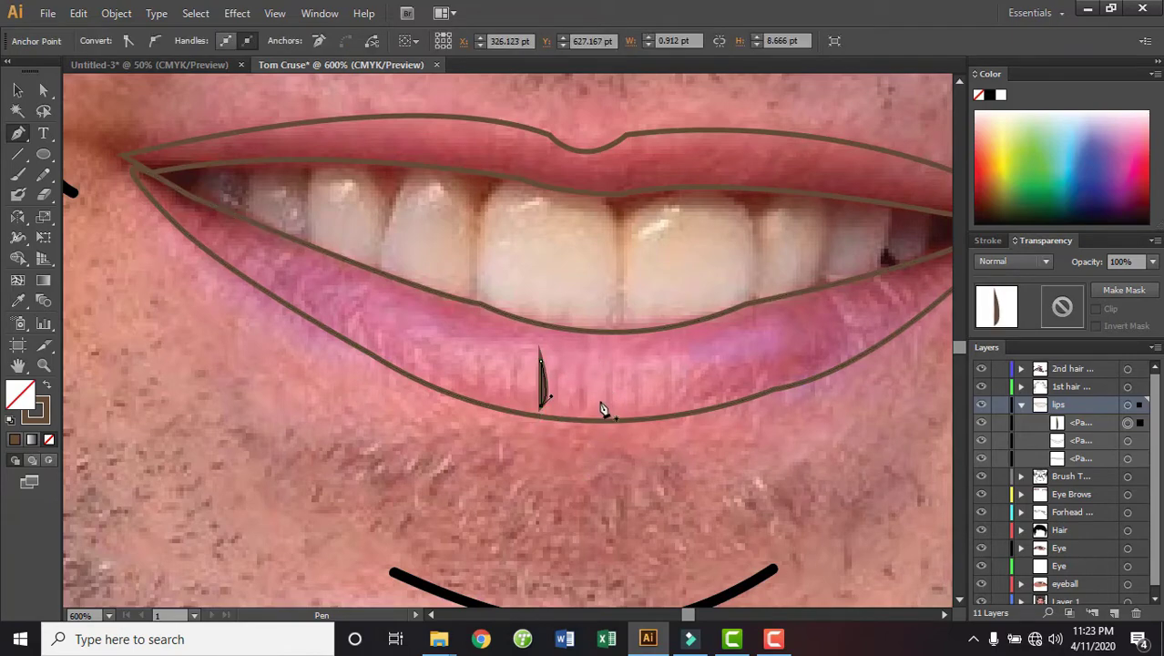
pyautogui.click(571, 411)
pyautogui.moveTo(583, 349)
pyautogui.mouseDown()
pyautogui.moveTo(585, 421)
pyautogui.moveTo(582, 408)
pyautogui.mouseUp()
pyautogui.press('ctrl')
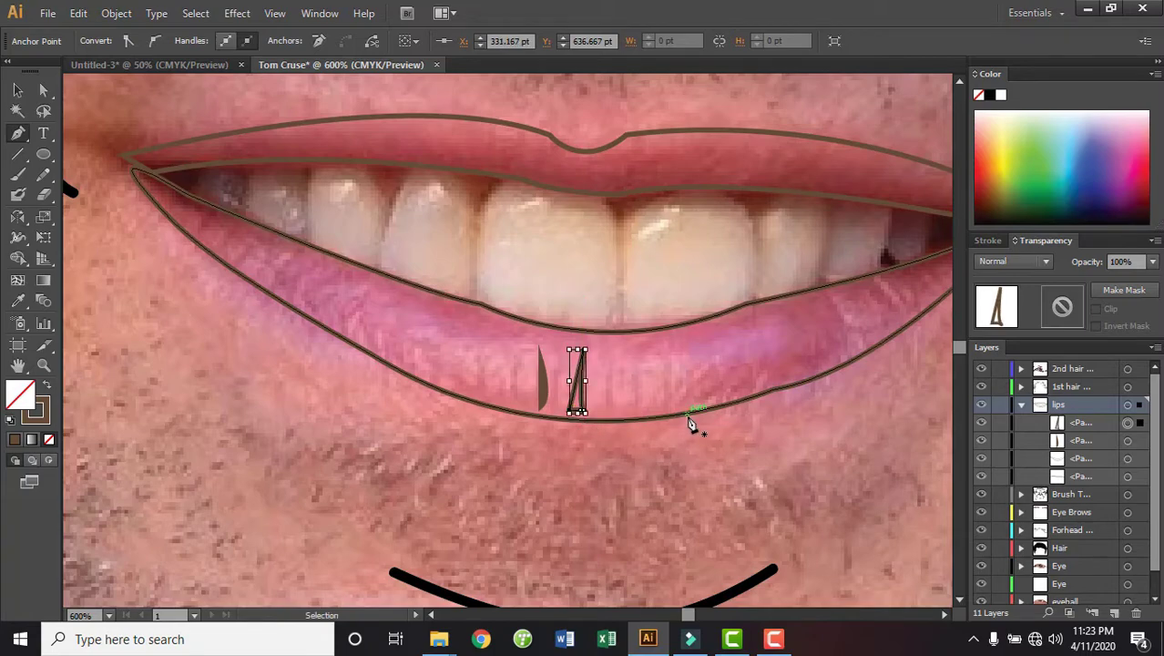
pyautogui.keyDown('ctrl'); pyautogui.click(620, 439); pyautogui.keyUp('ctrl')
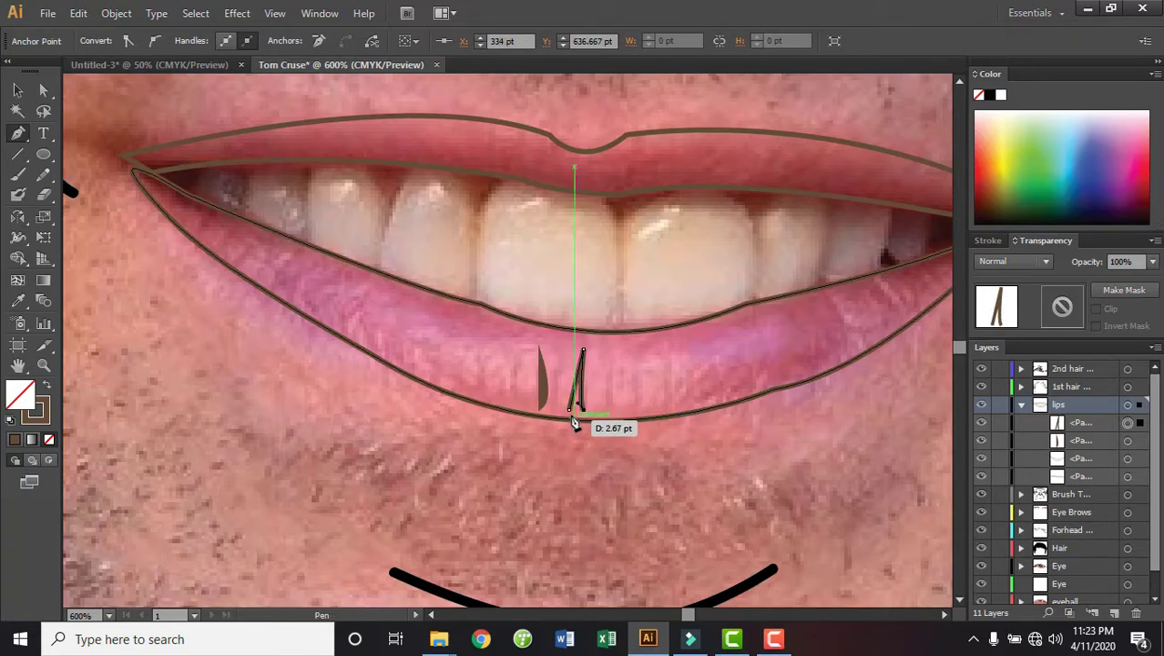
pyautogui.click(608, 408)
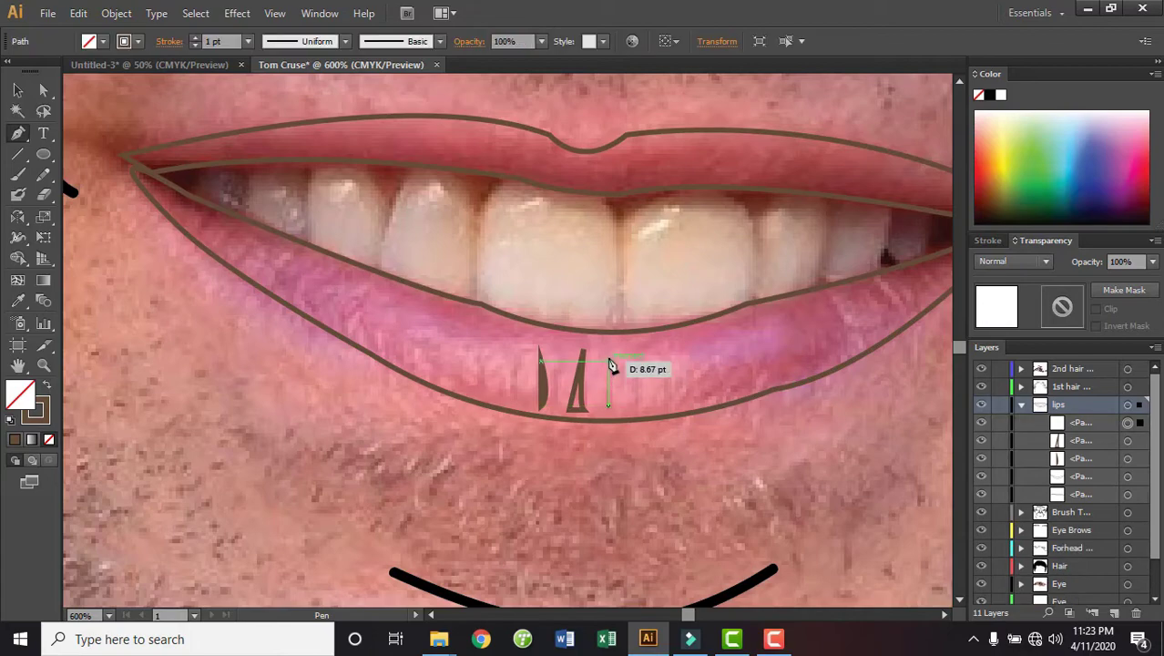
pyautogui.moveTo(608, 357); pyautogui.dragTo(615, 412)
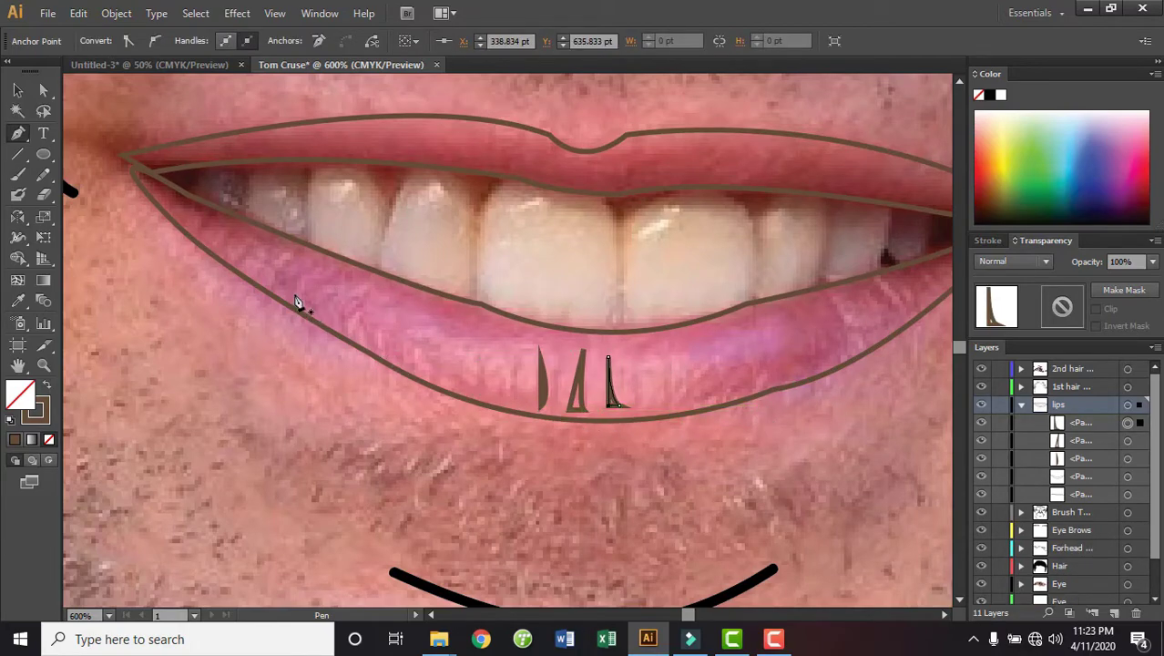
# Add two crease slivers near the lip's right corner
pyautogui.moveTo(888, 315)
pyautogui.mouseDown()
pyautogui.moveTo(806, 356)
pyautogui.moveTo(811, 339)
pyautogui.moveTo(788, 319)
pyautogui.mouseUp()
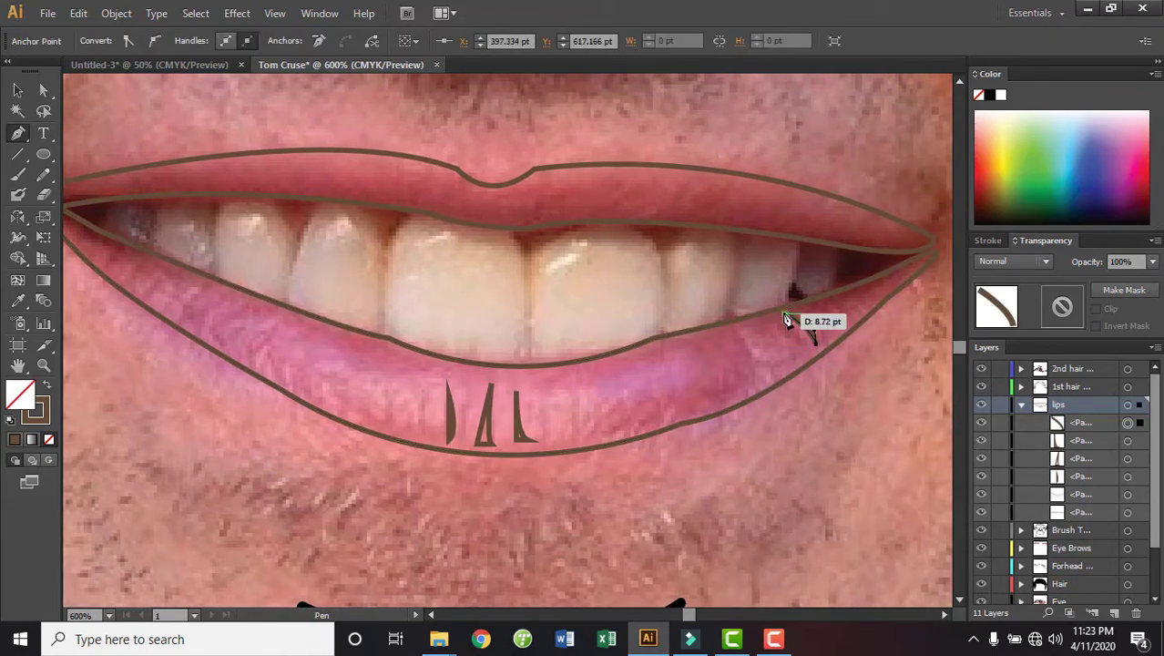
pyautogui.click(831, 322)
pyautogui.click(817, 344)
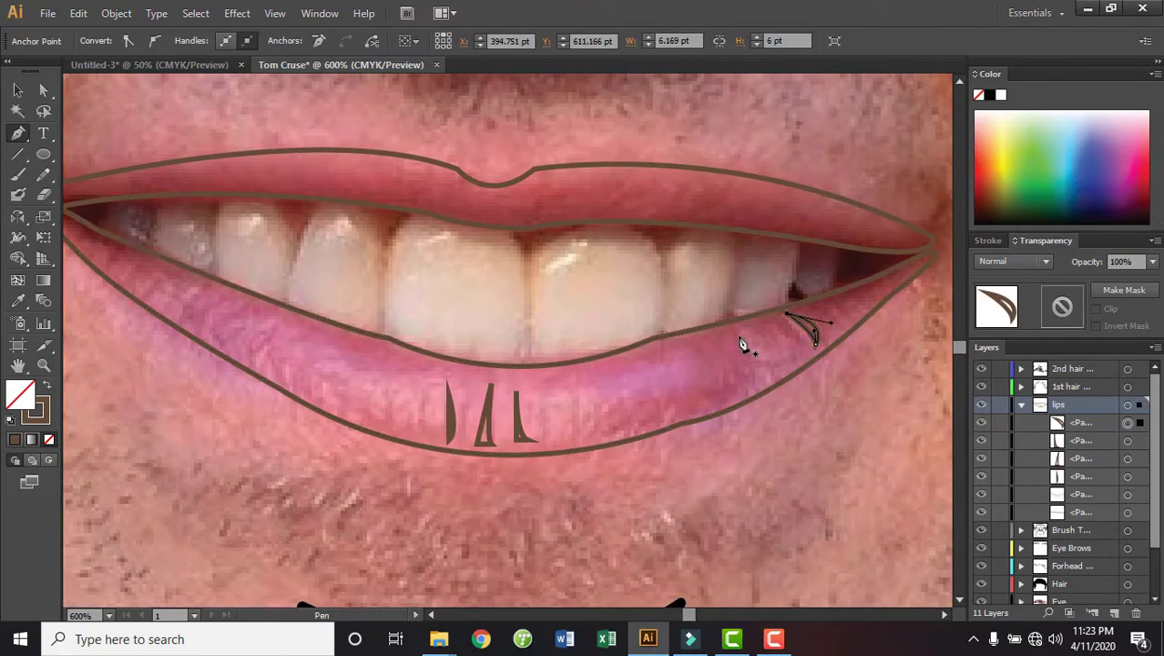
pyautogui.moveTo(765, 382); pyautogui.dragTo(770, 389)
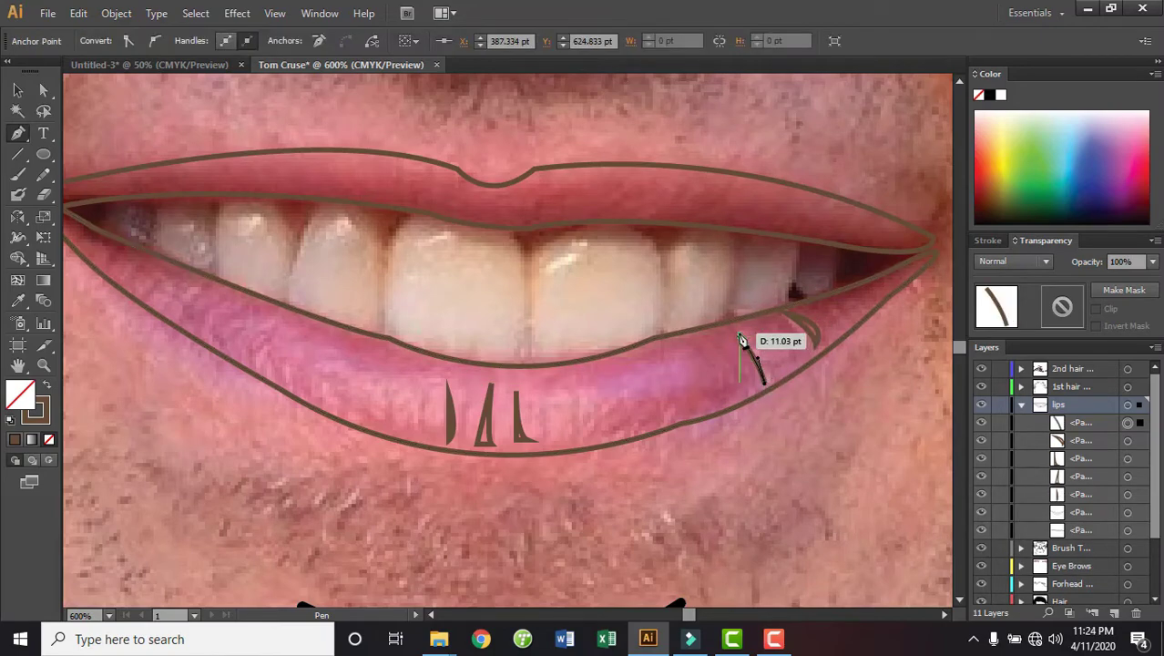
pyautogui.moveTo(740, 340); pyautogui.dragTo(774, 361)
pyautogui.click(765, 383)
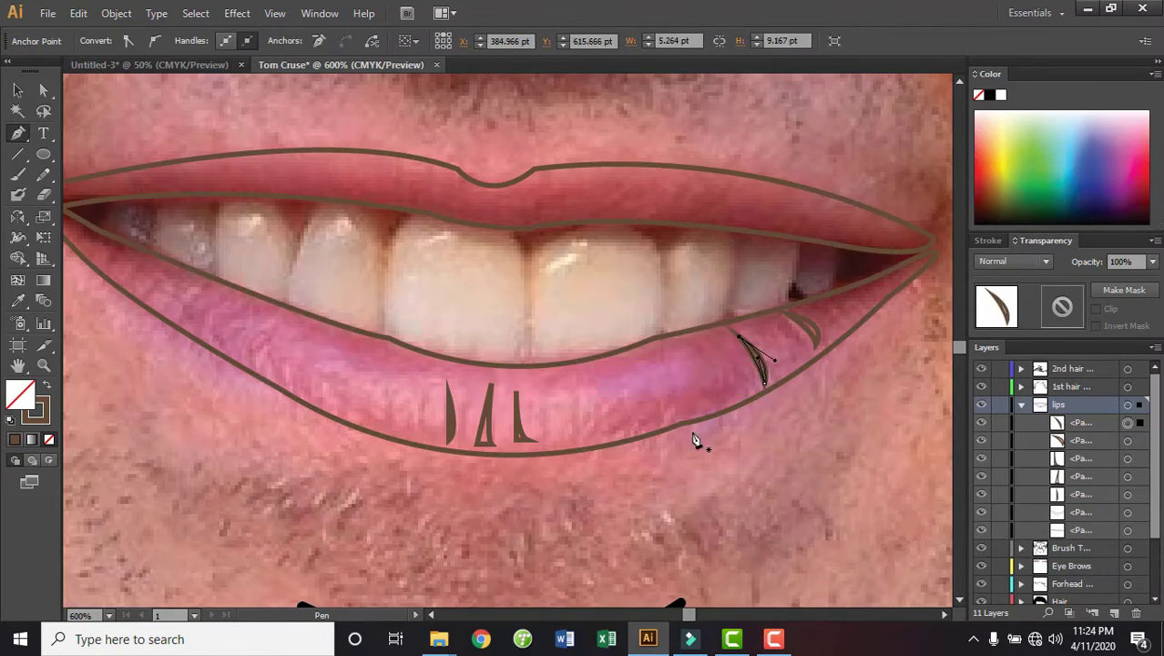
# Draw a long curved highlight sliver extending toward the lip's left corner
pyautogui.moveTo(435, 423); pyautogui.dragTo(590, 391)
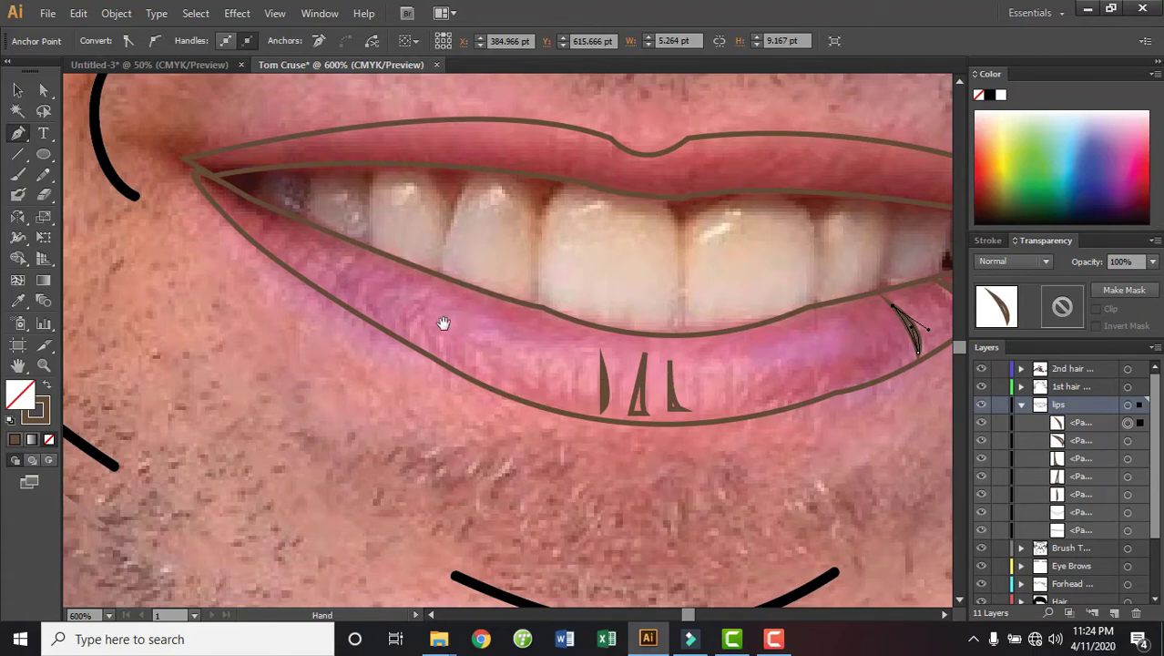
pyautogui.moveTo(443, 324)
pyautogui.mouseDown()
pyautogui.moveTo(701, 345)
pyautogui.moveTo(661, 299)
pyautogui.mouseUp()
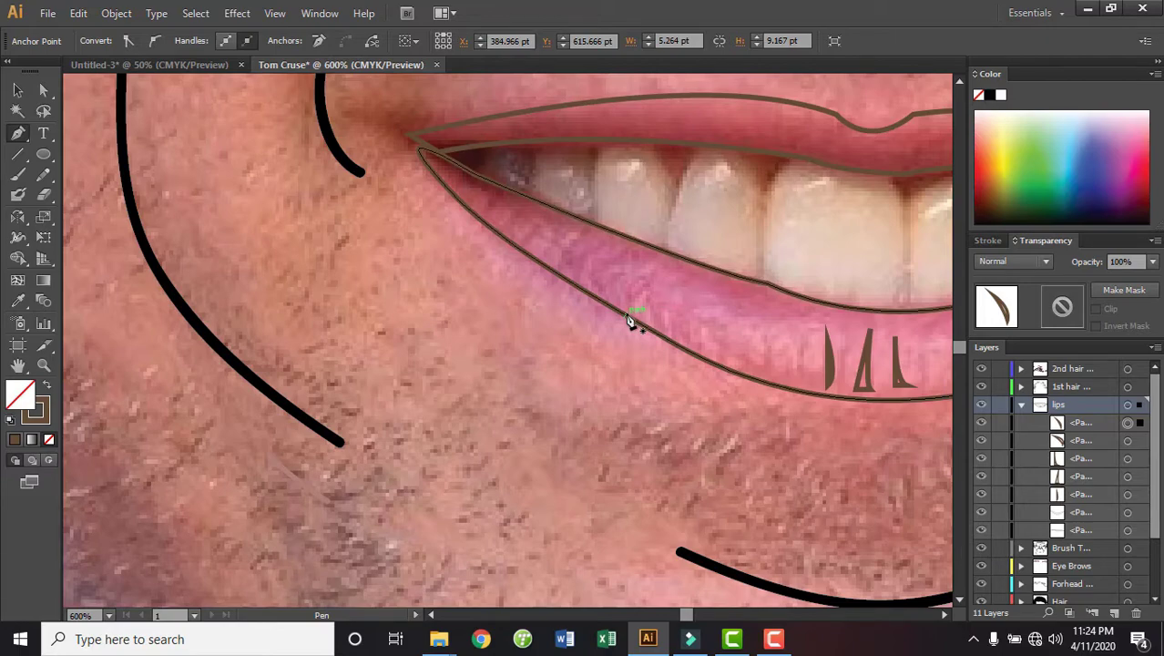
pyautogui.click(765, 363)
pyautogui.moveTo(660, 310); pyautogui.dragTo(605, 303)
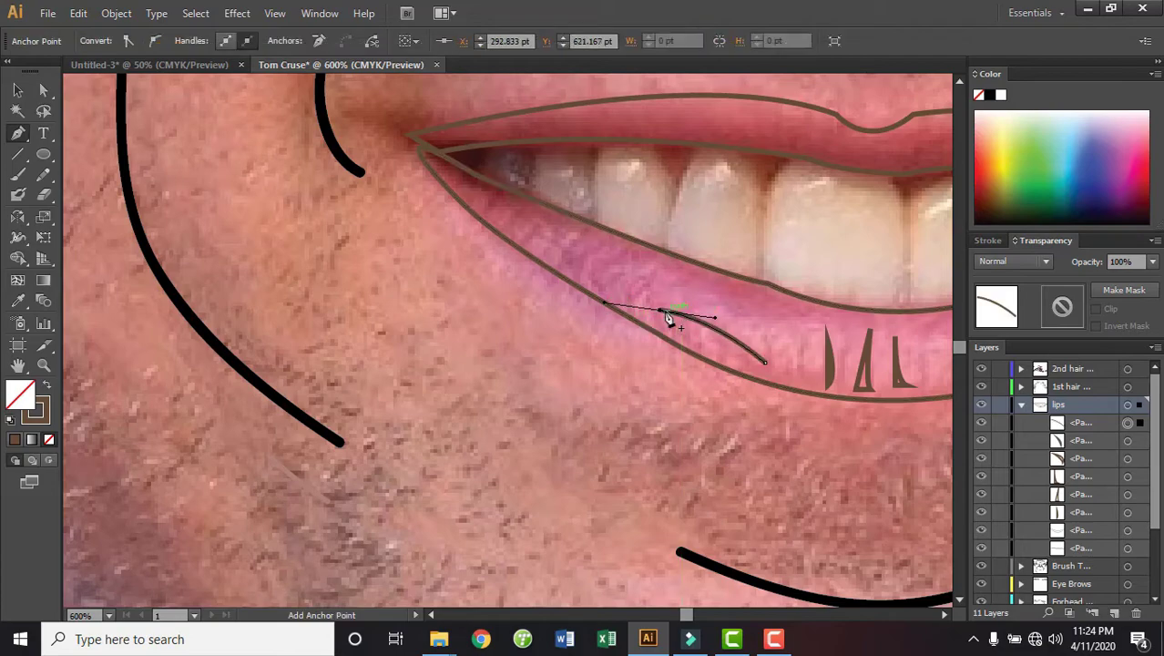
pyautogui.moveTo(537, 239); pyautogui.dragTo(612, 298)
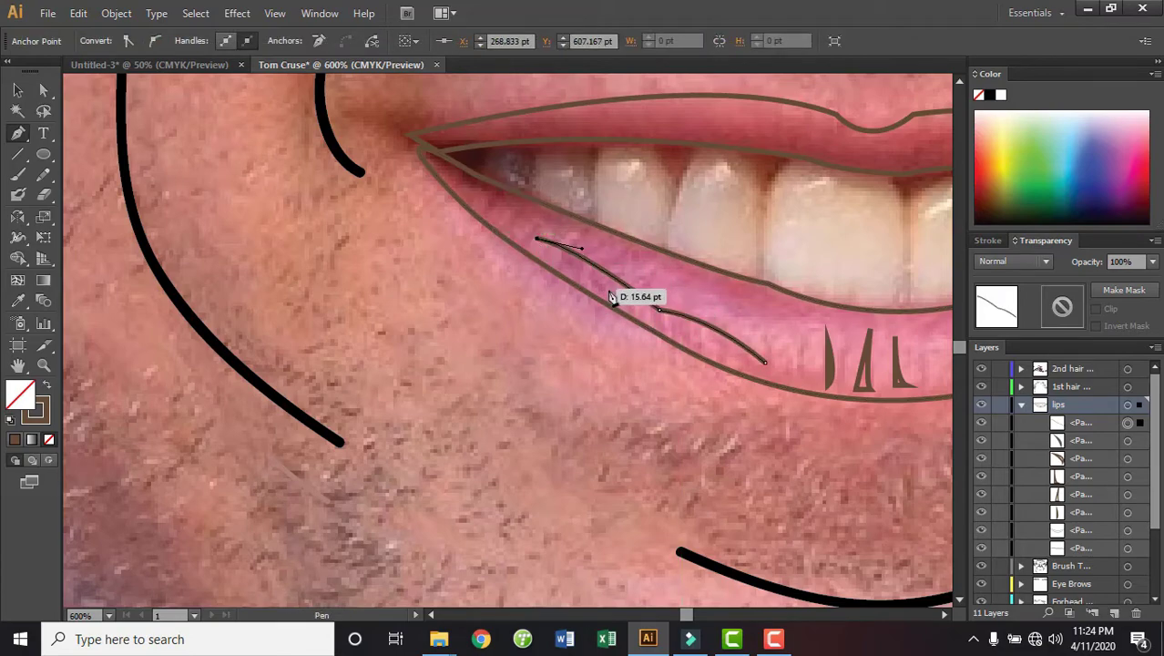
pyautogui.moveTo(767, 362); pyautogui.dragTo(880, 404)
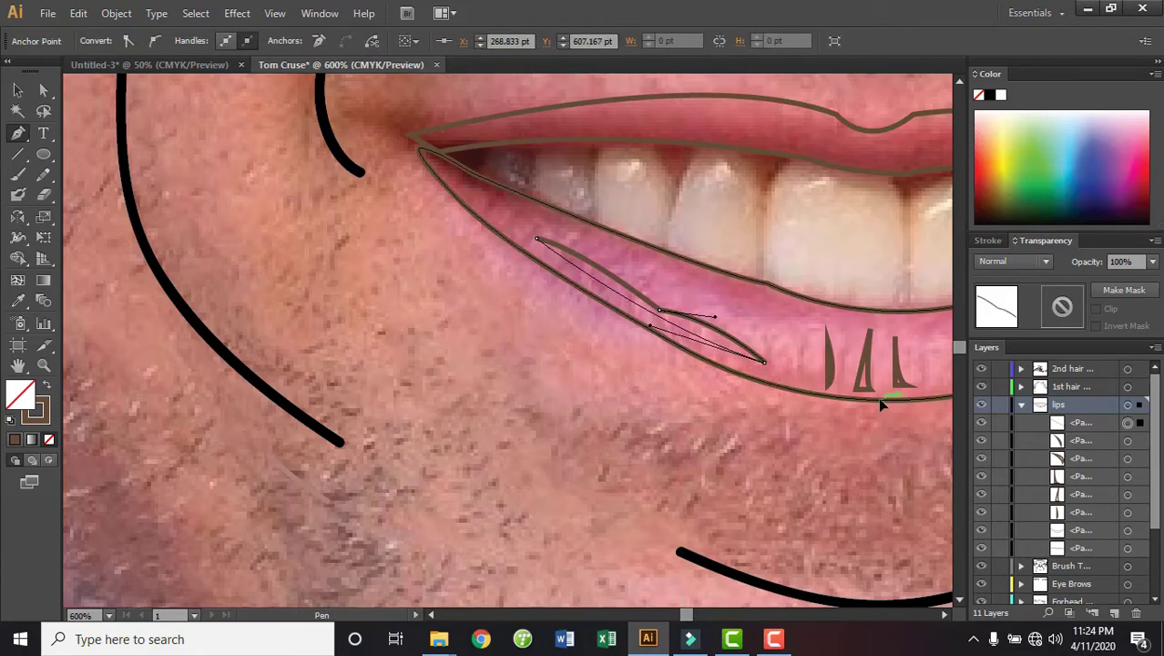
# Add a fourth crease sliver near the lip centre
pyautogui.moveTo(724, 368)
pyautogui.mouseDown()
pyautogui.moveTo(598, 389)
pyautogui.moveTo(316, 398)
pyautogui.mouseUp()
pyautogui.moveTo(537, 385)
pyautogui.mouseDown()
pyautogui.moveTo(465, 395)
pyautogui.moveTo(481, 412)
pyautogui.moveTo(478, 338)
pyautogui.moveTo(537, 351)
pyautogui.moveTo(558, 316)
pyautogui.mouseUp()
pyautogui.click(471, 353)
pyautogui.click(485, 387)
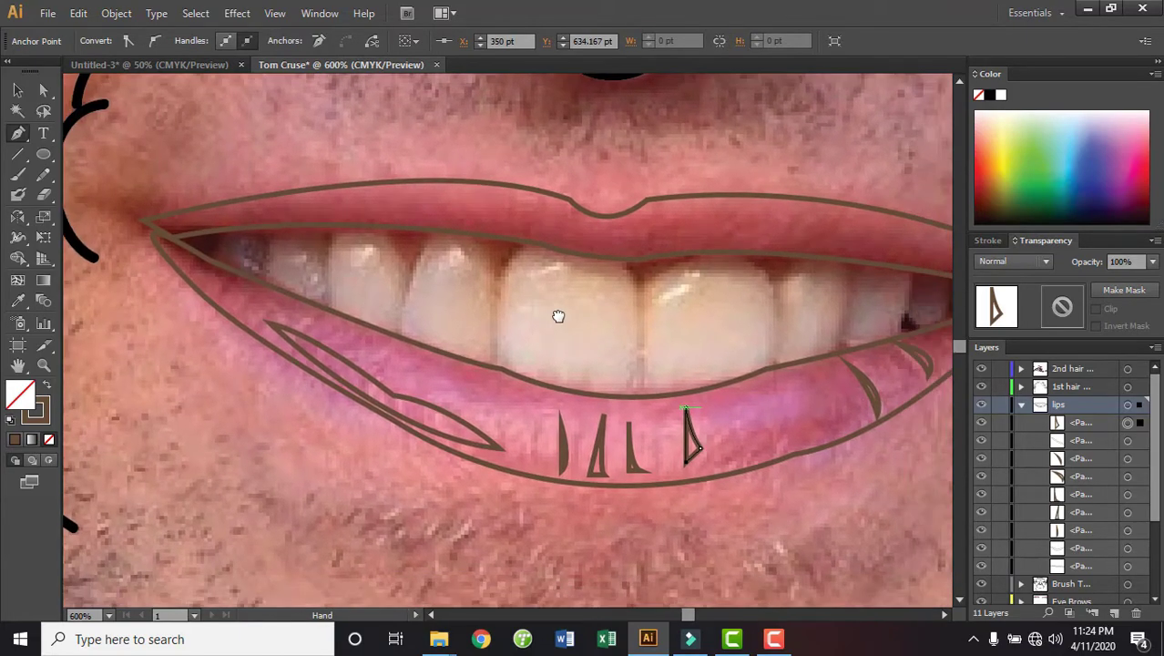
# Nudge the upper lip's left corner and pull a handle to round its right corner
pyautogui.press('a')
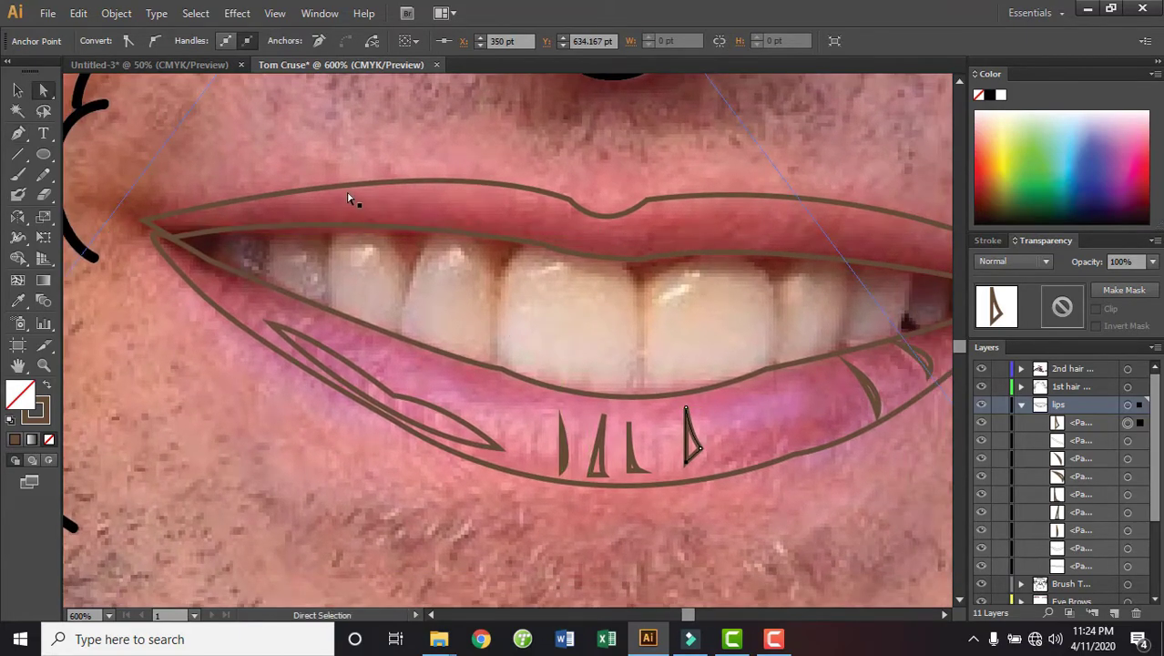
pyautogui.click(350, 192)
pyautogui.moveTo(182, 245); pyautogui.dragTo(188, 257)
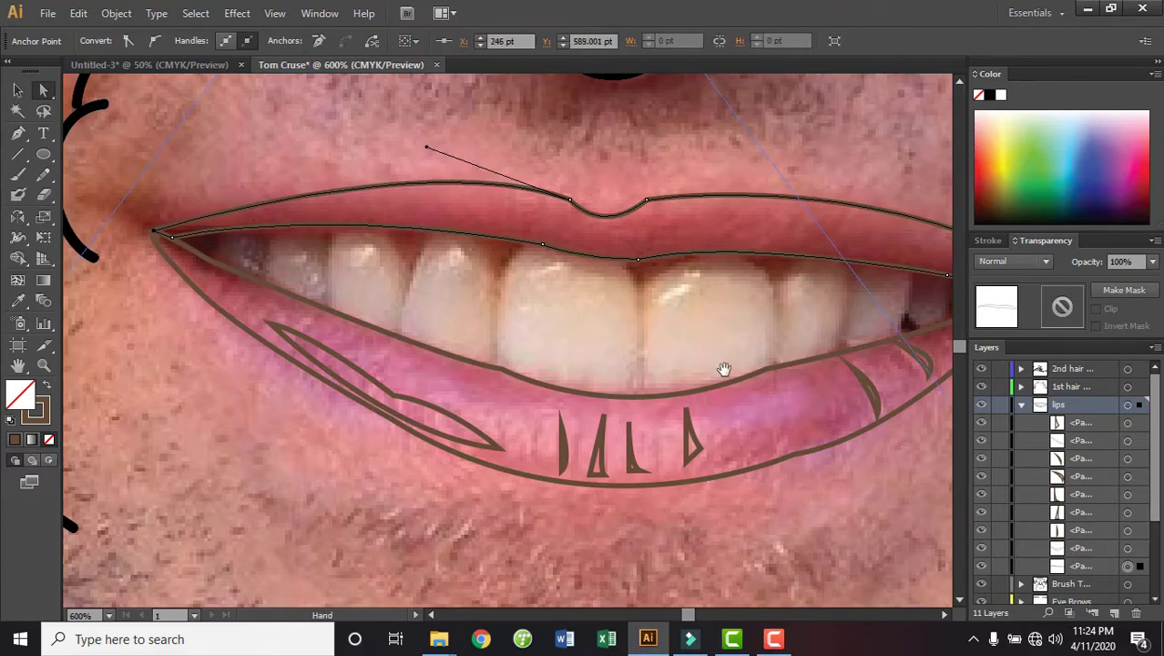
pyautogui.moveTo(724, 369); pyautogui.dragTo(333, 335)
pyautogui.hotkey('ctrl', '+')
pyautogui.hotkey('ctrl', '+')
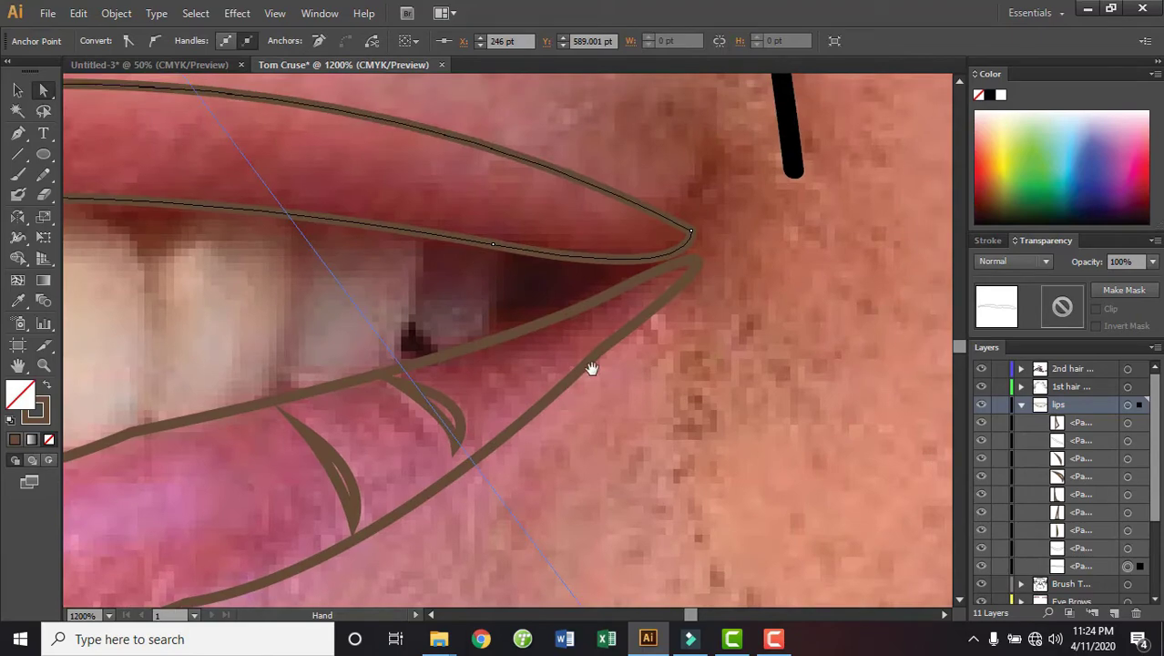
pyautogui.click(694, 233)
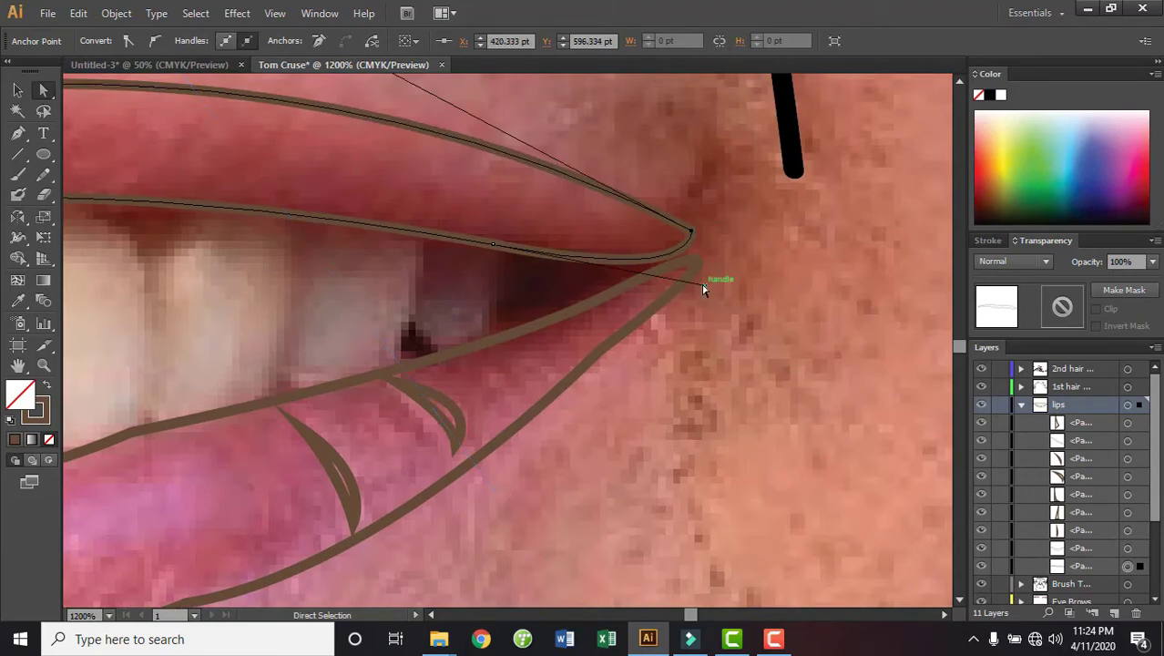
pyautogui.moveTo(703, 290); pyautogui.dragTo(777, 328)
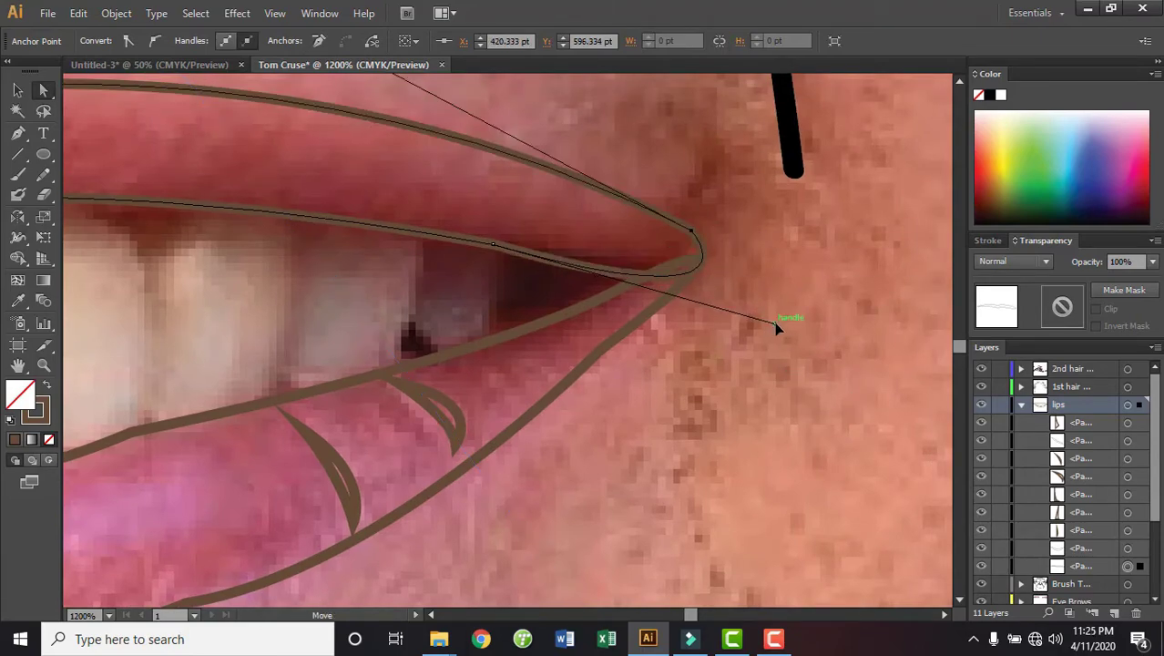
pyautogui.moveTo(773, 323)
pyautogui.mouseDown()
pyautogui.moveTo(746, 315)
pyautogui.moveTo(761, 323)
pyautogui.mouseUp()
# Toggle the reference photo off and on to check the lines, then reselect the upper-lip outline
pyautogui.click(13, 88)
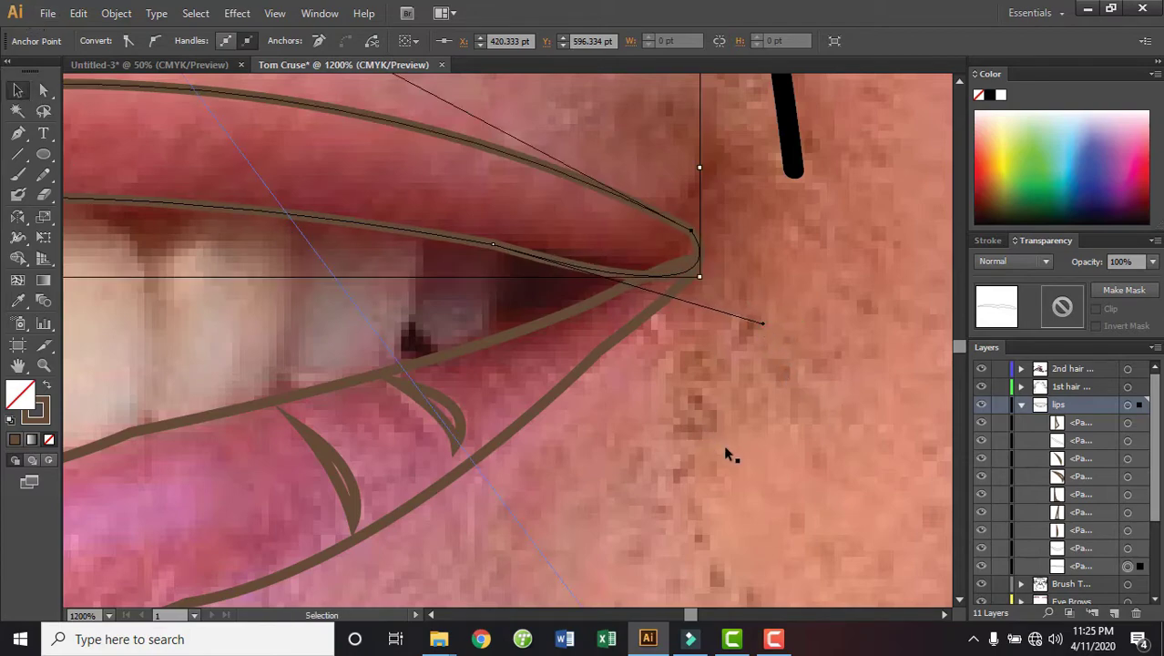
pyautogui.click(723, 444)
pyautogui.hotkey('ctrl', '-')
pyautogui.hotkey('ctrl', '-')
pyautogui.hotkey('ctrl', '-')
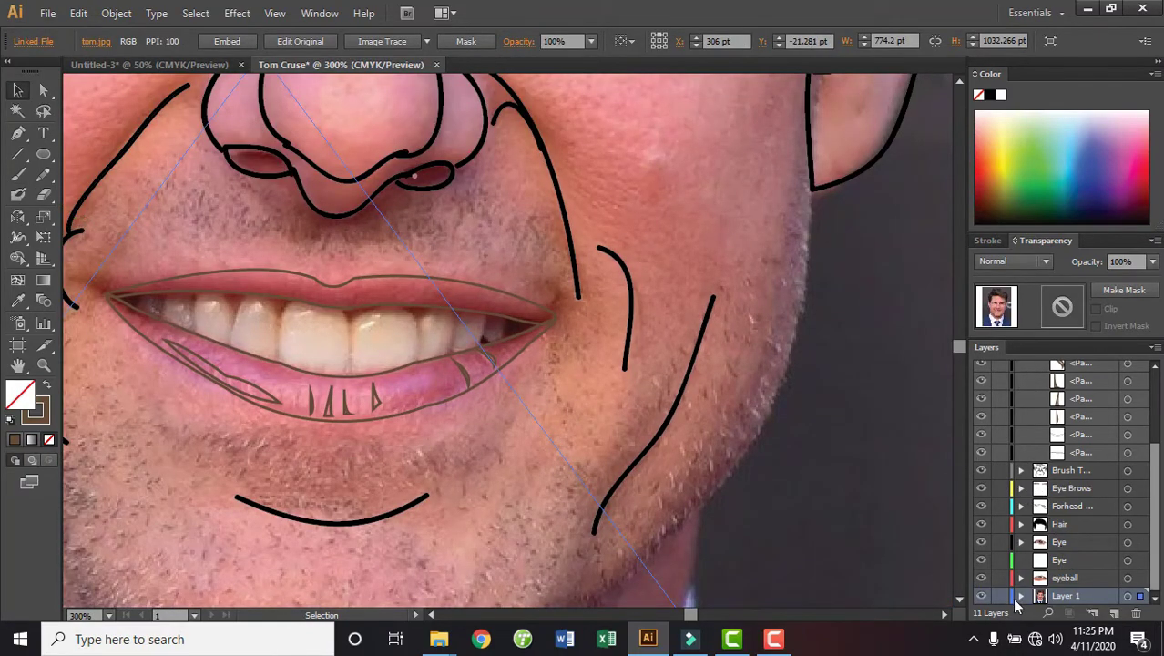
pyautogui.click(981, 596)
pyautogui.click(982, 595)
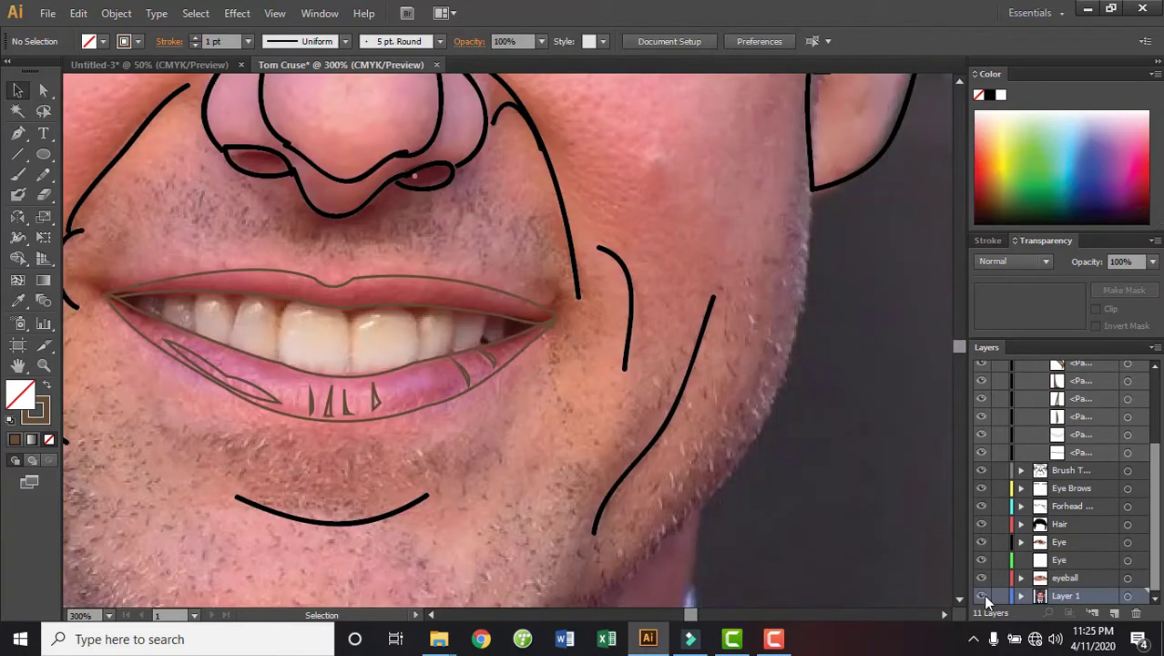
pyautogui.hotkey('ctrl', '+')
pyautogui.hotkey('ctrl', '+')
pyautogui.hotkey('ctrl', '+')
pyautogui.hotkey('ctrl', '+')
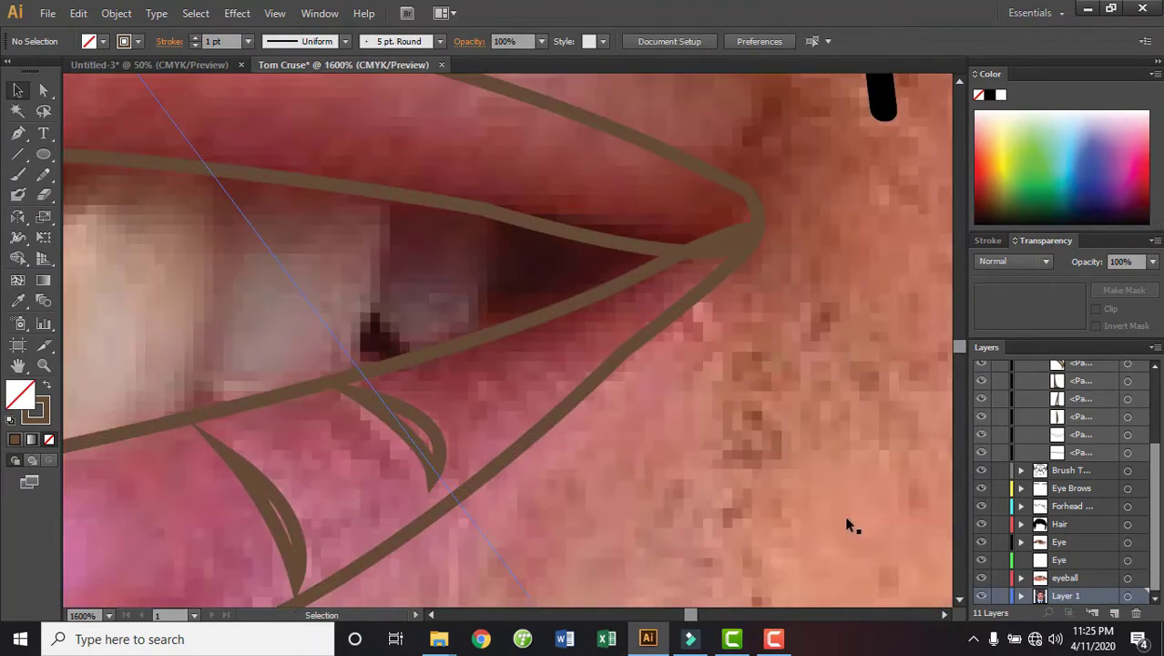
pyautogui.hotkey('ctrl', '-')
pyautogui.hotkey('ctrl', '-')
pyautogui.hotkey('ctrl', '-')
pyautogui.hscroll(-5, 846, 523)
pyautogui.scroll(2, 798, 507)
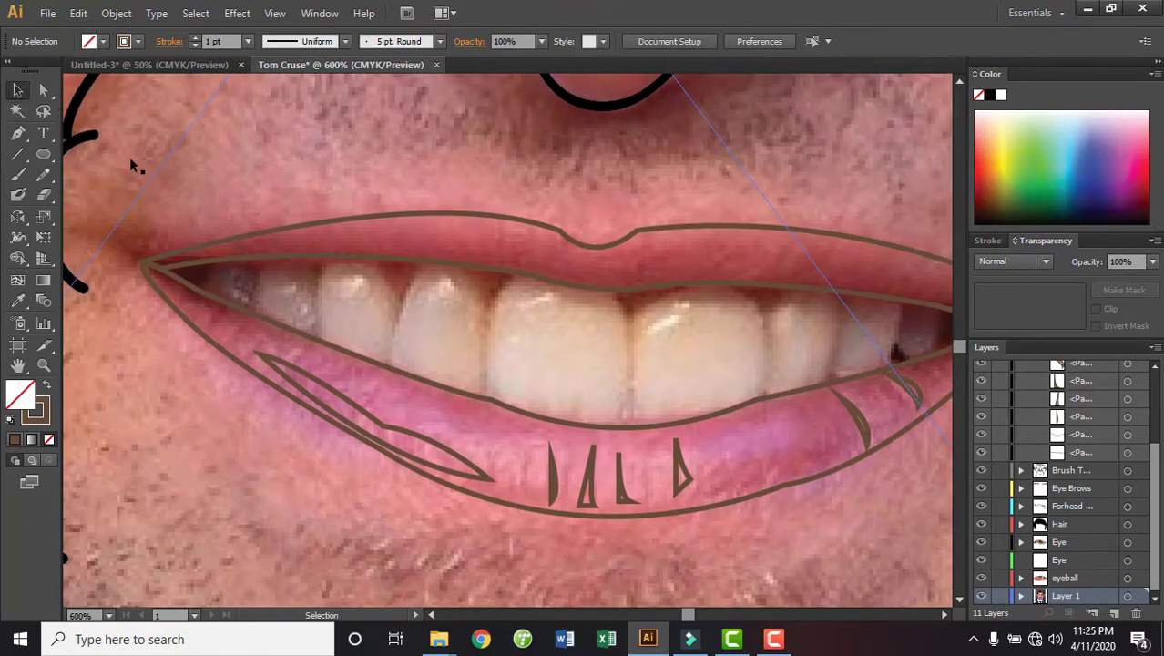
pyautogui.click(523, 271)
# Draw the first two closed triangles in the gaps between the upper teeth
pyautogui.click(19, 154)
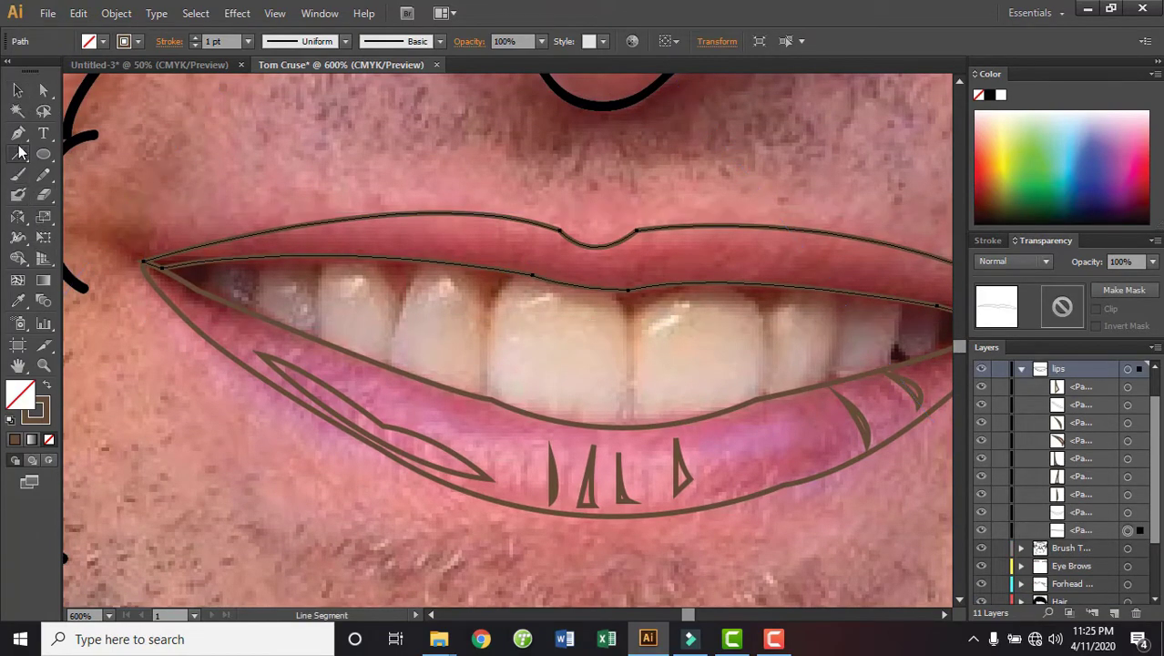
pyautogui.click(17, 133)
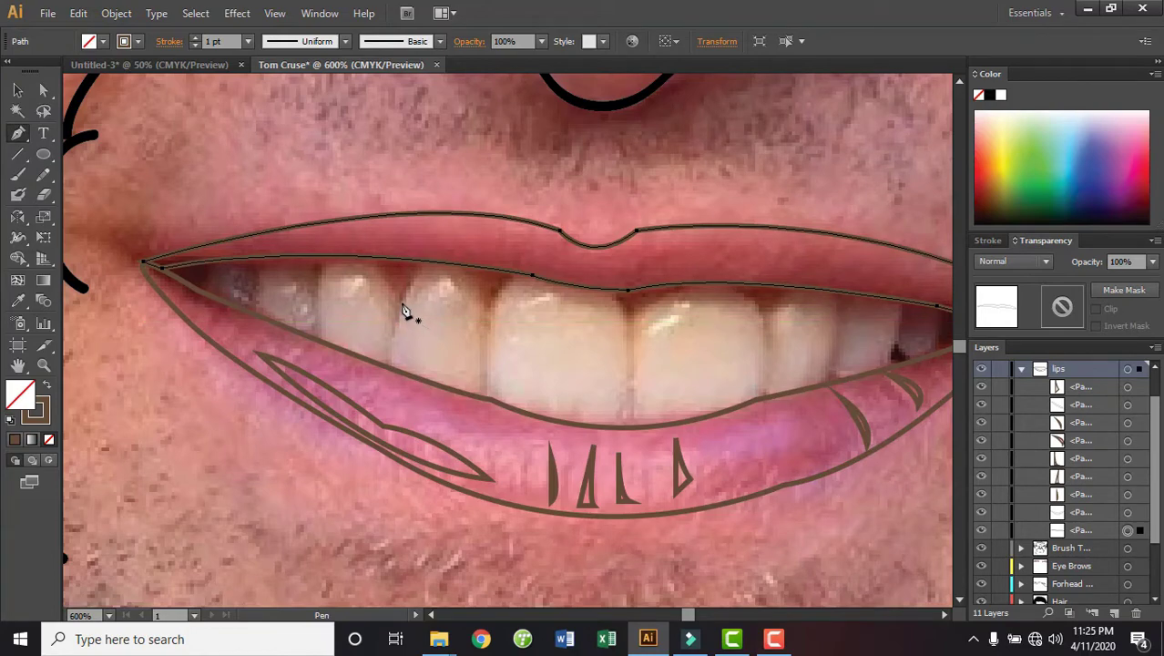
pyautogui.click(400, 302)
pyautogui.moveTo(378, 246)
pyautogui.mouseDown()
pyautogui.moveTo(388, 242)
pyautogui.moveTo(378, 245)
pyautogui.mouseUp()
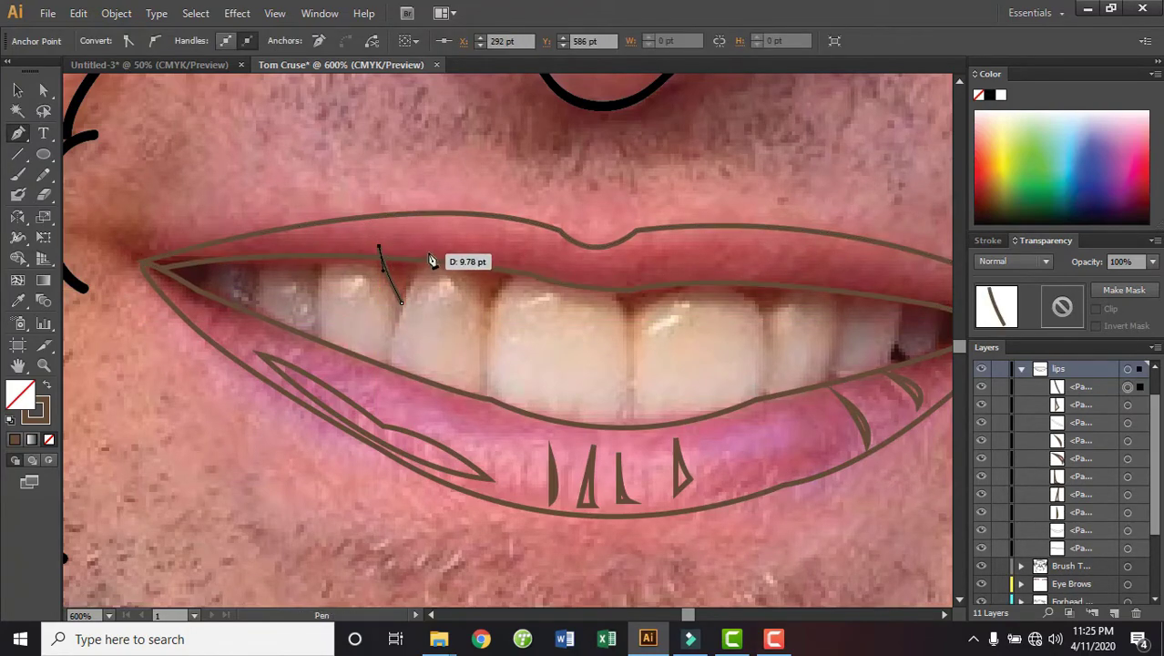
pyautogui.click(430, 250)
pyautogui.click(401, 302)
pyautogui.moveTo(408, 316); pyautogui.dragTo(410, 316)
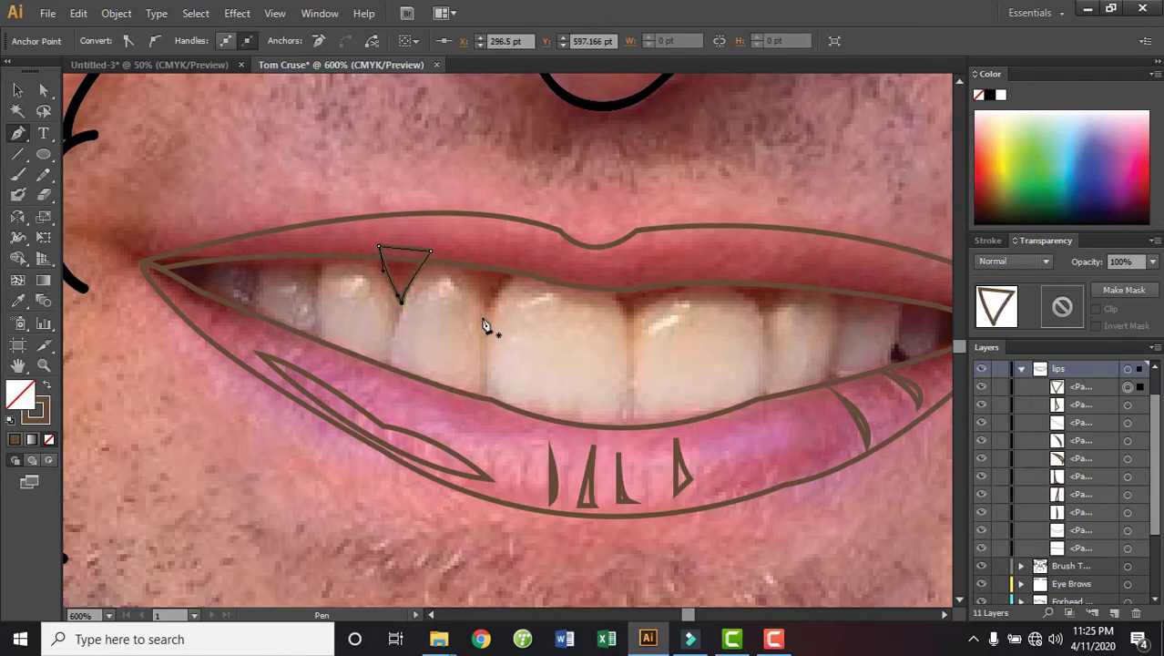
pyautogui.moveTo(482, 307)
pyautogui.mouseDown()
pyautogui.moveTo(482, 261)
pyautogui.moveTo(537, 263)
pyautogui.mouseUp()
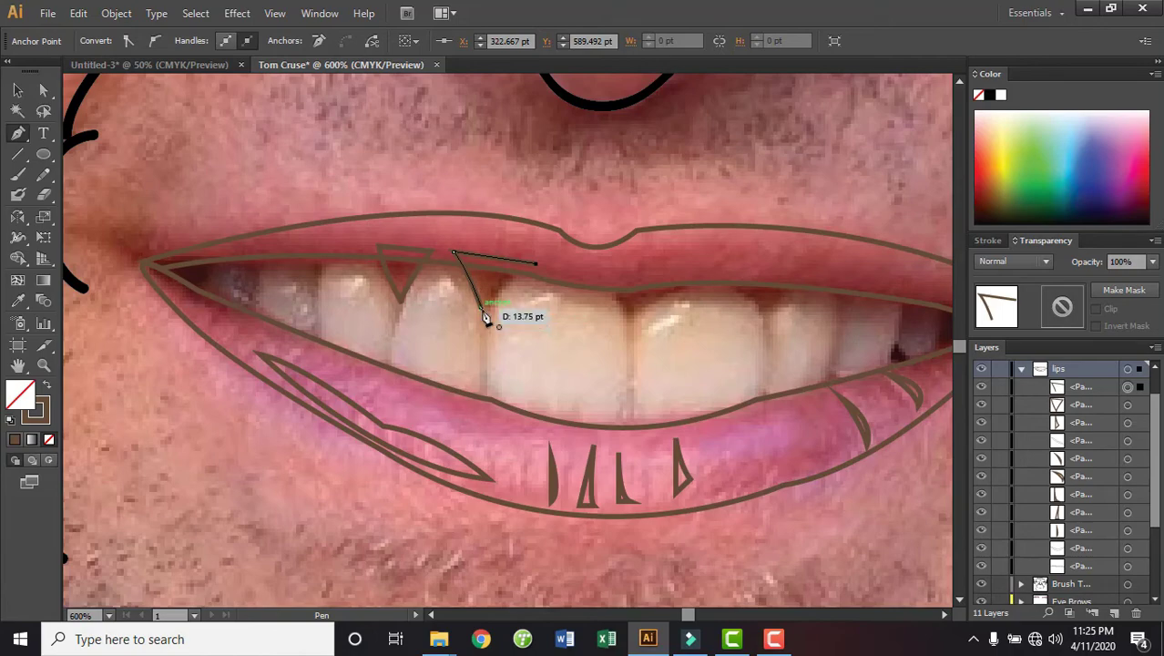
pyautogui.click(486, 316)
pyautogui.moveTo(489, 354); pyautogui.dragTo(492, 324)
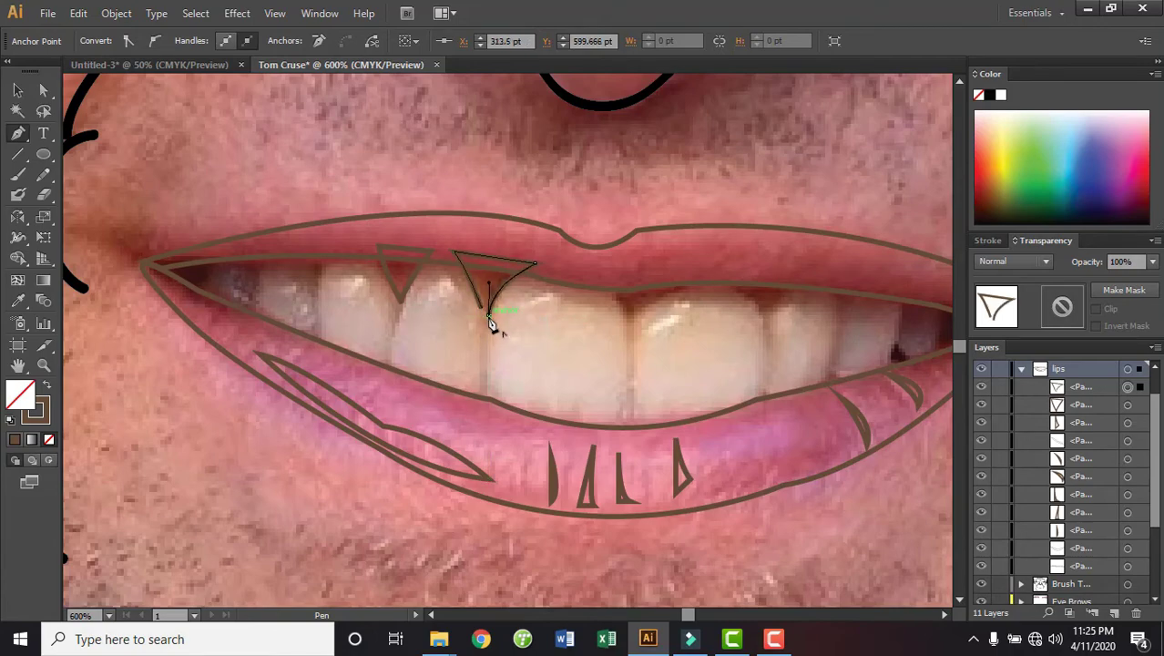
# Add the third and fourth tooth-gap triangles further right
pyautogui.moveTo(619, 375); pyautogui.dragTo(455, 370)
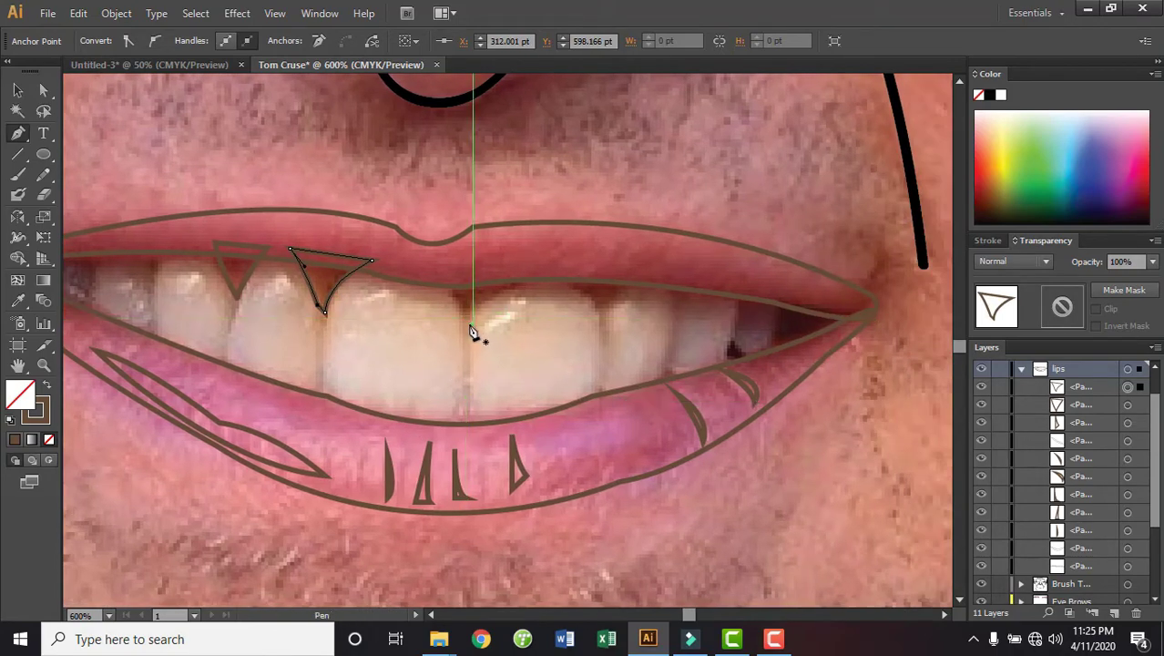
pyautogui.click(464, 310)
pyautogui.moveTo(438, 275); pyautogui.dragTo(535, 271)
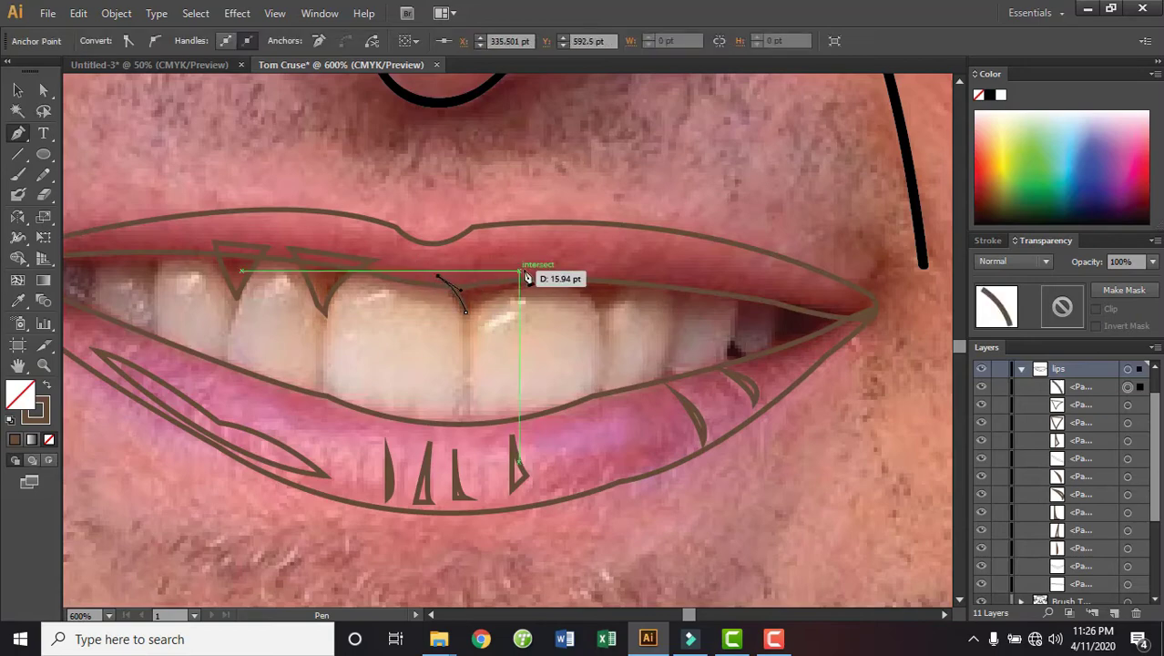
pyautogui.click(465, 310)
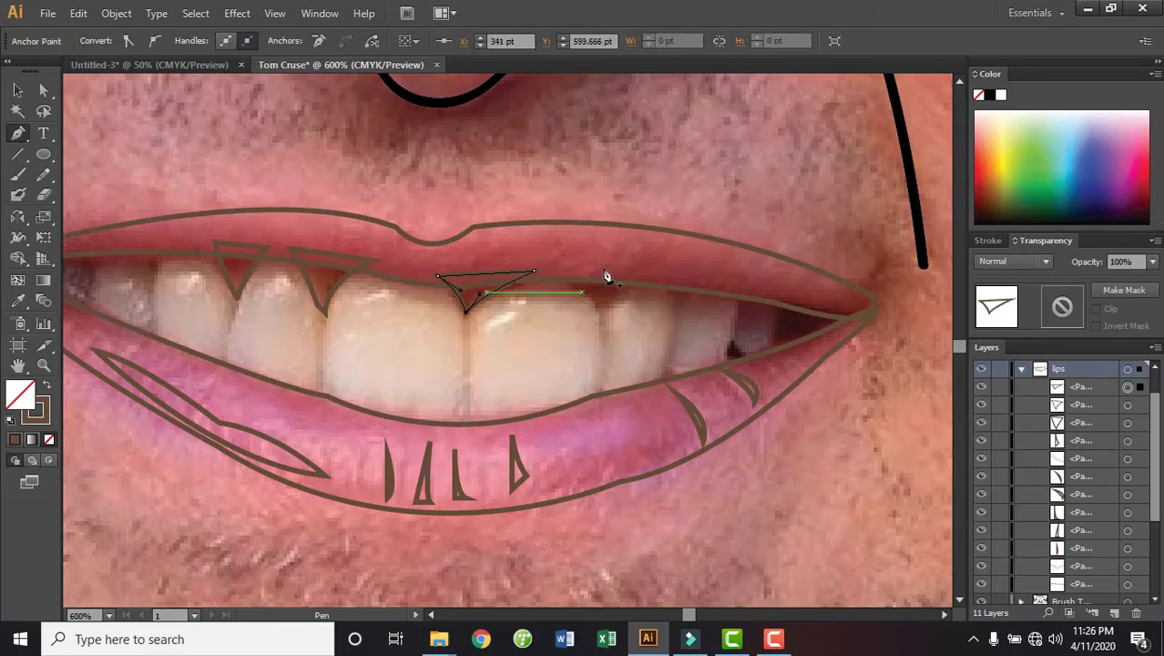
pyautogui.moveTo(606, 276); pyautogui.dragTo(530, 281)
pyautogui.moveTo(478, 248); pyautogui.dragTo(516, 294)
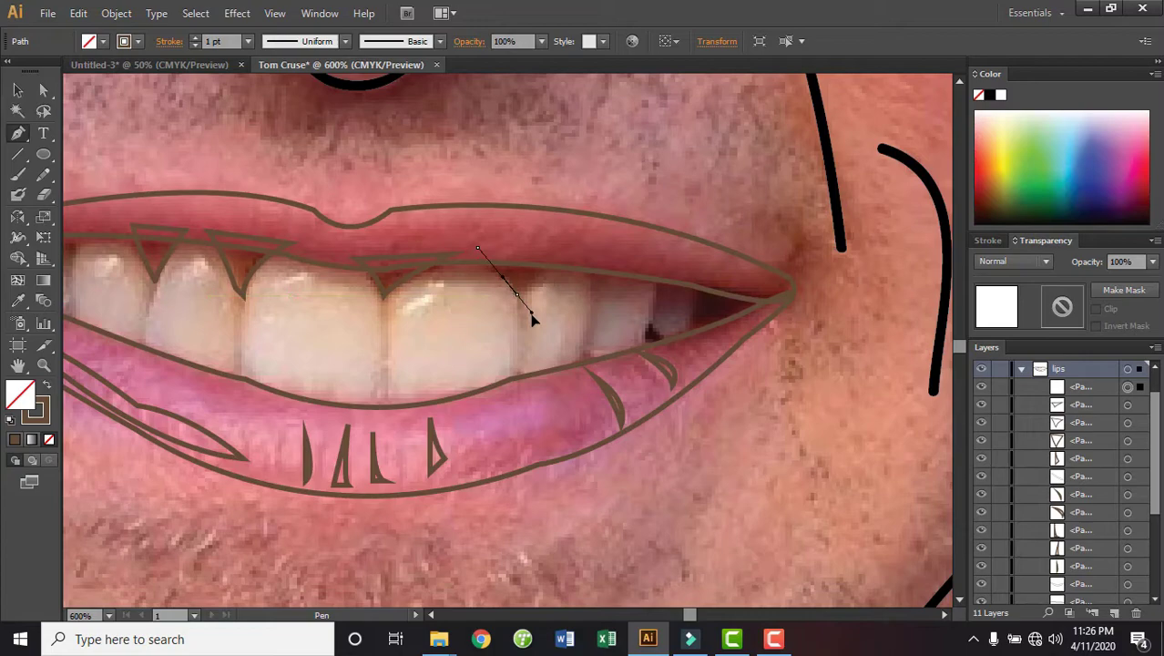
pyautogui.click(577, 254)
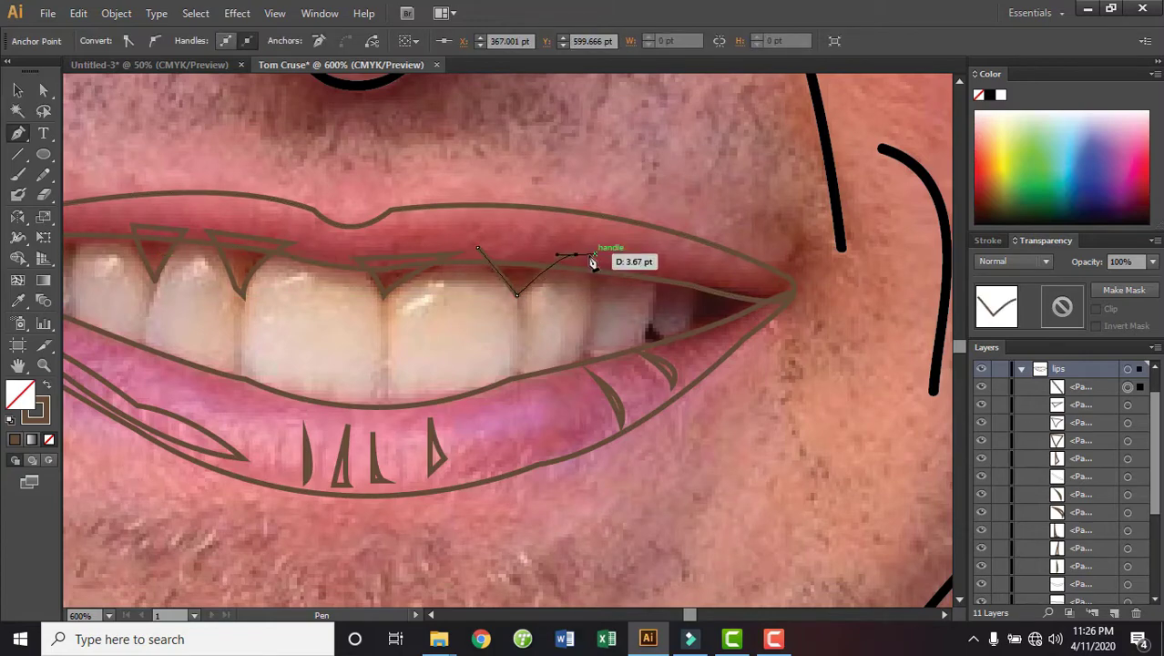
pyautogui.click(477, 248)
# Undo a stray anchor and draw a gap triangle between the left teeth
pyautogui.moveTo(584, 338); pyautogui.dragTo(438, 329)
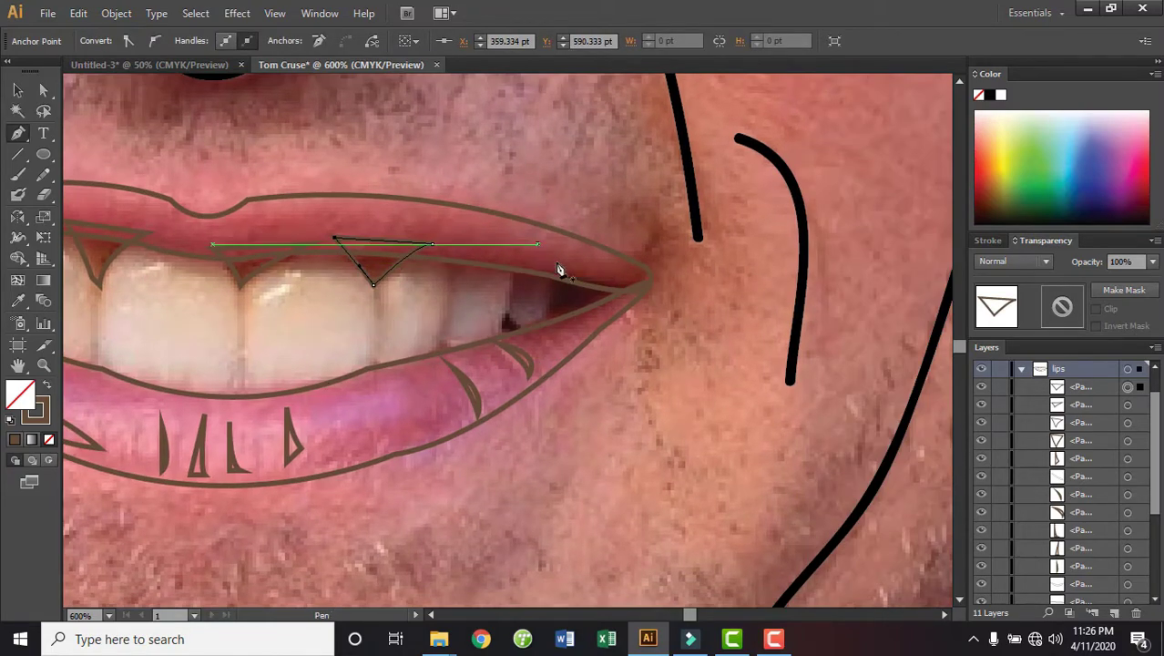
pyautogui.moveTo(537, 244); pyautogui.dragTo(562, 311)
pyautogui.hotkey('ctrl', 'z')
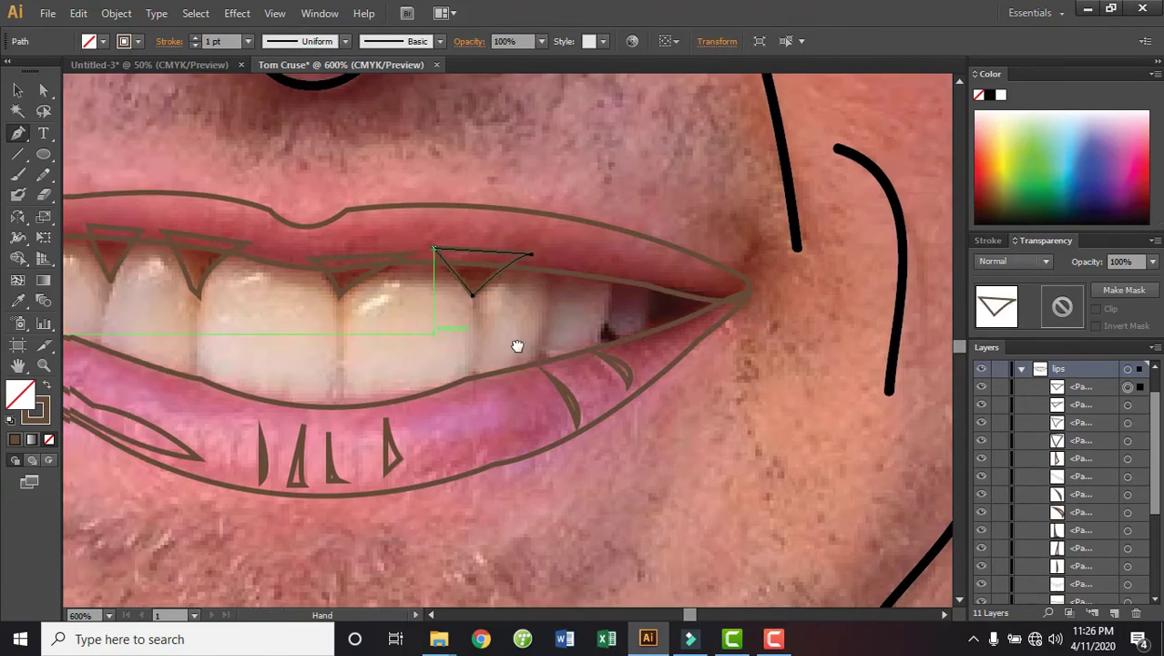
pyautogui.hscroll(-10, 518, 344)
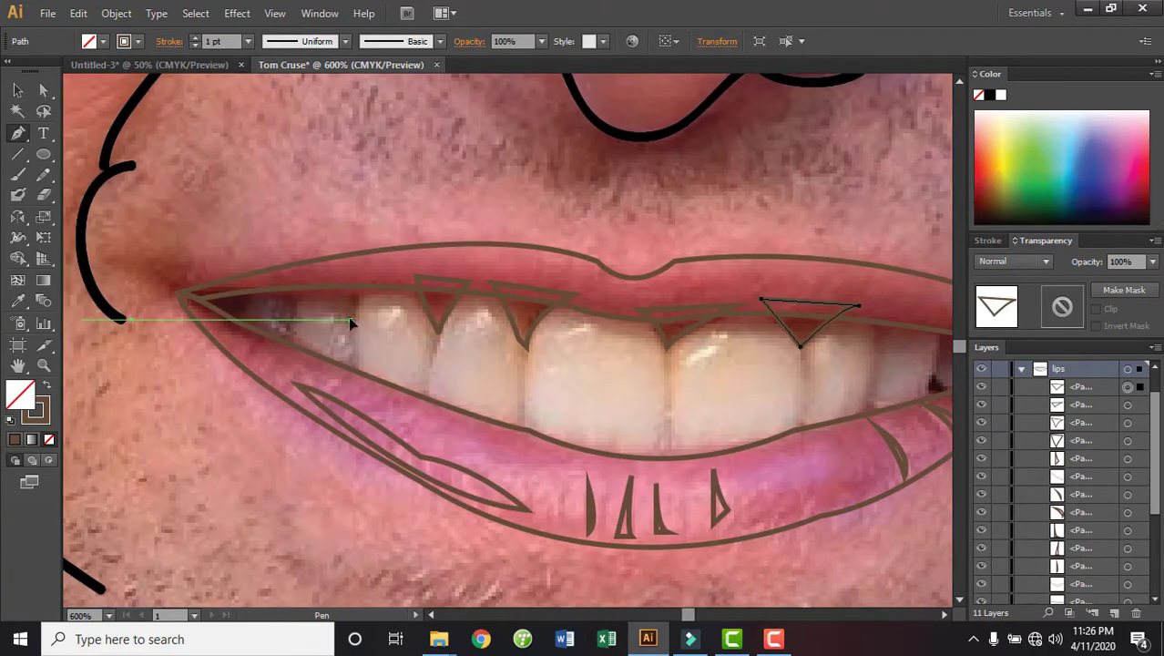
pyautogui.click(349, 319)
pyautogui.moveTo(330, 276); pyautogui.dragTo(368, 284)
pyautogui.click(370, 276)
pyautogui.click(349, 319)
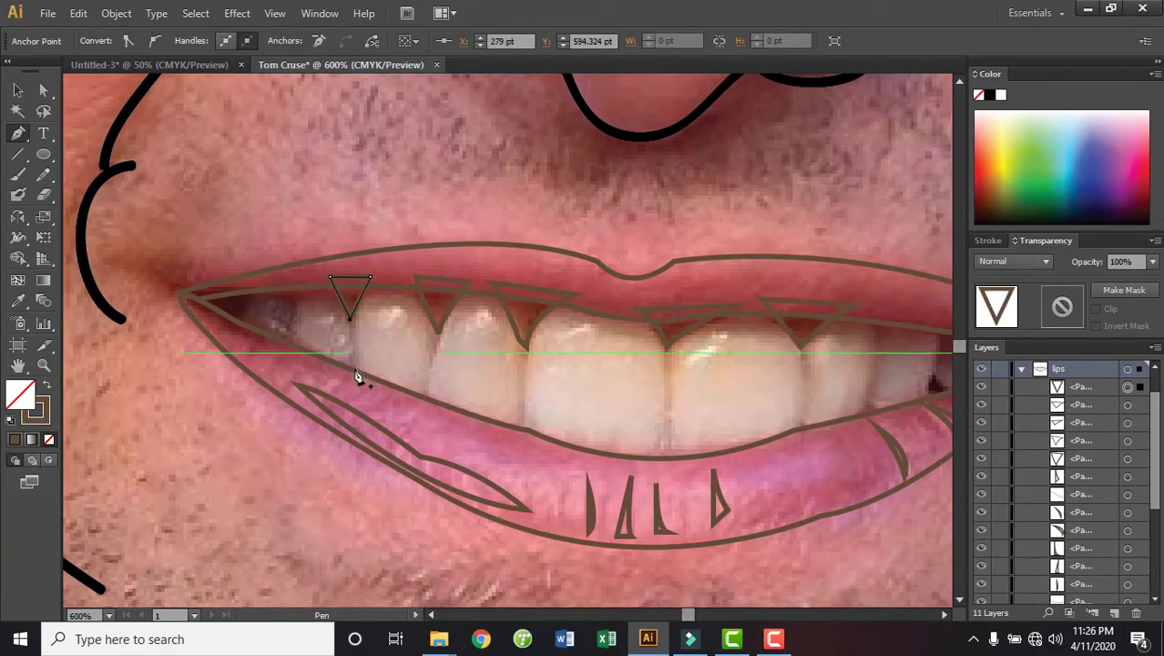
# Outline wedge shapes at both dark mouth corners, raising the right one's top anchor to the lip
pyautogui.click(262, 278)
pyautogui.moveTo(246, 320)
pyautogui.mouseDown()
pyautogui.moveTo(251, 280)
pyautogui.moveTo(251, 326)
pyautogui.mouseUp()
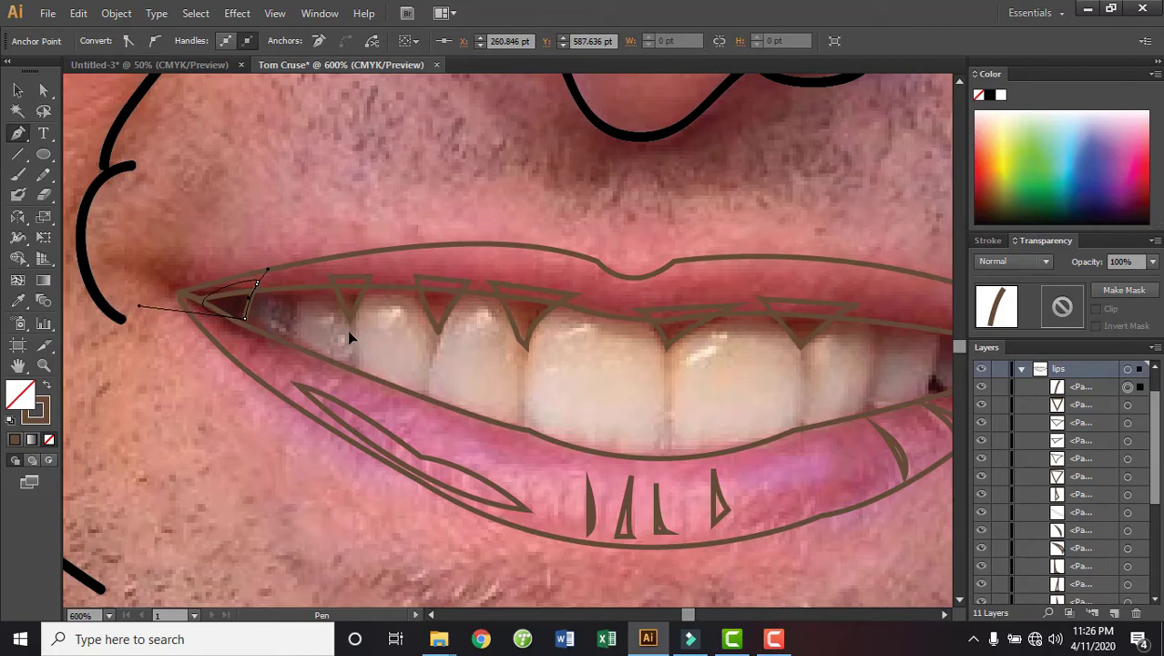
pyautogui.hscroll(6, 358, 390)
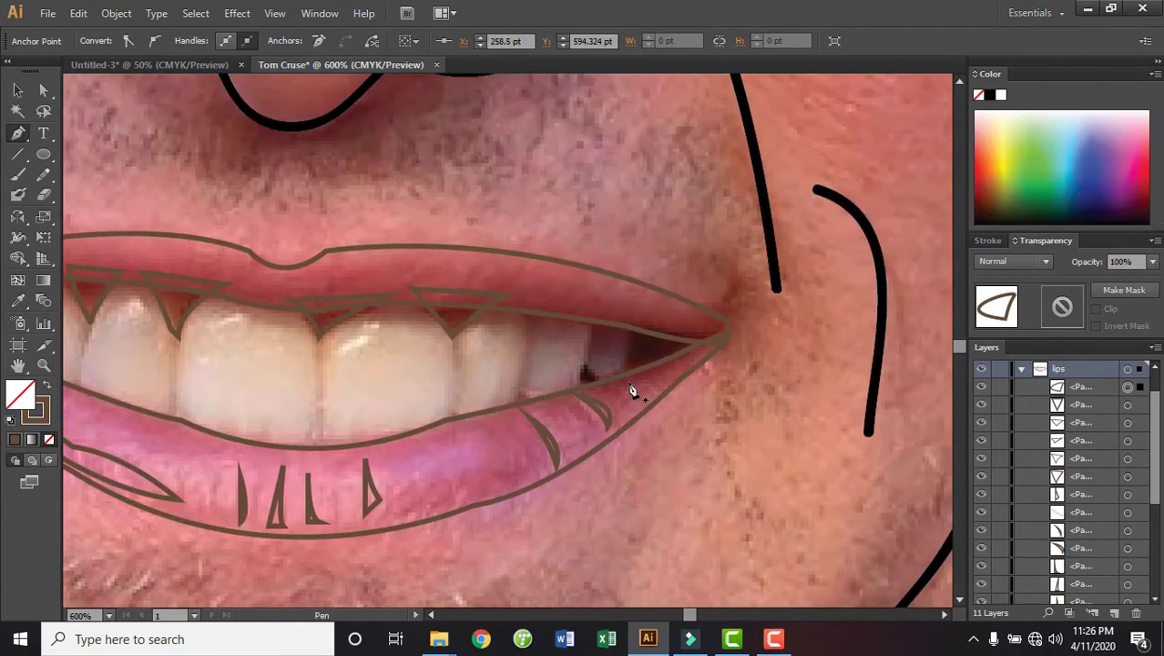
pyautogui.moveTo(630, 361); pyautogui.dragTo(634, 342)
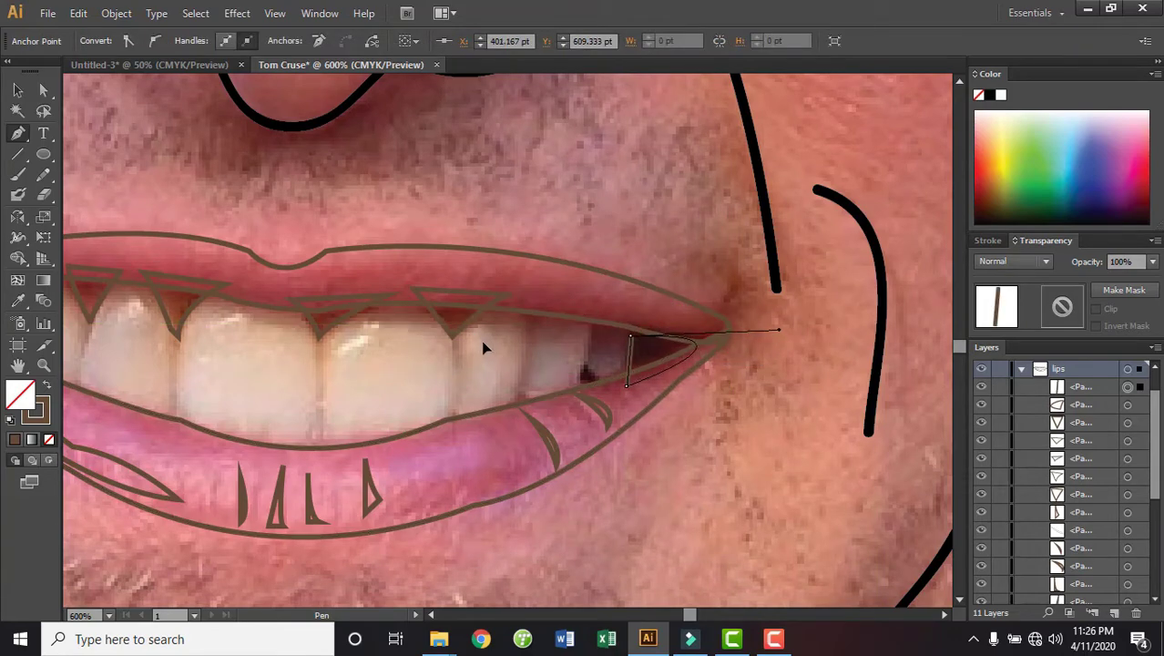
pyautogui.click(45, 91)
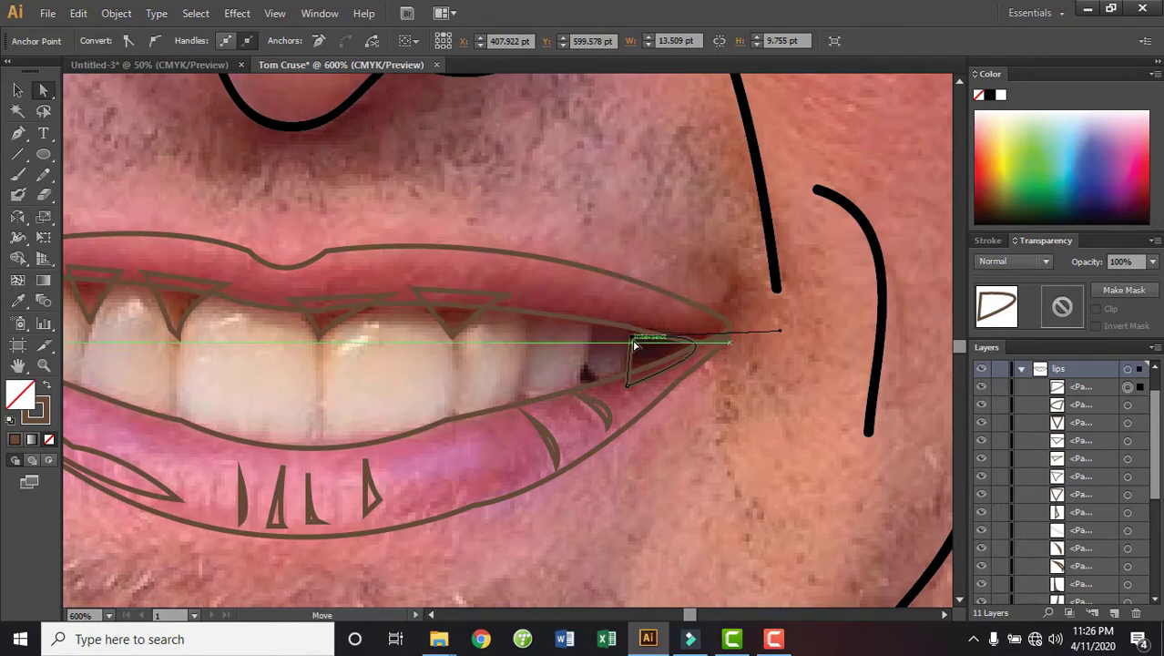
pyautogui.moveTo(635, 343); pyautogui.dragTo(632, 322)
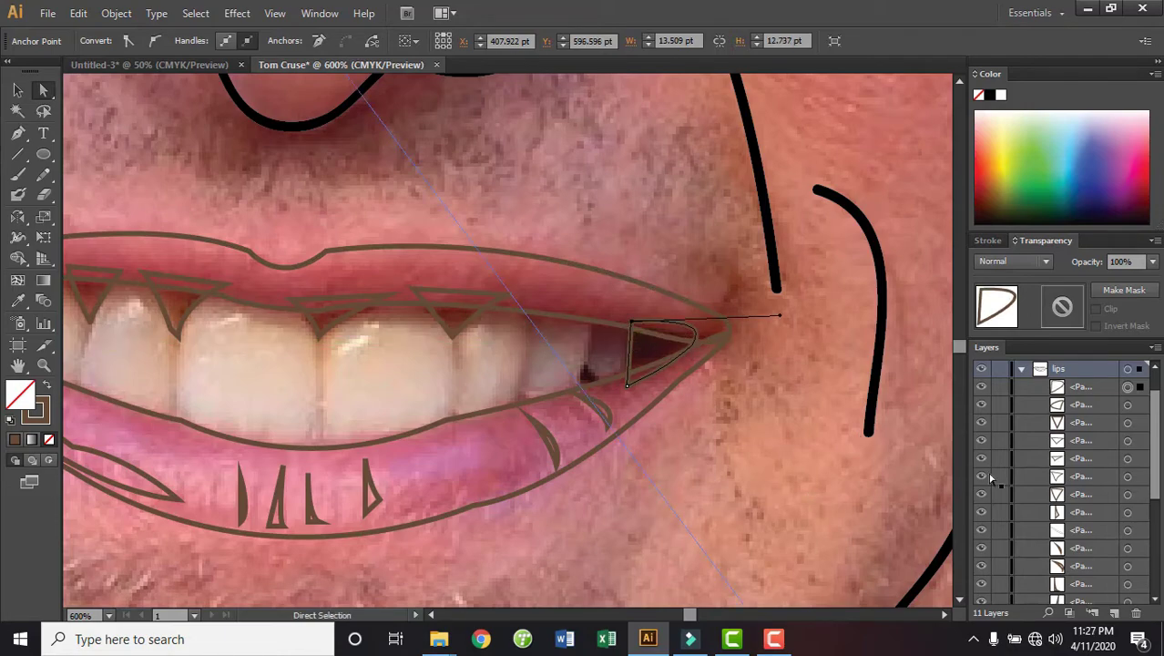
# Move the right-corner path lower in the lips layer stack and collapse the lips layer
pyautogui.click(1085, 404)
pyautogui.click(1128, 404)
pyautogui.scroll(-2, 738, 449)
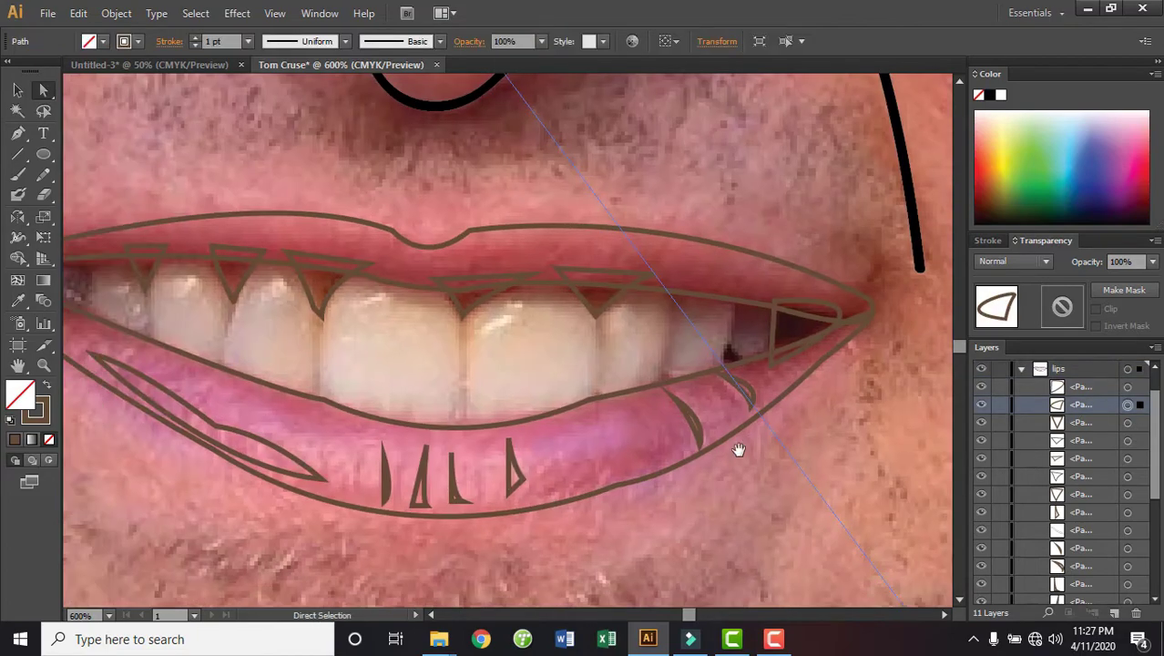
pyautogui.scroll(-5, 1097, 551)
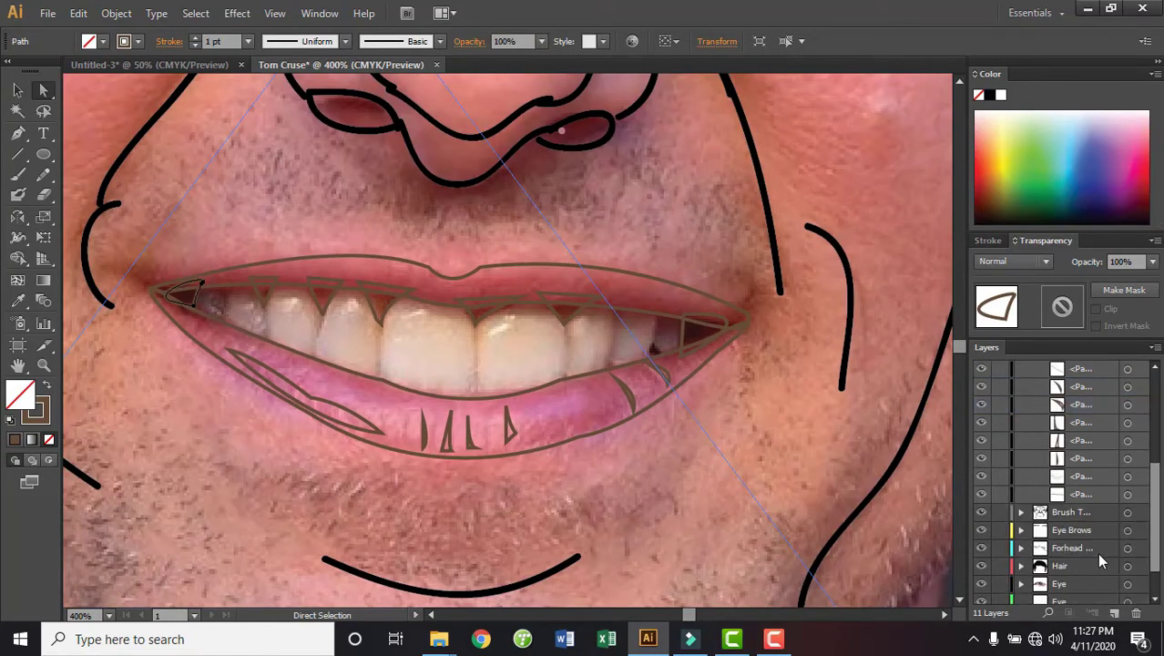
pyautogui.scroll(5, 1096, 551)
pyautogui.click(1099, 385)
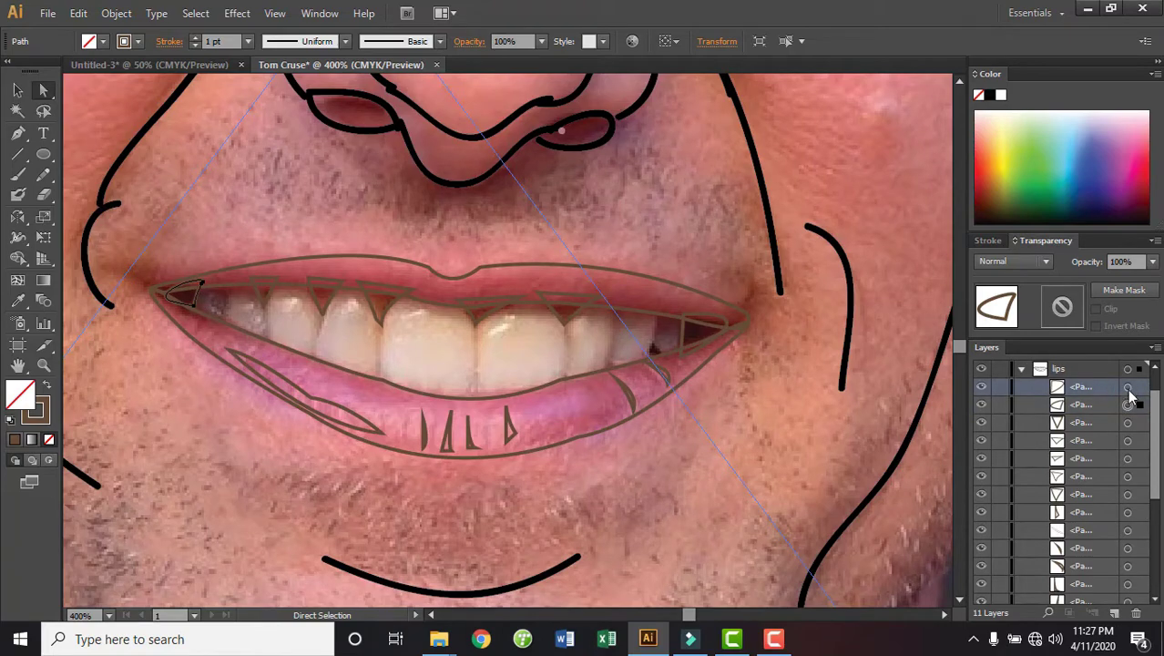
pyautogui.moveTo(1083, 406)
pyautogui.mouseDown()
pyautogui.moveTo(1070, 608)
pyautogui.moveTo(1080, 558)
pyautogui.mouseUp()
pyautogui.click(809, 496)
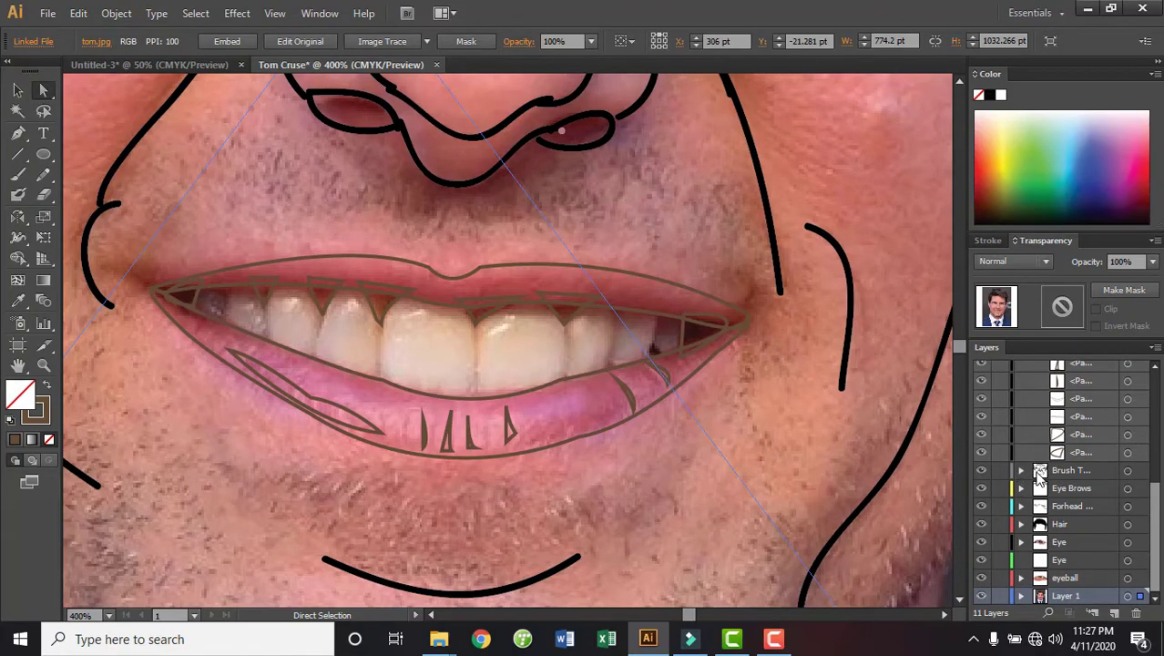
pyautogui.scroll(5, 1034, 455)
pyautogui.click(1021, 405)
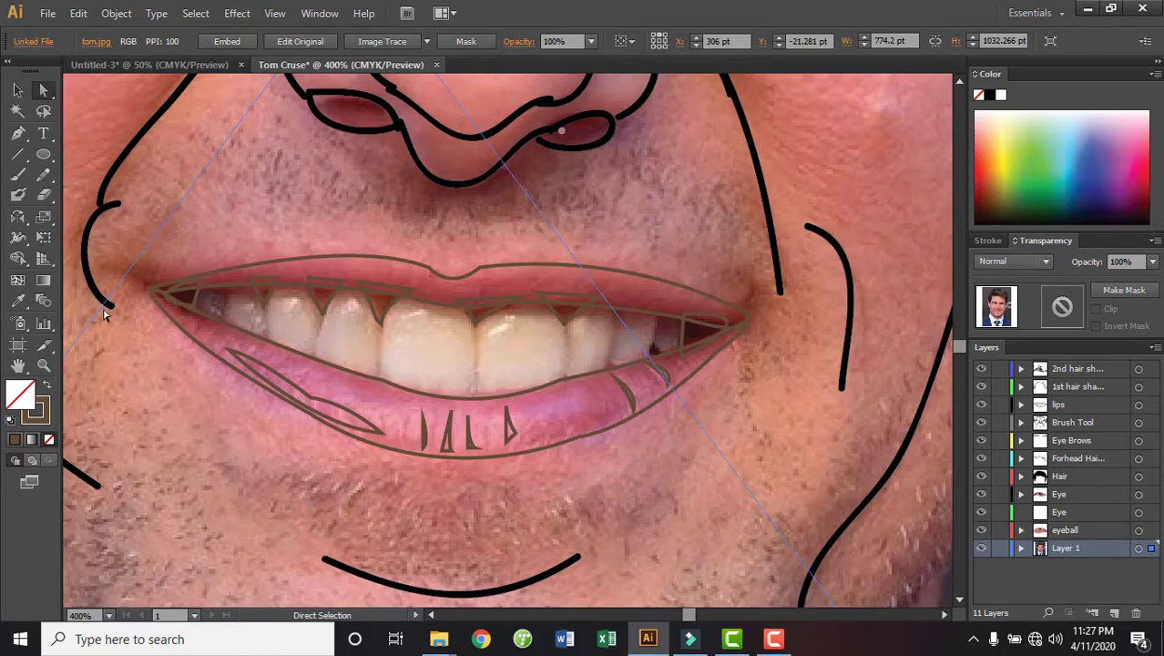
# Draw three small sample ellipses by the mouth and cheek, filling one with the lip colour
pyautogui.click(42, 153)
pyautogui.moveTo(840, 167); pyautogui.dragTo(886, 211)
pyautogui.moveTo(863, 256); pyautogui.dragTo(914, 319)
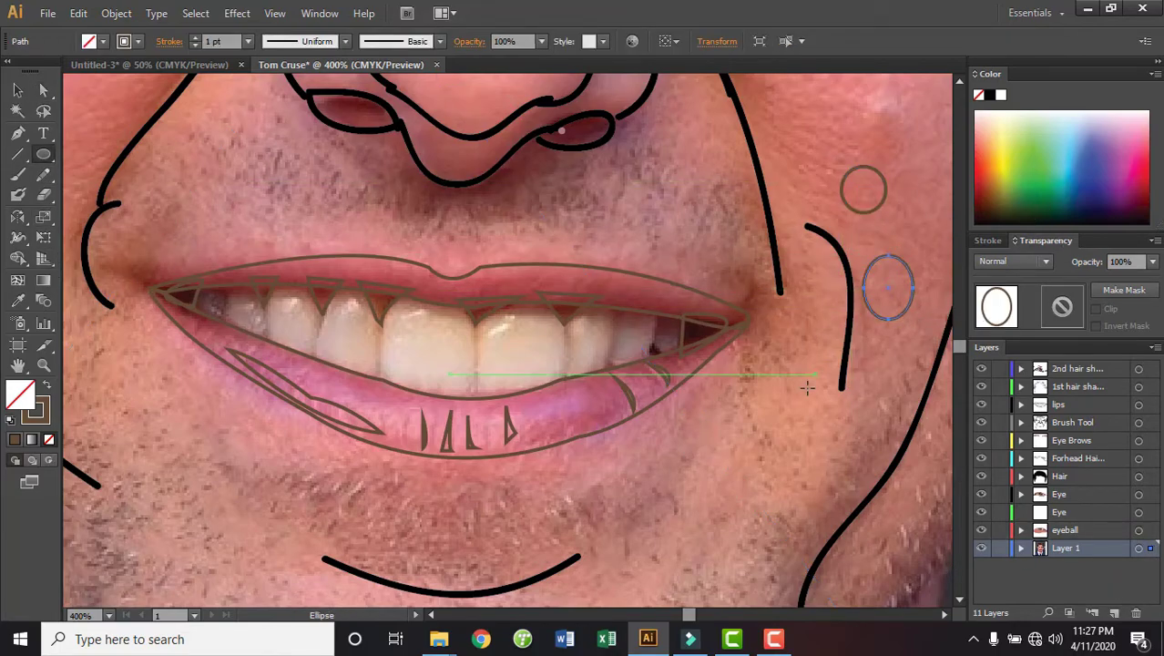
pyautogui.moveTo(774, 441); pyautogui.dragTo(834, 500)
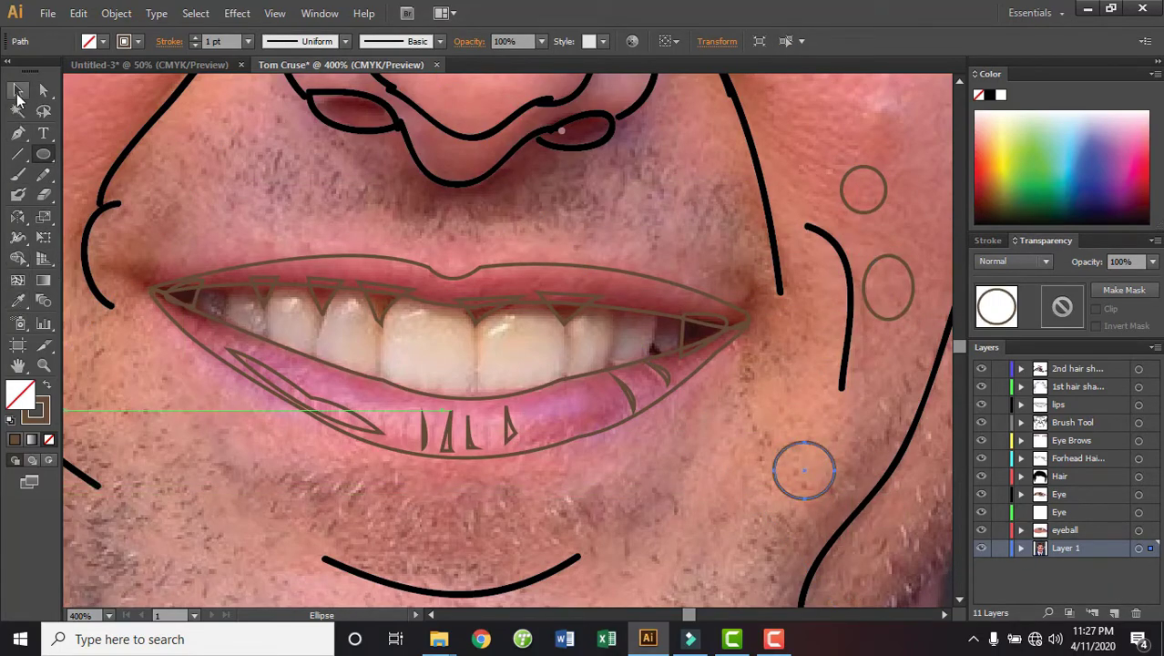
pyautogui.click(17, 91)
pyautogui.click(17, 300)
pyautogui.click(510, 273)
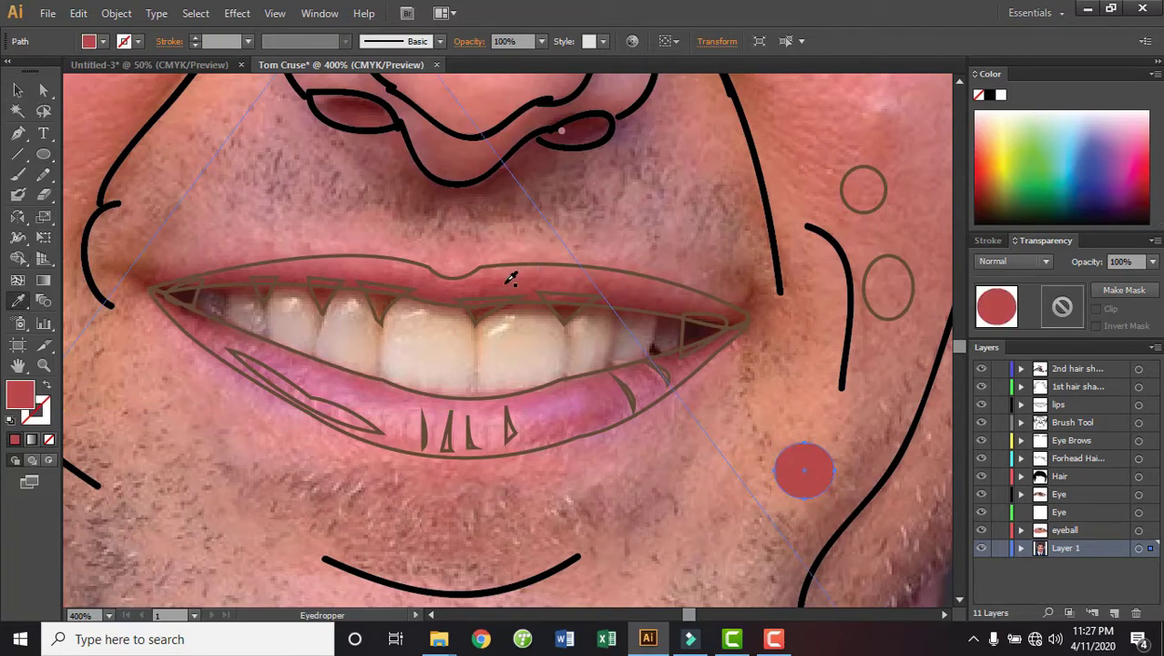
# Fill the cheek ellipse with lower-lip pink and the upper circle with upper-lip red
pyautogui.click(18, 90)
pyautogui.click(892, 316)
pyautogui.click(890, 315)
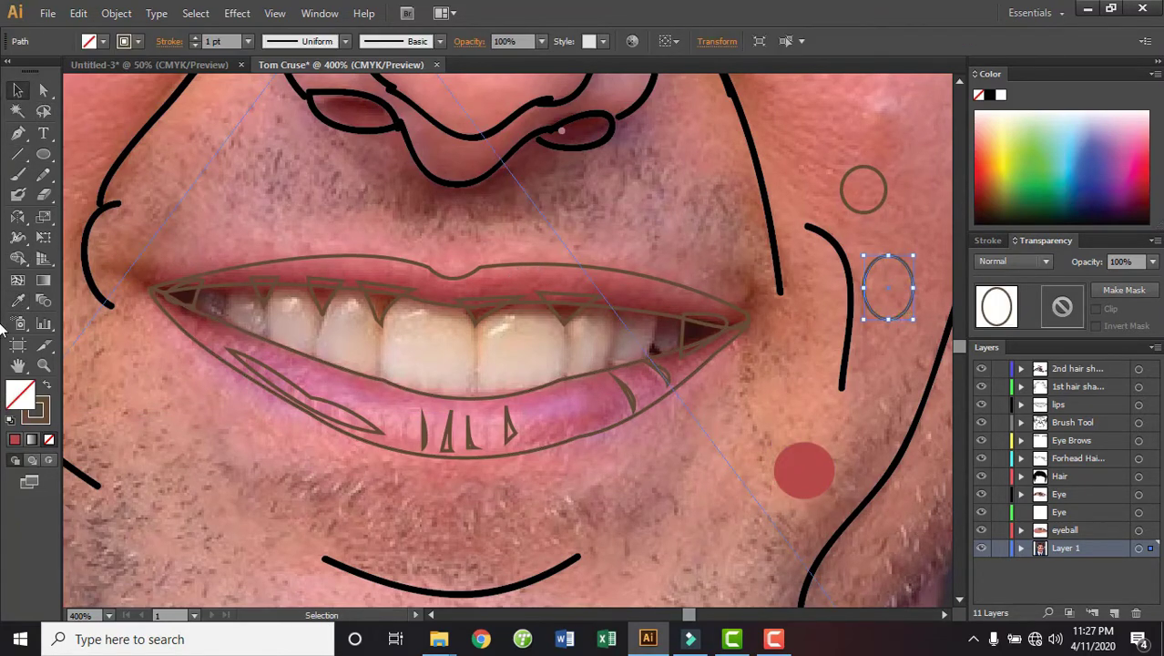
pyautogui.click(17, 301)
pyautogui.click(590, 404)
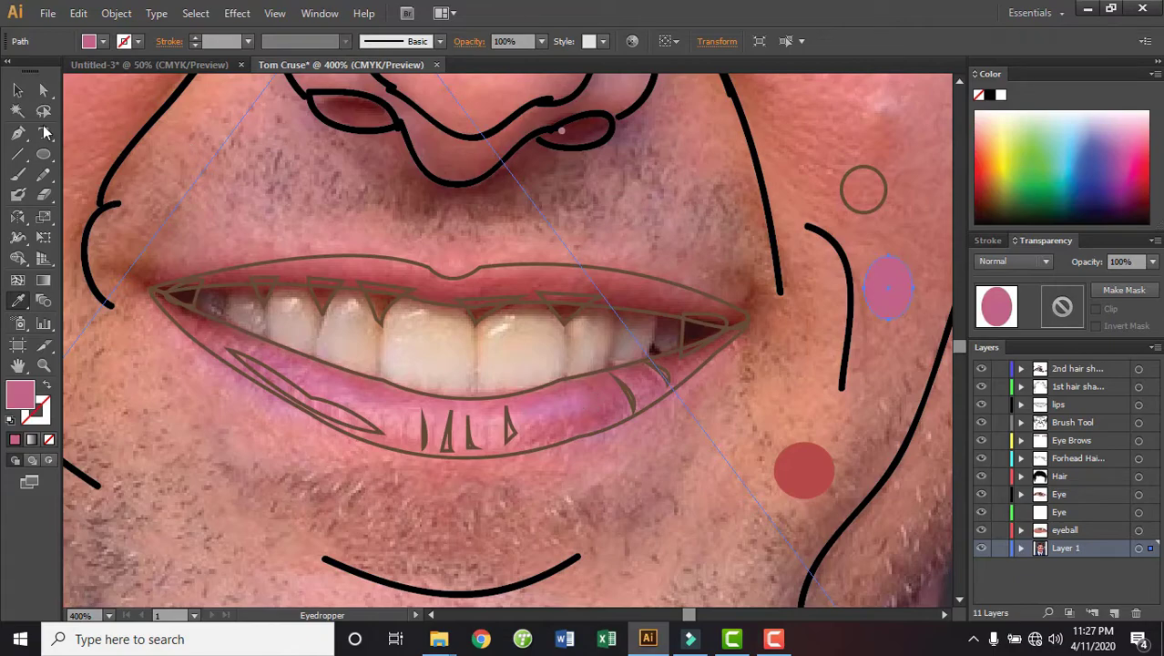
pyautogui.click(19, 91)
pyautogui.click(851, 175)
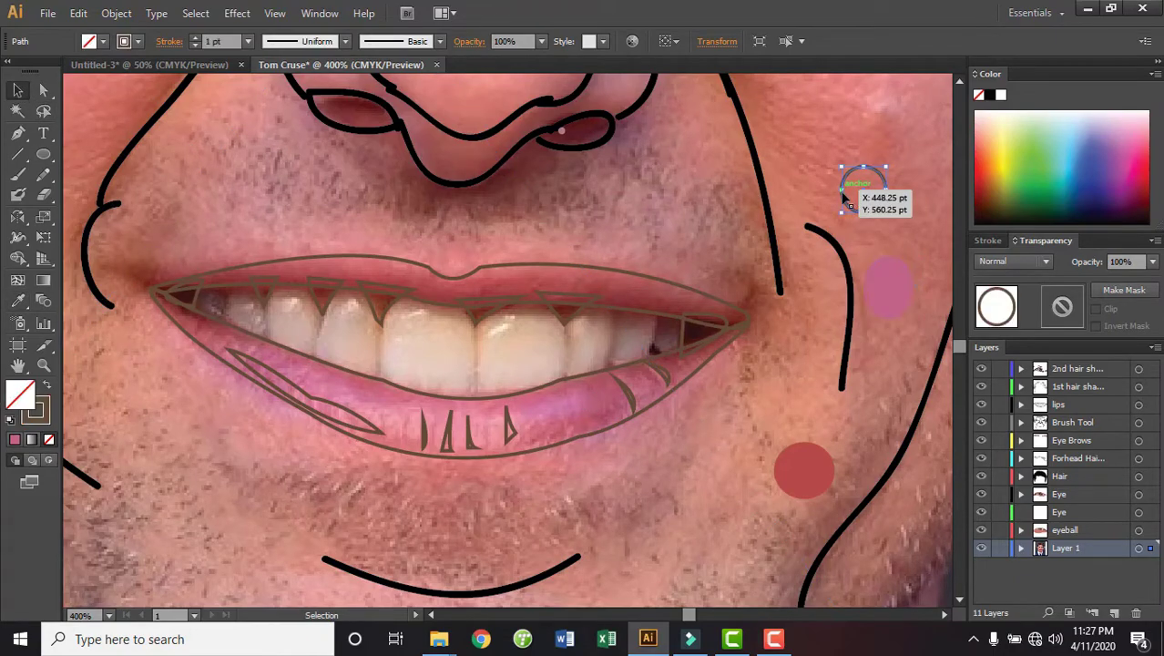
pyautogui.click(17, 301)
pyautogui.click(303, 264)
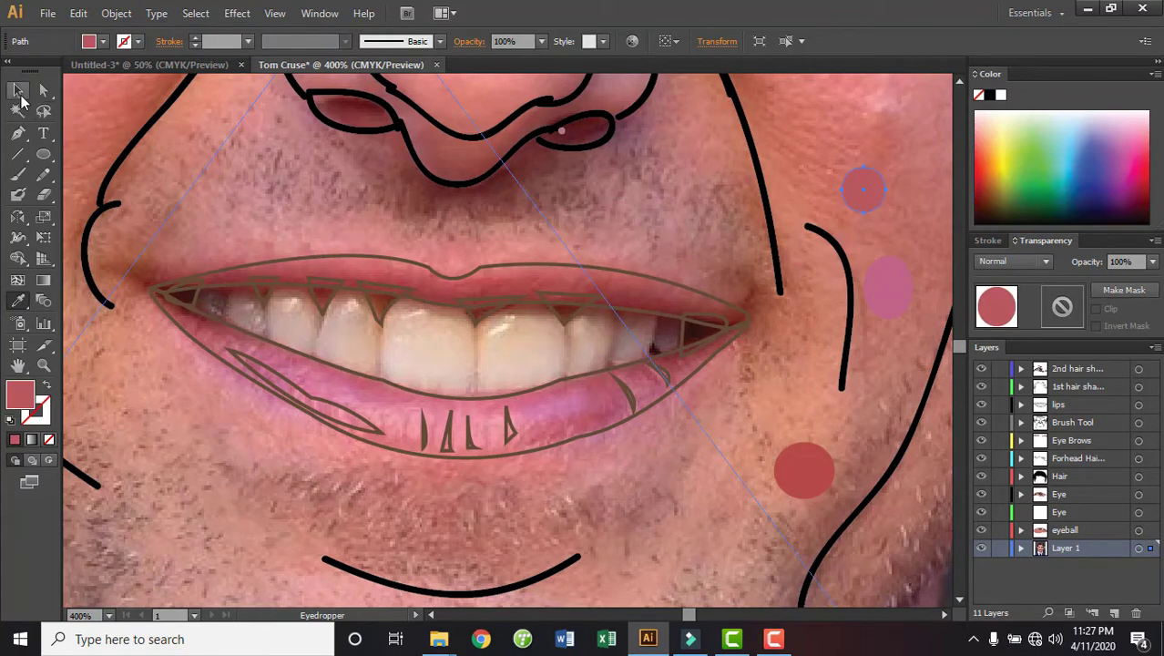
pyautogui.click(19, 91)
# Draw another small cheek ellipse and eyedrop a darker lip pink into it
pyautogui.click(43, 154)
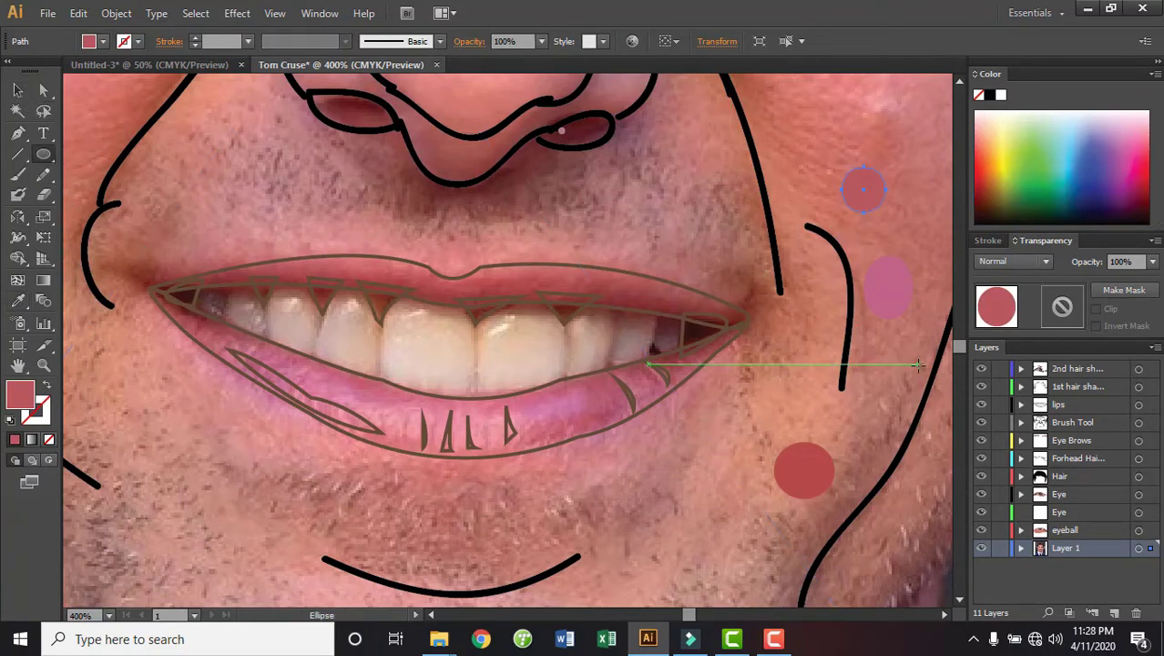
pyautogui.moveTo(865, 326); pyautogui.dragTo(918, 363)
pyautogui.click(18, 300)
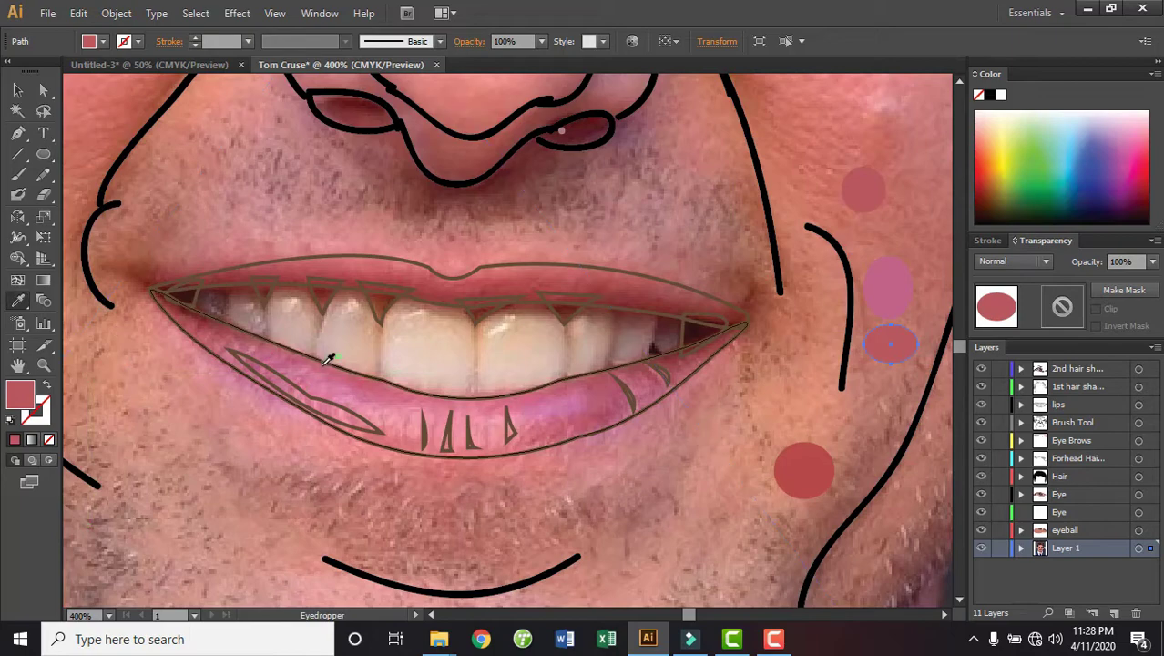
pyautogui.click(351, 378)
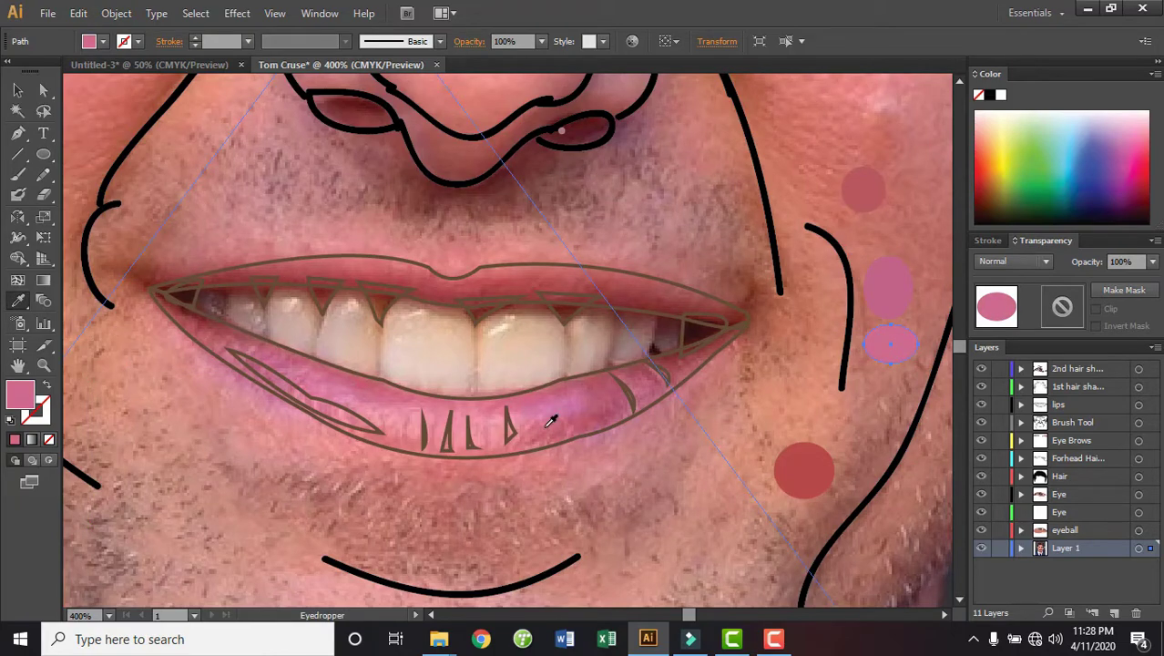
pyautogui.click(612, 417)
pyautogui.click(18, 91)
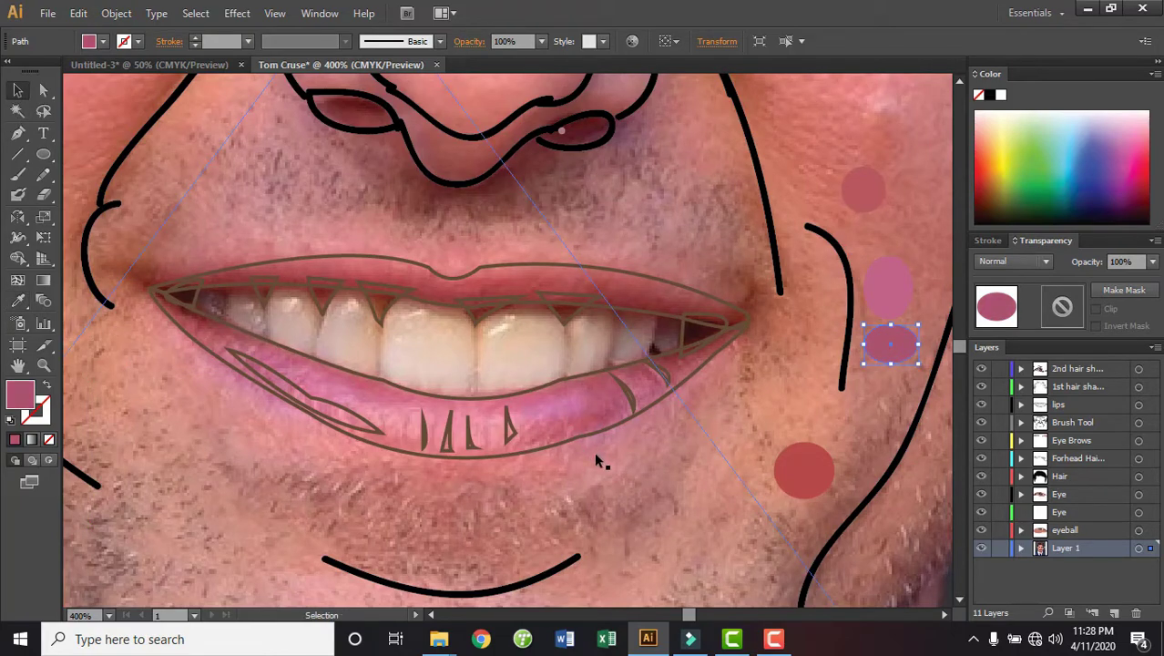
# Move the red circle and pink ellipse up beside the other cheek samples
pyautogui.click(573, 263)
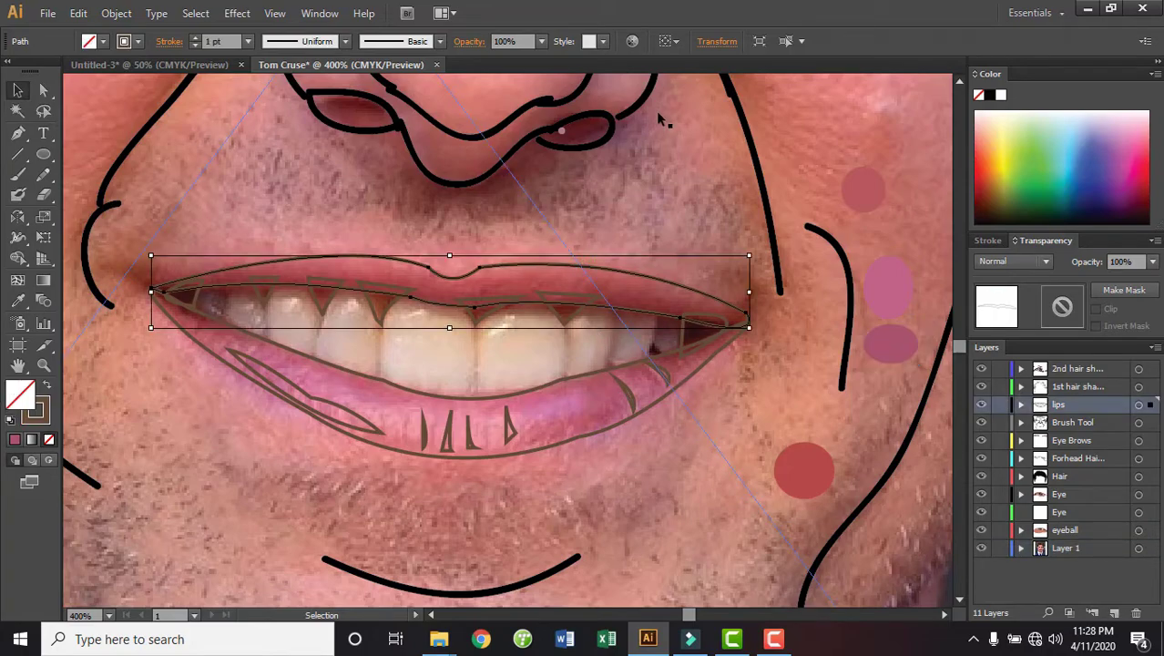
pyautogui.moveTo(806, 469); pyautogui.dragTo(915, 184)
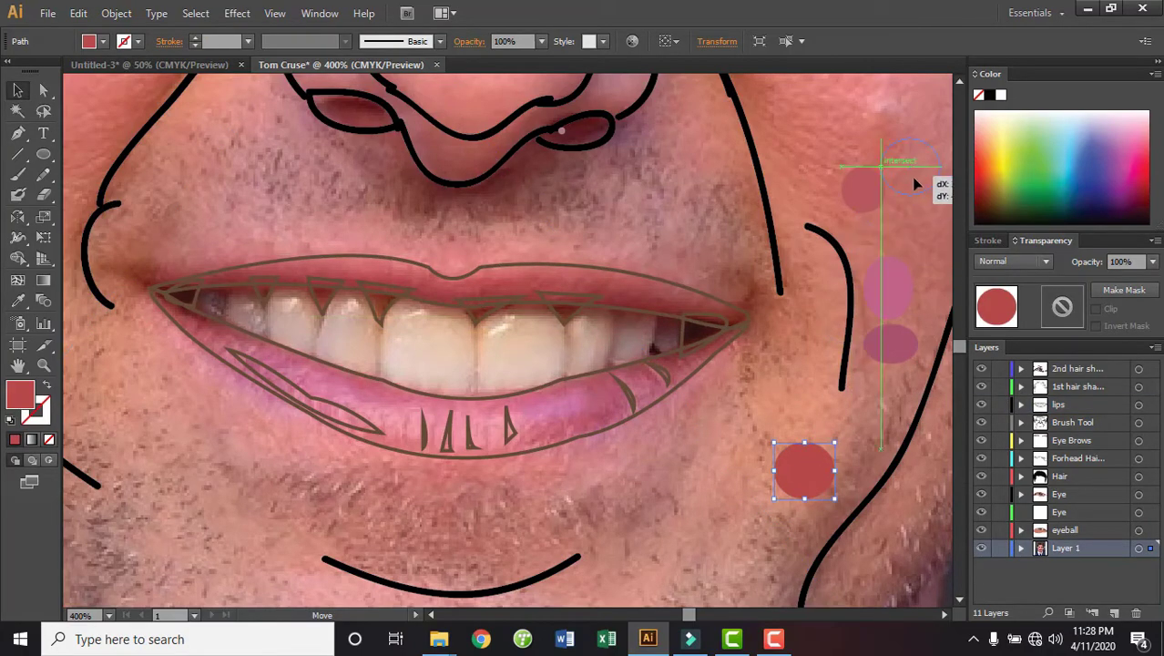
pyautogui.moveTo(894, 346); pyautogui.dragTo(909, 307)
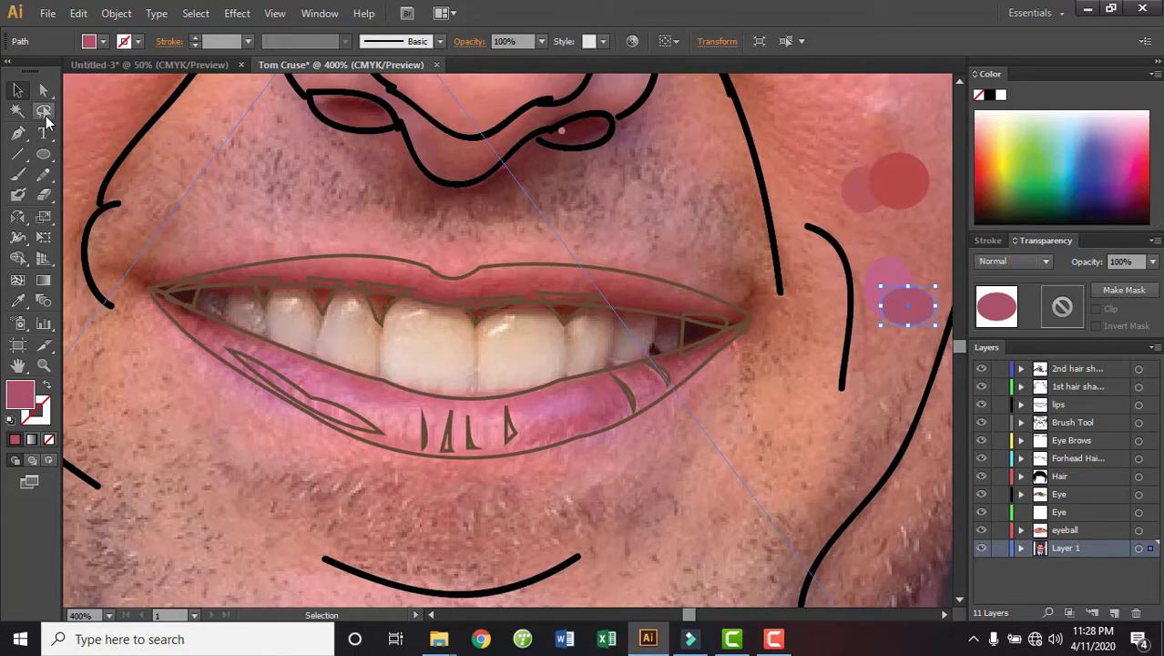
# Draw a circle below the lower lip and eyedrop dark red from the teeth gap
pyautogui.click(43, 154)
pyautogui.moveTo(650, 466); pyautogui.dragTo(715, 531)
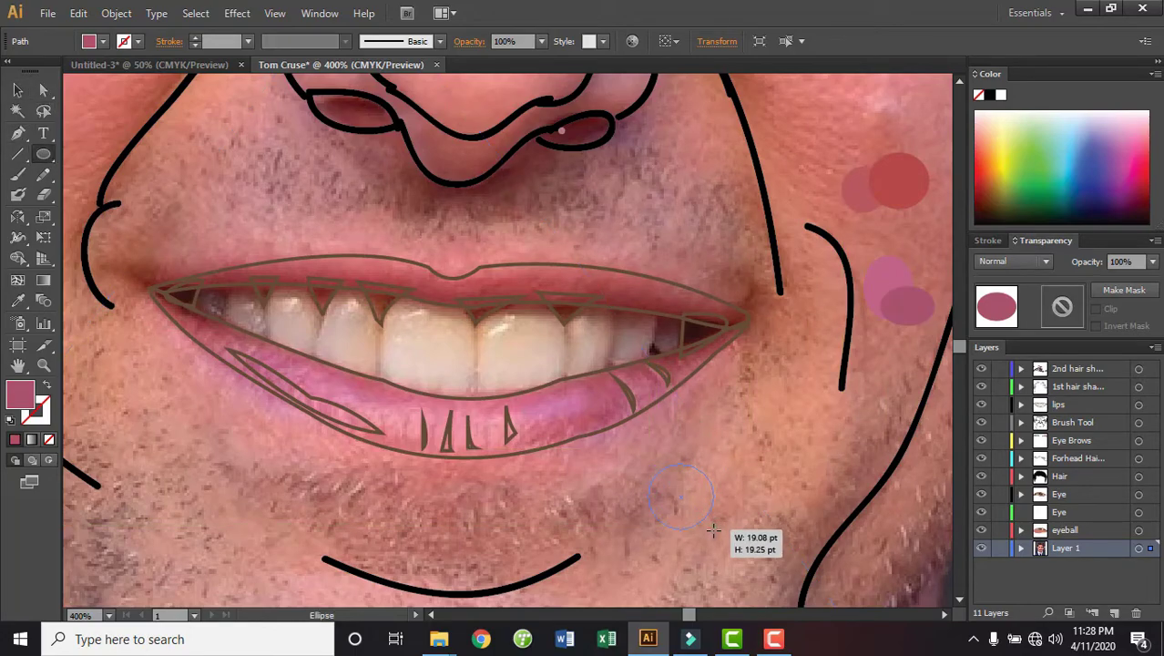
pyautogui.click(17, 300)
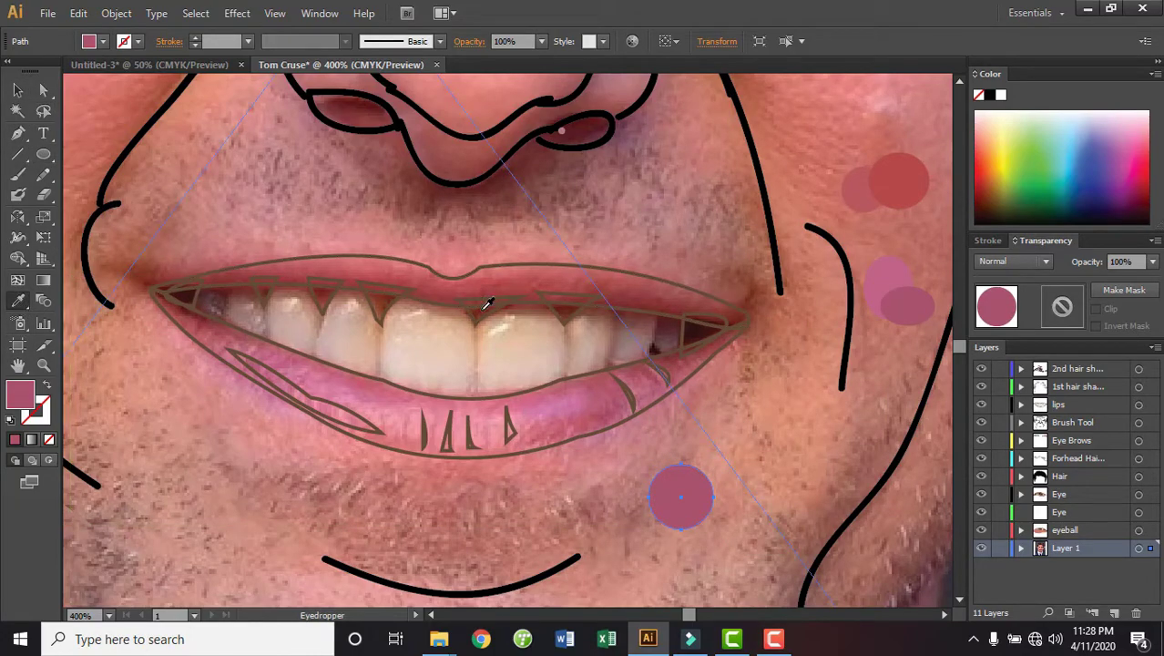
pyautogui.click(475, 301)
pyautogui.click(17, 92)
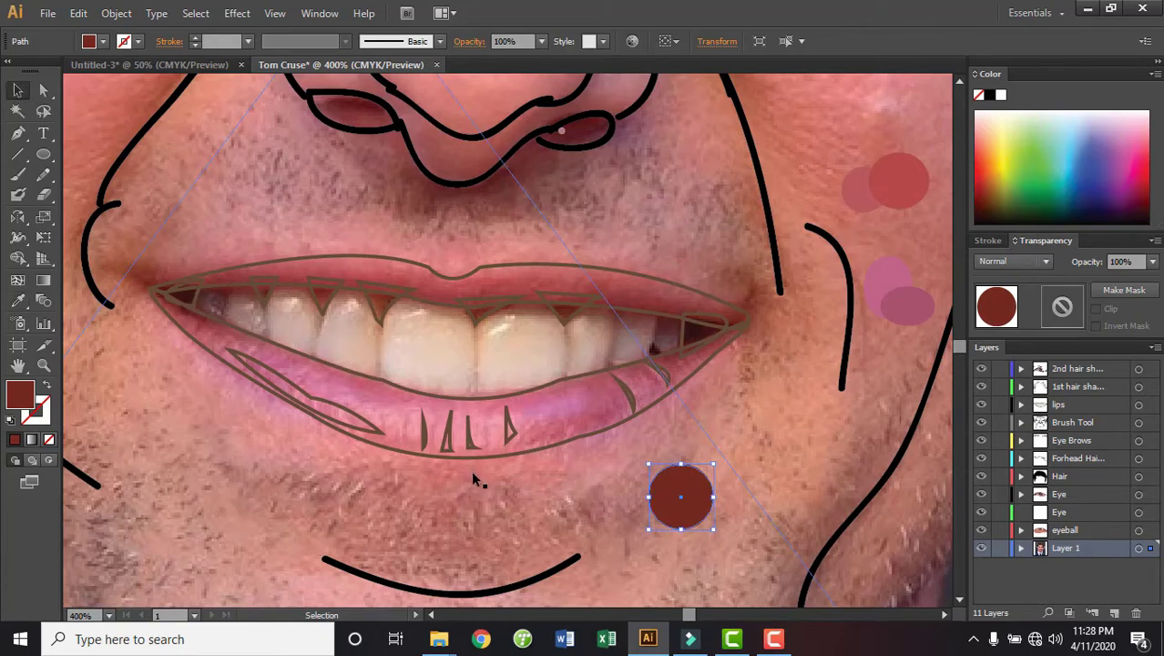
pyautogui.click(639, 273)
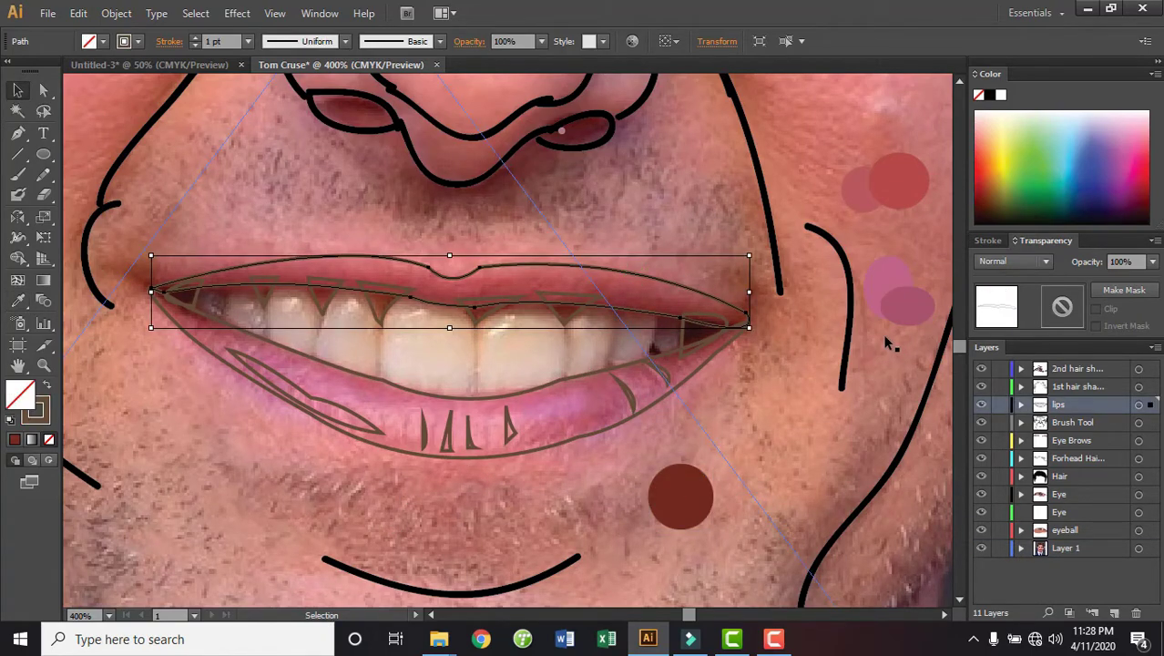
# Eyedrop the red sample into the upper lip and the pink sample into the lower lip
pyautogui.click(18, 300)
pyautogui.click(923, 190)
pyautogui.click(18, 91)
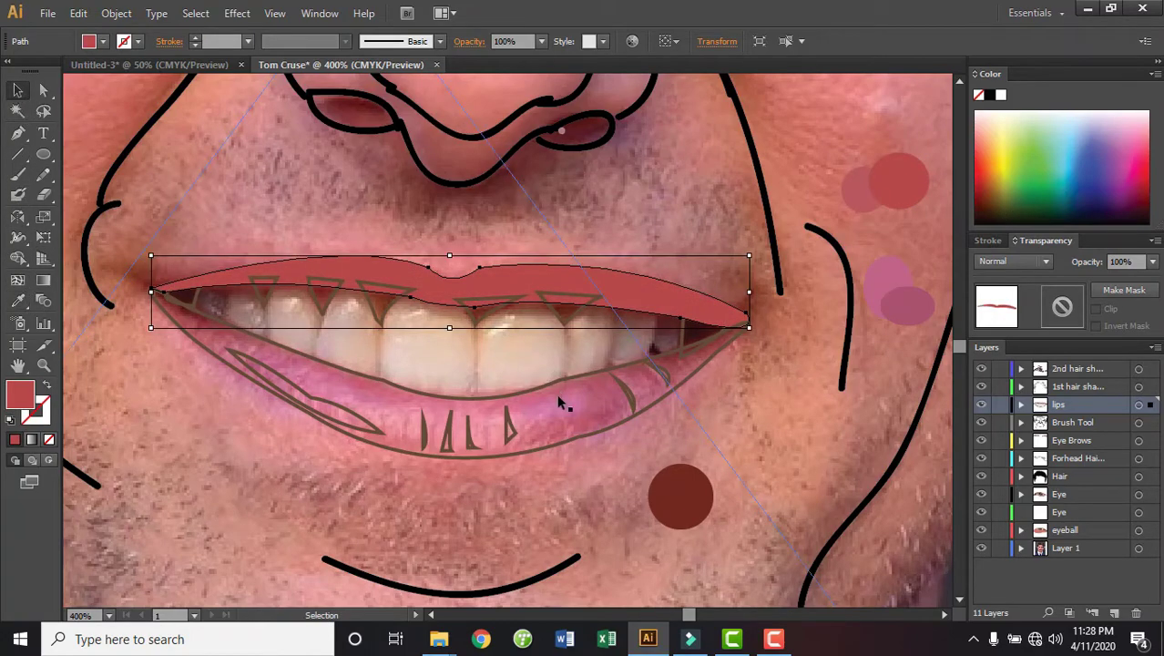
pyautogui.click(195, 355)
pyautogui.click(20, 303)
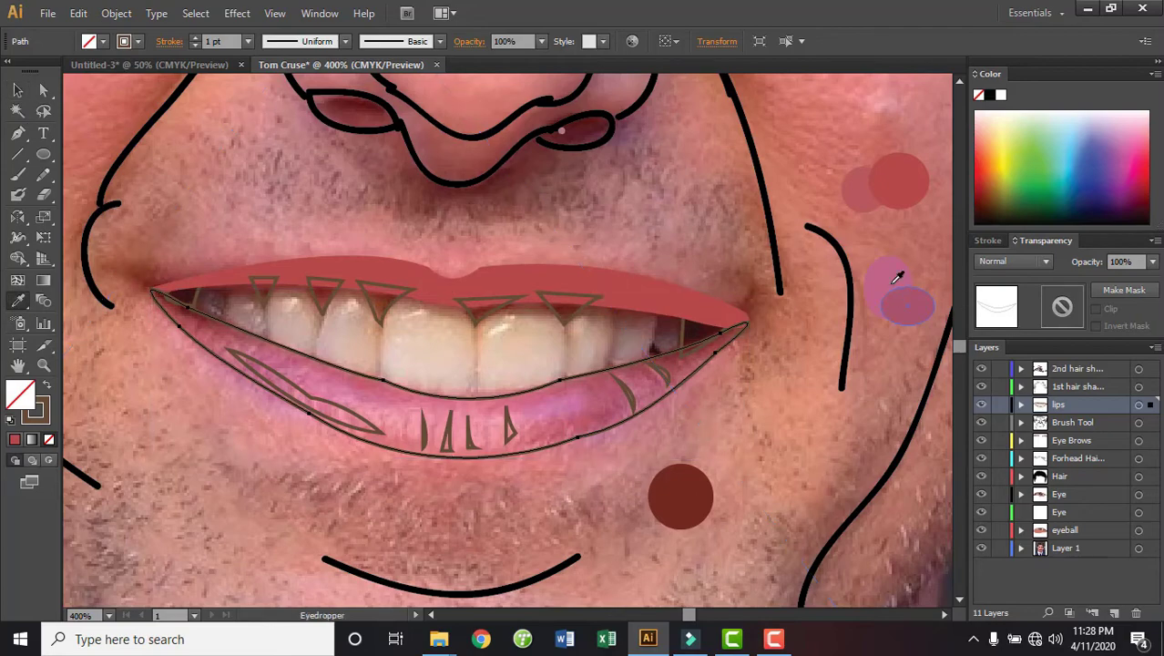
pyautogui.click(894, 274)
pyautogui.click(17, 91)
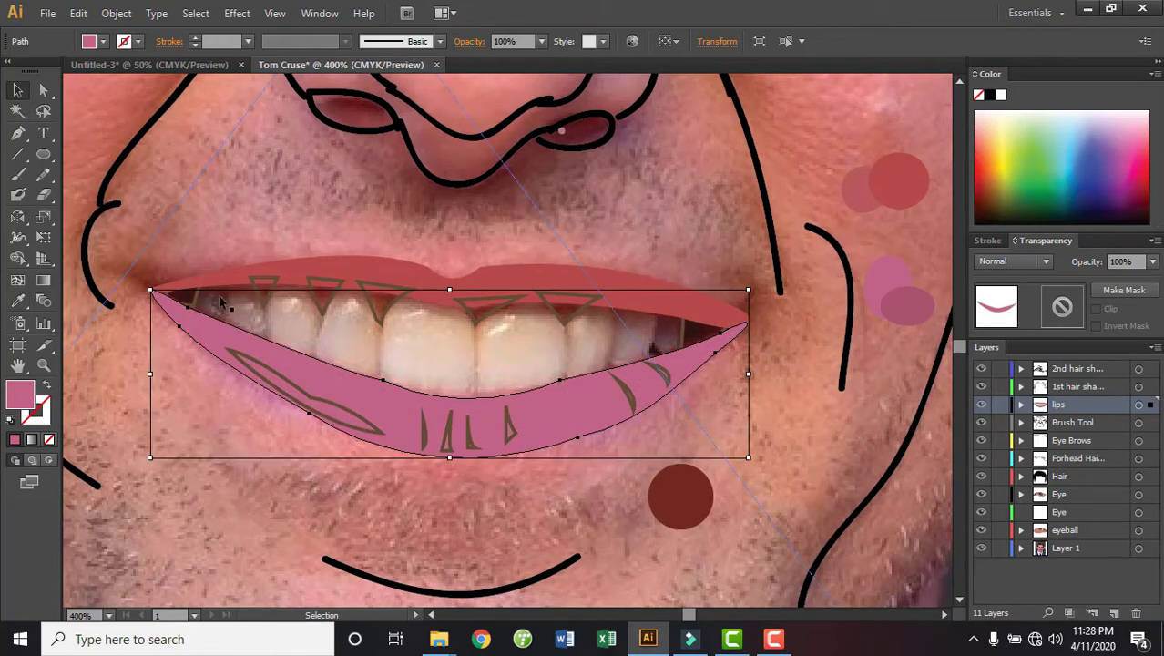
# Shift-select the tooth-gap triangles and corner gaps and fill them with the dark red sample
pyautogui.click(262, 295)
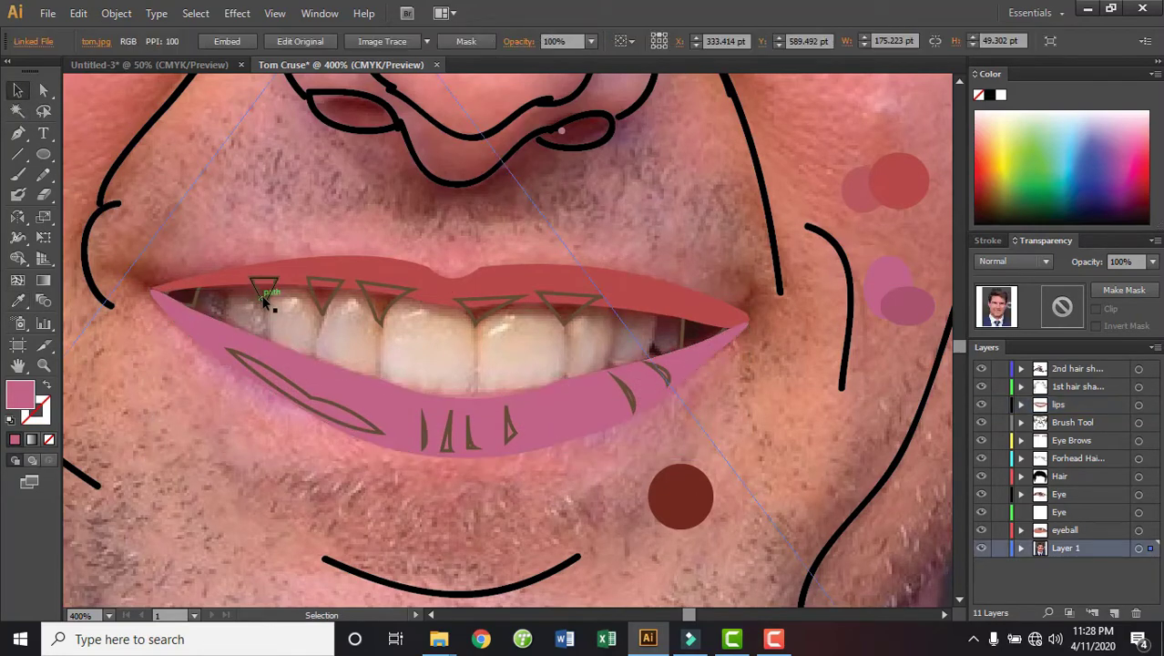
pyautogui.keyDown('shift'); pyautogui.click(194, 299); pyautogui.keyUp('shift')
pyautogui.keyDown('shift'); pyautogui.click(332, 298); pyautogui.keyUp('shift')
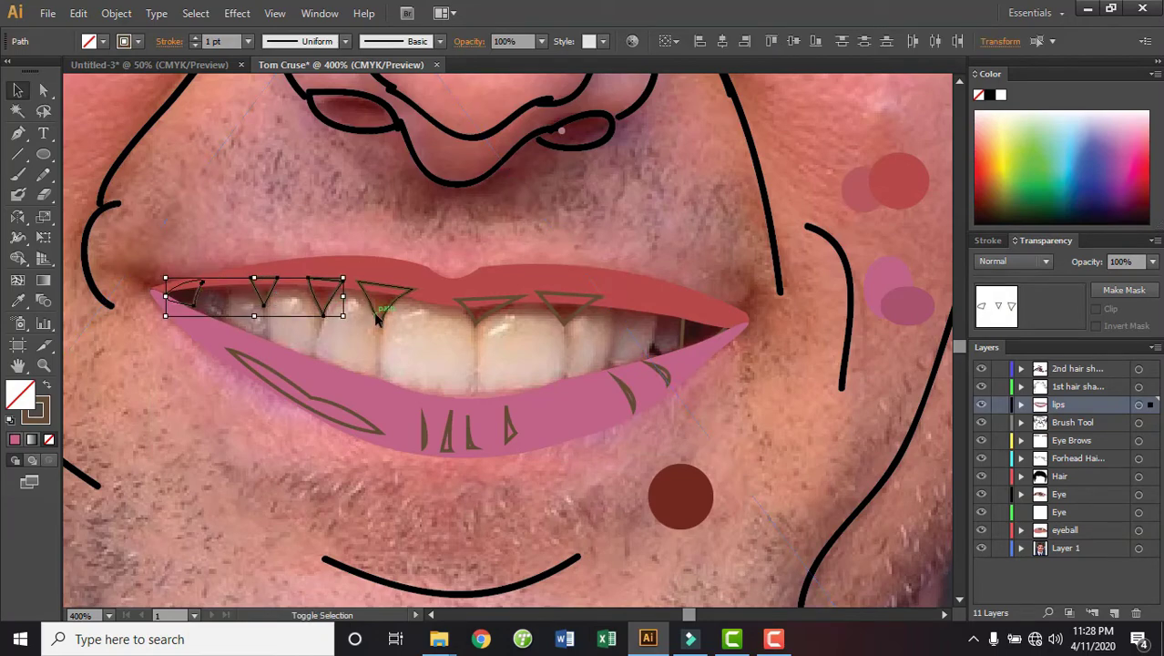
pyautogui.keyDown('shift'); pyautogui.click(376, 314); pyautogui.keyUp('shift')
pyautogui.keyDown('shift'); pyautogui.click(483, 314); pyautogui.keyUp('shift')
pyautogui.keyDown('shift'); pyautogui.click(550, 321); pyautogui.keyUp('shift')
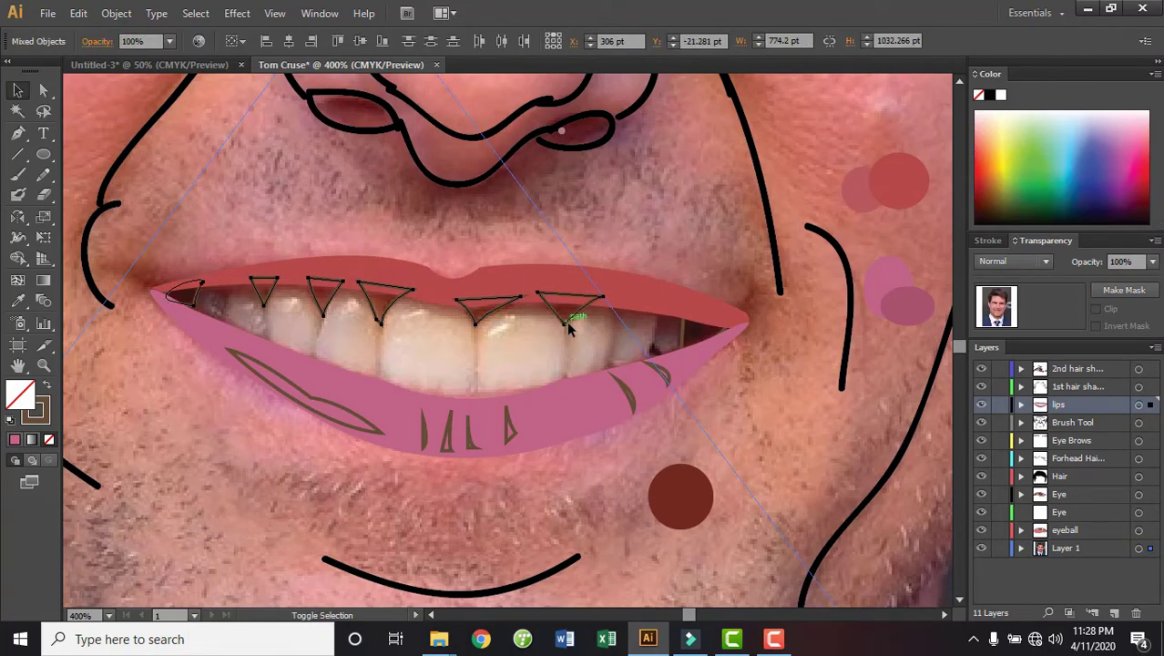
pyautogui.keyDown('shift'); pyautogui.click(685, 346); pyautogui.keyUp('shift')
pyautogui.click(24, 306)
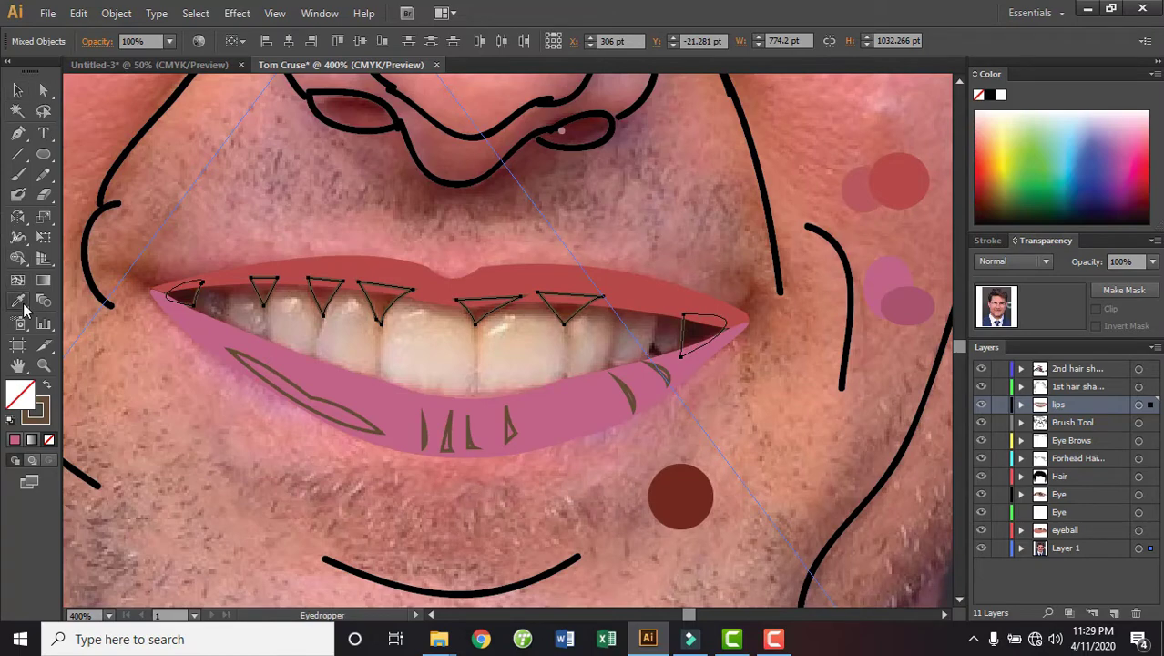
pyautogui.click(682, 496)
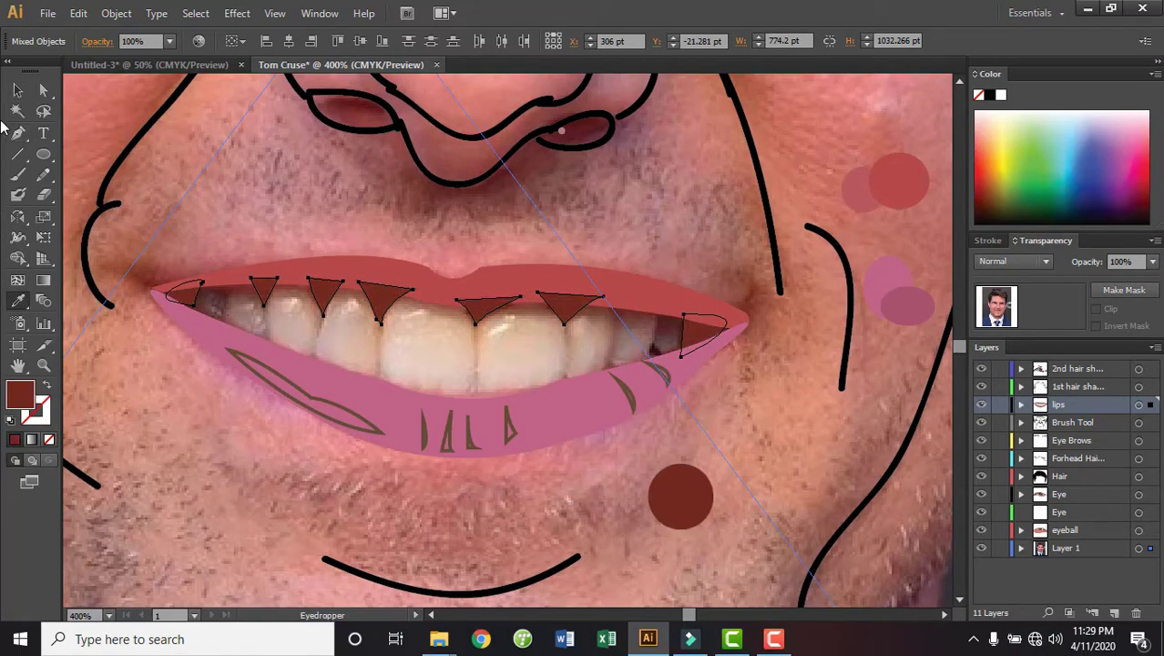
pyautogui.click(17, 89)
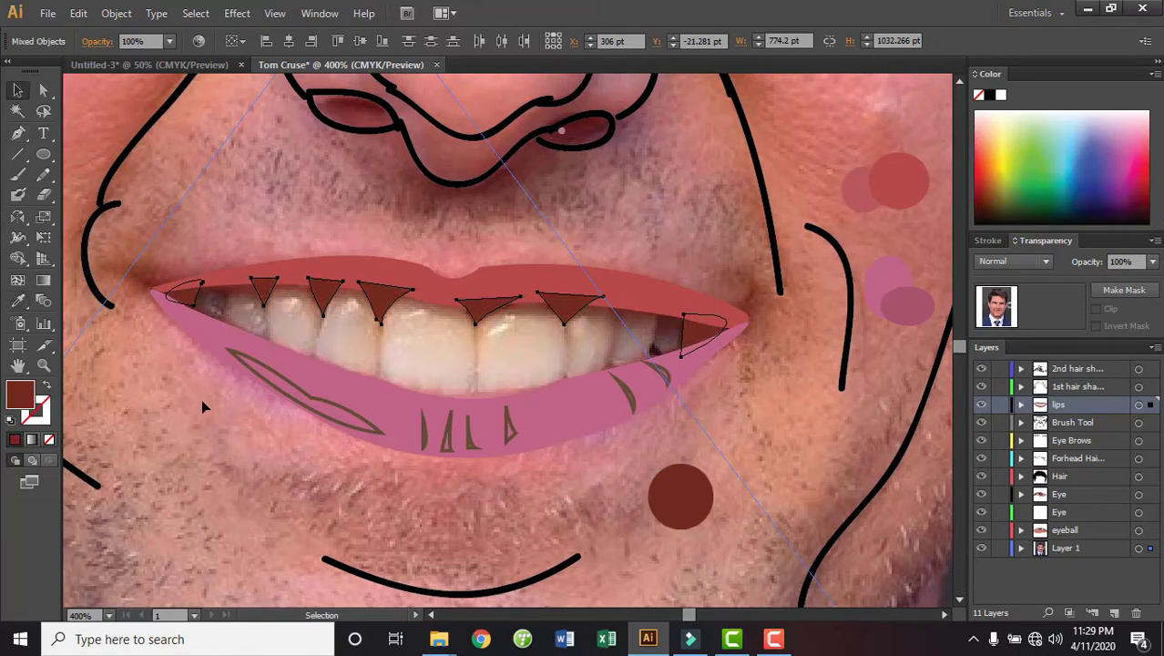
# In the Layers panel, drag the five teeth triangle paths below the upper lip
pyautogui.click(487, 283)
pyautogui.click(616, 458)
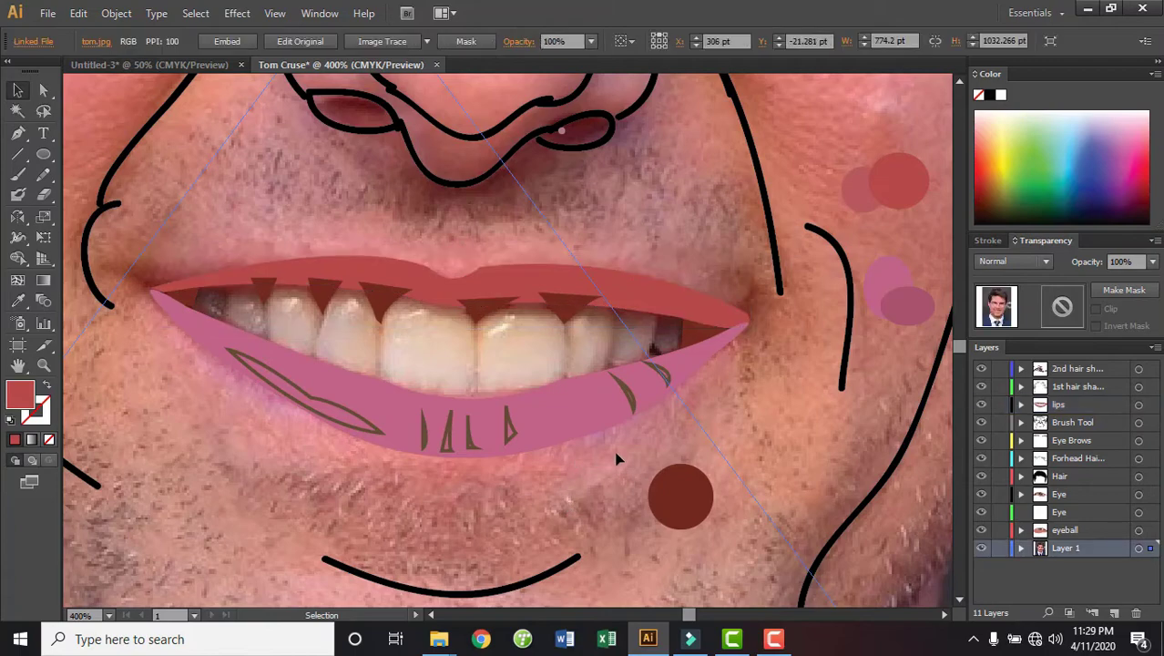
pyautogui.click(565, 305)
pyautogui.click(1021, 405)
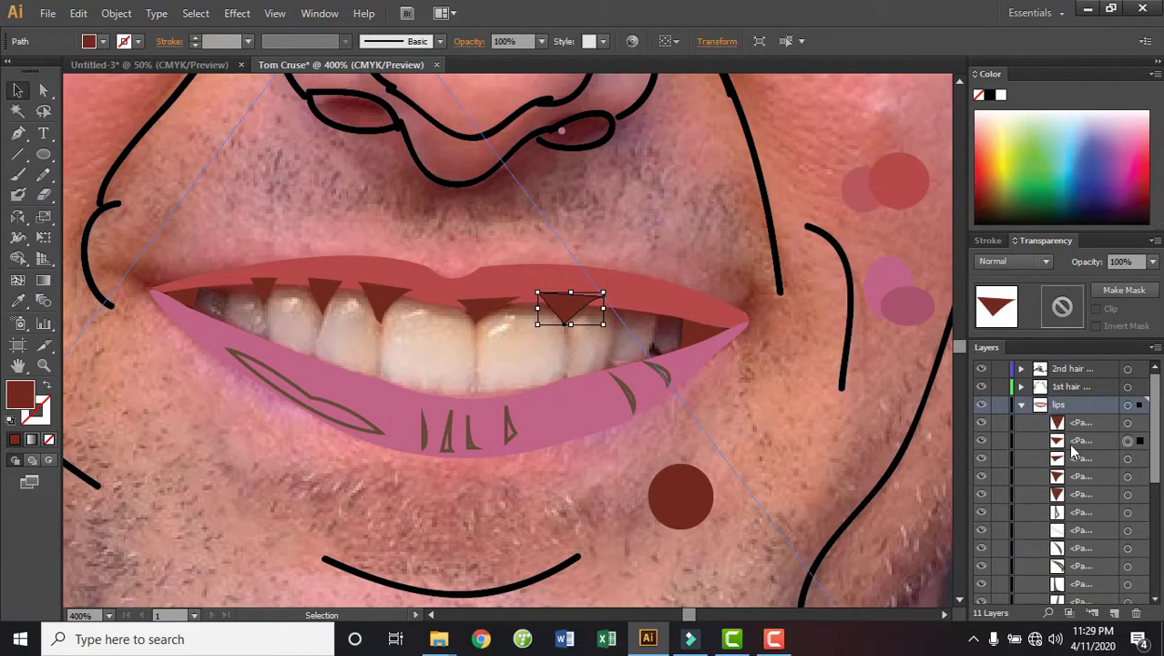
pyautogui.keyDown('shift'); pyautogui.click(1082, 495); pyautogui.keyUp('shift')
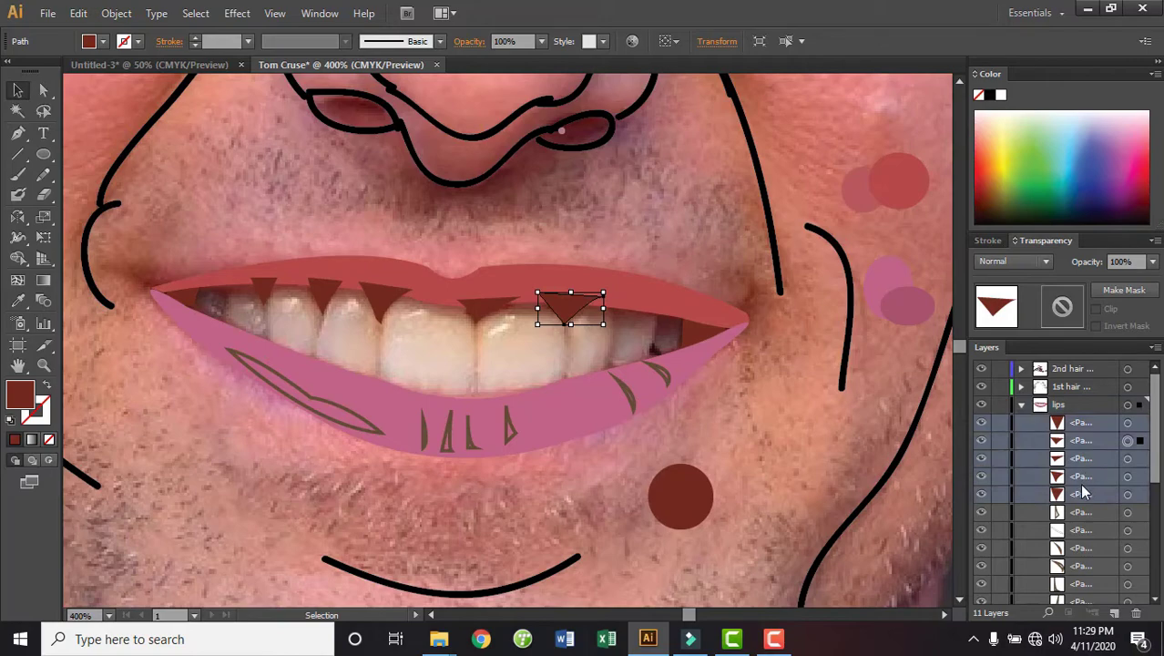
pyautogui.moveTo(1082, 496); pyautogui.dragTo(1092, 594)
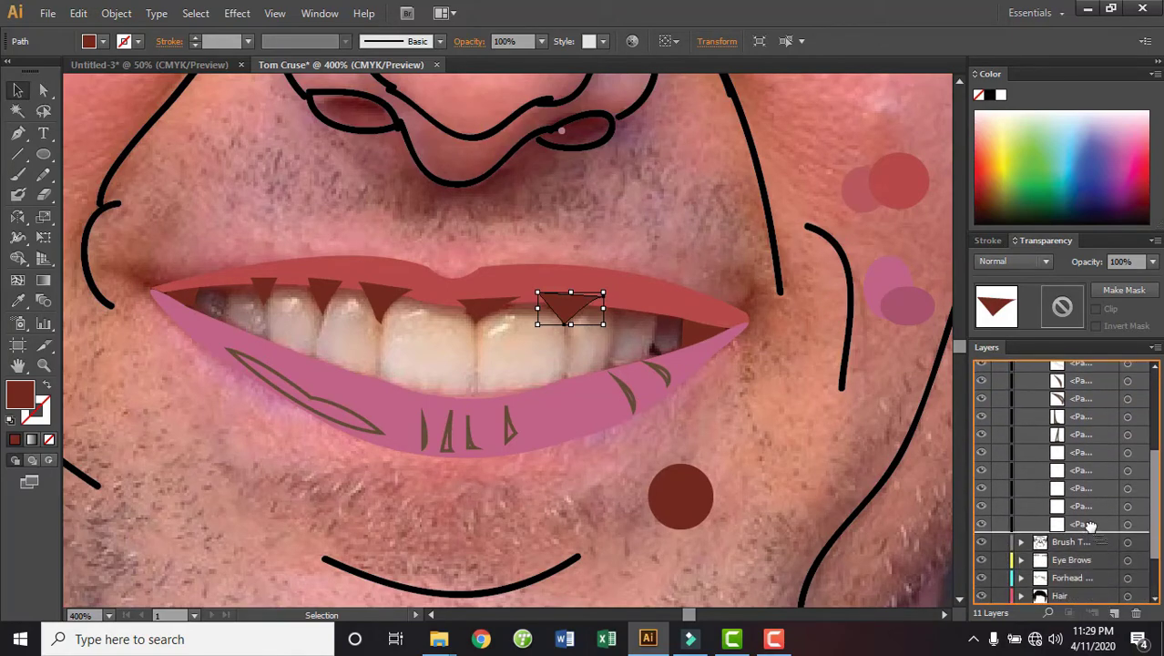
pyautogui.moveTo(1091, 593); pyautogui.dragTo(1096, 453)
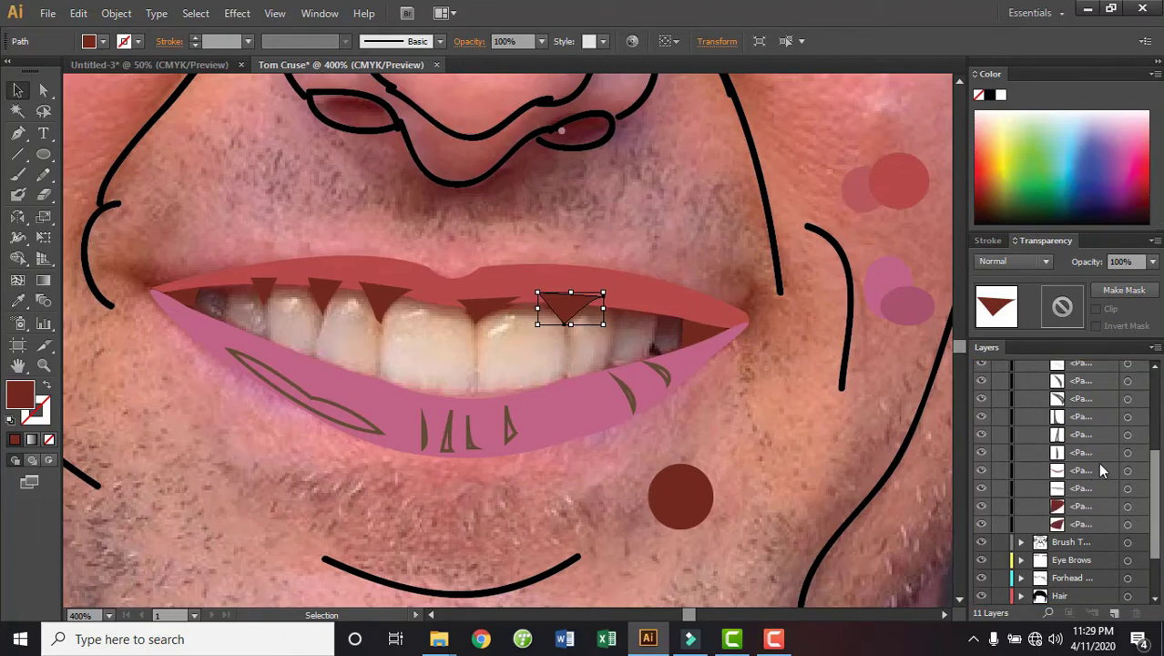
pyautogui.click(656, 314)
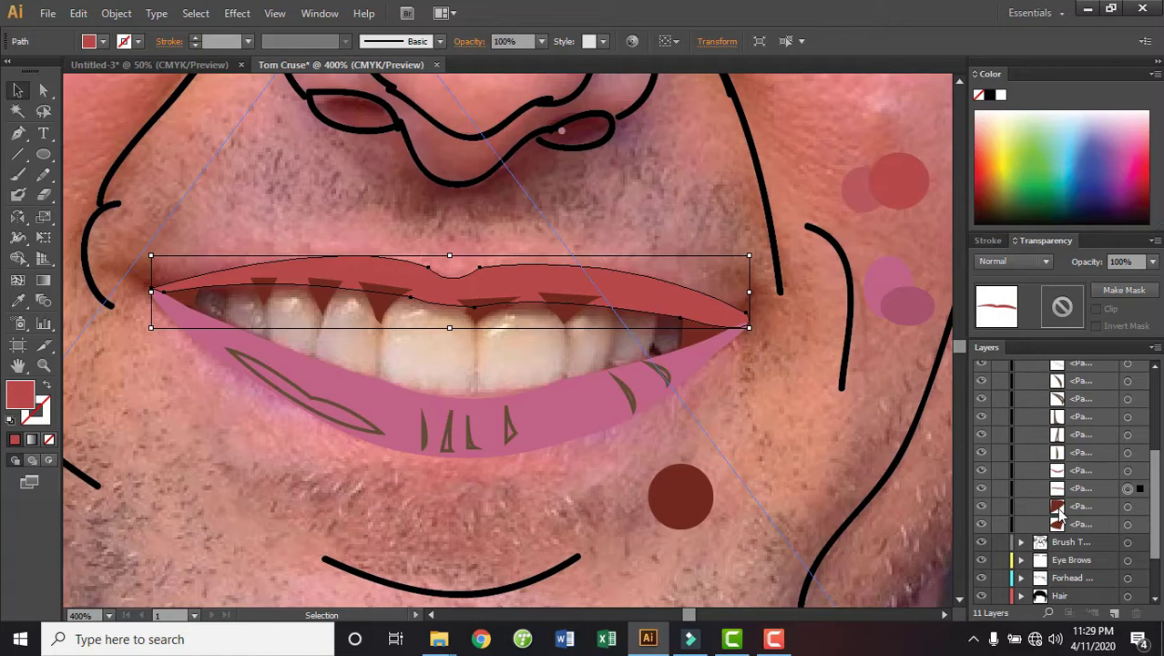
# Reorder the teeth triangle paths again in Layers and check the upper and lower lips
pyautogui.scroll(5, 1057, 507)
pyautogui.click(1079, 422)
pyautogui.keyDown('shift'); pyautogui.click(1079, 495); pyautogui.keyUp('shift')
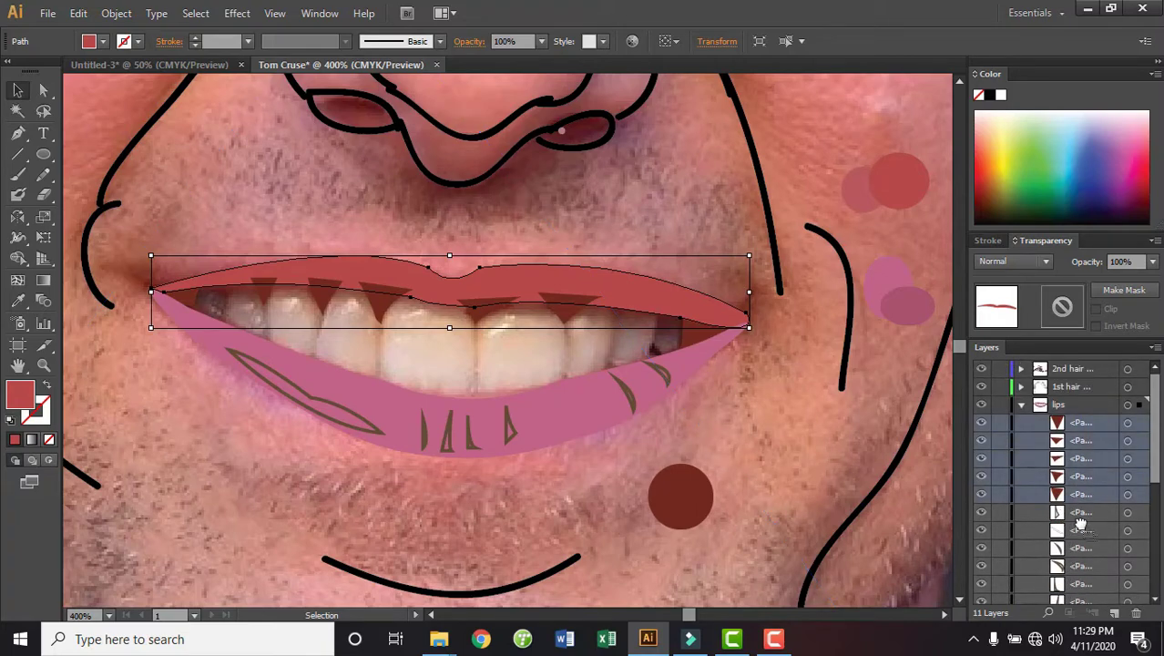
pyautogui.moveTo(1081, 520); pyautogui.dragTo(1083, 601)
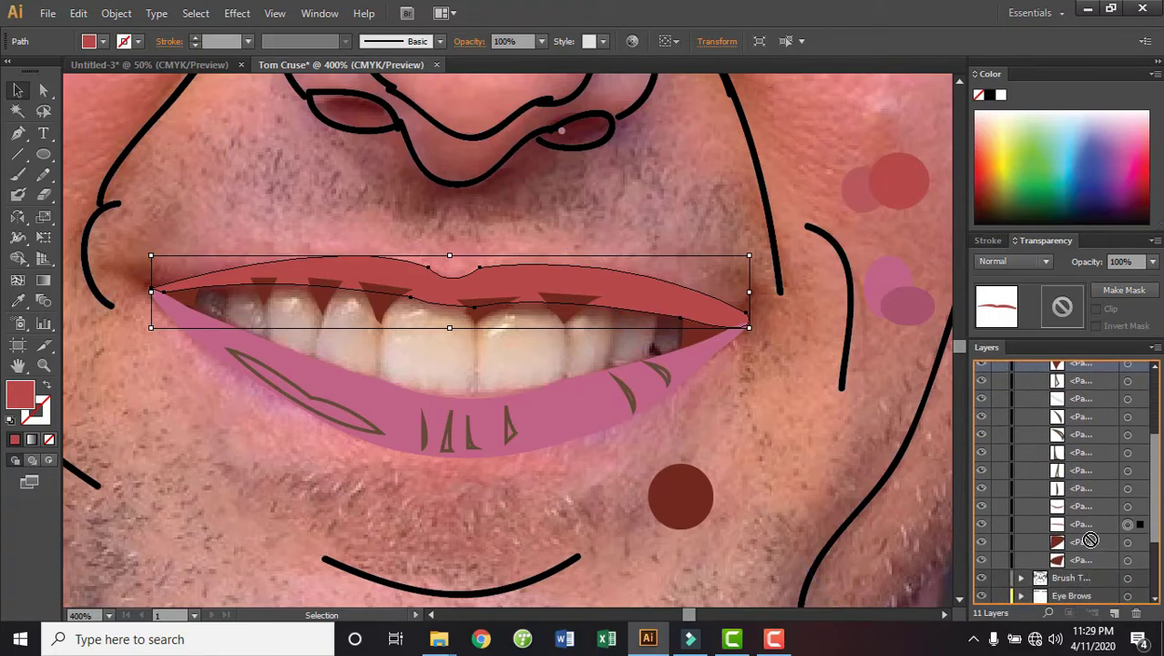
pyautogui.scroll(-3, 1091, 540)
pyautogui.click(330, 497)
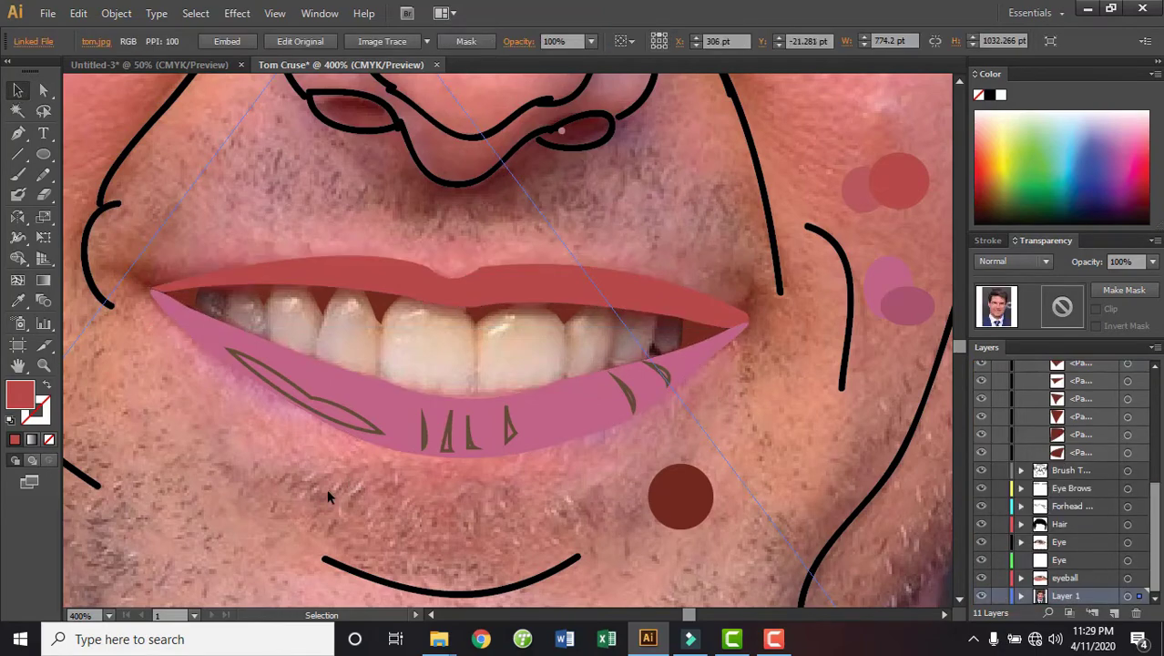
pyautogui.click(696, 307)
pyautogui.click(688, 367)
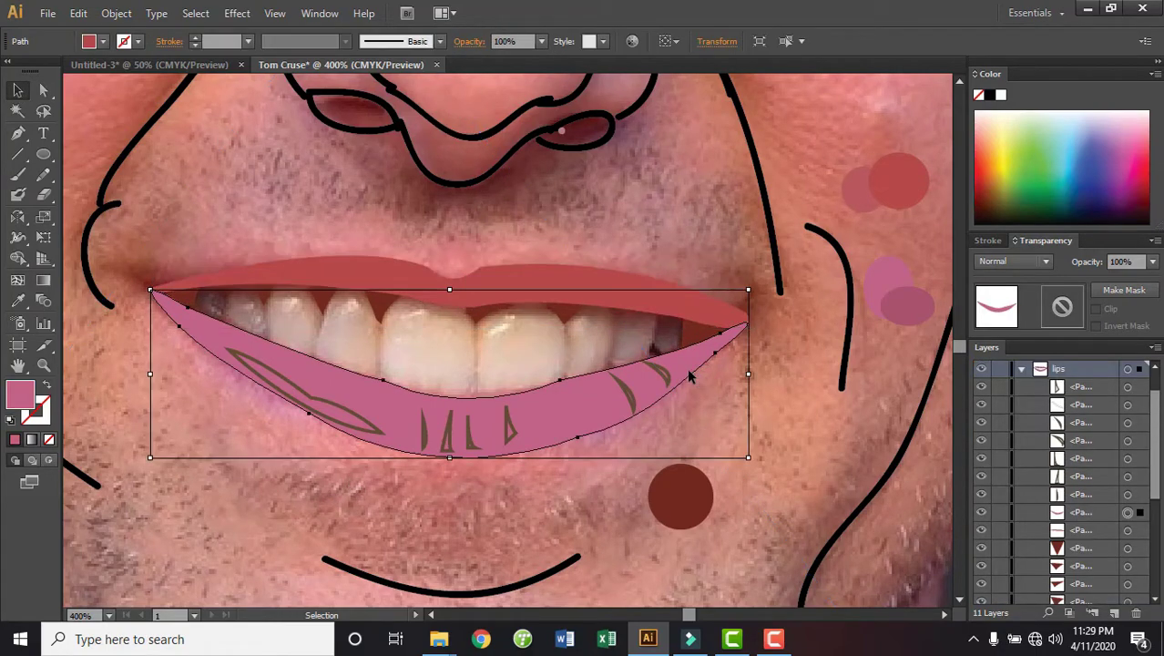
# Delete the dark red sample circle below the mouth and reframe the face
pyautogui.click(686, 496)
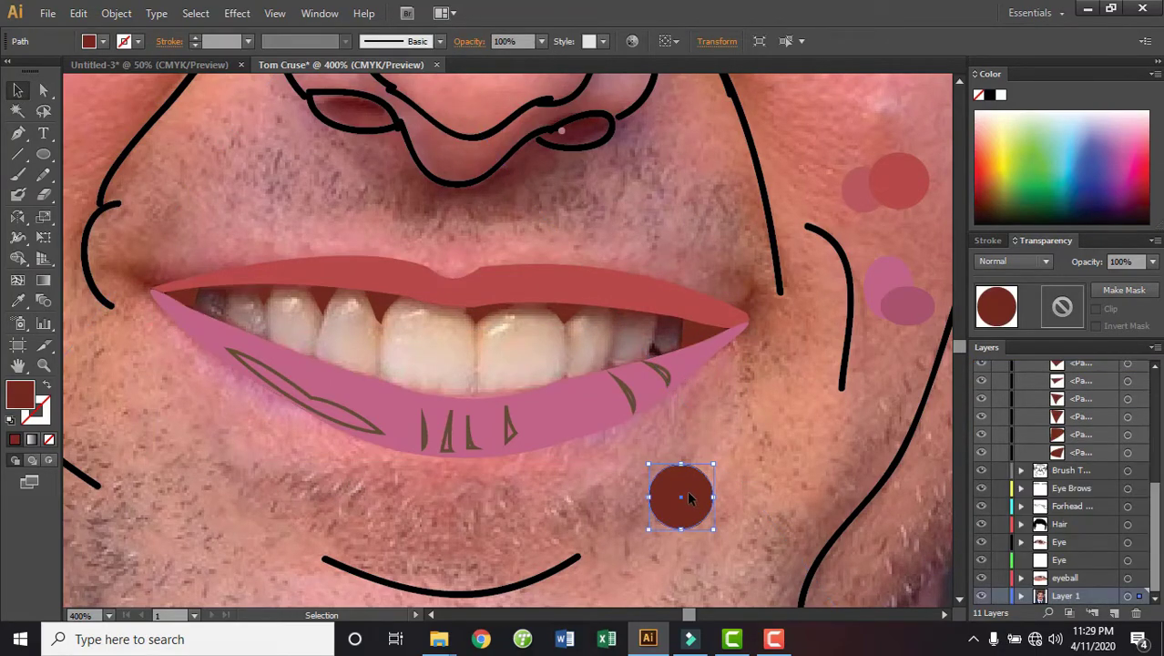
pyautogui.press('Delete')
pyautogui.hotkey('ctrl', '-')
pyautogui.hotkey('ctrl', '-')
pyautogui.hotkey('ctrl', '-')
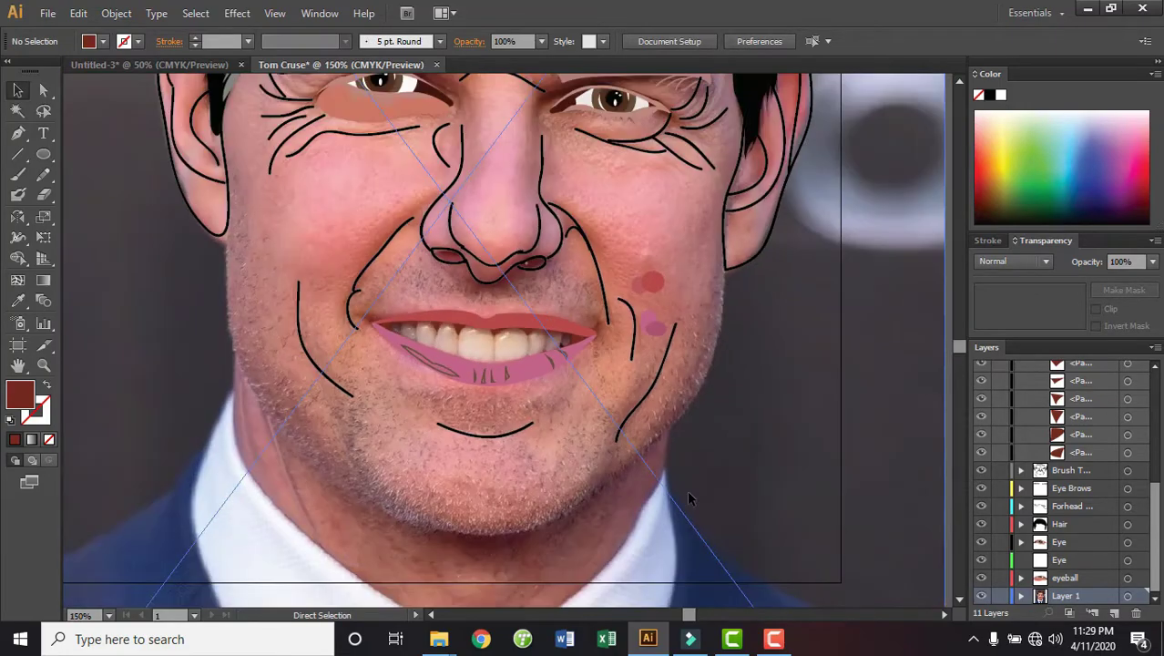
pyautogui.hotkey('ctrl', '-')
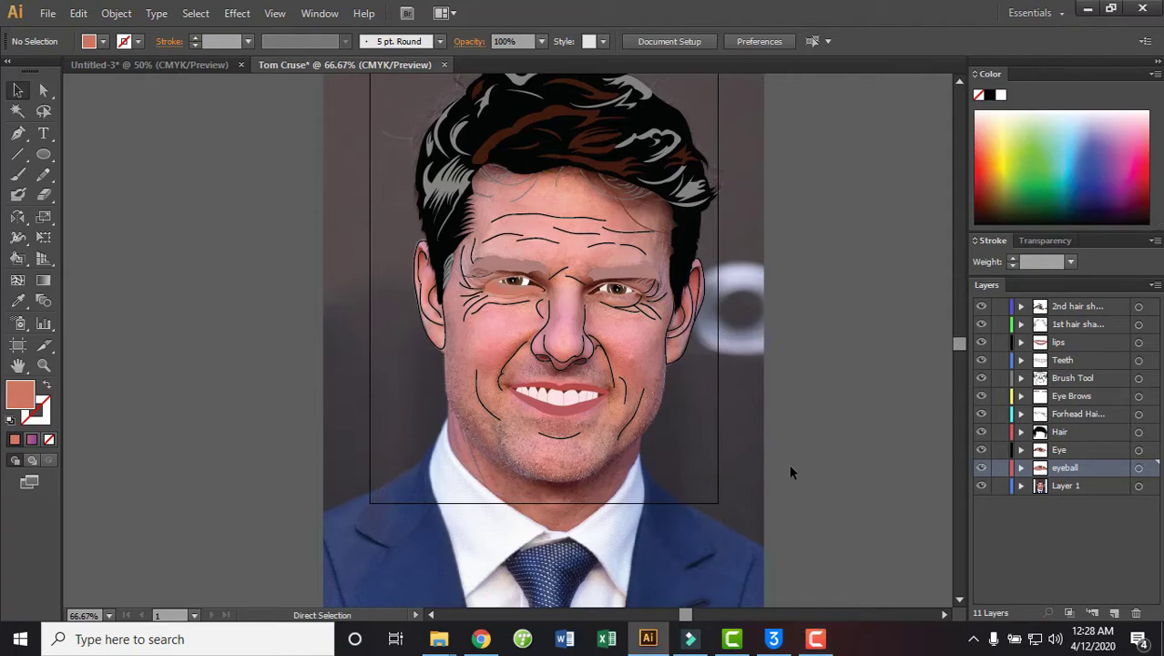
pyautogui.hotkey('ctrl', '+')
pyautogui.hotkey('ctrl', '+')
pyautogui.moveTo(777, 401); pyautogui.dragTo(617, 390)
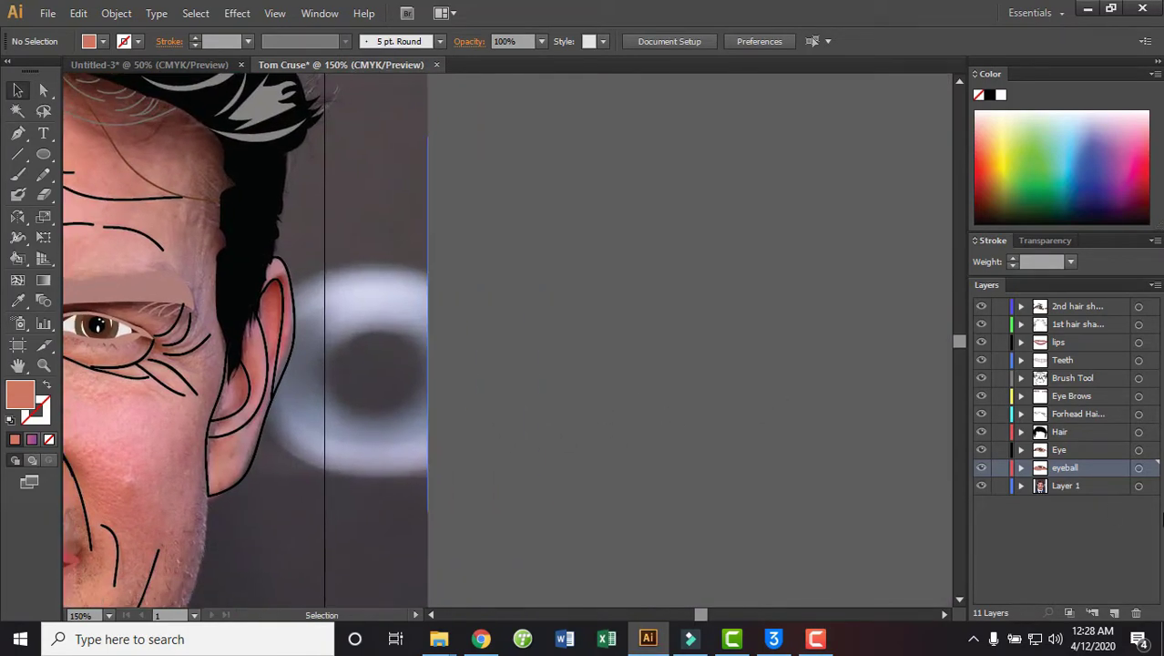
# Create the FACE layer beneath eyeball, then frame the left eye and ear at 200%
pyautogui.click(1116, 613)
pyautogui.write('FACE')
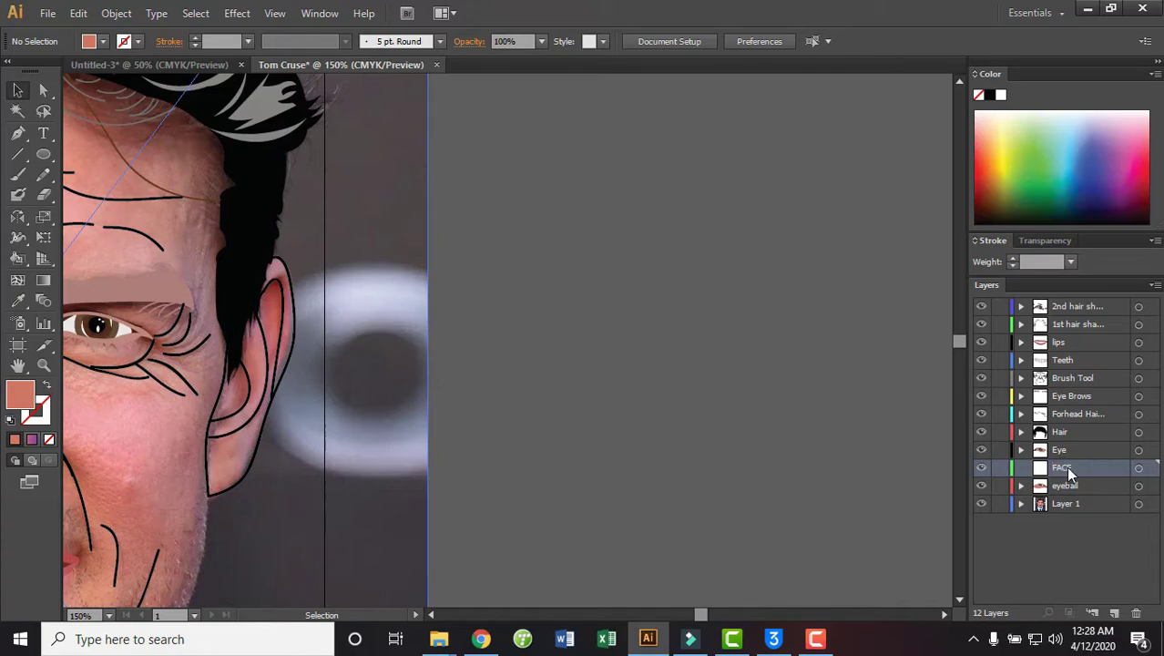
pyautogui.moveTo(1070, 472); pyautogui.dragTo(1065, 494)
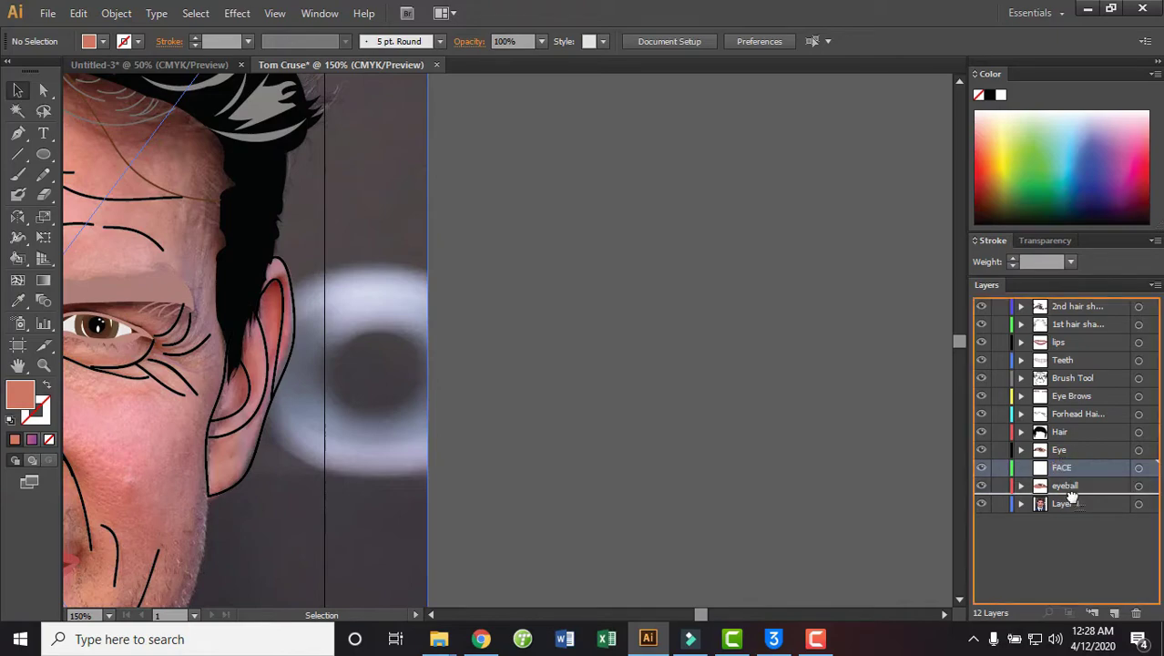
pyautogui.scroll(-3, 489, 334)
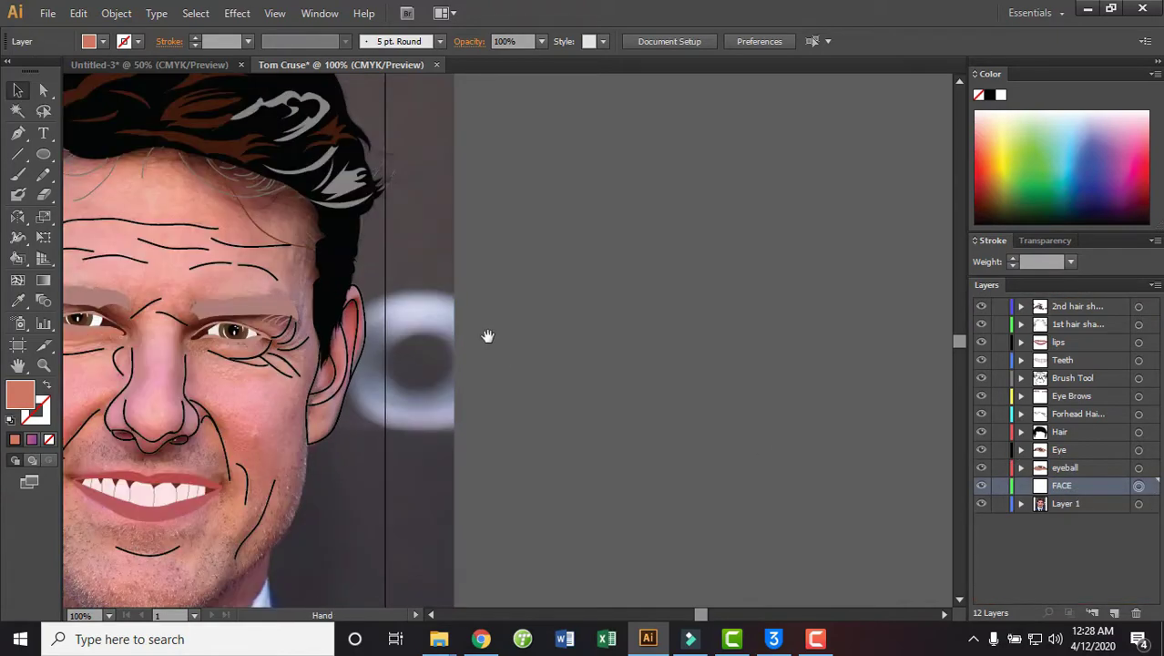
pyautogui.hotkey('ctrl', '-')
pyautogui.moveTo(735, 442); pyautogui.dragTo(670, 342)
pyautogui.hotkey('ctrl', '+')
pyautogui.hotkey('ctrl', '+')
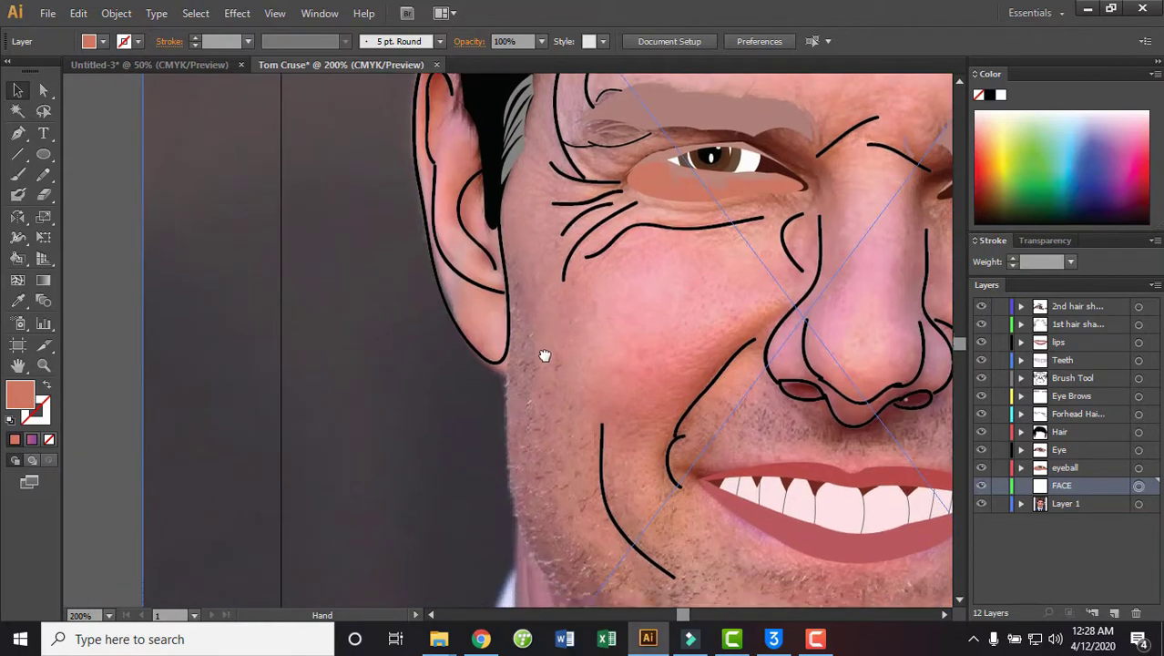
pyautogui.moveTo(546, 350); pyautogui.dragTo(470, 441)
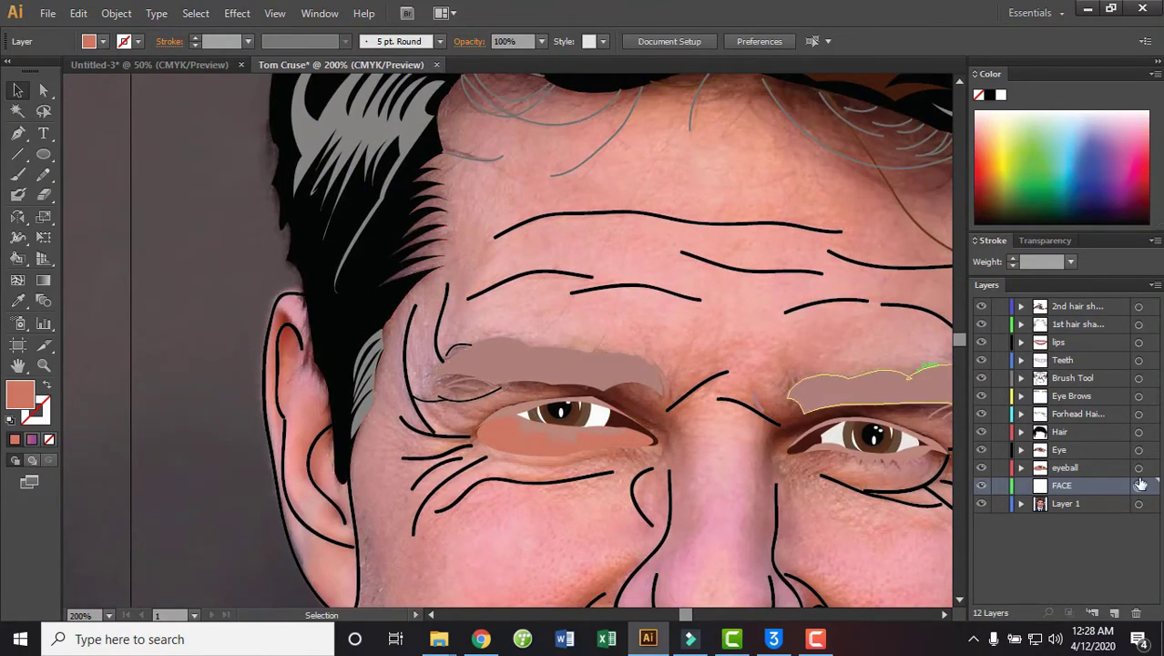
# With the Pen tool, start the face outline at the top of the left ear, curving down its outer edge
pyautogui.click(17, 133)
pyautogui.click(326, 334)
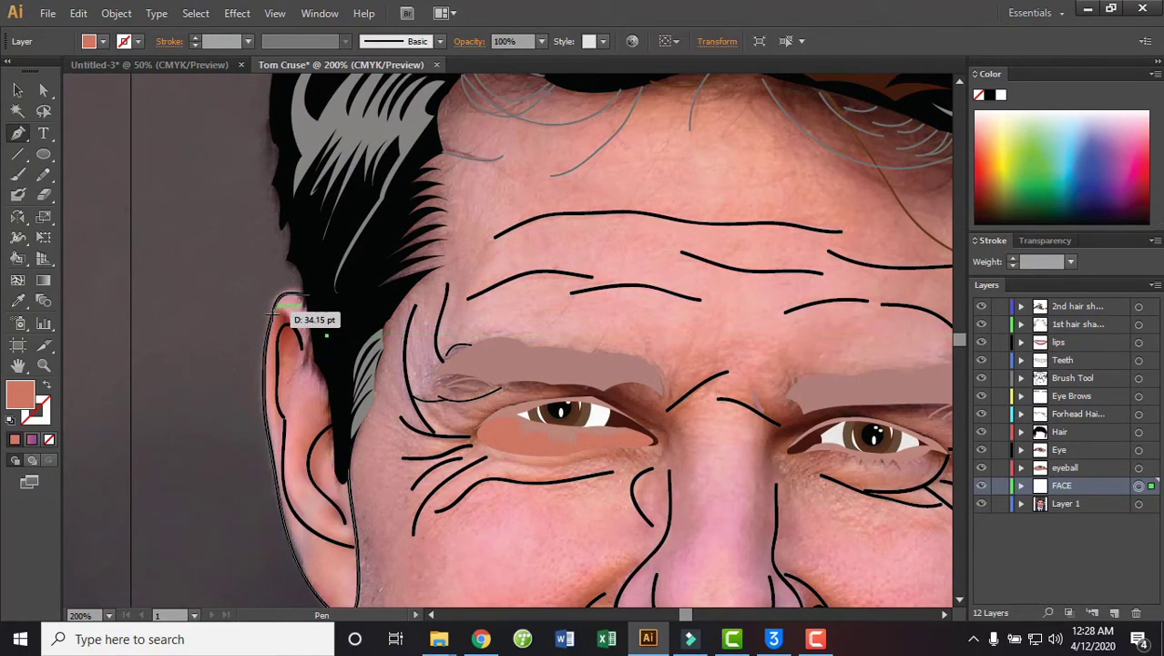
pyautogui.moveTo(272, 311); pyautogui.dragTo(230, 360)
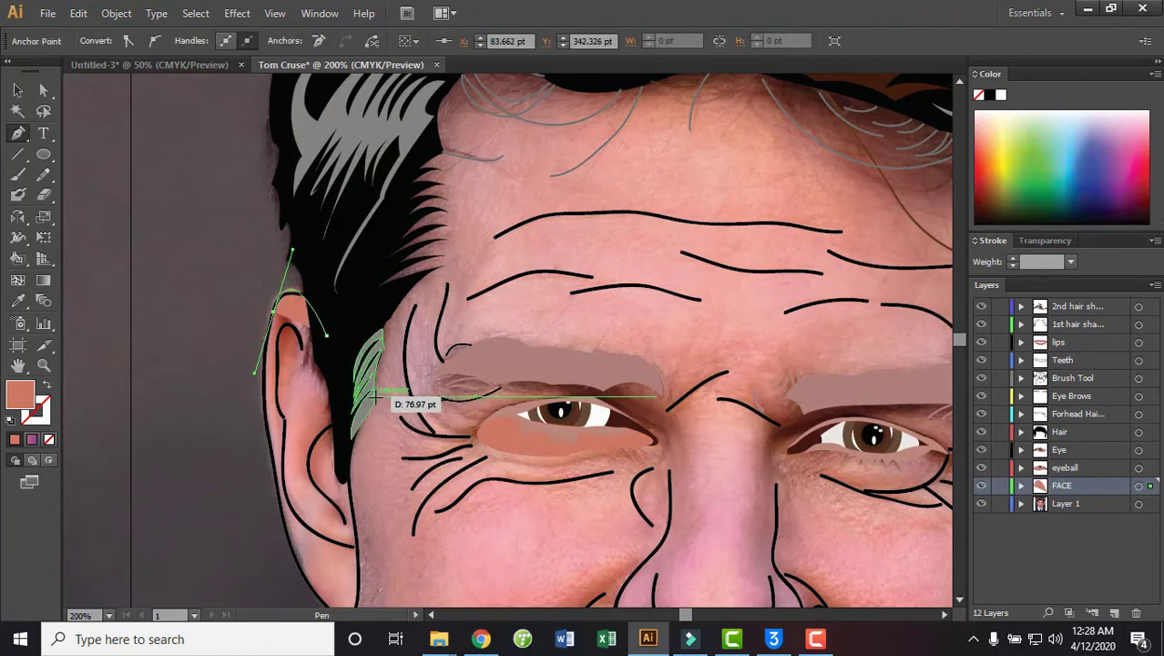
pyautogui.hotkey('ctrl', 'z')
pyautogui.hotkey('ctrl', 'z')
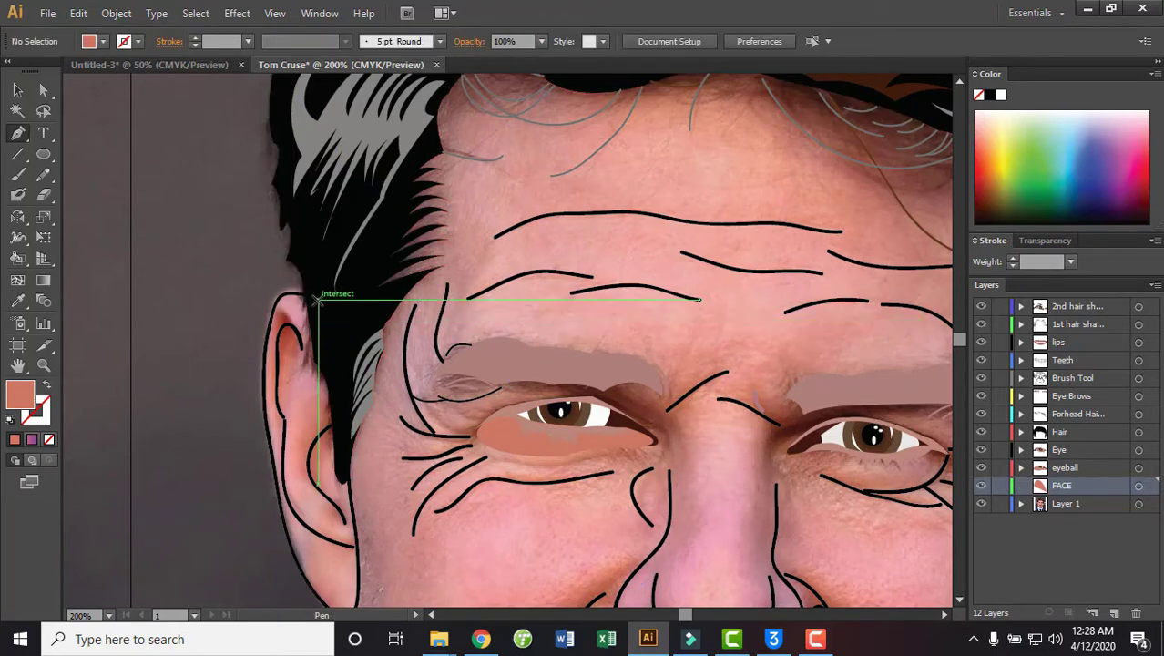
pyautogui.click(317, 300)
pyautogui.moveTo(267, 337); pyautogui.dragTo(273, 428)
pyautogui.scroll(3, 273, 383)
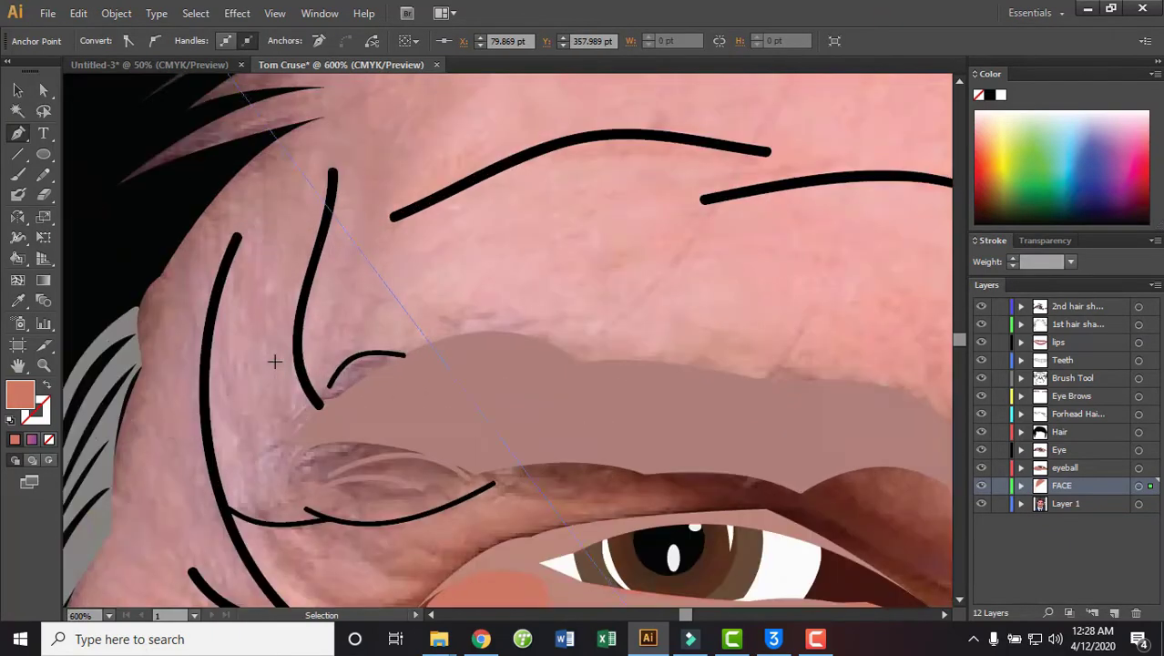
pyautogui.moveTo(272, 358)
pyautogui.mouseDown()
pyautogui.moveTo(498, 309)
pyautogui.moveTo(546, 314)
pyautogui.mouseUp()
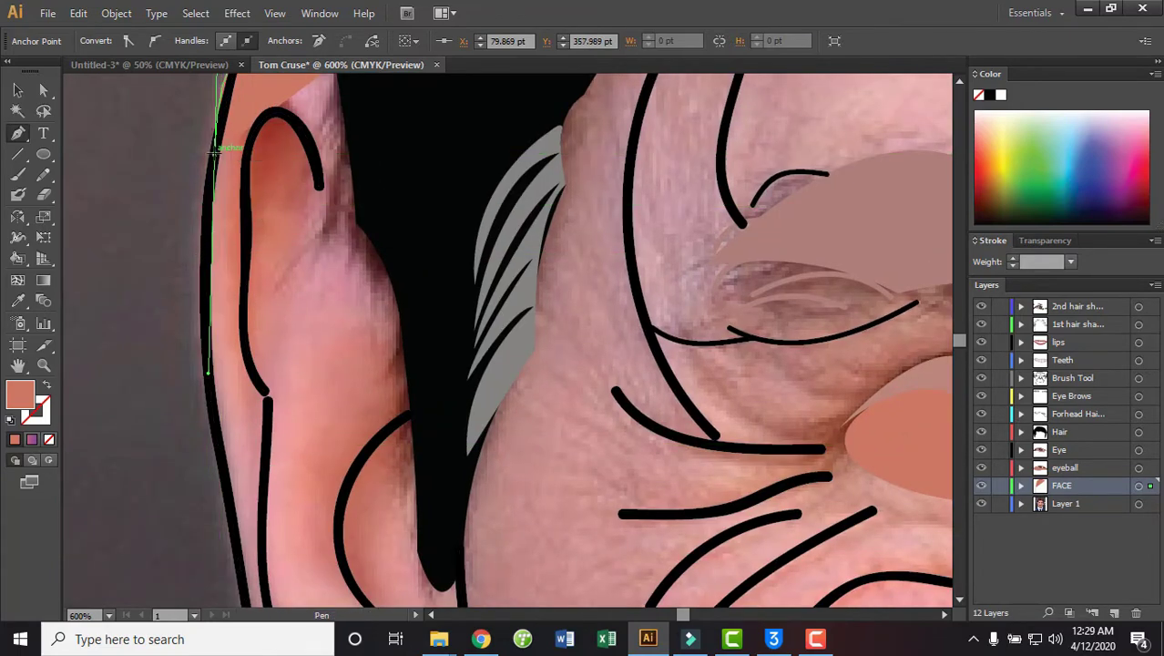
pyautogui.moveTo(216, 152); pyautogui.dragTo(216, 155)
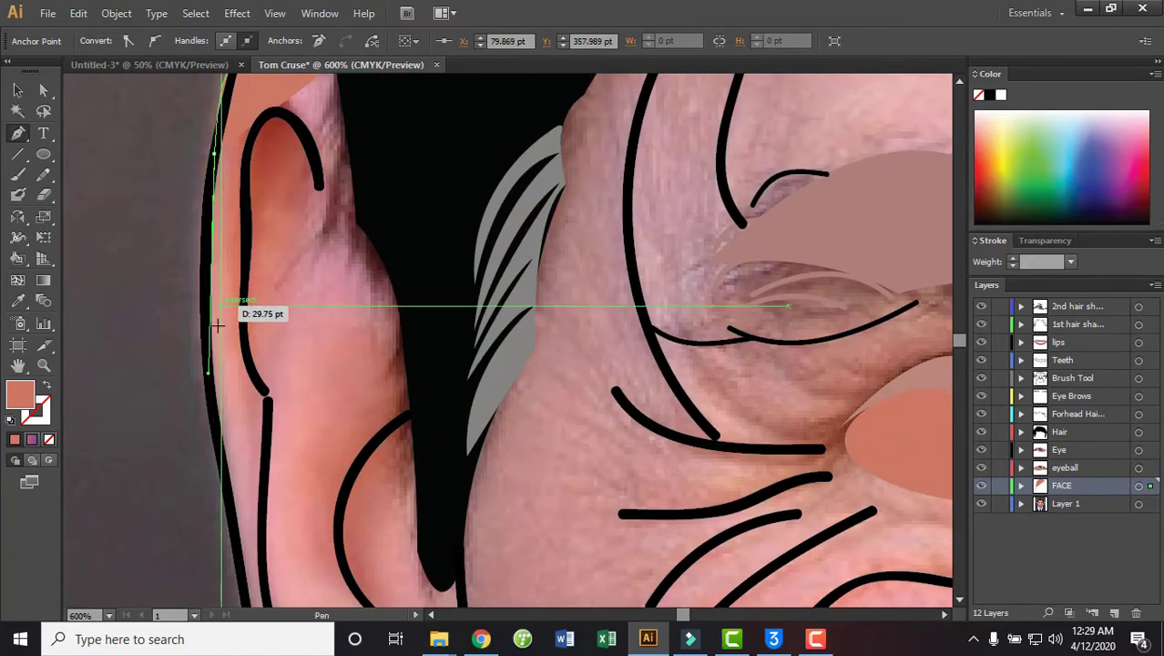
pyautogui.moveTo(212, 413); pyautogui.dragTo(228, 441)
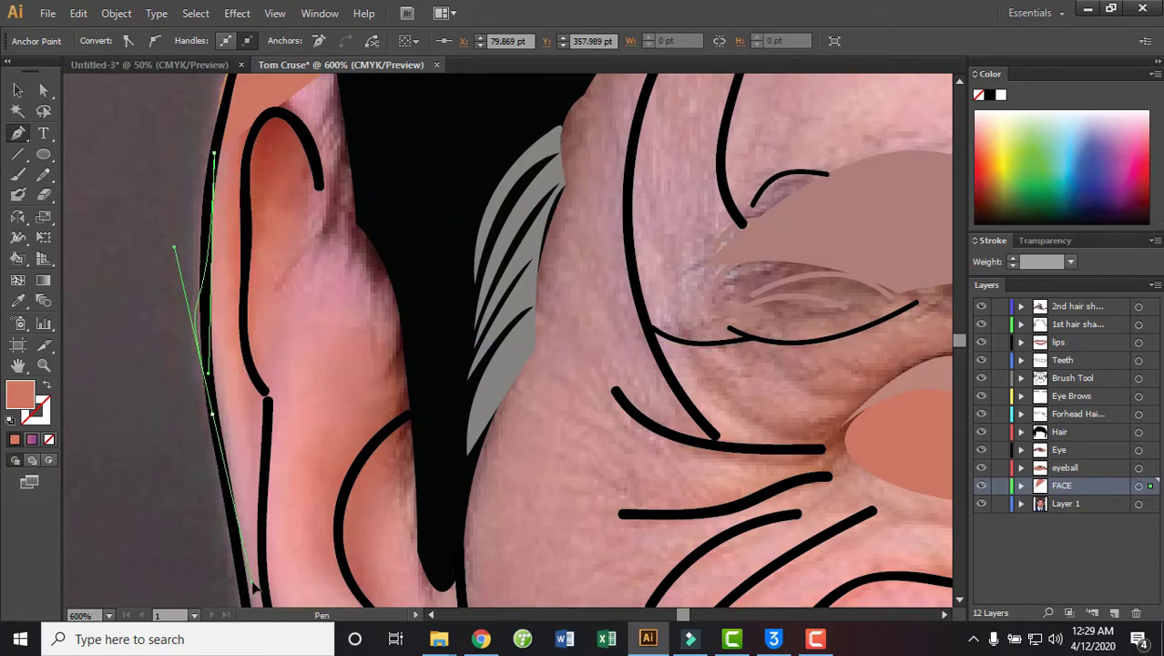
pyautogui.moveTo(239, 526); pyautogui.dragTo(229, 563)
pyautogui.press('space')
pyautogui.moveTo(297, 441); pyautogui.dragTo(253, 163)
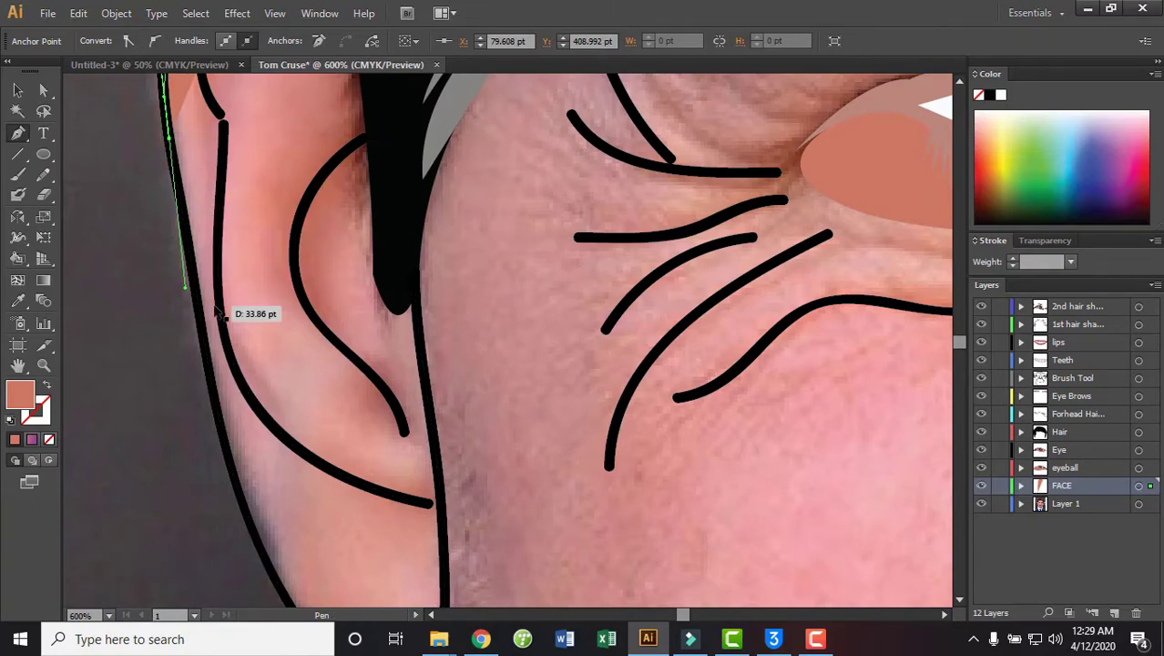
# Place anchors along the ear's lower edge around to the bottom of the ear
pyautogui.scroll(5, 255, 228)
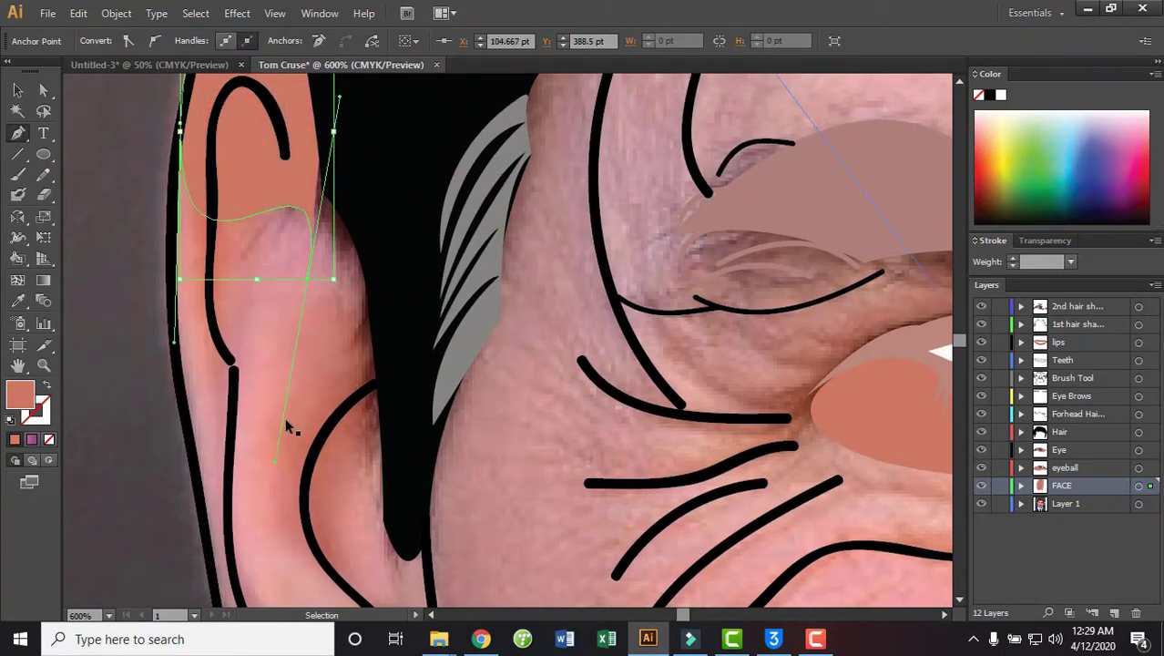
pyautogui.click(180, 389)
pyautogui.scroll(-2, 203, 195)
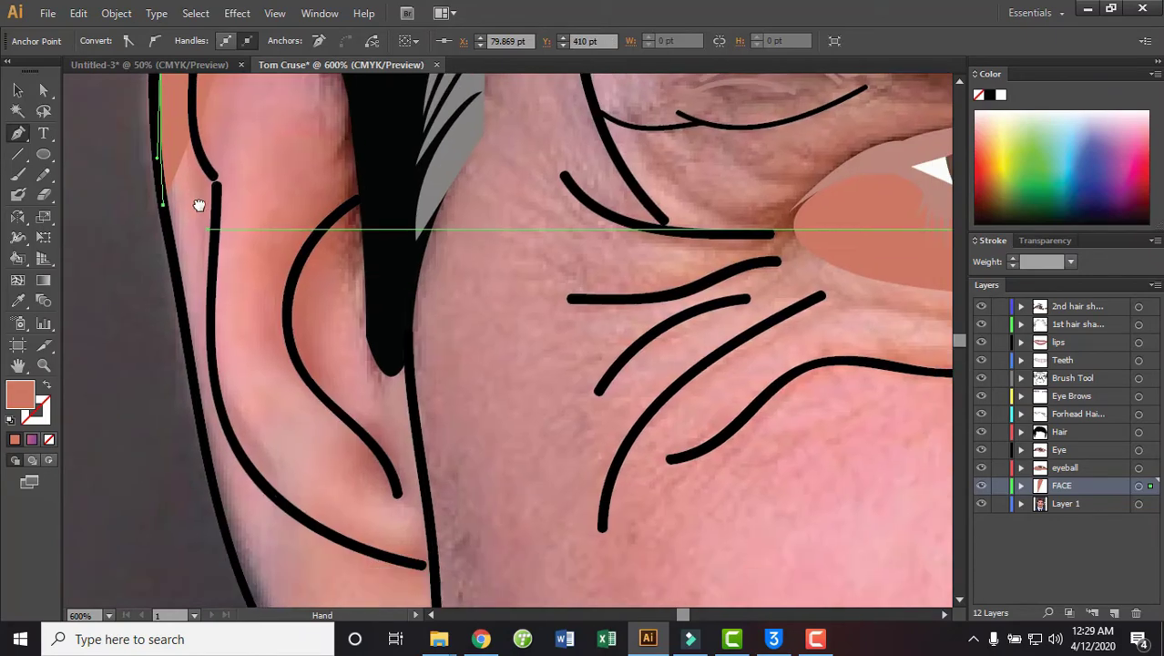
pyautogui.scroll(-1, 203, 195)
pyautogui.scroll(-2, 213, 195)
pyautogui.scroll(-2, 213, 195)
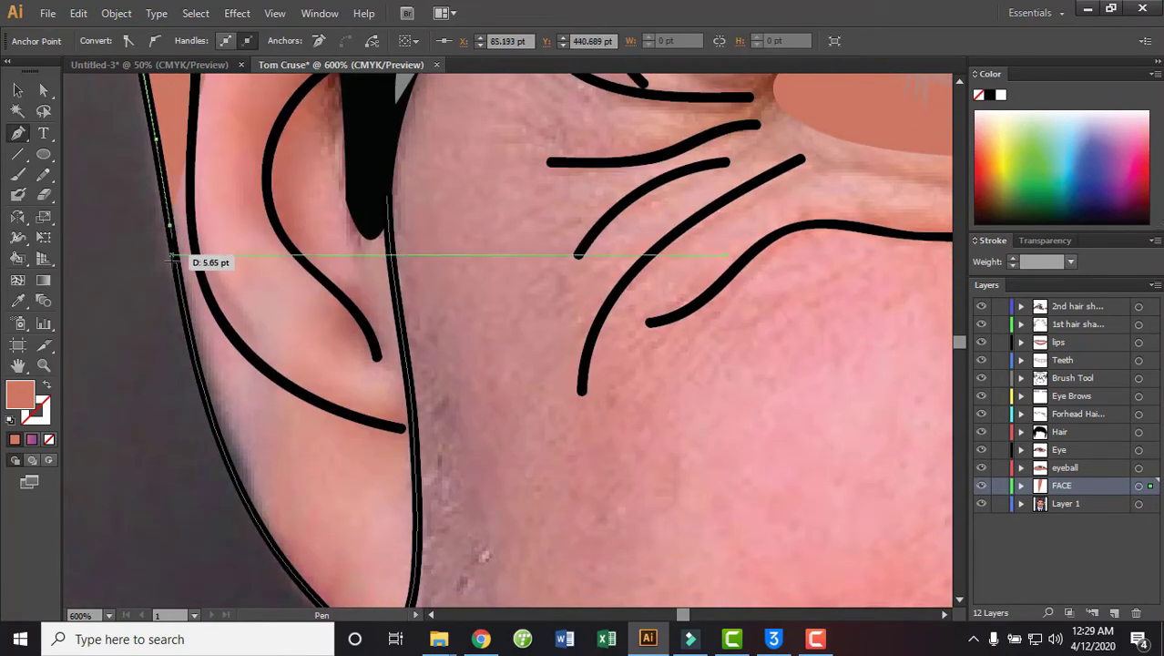
pyautogui.scroll(-3, 228, 273)
pyautogui.click(207, 251)
pyautogui.click(225, 308)
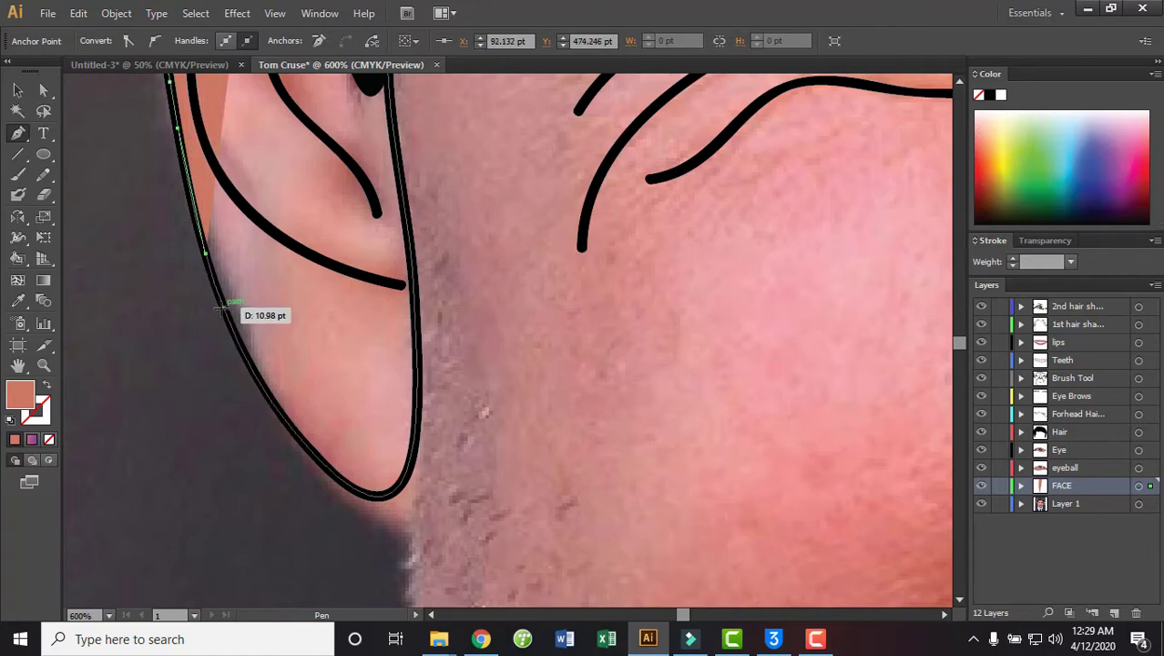
pyautogui.click(229, 335)
pyautogui.click(260, 377)
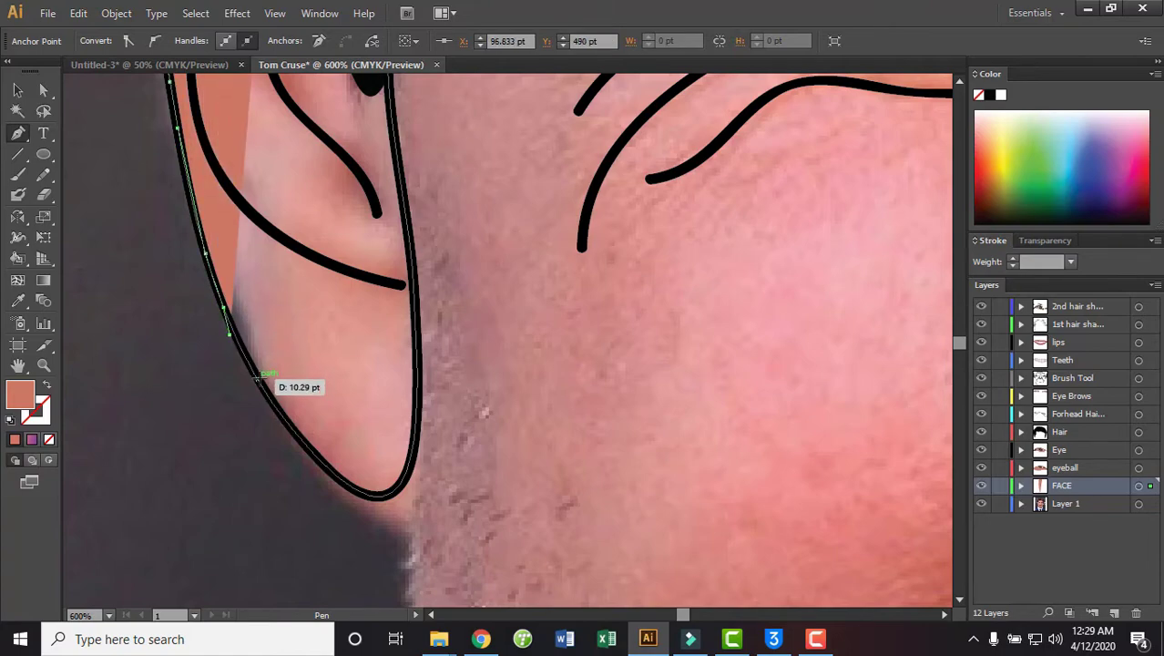
pyautogui.click(289, 423)
pyautogui.click(308, 449)
pyautogui.click(329, 469)
pyautogui.click(383, 487)
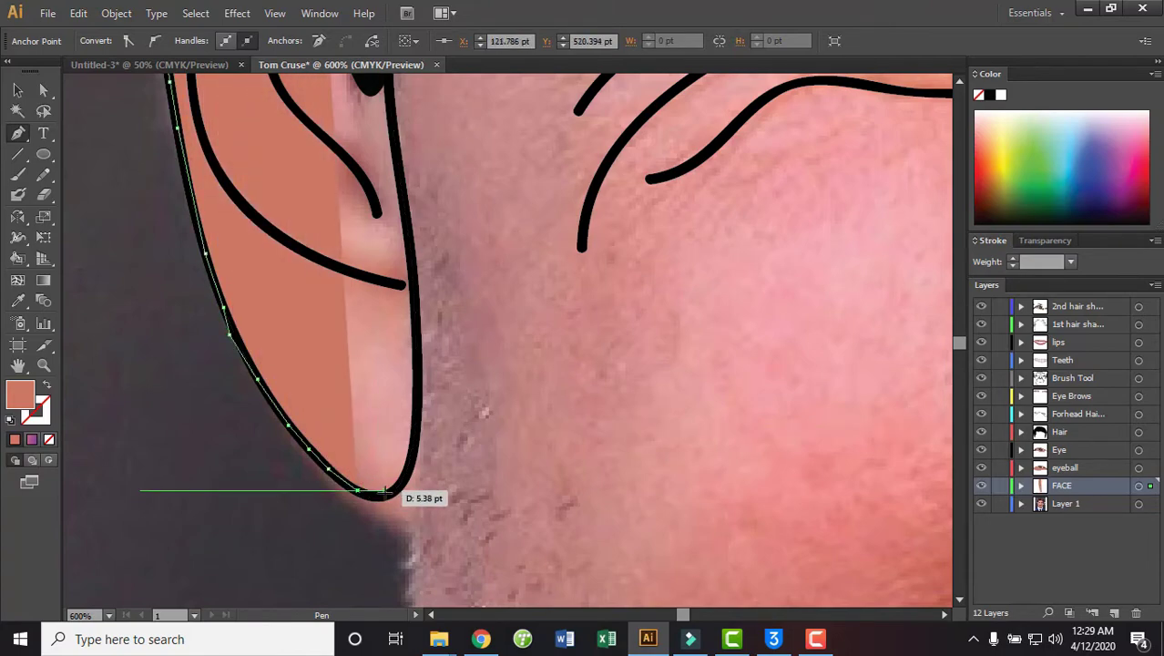
pyautogui.click(407, 469)
# Continue the outline with curved anchors from the ear bottom down the jawline
pyautogui.moveTo(518, 383); pyautogui.dragTo(513, 174)
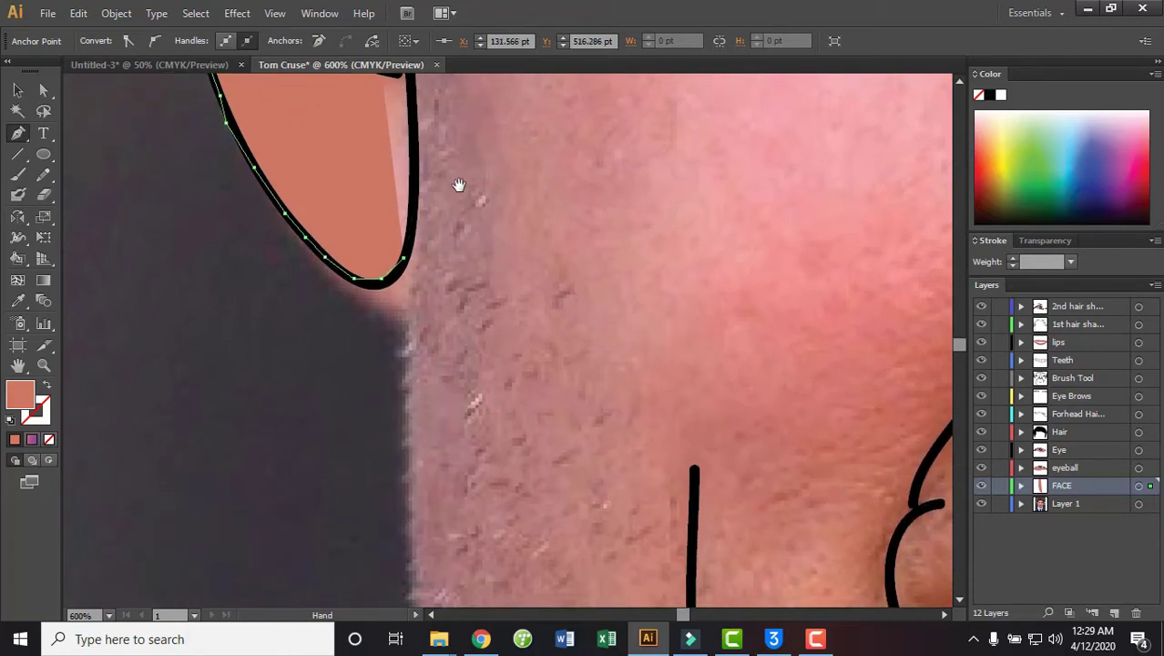
pyautogui.moveTo(406, 391)
pyautogui.mouseDown()
pyautogui.moveTo(402, 423)
pyautogui.moveTo(422, 439)
pyautogui.mouseUp()
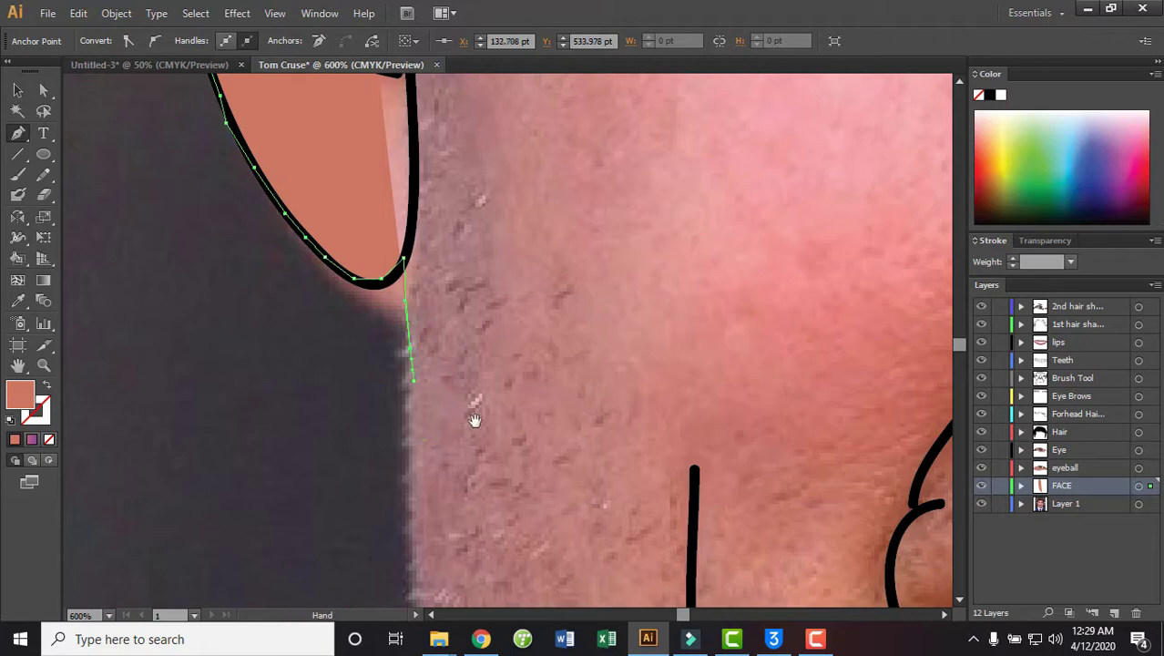
pyautogui.moveTo(408, 454); pyautogui.dragTo(415, 513)
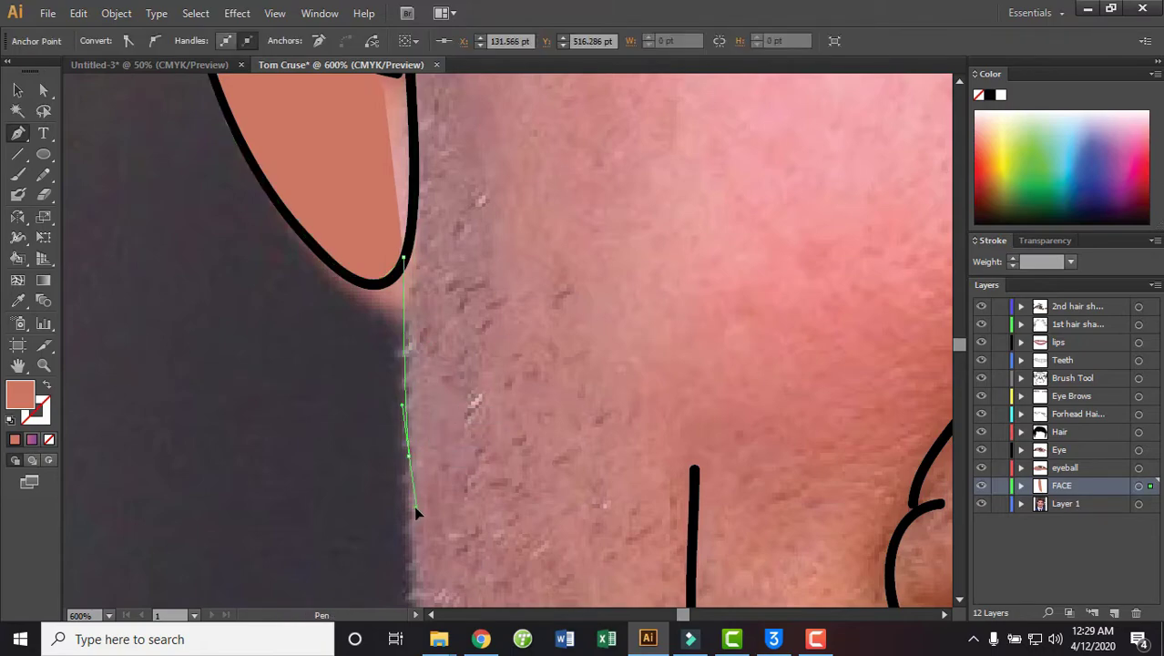
pyautogui.click(411, 507)
pyautogui.moveTo(444, 466); pyautogui.dragTo(353, 250)
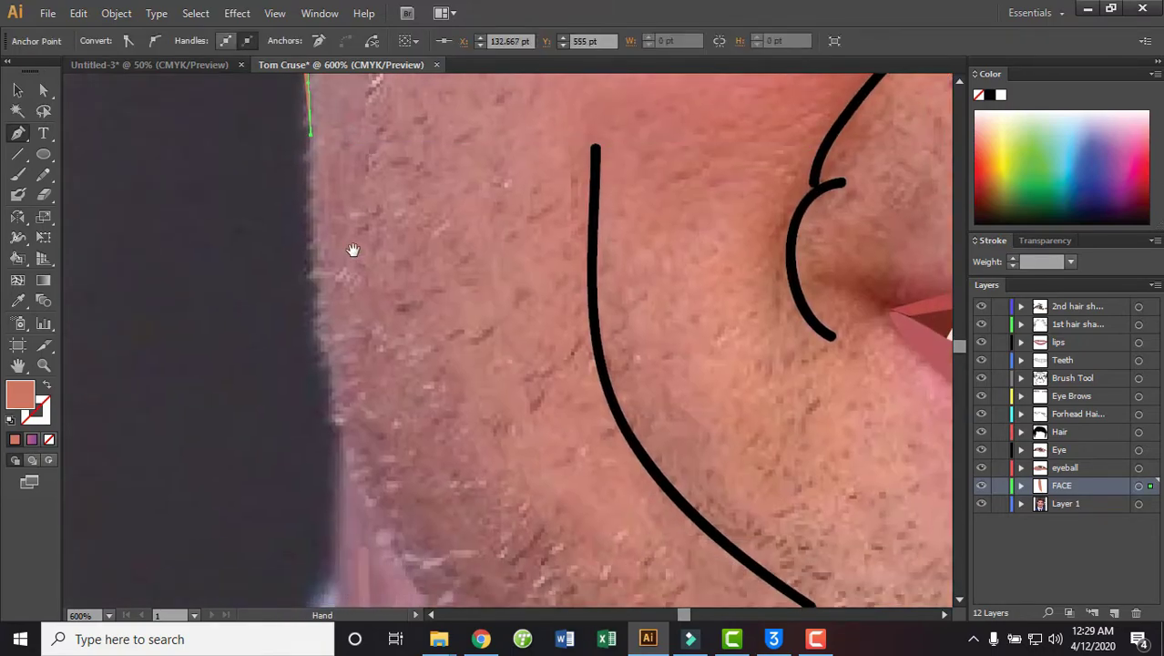
pyautogui.moveTo(324, 358)
pyautogui.mouseDown()
pyautogui.moveTo(354, 420)
pyautogui.moveTo(277, 193)
pyautogui.mouseUp()
pyautogui.click(336, 418)
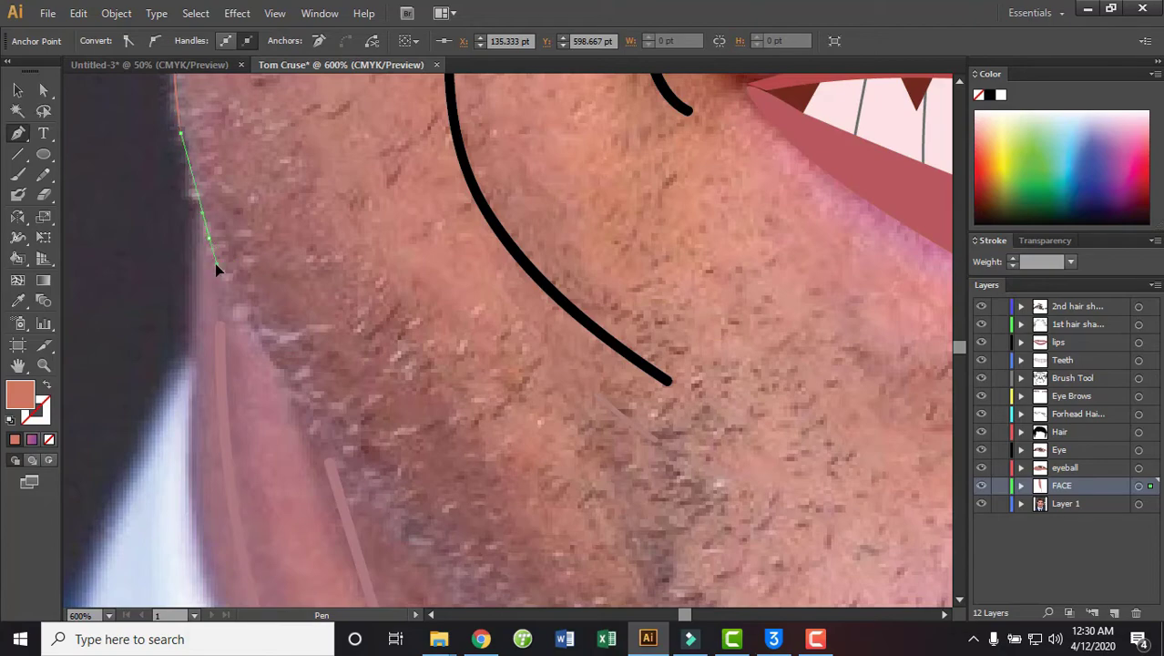
pyautogui.moveTo(228, 268); pyautogui.dragTo(208, 245)
pyautogui.moveTo(388, 355); pyautogui.dragTo(231, 192)
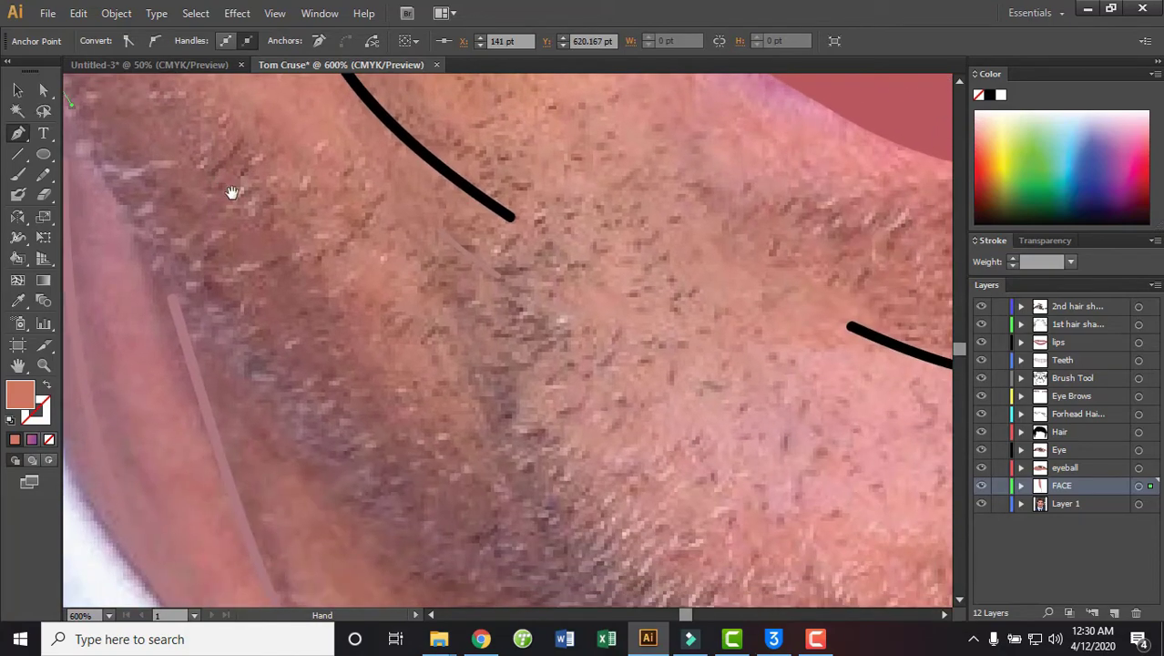
pyautogui.moveTo(275, 241); pyautogui.dragTo(390, 360)
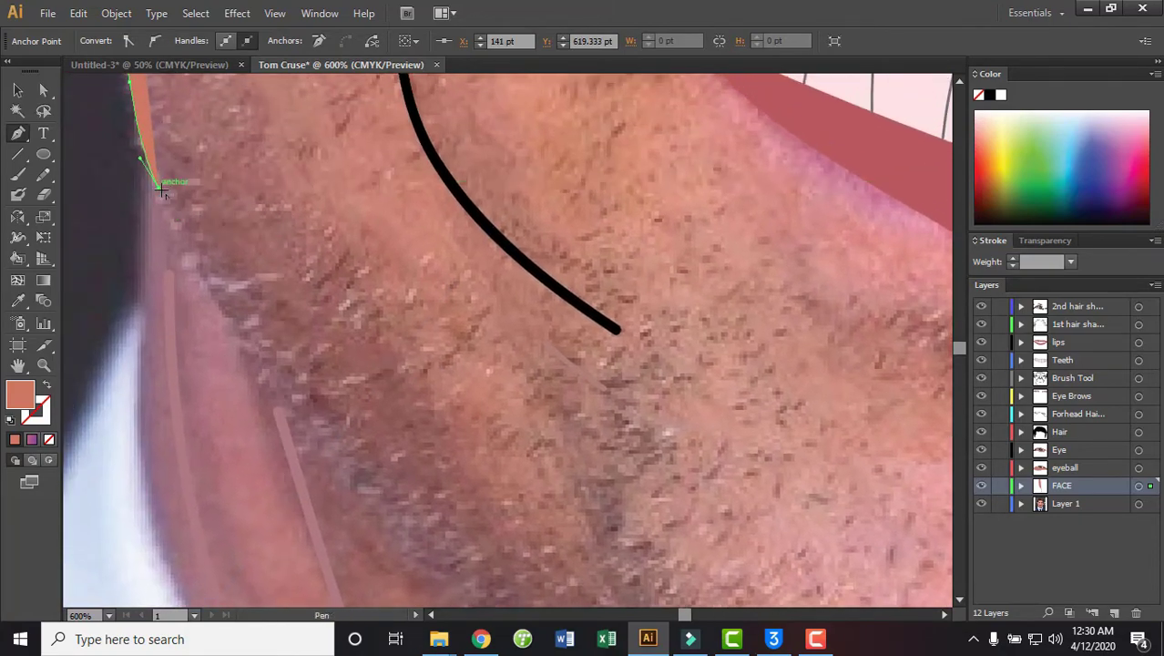
# Curve the jaw to a corner anchor under the chin and set the outline fill to None
pyautogui.hotkey('ctrl', '-')
pyautogui.moveTo(623, 382)
pyautogui.mouseDown()
pyautogui.moveTo(285, 351)
pyautogui.moveTo(512, 364)
pyautogui.mouseUp()
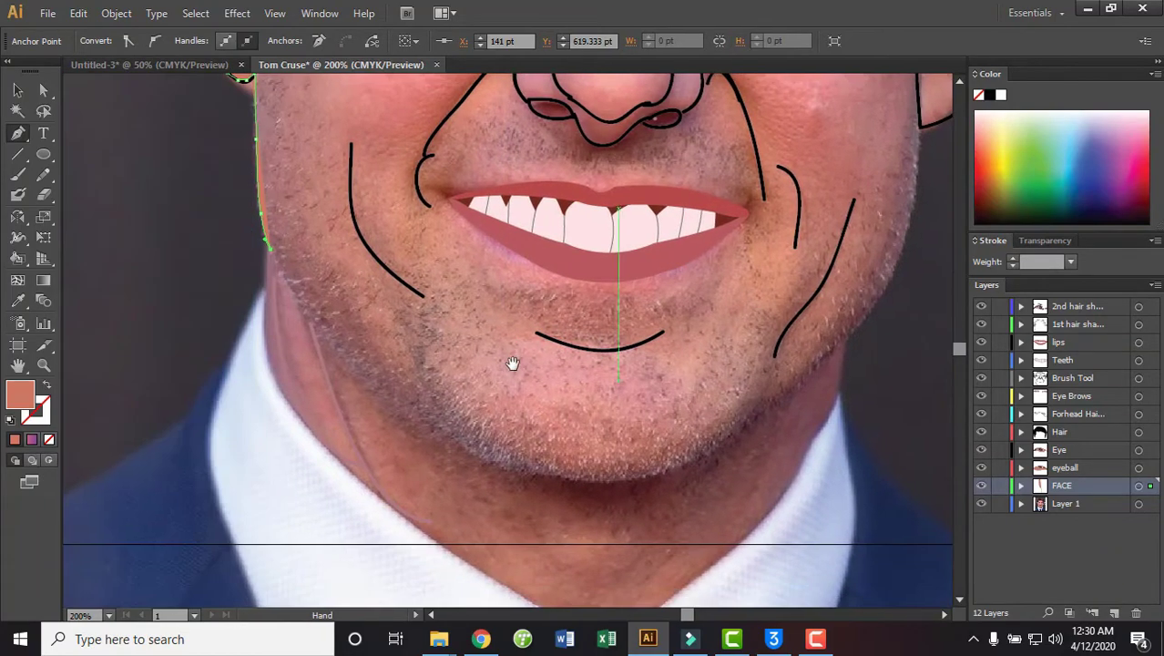
pyautogui.moveTo(410, 308)
pyautogui.mouseDown()
pyautogui.moveTo(407, 414)
pyautogui.moveTo(562, 474)
pyautogui.mouseUp()
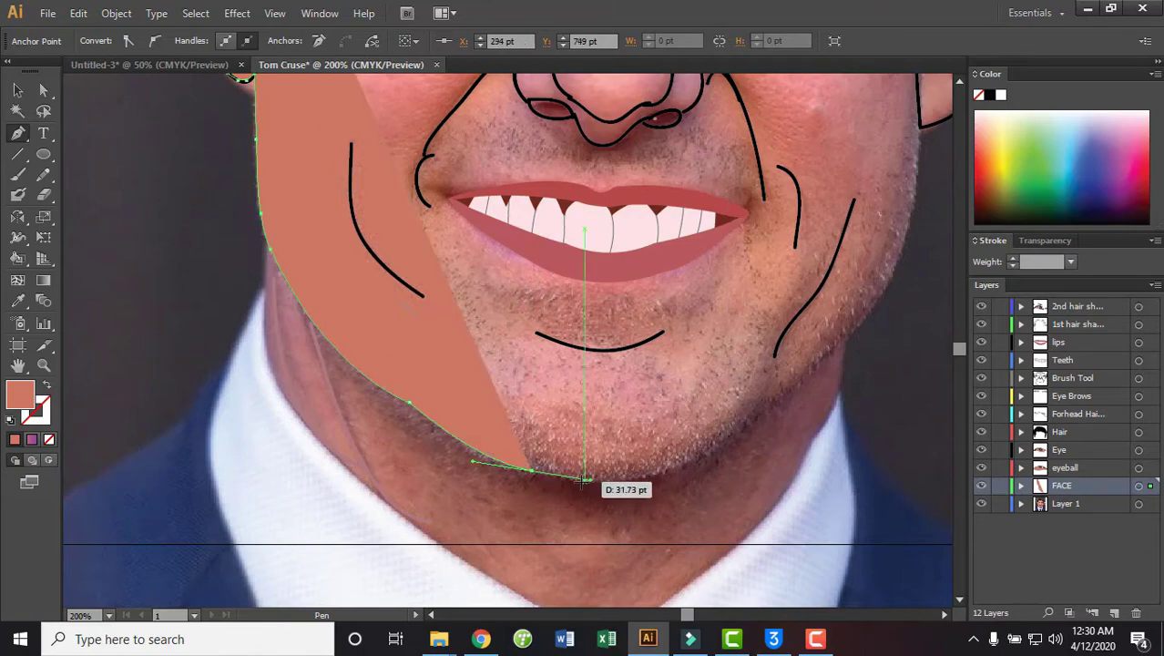
pyautogui.moveTo(589, 484); pyautogui.dragTo(364, 444)
pyautogui.moveTo(576, 392); pyautogui.dragTo(656, 303)
pyautogui.click(575, 394)
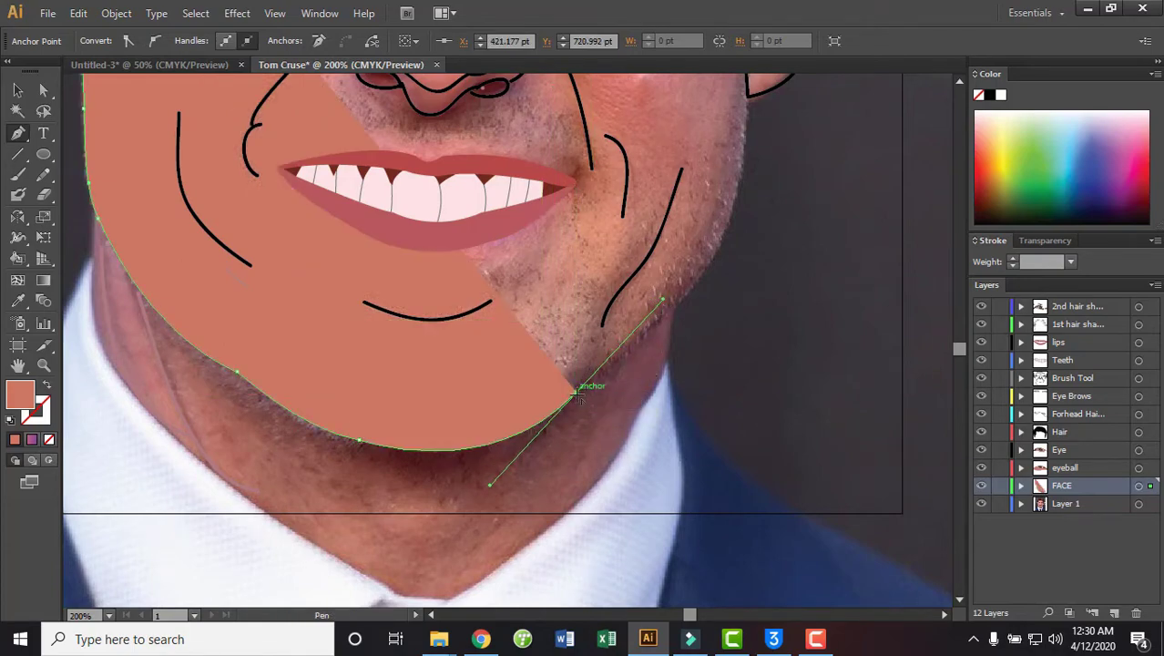
pyautogui.click(49, 439)
# Extend the FACE pen path up the right jawline to where the jaw meets the ear
pyautogui.moveTo(646, 349); pyautogui.dragTo(382, 402)
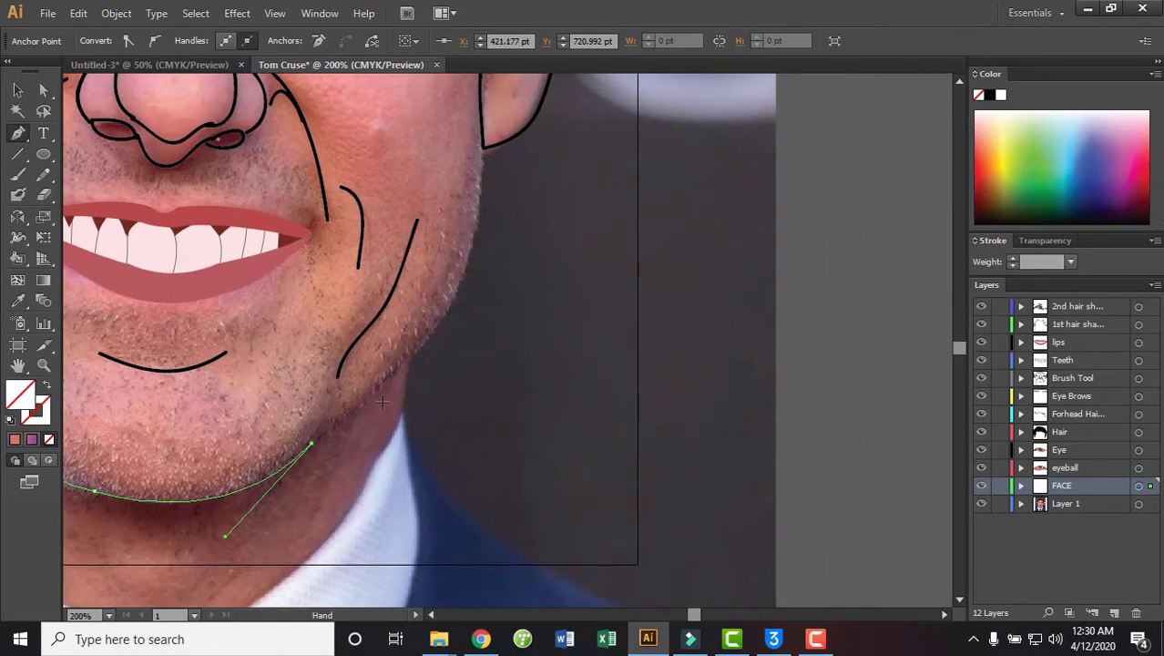
pyautogui.moveTo(431, 336); pyautogui.dragTo(452, 331)
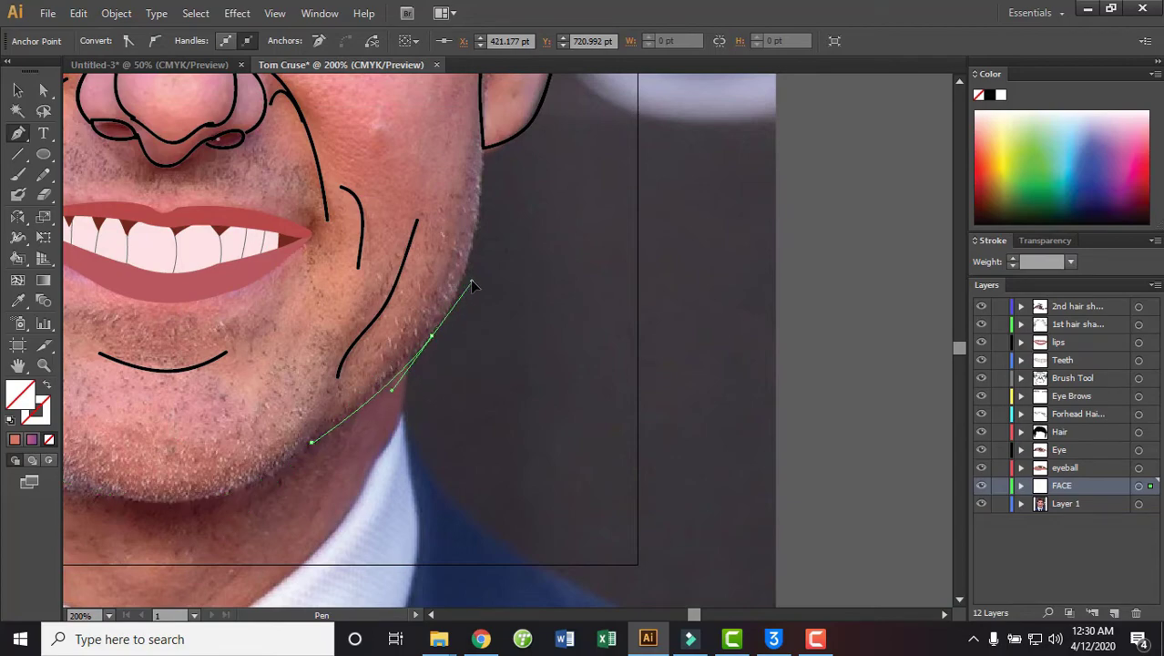
pyautogui.press('ctrl')
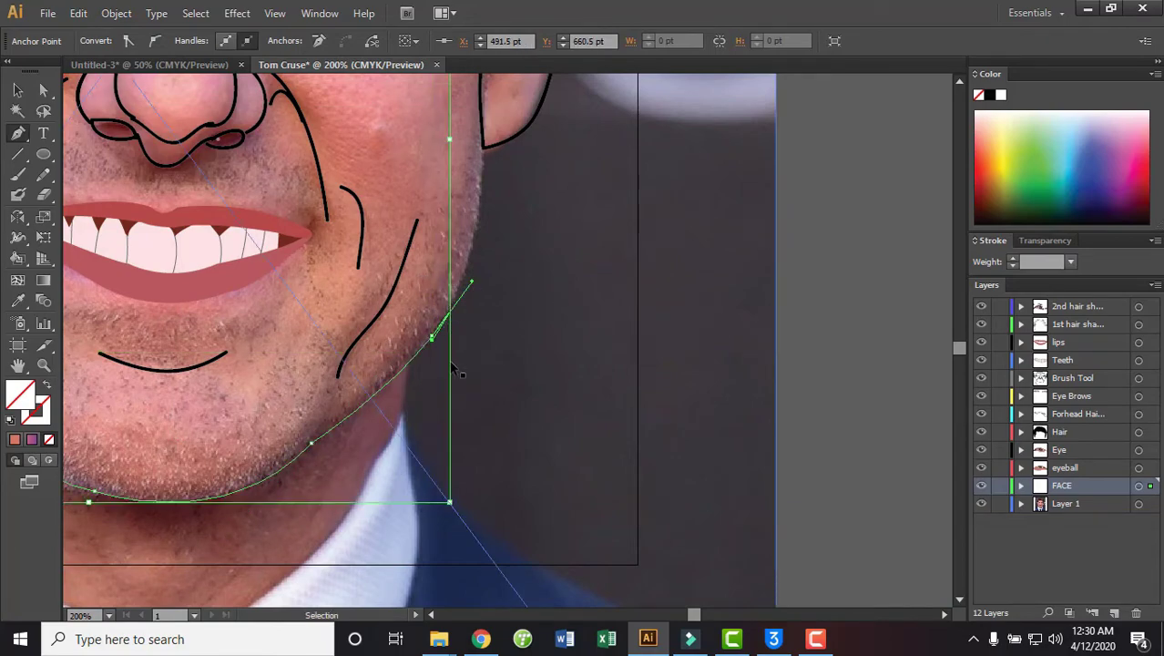
pyautogui.scroll(3, 432, 335)
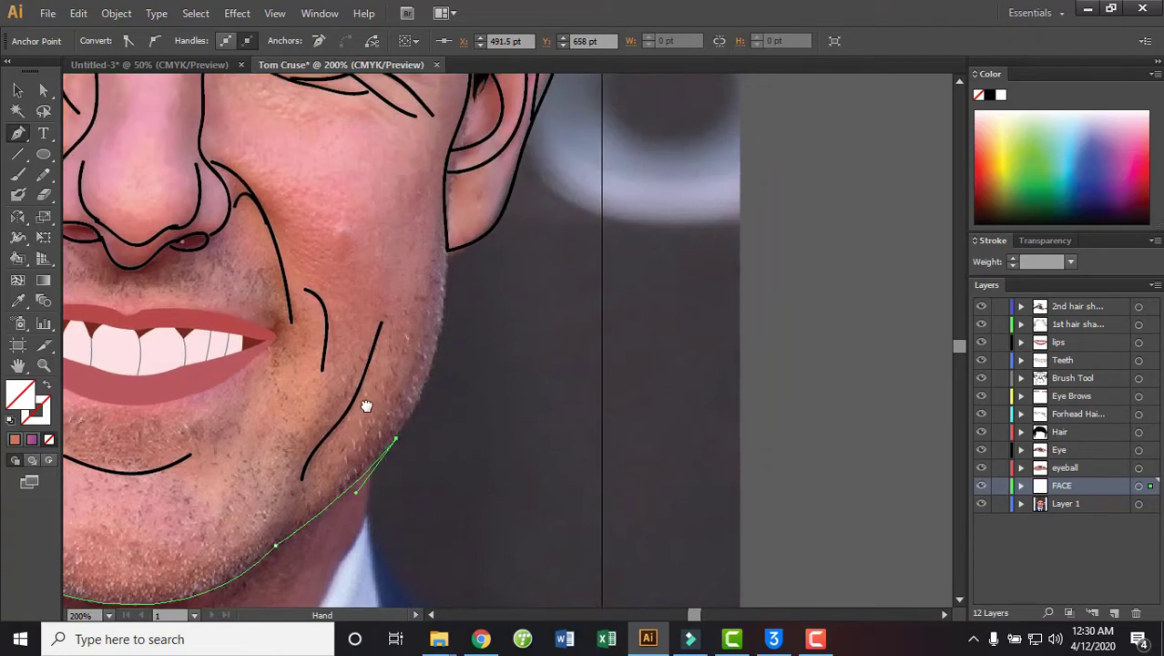
pyautogui.moveTo(442, 285)
pyautogui.mouseDown()
pyautogui.moveTo(424, 188)
pyautogui.moveTo(446, 183)
pyautogui.mouseUp()
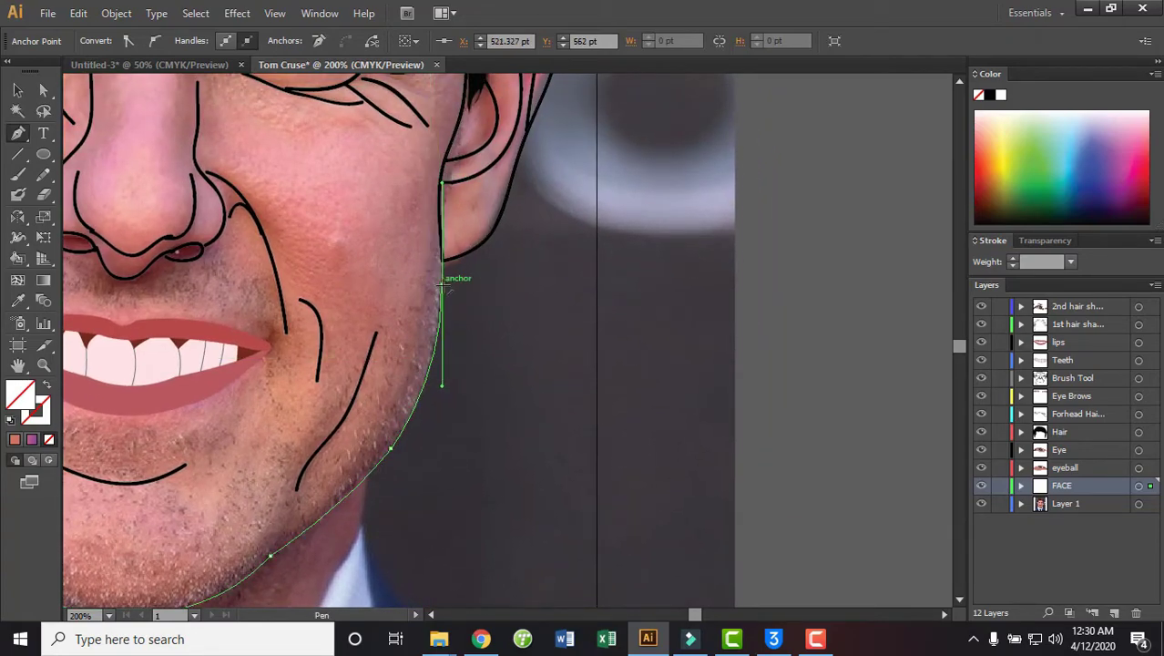
pyautogui.click(442, 257)
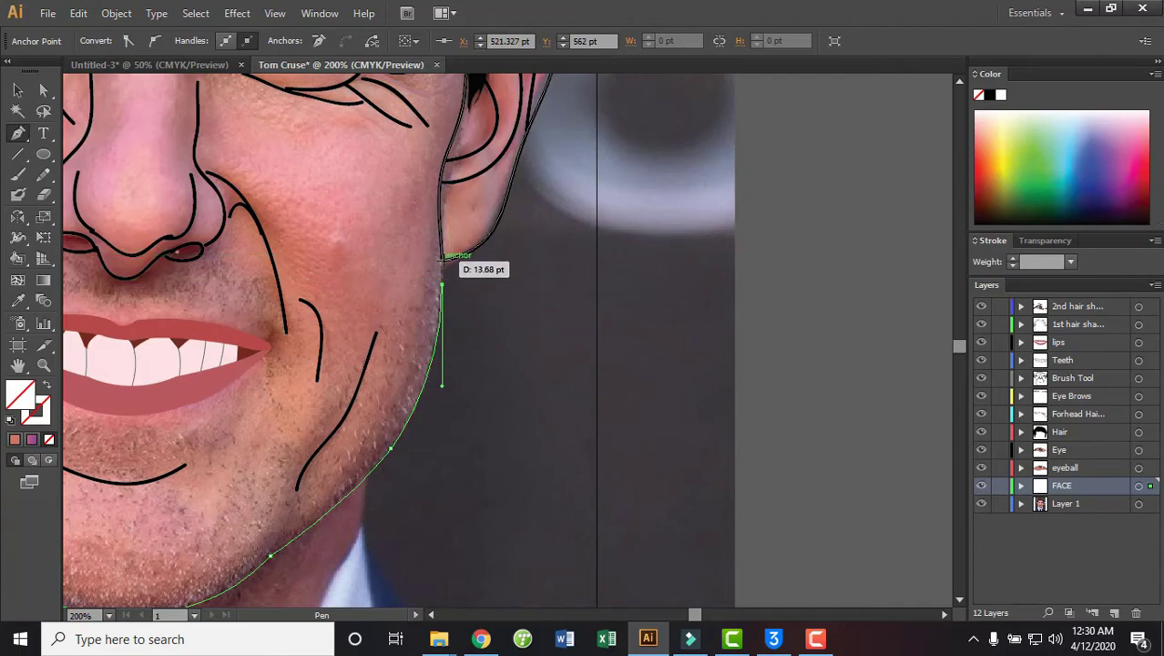
# Trace the outline around the ear lobe with curved anchors
pyautogui.scroll(3, 638, 410)
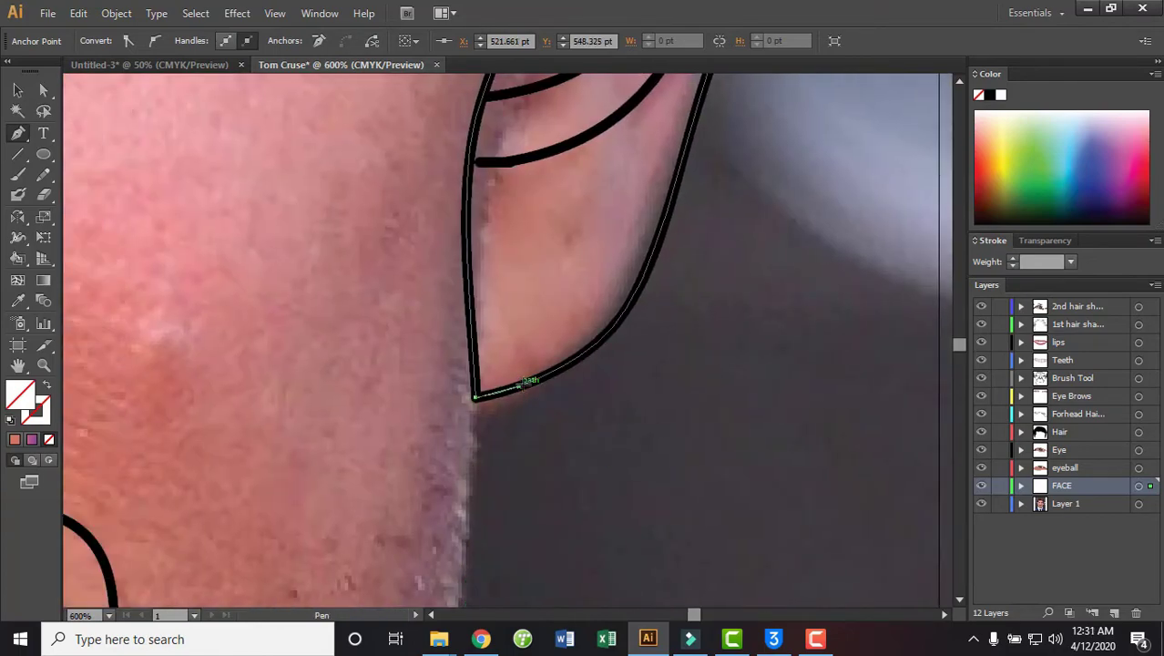
pyautogui.moveTo(179, 505); pyautogui.dragTo(576, 355)
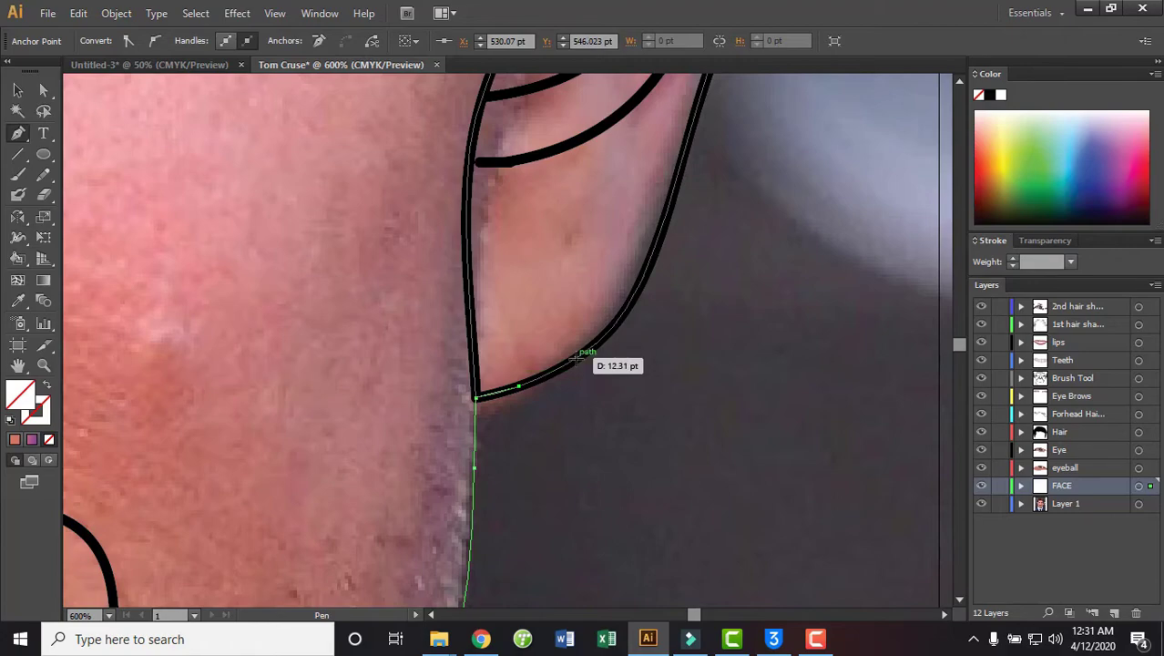
pyautogui.click(576, 356)
pyautogui.click(608, 324)
pyautogui.click(643, 276)
pyautogui.moveTo(643, 276); pyautogui.dragTo(572, 378)
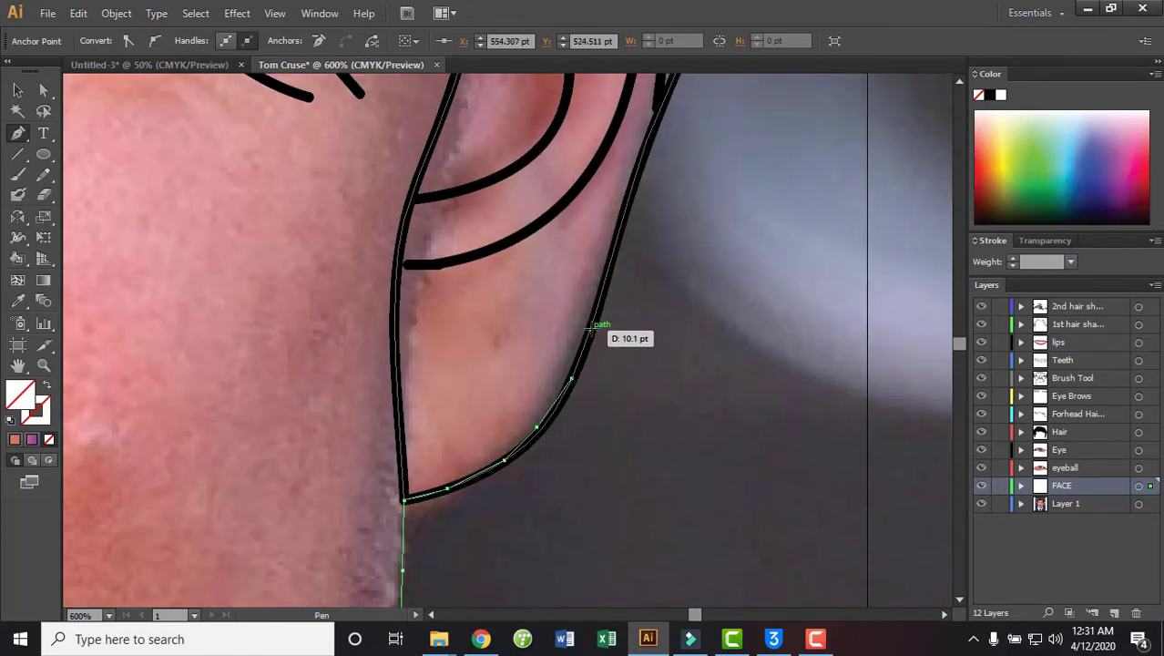
pyautogui.scroll(2, 583, 364)
pyautogui.scroll(3, 566, 442)
pyautogui.hscroll(3, 514, 415)
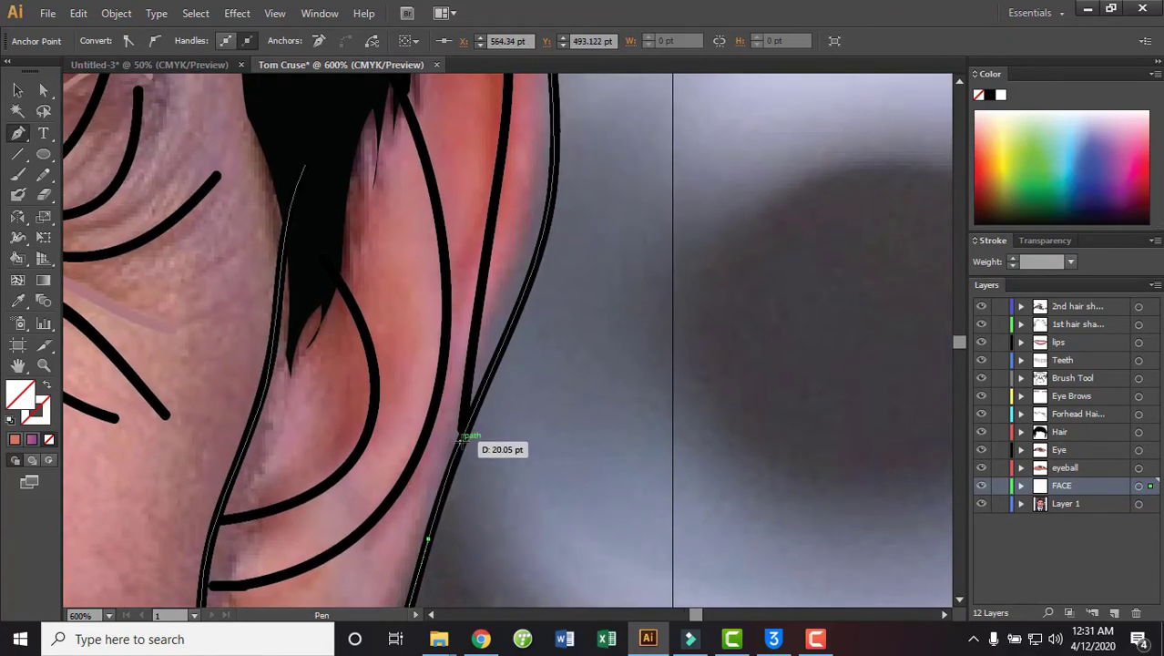
pyautogui.scroll(3, 462, 437)
pyautogui.hscroll(2, 461, 437)
pyautogui.scroll(1, 460, 469)
pyautogui.hscroll(1, 459, 469)
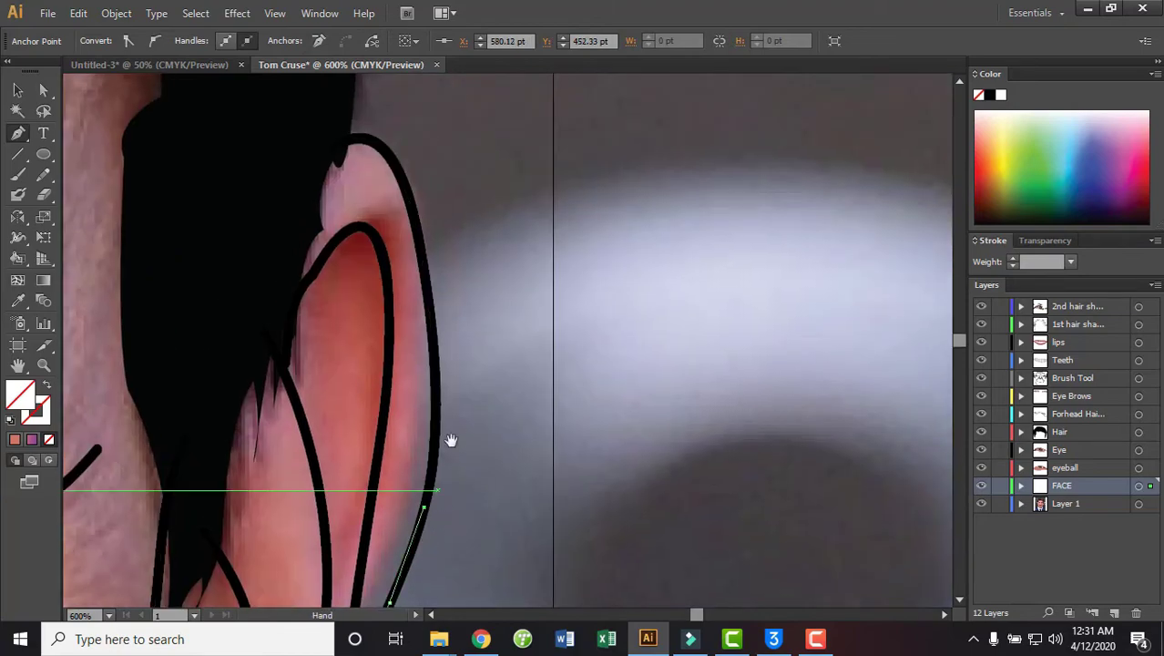
# Curve the outline up the back of the ear and over its top
pyautogui.moveTo(450, 440)
pyautogui.mouseDown()
pyautogui.moveTo(437, 526)
pyautogui.moveTo(406, 381)
pyautogui.moveTo(425, 376)
pyautogui.mouseUp()
pyautogui.scroll(3, 437, 391)
pyautogui.hscroll(-2, 437, 392)
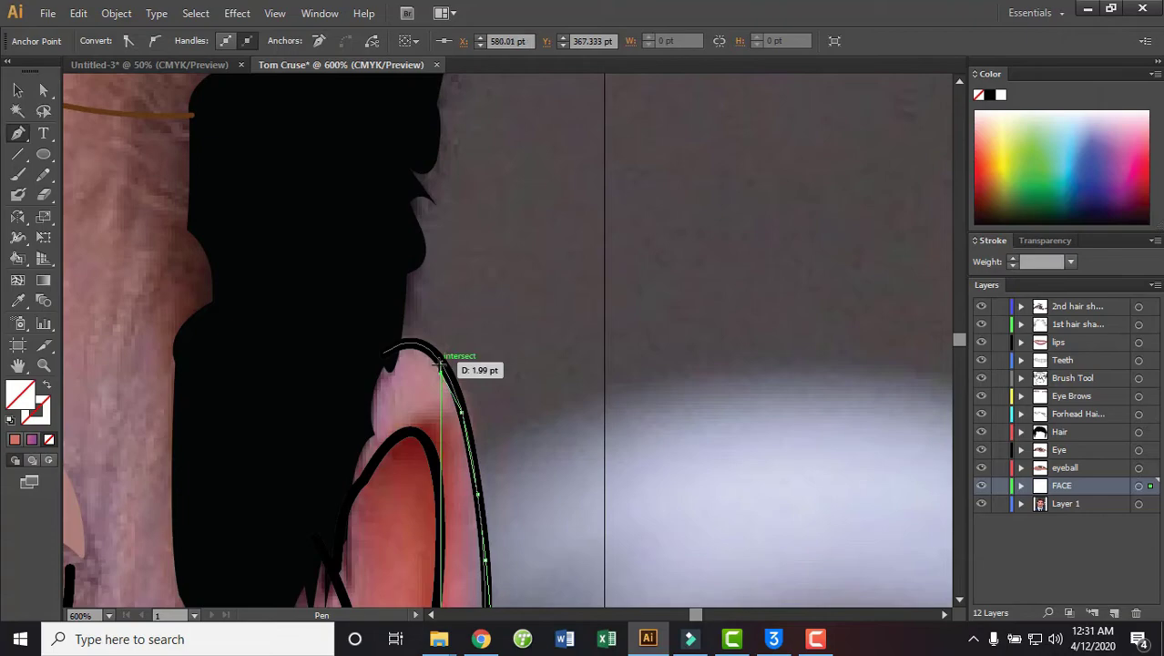
pyautogui.moveTo(451, 383)
pyautogui.mouseDown()
pyautogui.moveTo(434, 350)
pyautogui.moveTo(401, 343)
pyautogui.mouseUp()
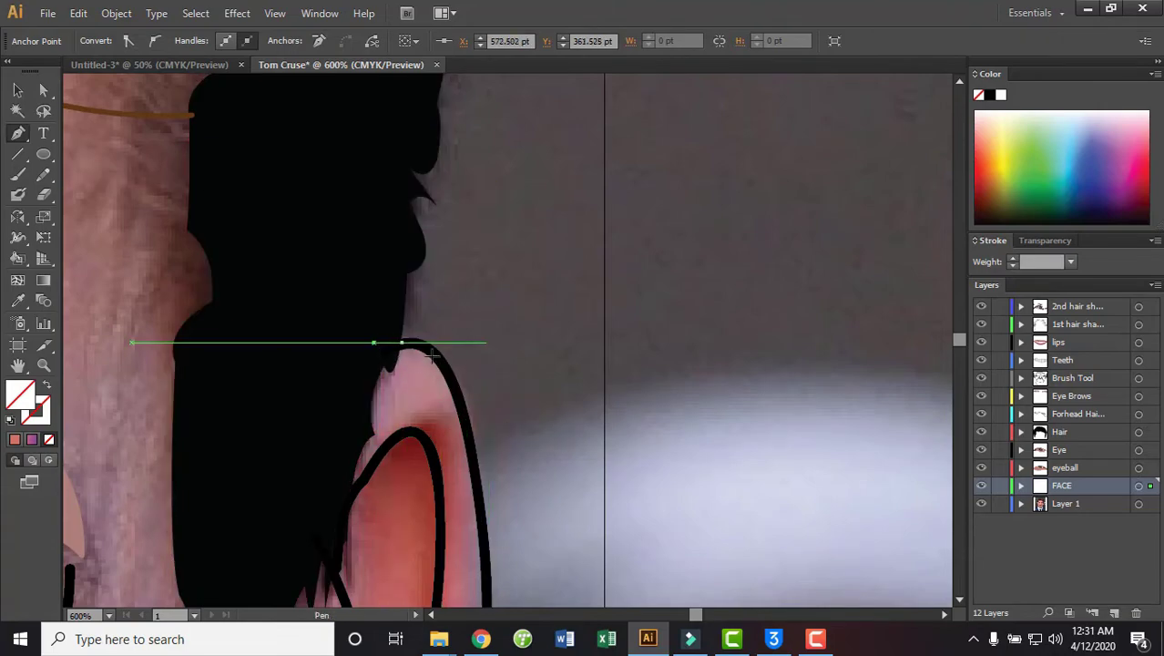
pyautogui.scroll(-2, 402, 344)
pyautogui.scroll(-1, 638, 410)
pyautogui.moveTo(402, 344)
pyautogui.mouseDown()
pyautogui.moveTo(669, 460)
pyautogui.moveTo(546, 384)
pyautogui.mouseUp()
# Continue the outline up the side of the hair and across the forehead hairline
pyautogui.click(520, 384)
pyautogui.moveTo(524, 344); pyautogui.dragTo(523, 289)
pyautogui.click(489, 235)
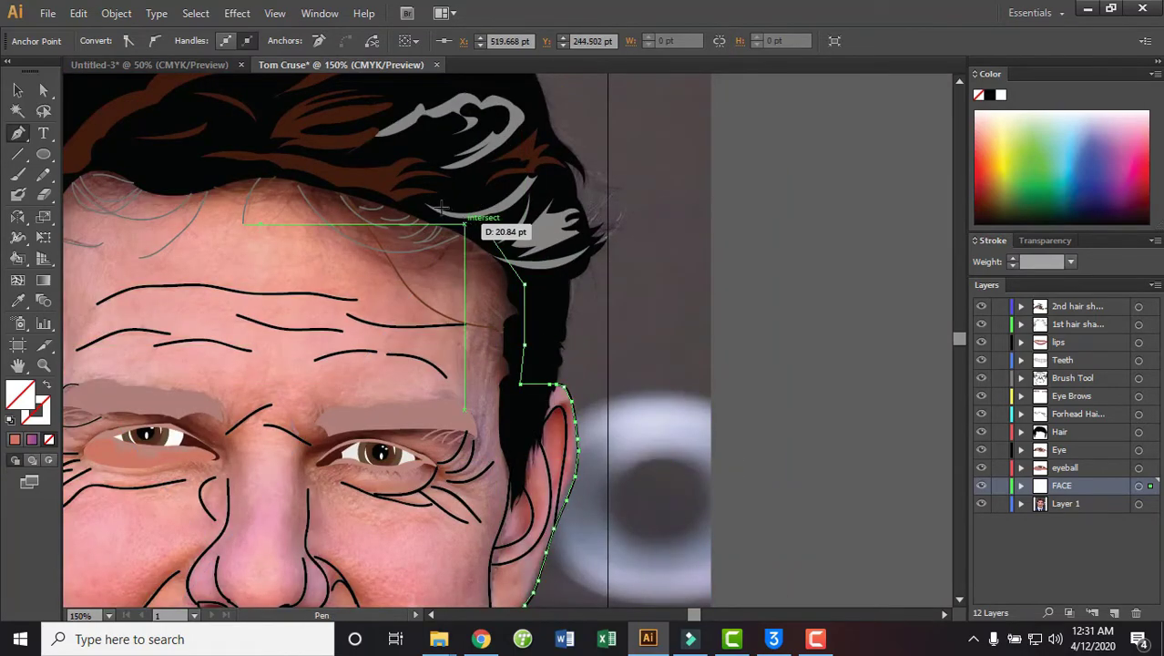
pyautogui.click(418, 202)
pyautogui.click(235, 165)
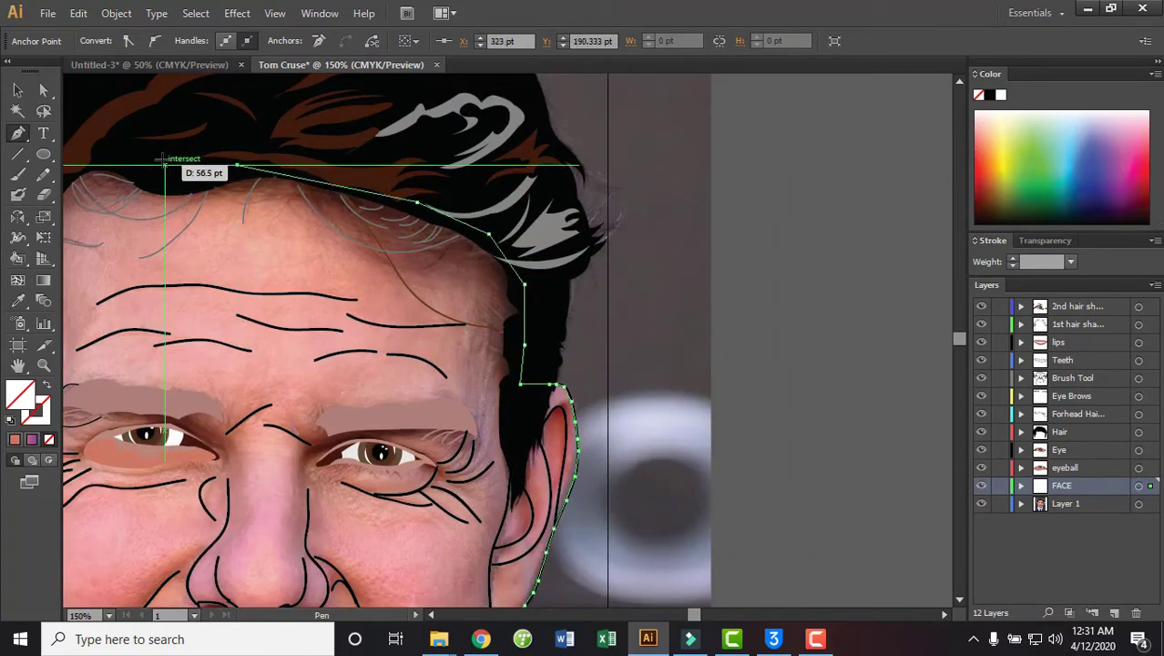
pyautogui.click(170, 161)
# Bring the outline down past the left temple to the left ear, then activate Layer 1
pyautogui.hscroll(-5, 364, 273)
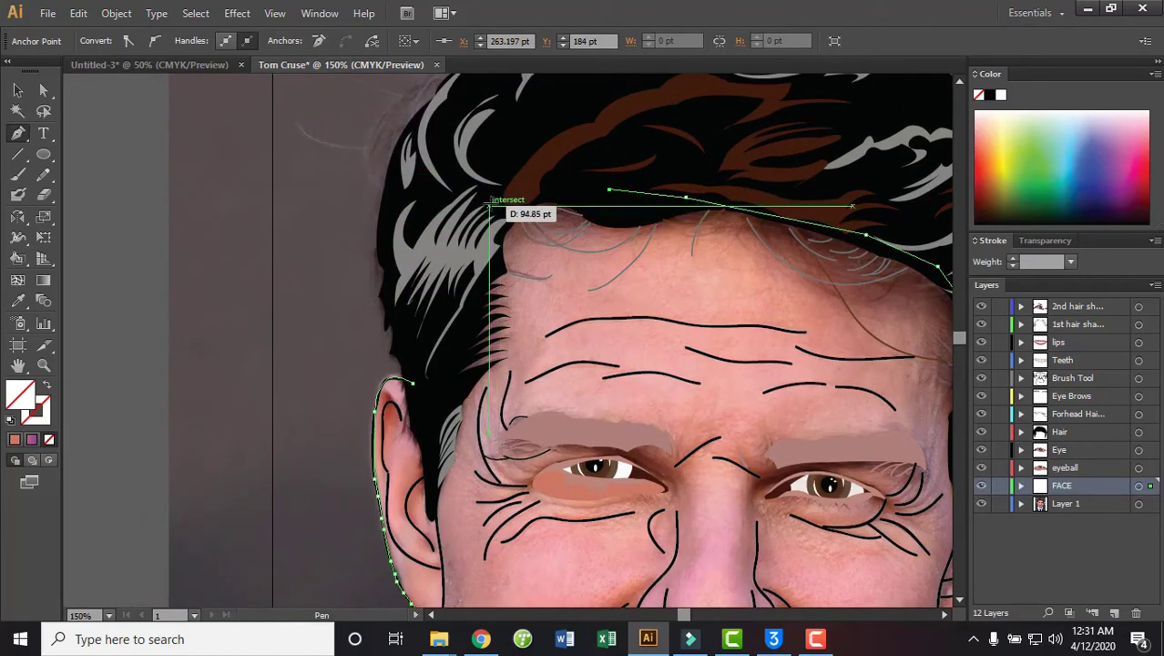
pyautogui.click(489, 202)
pyautogui.click(470, 320)
pyautogui.scroll(-3, 456, 319)
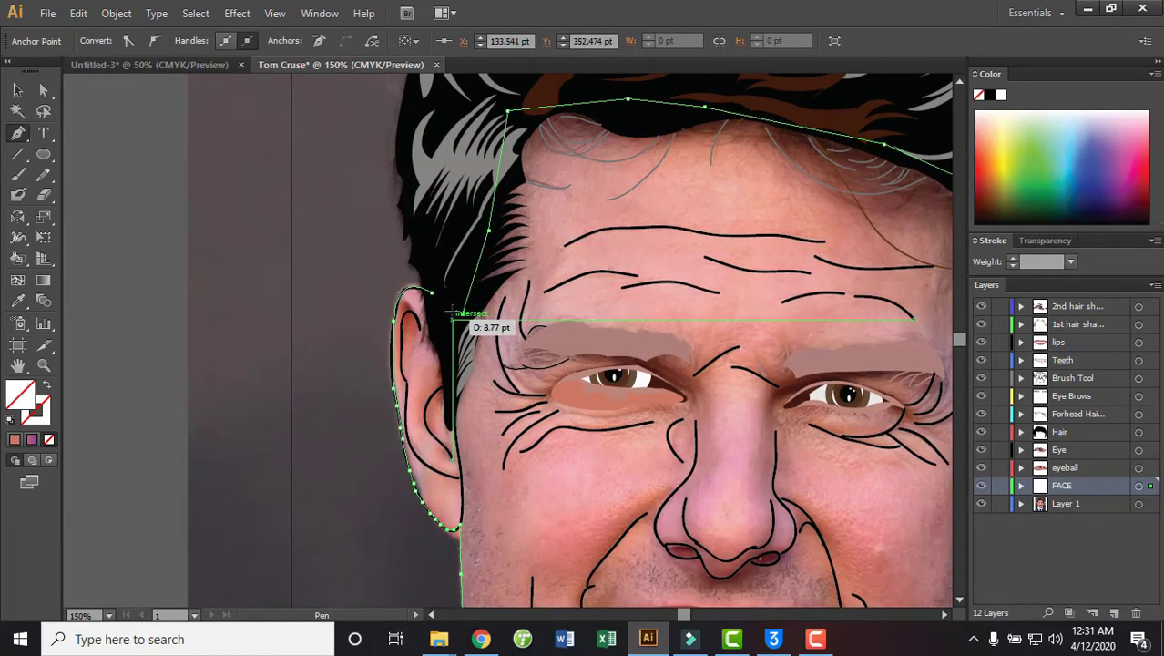
pyautogui.click(462, 313)
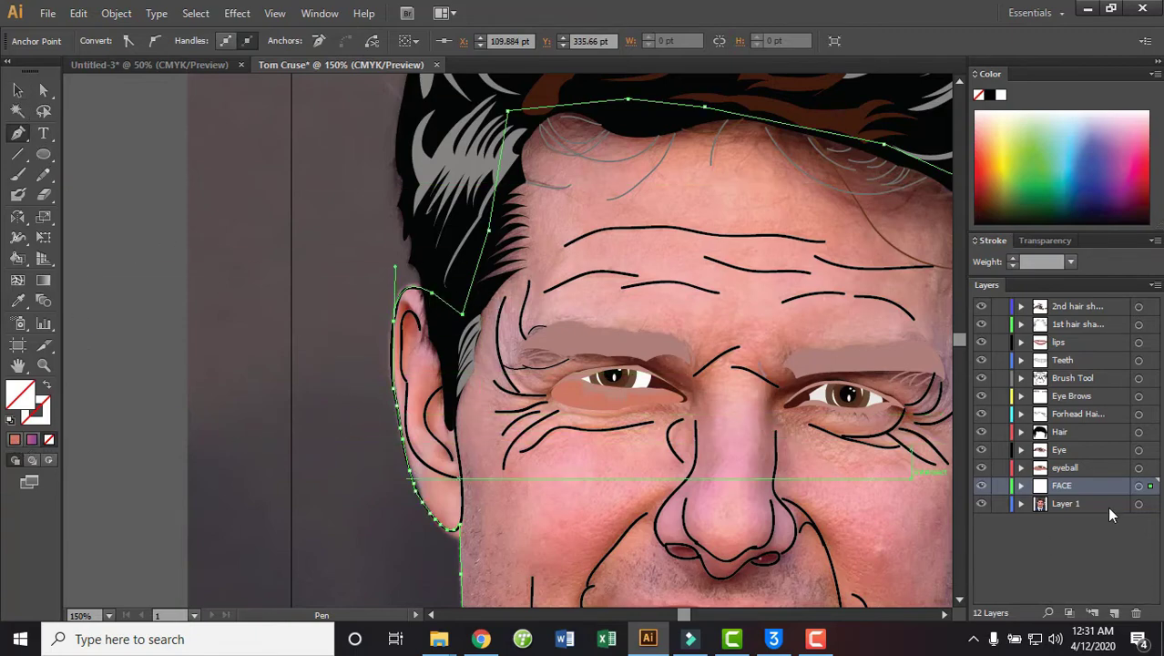
pyautogui.click(1138, 508)
pyautogui.click(42, 154)
# Sample the cheek's pink into a small ellipse and eyedropper it onto the face outline
pyautogui.moveTo(235, 302); pyautogui.dragTo(312, 422)
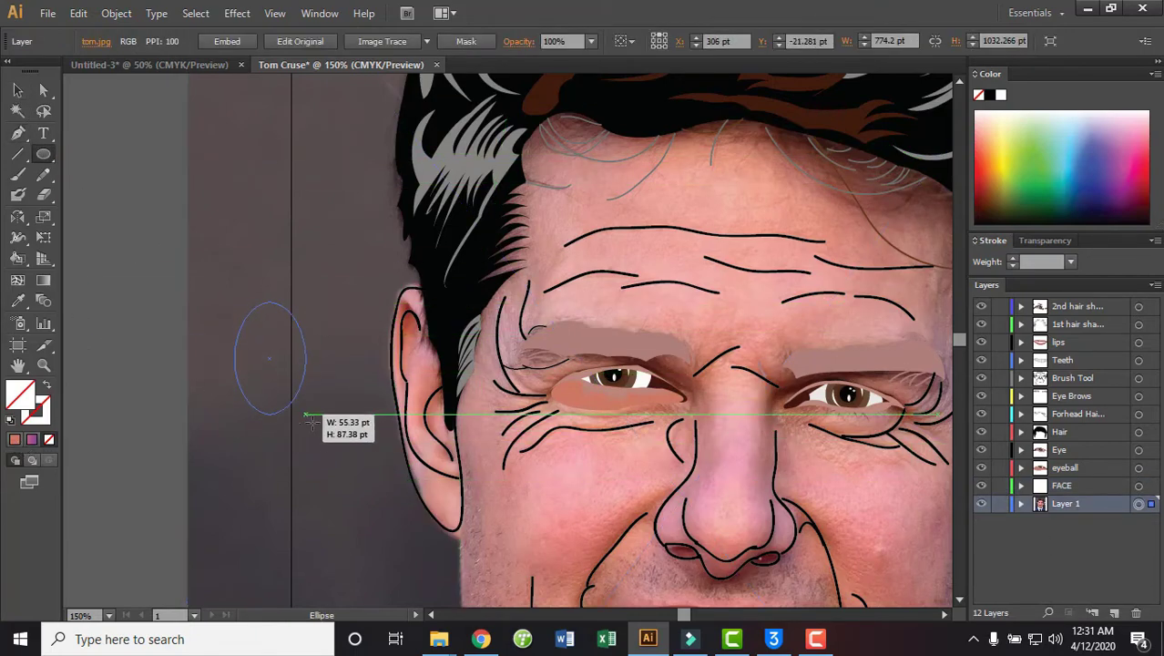
pyautogui.click(17, 300)
pyautogui.click(622, 473)
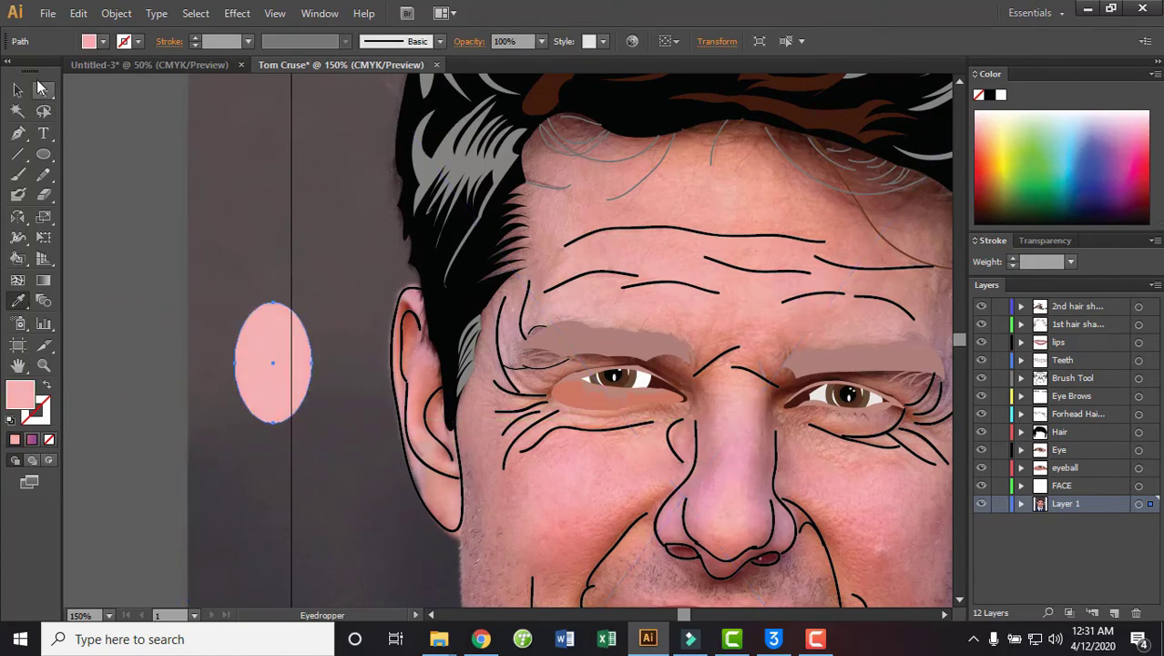
pyautogui.press('v')
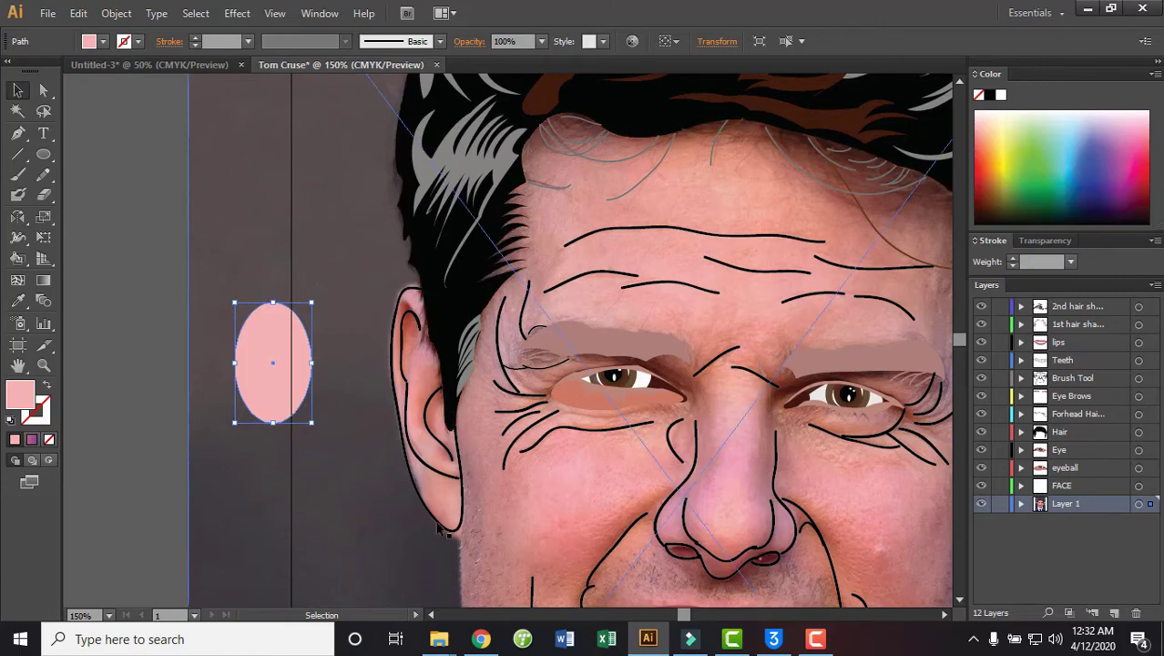
pyautogui.click(464, 300)
pyautogui.press('i')
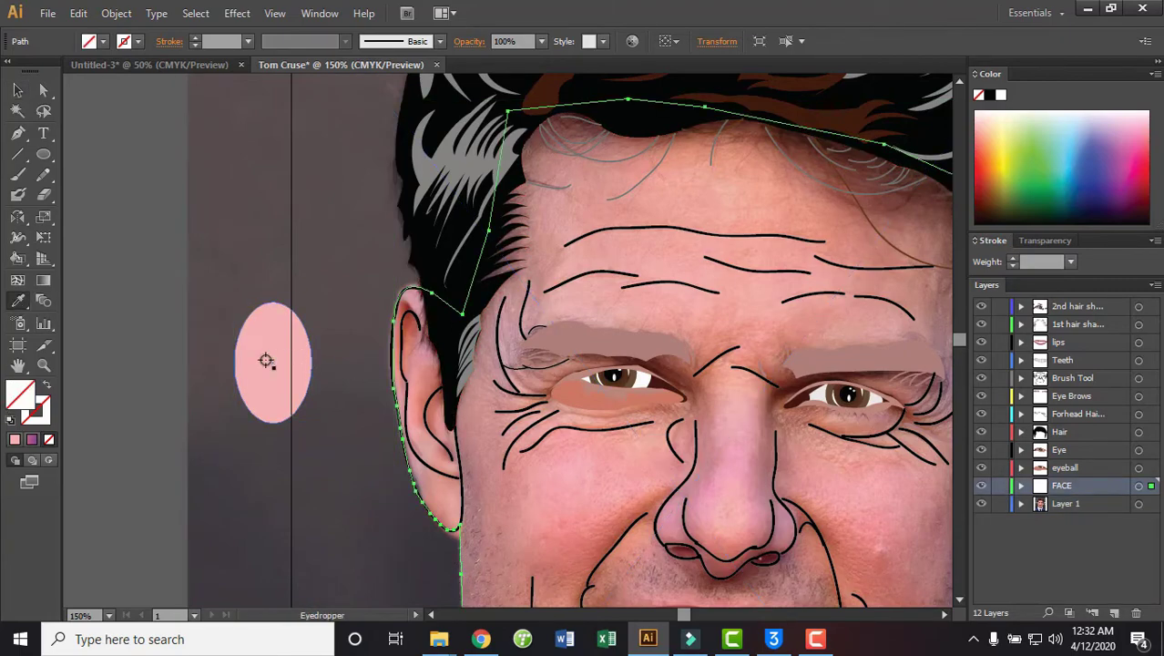
pyautogui.click(266, 363)
# Zoom out and delete the temporary pink sample ellipse
pyautogui.press('v')
pyautogui.hotkey('ctrl', '-')
pyautogui.hotkey('ctrl', '-')
pyautogui.hotkey('ctrl', '-')
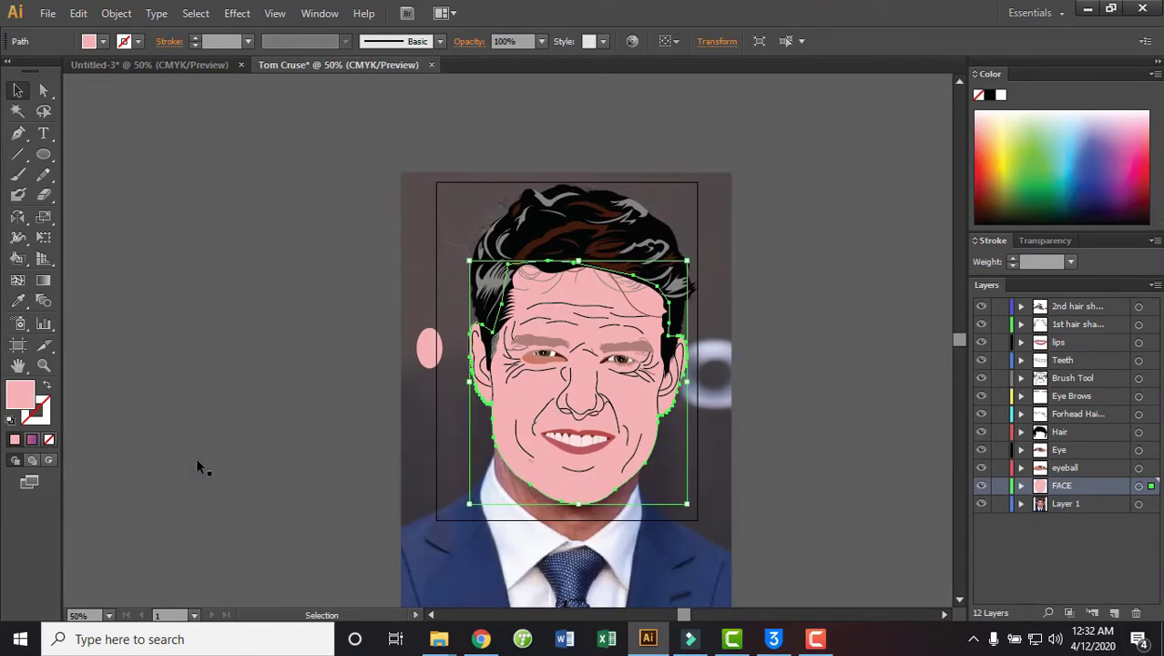
pyautogui.click(429, 347)
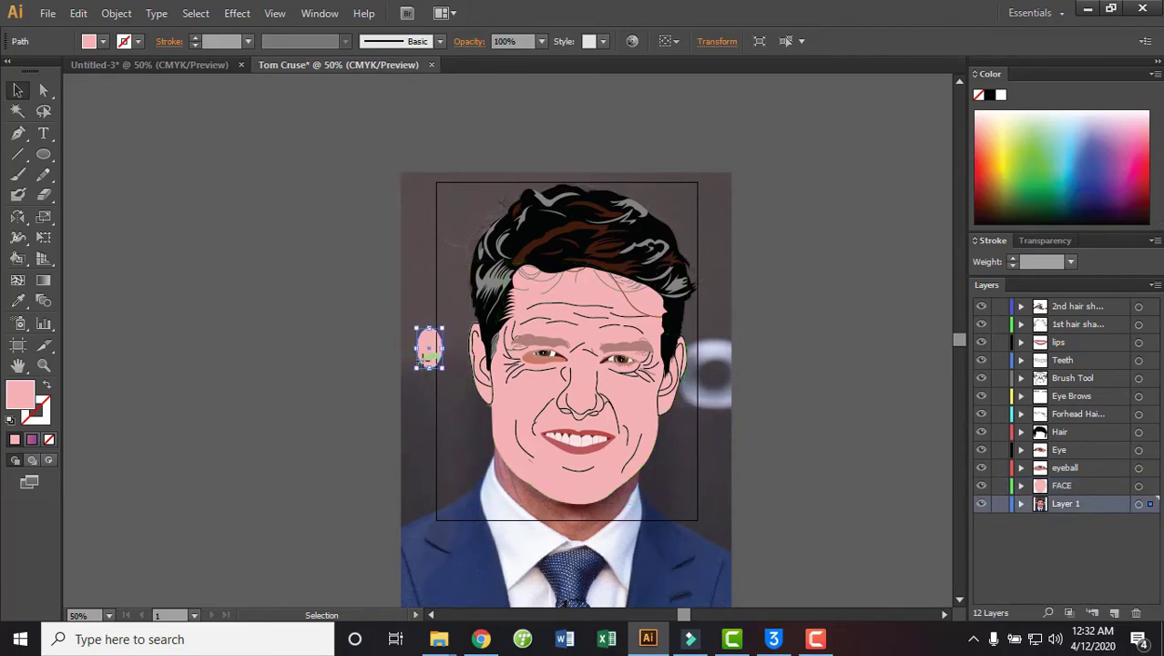
pyautogui.press('Delete')
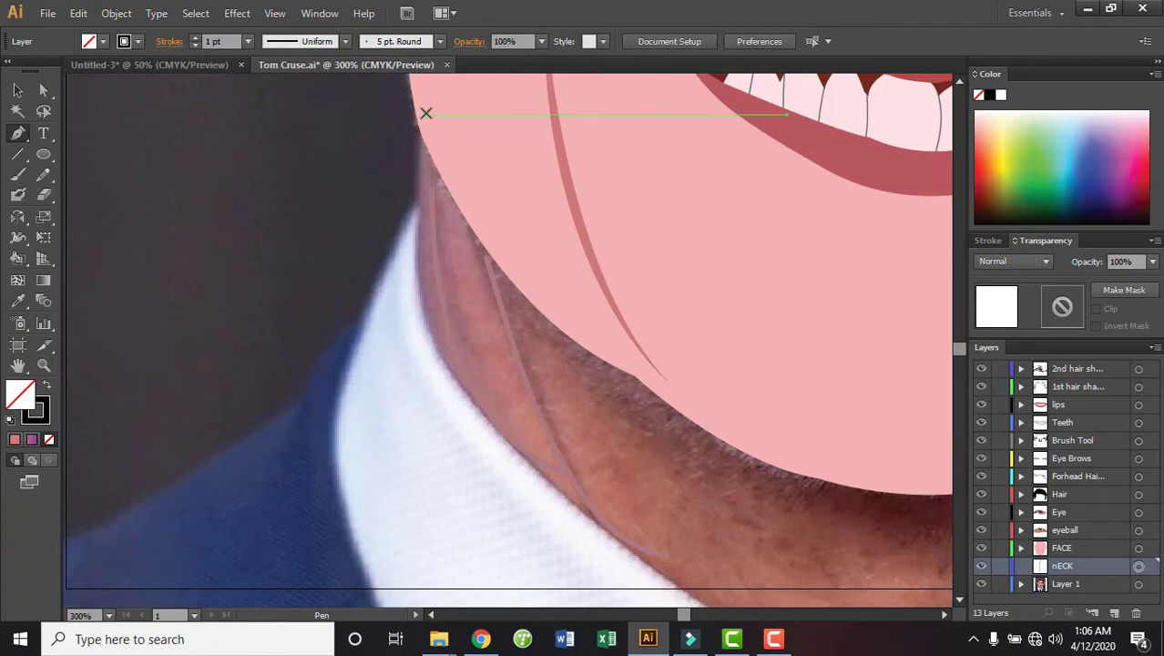
# Start the neck path at the jaw and trace down the left side and along the collar
pyautogui.click(426, 113)
pyautogui.click(426, 319)
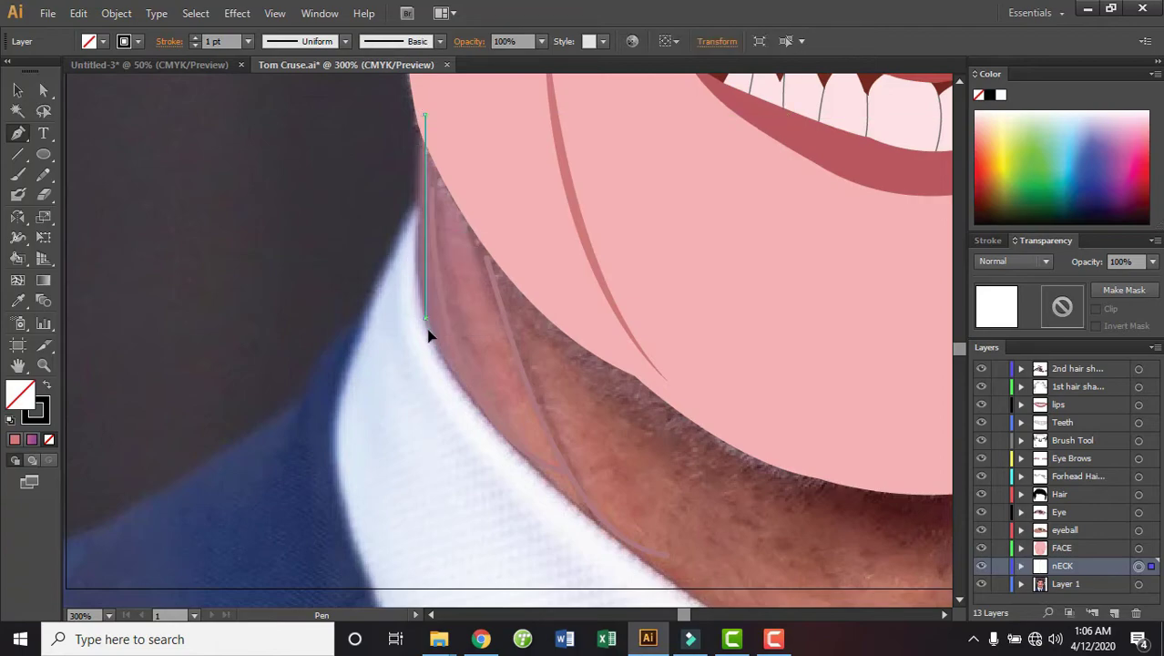
pyautogui.click(441, 419)
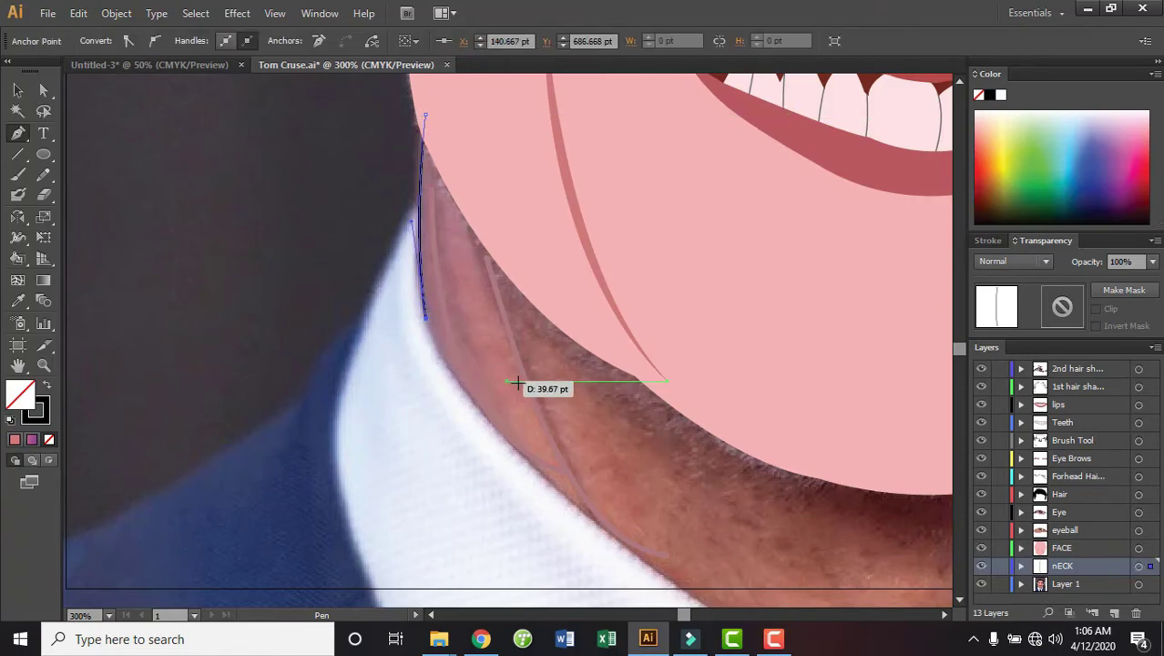
pyautogui.moveTo(547, 432); pyautogui.dragTo(406, 204)
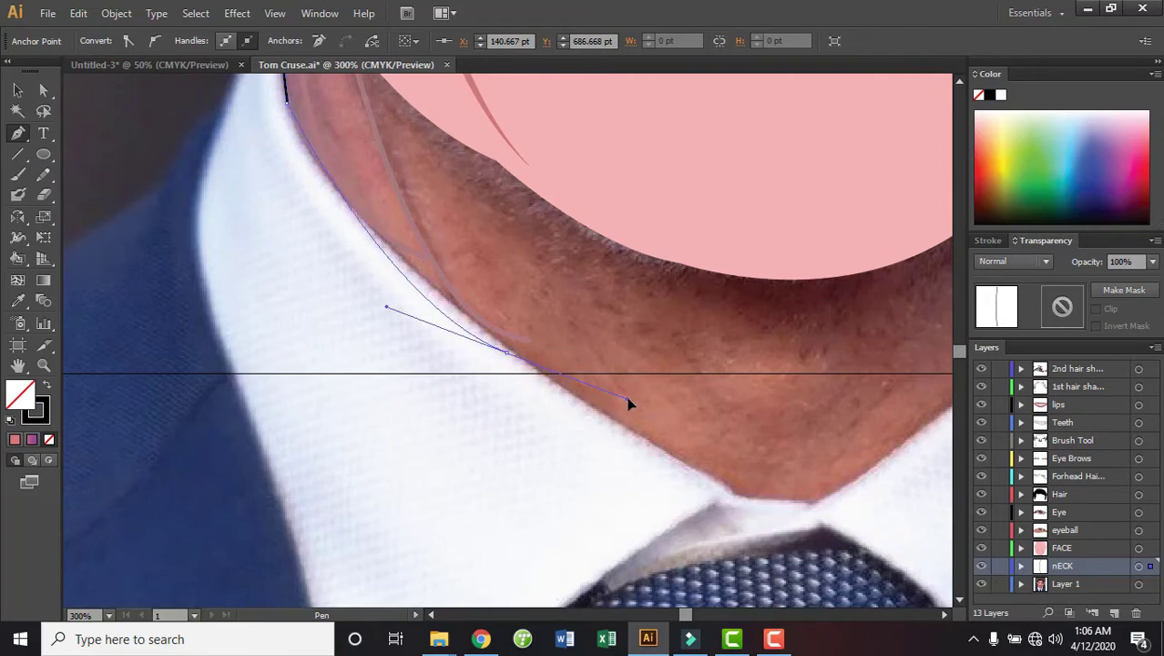
pyautogui.moveTo(628, 403)
pyautogui.mouseDown()
pyautogui.moveTo(679, 490)
pyautogui.moveTo(691, 476)
pyautogui.moveTo(665, 472)
pyautogui.moveTo(701, 475)
pyautogui.moveTo(654, 441)
pyautogui.mouseUp()
pyautogui.moveTo(507, 351); pyautogui.dragTo(407, 267)
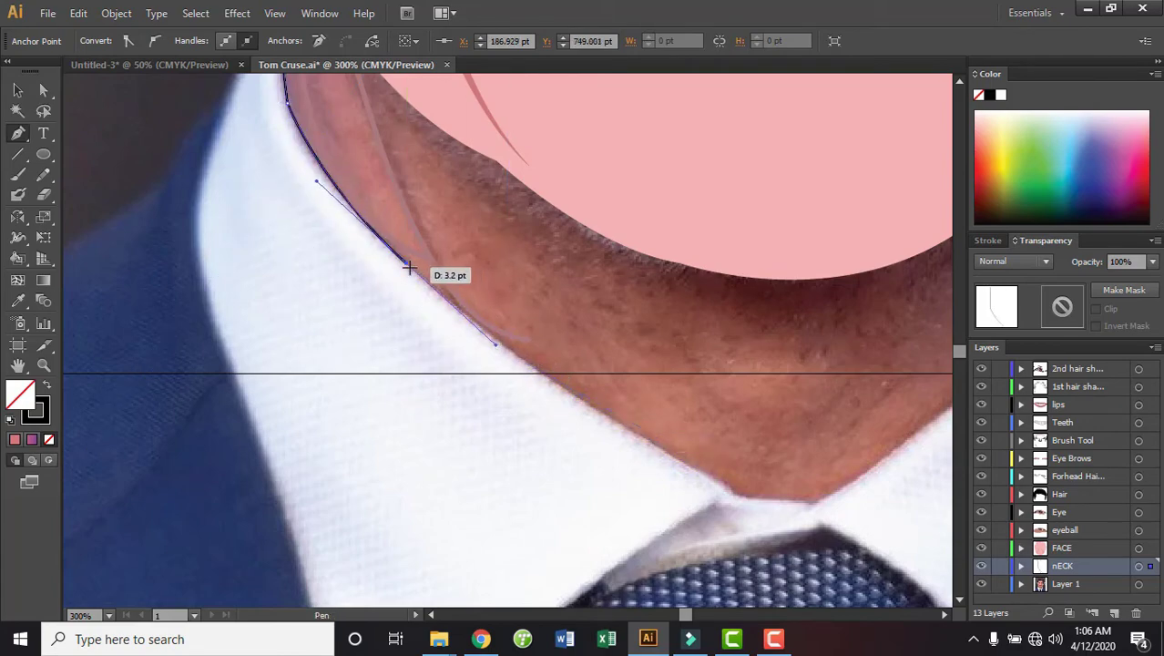
pyautogui.moveTo(646, 438); pyautogui.dragTo(715, 474)
pyautogui.click(646, 434)
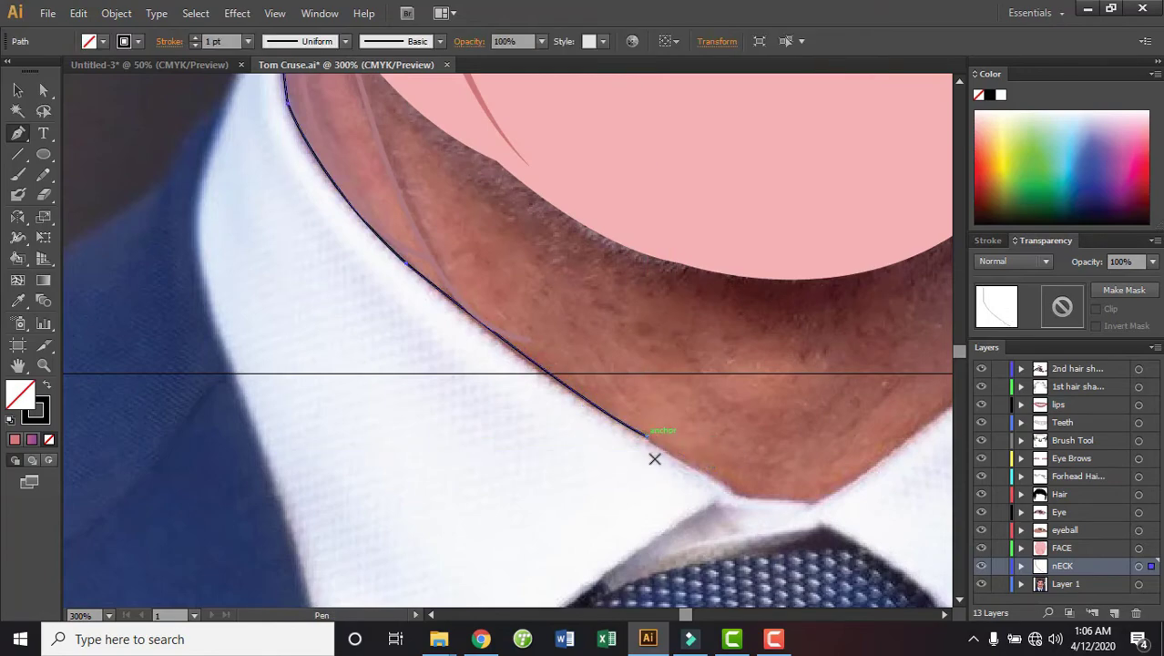
# Make a sharp corner at the collar's centre and curve up the right collar edge
pyautogui.moveTo(656, 486); pyautogui.dragTo(401, 319)
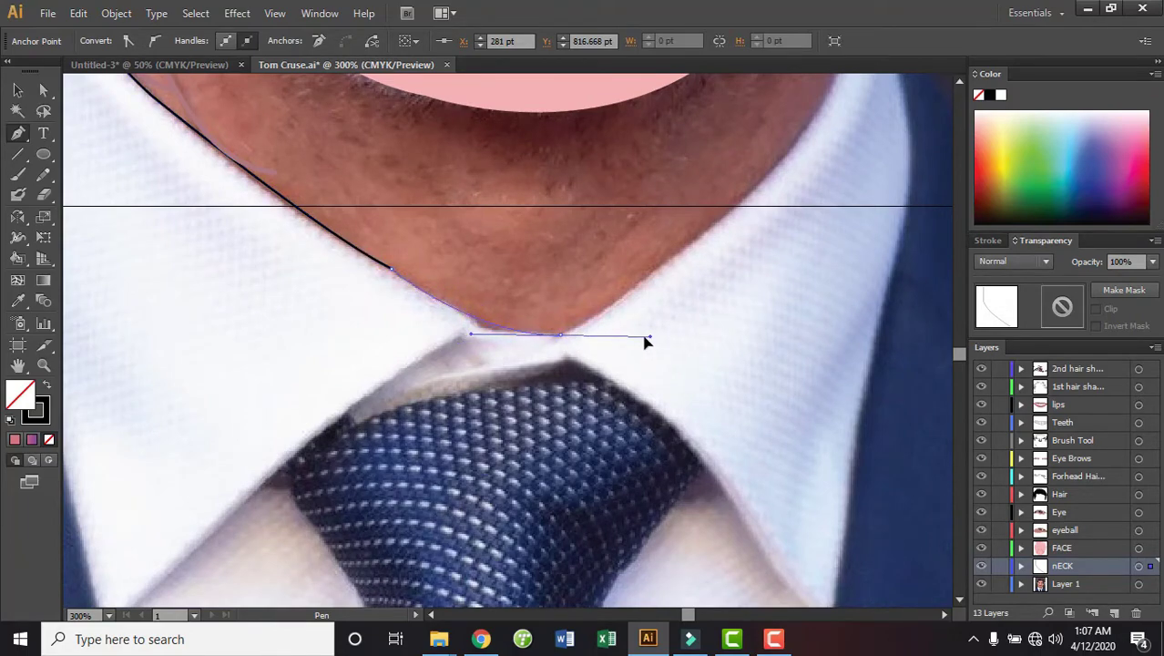
pyautogui.moveTo(646, 340); pyautogui.dragTo(598, 333)
pyautogui.click(560, 335)
pyautogui.moveTo(623, 259); pyautogui.dragTo(434, 382)
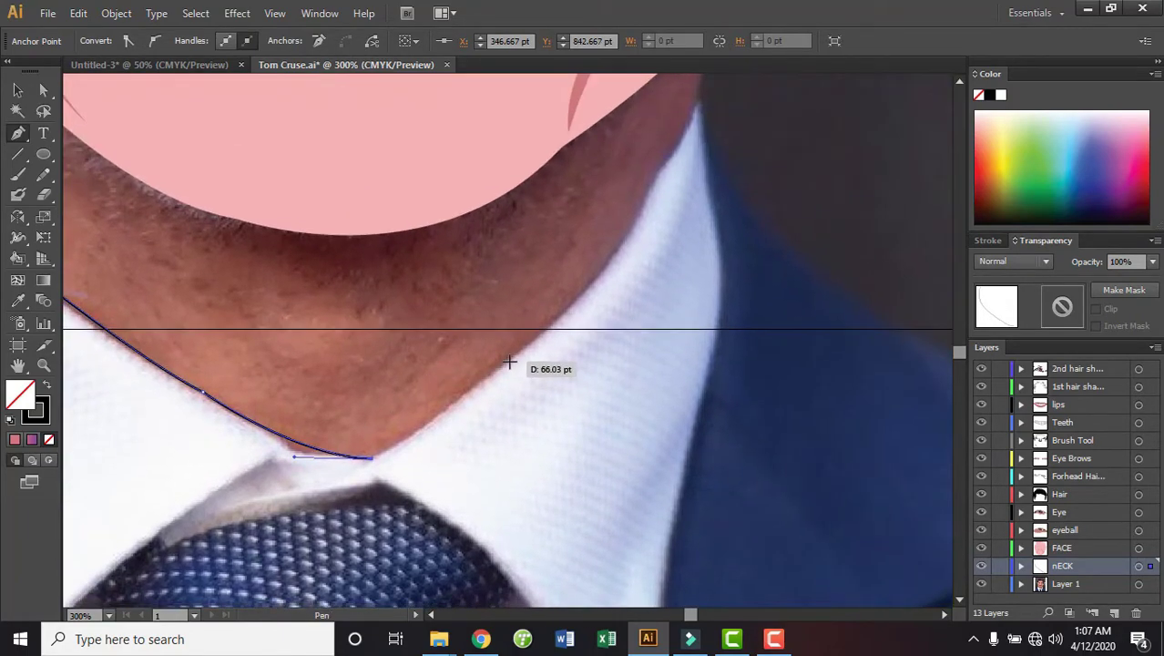
pyautogui.moveTo(510, 363); pyautogui.dragTo(544, 327)
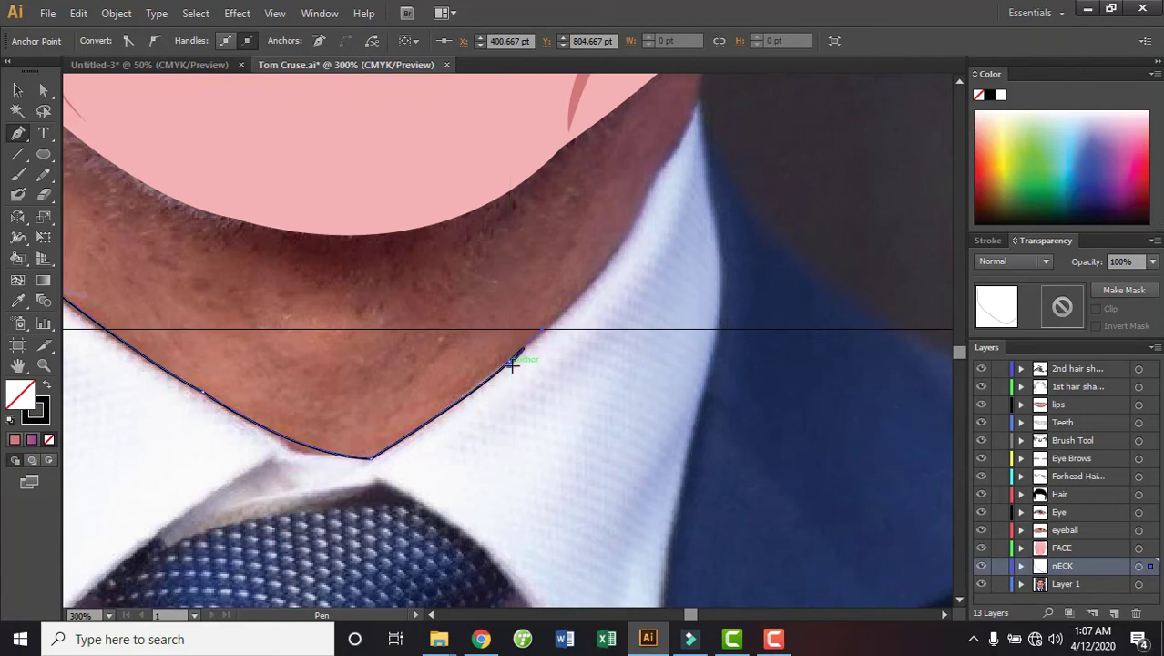
pyautogui.scroll(3, 510, 364)
pyautogui.moveTo(565, 387)
pyautogui.mouseDown()
pyautogui.moveTo(570, 356)
pyautogui.moveTo(570, 367)
pyautogui.mouseUp()
pyautogui.scroll(3, 588, 362)
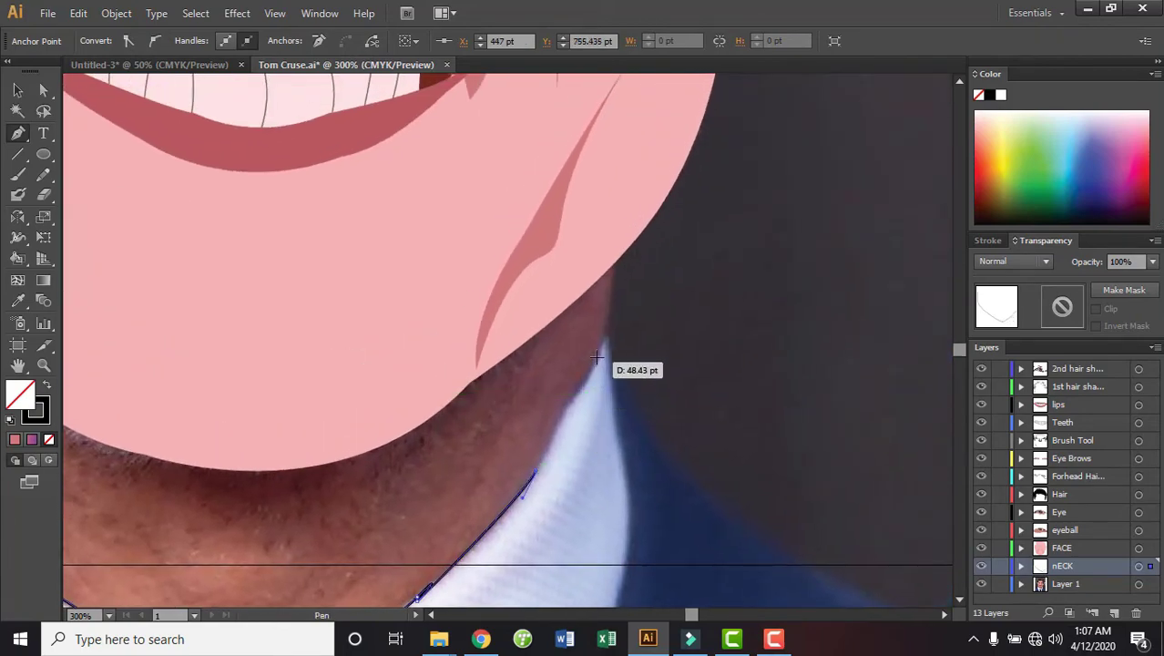
# Run the neck outline up to the jaw and along the chin, closing it at the start point
pyautogui.click(604, 339)
pyautogui.moveTo(614, 315); pyautogui.dragTo(614, 344)
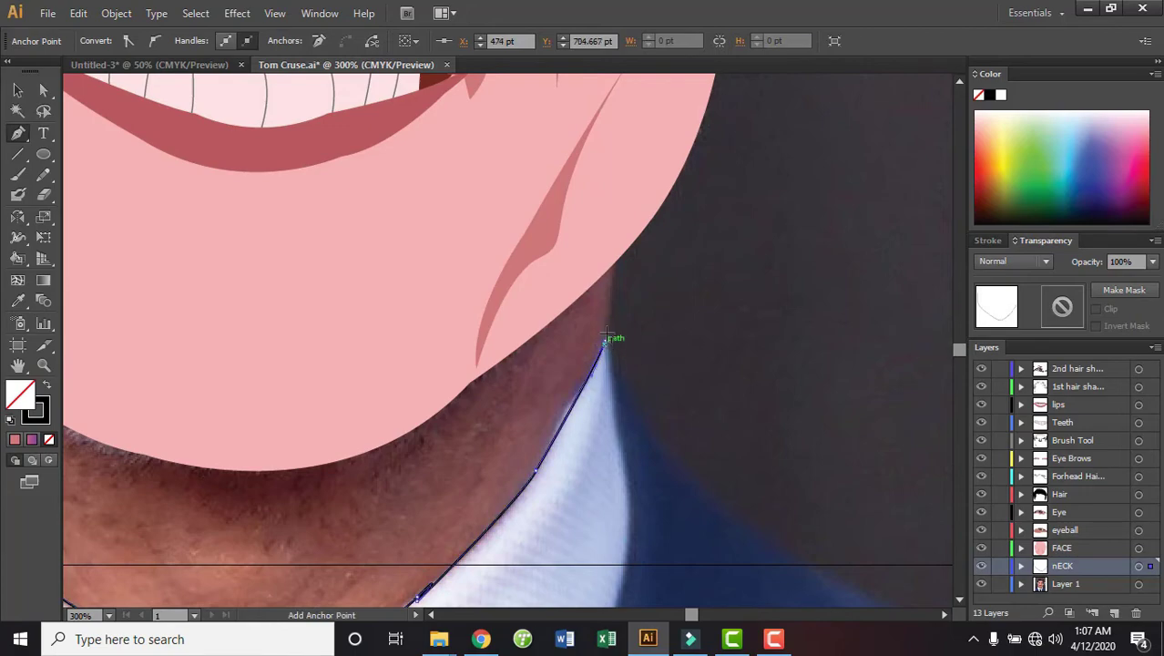
pyautogui.moveTo(603, 268)
pyautogui.mouseDown()
pyautogui.moveTo(603, 237)
pyautogui.moveTo(610, 247)
pyautogui.mouseUp()
pyautogui.moveTo(492, 288); pyautogui.dragTo(735, 171)
pyautogui.moveTo(509, 260); pyautogui.dragTo(261, 194)
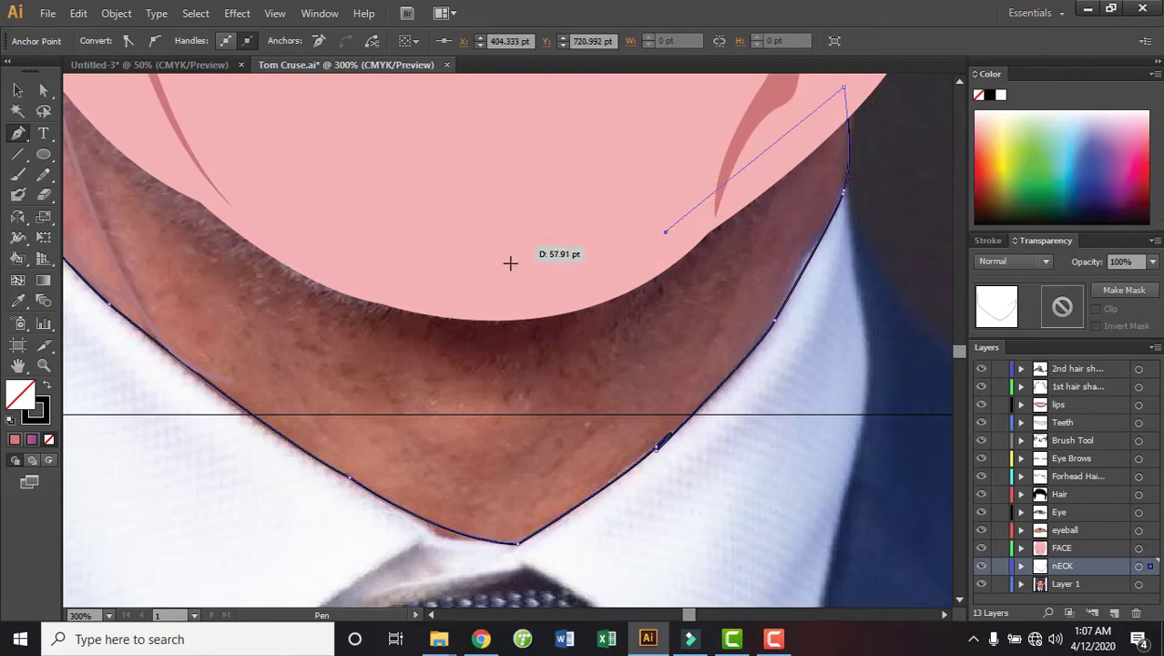
pyautogui.moveTo(121, 105); pyautogui.dragTo(545, 339)
pyautogui.click(410, 170)
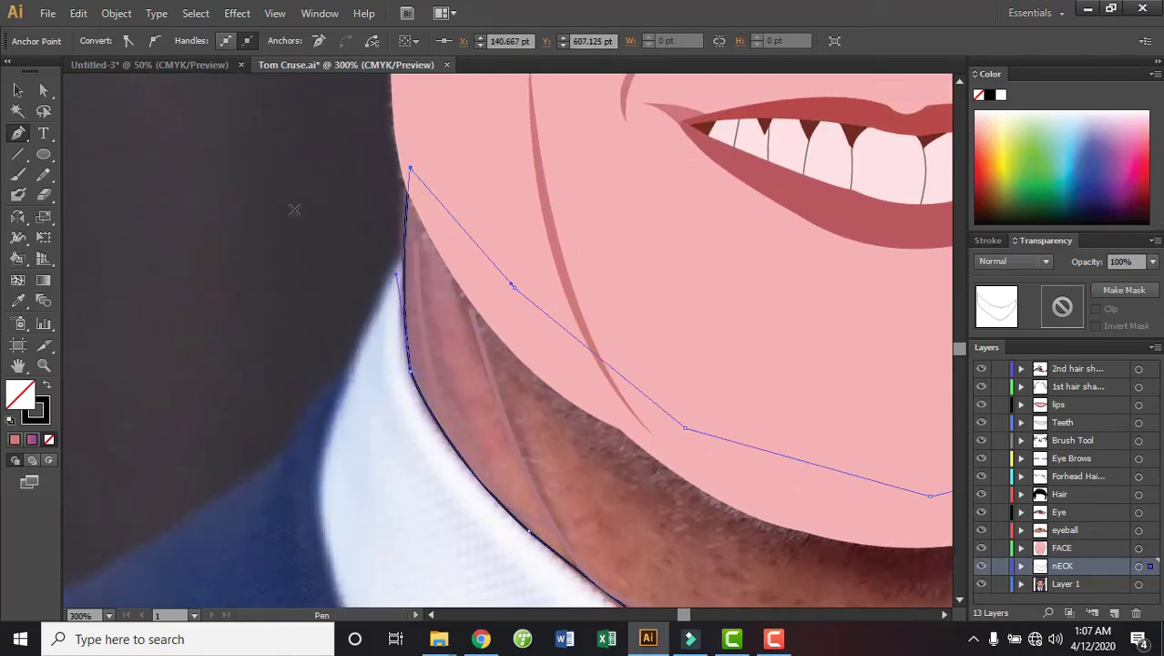
pyautogui.click(17, 91)
# Fill the neck with the face pink, then change it to a deeper salmon pink
pyautogui.hotkey('ctrl', '-')
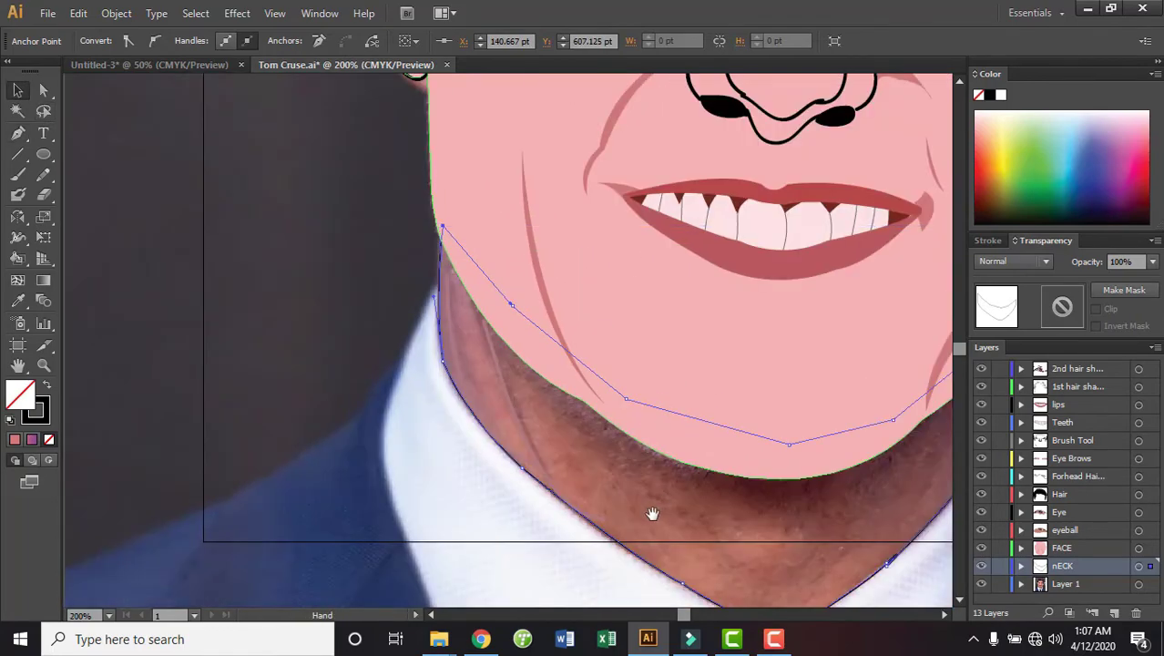
pyautogui.moveTo(652, 512); pyautogui.dragTo(623, 441)
pyautogui.press('v')
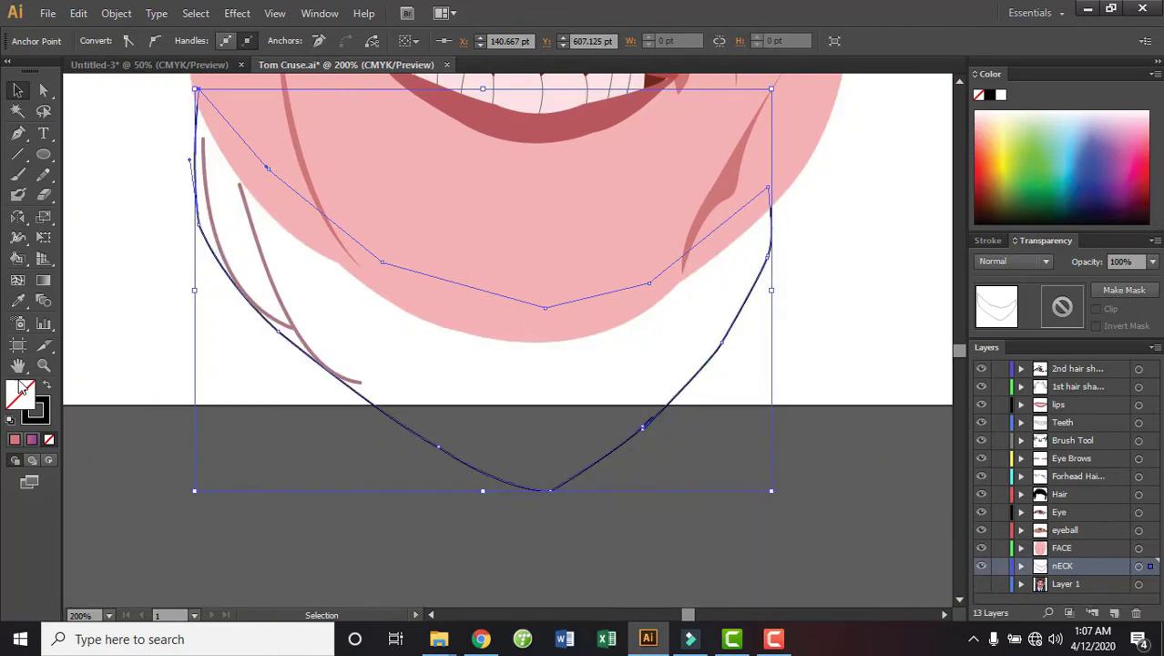
pyautogui.click(18, 301)
pyautogui.click(558, 229)
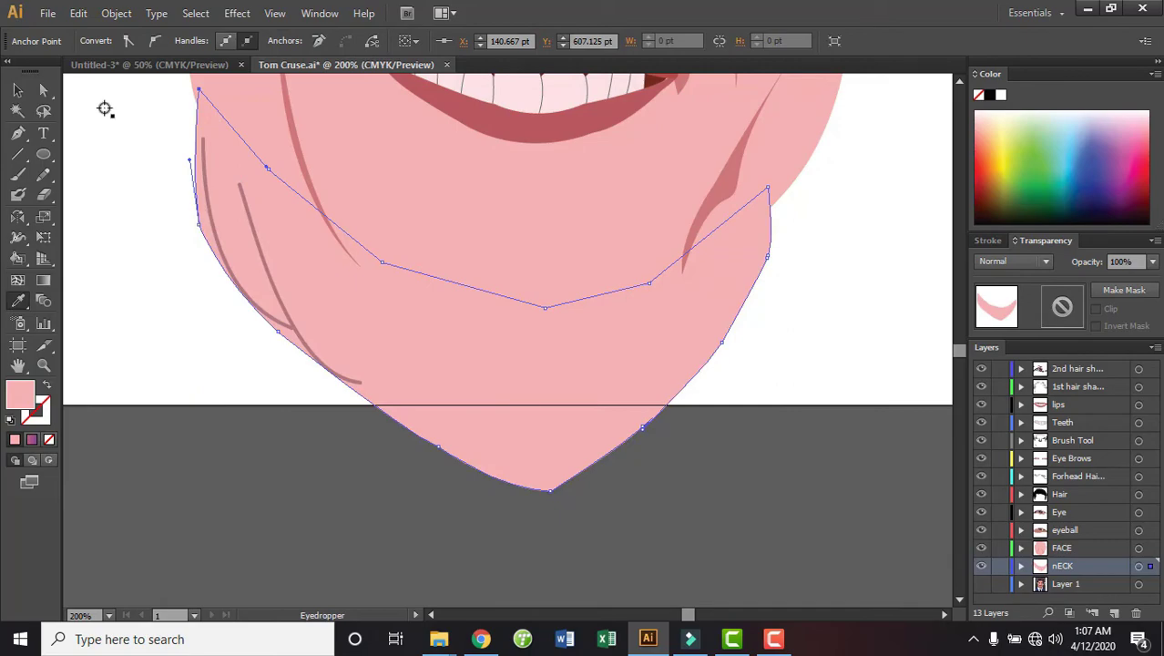
pyautogui.doubleClick(20, 393)
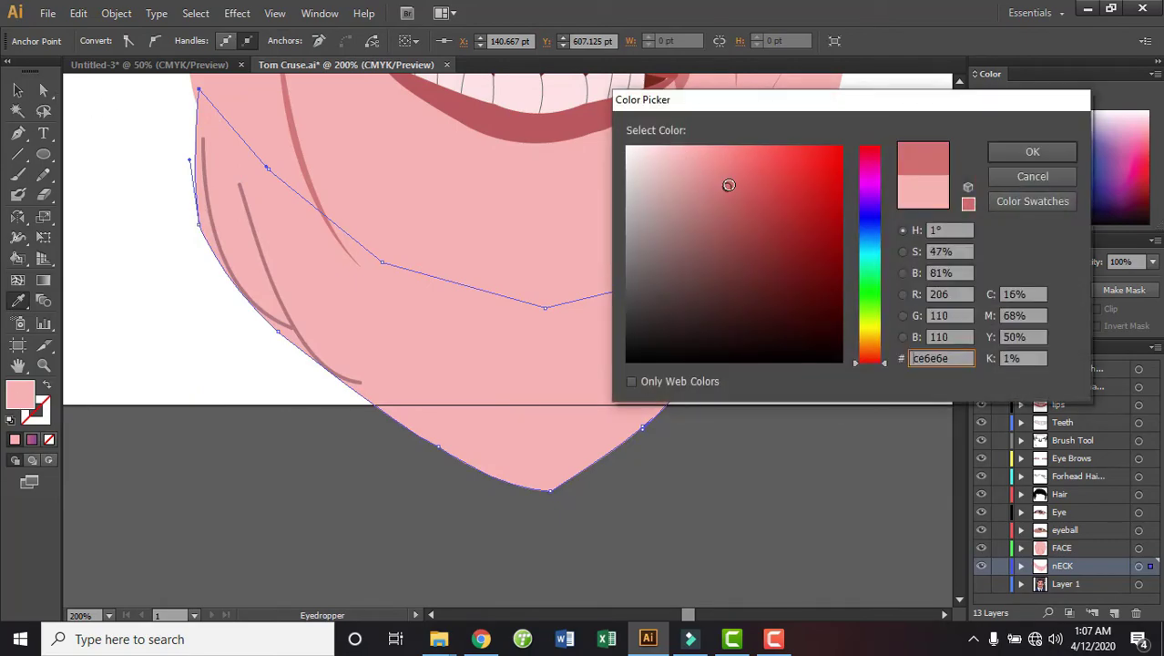
pyautogui.moveTo(682, 155); pyautogui.dragTo(734, 156)
pyautogui.click(1032, 151)
pyautogui.click(854, 286)
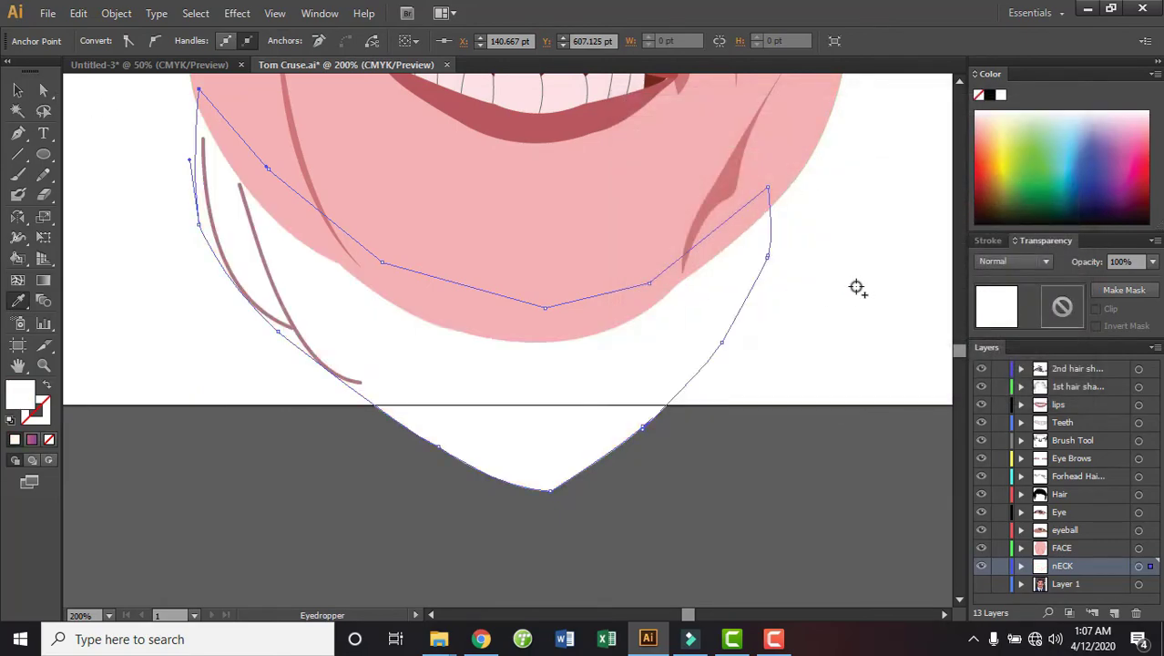
pyautogui.hotkey('ctrl', 'z')
# Erase the neck's pointed lower tip so its bottom edge is flat
pyautogui.click(18, 91)
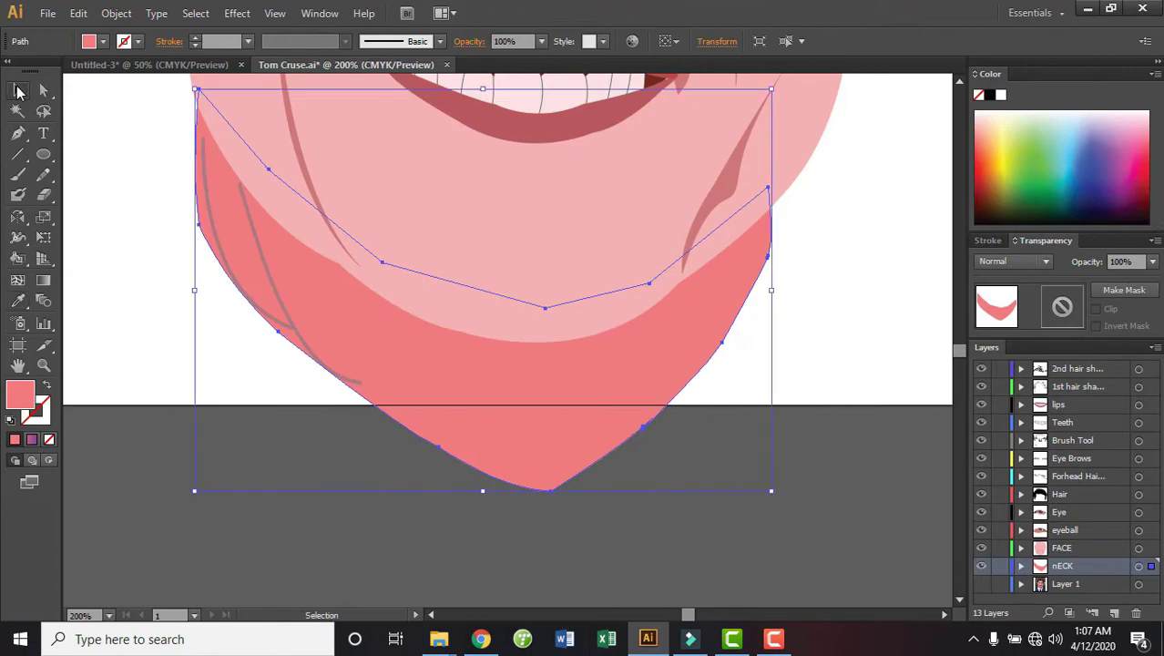
pyautogui.click(135, 474)
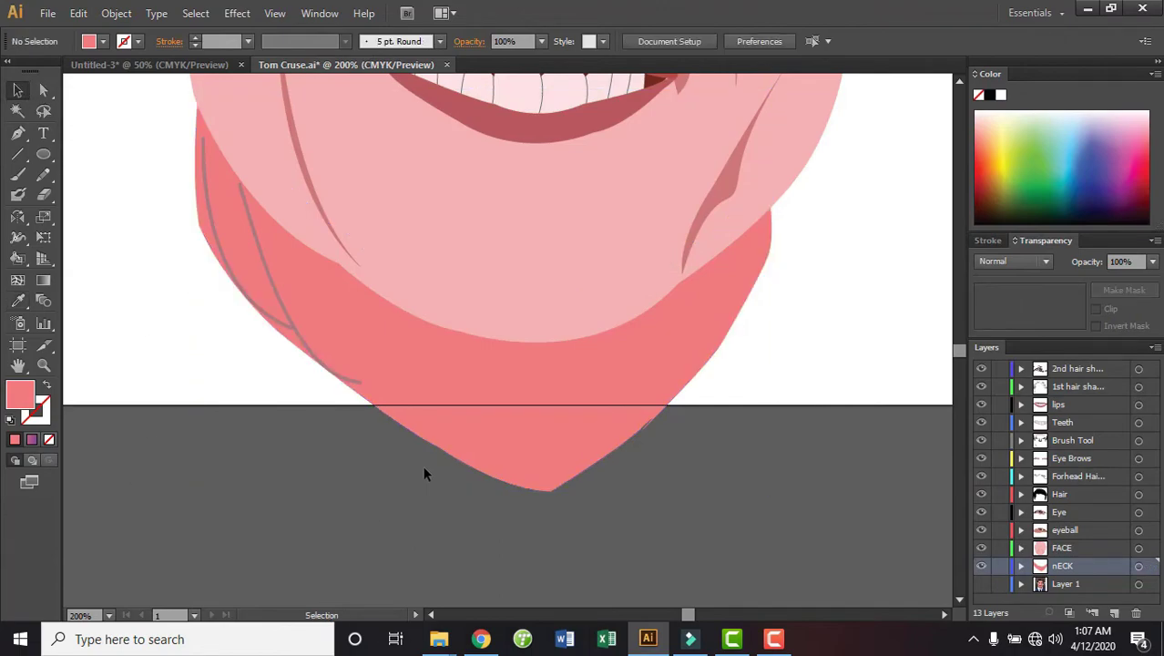
pyautogui.click(339, 334)
pyautogui.click(43, 195)
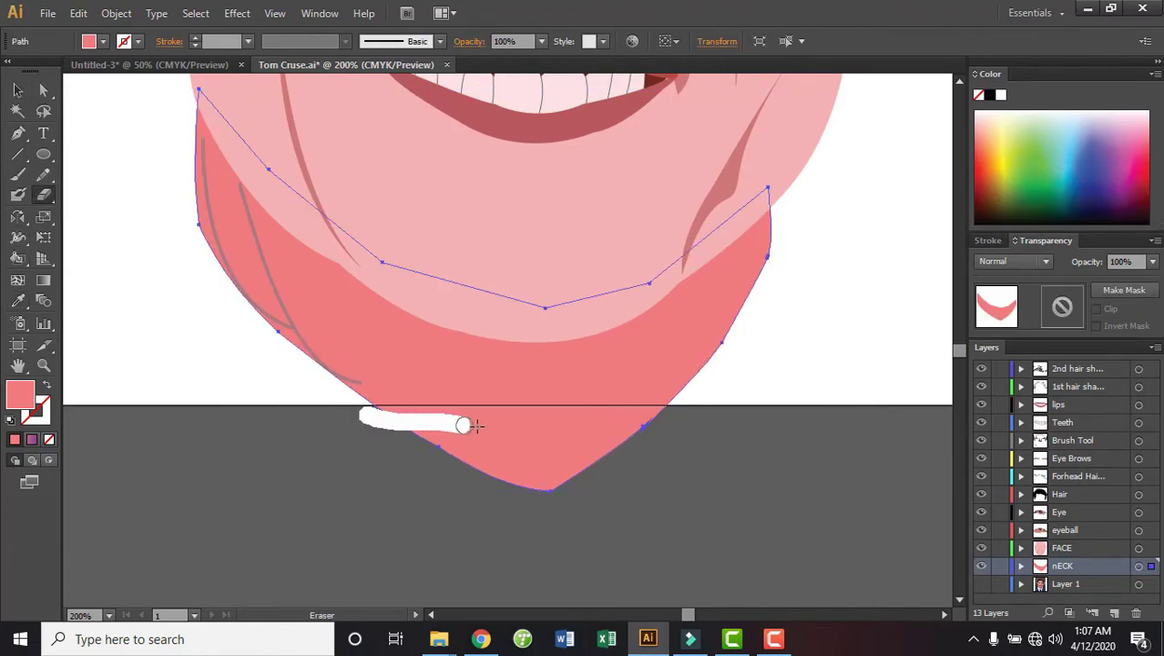
pyautogui.moveTo(368, 420); pyautogui.dragTo(743, 428)
pyautogui.moveTo(652, 443)
pyautogui.mouseDown()
pyautogui.moveTo(403, 437)
pyautogui.moveTo(605, 481)
pyautogui.mouseUp()
pyautogui.moveTo(690, 420); pyautogui.dragTo(375, 420)
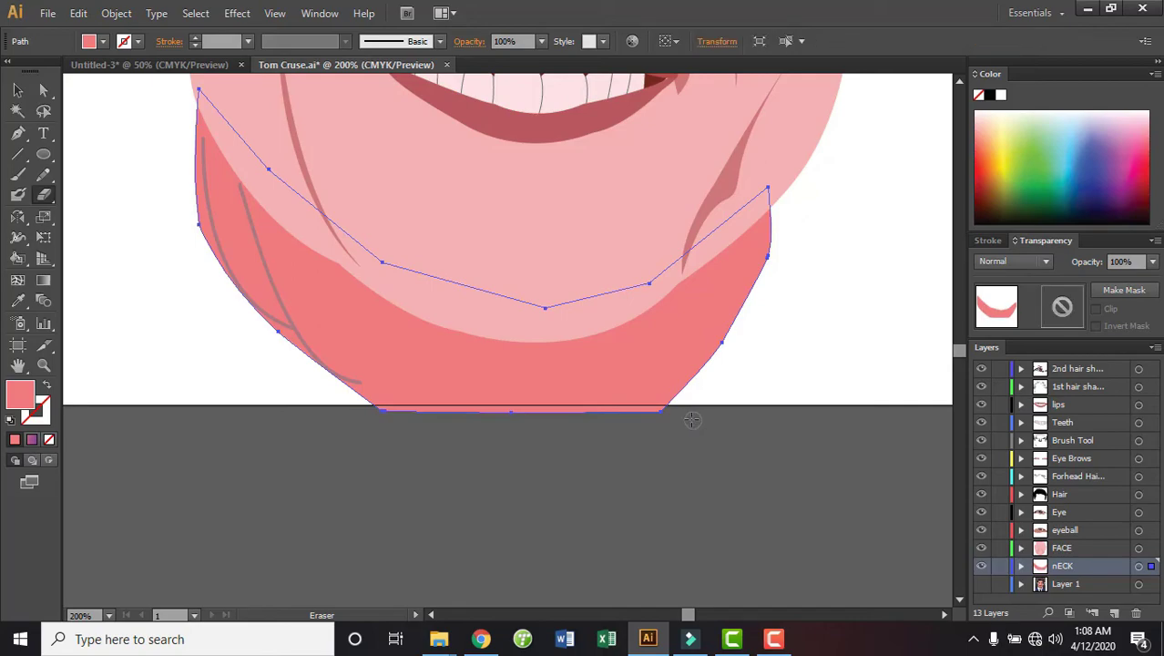
pyautogui.moveTo(694, 418); pyautogui.dragTo(350, 418)
pyautogui.press('ctrl')
# Briefly compare against the reference photo, then zoom in and select the neck shape
pyautogui.hotkey('ctrl', '-')
pyautogui.hotkey('ctrl', '-')
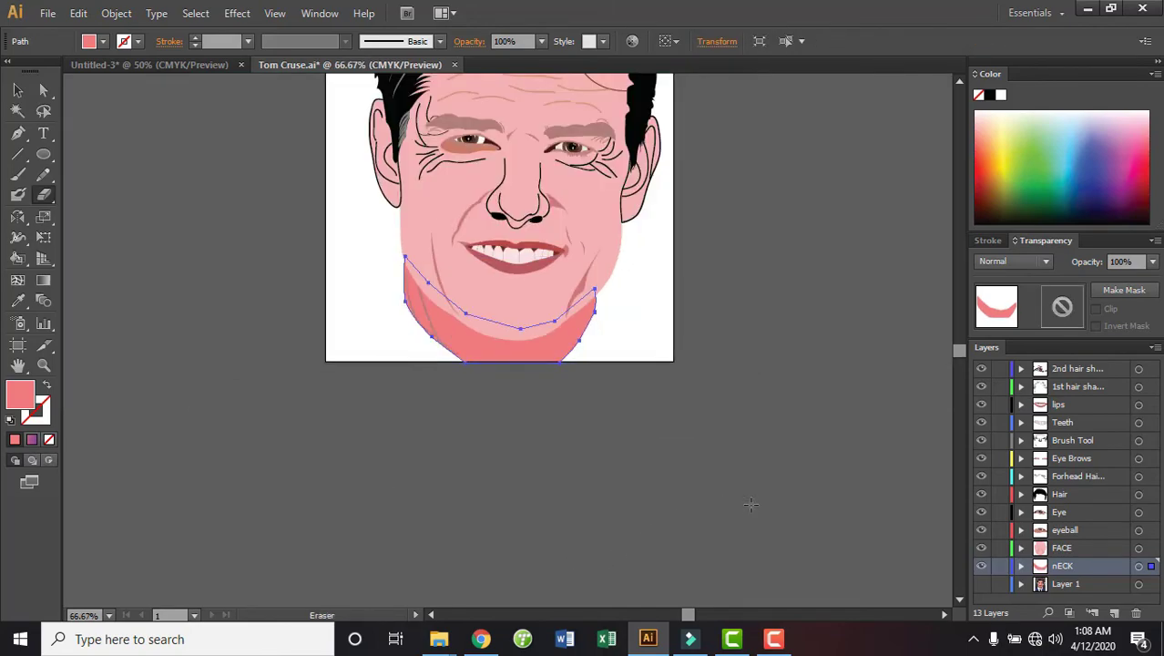
pyautogui.hotkey('ctrl', '-')
pyautogui.click(981, 584)
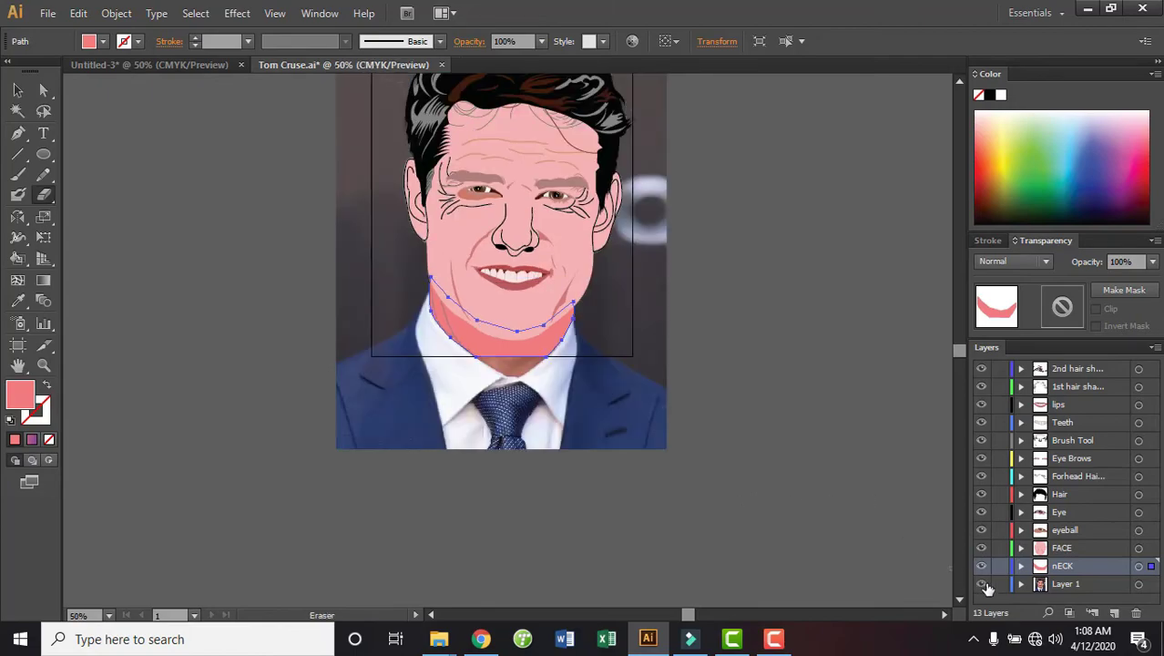
pyautogui.click(981, 584)
pyautogui.click(20, 90)
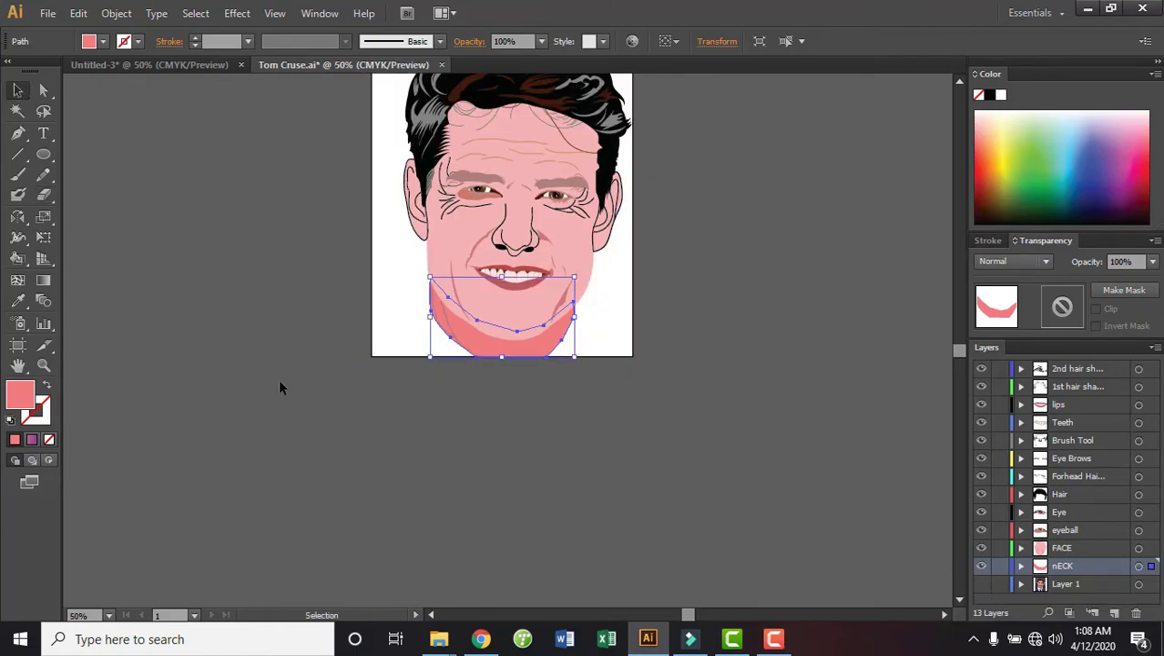
pyautogui.click(326, 510)
pyautogui.hotkey('ctrl', '+')
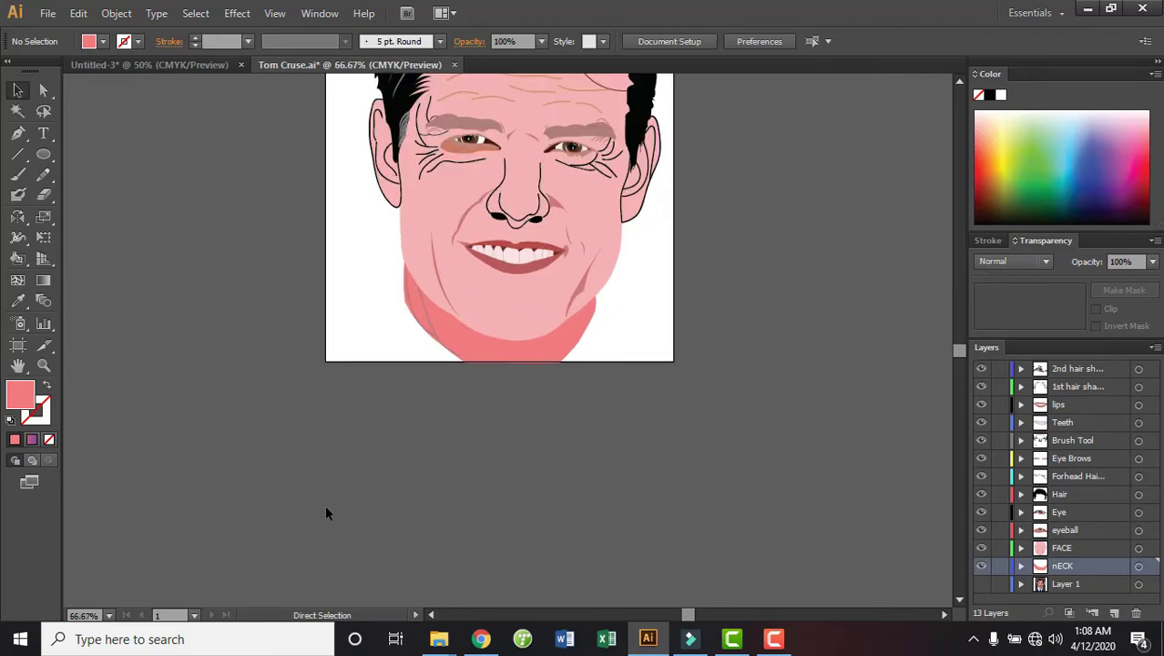
pyautogui.hotkey('ctrl', '+')
pyautogui.hotkey('ctrl', '+')
pyautogui.click(505, 355)
# Change the neck fill to a lighter pink, ef9c9c, in the Color Picker
pyautogui.doubleClick(21, 393)
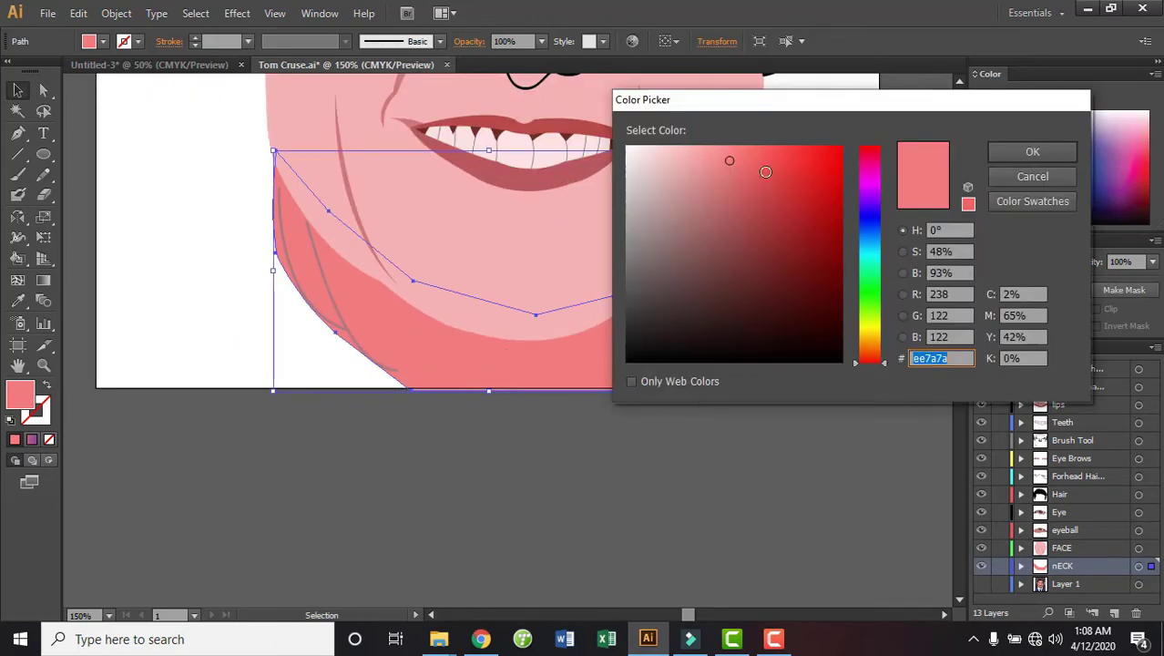
pyautogui.moveTo(728, 161); pyautogui.dragTo(694, 159)
pyautogui.click(1038, 155)
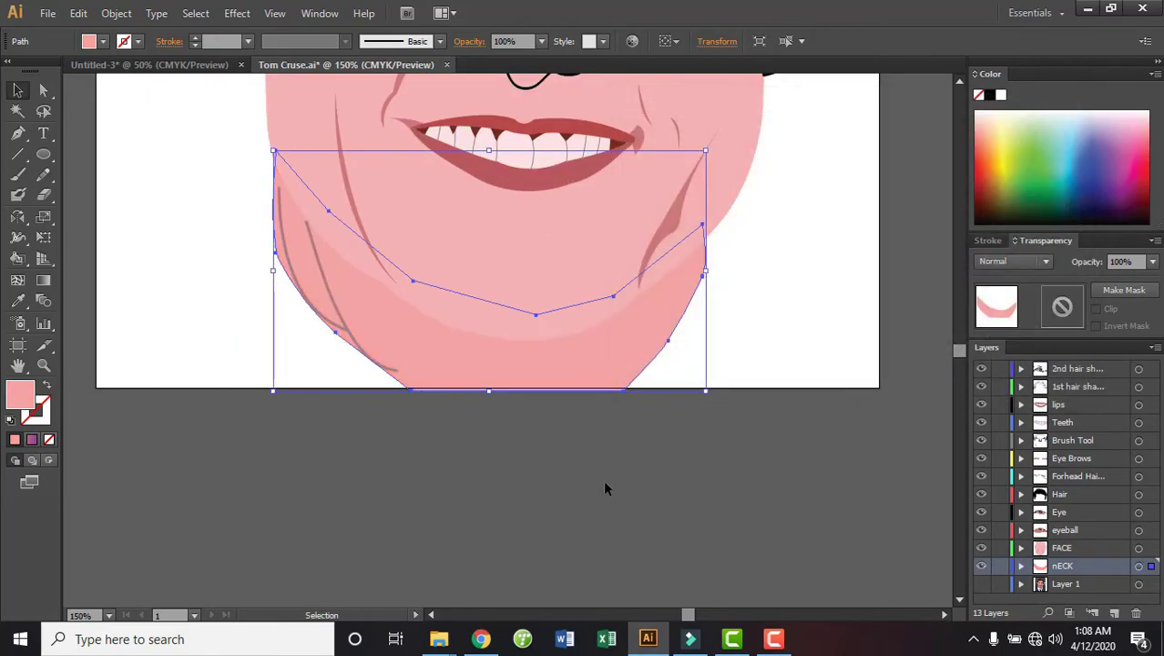
pyautogui.click(595, 408)
pyautogui.hotkey('ctrl', 'z')
pyautogui.doubleClick(20, 393)
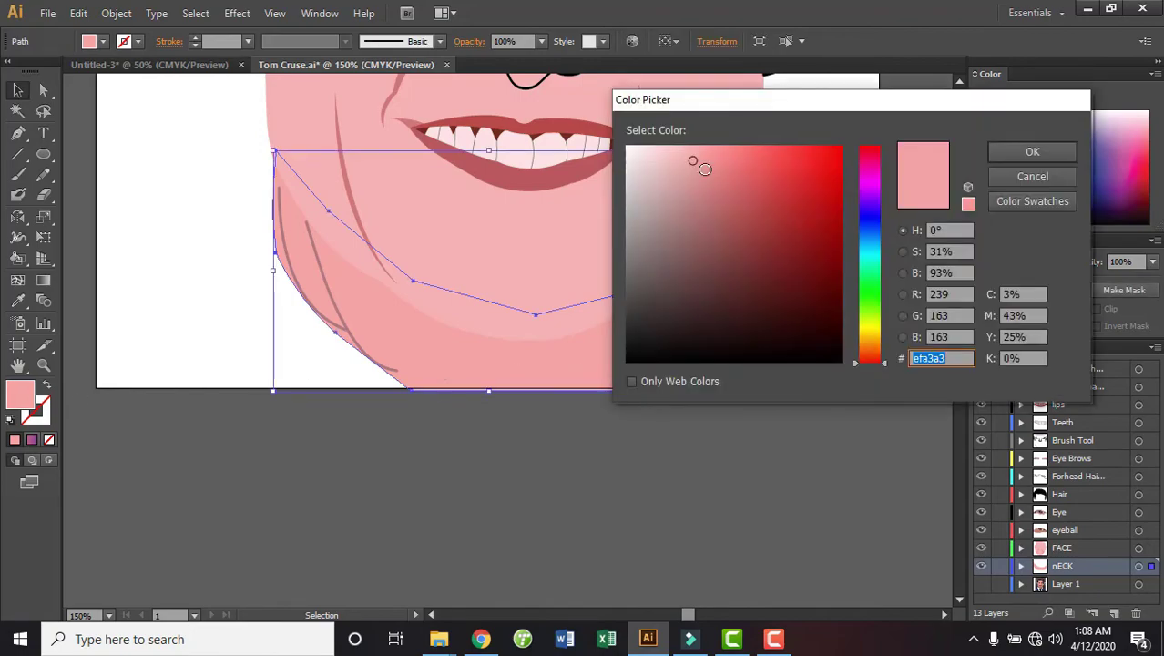
pyautogui.moveTo(698, 160); pyautogui.dragTo(704, 159)
pyautogui.click(1061, 155)
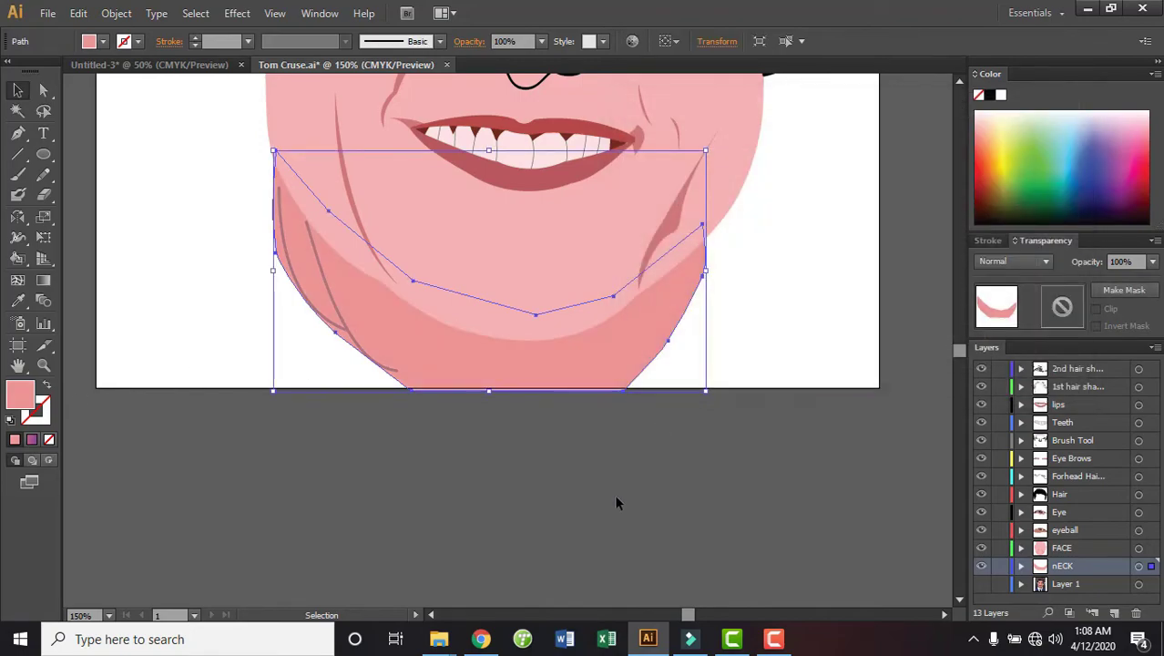
pyautogui.click(667, 507)
pyautogui.hotkey('ctrl', '-')
pyautogui.hotkey('ctrl', '-')
pyautogui.hotkey('ctrl', '-')
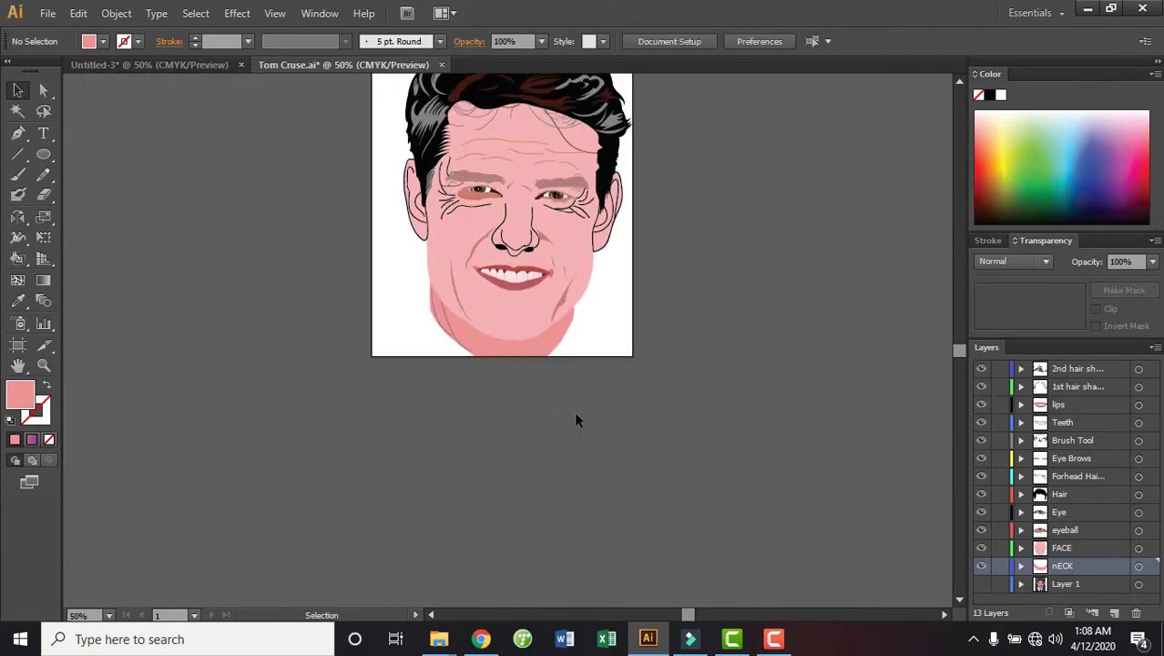
pyautogui.hotkey('ctrl', '-')
pyautogui.hotkey('ctrl', '+')
pyautogui.hotkey('ctrl', '+')
pyautogui.moveTo(782, 304); pyautogui.dragTo(754, 461)
pyautogui.hotkey('ctrl', '+')
pyautogui.hotkey('ctrl', '+')
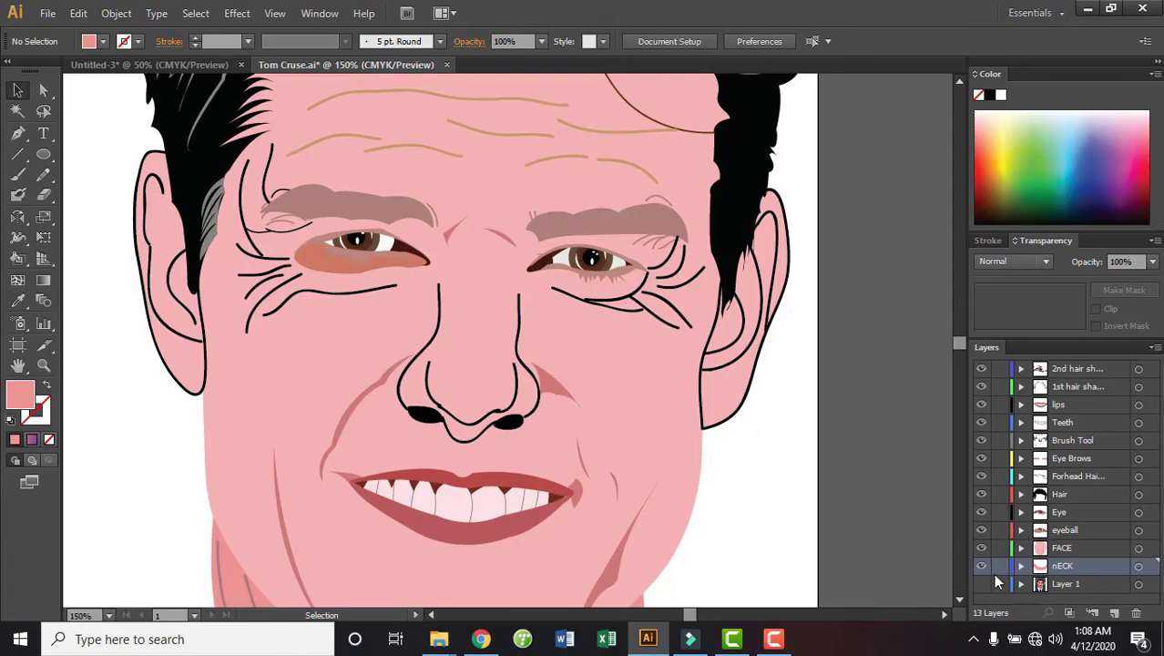
pyautogui.click(982, 548)
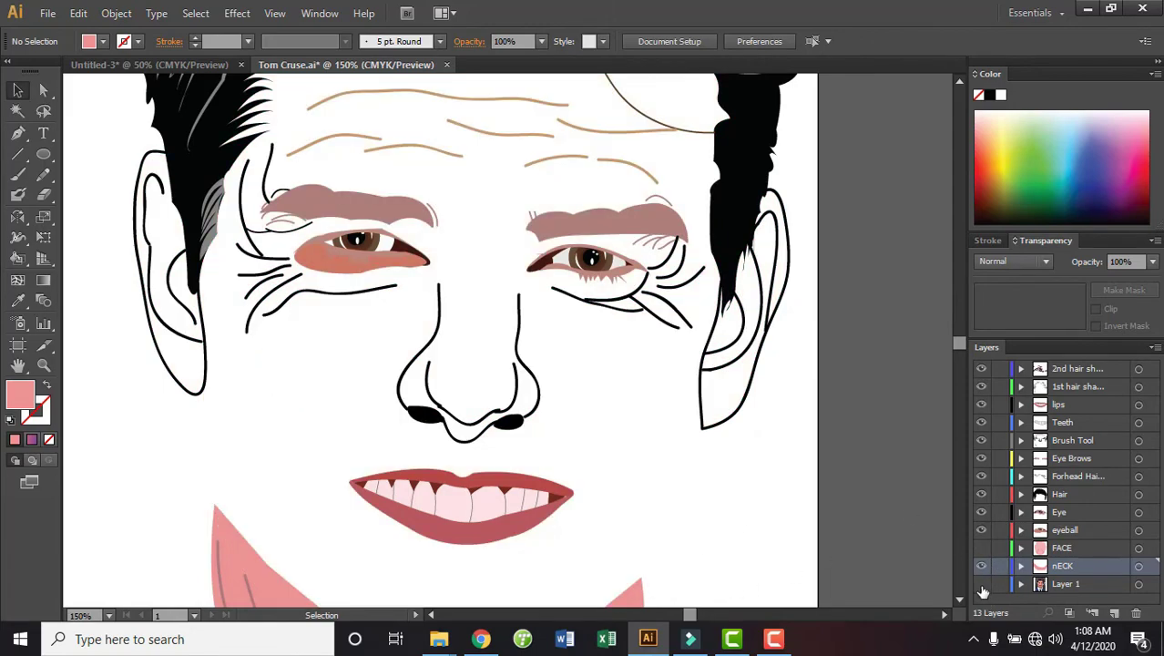
pyautogui.click(980, 584)
pyautogui.moveTo(776, 530)
pyautogui.mouseDown()
pyautogui.moveTo(791, 479)
pyautogui.moveTo(841, 424)
pyautogui.moveTo(852, 366)
pyautogui.mouseUp()
pyautogui.click(688, 376)
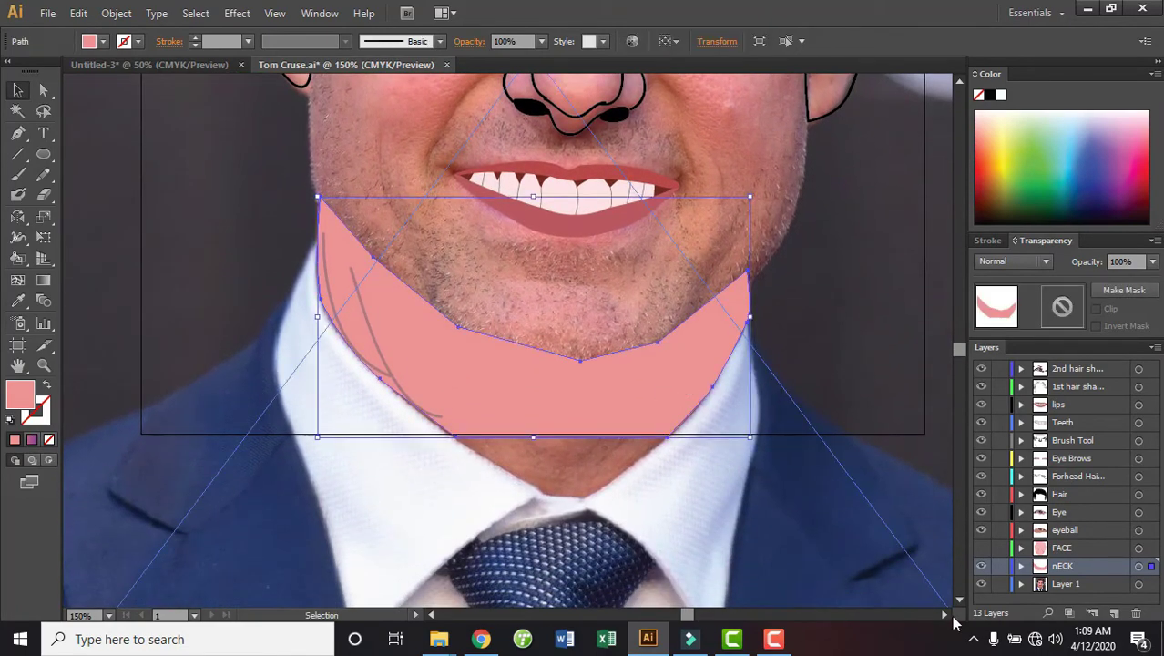
pyautogui.click(981, 547)
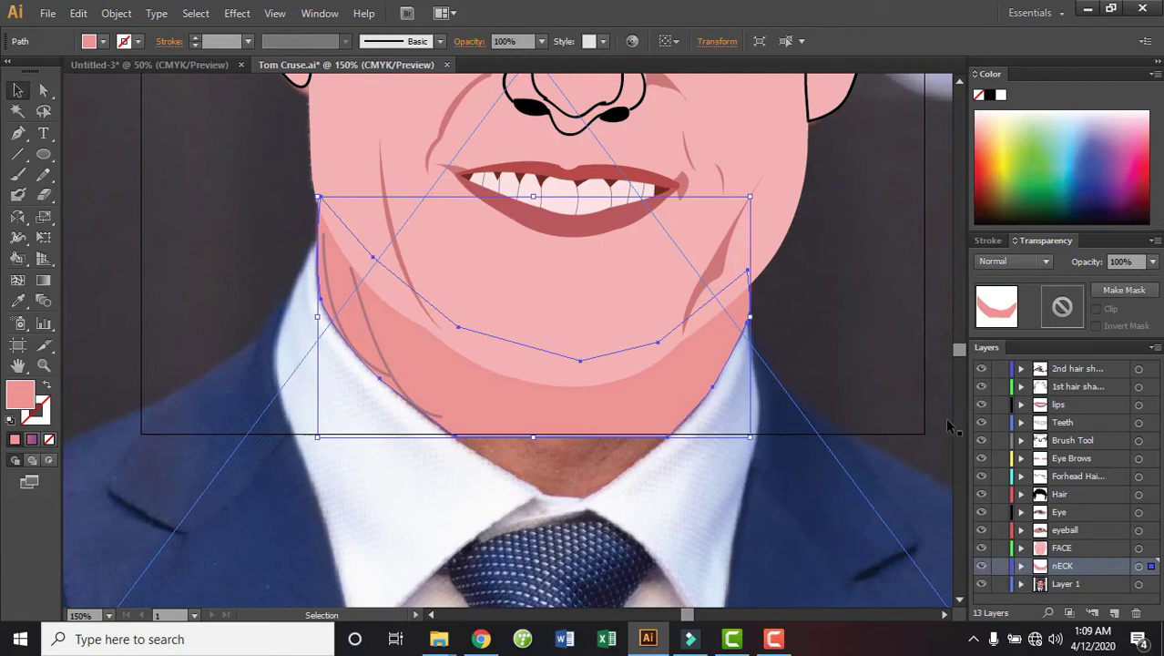
pyautogui.hotkey('ctrl', '-')
pyautogui.hotkey('ctrl', '-')
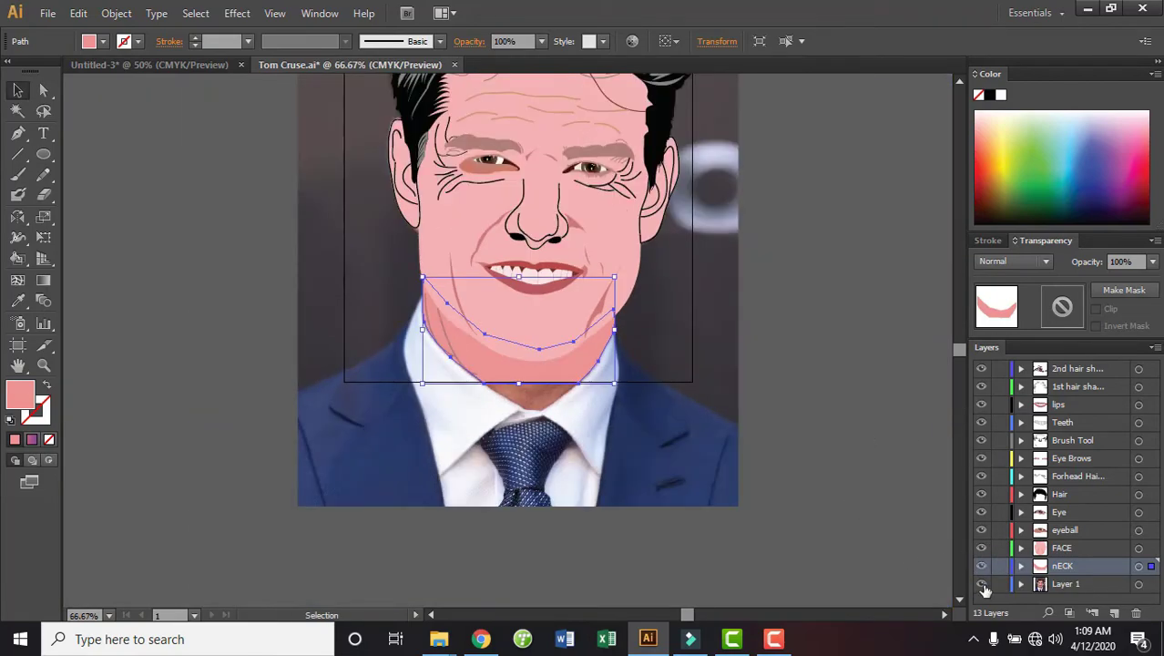
pyautogui.click(981, 584)
pyautogui.hotkey('ctrl', '-')
pyautogui.click(770, 383)
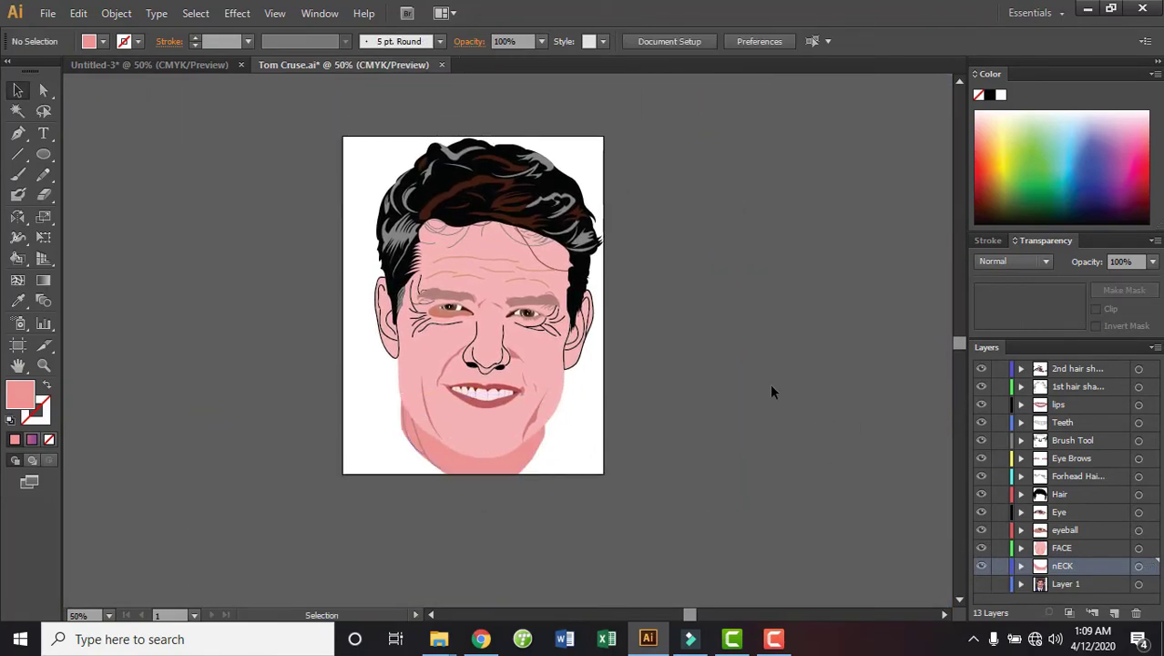